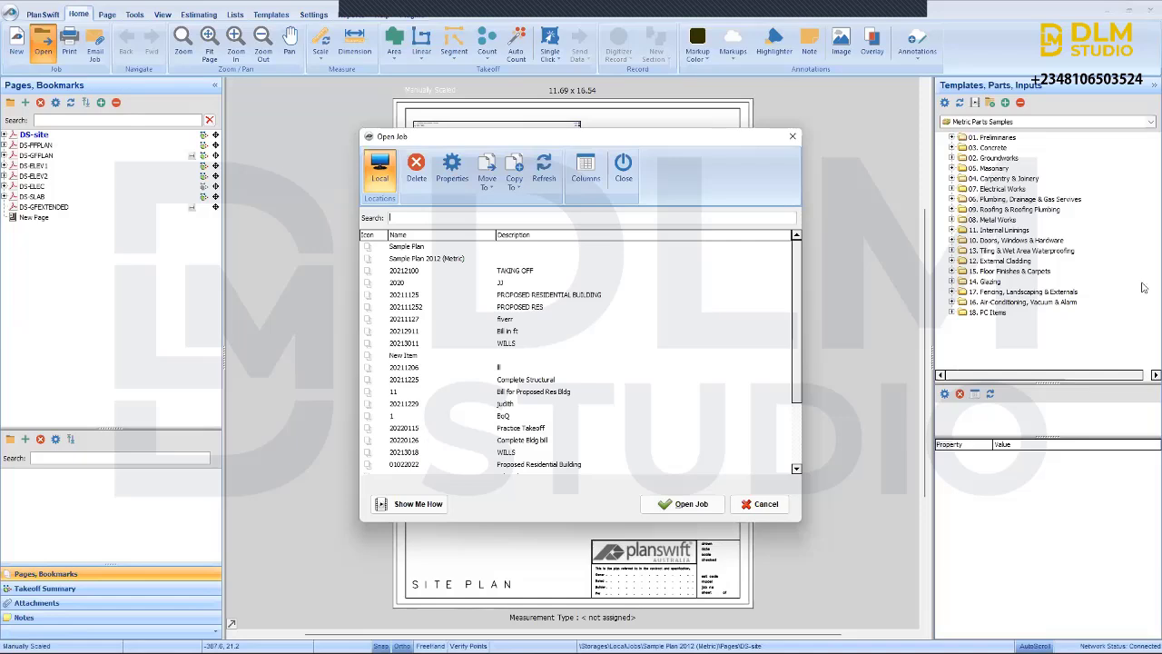
- Open the local job 20220308 described as QS SOFTWARE TRAINING
{"action": "scroll", "coordinate": [572, 350], "scroll_direction": "down", "scroll_amount": 3}
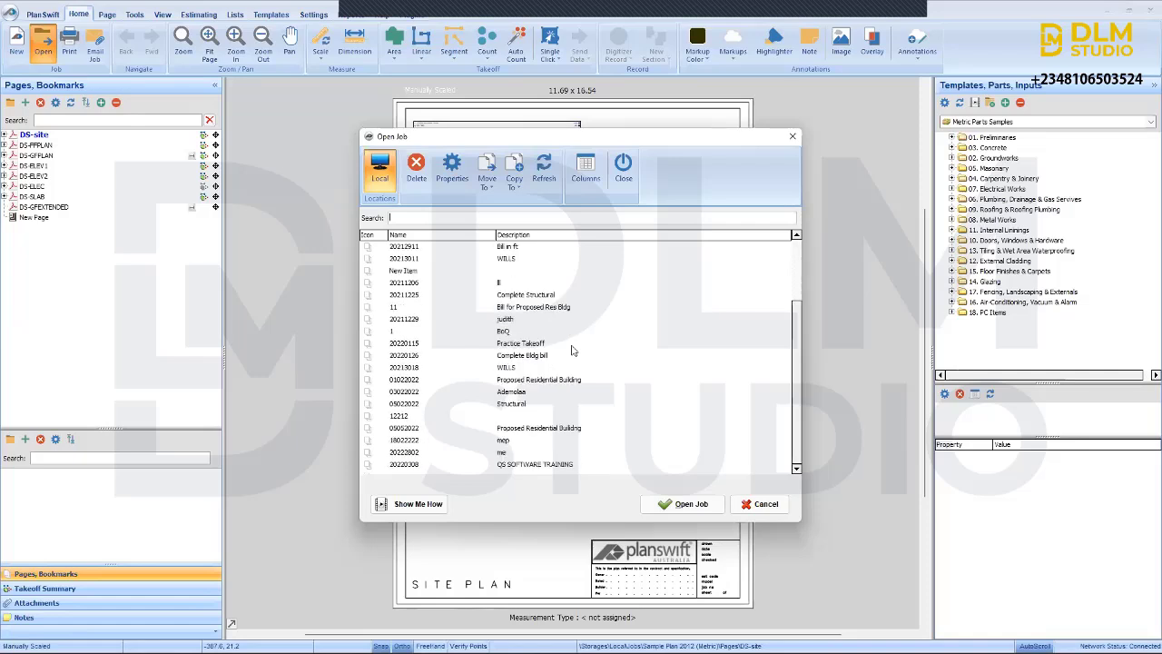
{"action": "left_click", "coordinate": [395, 466]}
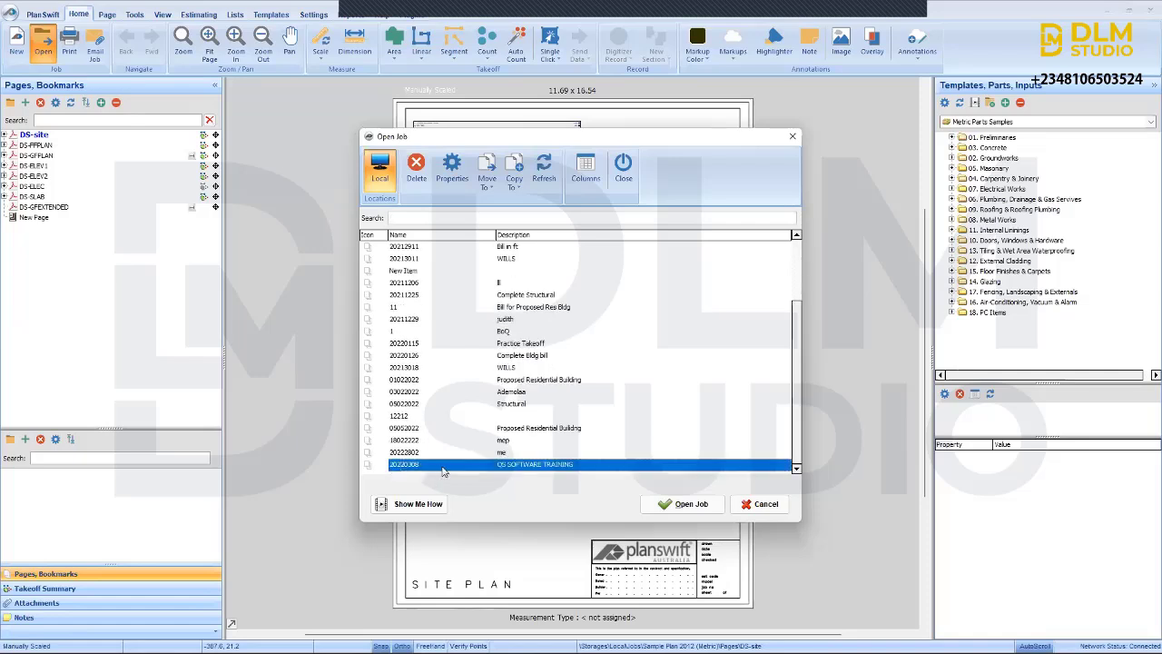
{"action": "left_click", "coordinate": [790, 138]}
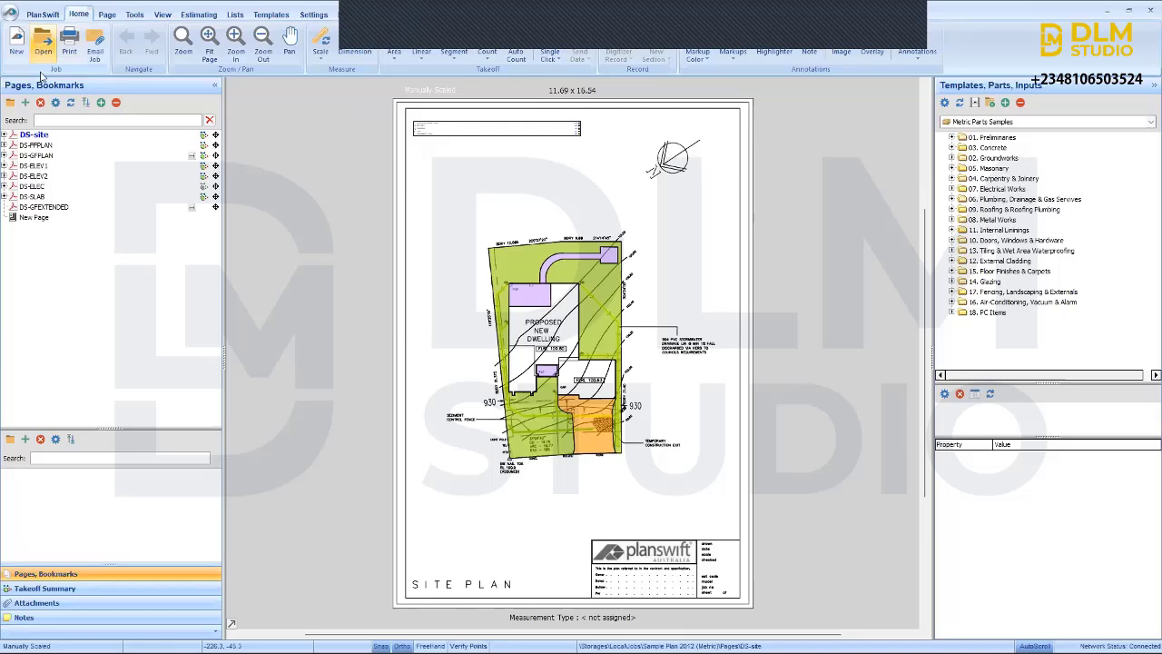
{"action": "left_click", "coordinate": [524, 465]}
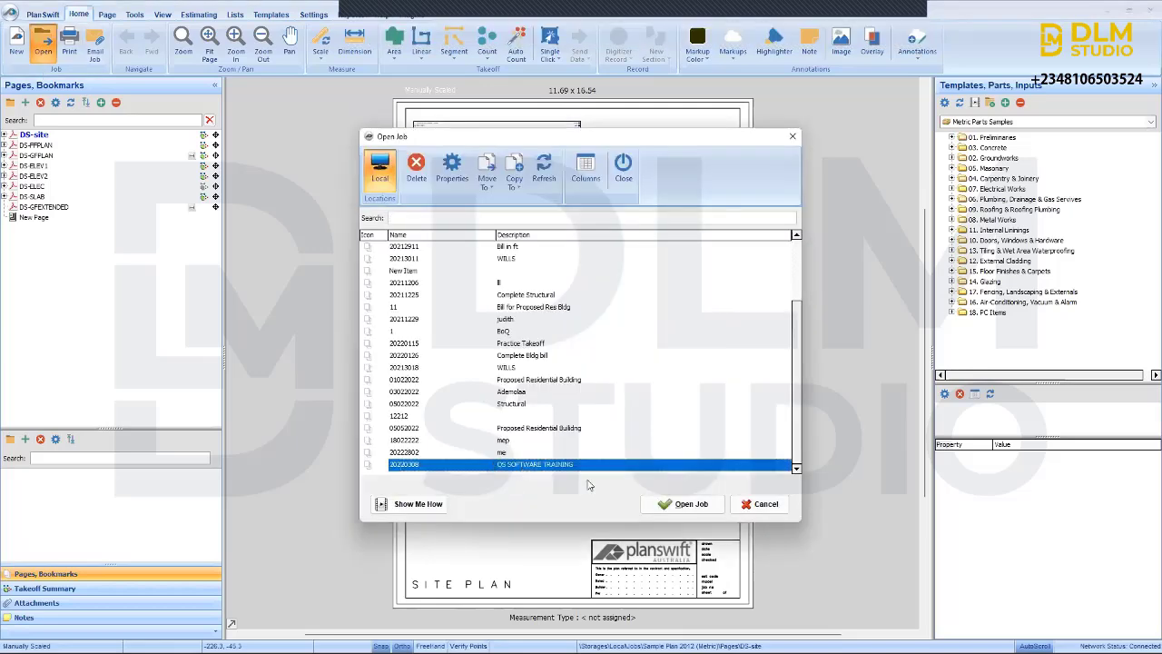
{"action": "left_click", "coordinate": [680, 509]}
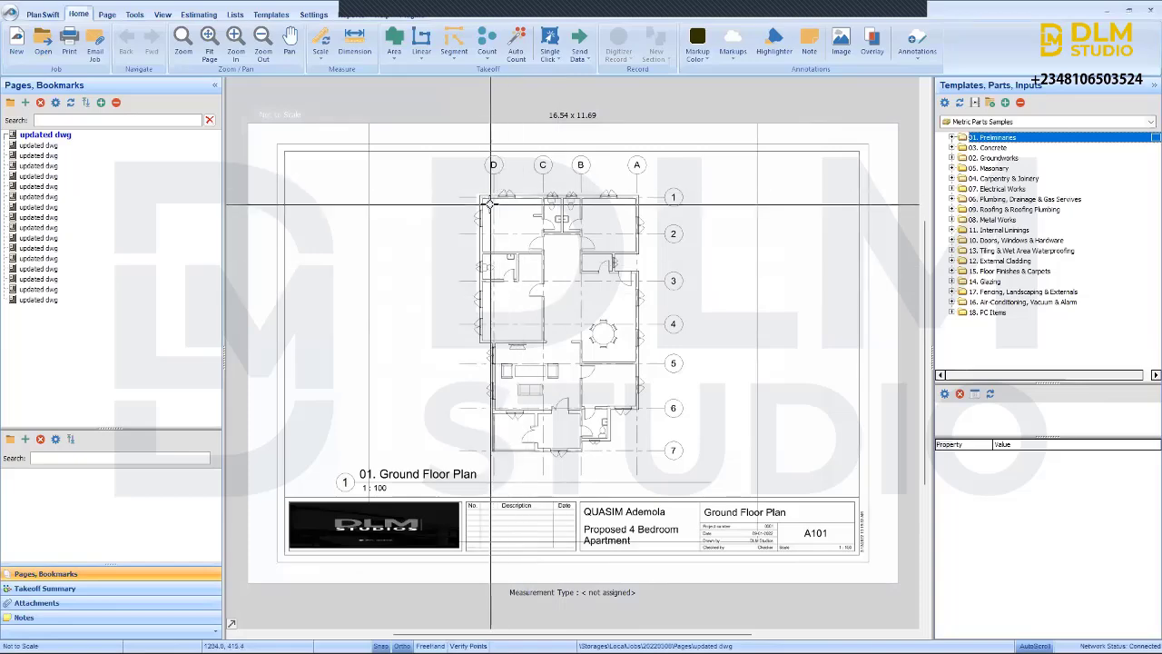
- Start scaling the ground floor plan page with automatic dimension line creation enabled and the scale not applied to all pages
{"action": "scroll", "coordinate": [494, 187], "scroll_direction": "up", "scroll_amount": 2}
{"action": "scroll", "coordinate": [490, 198], "scroll_direction": "down", "scroll_amount": 1}
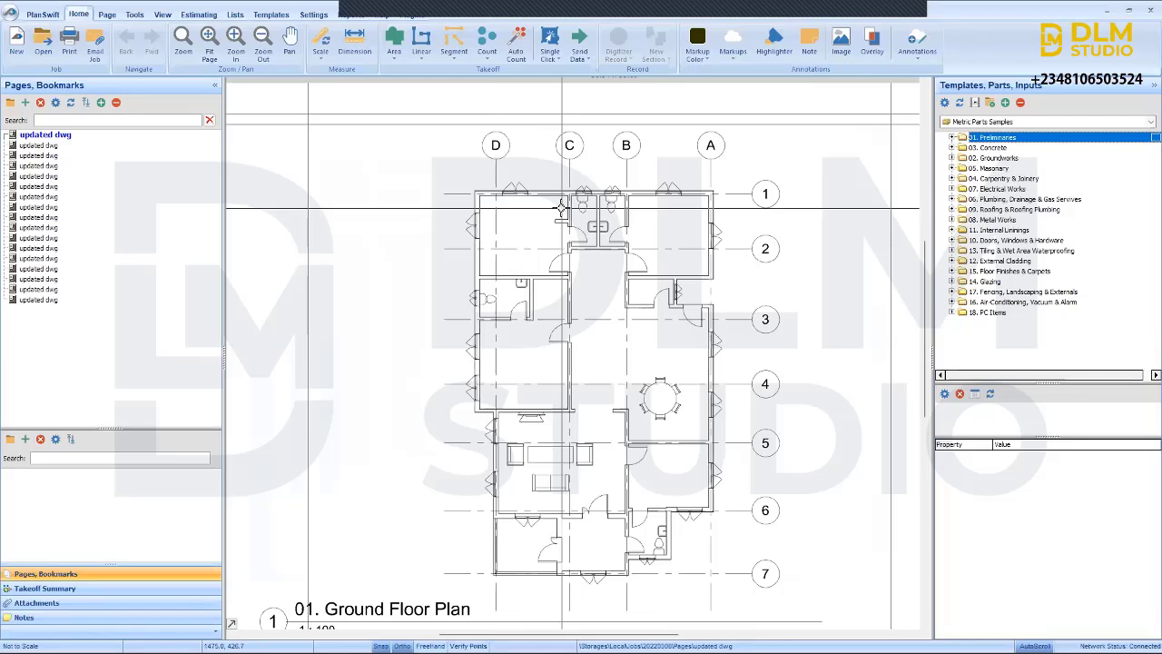
{"action": "left_click", "coordinate": [43, 134]}
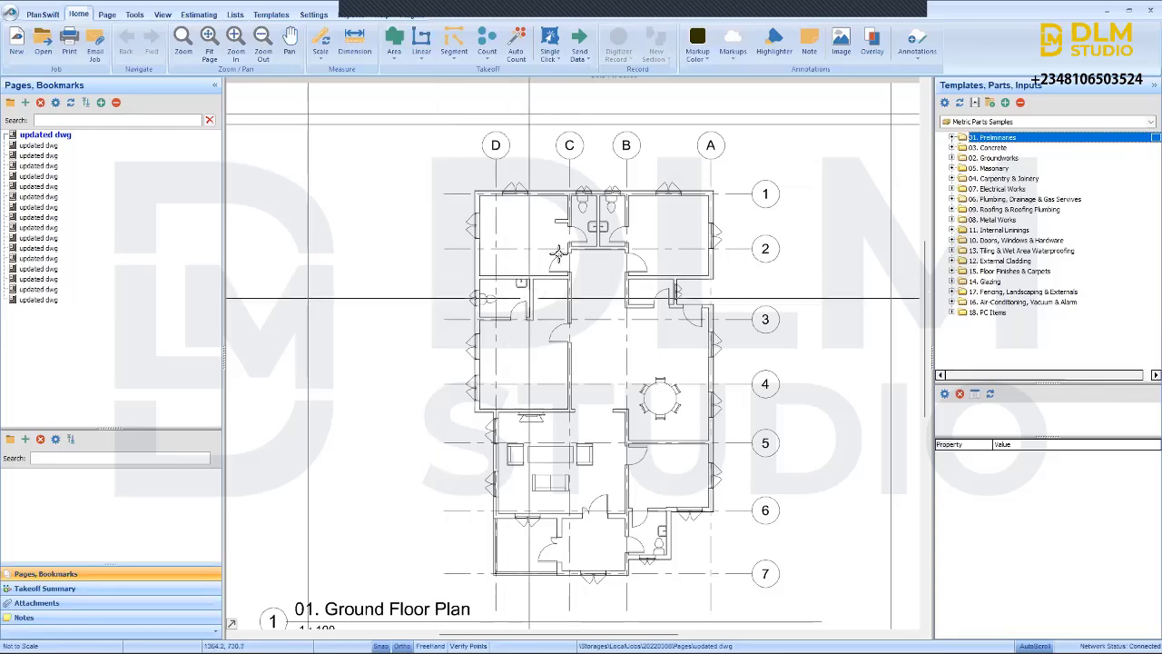
{"action": "scroll", "coordinate": [563, 251], "scroll_direction": "up", "scroll_amount": 3}
{"action": "scroll", "coordinate": [563, 251], "scroll_direction": "down", "scroll_amount": 2}
{"action": "scroll", "coordinate": [563, 252], "scroll_direction": "up", "scroll_amount": 5}
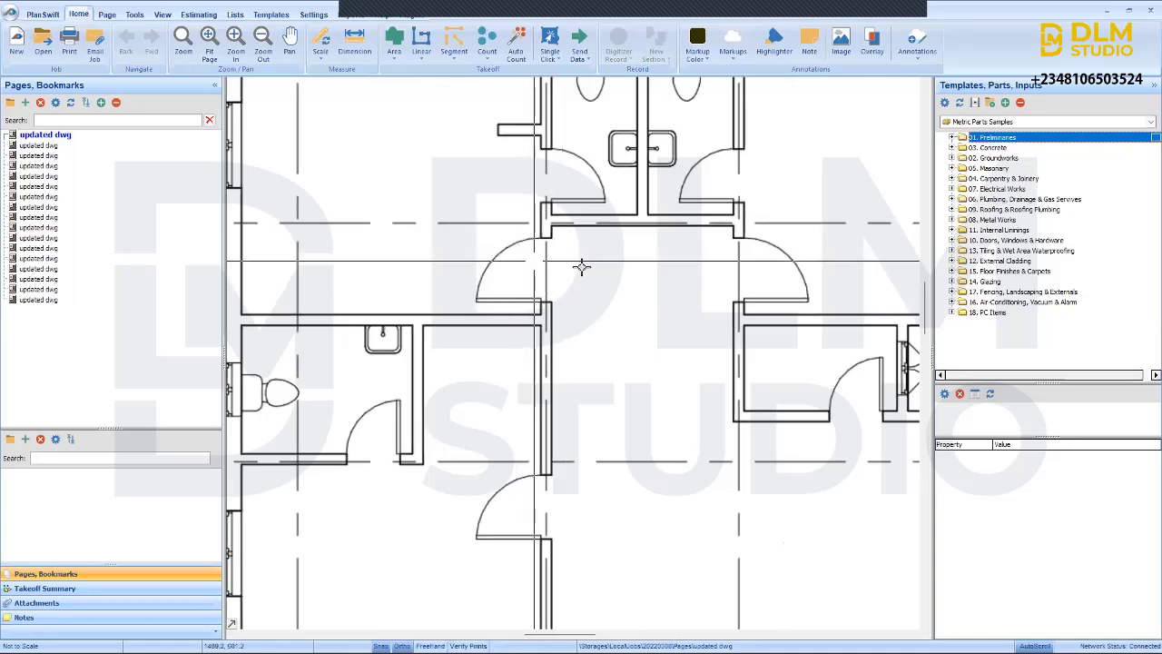
{"action": "left_click", "coordinate": [324, 36]}
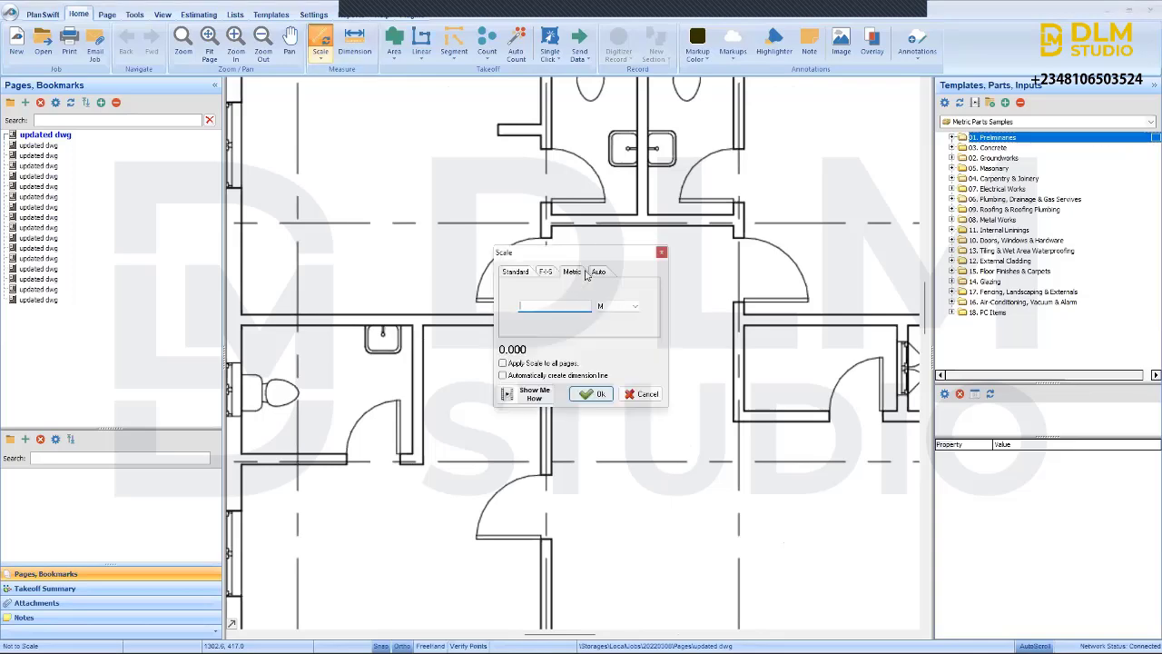
{"action": "left_click", "coordinate": [502, 363]}
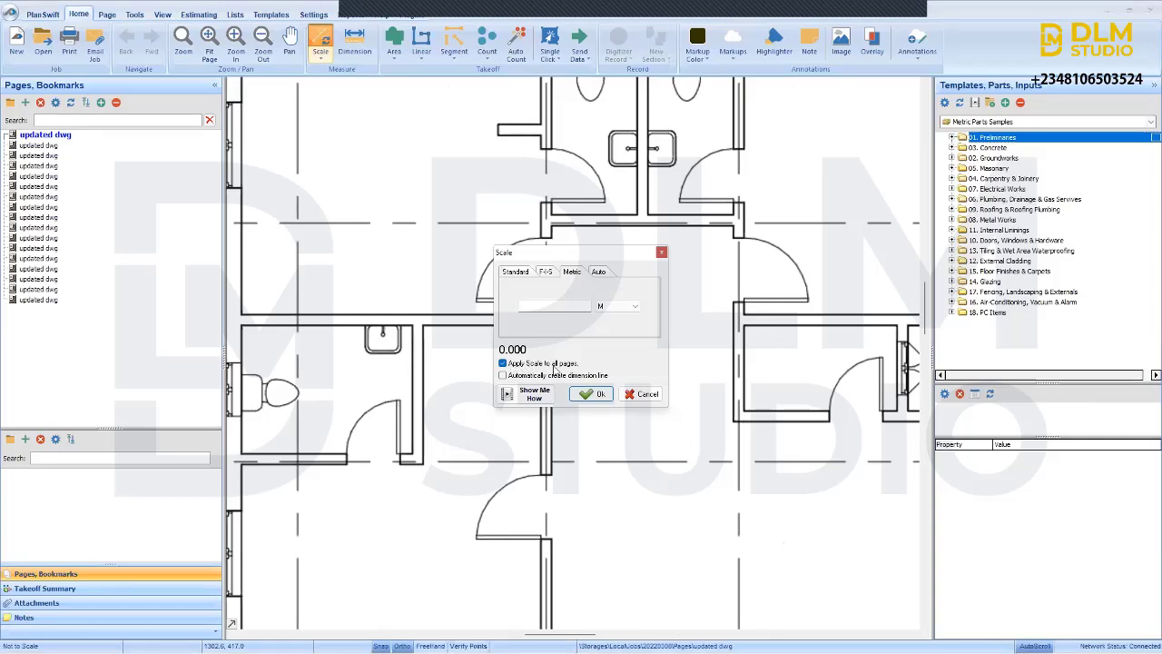
{"action": "left_click", "coordinate": [502, 363]}
{"action": "left_click", "coordinate": [503, 375]}
{"action": "left_click", "coordinate": [600, 396]}
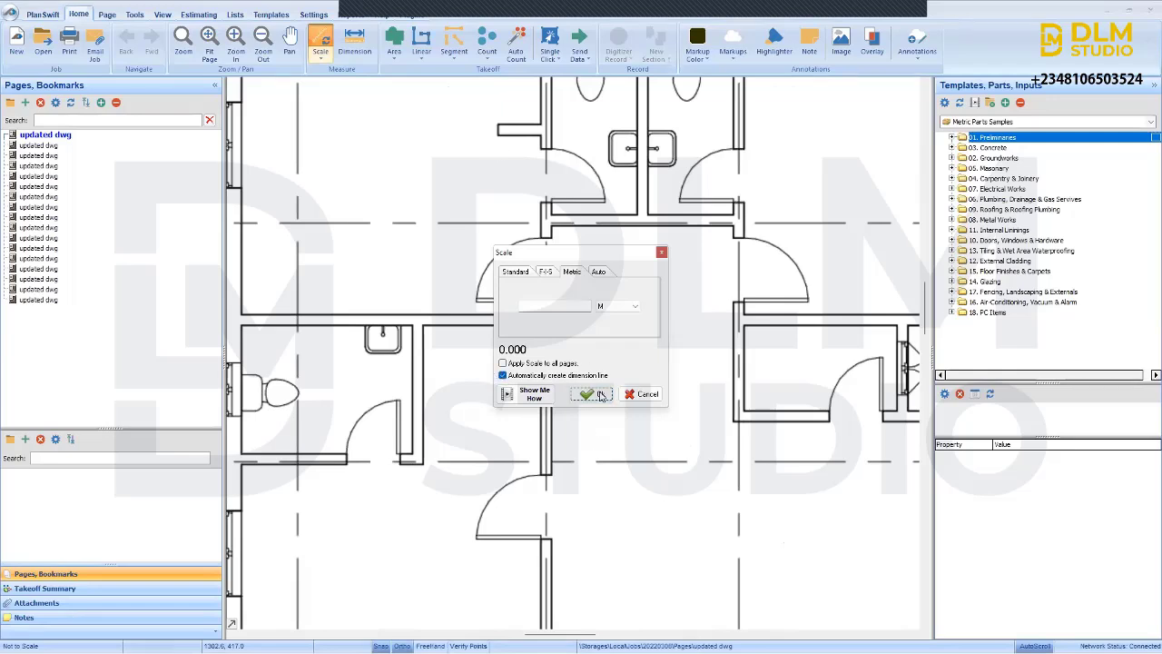
- Try to calibrate the scale across the bathroom doorway on grid line C without a length, and delete the resulting scale dimension
{"action": "scroll", "coordinate": [544, 141], "scroll_direction": "up", "scroll_amount": 3}
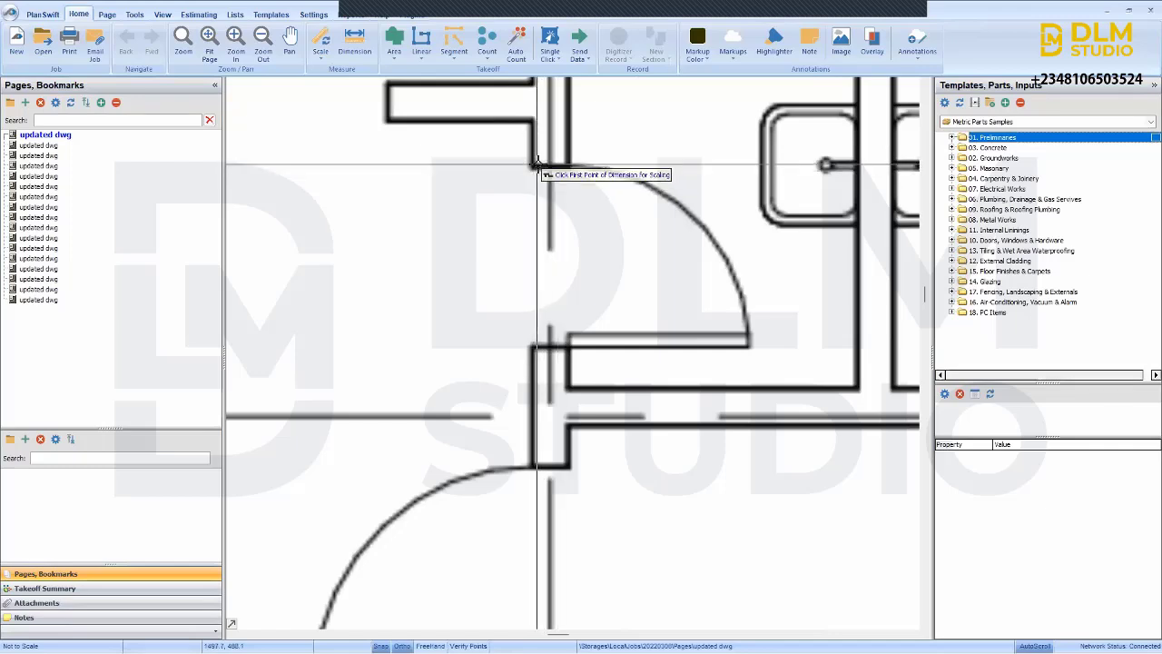
{"action": "left_click", "coordinate": [539, 167]}
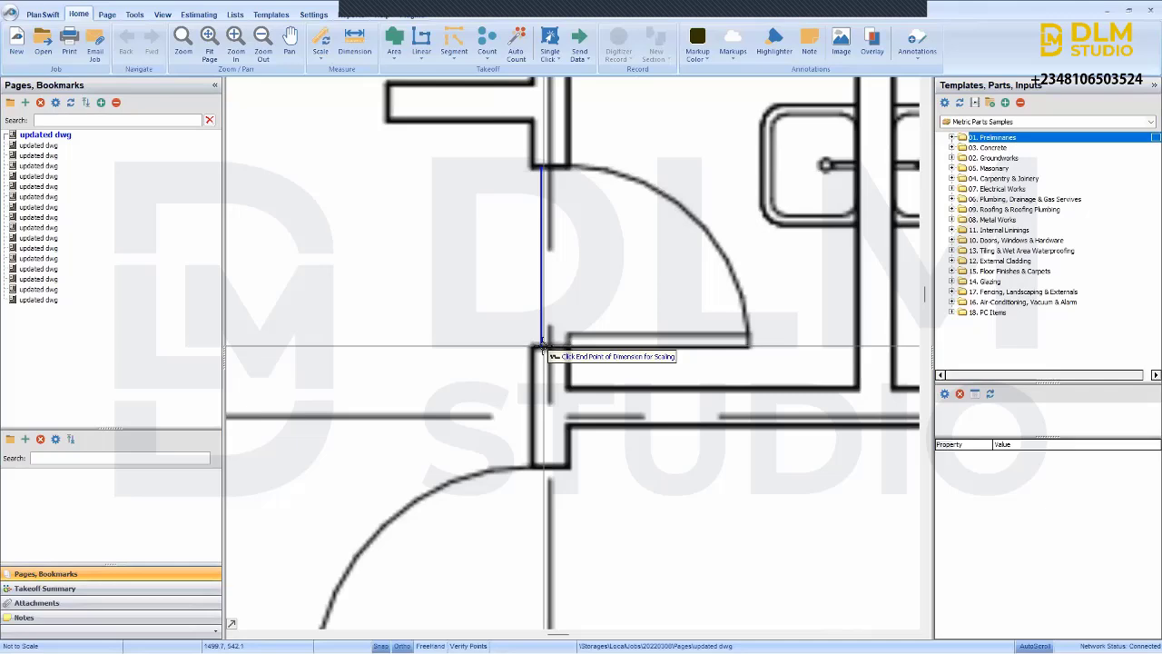
{"action": "left_click", "coordinate": [542, 346]}
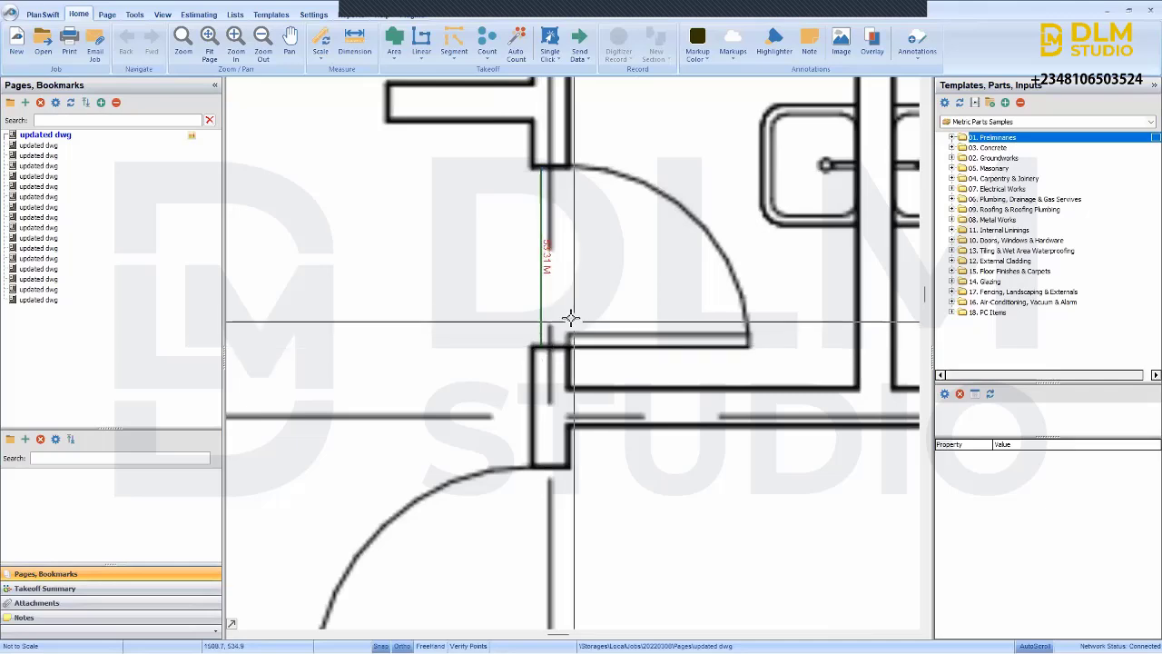
{"action": "scroll", "coordinate": [571, 316], "scroll_direction": "down", "scroll_amount": 2}
{"action": "scroll", "coordinate": [570, 316], "scroll_direction": "up", "scroll_amount": 3}
{"action": "scroll", "coordinate": [570, 316], "scroll_direction": "down", "scroll_amount": 6}
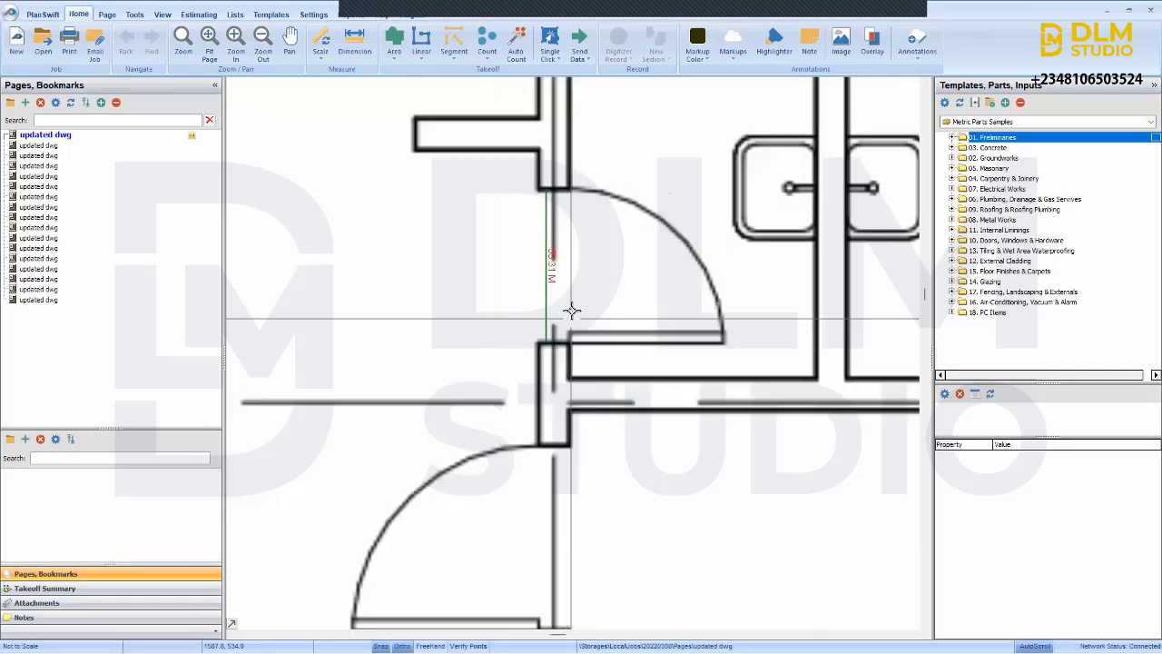
{"action": "scroll", "coordinate": [575, 290], "scroll_direction": "up", "scroll_amount": 3}
{"action": "scroll", "coordinate": [574, 290], "scroll_direction": "up", "scroll_amount": 2}
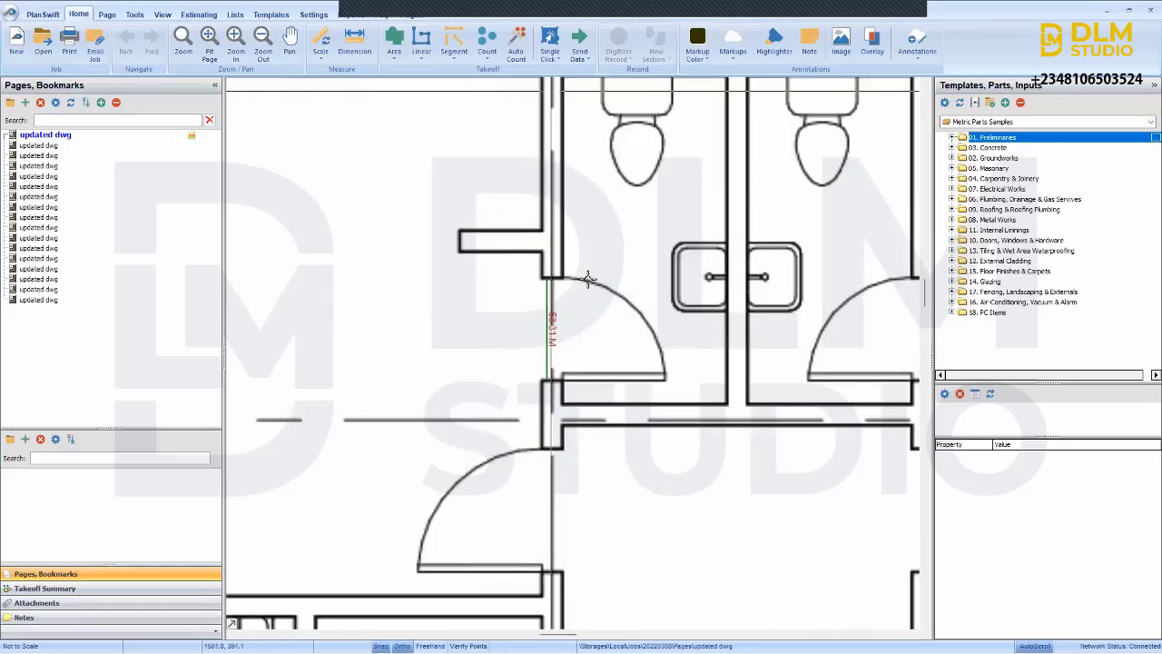
{"action": "left_click", "coordinate": [548, 329]}
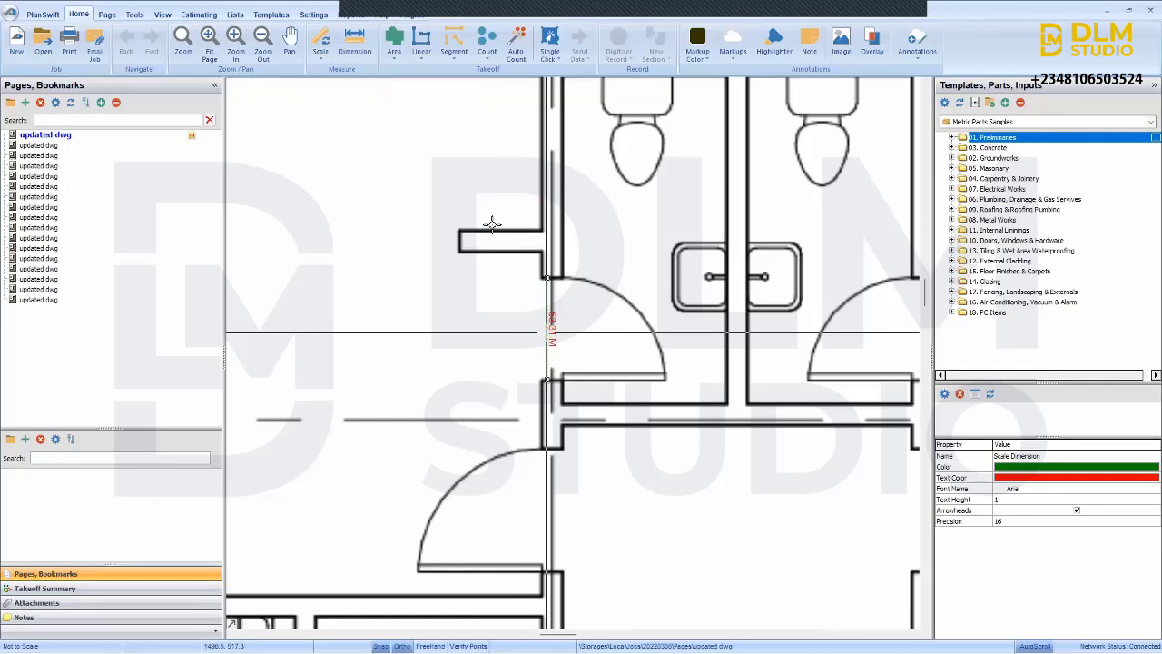
{"action": "key", "text": "Escape"}
- Calibrate the page scale at 0.90 M across the bathroom doorway on grid line C
{"action": "left_click", "coordinate": [319, 43]}
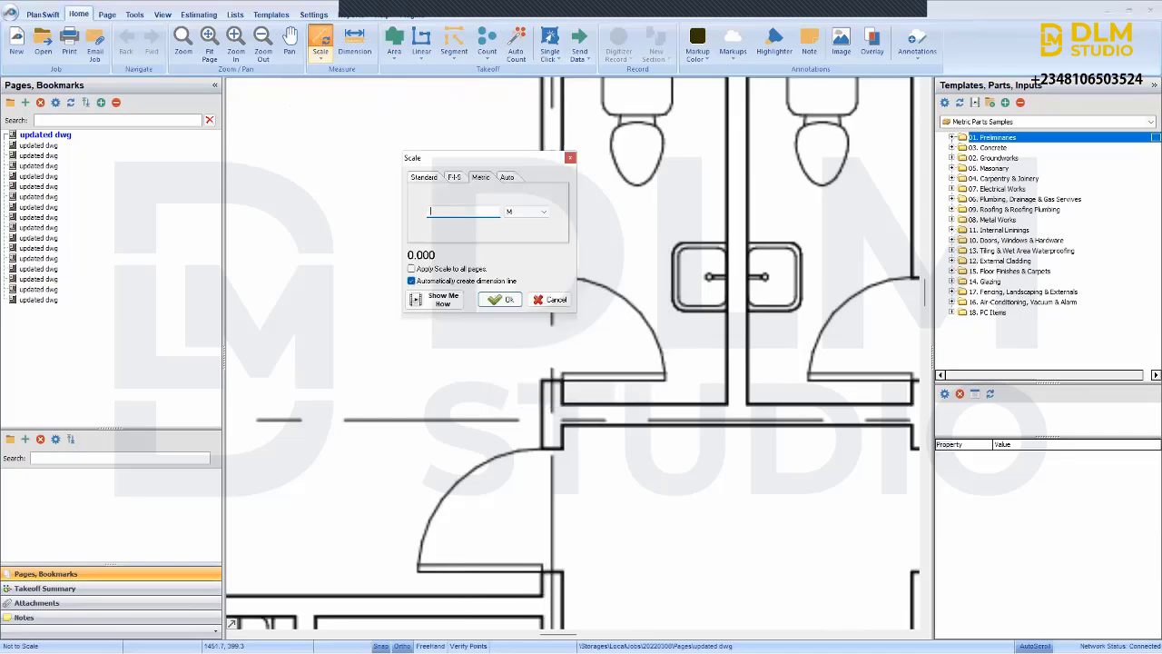
{"action": "type", "text": "9"}
{"action": "left_click", "coordinate": [496, 299]}
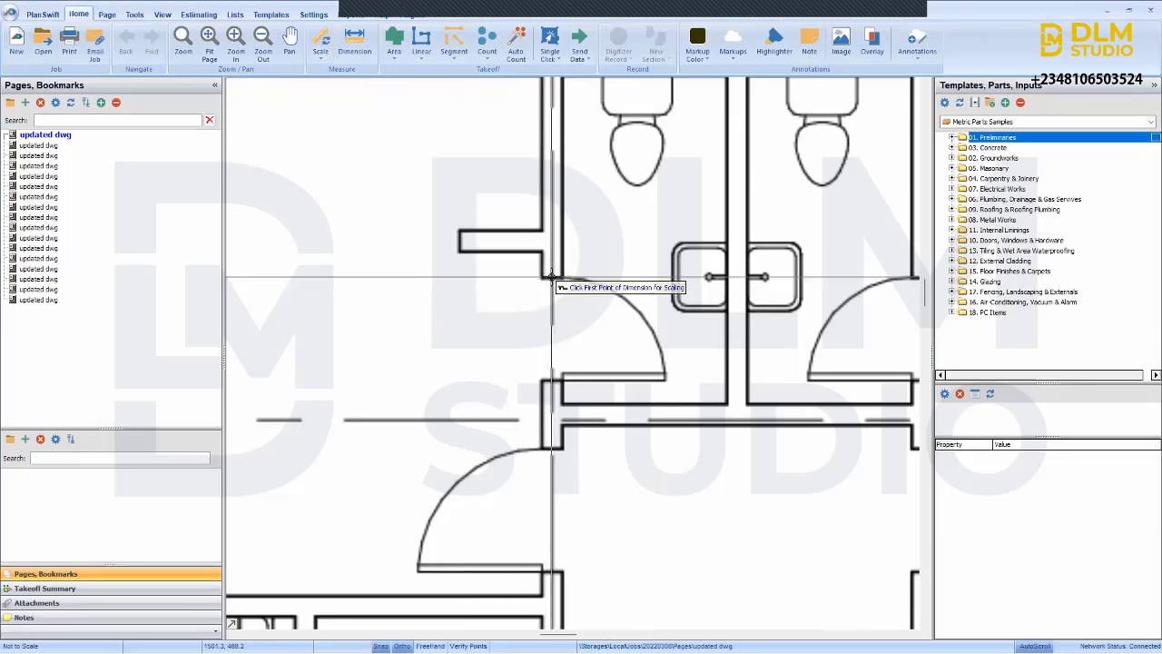
{"action": "left_click", "coordinate": [550, 277]}
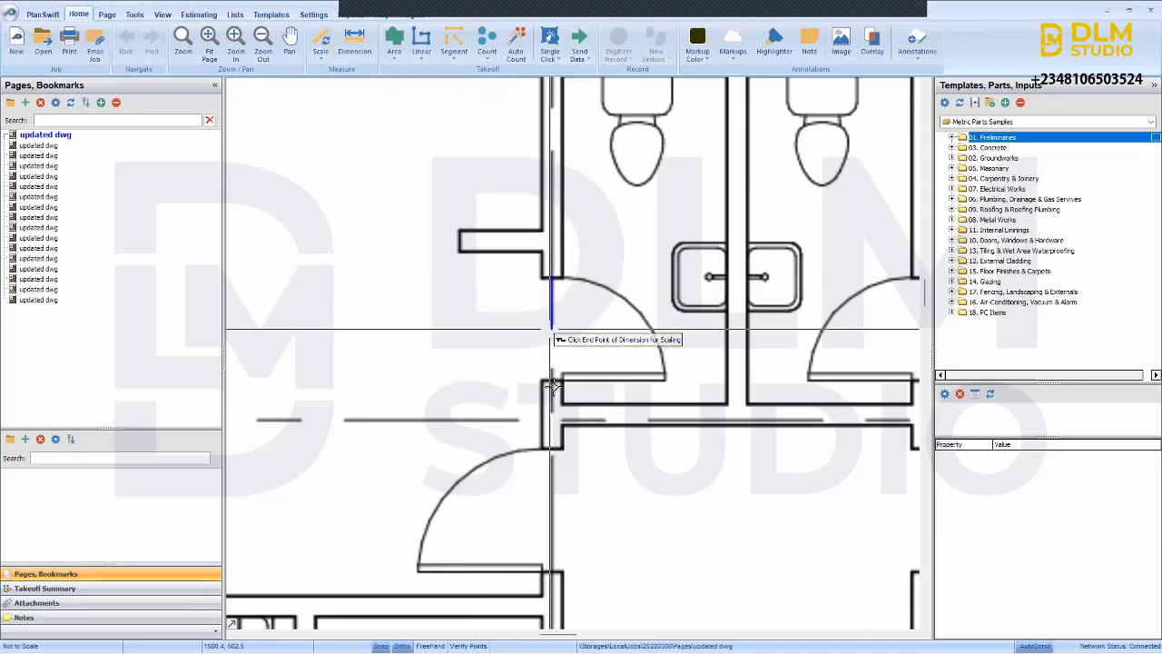
{"action": "left_click", "coordinate": [555, 380]}
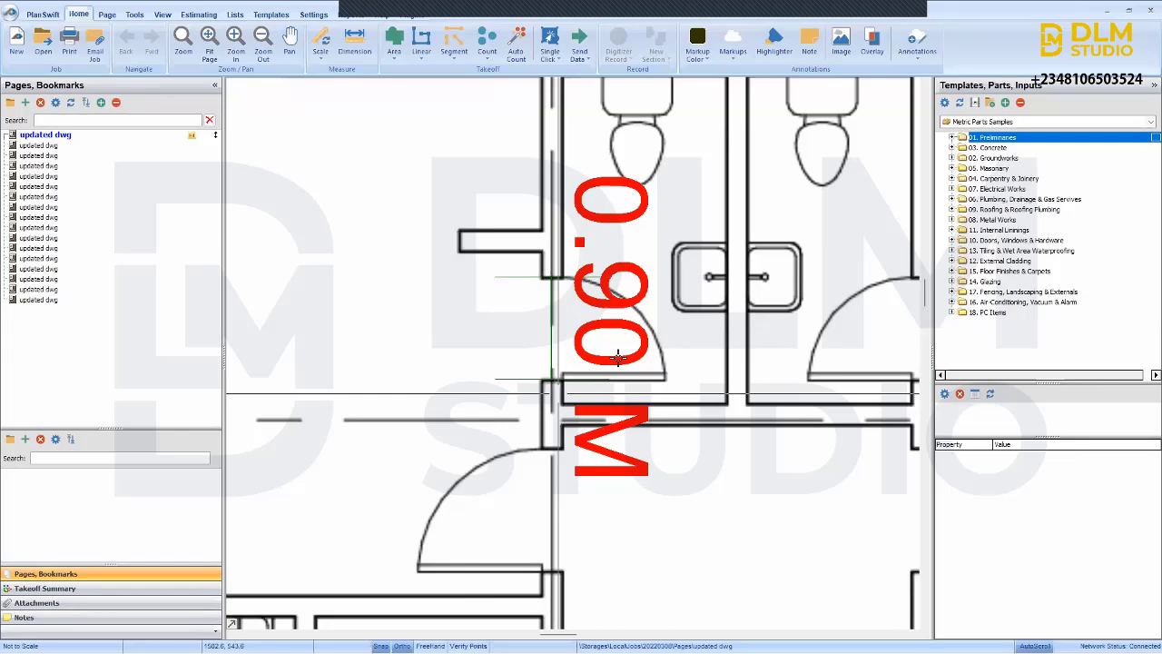
- Calibrate the page scale at 0.75 M across the doorway of the small room above grid line 3, between grids B and A
{"action": "scroll", "coordinate": [615, 360], "scroll_direction": "down", "scroll_amount": 4}
{"action": "scroll", "coordinate": [513, 434], "scroll_direction": "up", "scroll_amount": 3}
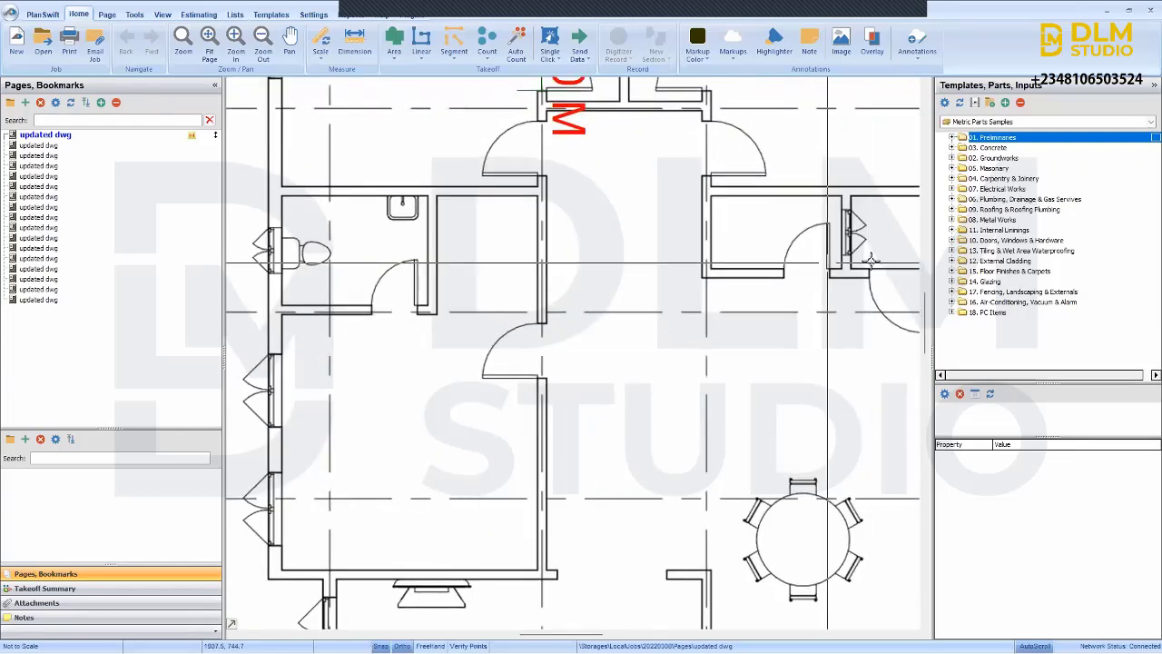
{"action": "scroll", "coordinate": [801, 279], "scroll_direction": "up", "scroll_amount": 3}
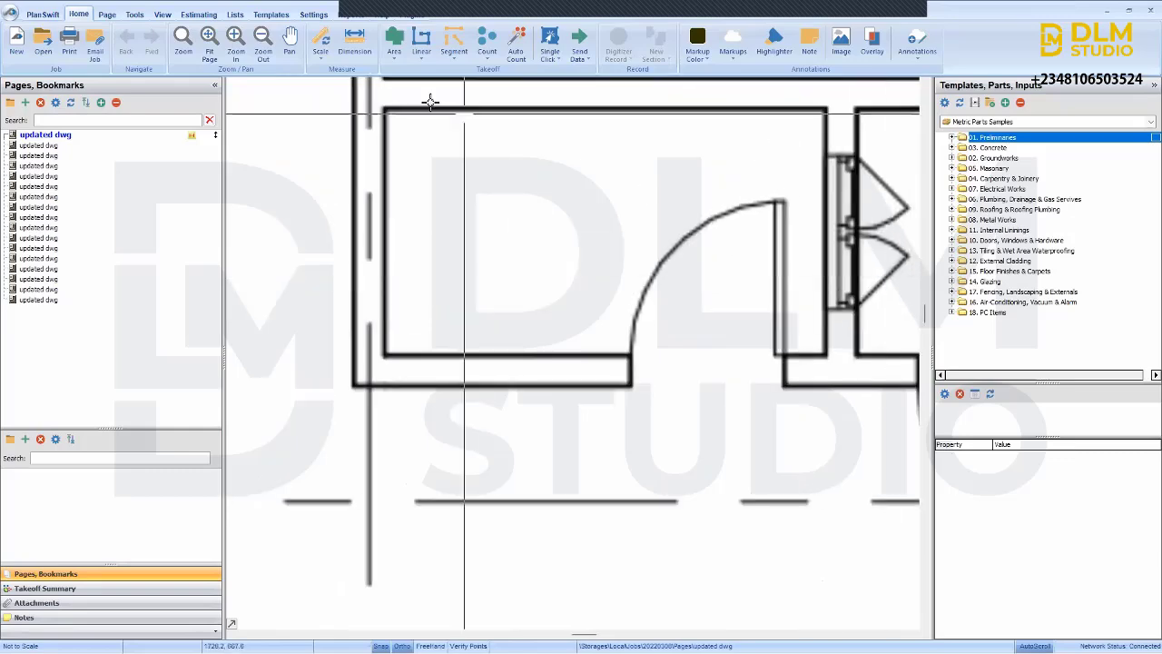
{"action": "scroll", "coordinate": [317, 200], "scroll_direction": "down", "scroll_amount": 3}
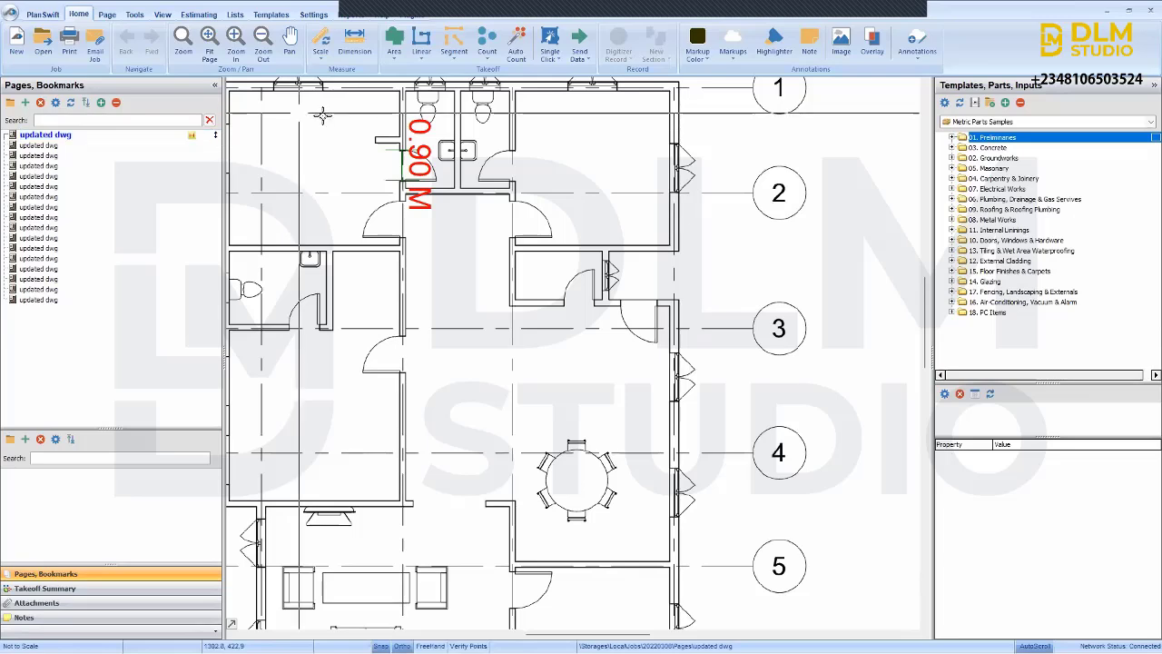
{"action": "left_click", "coordinate": [322, 41]}
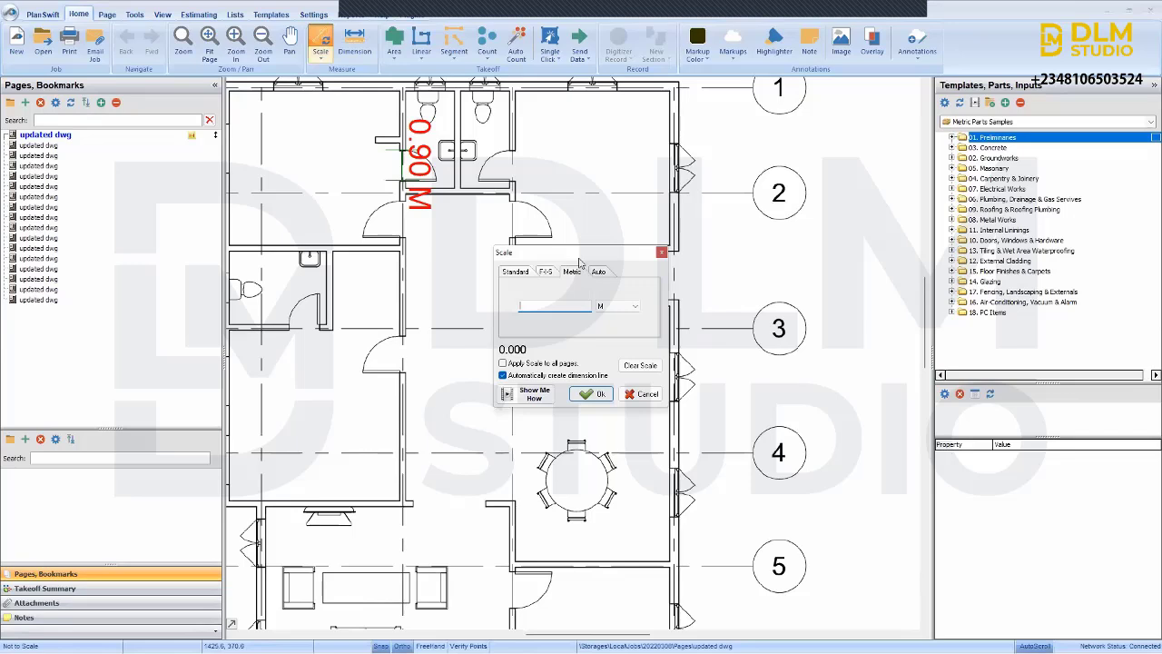
{"action": "left_click_drag", "start_coordinate": [581, 258], "coordinate": [539, 361]}
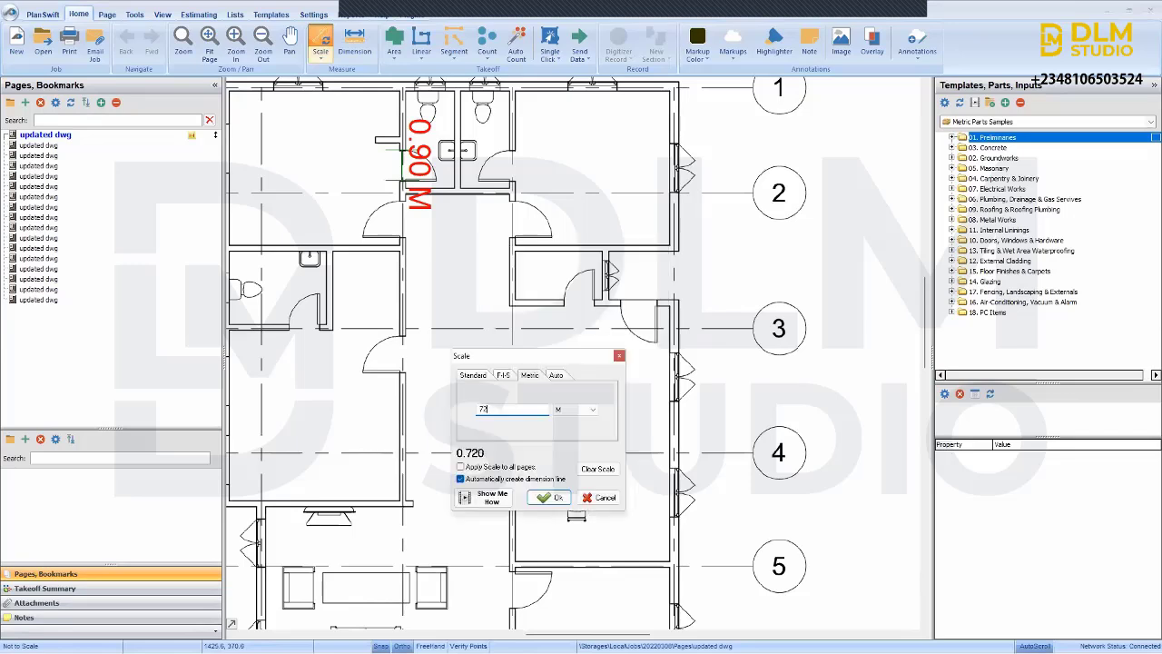
{"action": "key", "text": "BackSpace"}
{"action": "type", "text": "5"}
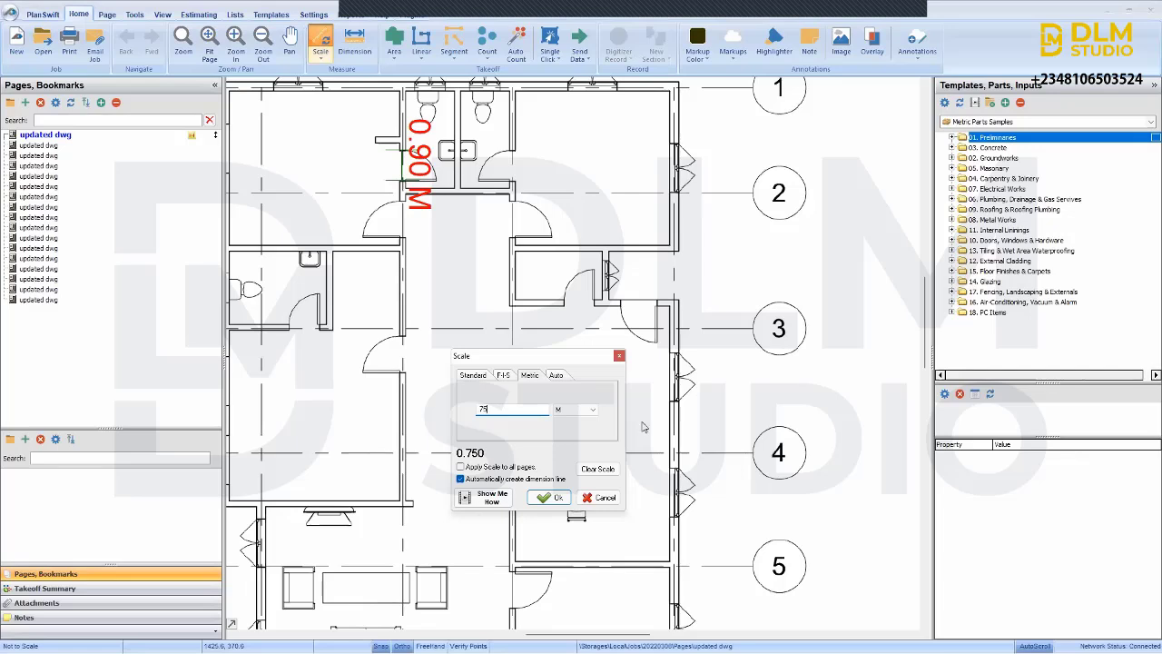
{"action": "left_click", "coordinate": [567, 412]}
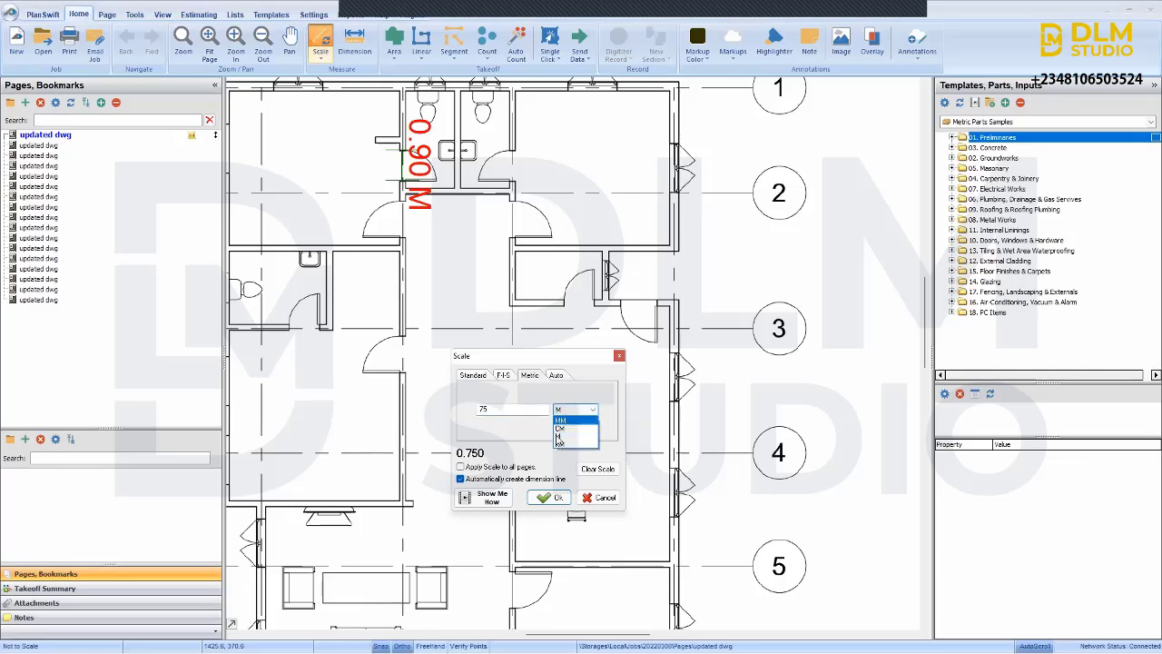
{"action": "left_click", "coordinate": [565, 435]}
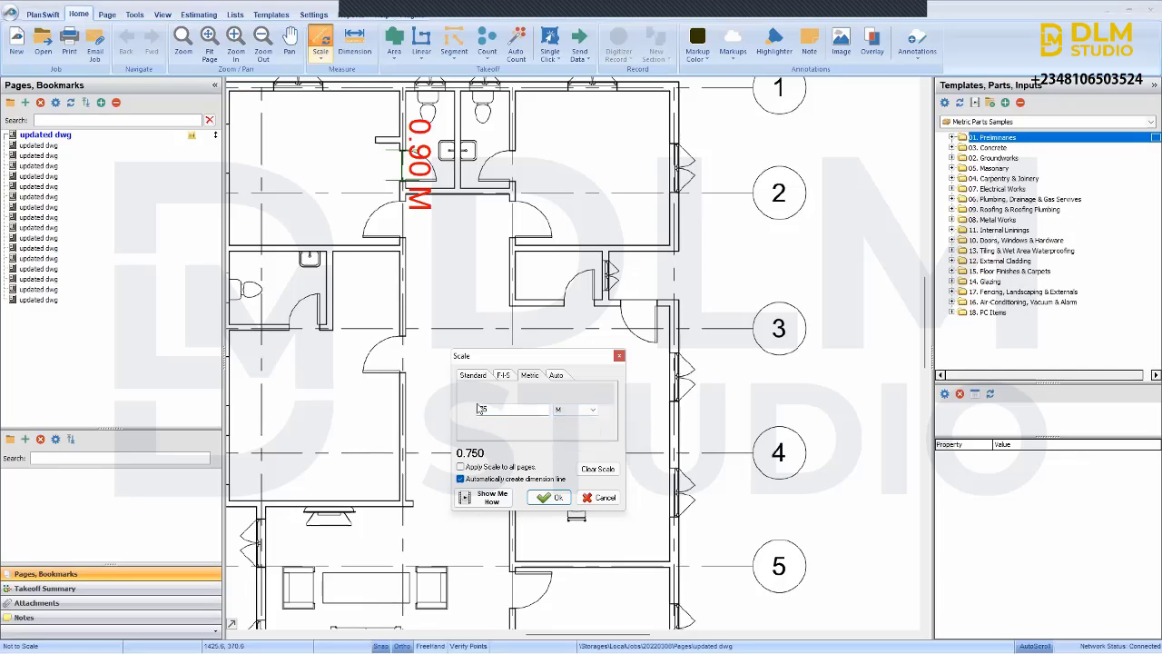
{"action": "left_click", "coordinate": [547, 499]}
{"action": "scroll", "coordinate": [579, 311], "scroll_direction": "up", "scroll_amount": 5}
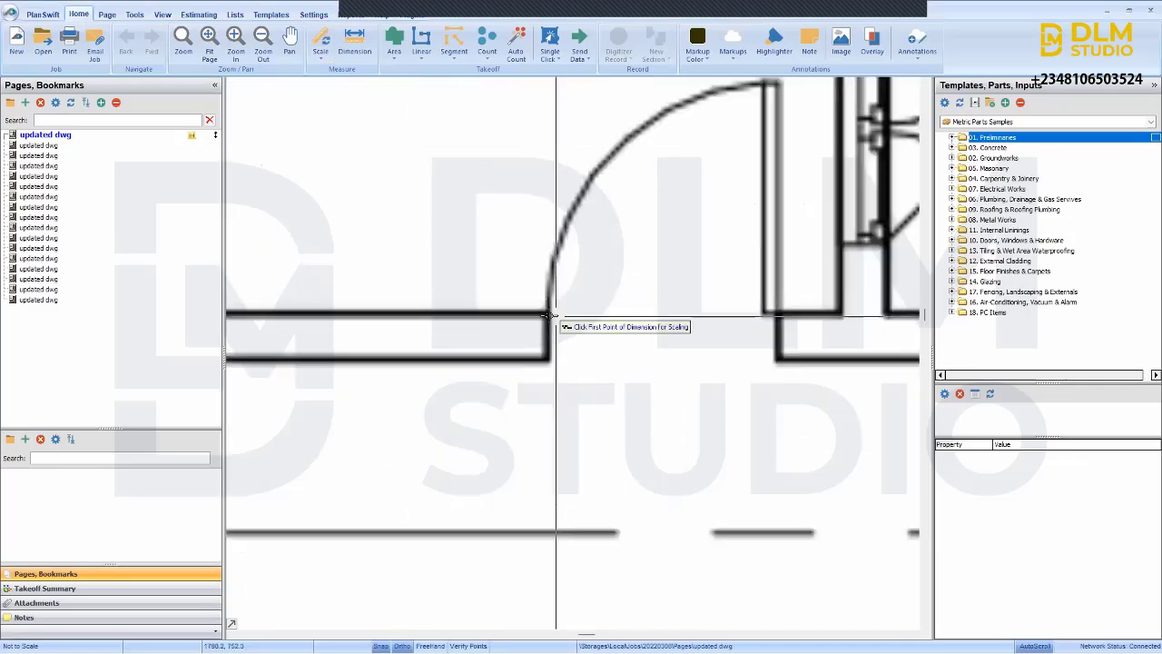
{"action": "left_click", "coordinate": [547, 316]}
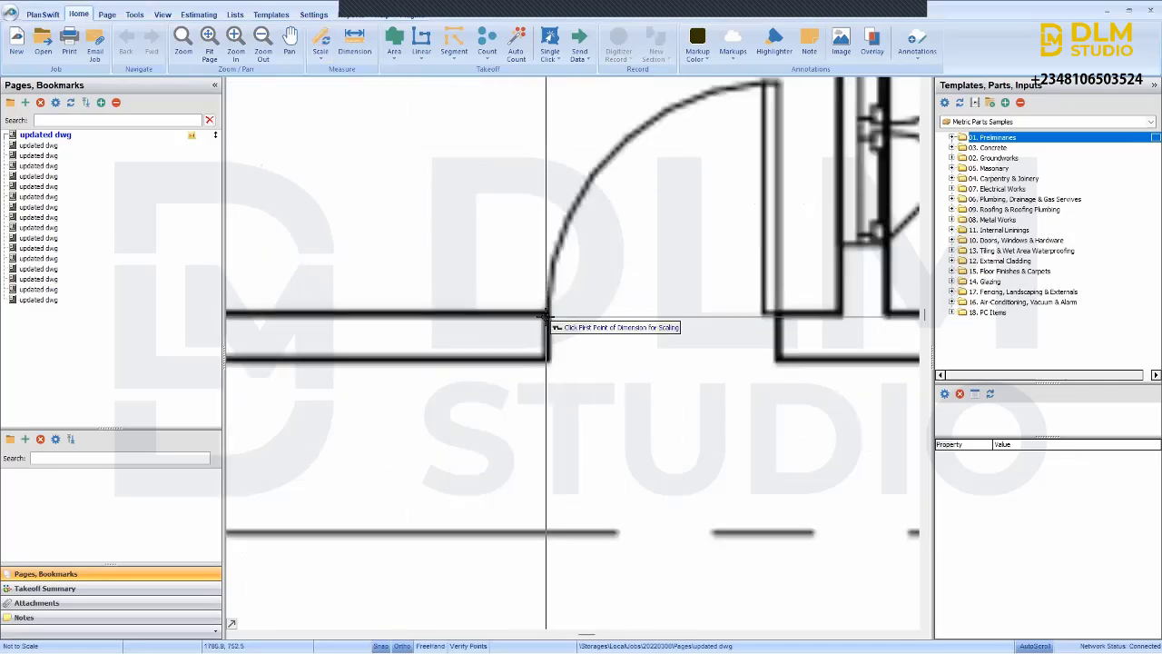
{"action": "left_click", "coordinate": [776, 318]}
{"action": "scroll", "coordinate": [714, 396], "scroll_direction": "down", "scroll_amount": 4}
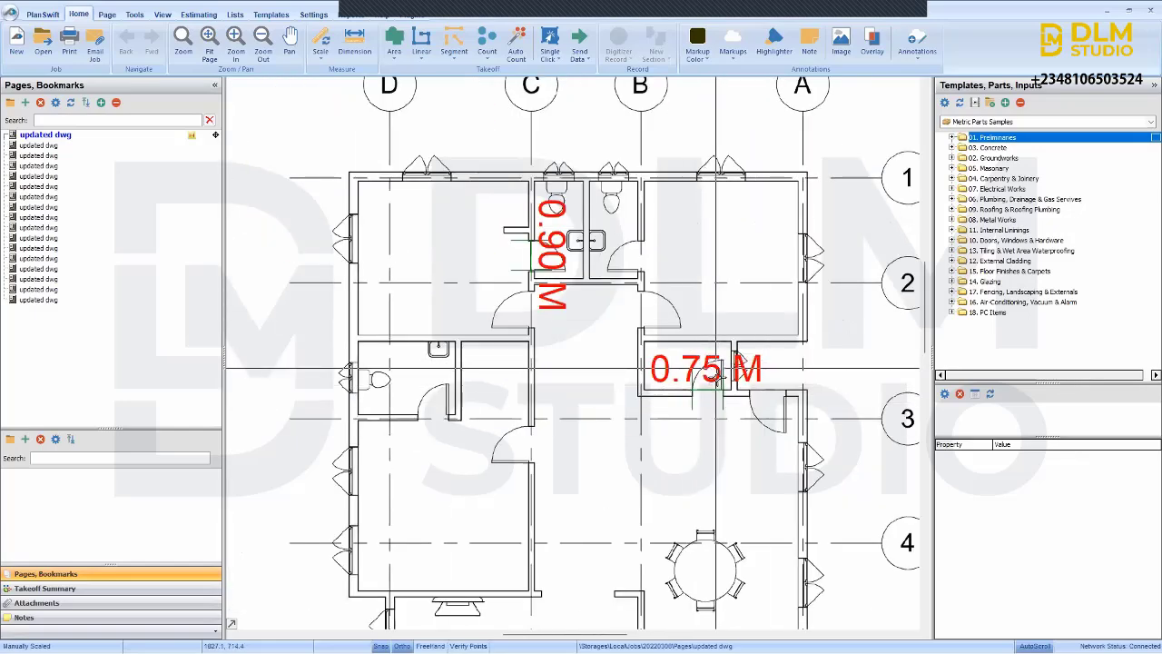
- Set the 0.90 M scale dimension's line and text colours to black and its text height to 0.5
{"action": "left_click_drag", "start_coordinate": [807, 389], "coordinate": [688, 335]}
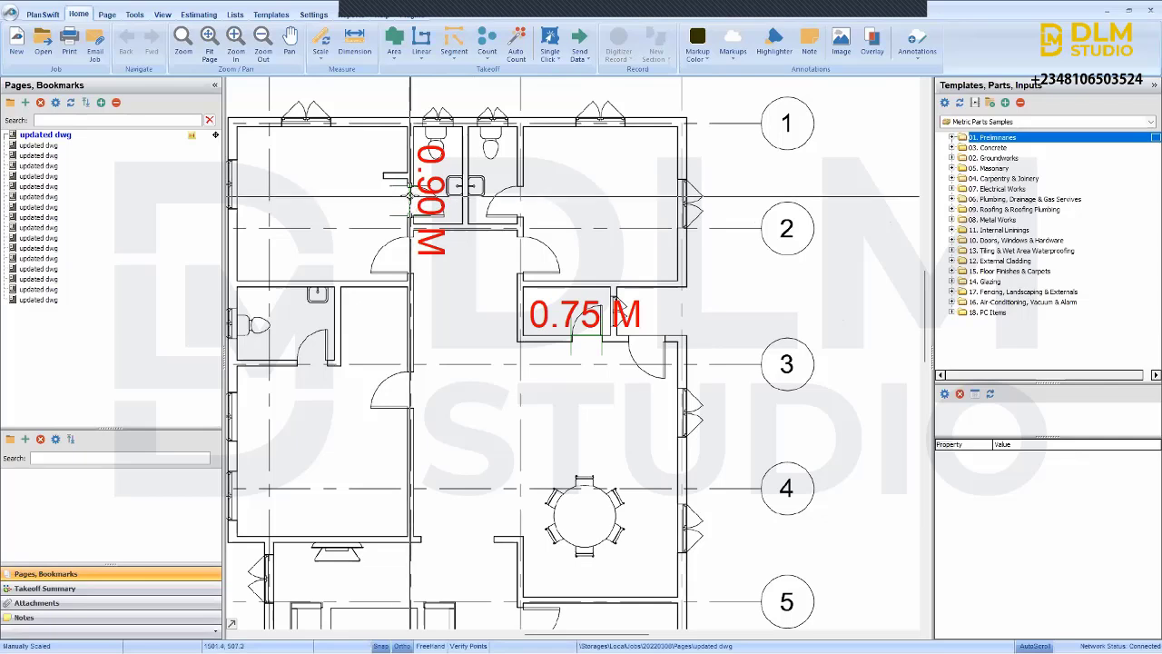
{"action": "left_click", "coordinate": [410, 194]}
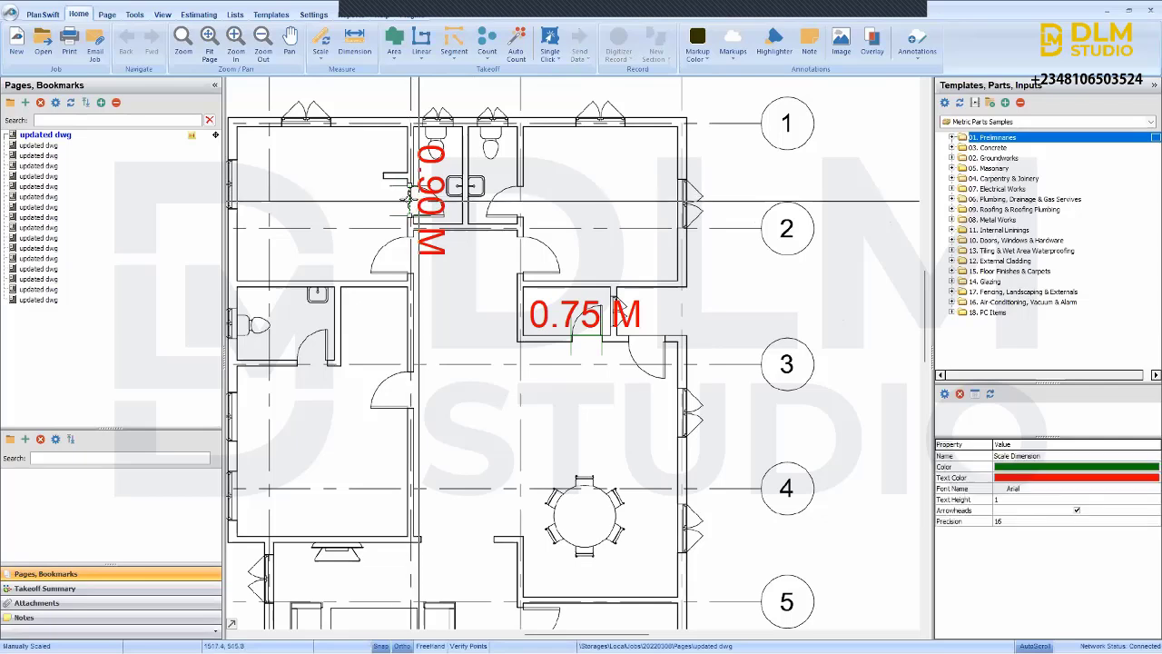
{"action": "left_click", "coordinate": [1017, 469]}
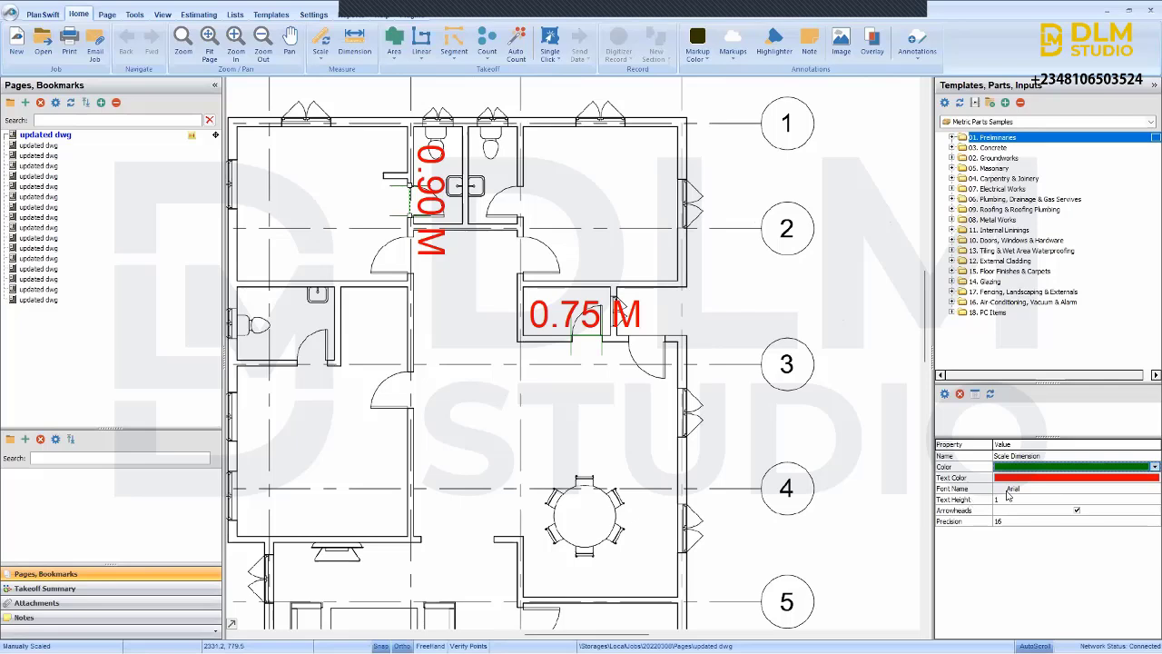
{"action": "left_click", "coordinate": [1145, 481]}
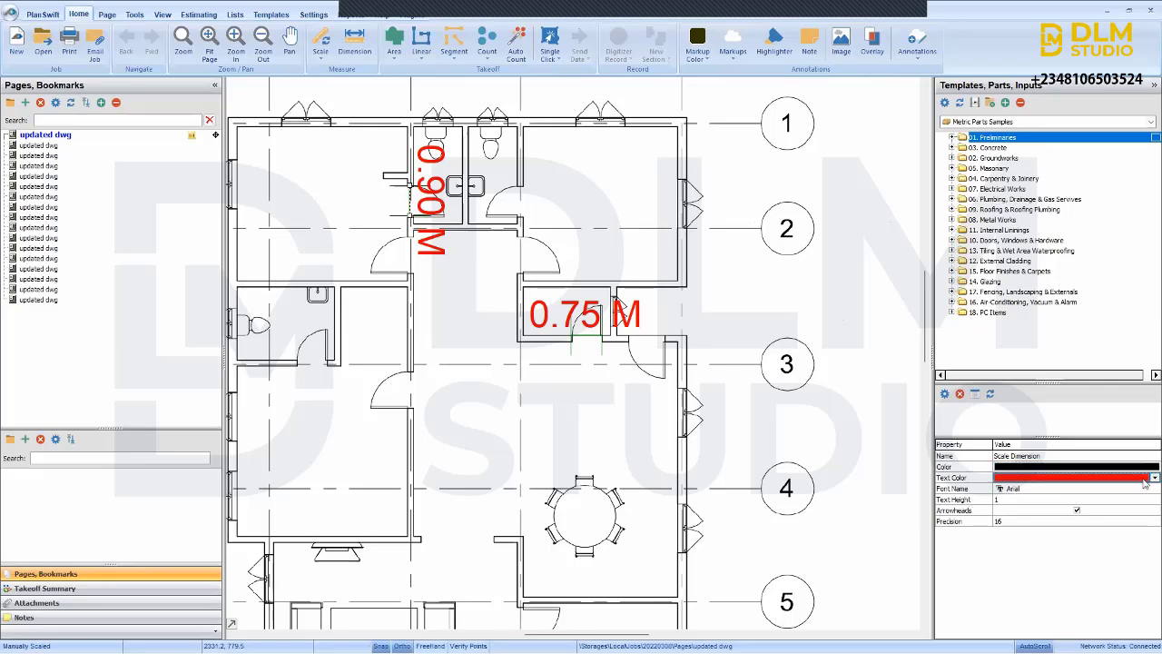
{"action": "left_click", "coordinate": [1004, 501]}
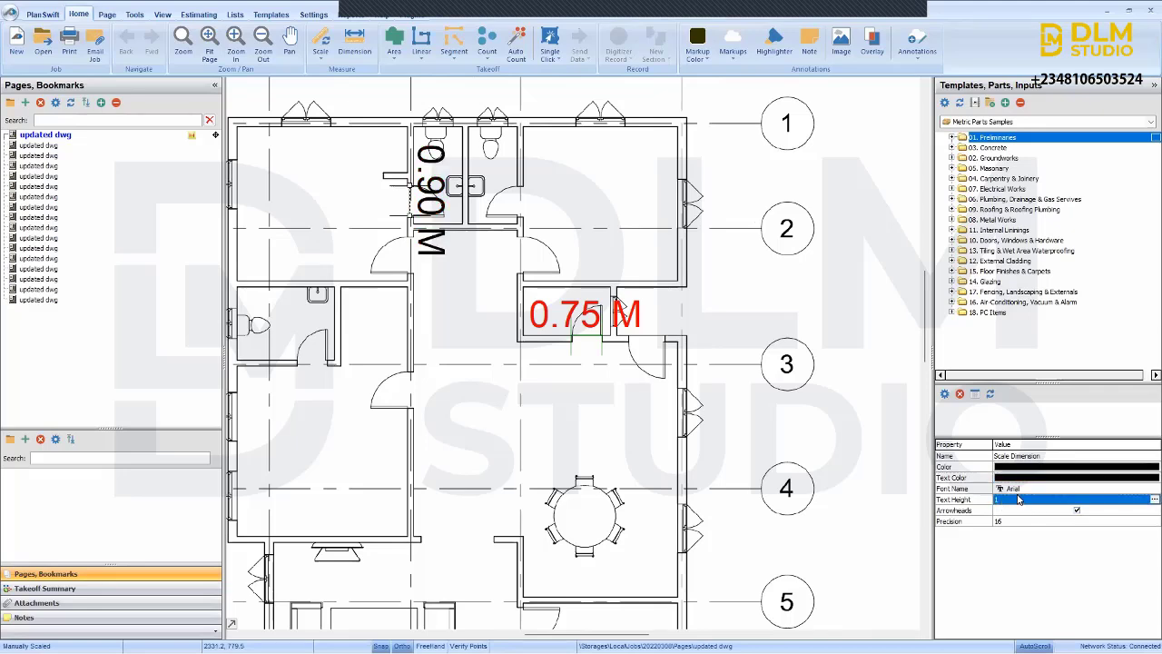
{"action": "left_click", "coordinate": [1106, 498]}
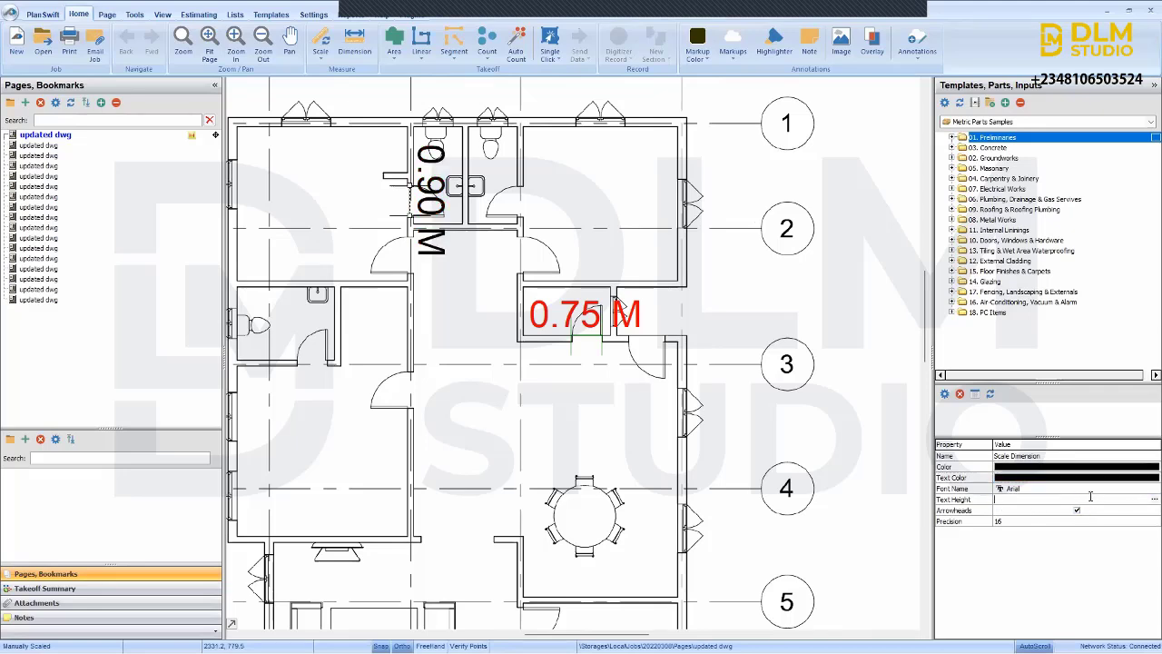
{"action": "type", "text": ".5"}
{"action": "key", "text": "Return"}
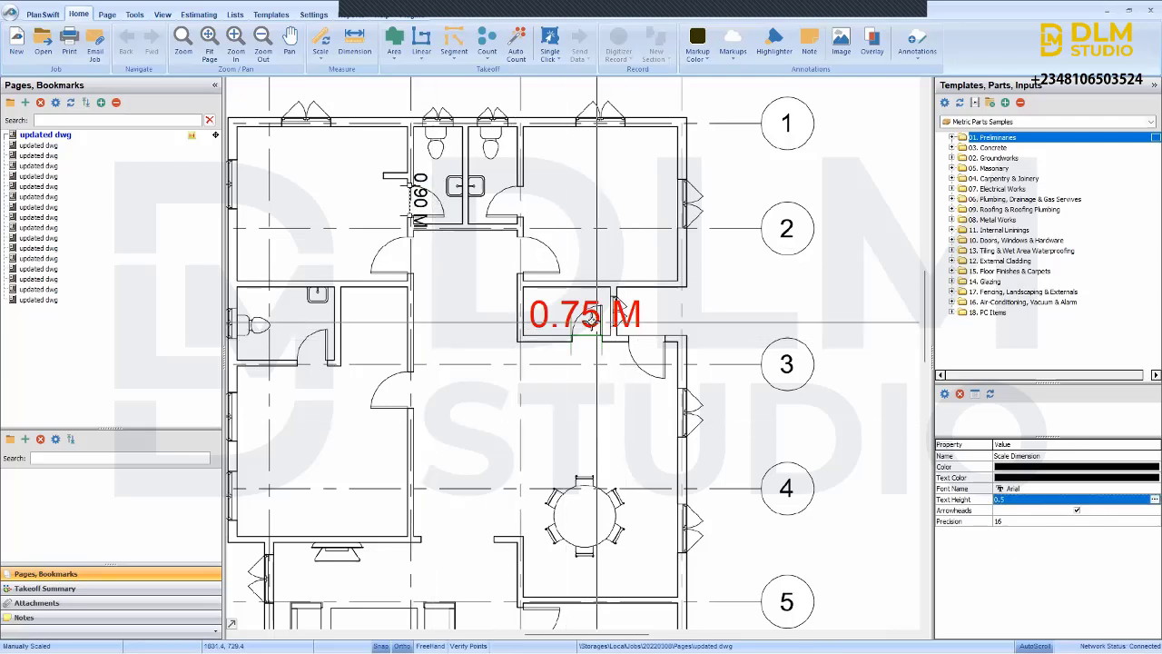
- Format the 0.75 M scale dimension with black line and text, no arrowheads, and a text height of 0.5
{"action": "left_click", "coordinate": [582, 336]}
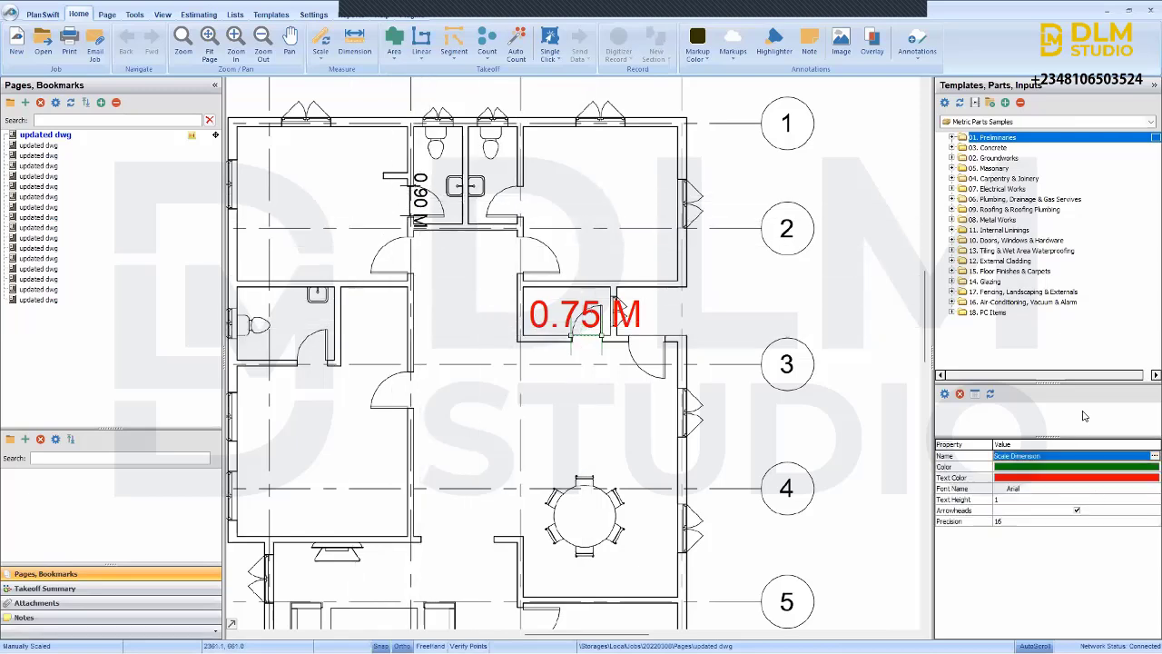
{"action": "left_click", "coordinate": [1145, 466]}
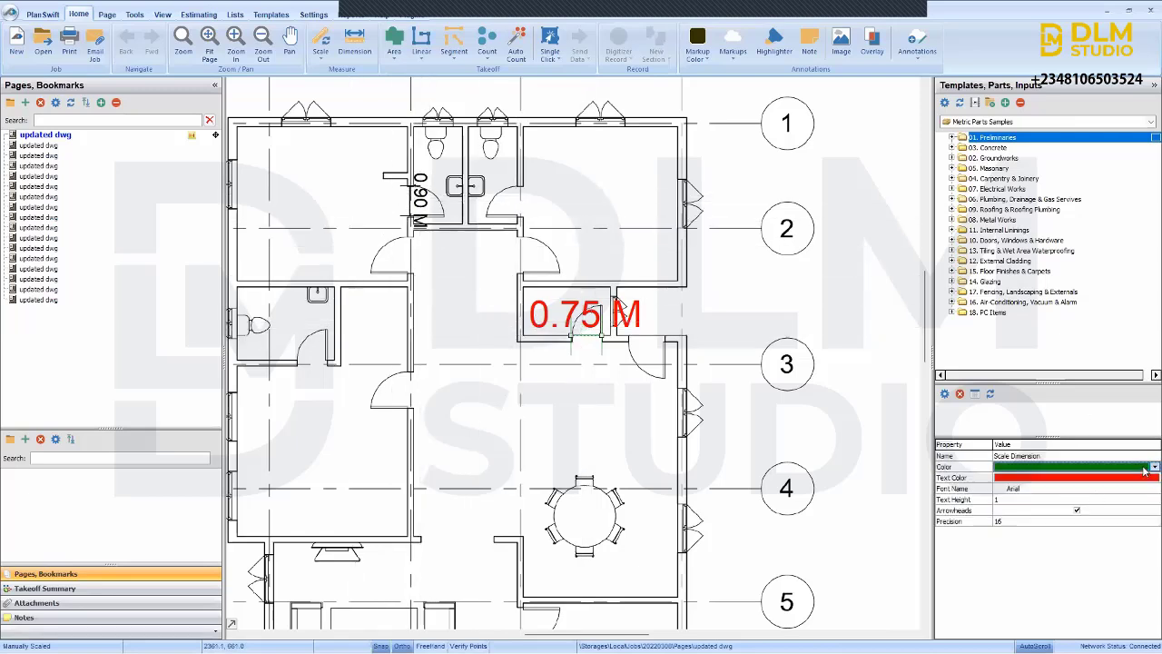
{"action": "left_click", "coordinate": [1078, 479]}
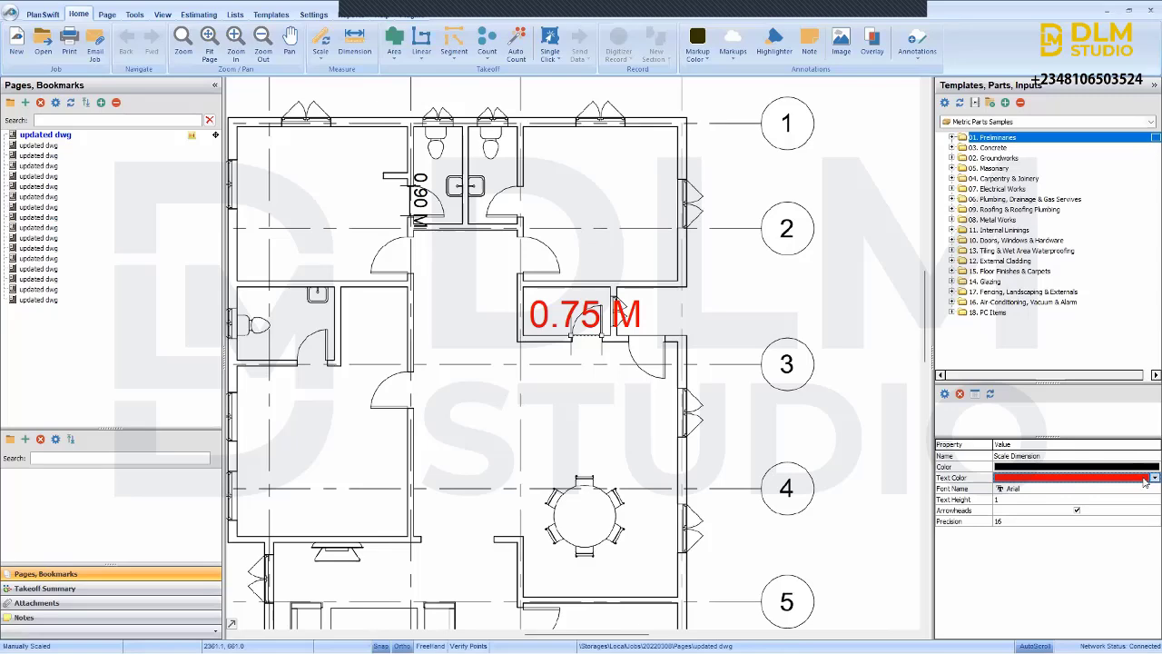
{"action": "left_click", "coordinate": [1005, 501]}
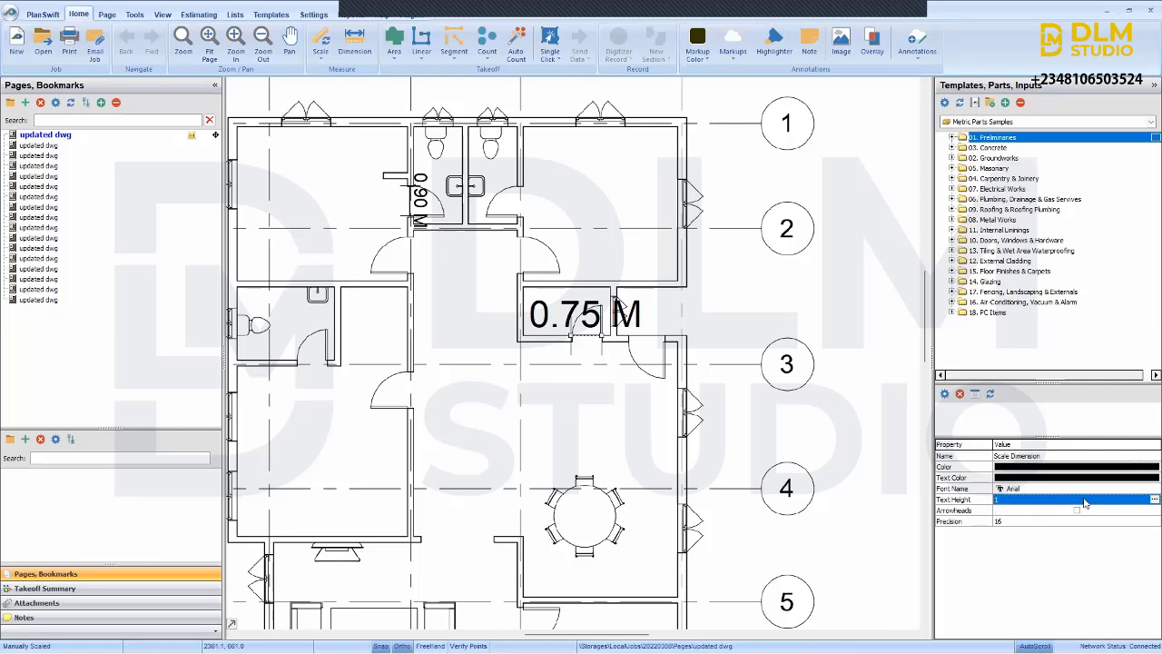
{"action": "left_click", "coordinate": [1146, 500]}
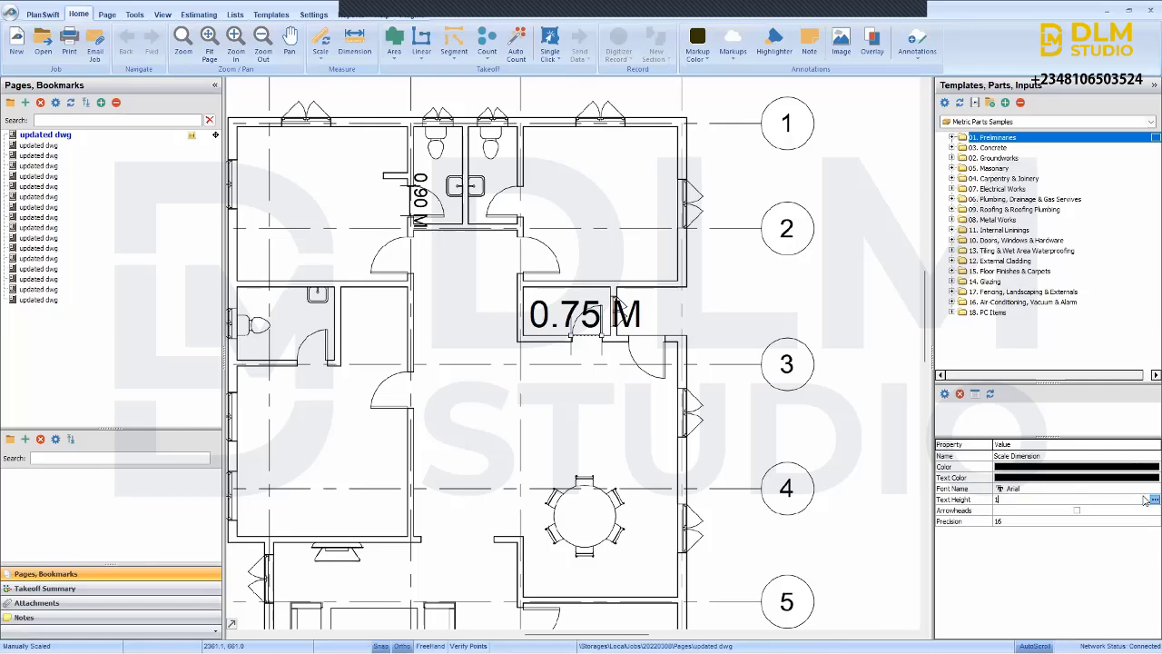
{"action": "left_click", "coordinate": [1154, 499]}
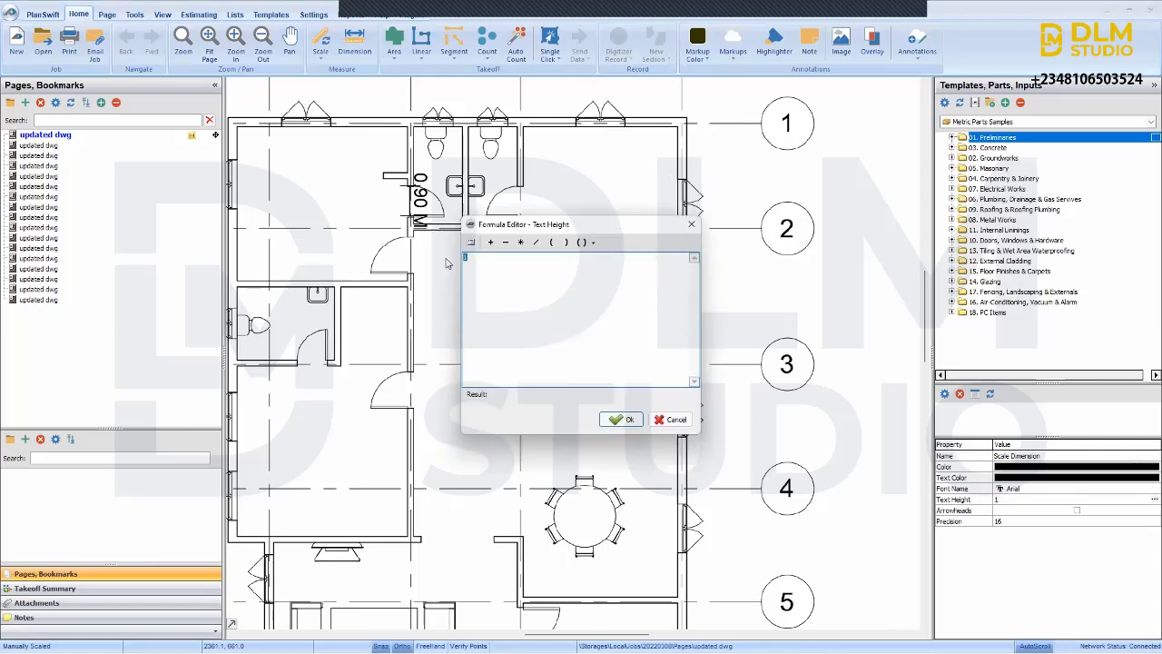
{"action": "left_click", "coordinate": [626, 419]}
{"action": "scroll", "coordinate": [493, 359], "scroll_direction": "down", "scroll_amount": 2}
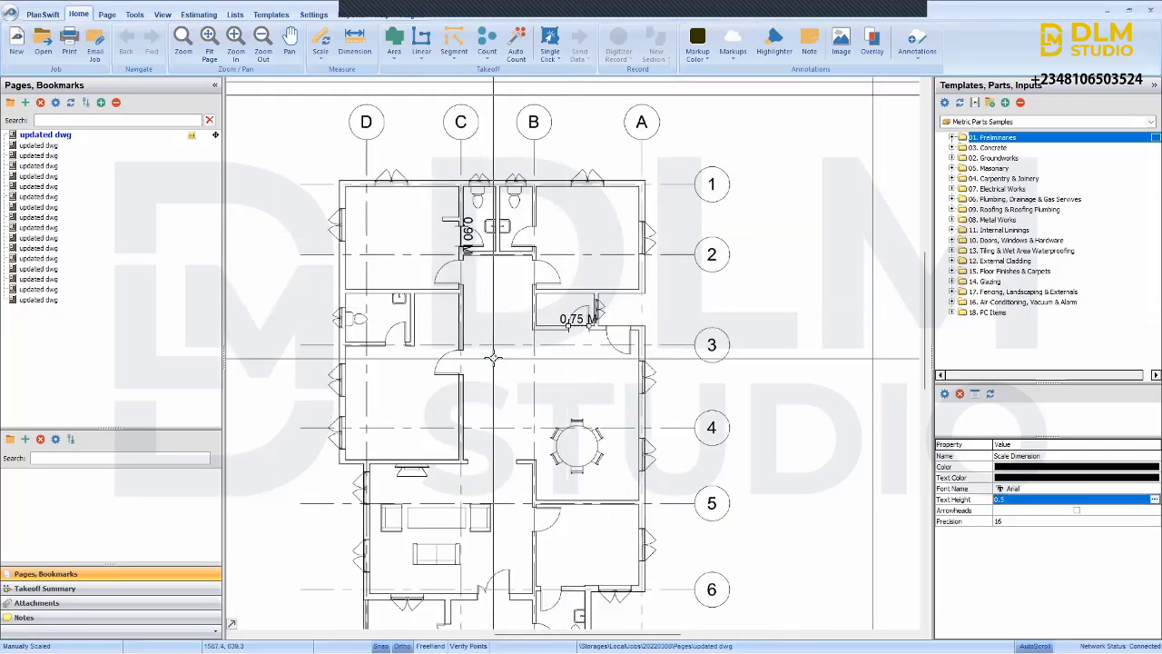
{"action": "left_click", "coordinate": [495, 358]}
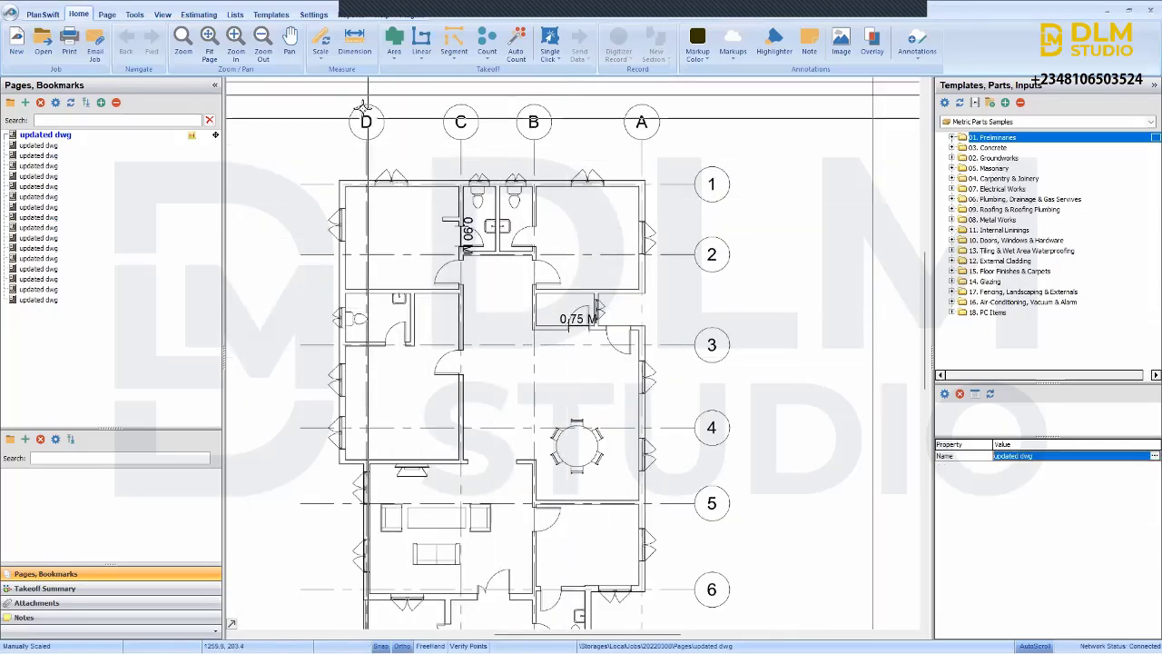
- Dimension the width of the window on grid line 1 between grids B and A to check the scale
{"action": "left_click", "coordinate": [355, 40]}
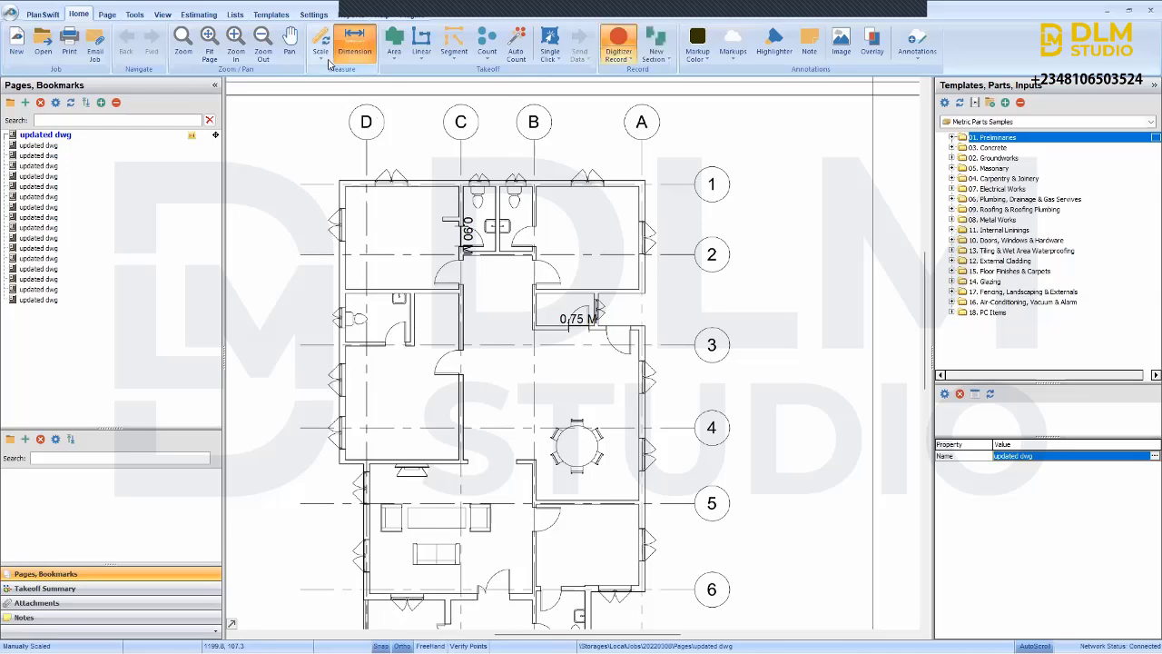
{"action": "left_click", "coordinate": [581, 190]}
{"action": "scroll", "coordinate": [581, 189], "scroll_direction": "up", "scroll_amount": 3}
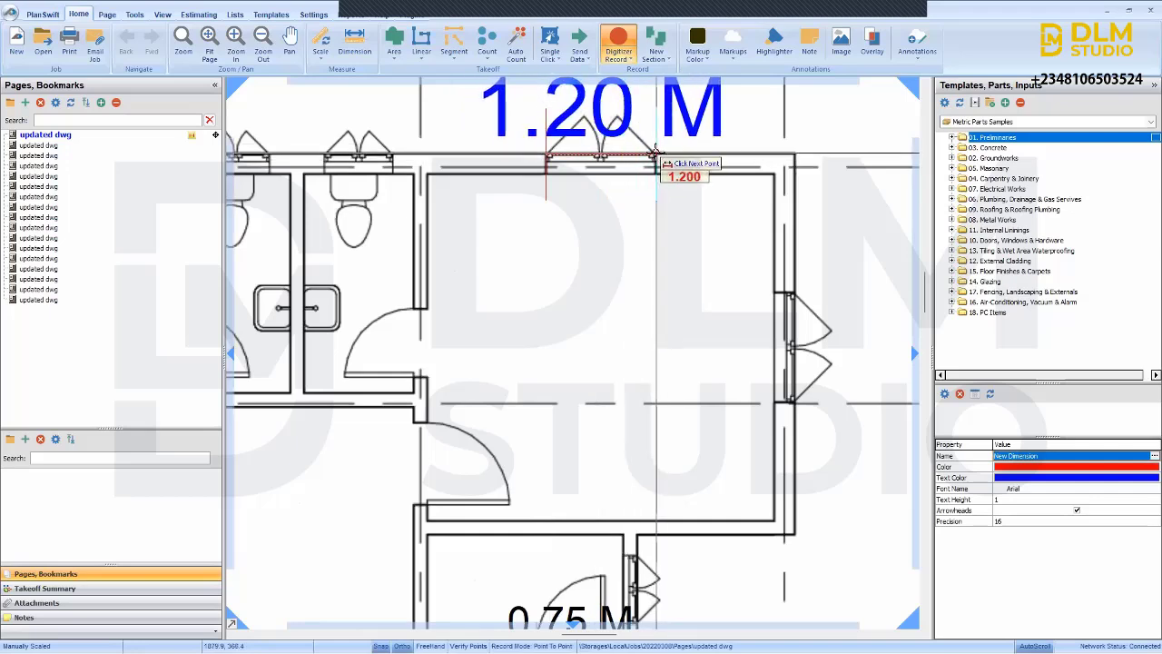
{"action": "left_click", "coordinate": [654, 152]}
{"action": "scroll", "coordinate": [508, 150], "scroll_direction": "up", "scroll_amount": 2}
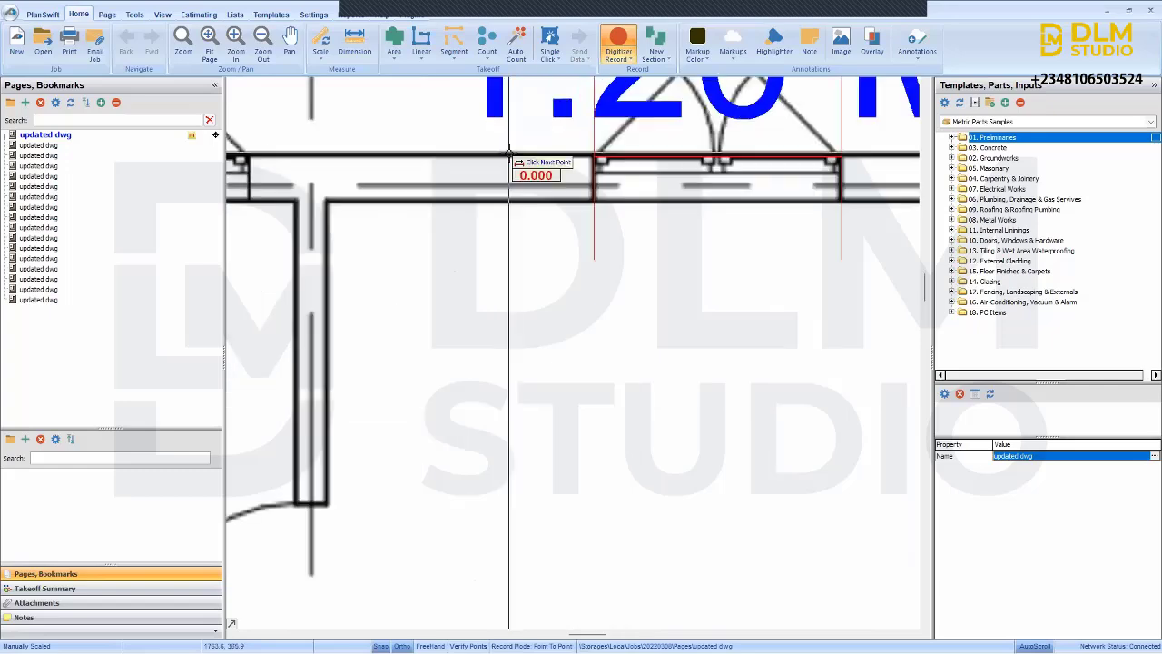
{"action": "scroll", "coordinate": [563, 173], "scroll_direction": "up", "scroll_amount": 2}
{"action": "scroll", "coordinate": [627, 177], "scroll_direction": "down", "scroll_amount": 5}
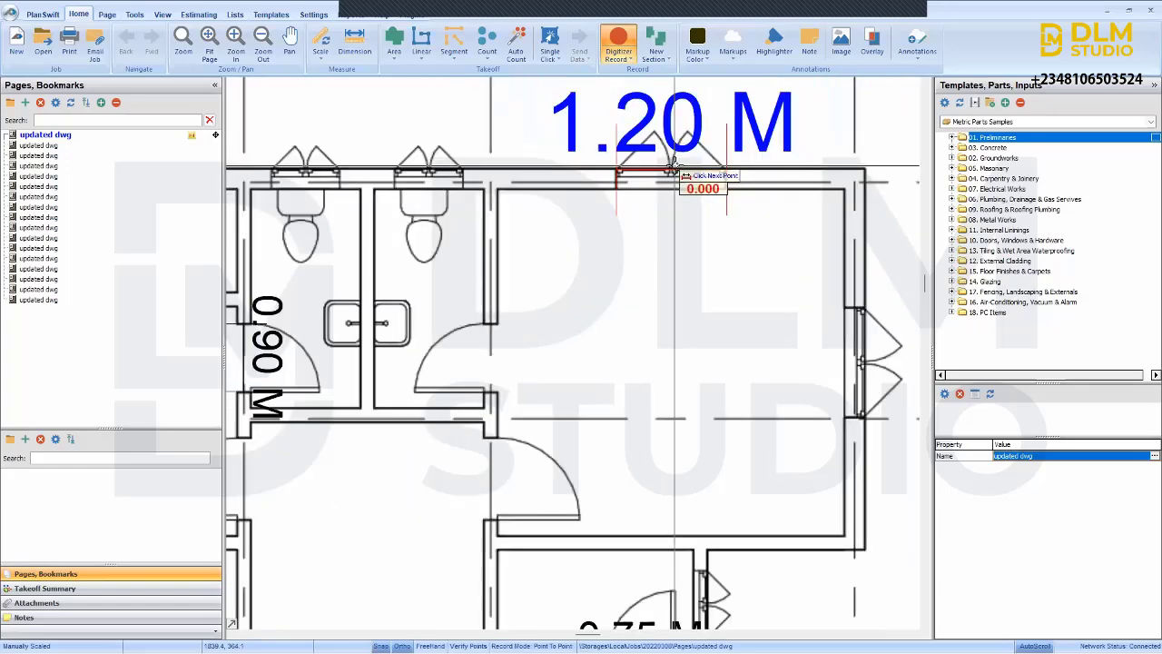
{"action": "scroll", "coordinate": [673, 170], "scroll_direction": "down", "scroll_amount": 3}
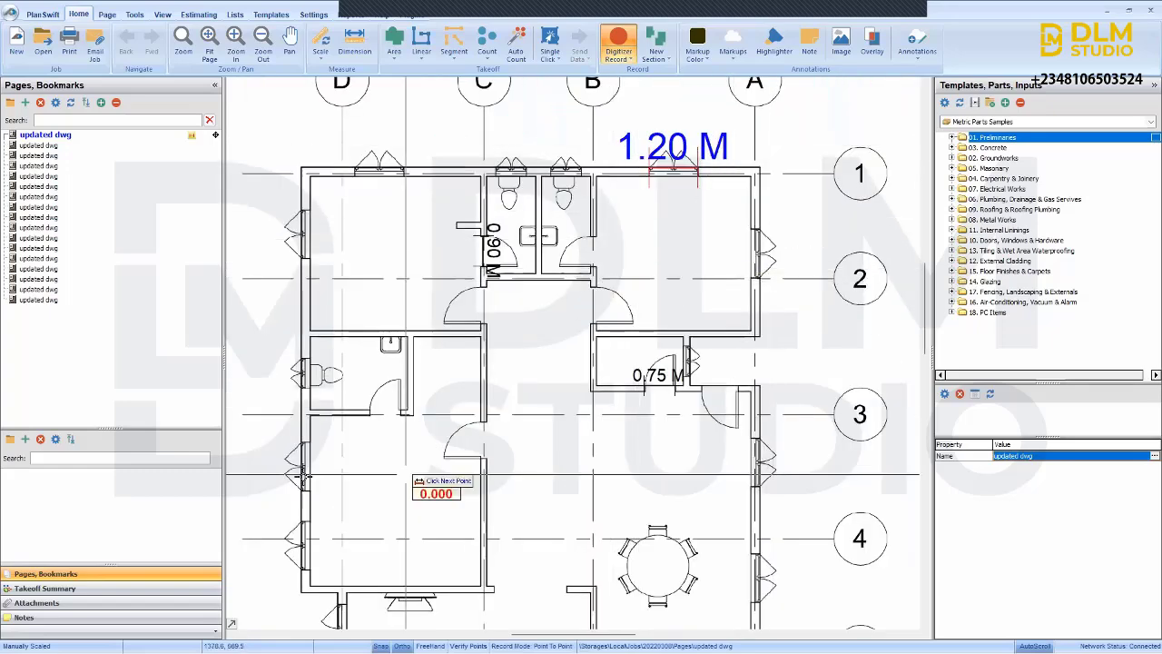
- Dimension the bathroom door opening on grid line 3, just to the right of grid D
{"action": "scroll", "coordinate": [371, 415], "scroll_direction": "up", "scroll_amount": 1}
{"action": "left_click", "coordinate": [361, 47]}
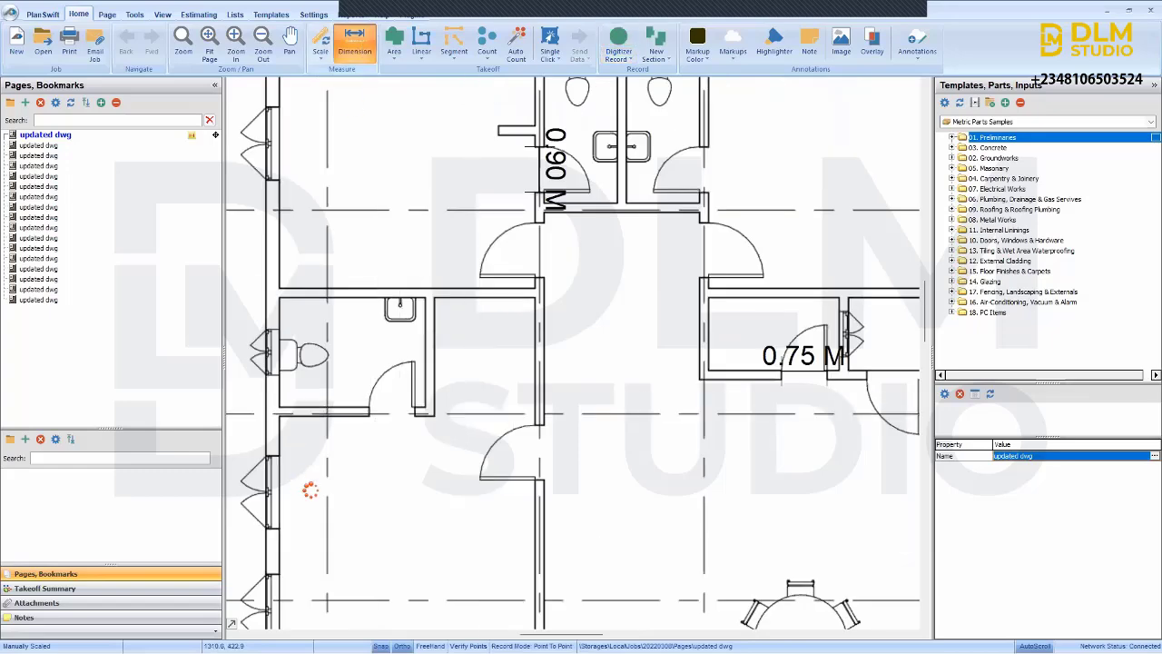
{"action": "left_click", "coordinate": [370, 415]}
{"action": "scroll", "coordinate": [374, 409], "scroll_direction": "up", "scroll_amount": 4}
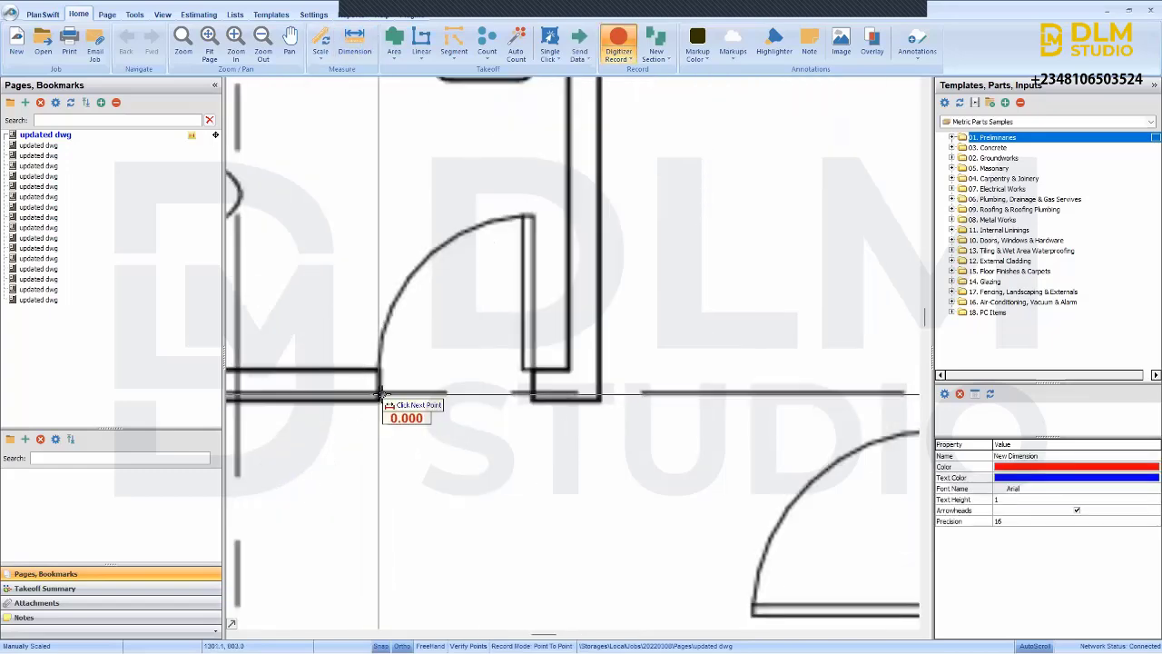
{"action": "left_click", "coordinate": [535, 395]}
{"action": "scroll", "coordinate": [501, 443], "scroll_direction": "down", "scroll_amount": 3}
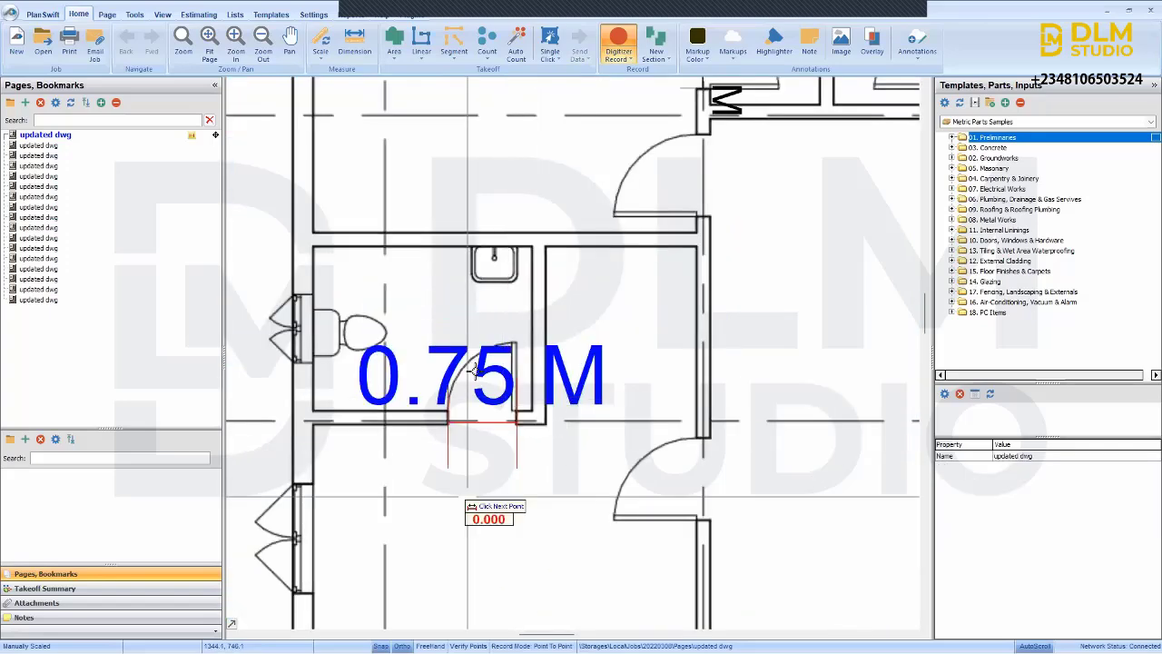
{"action": "scroll", "coordinate": [522, 481], "scroll_direction": "down", "scroll_amount": 5}
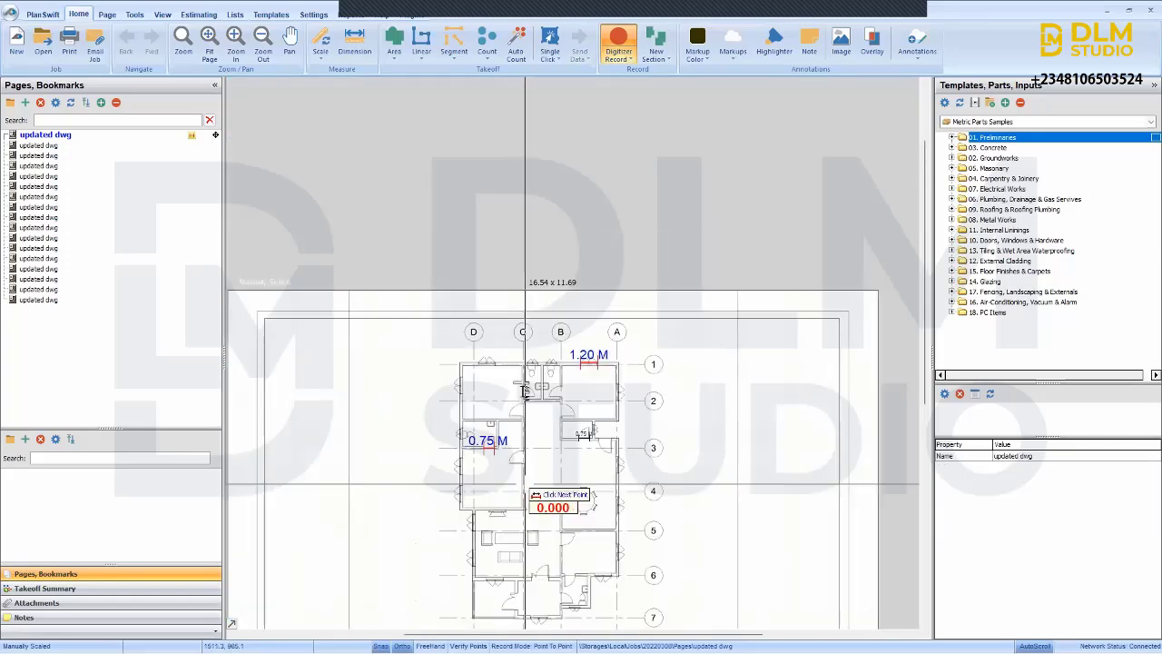
{"action": "scroll", "coordinate": [524, 486], "scroll_direction": "up", "scroll_amount": 2}
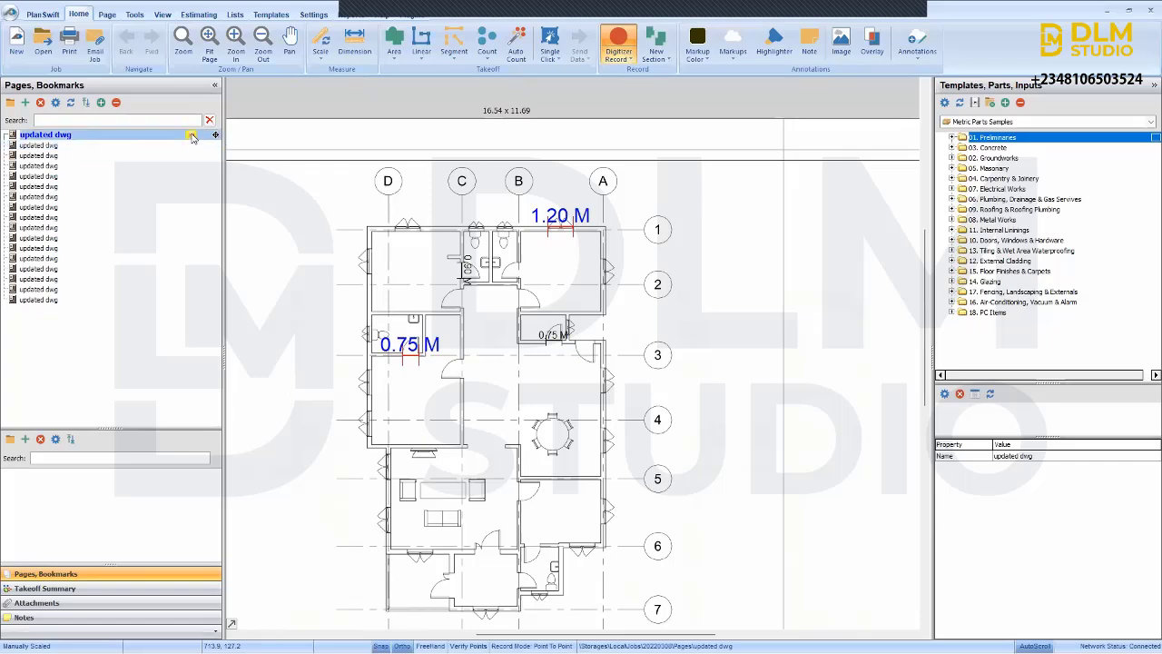
- Toggle the visibility of the first page's dimensions several times, ending with them hidden
{"action": "left_click", "coordinate": [192, 136]}
{"action": "left_click", "coordinate": [191, 136]}
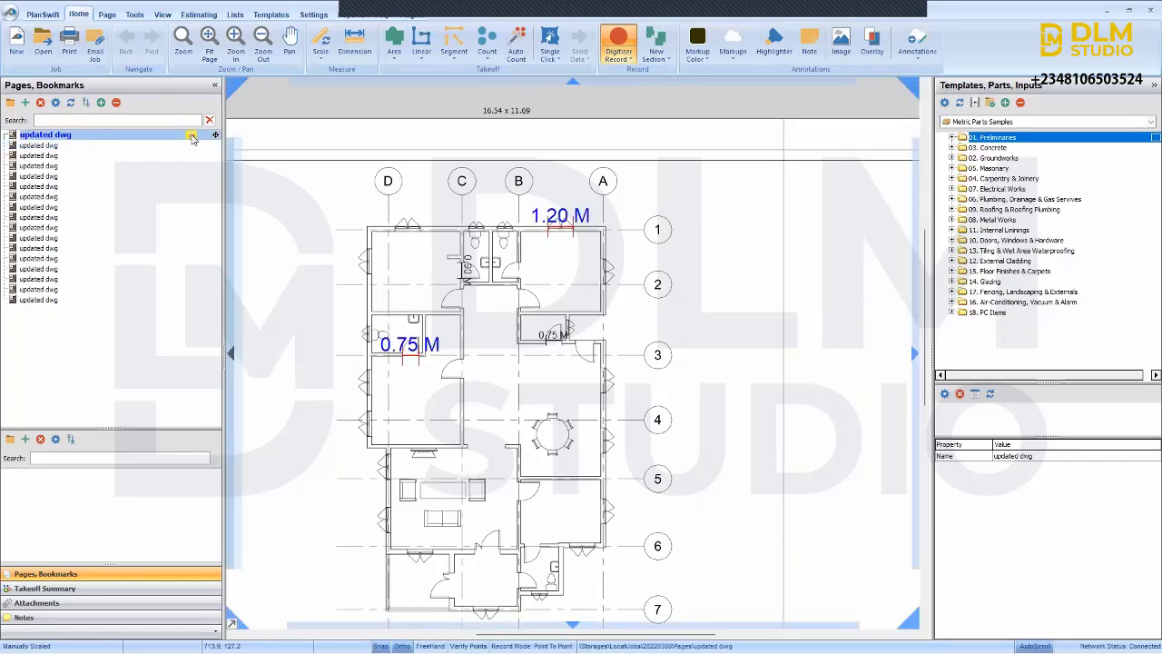
{"action": "left_click", "coordinate": [192, 136]}
{"action": "left_click", "coordinate": [193, 137]}
{"action": "left_click", "coordinate": [192, 137]}
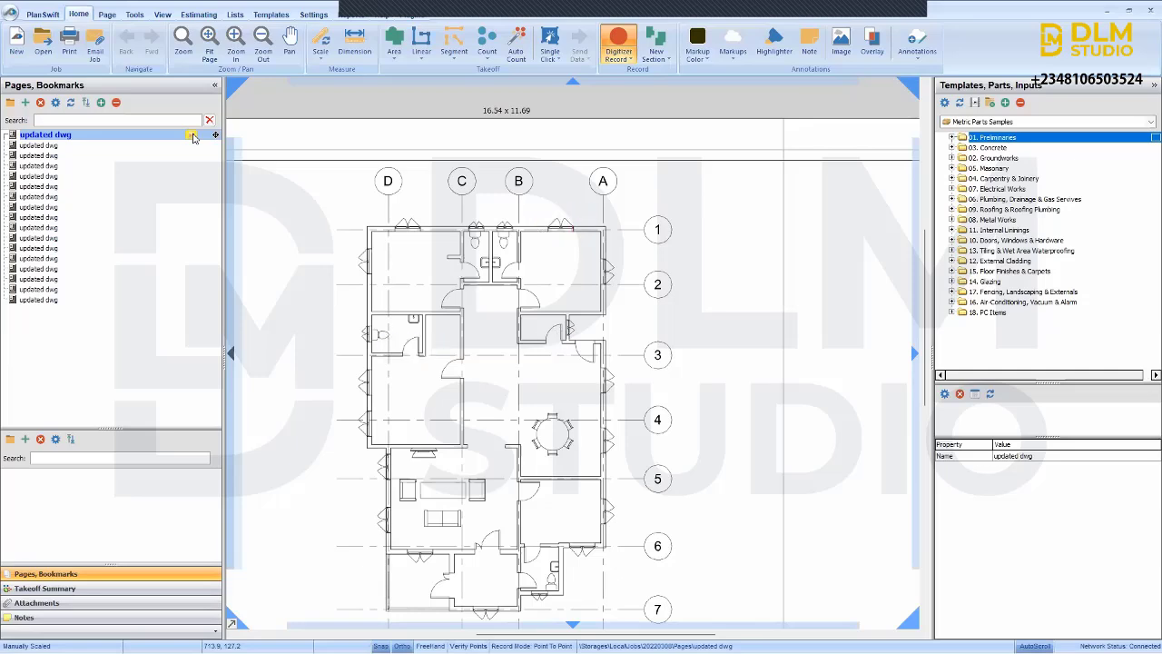
- Open the Ground Floor Plan 02 page and calibrate its scale at 11.3 M along the overall width dimension above the plan
{"action": "left_click", "coordinate": [71, 148]}
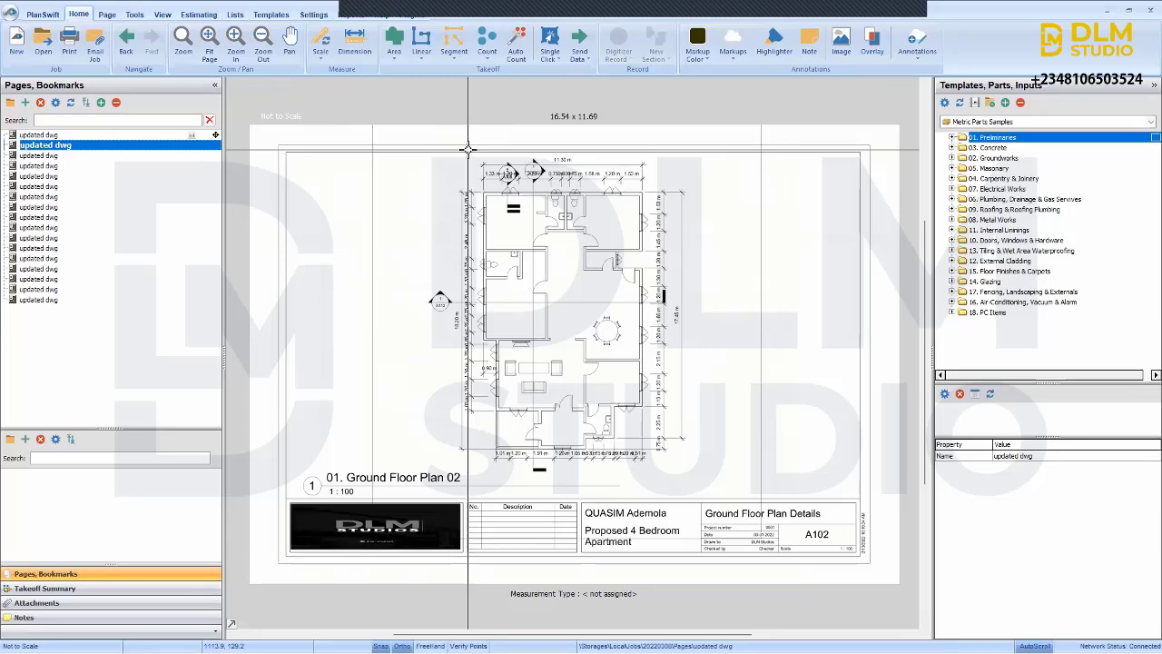
{"action": "left_click", "coordinate": [321, 38]}
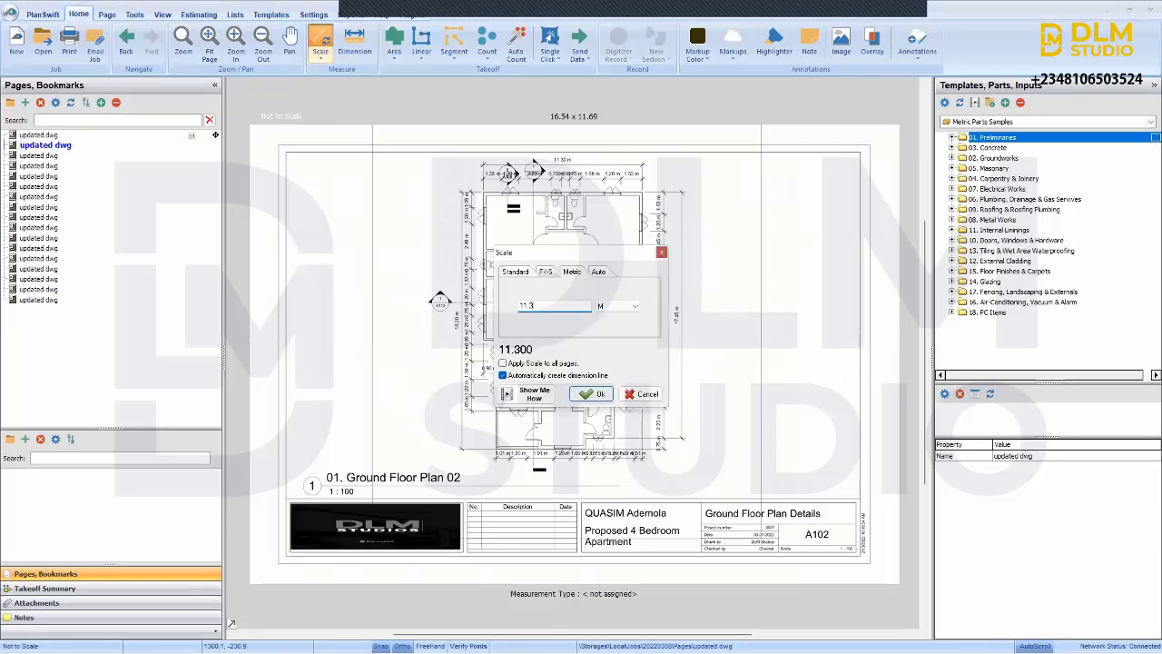
{"action": "left_click", "coordinate": [591, 394]}
{"action": "scroll", "coordinate": [519, 176], "scroll_direction": "up", "scroll_amount": 3}
{"action": "scroll", "coordinate": [502, 192], "scroll_direction": "up", "scroll_amount": 2}
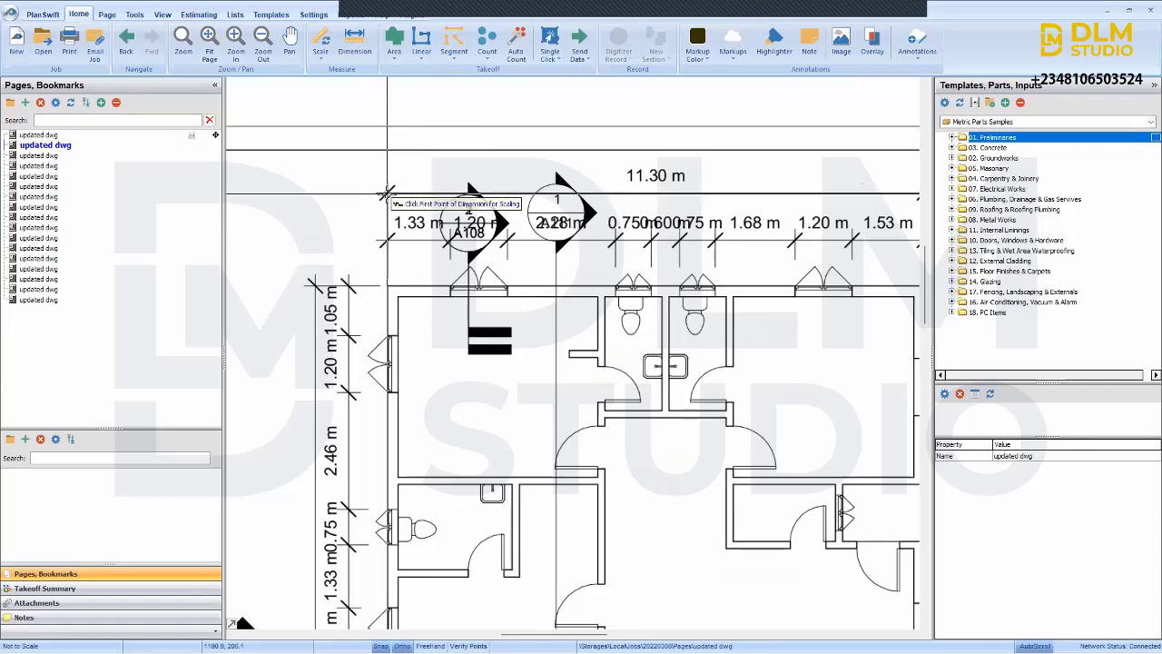
{"action": "left_click", "coordinate": [387, 192]}
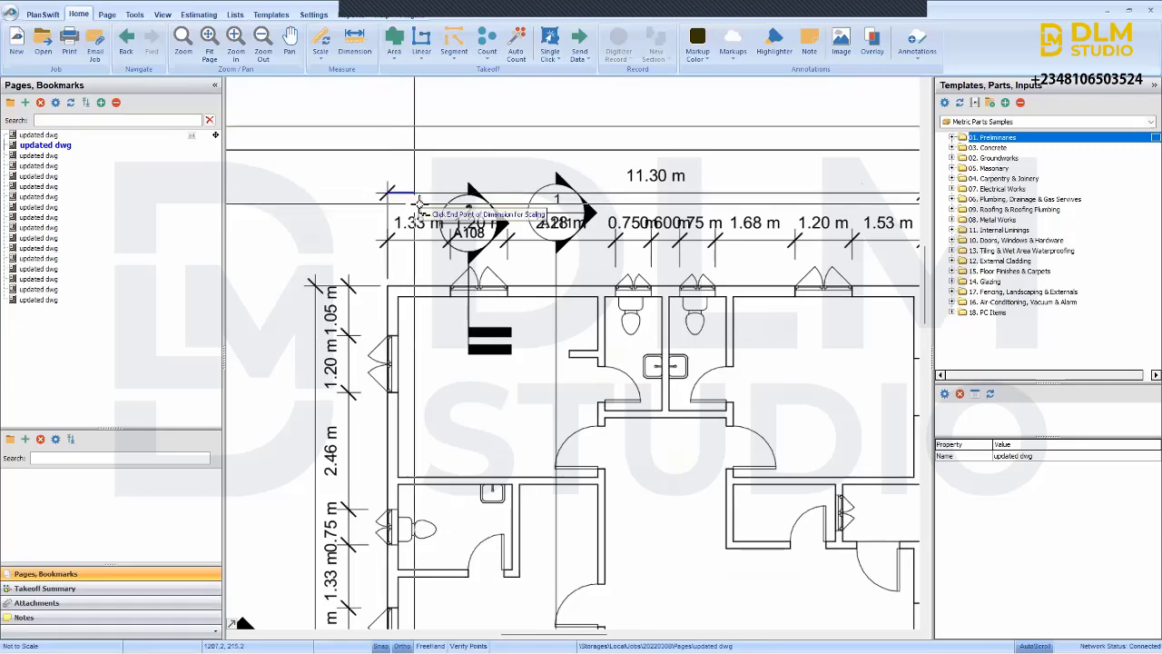
{"action": "scroll", "coordinate": [602, 213], "scroll_direction": "down", "scroll_amount": 4}
{"action": "scroll", "coordinate": [621, 211], "scroll_direction": "up", "scroll_amount": 5}
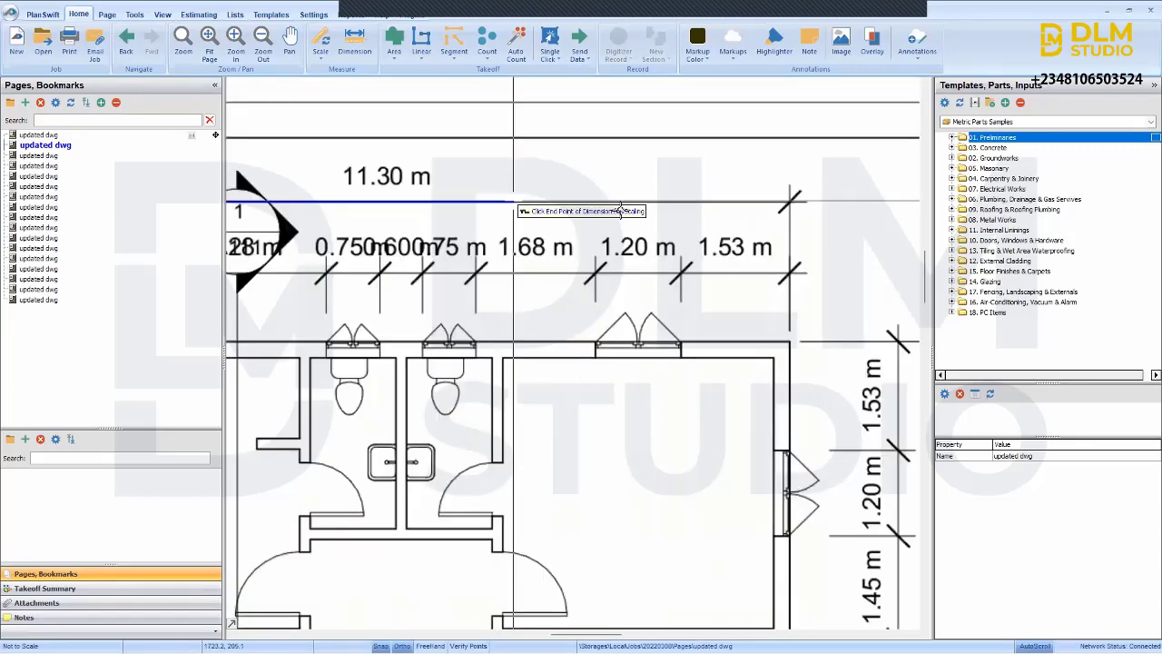
{"action": "left_click", "coordinate": [789, 201]}
{"action": "scroll", "coordinate": [536, 179], "scroll_direction": "down", "scroll_amount": 4}
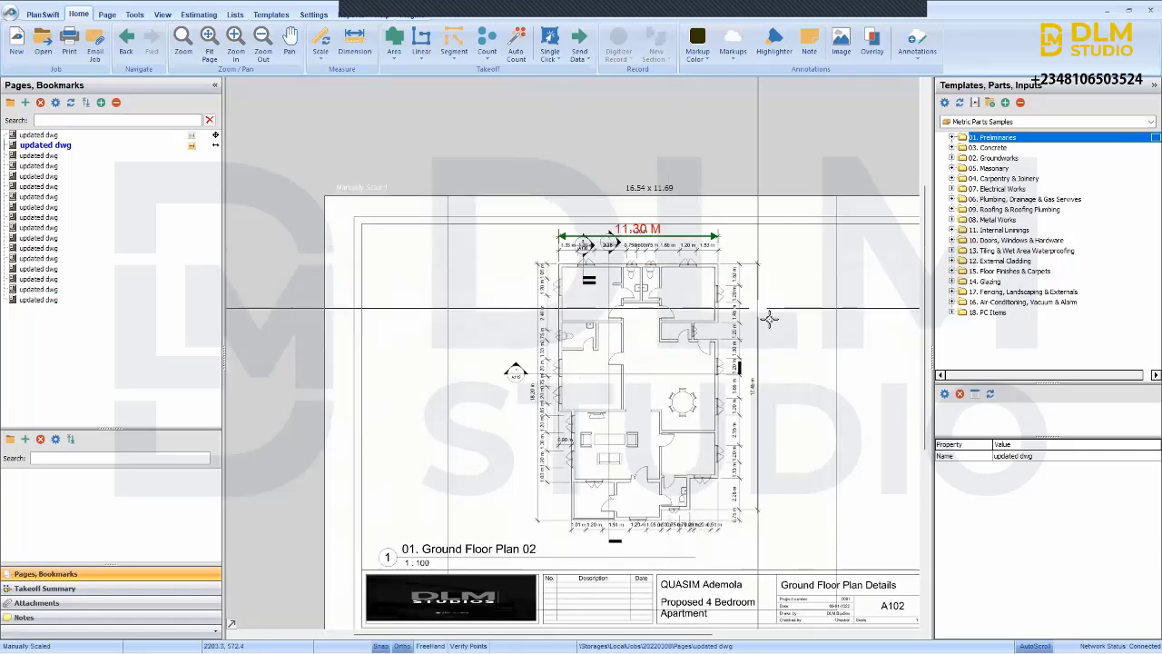
- Calibrate the vertical scale of Ground Floor Plan 02 at 18.2 M along the overall length dimension left of the plan
{"action": "left_click_drag", "start_coordinate": [618, 296], "coordinate": [579, 229]}
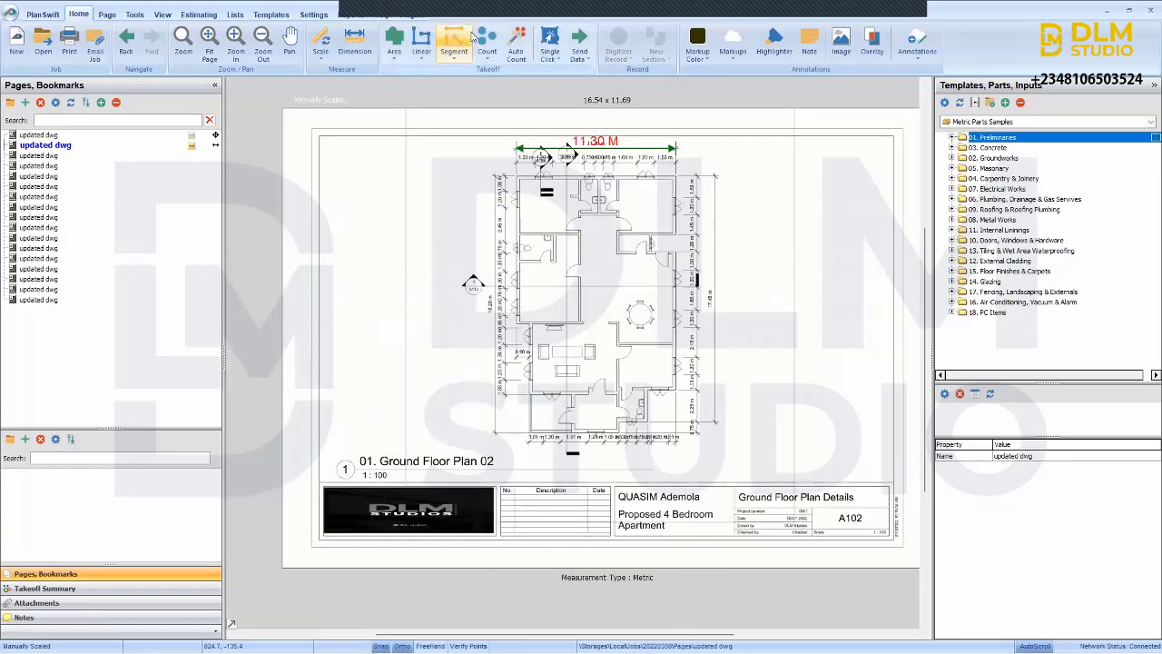
{"action": "left_click", "coordinate": [320, 45]}
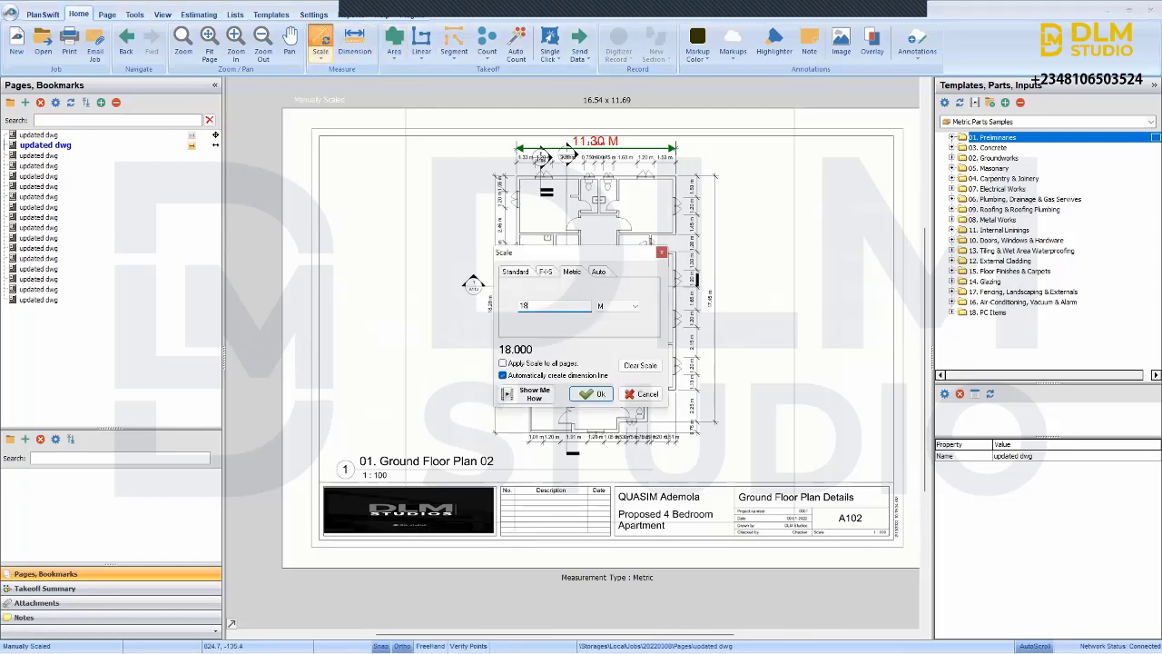
{"action": "left_click", "coordinate": [600, 394]}
{"action": "scroll", "coordinate": [497, 418], "scroll_direction": "up", "scroll_amount": 5}
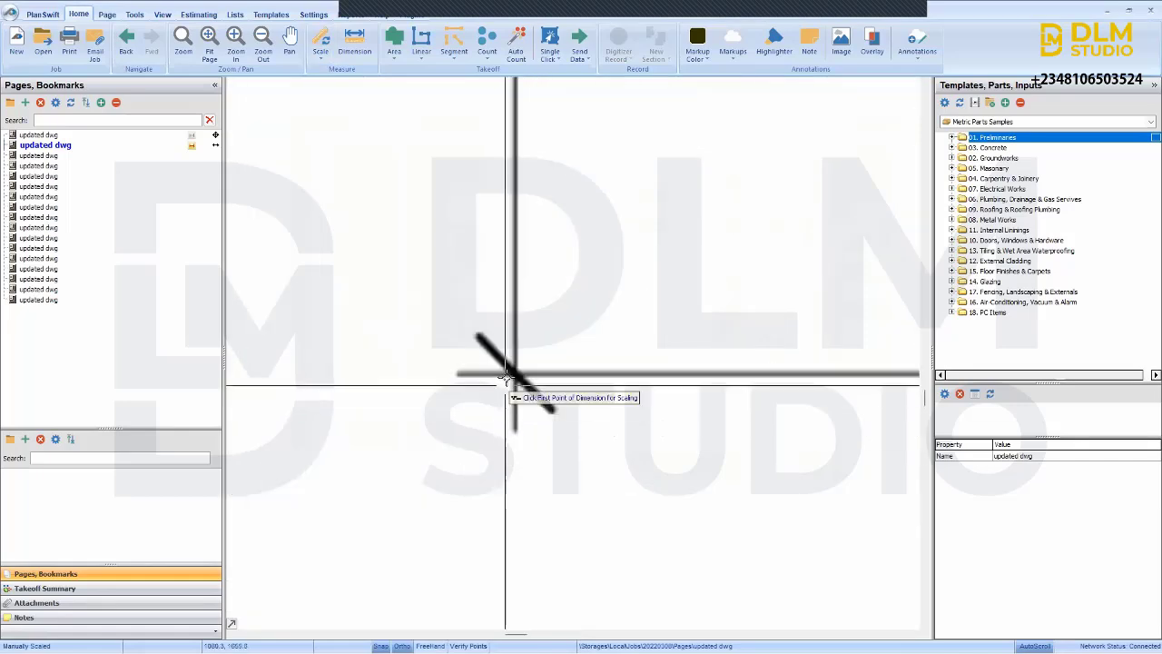
{"action": "left_click", "coordinate": [514, 373]}
{"action": "scroll", "coordinate": [521, 334], "scroll_direction": "down", "scroll_amount": 5}
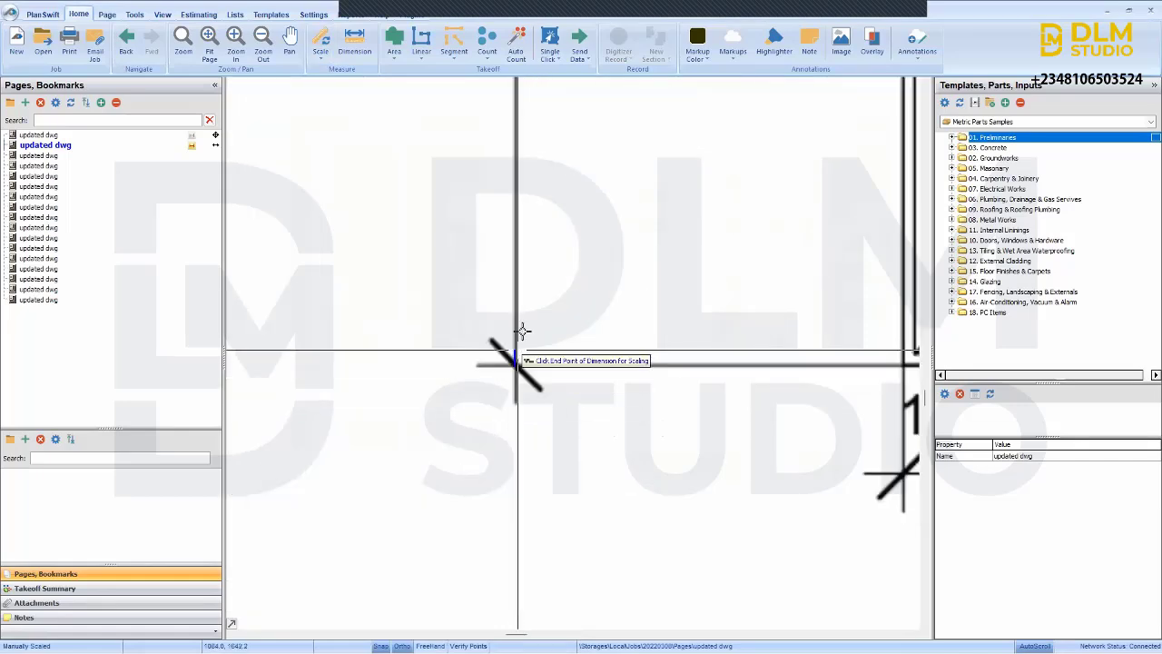
{"action": "left_click_drag", "start_coordinate": [563, 249], "coordinate": [572, 621]}
{"action": "left_click_drag", "start_coordinate": [509, 100], "coordinate": [509, 338]}
{"action": "scroll", "coordinate": [512, 376], "scroll_direction": "up", "scroll_amount": 4}
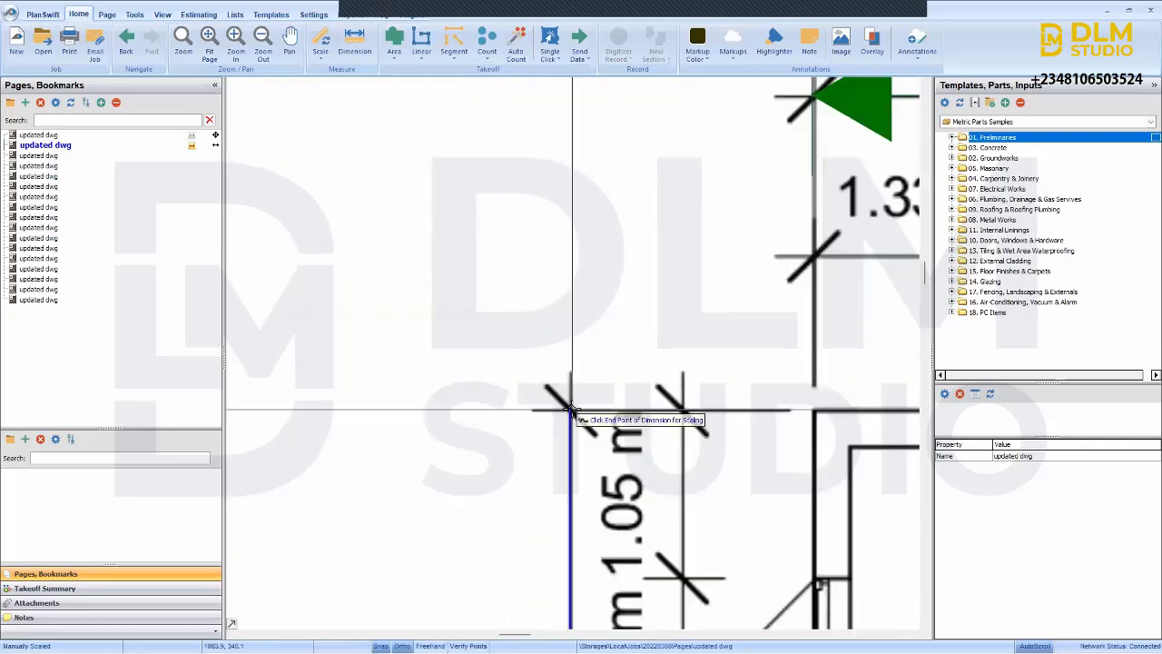
{"action": "scroll", "coordinate": [570, 408], "scroll_direction": "down", "scroll_amount": 5}
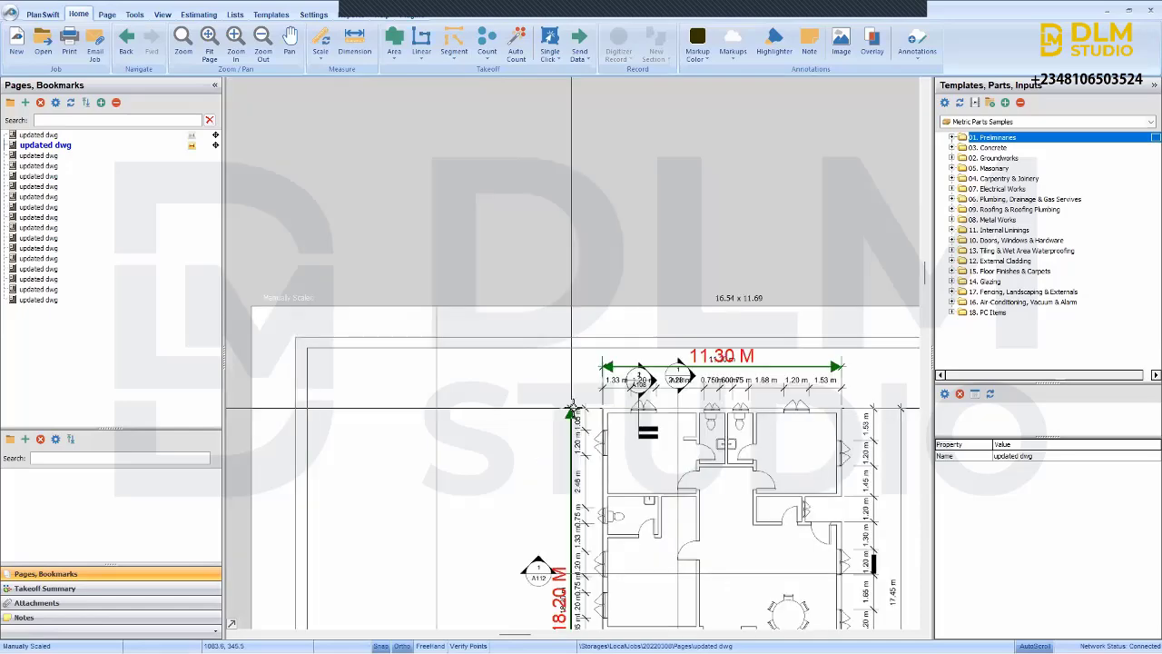
- Dimension the door opening of the bathroom on the plan's left side, above the master bedroom, to check the scale
{"action": "left_click_drag", "start_coordinate": [594, 461], "coordinate": [558, 230]}
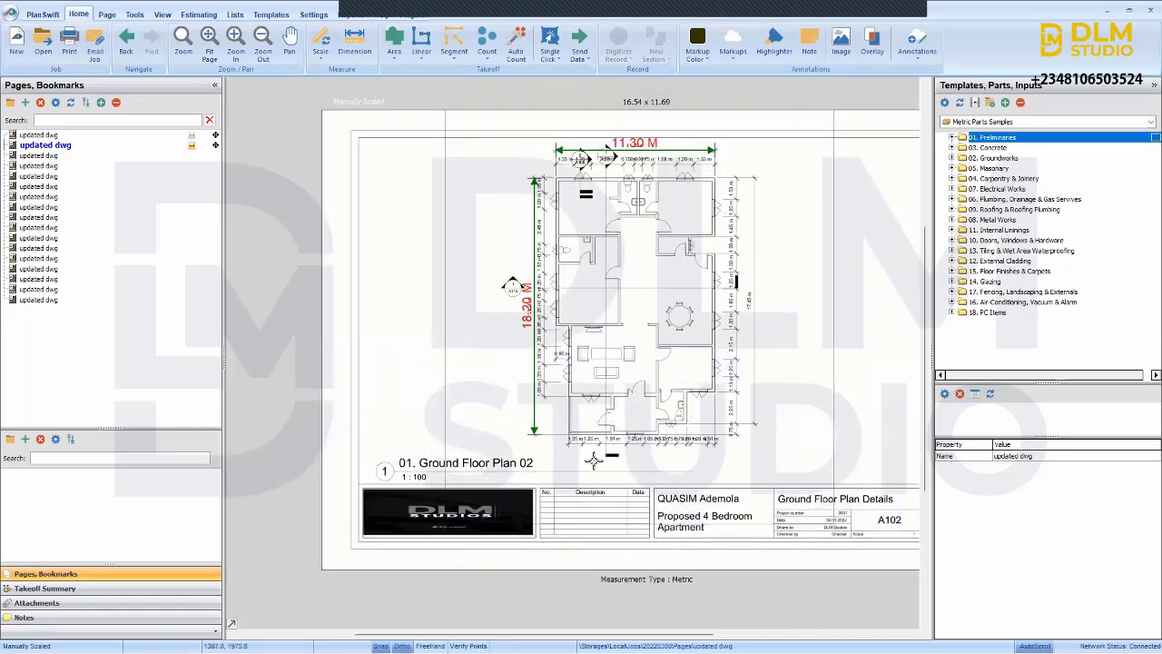
{"action": "scroll", "coordinate": [595, 277], "scroll_direction": "up", "scroll_amount": 6}
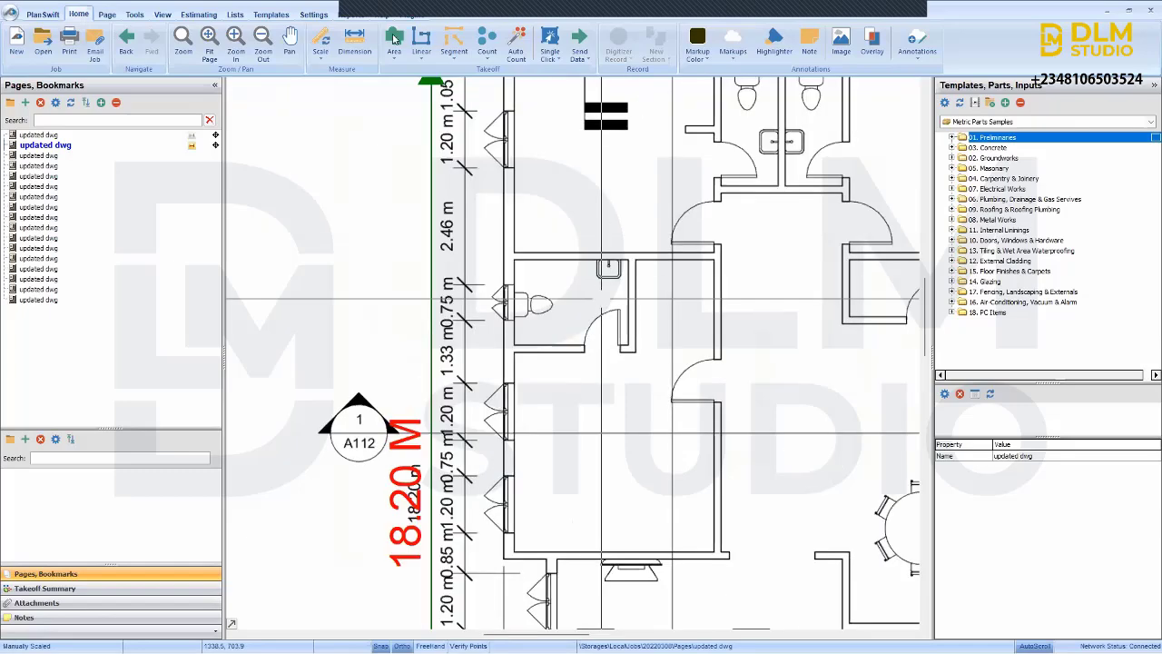
{"action": "left_click", "coordinate": [356, 41]}
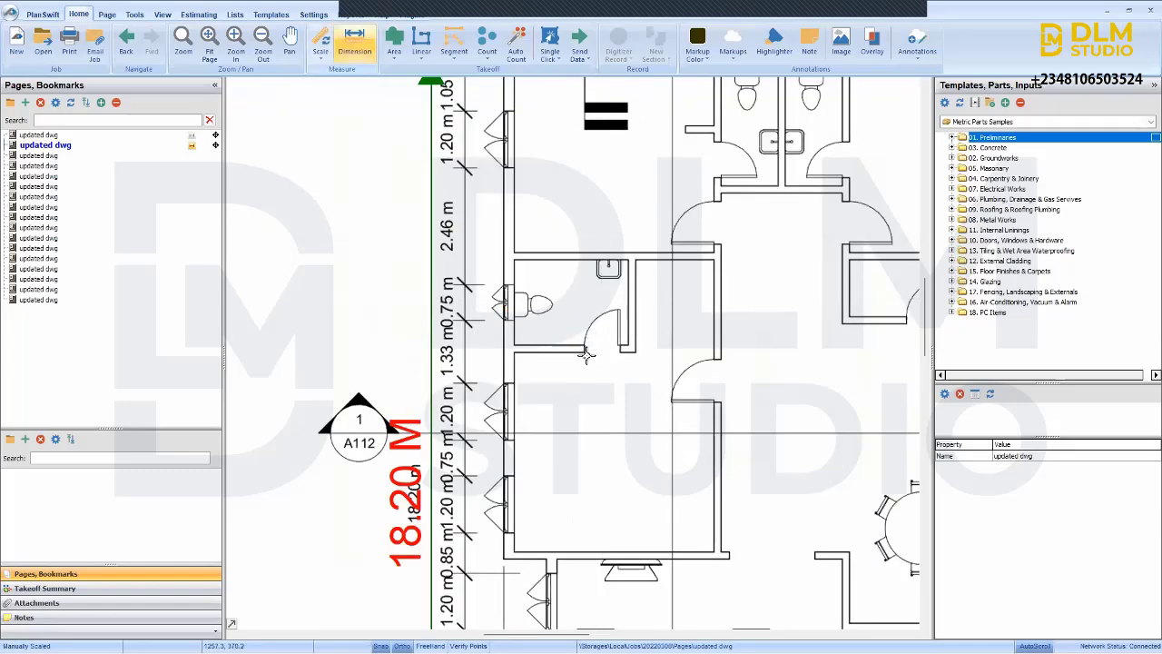
{"action": "left_click", "coordinate": [587, 350]}
{"action": "scroll", "coordinate": [587, 351], "scroll_direction": "up", "scroll_amount": 2}
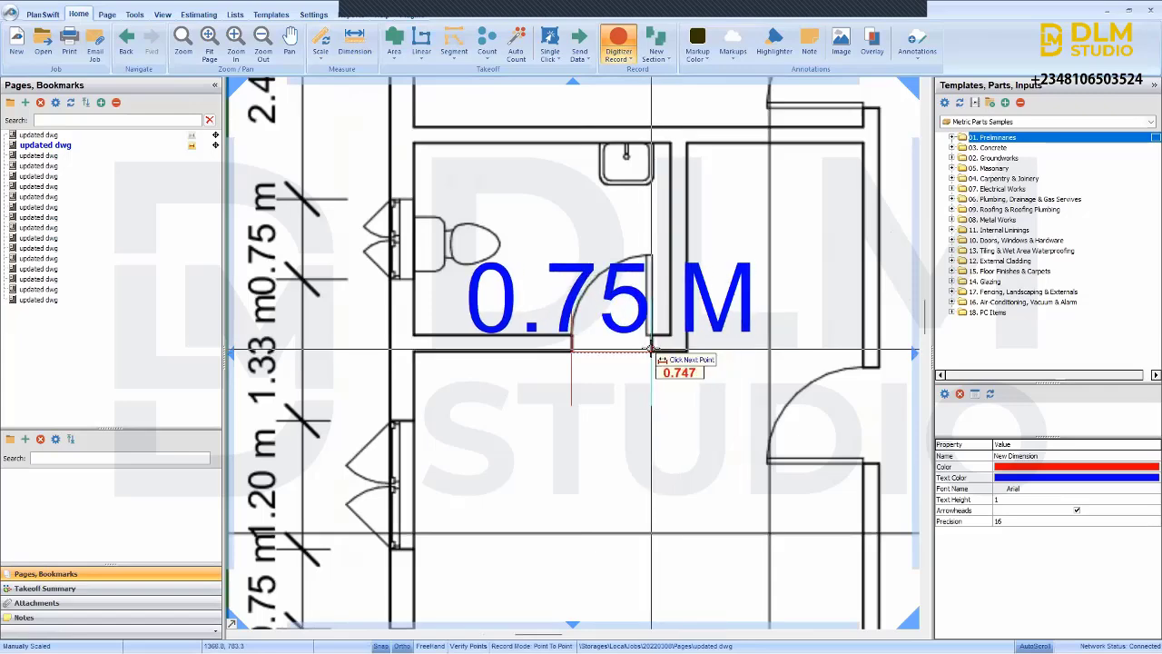
{"action": "left_click", "coordinate": [650, 350]}
{"action": "scroll", "coordinate": [622, 363], "scroll_direction": "down", "scroll_amount": 3}
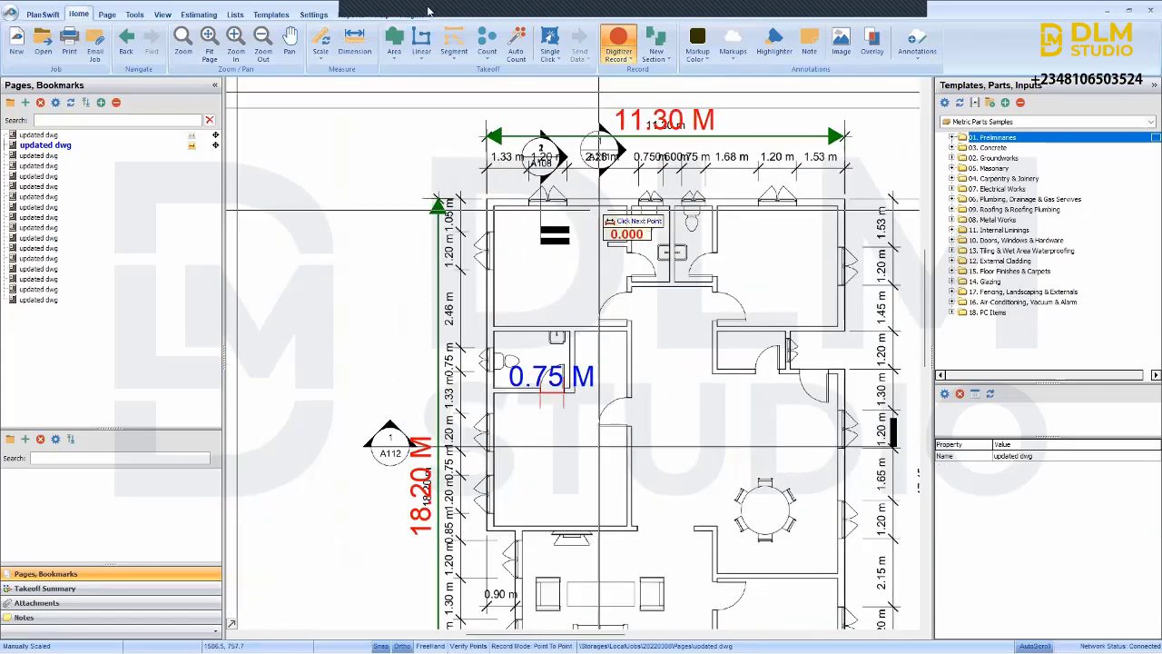
- Dimension the corridor door opening of the upper-left bedroom on Ground Floor Plan 02
{"action": "left_click", "coordinate": [363, 47]}
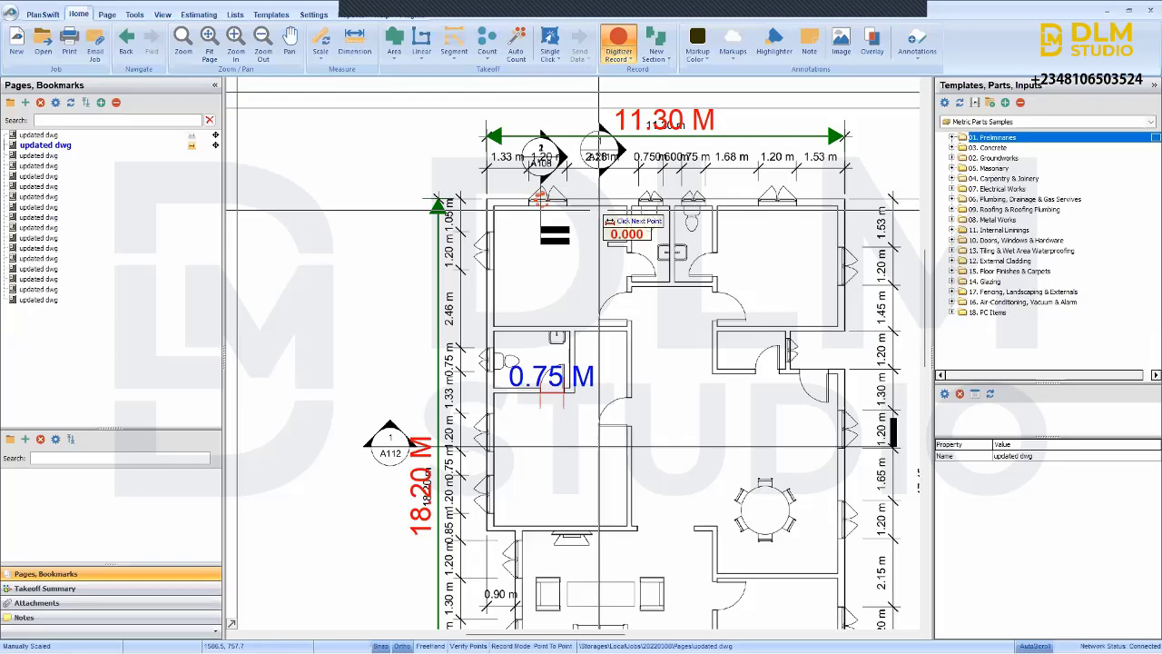
{"action": "left_click", "coordinate": [635, 320]}
{"action": "scroll", "coordinate": [613, 318], "scroll_direction": "up", "scroll_amount": 3}
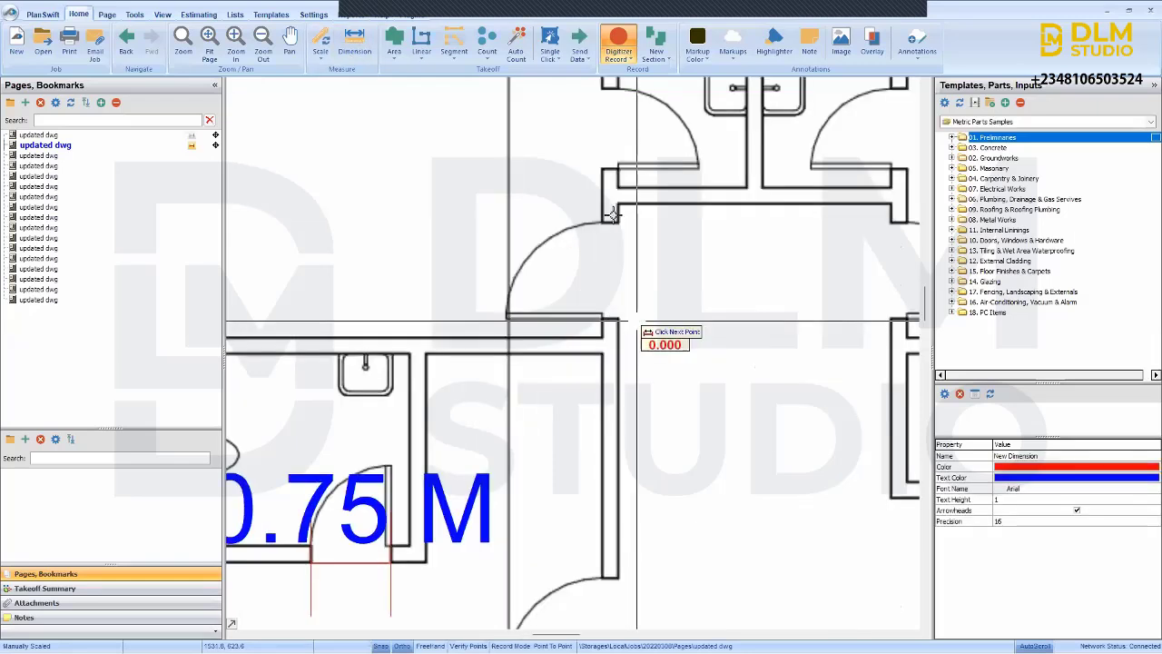
{"action": "left_click", "coordinate": [638, 249]}
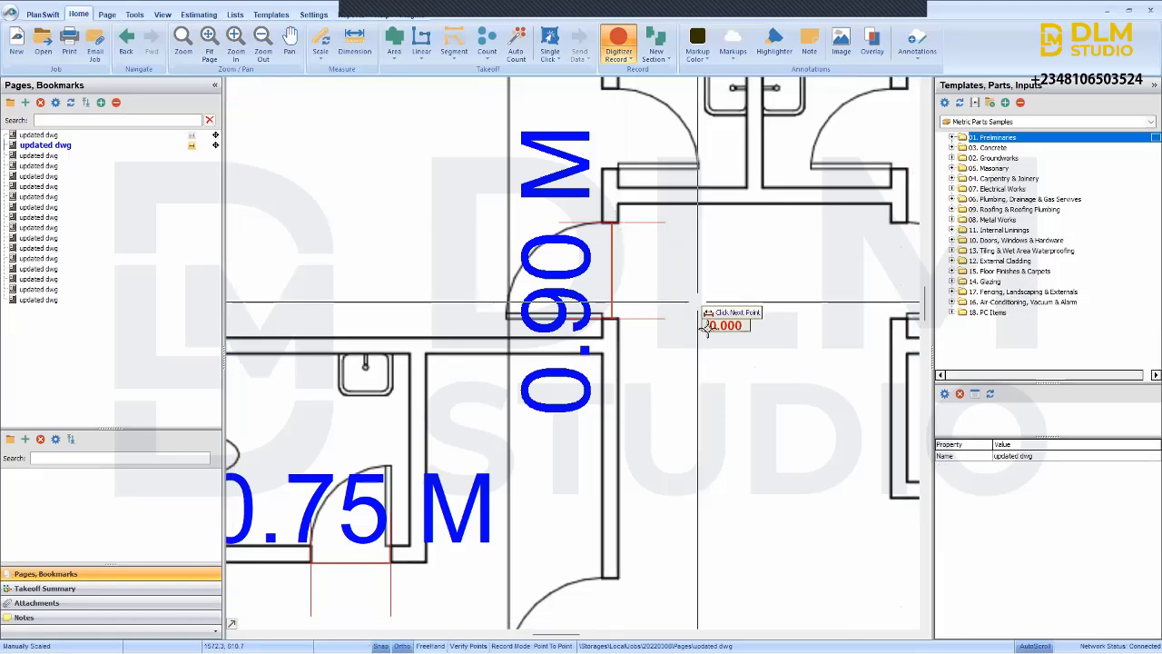
{"action": "scroll", "coordinate": [734, 380], "scroll_direction": "down", "scroll_amount": 3}
{"action": "left_click", "coordinate": [734, 382]}
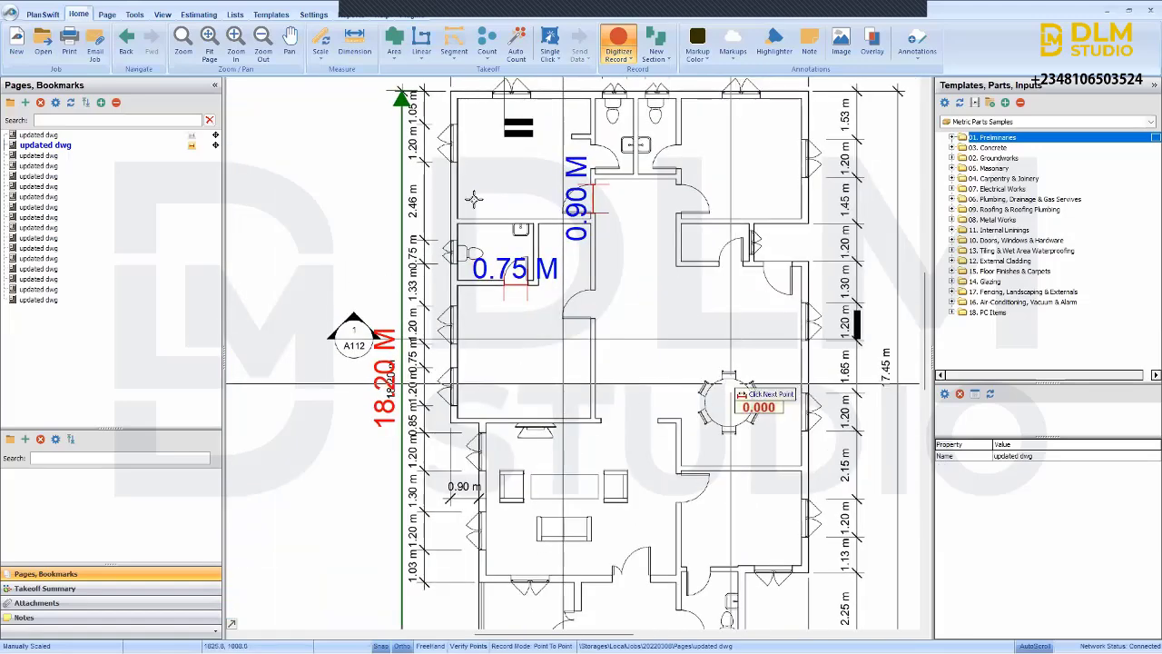
{"action": "scroll", "coordinate": [439, 303], "scroll_direction": "down", "scroll_amount": 2}
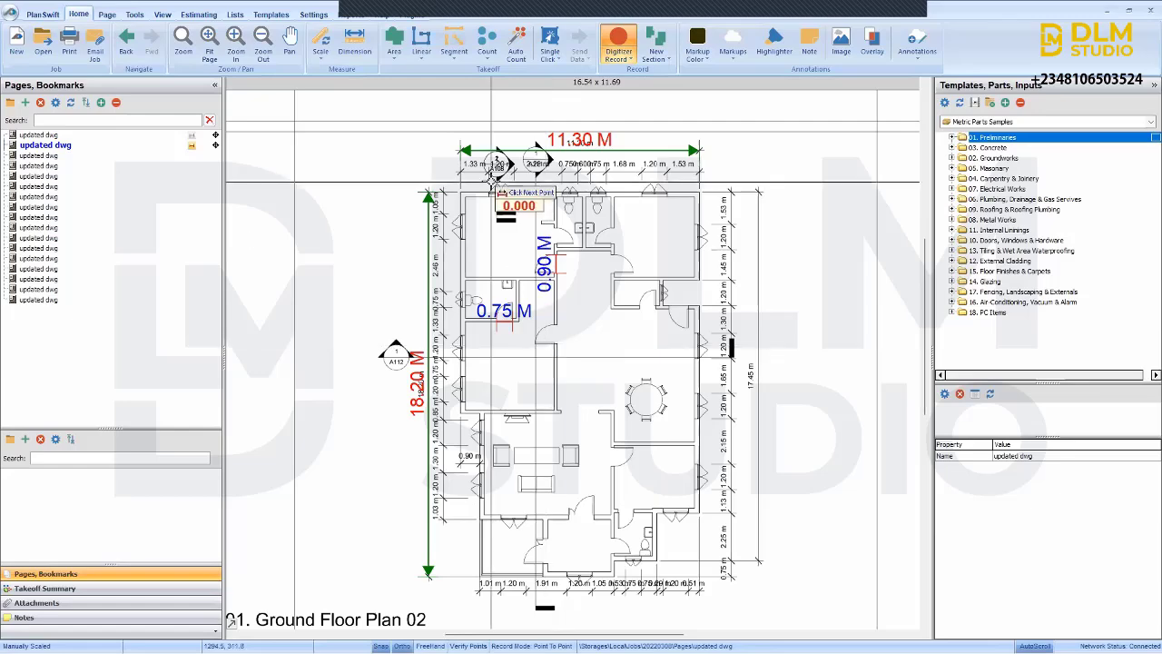
- Open elevation page A106 and examine the height dimensions beside Side Elevation 1
{"action": "left_click", "coordinate": [73, 157]}
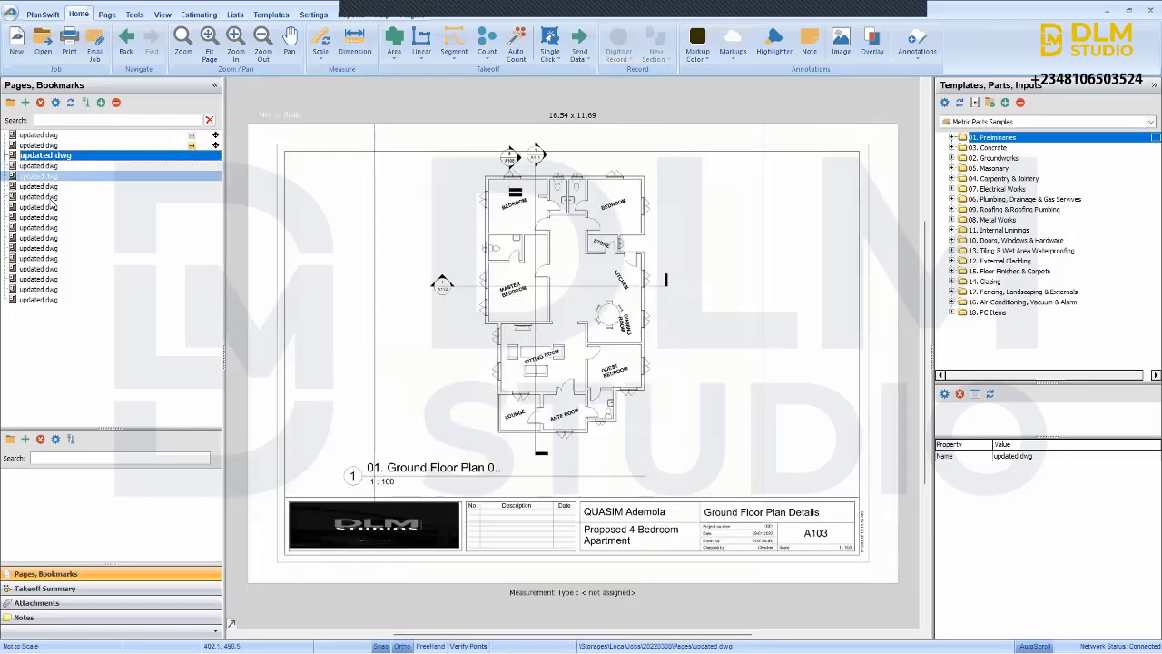
{"action": "left_click", "coordinate": [45, 197]}
{"action": "left_click", "coordinate": [42, 186]}
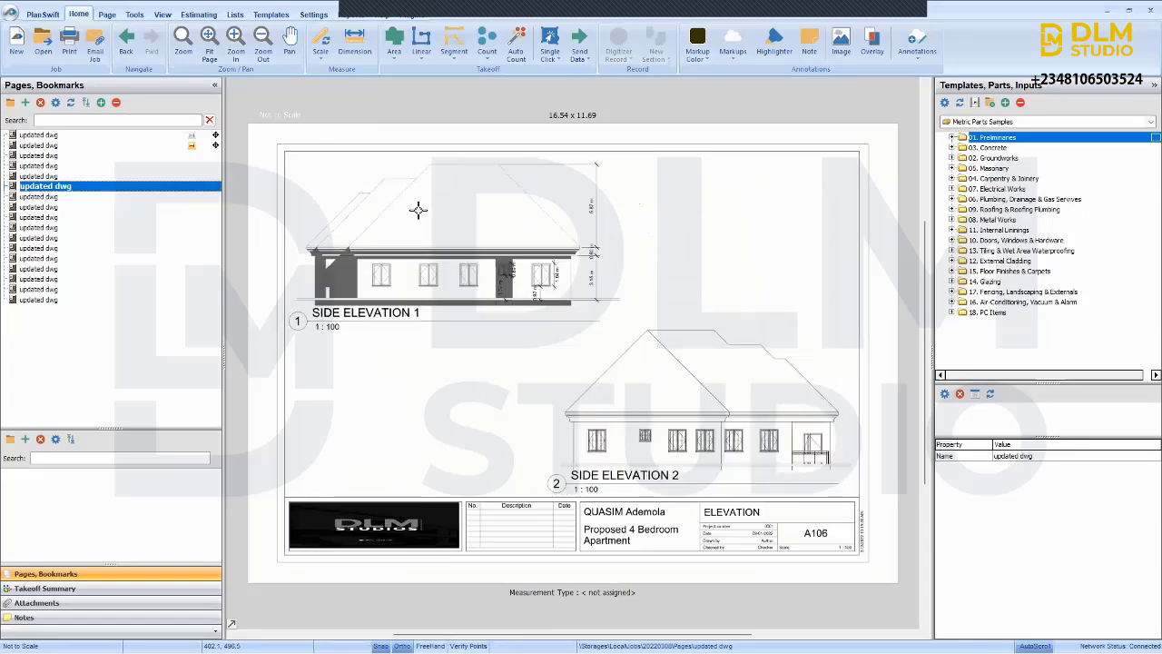
{"action": "scroll", "coordinate": [577, 261], "scroll_direction": "up", "scroll_amount": 1}
{"action": "scroll", "coordinate": [583, 266], "scroll_direction": "up", "scroll_amount": 1}
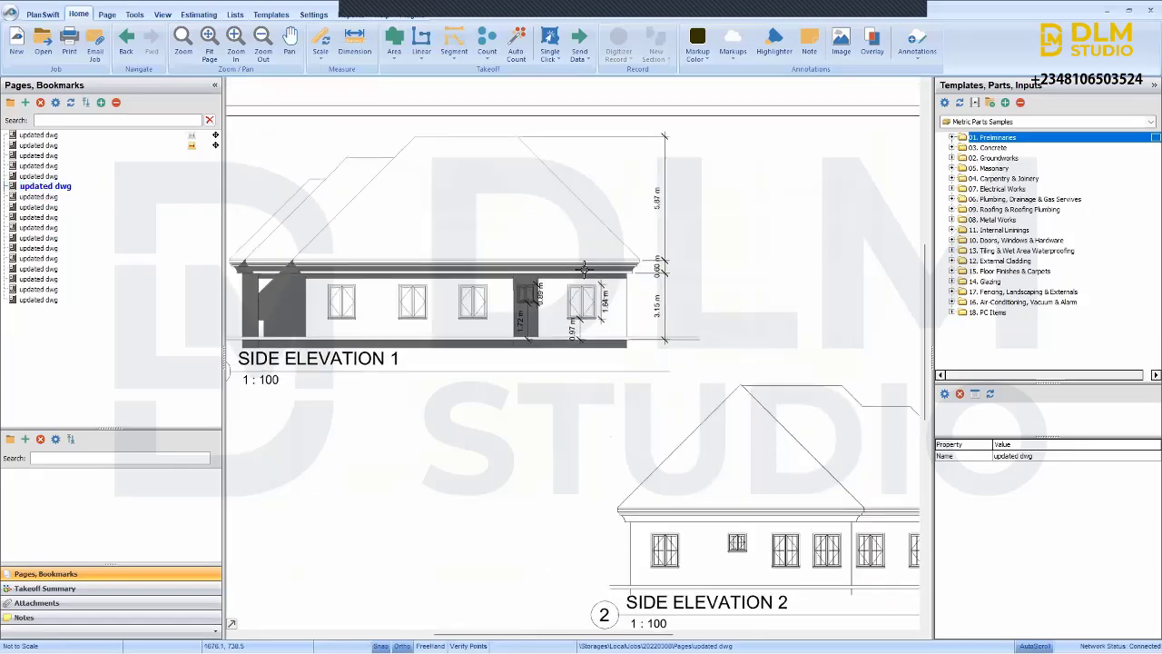
{"action": "scroll", "coordinate": [584, 266], "scroll_direction": "up", "scroll_amount": 2}
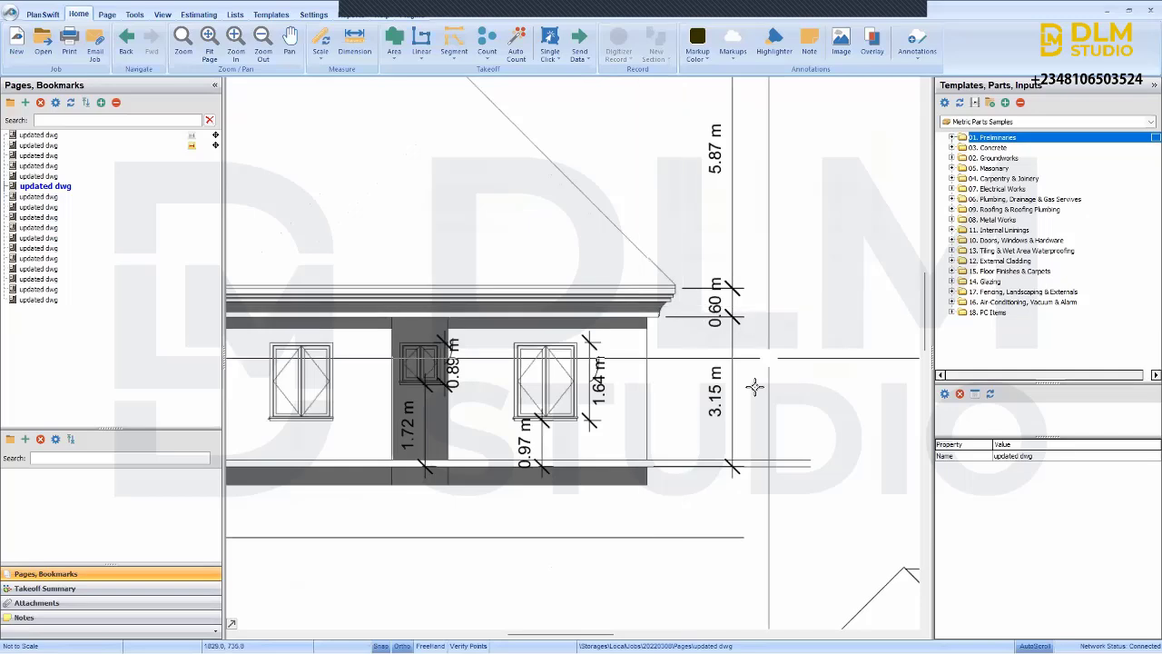
{"action": "scroll", "coordinate": [755, 388], "scroll_direction": "down", "scroll_amount": 2}
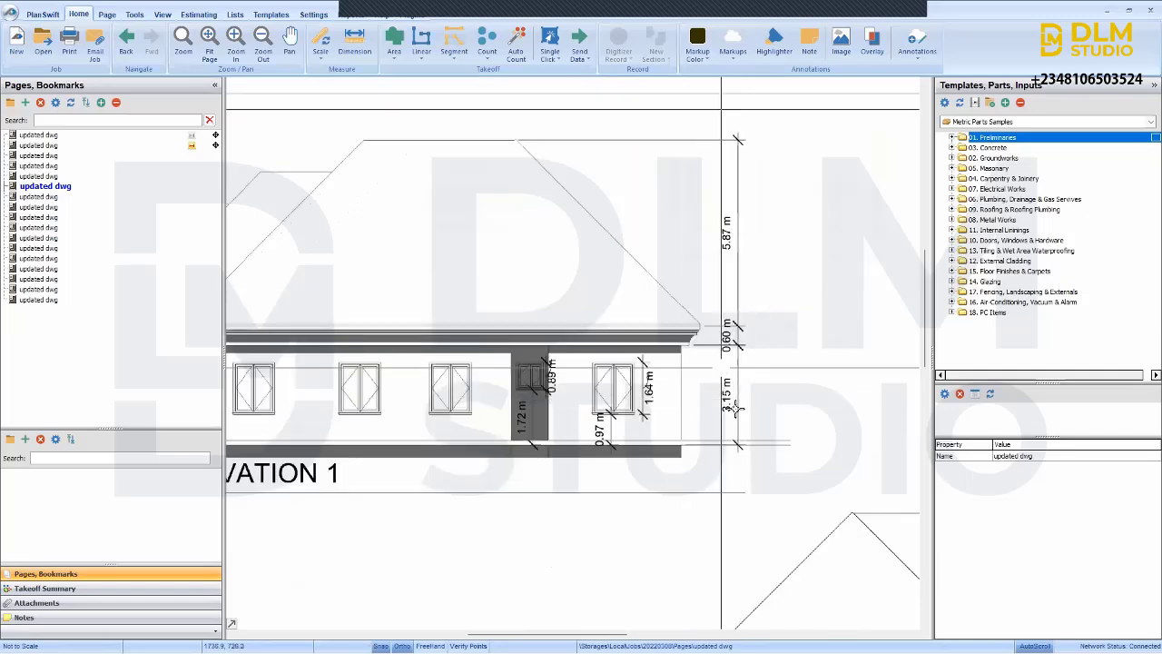
{"action": "scroll", "coordinate": [733, 407], "scroll_direction": "up", "scroll_amount": 1}
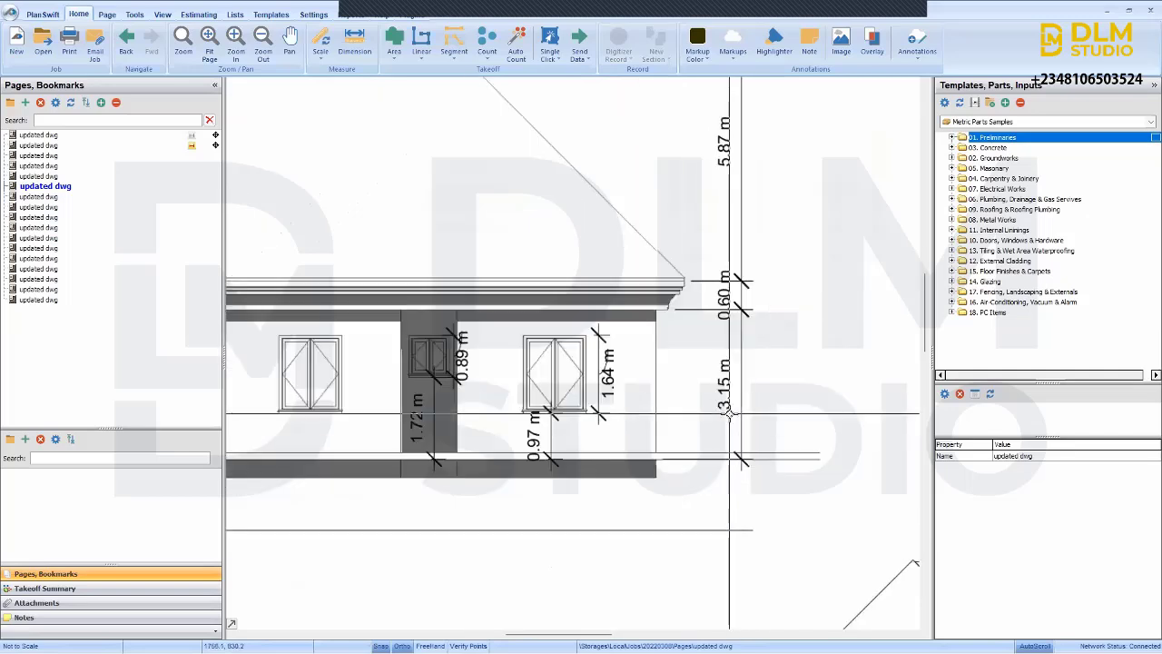
- Calibrate the vertical scale of page A106 at 3.15 M along the wall height dimension beside Side Elevation 1
{"action": "left_click", "coordinate": [316, 36]}
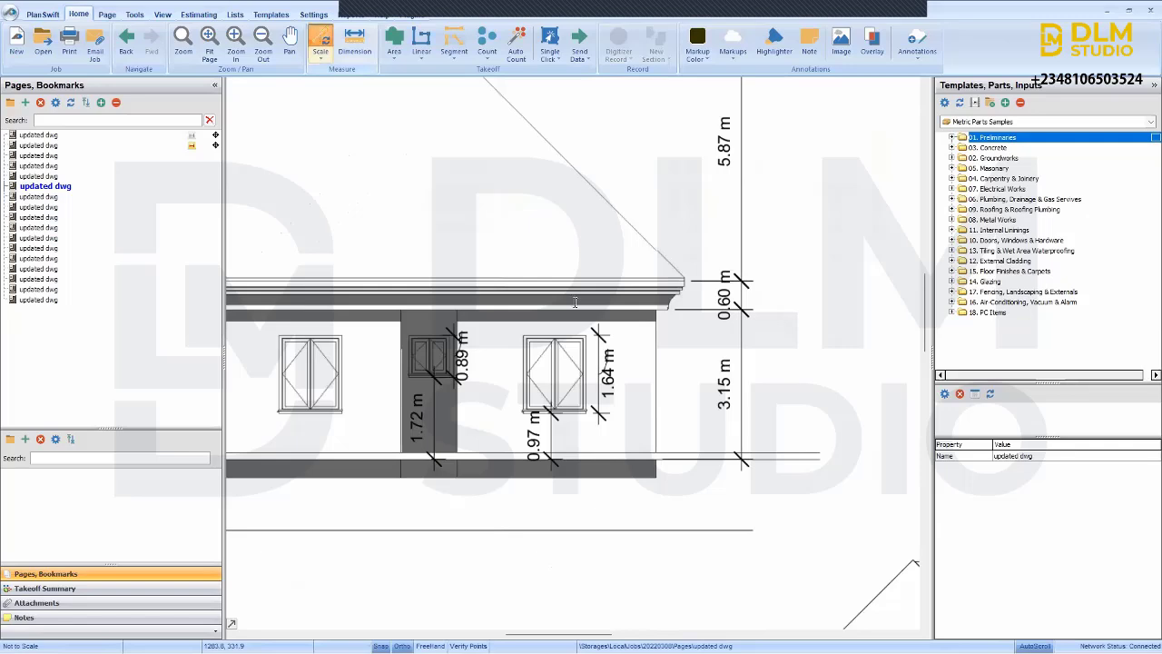
{"action": "type", "text": "3.15"}
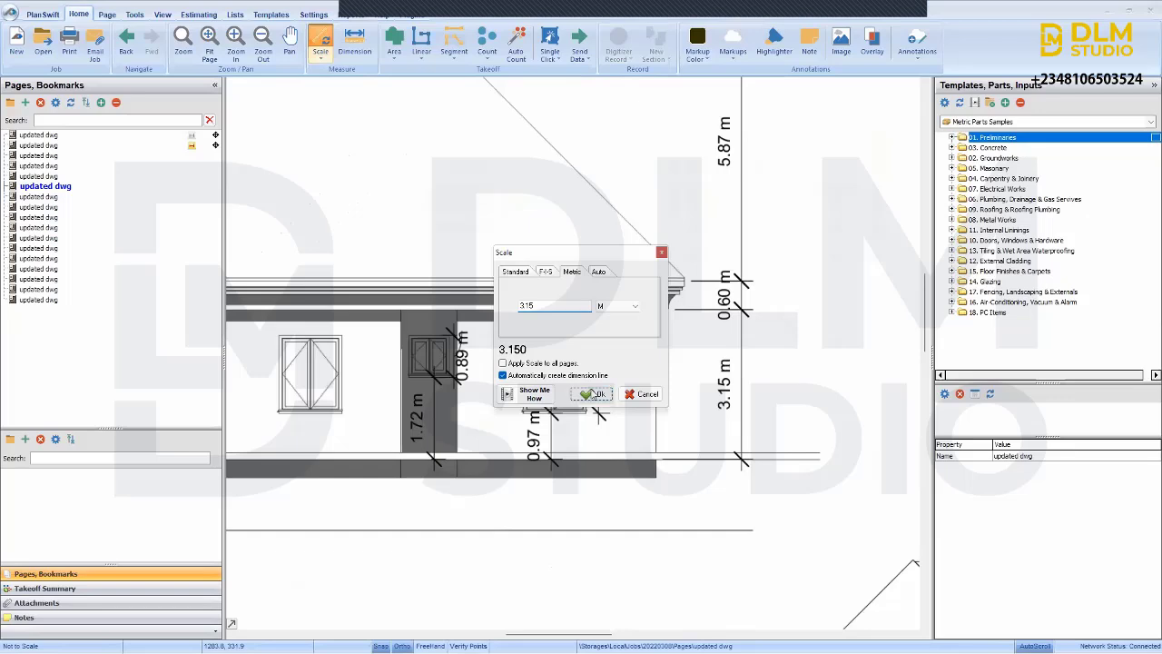
{"action": "key", "text": "Return"}
{"action": "scroll", "coordinate": [738, 445], "scroll_direction": "up", "scroll_amount": 3}
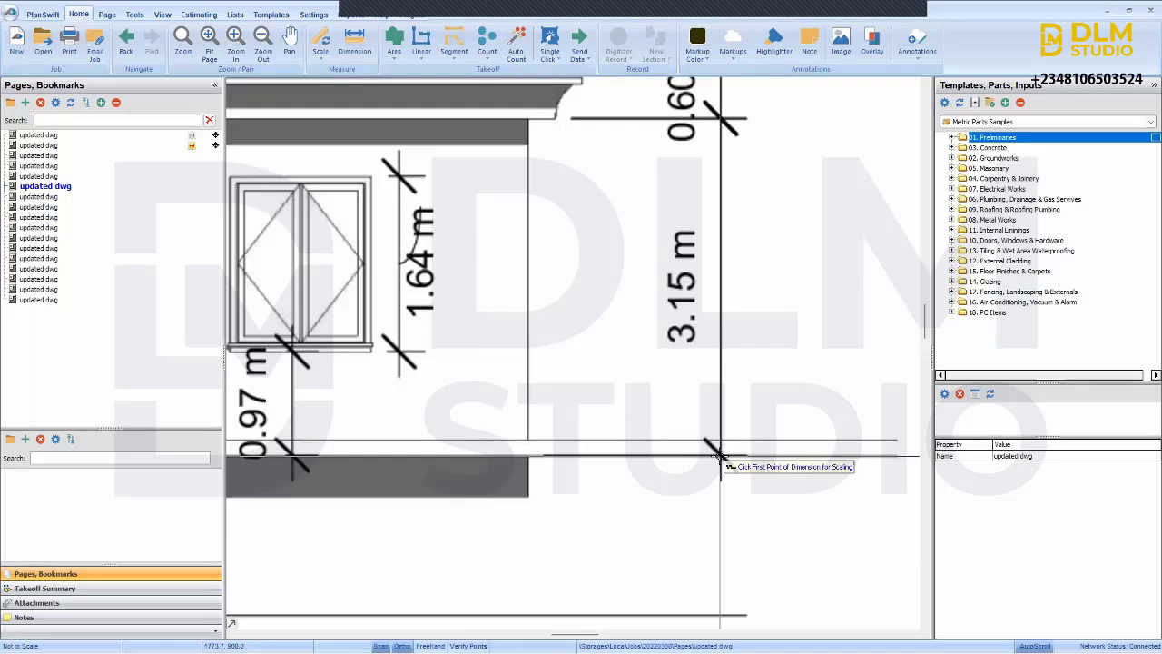
{"action": "left_click", "coordinate": [720, 453]}
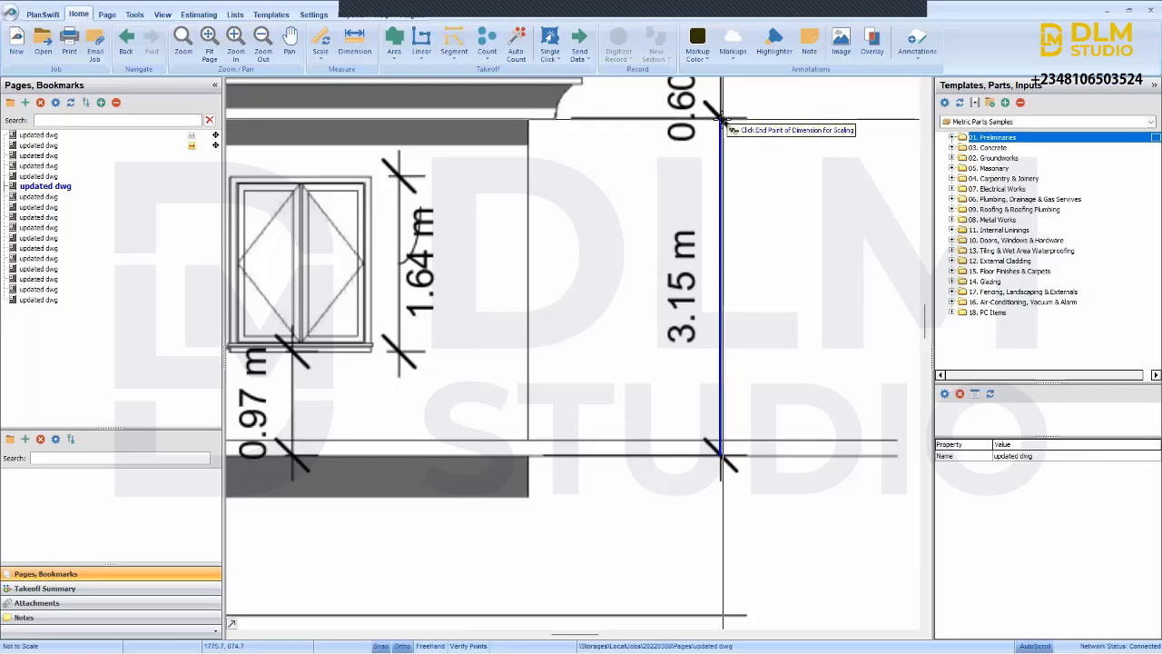
{"action": "left_click", "coordinate": [720, 118]}
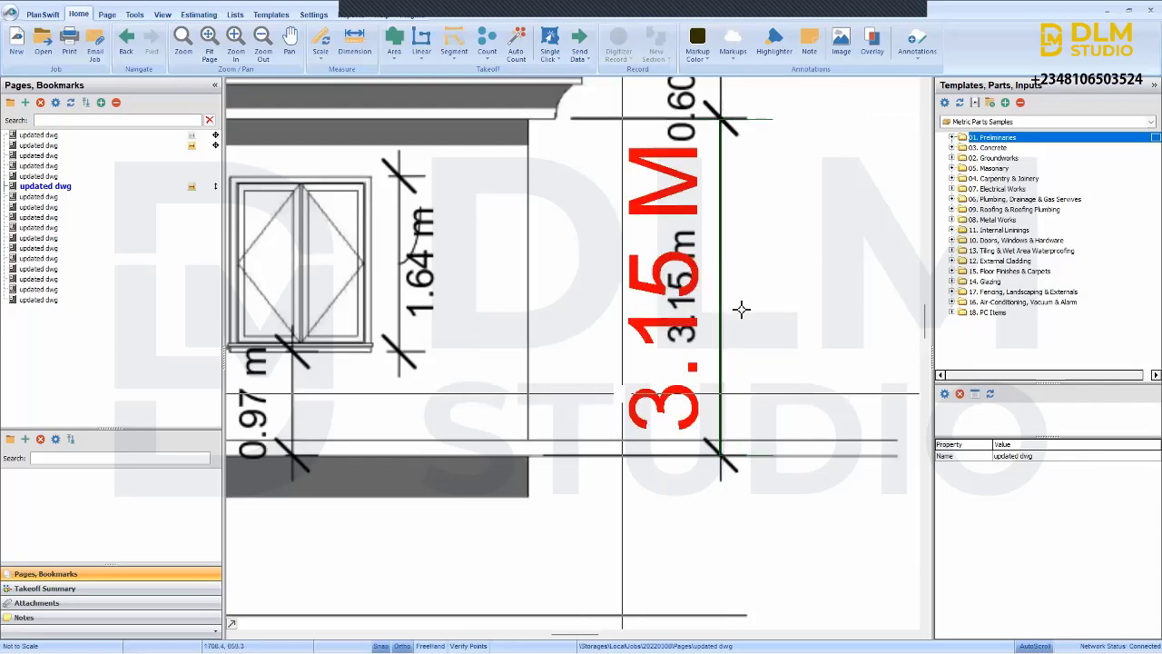
{"action": "scroll", "coordinate": [710, 239], "scroll_direction": "down", "scroll_amount": 3}
{"action": "scroll", "coordinate": [541, 315], "scroll_direction": "down", "scroll_amount": 2}
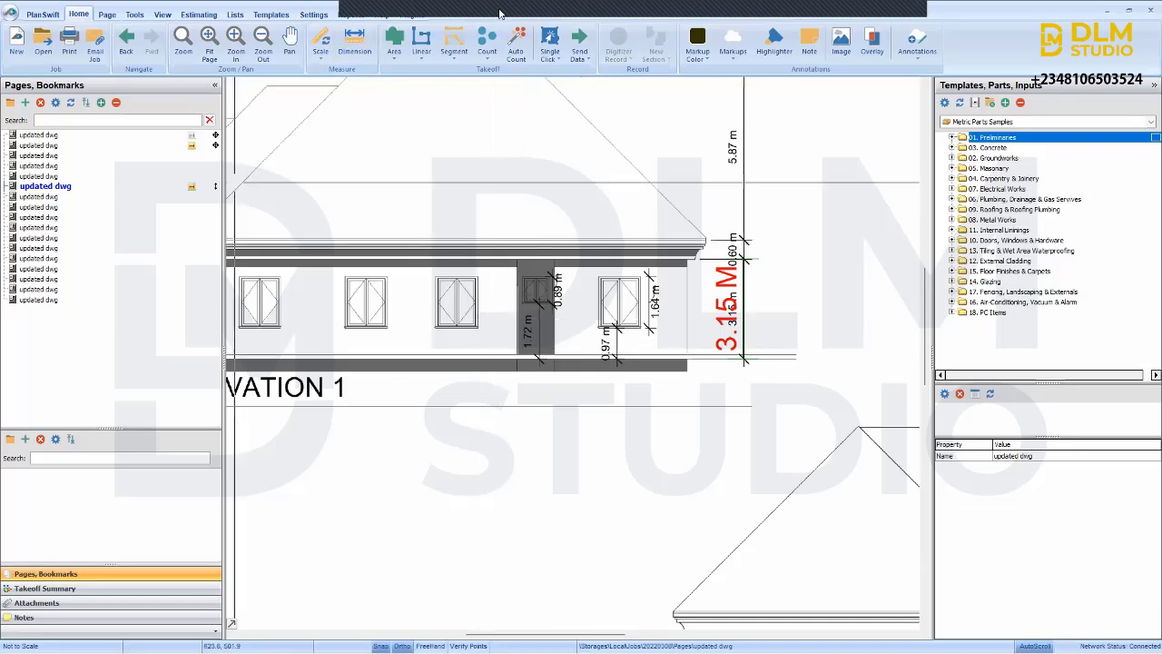
- Calibrate the horizontal scale of page A106 at 1.2 M across the third window from the left in Side Elevation 1
{"action": "left_click", "coordinate": [321, 40]}
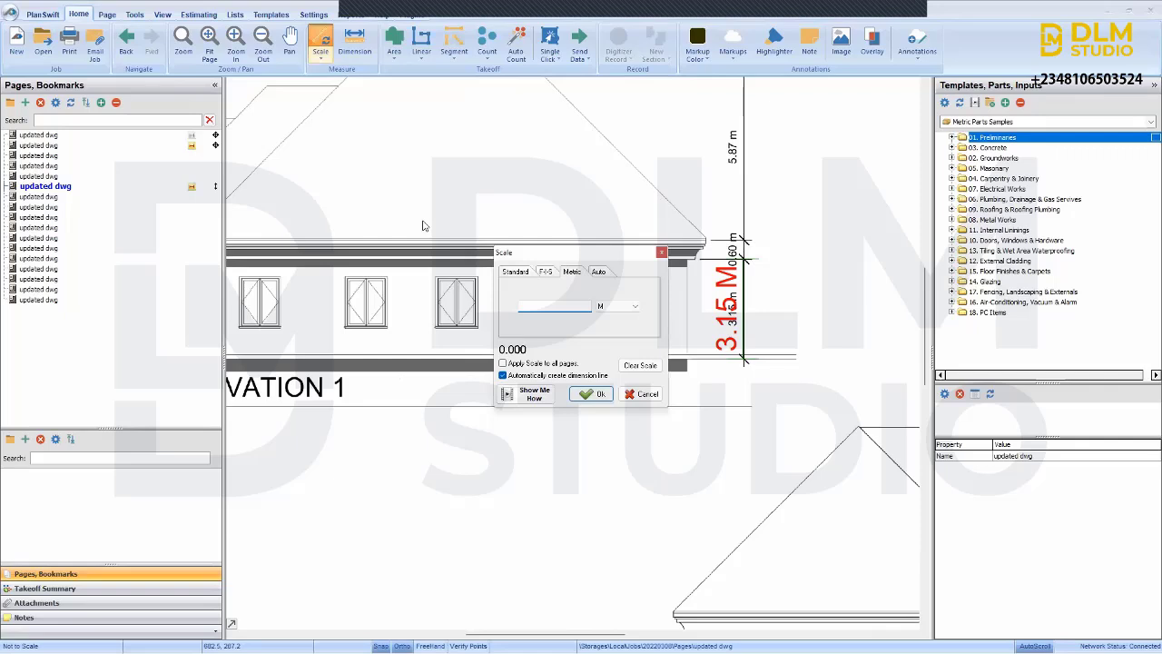
{"action": "left_click", "coordinate": [601, 397]}
{"action": "scroll", "coordinate": [434, 315], "scroll_direction": "up", "scroll_amount": 5}
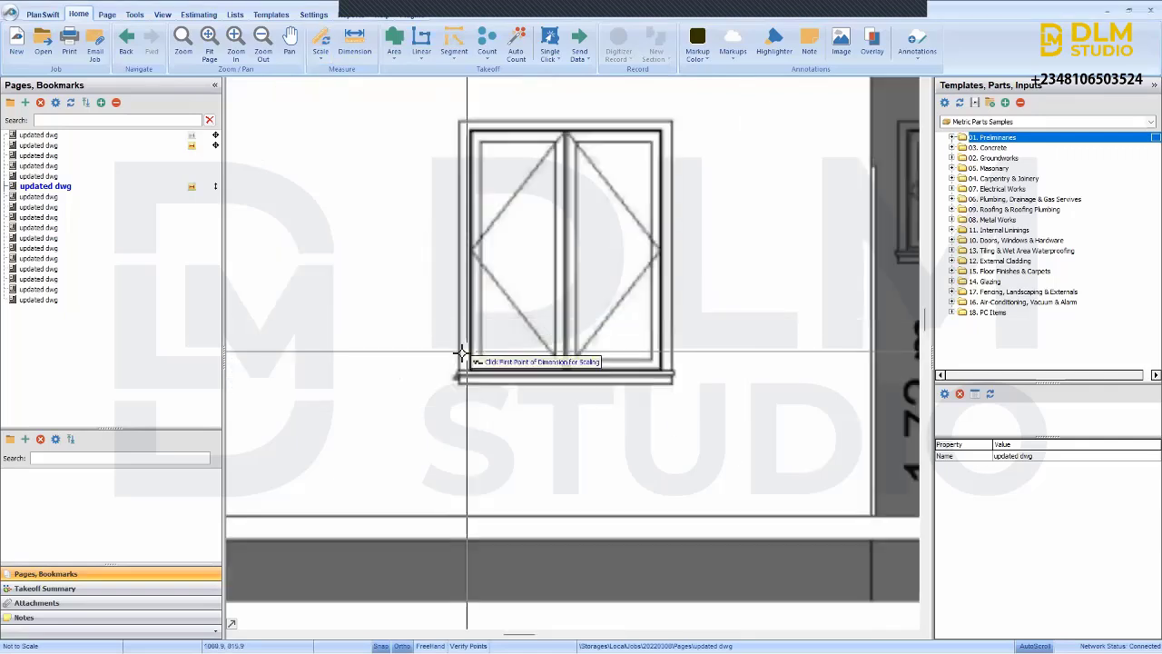
{"action": "left_click", "coordinate": [459, 354]}
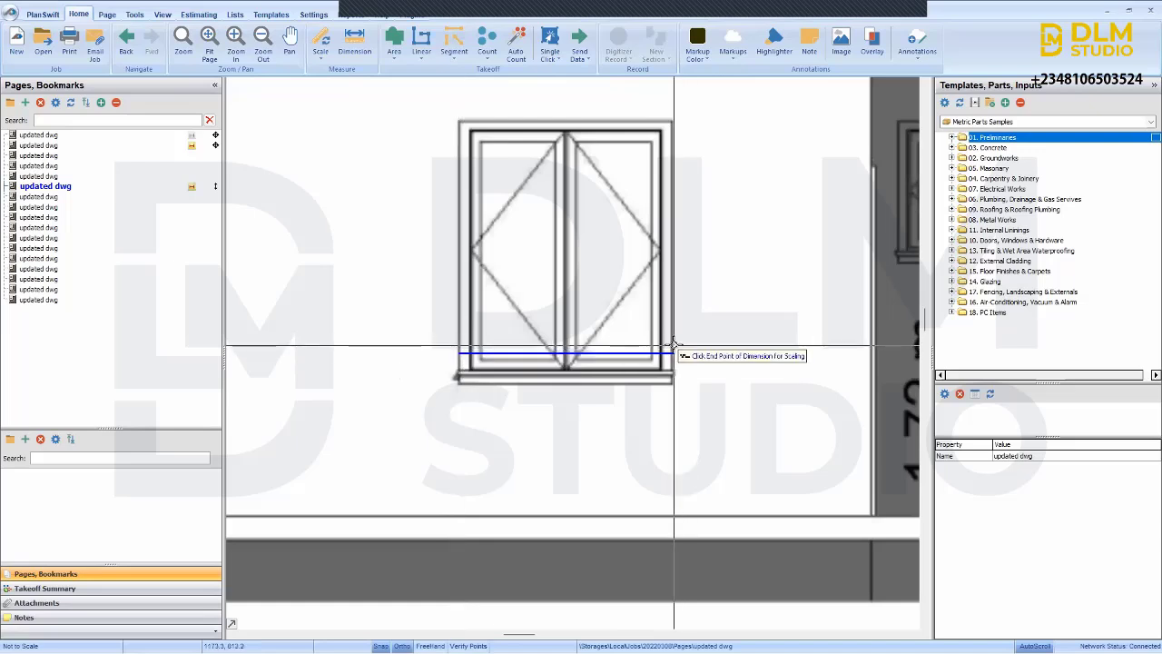
{"action": "left_click", "coordinate": [670, 346]}
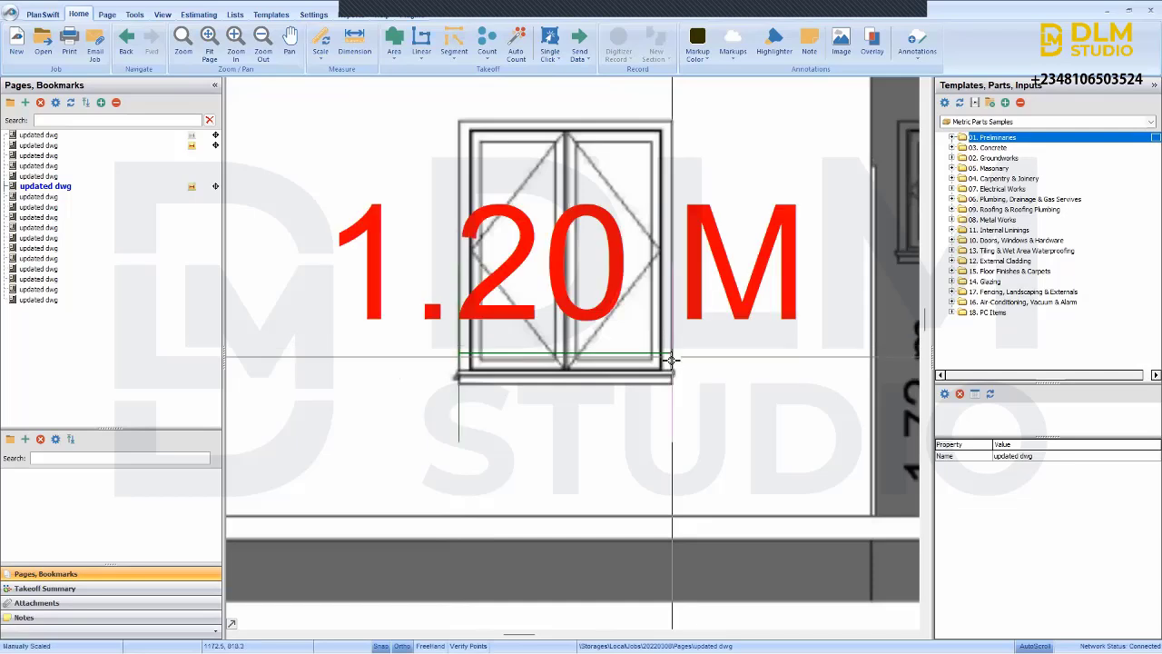
{"action": "scroll", "coordinate": [690, 409], "scroll_direction": "down", "scroll_amount": 5}
- Hide the scale dimensions on elevation page A106 and the Ground Floor Plan 02 page
{"action": "left_click_drag", "start_coordinate": [710, 465], "coordinate": [670, 445]}
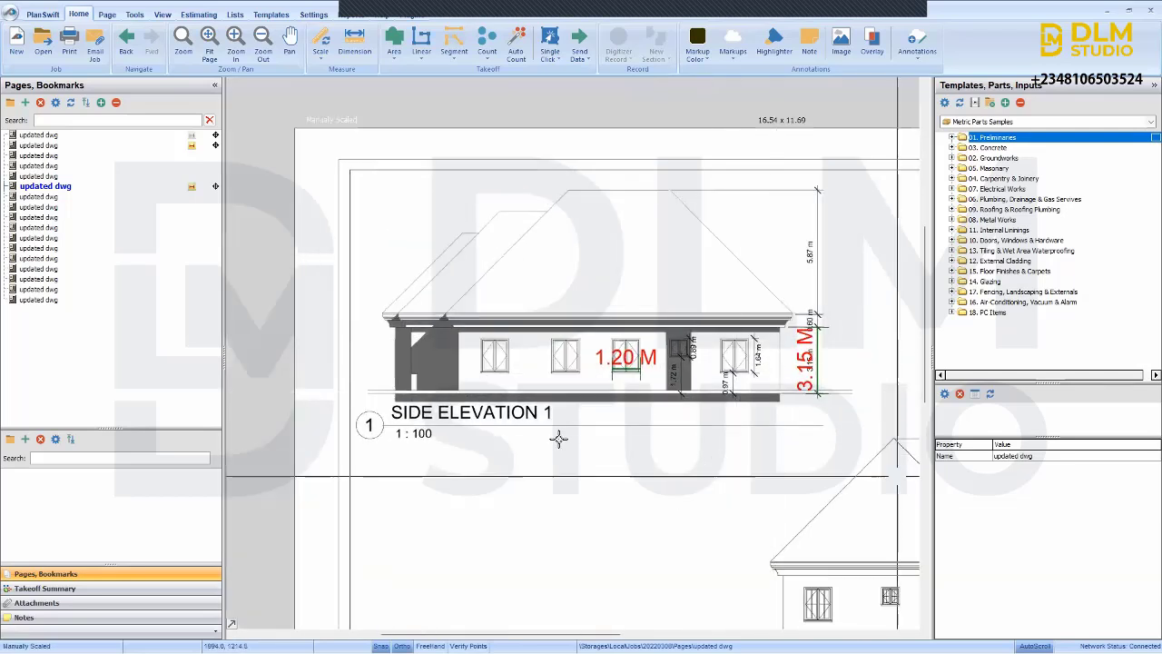
{"action": "scroll", "coordinate": [613, 418], "scroll_direction": "down", "scroll_amount": 3}
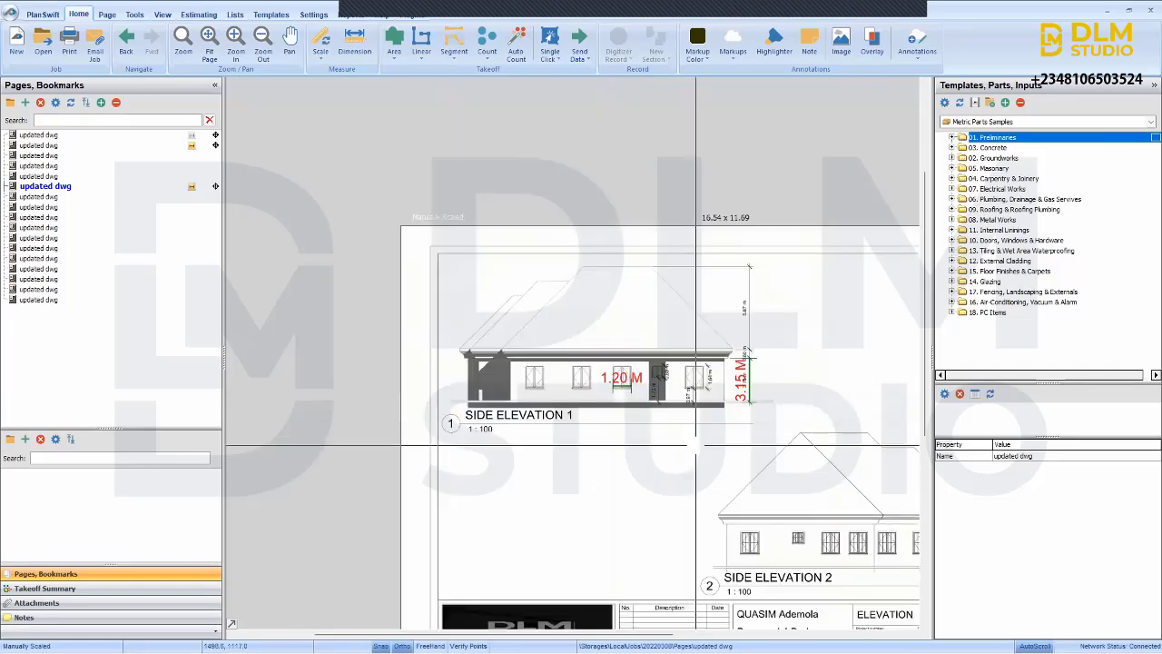
{"action": "left_click", "coordinate": [191, 187]}
{"action": "left_click", "coordinate": [192, 147]}
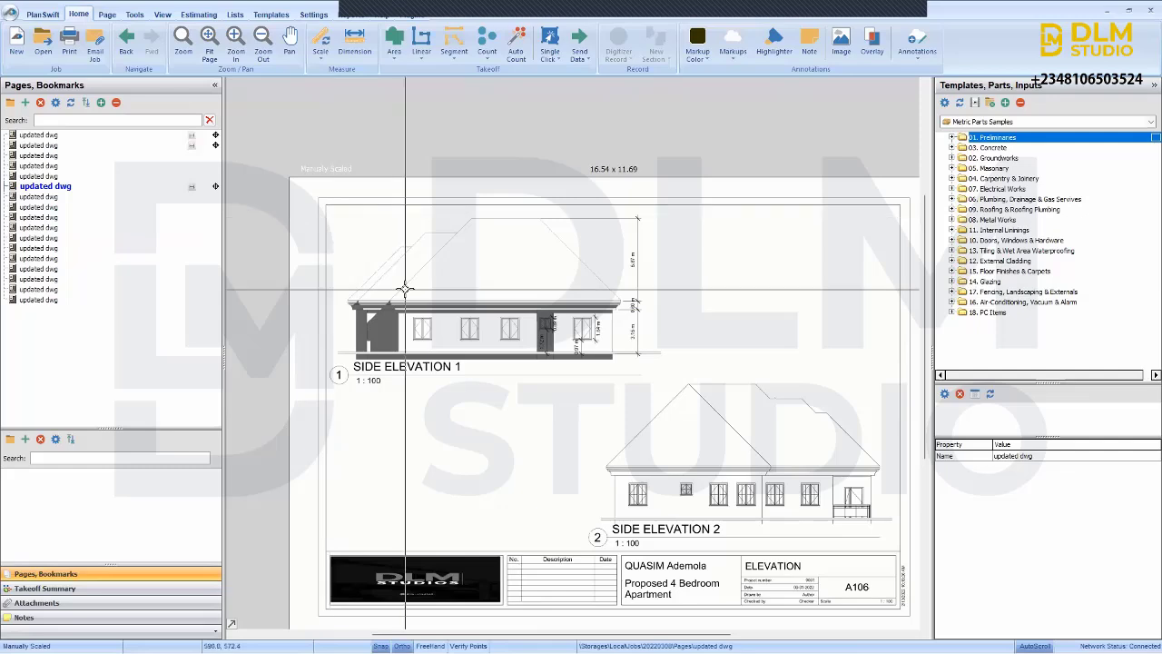
- Open section page A111 and examine the height dimensions in Section 2
{"action": "left_click", "coordinate": [85, 217]}
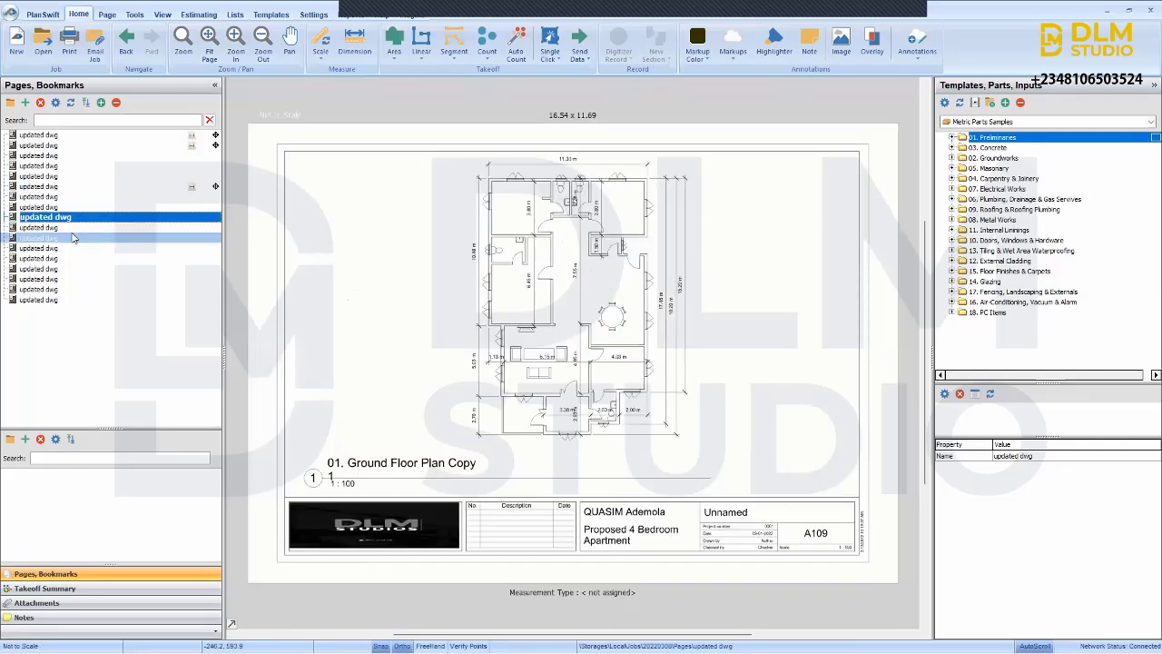
{"action": "left_click", "coordinate": [73, 238]}
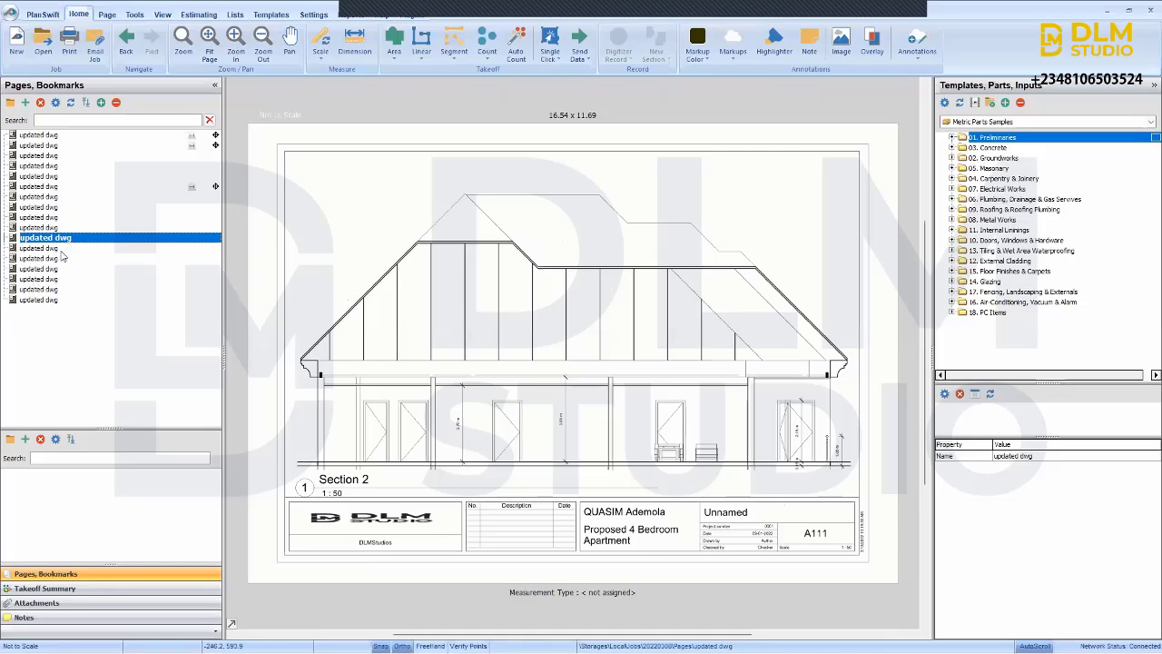
{"action": "scroll", "coordinate": [830, 415], "scroll_direction": "up", "scroll_amount": 3}
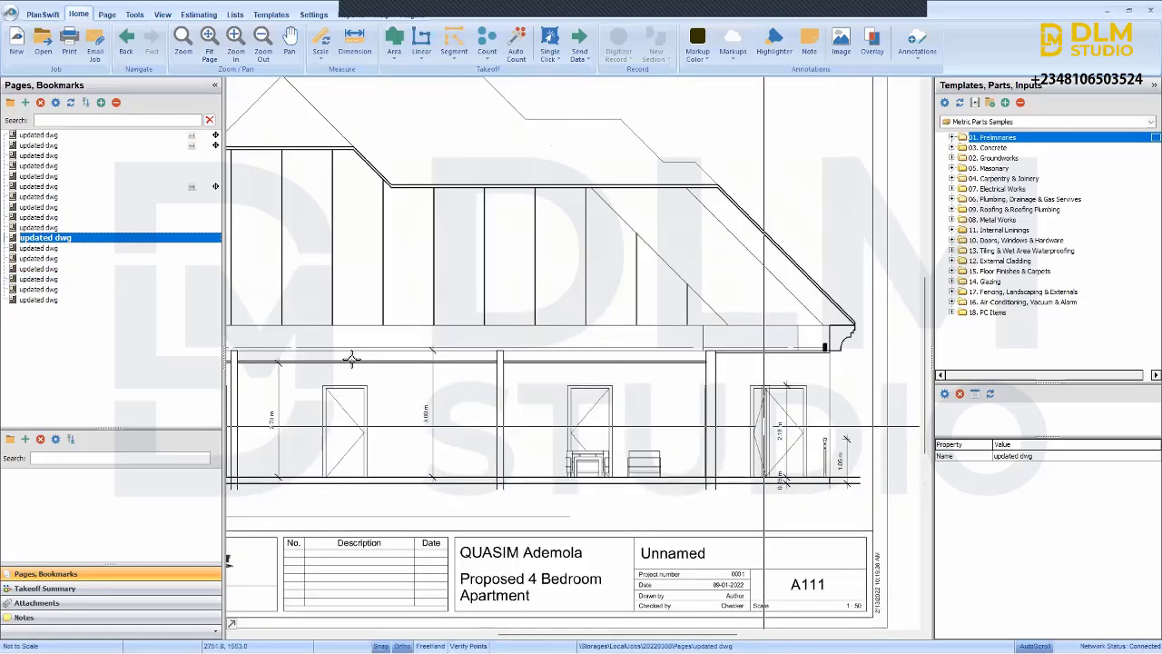
{"action": "scroll", "coordinate": [351, 359], "scroll_direction": "down", "scroll_amount": 3}
- Calibrate the vertical scale of page A111 at 3.00 M along the floor-to-ceiling height dimension in Section 2
{"action": "scroll", "coordinate": [371, 378], "scroll_direction": "up", "scroll_amount": 5}
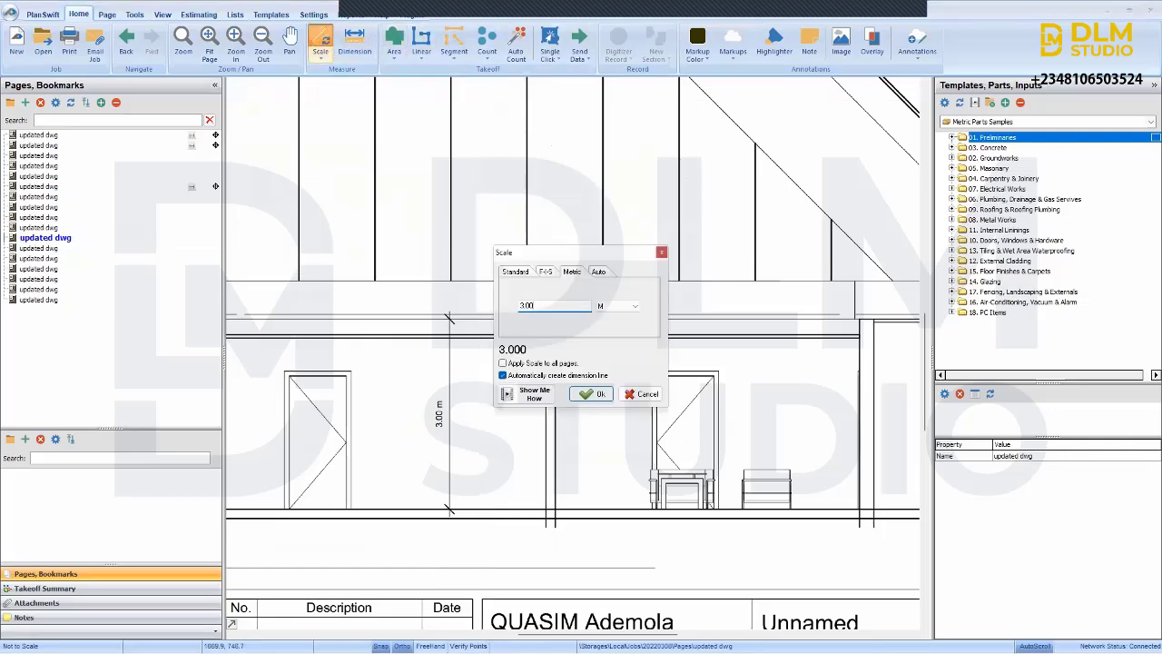
{"action": "left_click", "coordinate": [591, 393]}
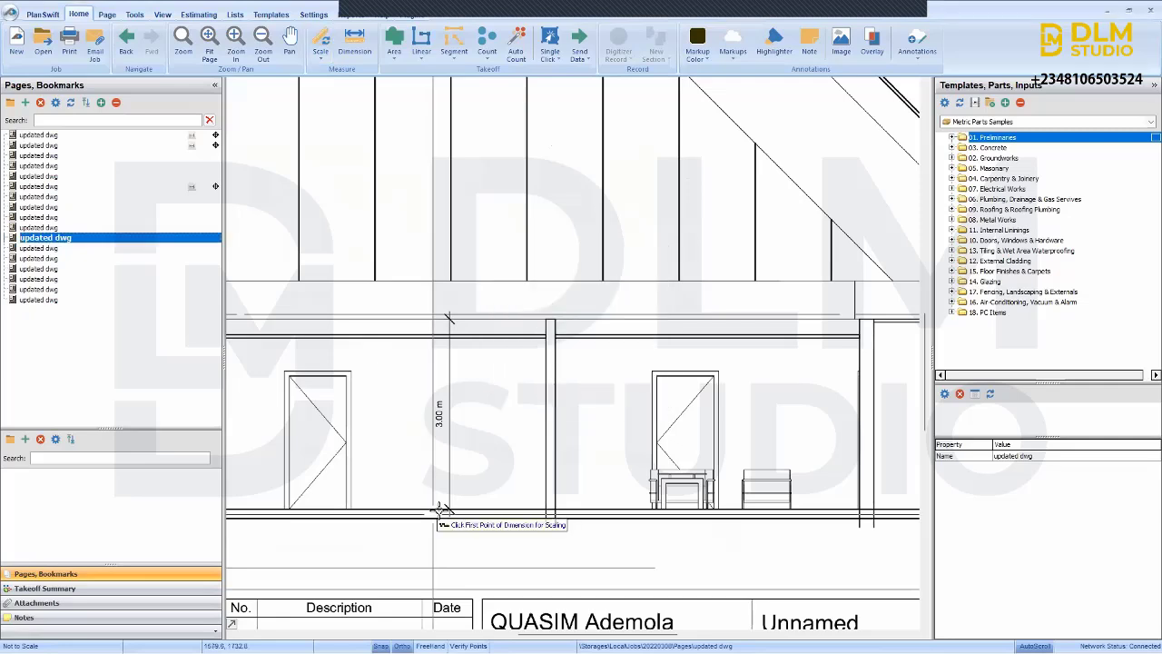
{"action": "scroll", "coordinate": [450, 506], "scroll_direction": "up", "scroll_amount": 4}
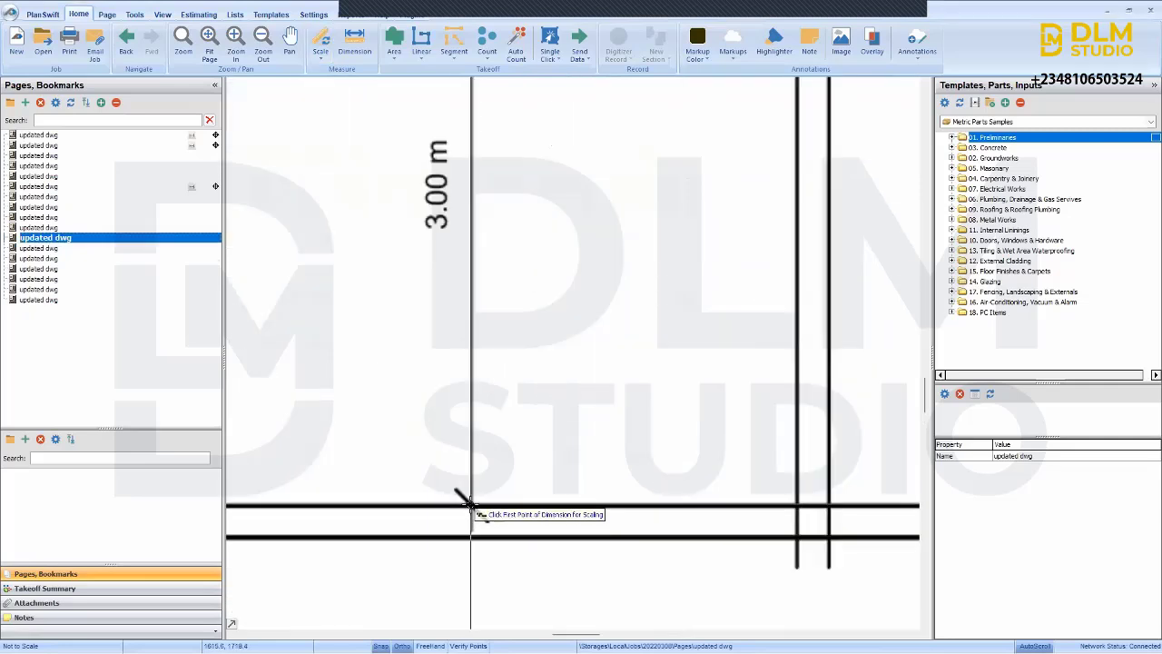
{"action": "left_click", "coordinate": [471, 505]}
{"action": "scroll", "coordinate": [468, 497], "scroll_direction": "down", "scroll_amount": 3}
{"action": "scroll", "coordinate": [457, 292], "scroll_direction": "up", "scroll_amount": 3}
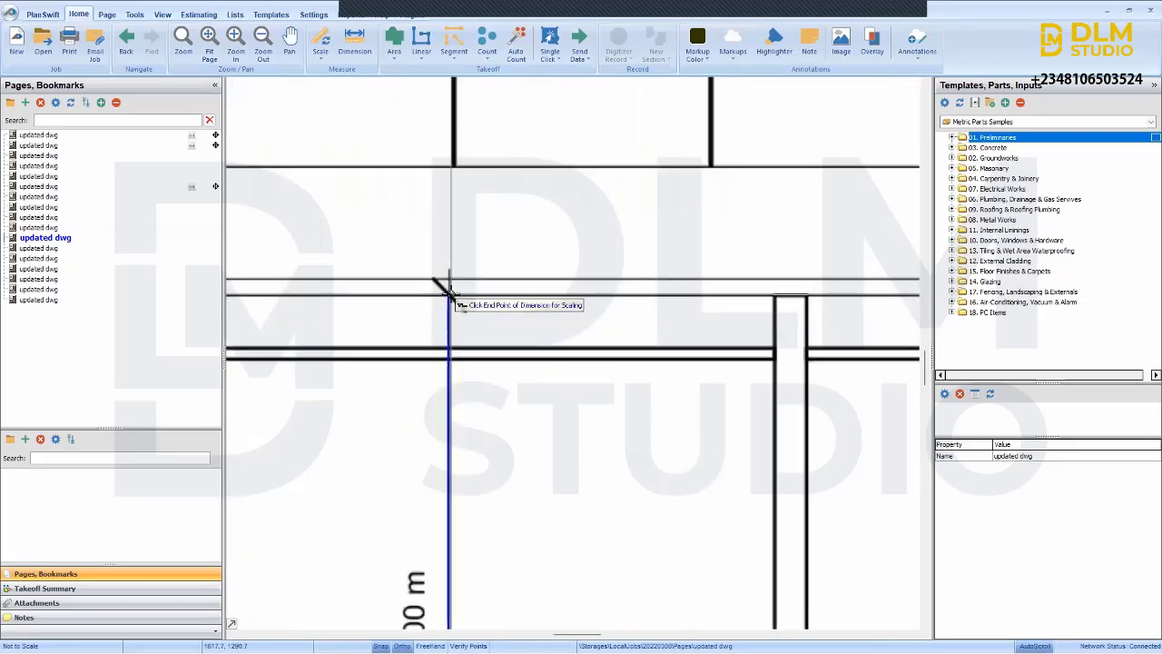
{"action": "left_click", "coordinate": [447, 288]}
{"action": "scroll", "coordinate": [449, 290], "scroll_direction": "down", "scroll_amount": 4}
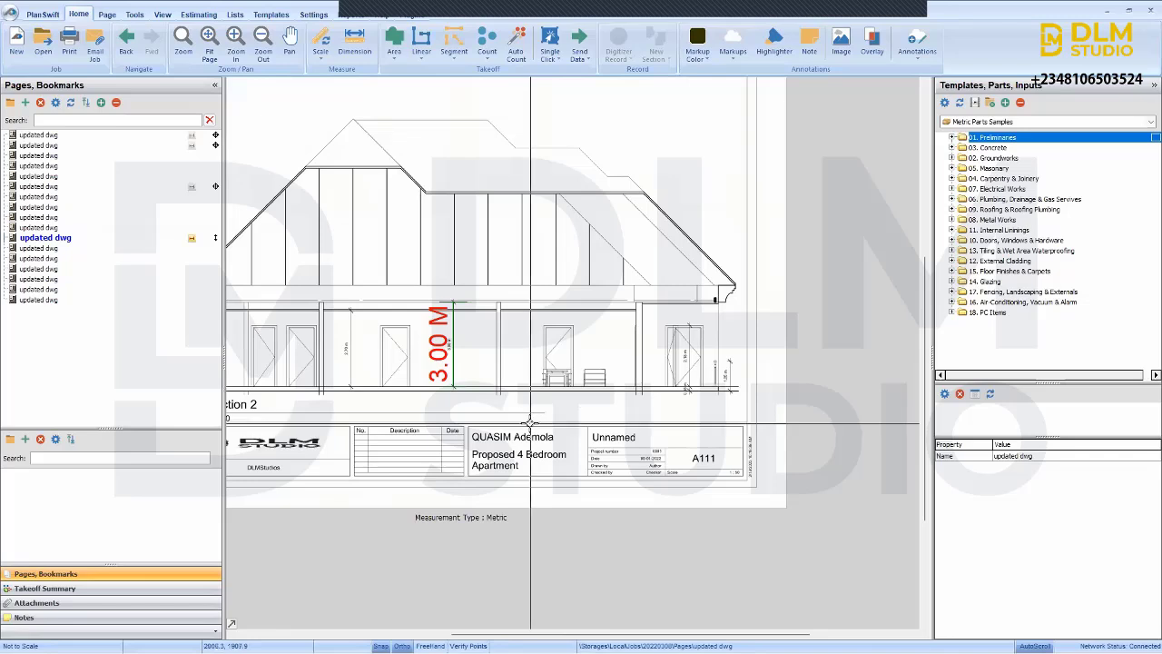
{"action": "left_click_drag", "start_coordinate": [513, 392], "coordinate": [595, 433]}
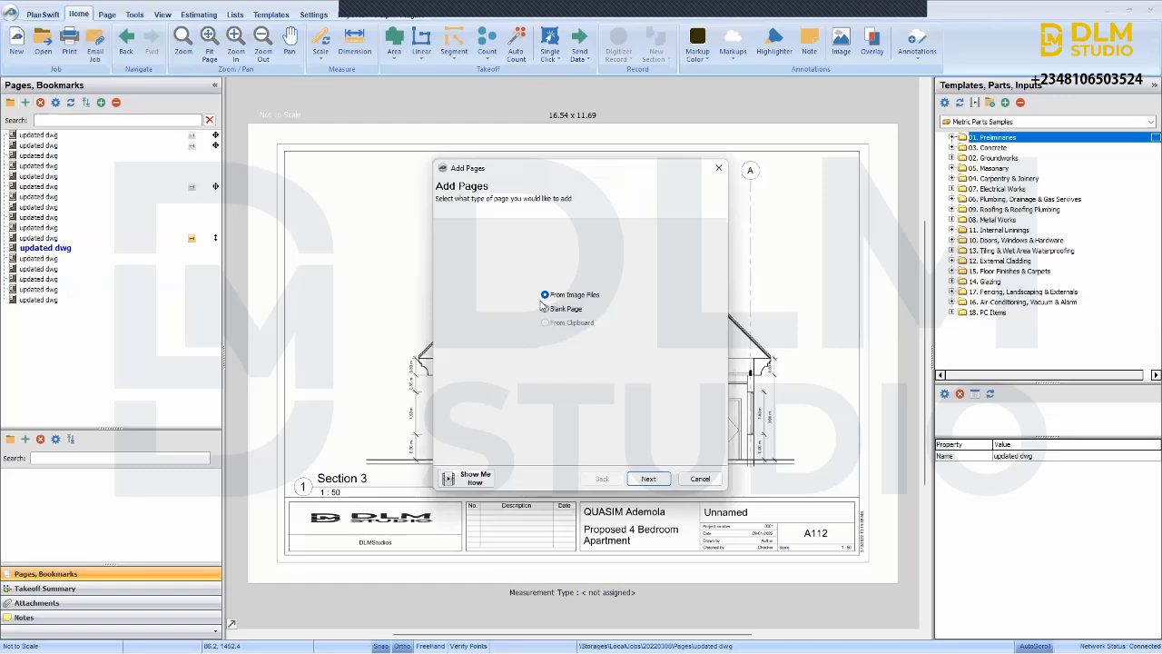
- Start adding pages from image files and go up the source folder tree to the drives under This PC
{"action": "left_click", "coordinate": [649, 478]}
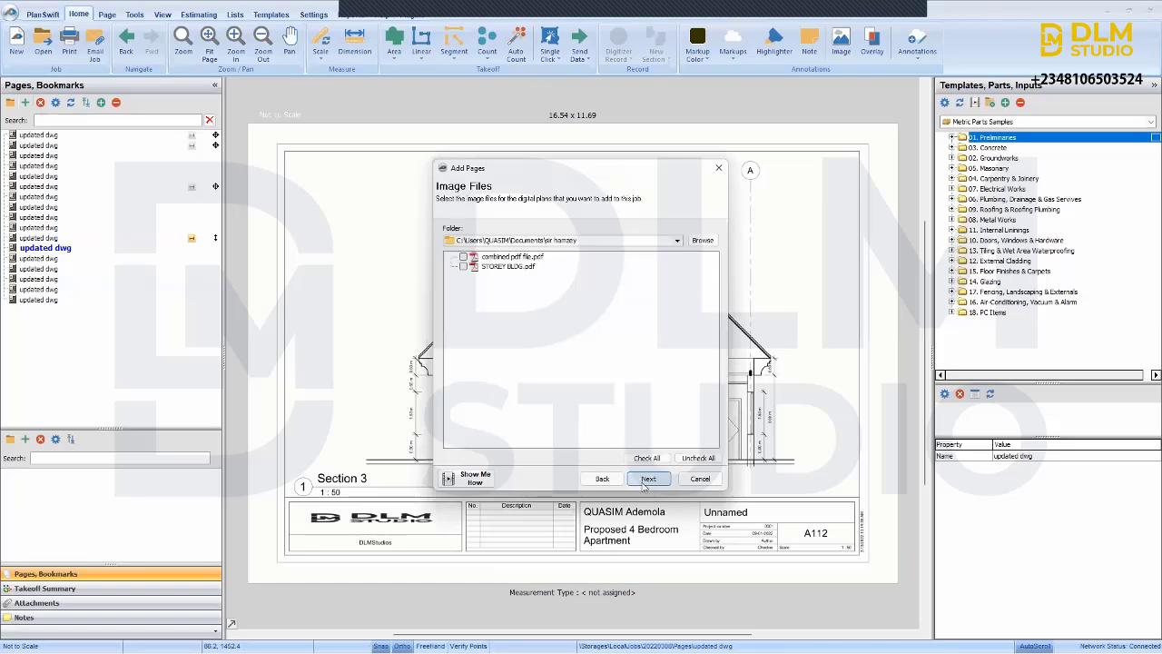
{"action": "left_click", "coordinate": [674, 240]}
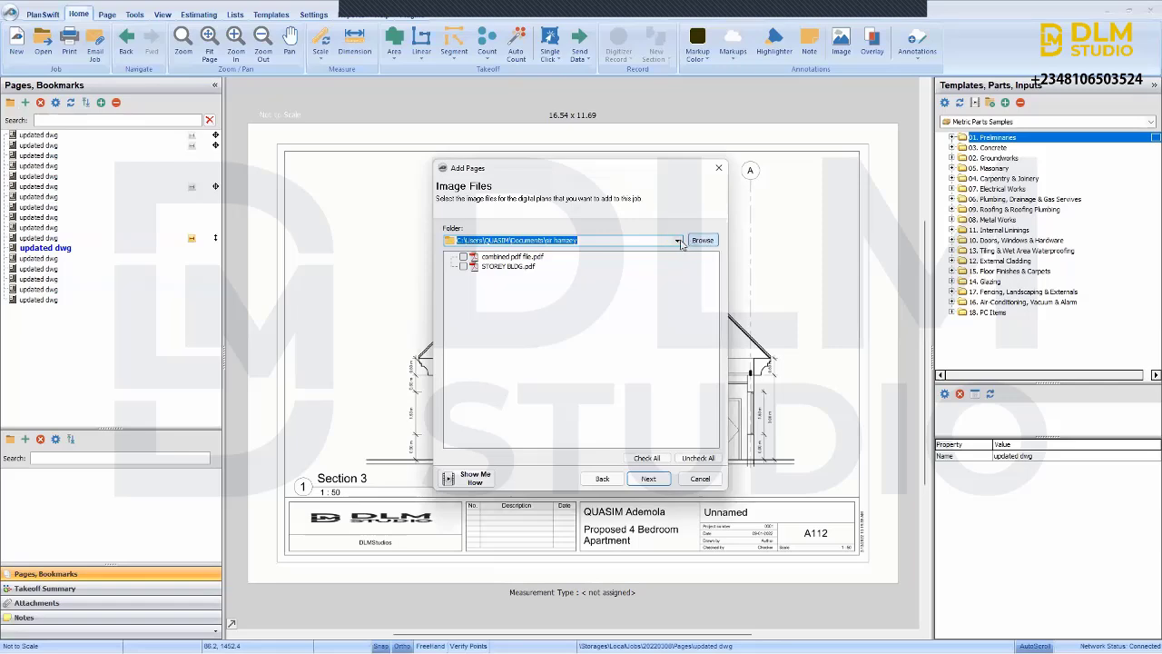
{"action": "left_click", "coordinate": [679, 240]}
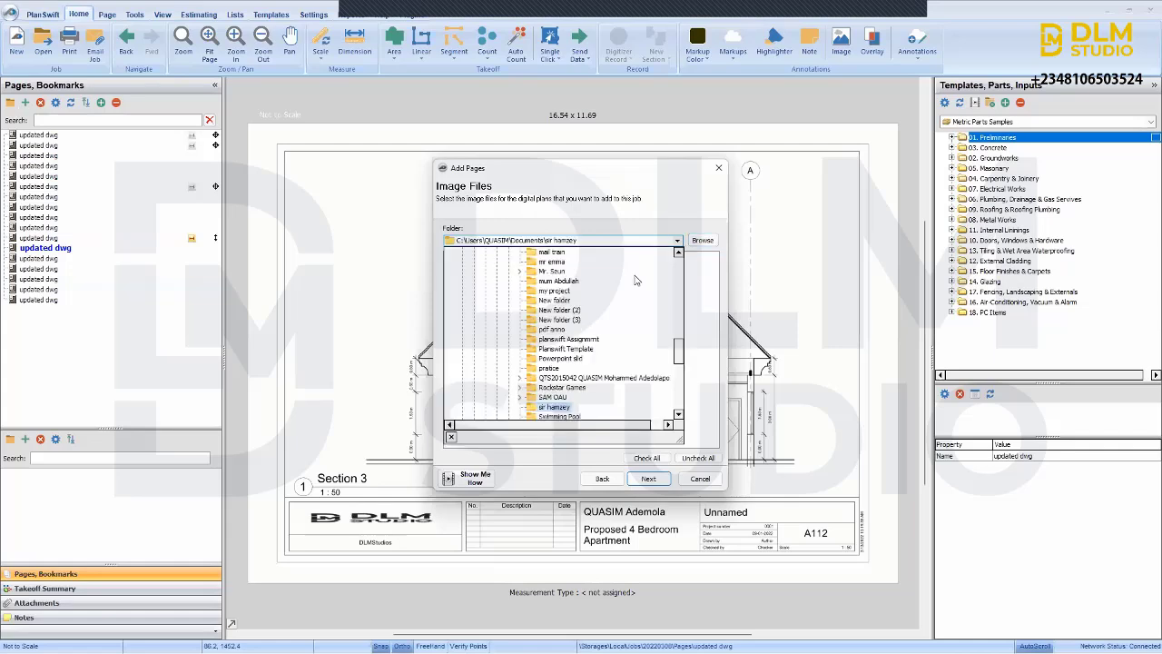
{"action": "scroll", "coordinate": [631, 283], "scroll_direction": "up", "scroll_amount": 5}
{"action": "scroll", "coordinate": [510, 313], "scroll_direction": "up", "scroll_amount": 1}
{"action": "scroll", "coordinate": [508, 314], "scroll_direction": "down", "scroll_amount": 3}
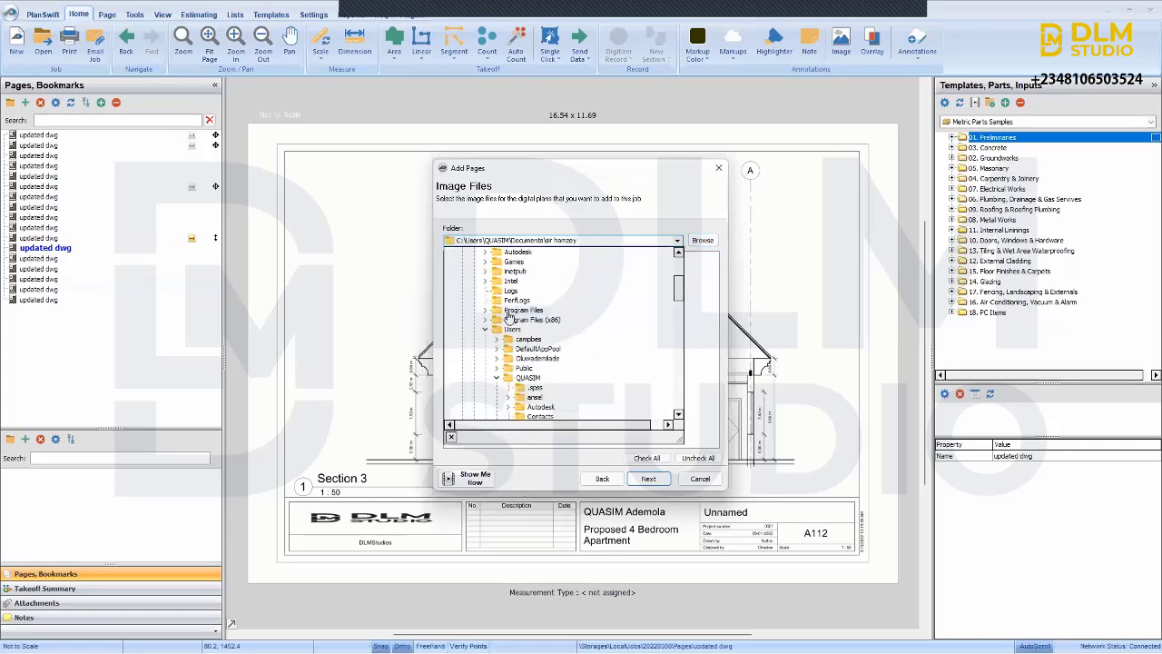
{"action": "scroll", "coordinate": [481, 309], "scroll_direction": "up", "scroll_amount": 2}
{"action": "left_click", "coordinate": [474, 292]}
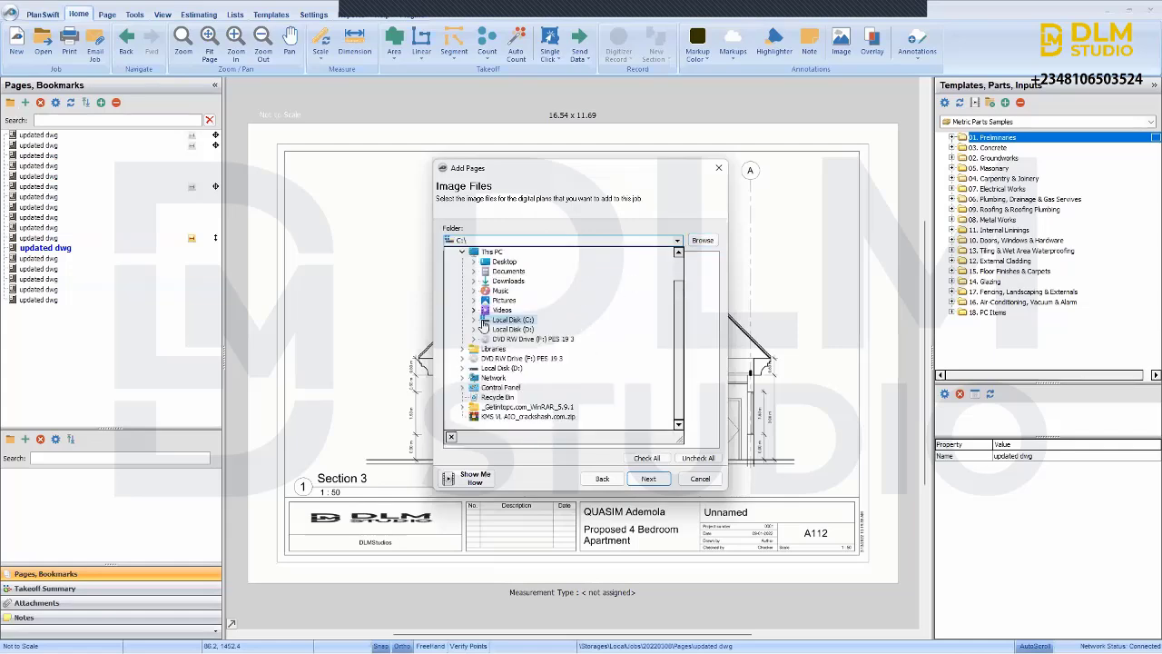
- Look through the folders on Local Disk (D:), including Users, for the plan files
{"action": "left_click", "coordinate": [473, 330]}
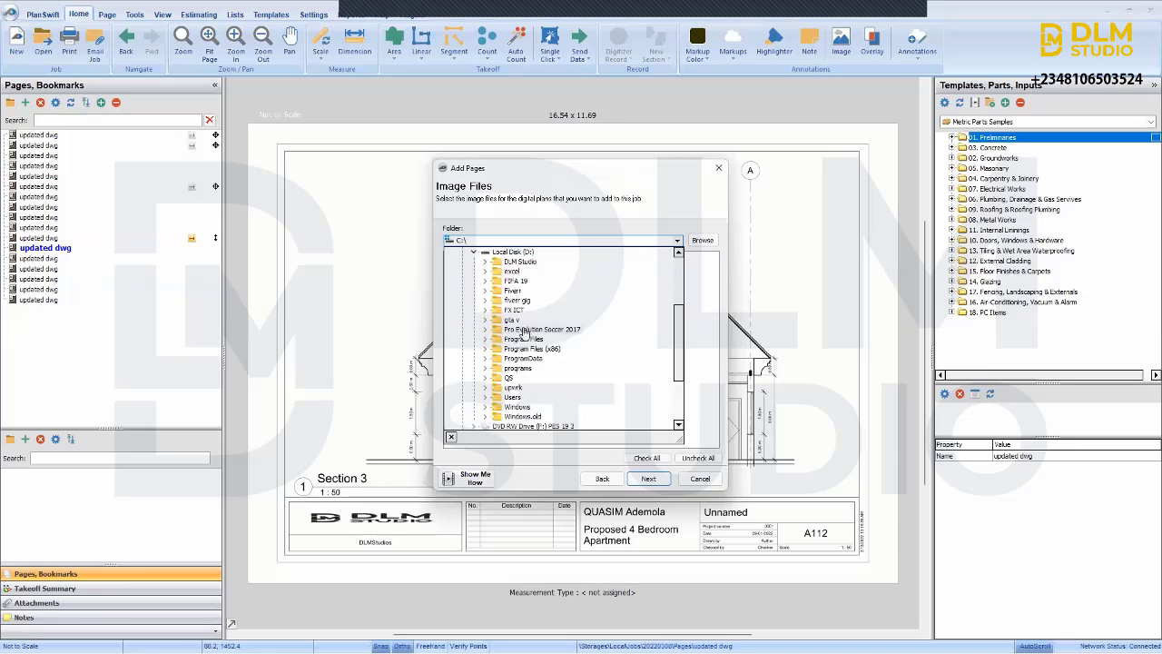
{"action": "left_click", "coordinate": [486, 397]}
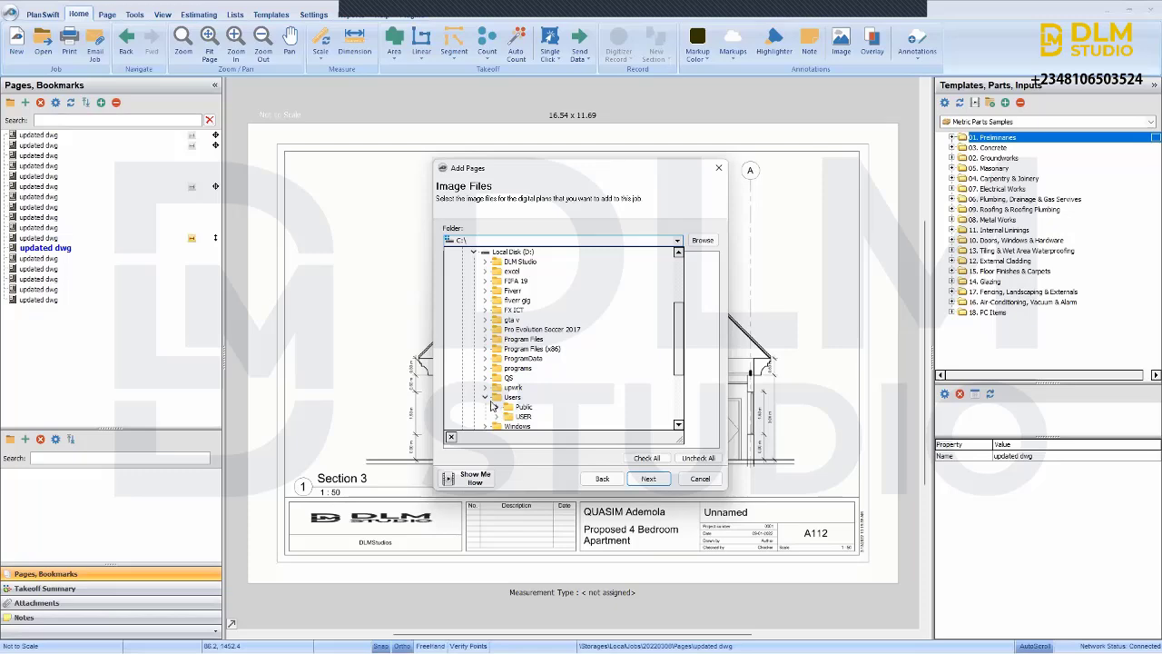
{"action": "left_click", "coordinate": [485, 398]}
{"action": "scroll", "coordinate": [479, 345], "scroll_direction": "up", "scroll_amount": 4}
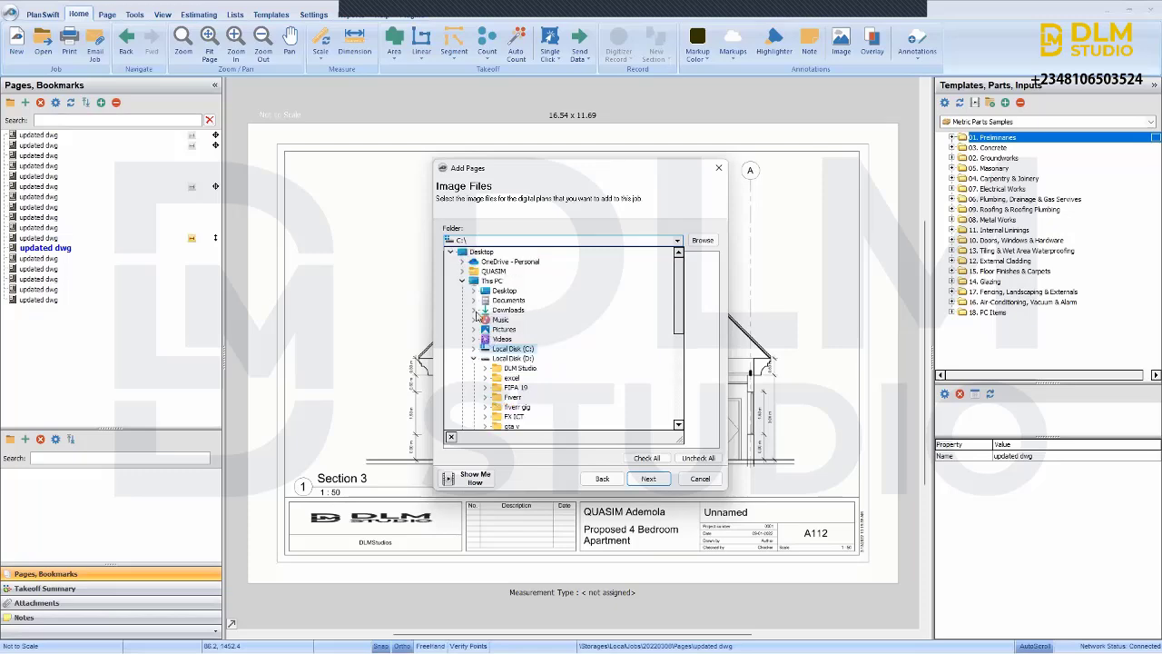
- Import Structural 001.pdf from Documents\New folder, converting it to TIF at 200 DPI in 16-shade grayscale
{"action": "scroll", "coordinate": [470, 309], "scroll_direction": "down", "scroll_amount": 10}
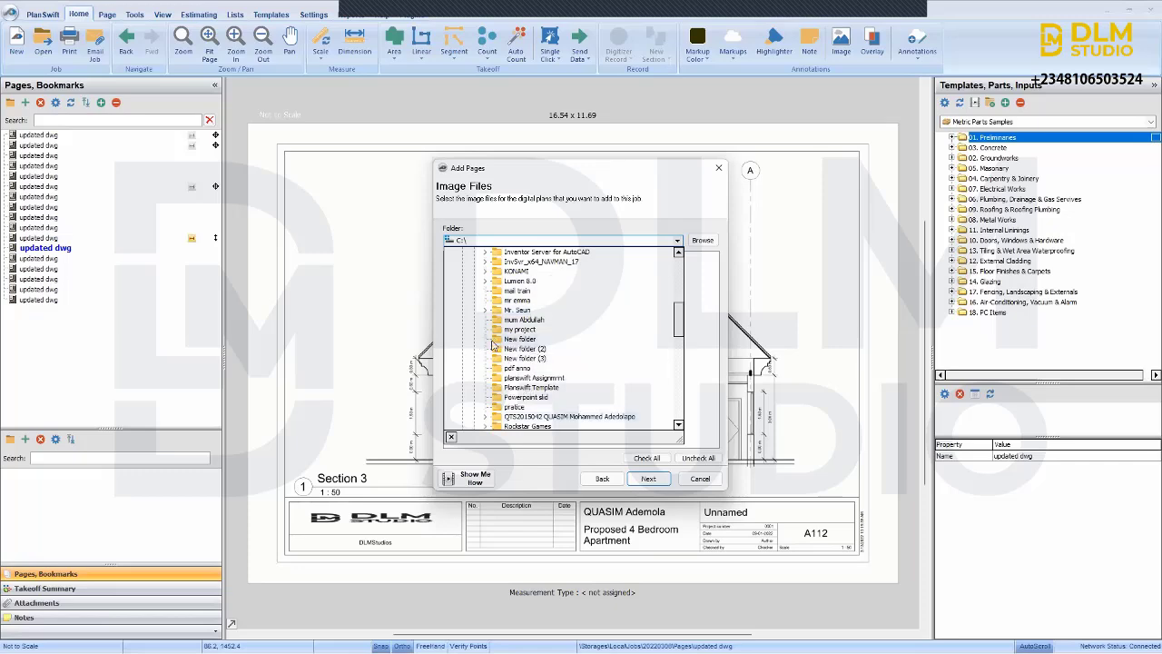
{"action": "left_click", "coordinate": [506, 342]}
{"action": "double_click", "coordinate": [505, 342]}
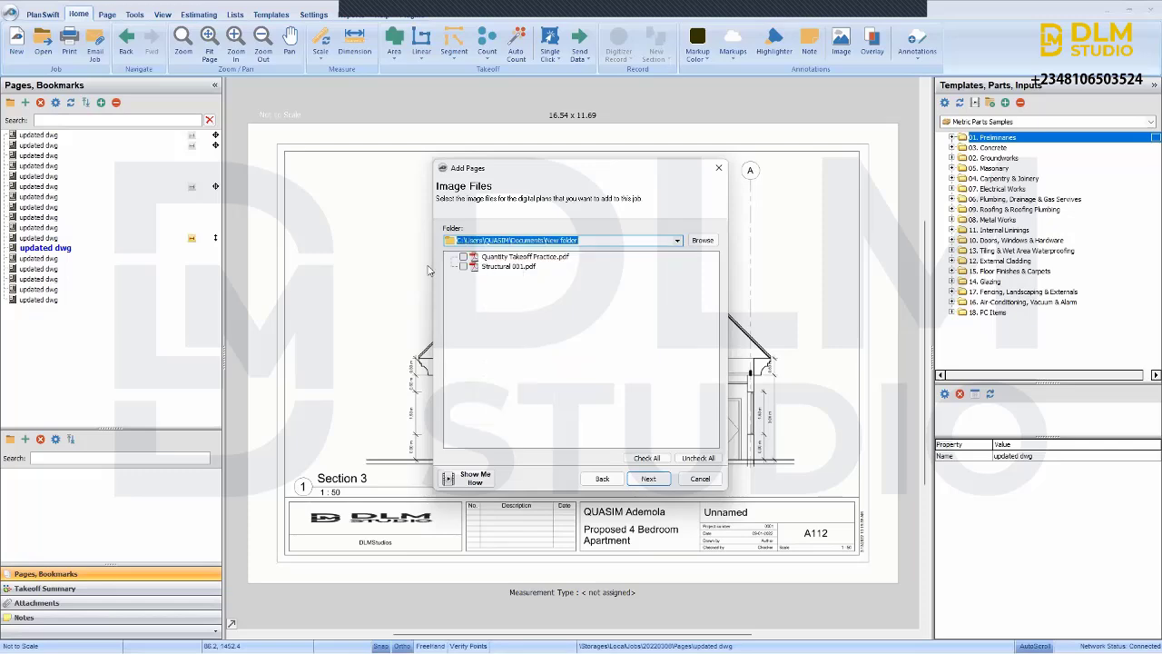
{"action": "left_click", "coordinate": [463, 266]}
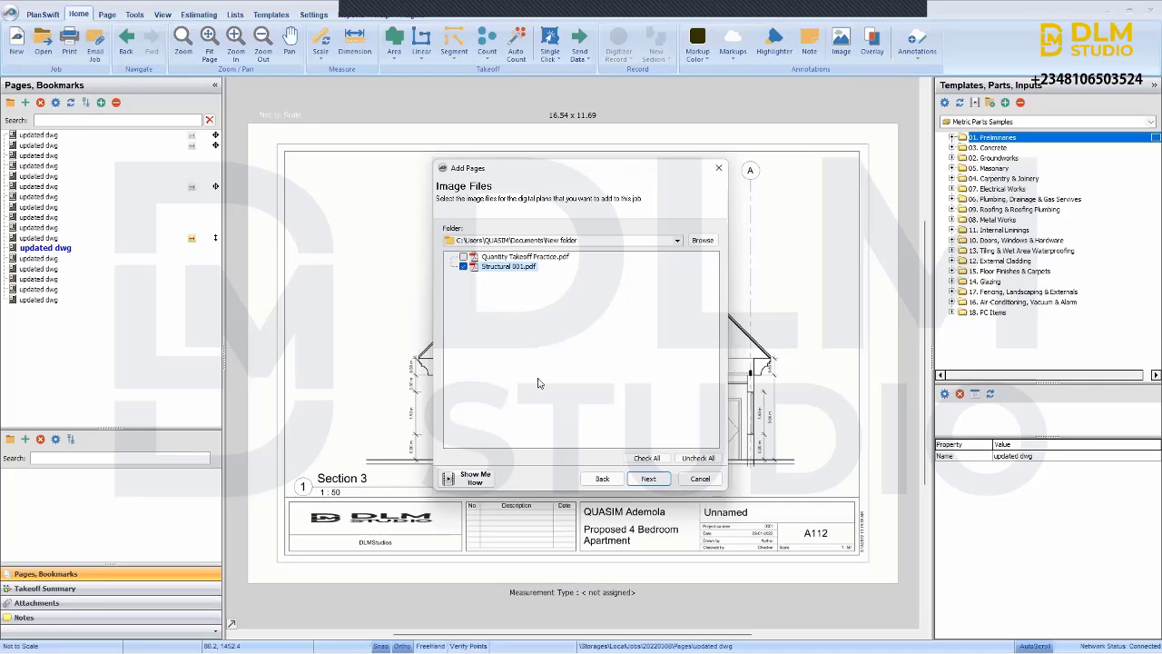
{"action": "left_click", "coordinate": [650, 479]}
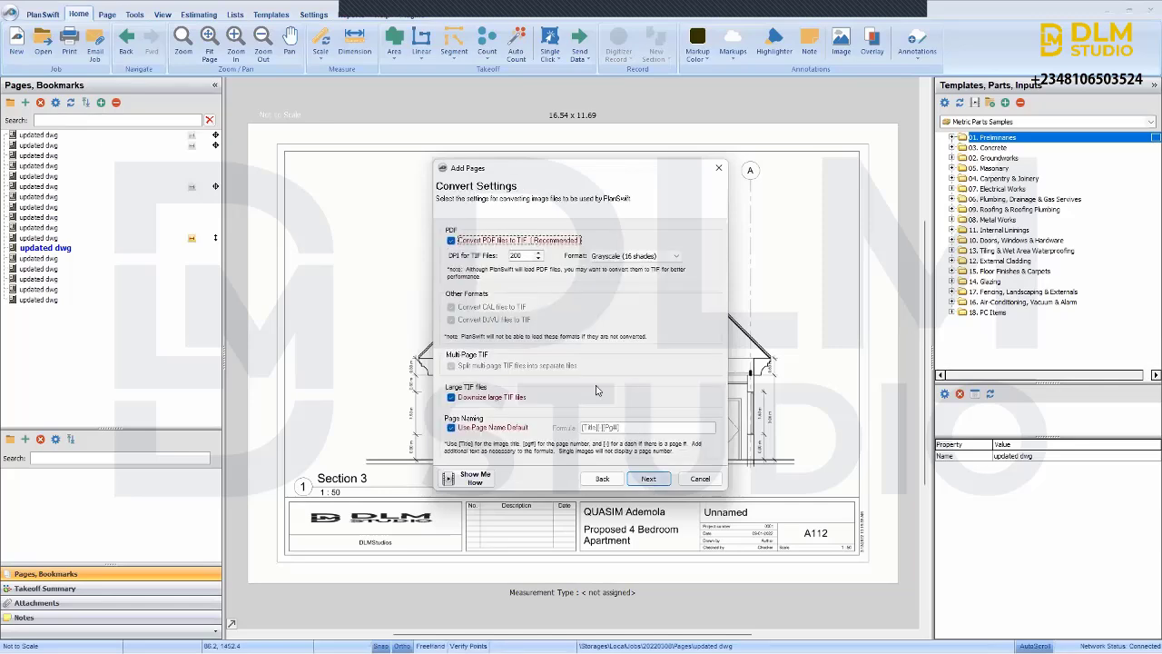
{"action": "left_click", "coordinate": [649, 479]}
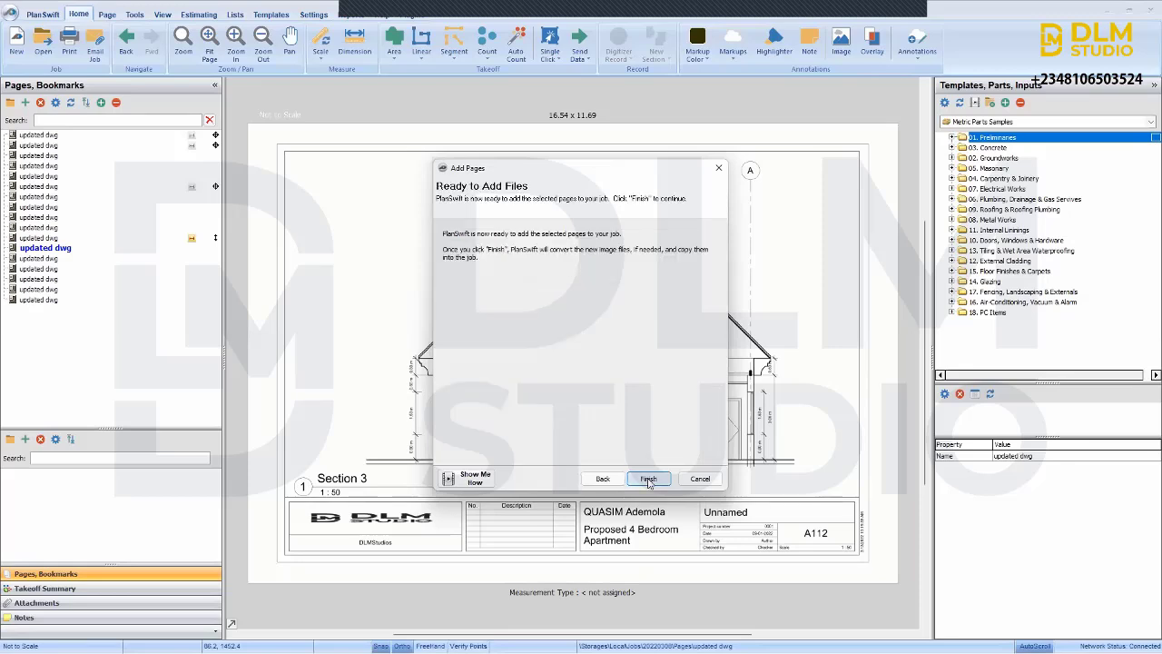
{"action": "left_click", "coordinate": [647, 479]}
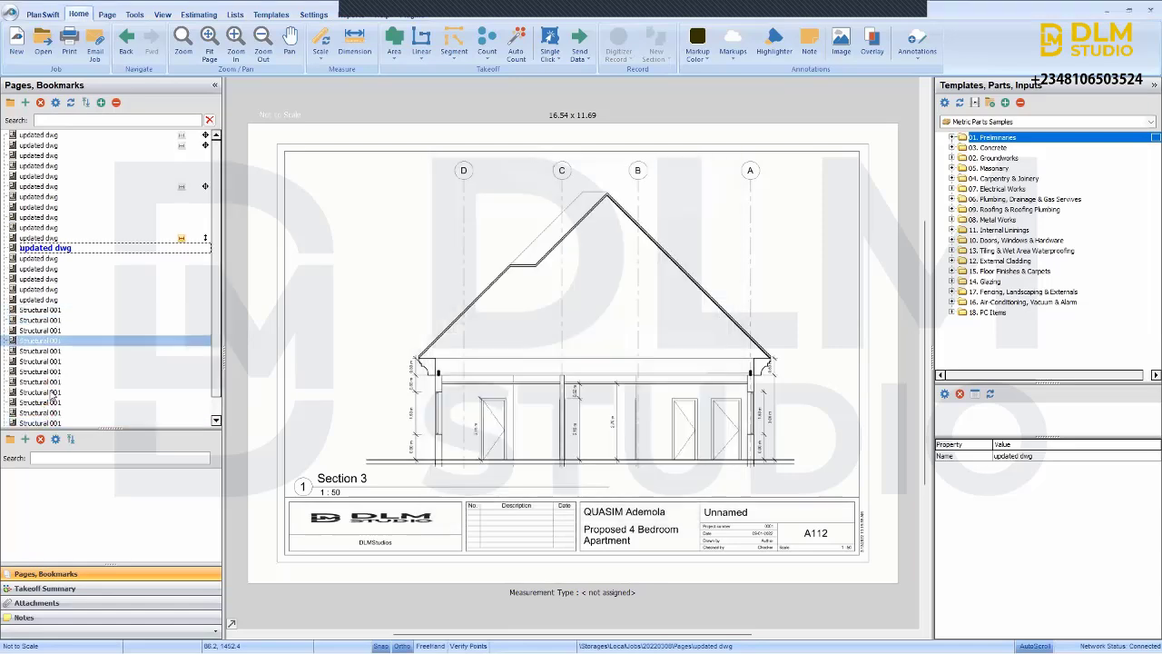
- Look through the imported Structural 001 pages, from the title page and foundation layout to the second floor beams
{"action": "left_click", "coordinate": [49, 311]}
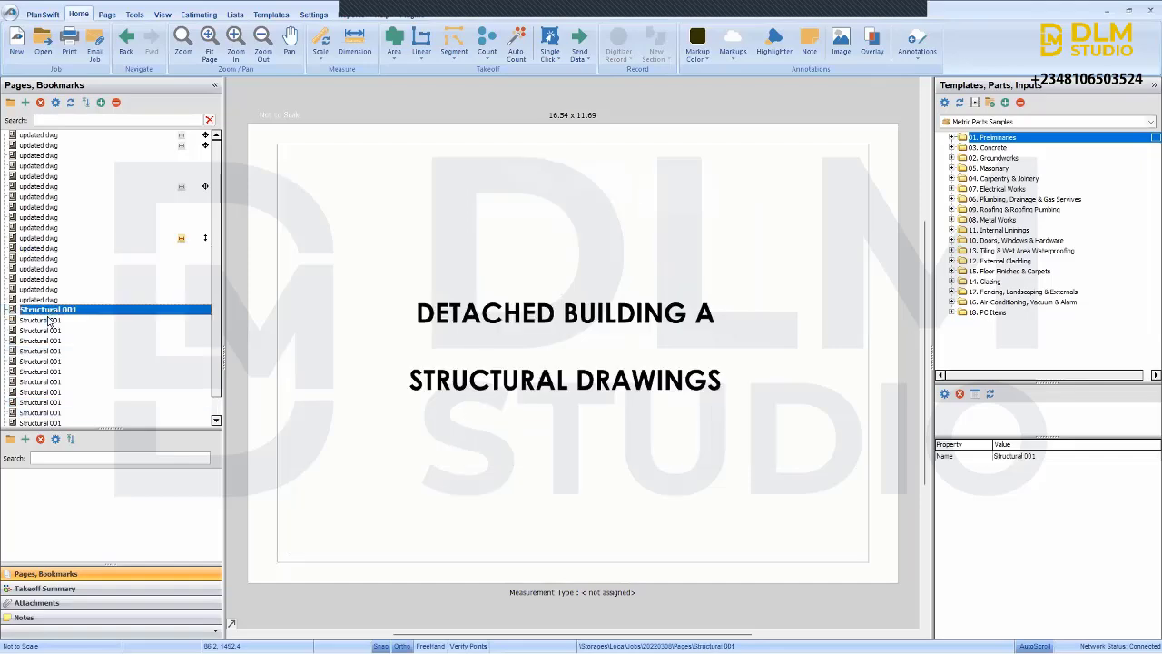
{"action": "left_click", "coordinate": [48, 321]}
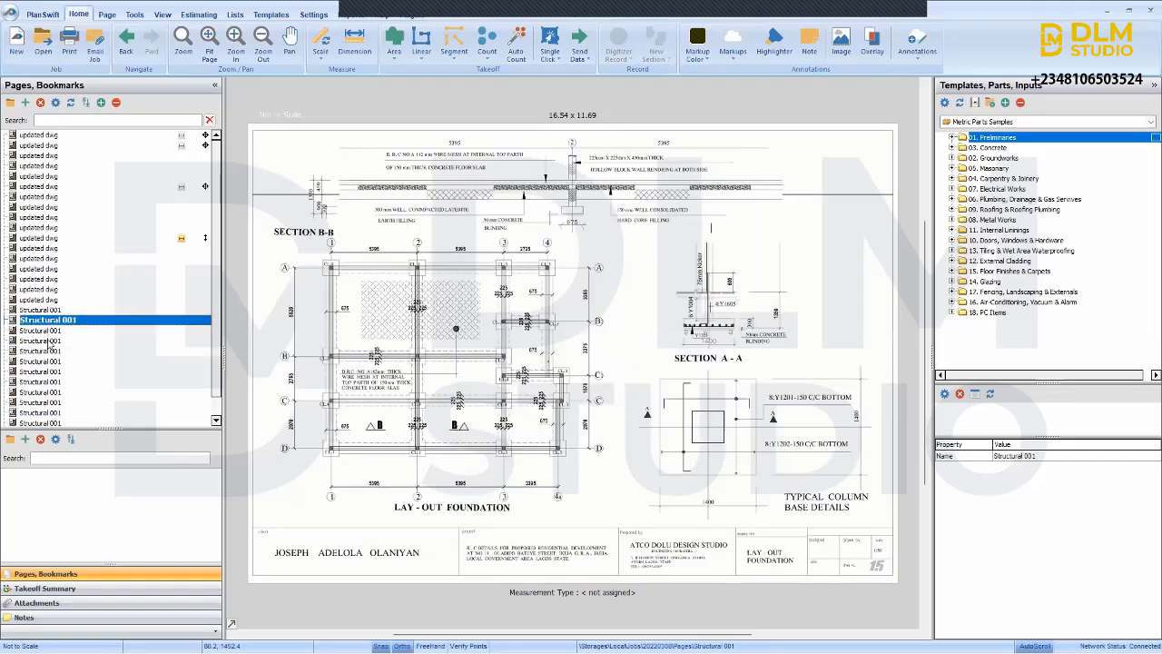
{"action": "left_click", "coordinate": [50, 342]}
{"action": "left_click", "coordinate": [49, 361]}
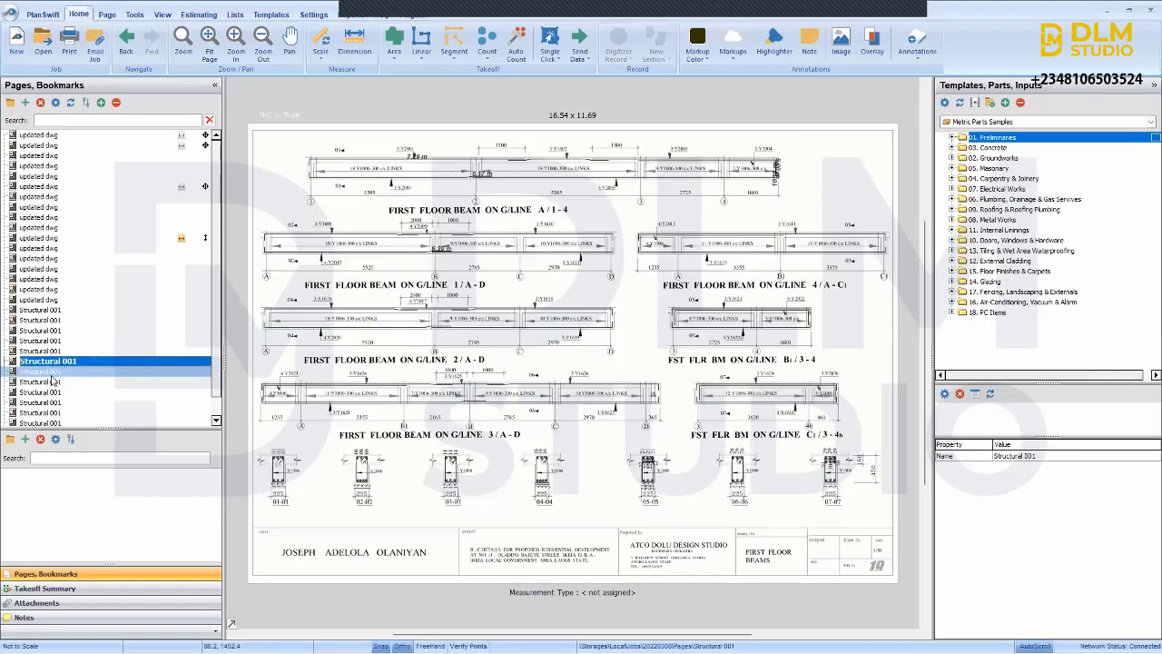
{"action": "left_click", "coordinate": [52, 383]}
{"action": "left_click", "coordinate": [60, 392]}
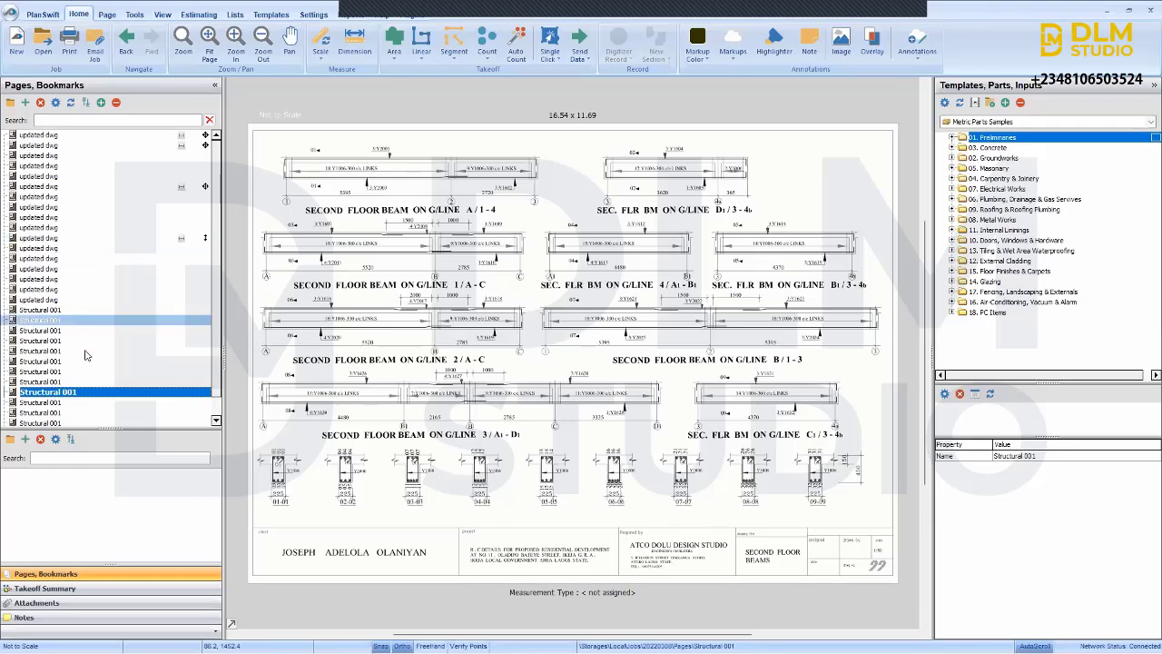
{"action": "scroll", "coordinate": [48, 375], "scroll_direction": "down", "scroll_amount": 1}
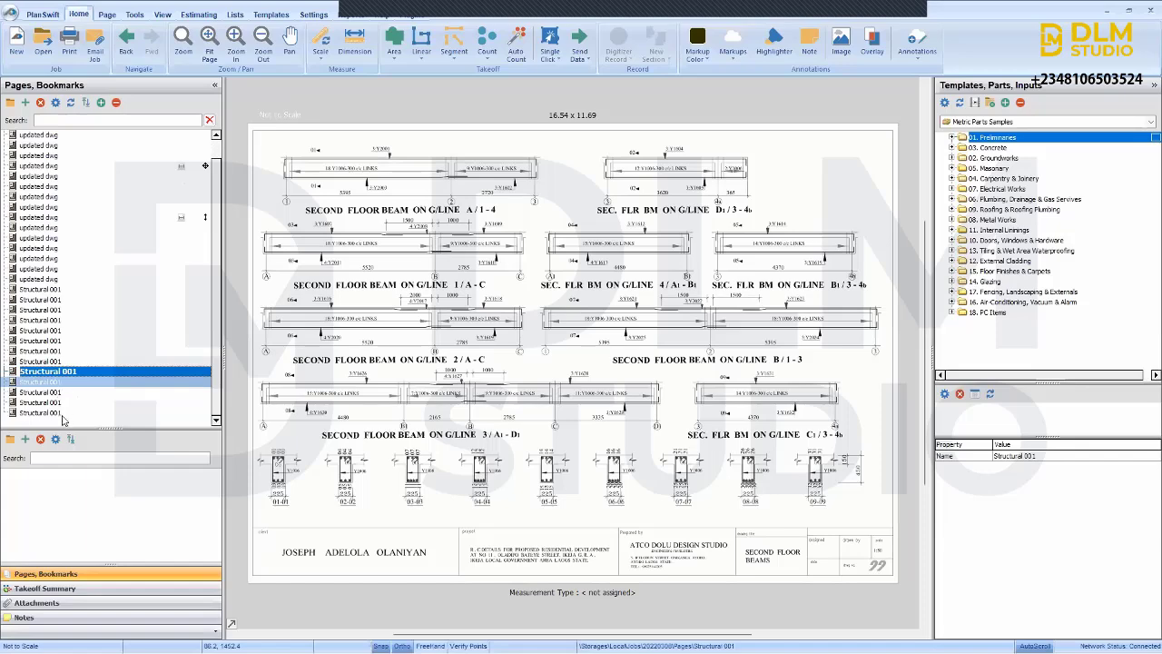
- Open the last Structural 001 page, R.C. Columns Details, and start its scaling with a known metric length of 3 m
{"action": "left_click", "coordinate": [137, 412]}
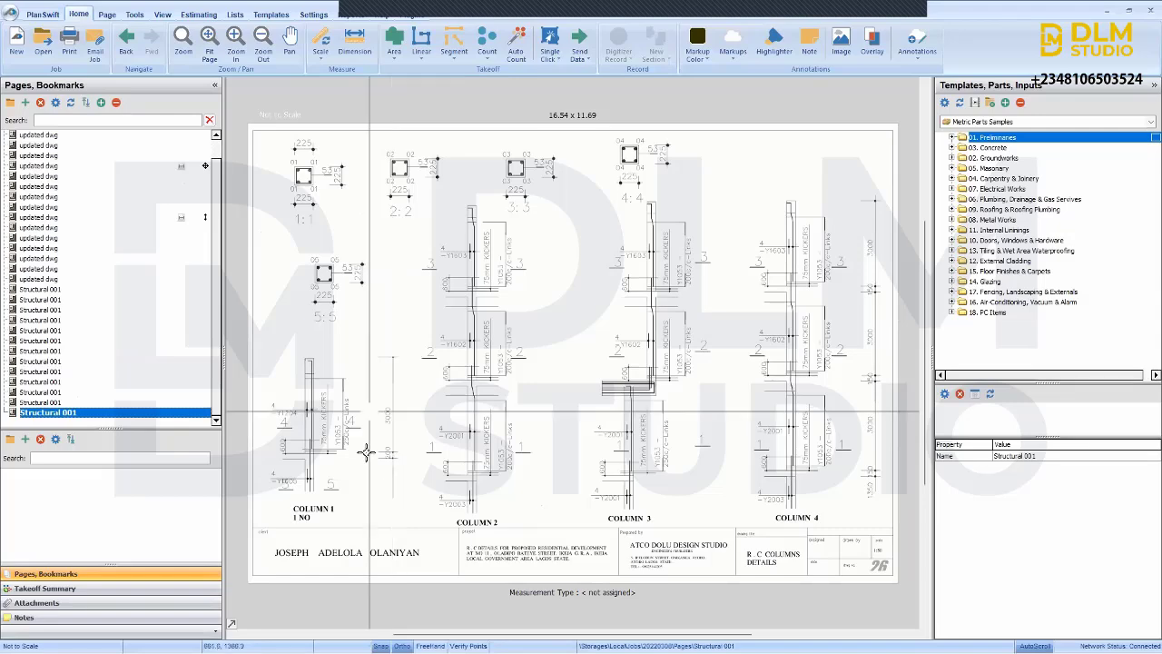
{"action": "scroll", "coordinate": [364, 451], "scroll_direction": "up", "scroll_amount": 2}
{"action": "scroll", "coordinate": [381, 427], "scroll_direction": "up", "scroll_amount": 3}
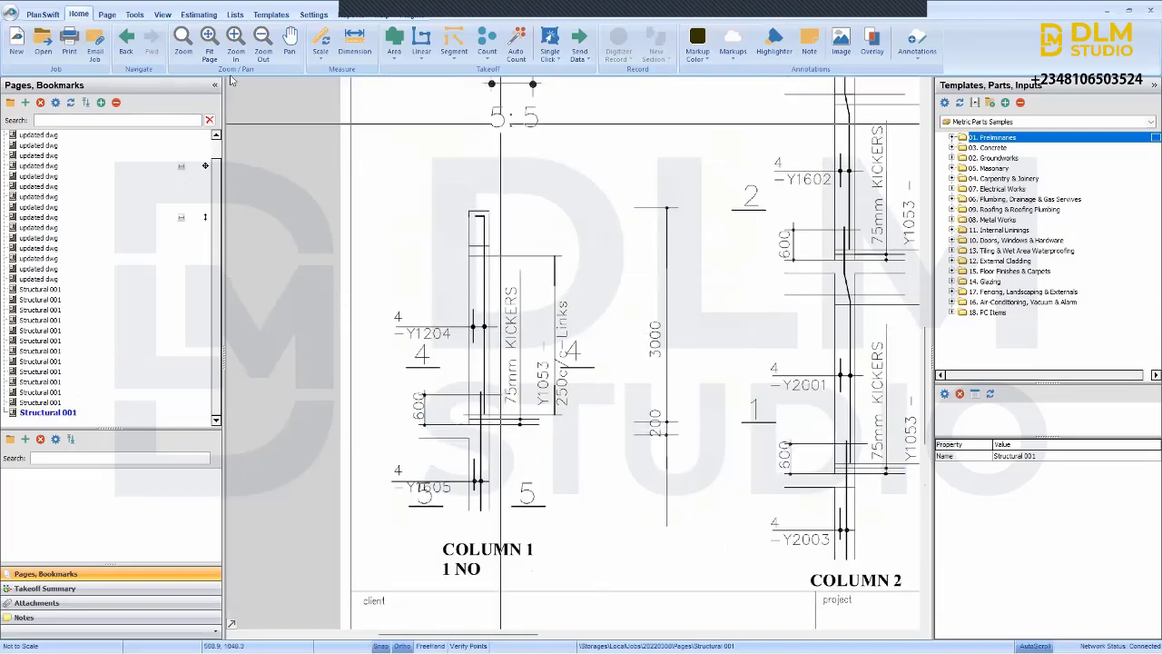
{"action": "left_click", "coordinate": [182, 41]}
{"action": "left_click", "coordinate": [351, 38]}
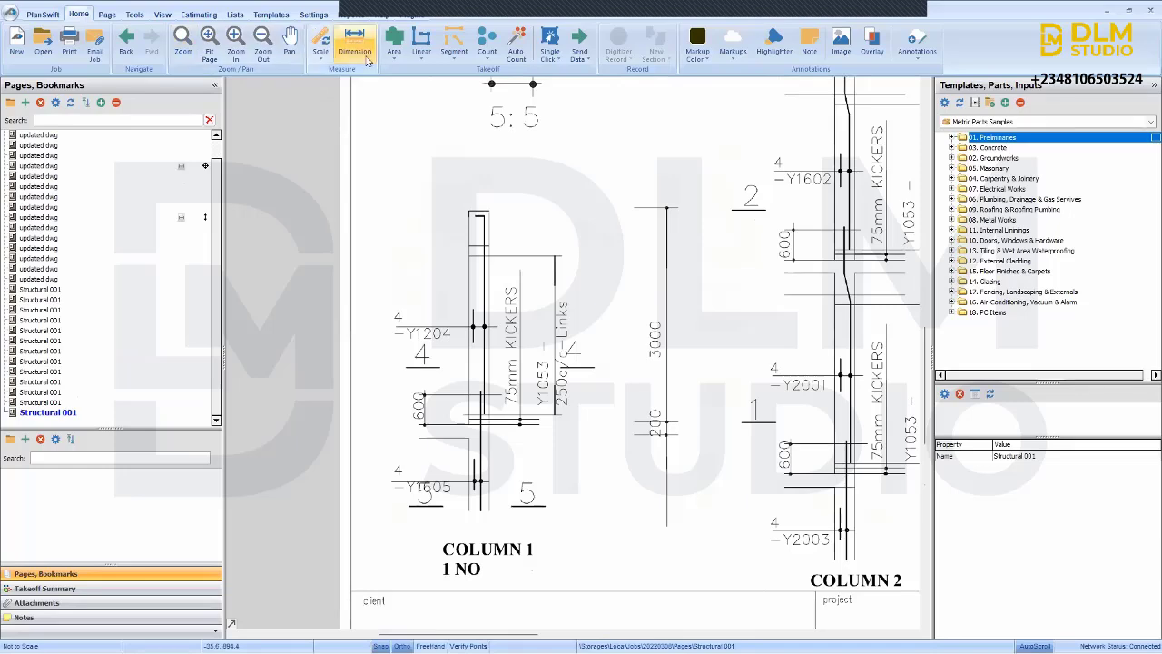
{"action": "left_click", "coordinate": [560, 341]}
{"action": "type", "text": "3"}
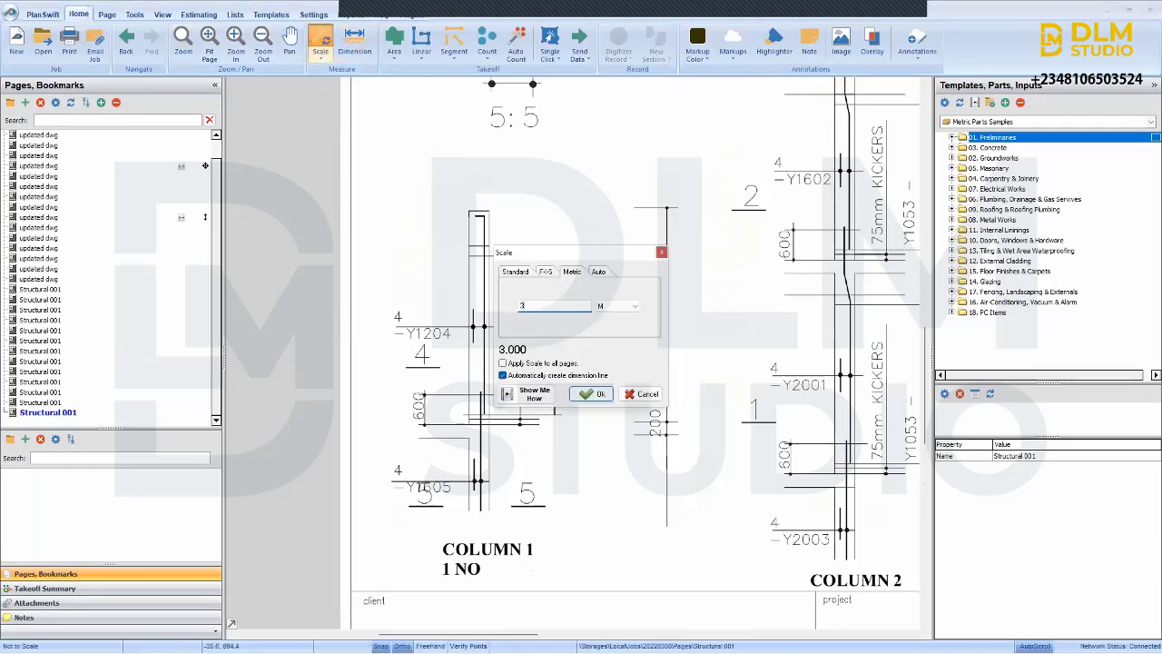
{"action": "left_click", "coordinate": [590, 394]}
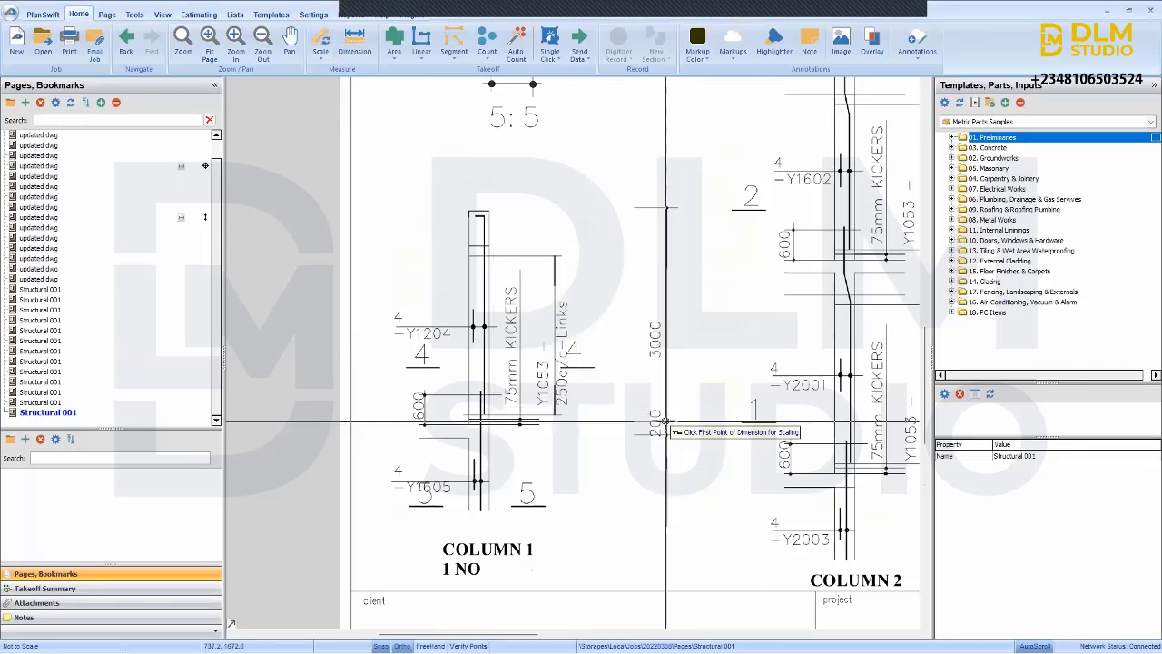
- Pick both ends of the vertical 3000 dimension line beside Column 1 as the scaling reference
{"action": "scroll", "coordinate": [668, 420], "scroll_direction": "up", "scroll_amount": 4}
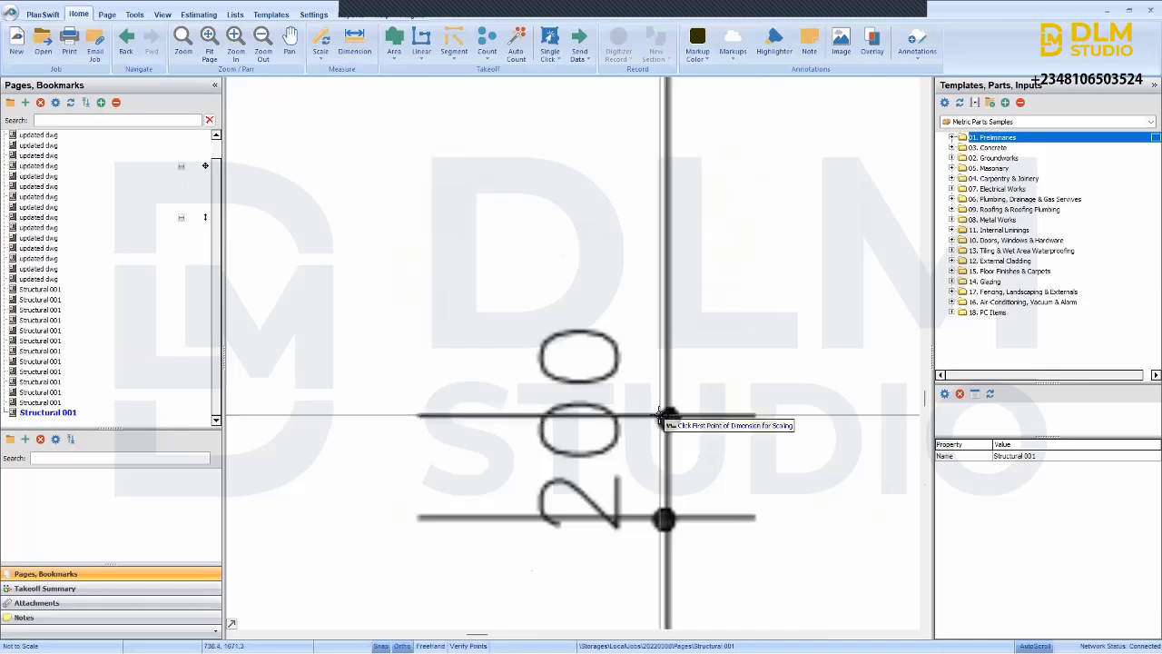
{"action": "mouse_move", "coordinate": [660, 415]}
{"action": "left_mouse_down"}
{"action": "mouse_move", "coordinate": [679, 418]}
{"action": "mouse_move", "coordinate": [665, 415]}
{"action": "left_mouse_up"}
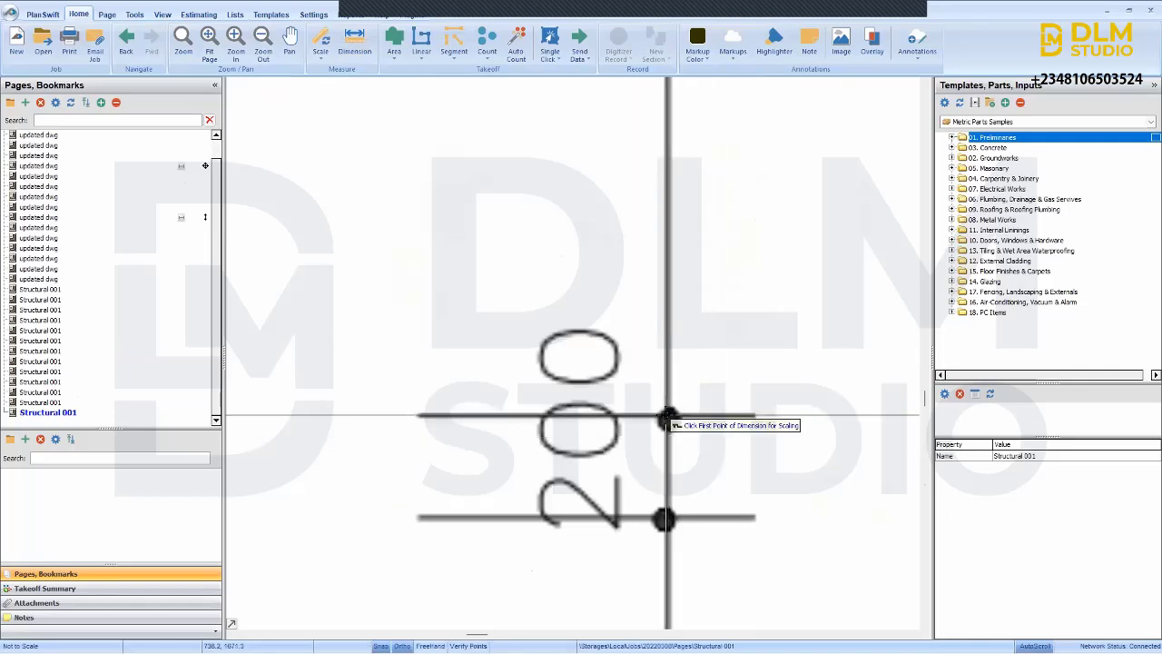
{"action": "left_click", "coordinate": [668, 417]}
{"action": "scroll", "coordinate": [681, 319], "scroll_direction": "down", "scroll_amount": 3}
{"action": "left_click_drag", "start_coordinate": [676, 111], "coordinate": [679, 204]}
{"action": "scroll", "coordinate": [673, 190], "scroll_direction": "up", "scroll_amount": 3}
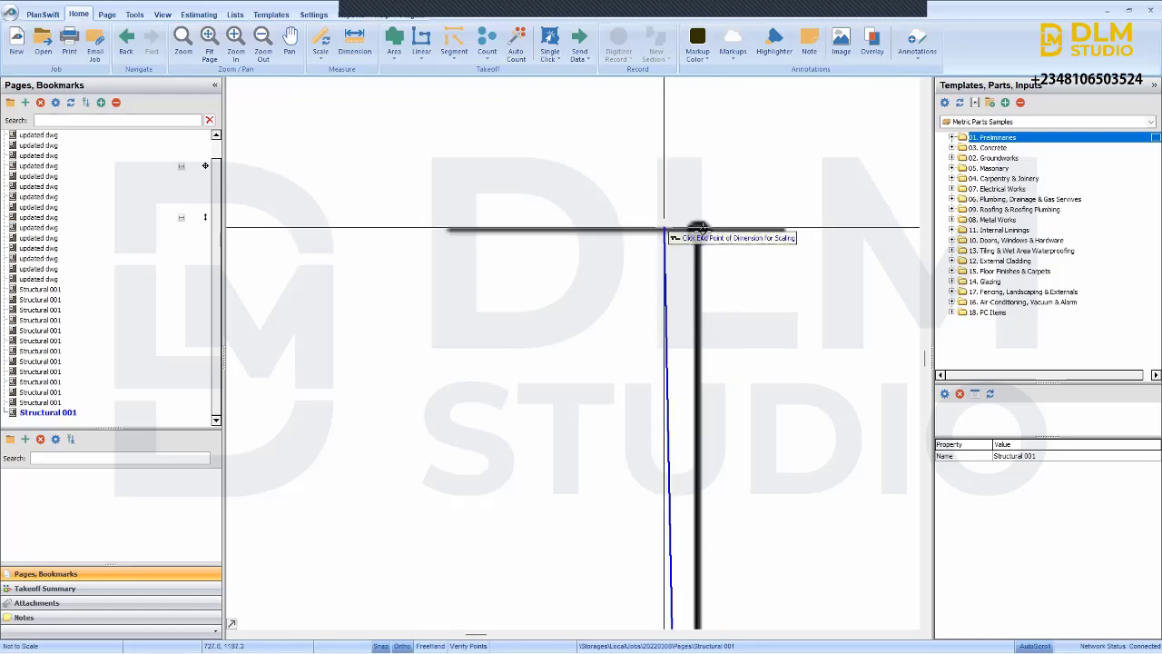
{"action": "left_click", "coordinate": [697, 229]}
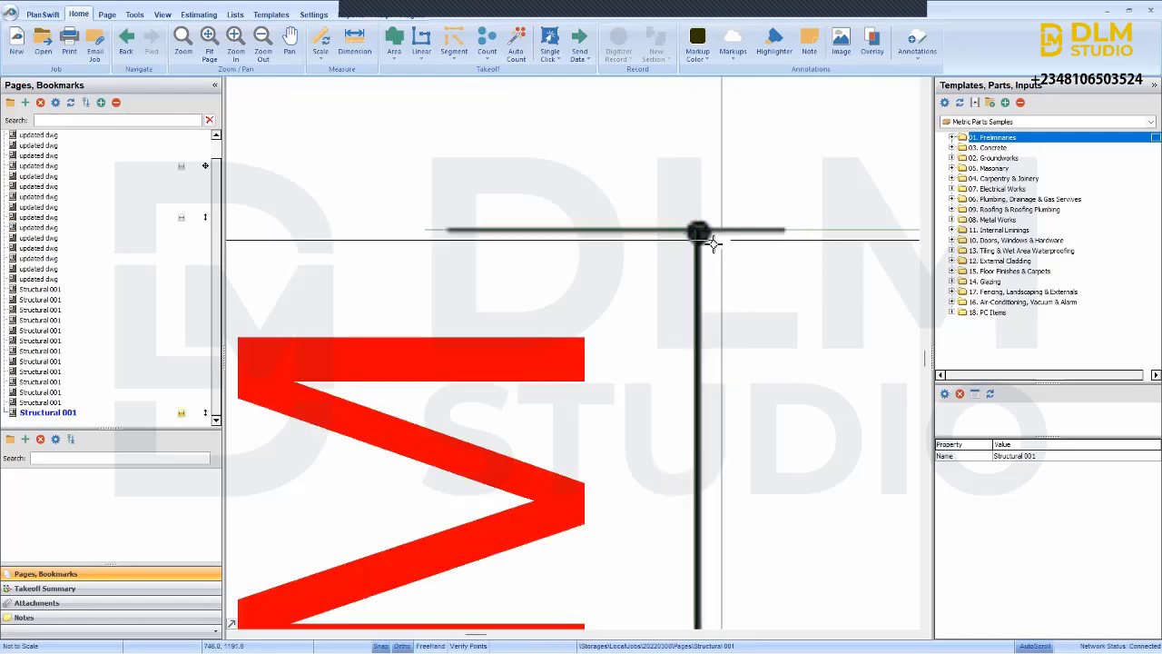
- Scale the page's horizontal direction to 0.225 m using the 225 width dimension below column section 3:3
{"action": "scroll", "coordinate": [713, 259], "scroll_direction": "down", "scroll_amount": 5}
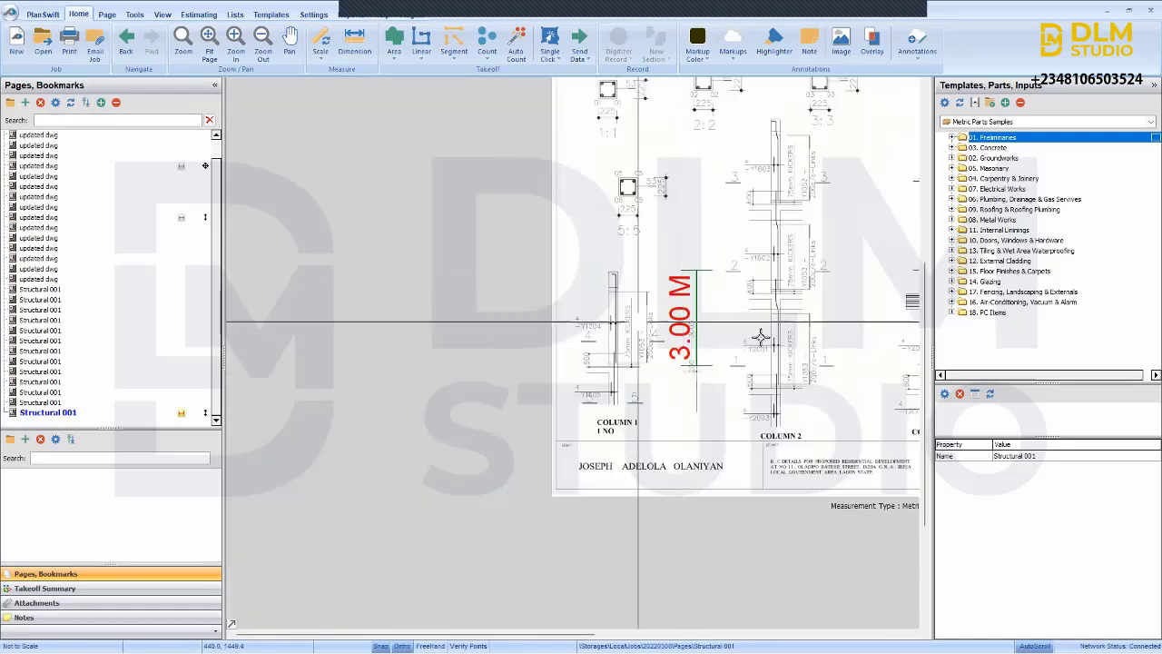
{"action": "mouse_move", "coordinate": [761, 336]}
{"action": "left_mouse_down"}
{"action": "mouse_move", "coordinate": [726, 342]}
{"action": "mouse_move", "coordinate": [641, 497]}
{"action": "left_mouse_up"}
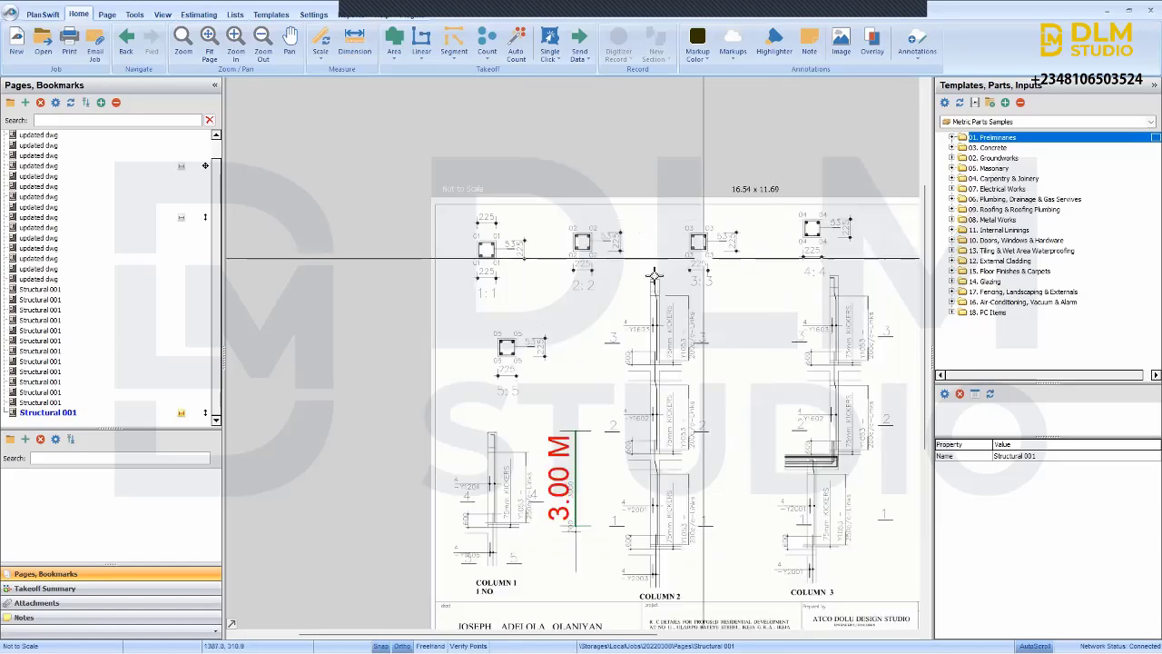
{"action": "scroll", "coordinate": [715, 265], "scroll_direction": "up", "scroll_amount": 5}
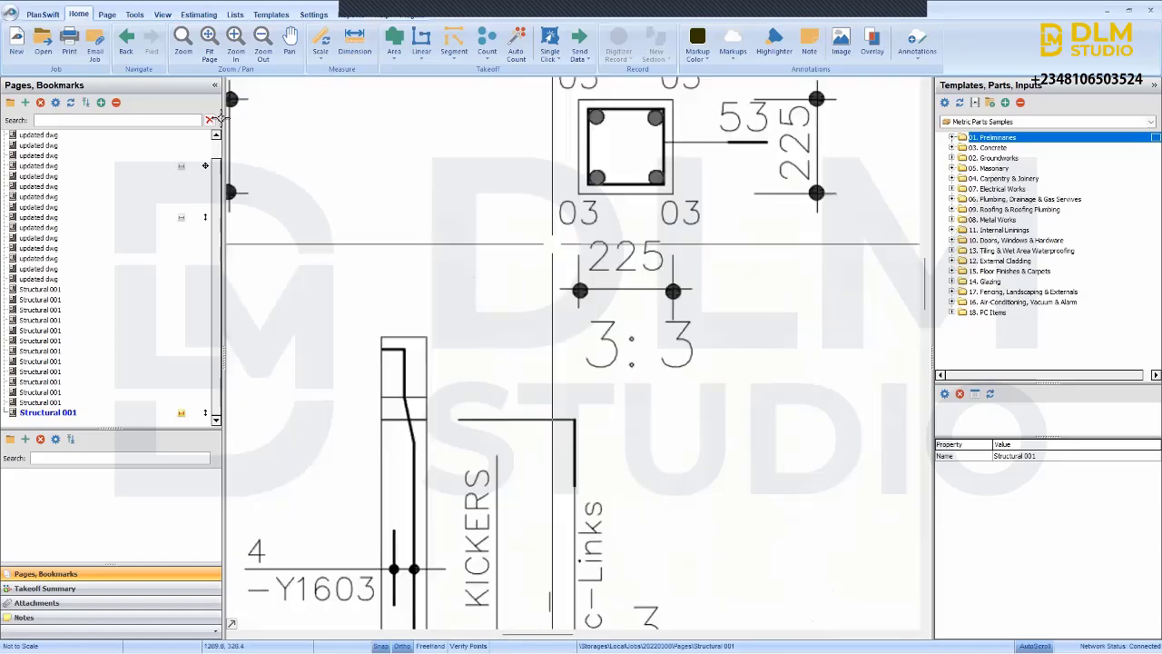
{"action": "left_click", "coordinate": [332, 48]}
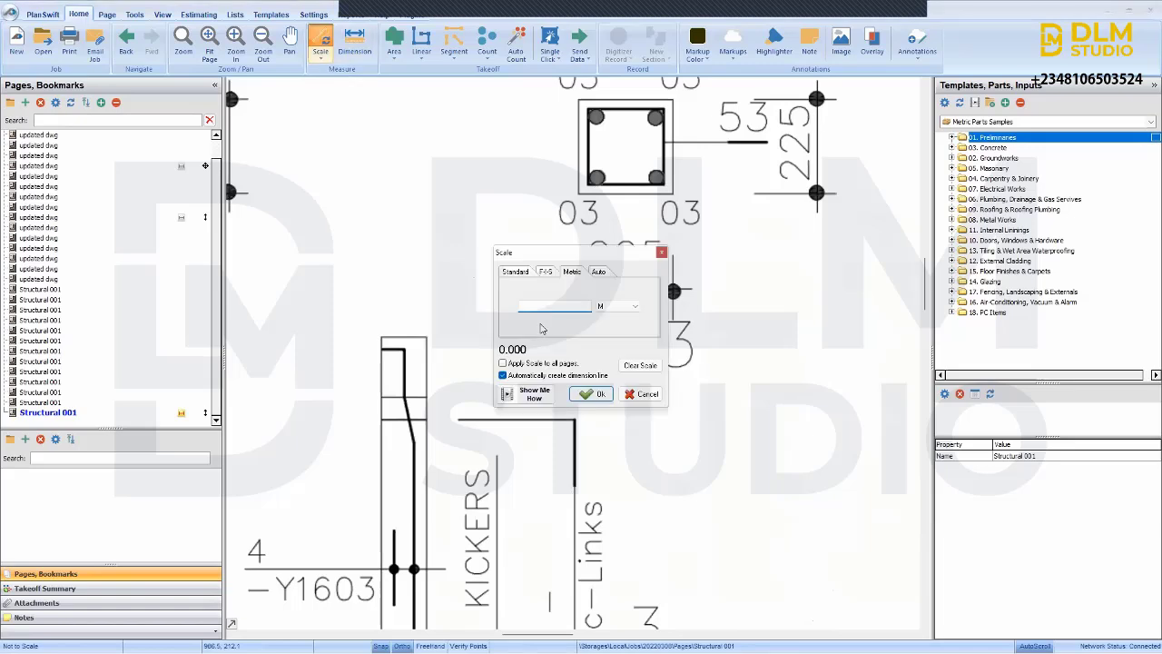
{"action": "type", "text": "225"}
{"action": "left_click", "coordinate": [579, 394]}
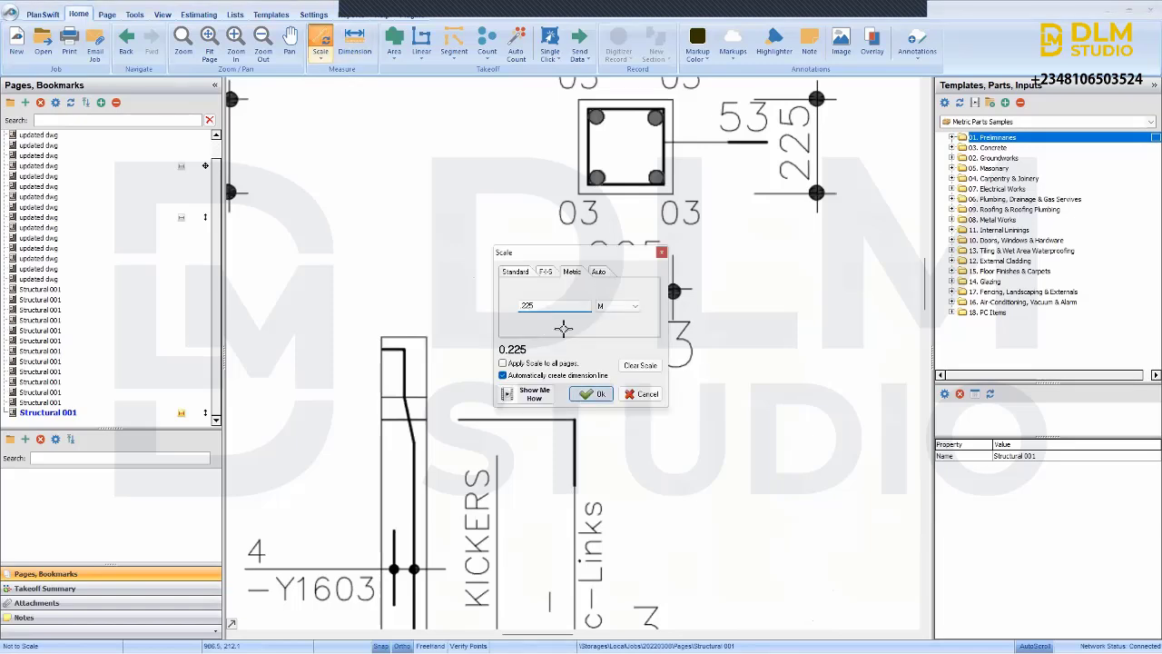
{"action": "scroll", "coordinate": [563, 318], "scroll_direction": "up", "scroll_amount": 3}
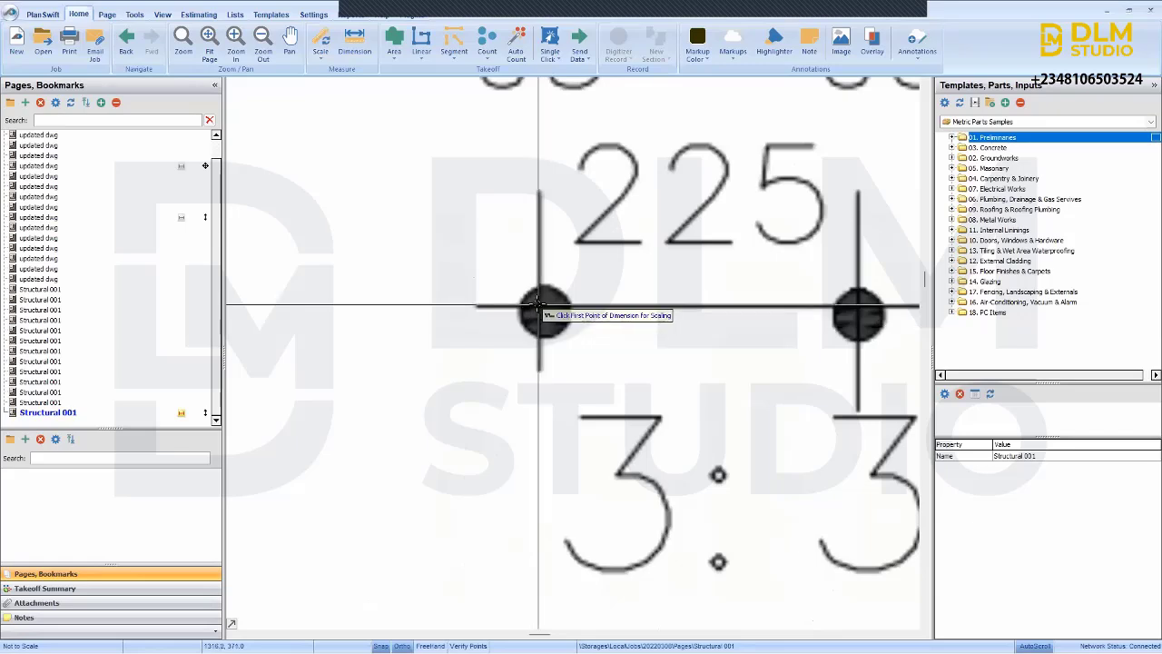
{"action": "left_click", "coordinate": [541, 305]}
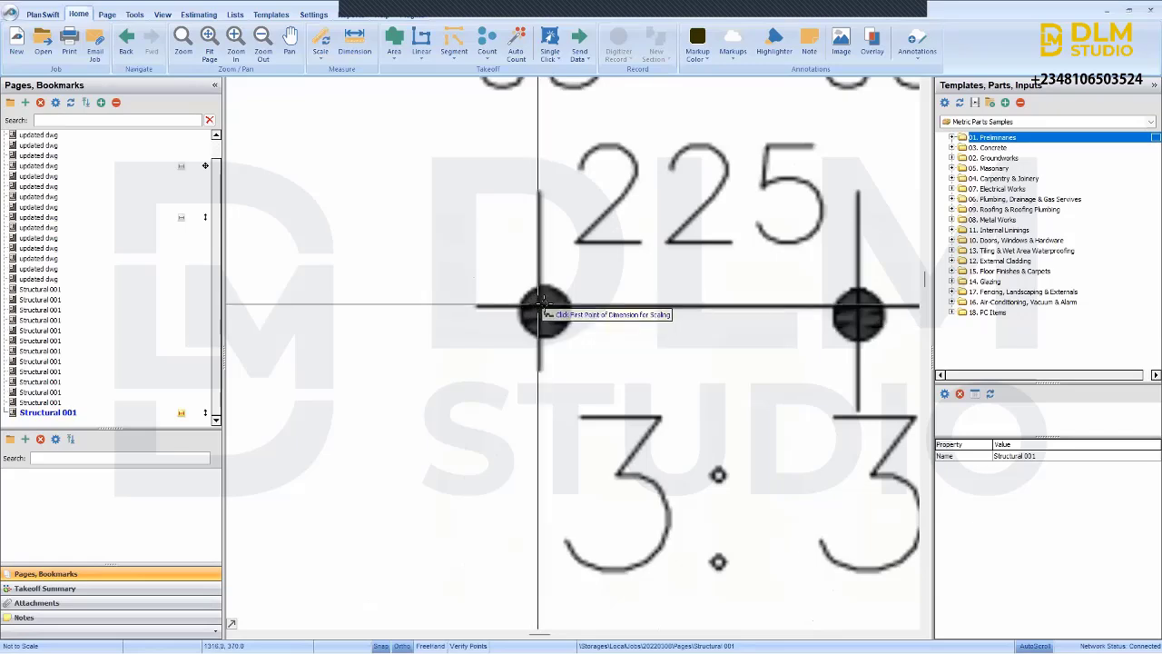
{"action": "left_click", "coordinate": [857, 310]}
{"action": "scroll", "coordinate": [799, 354], "scroll_direction": "down", "scroll_amount": 5}
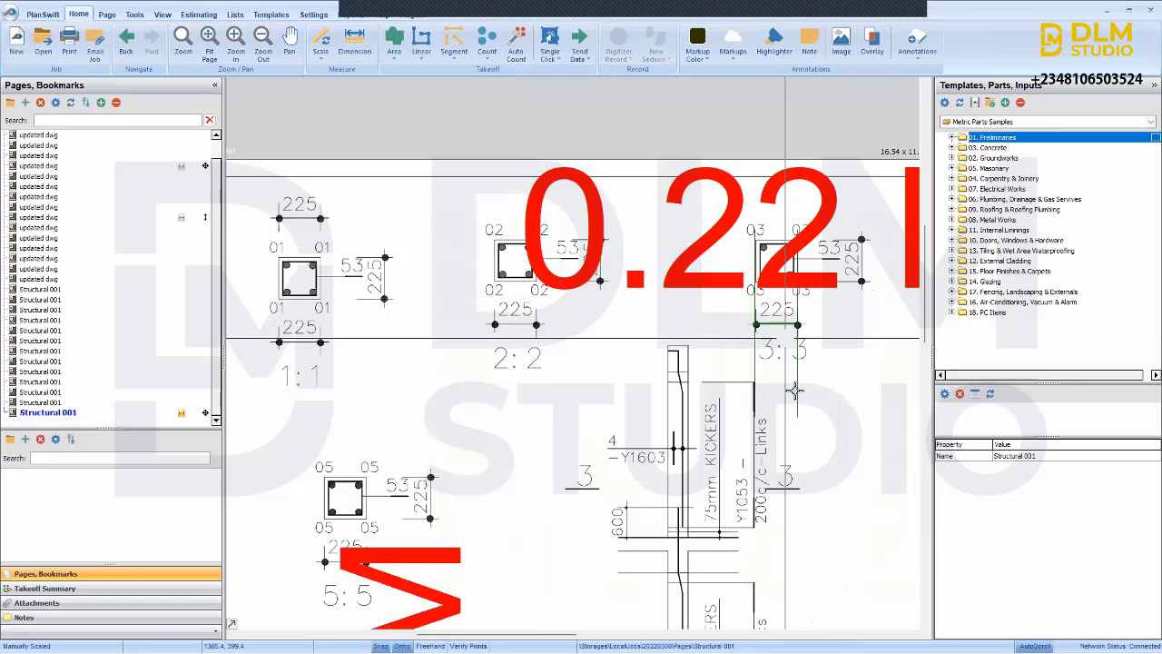
- Set the text height of the horizontal scale dimension below column section 3:3 to 0.5
{"action": "left_click_drag", "start_coordinate": [810, 363], "coordinate": [614, 260]}
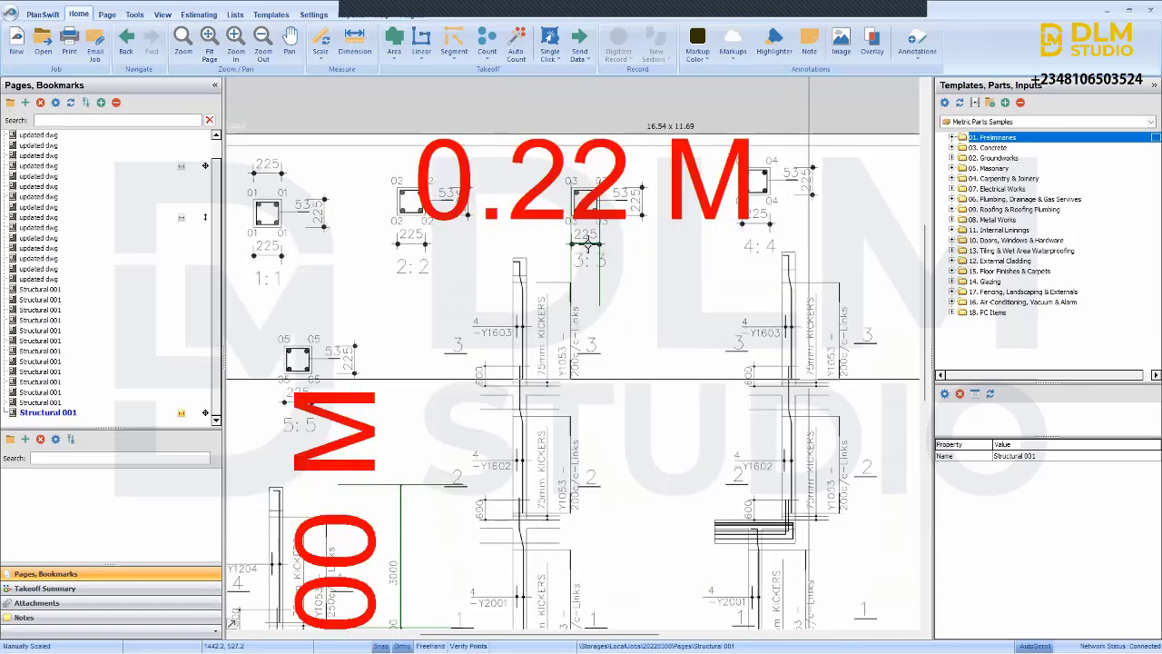
{"action": "left_click", "coordinate": [587, 245]}
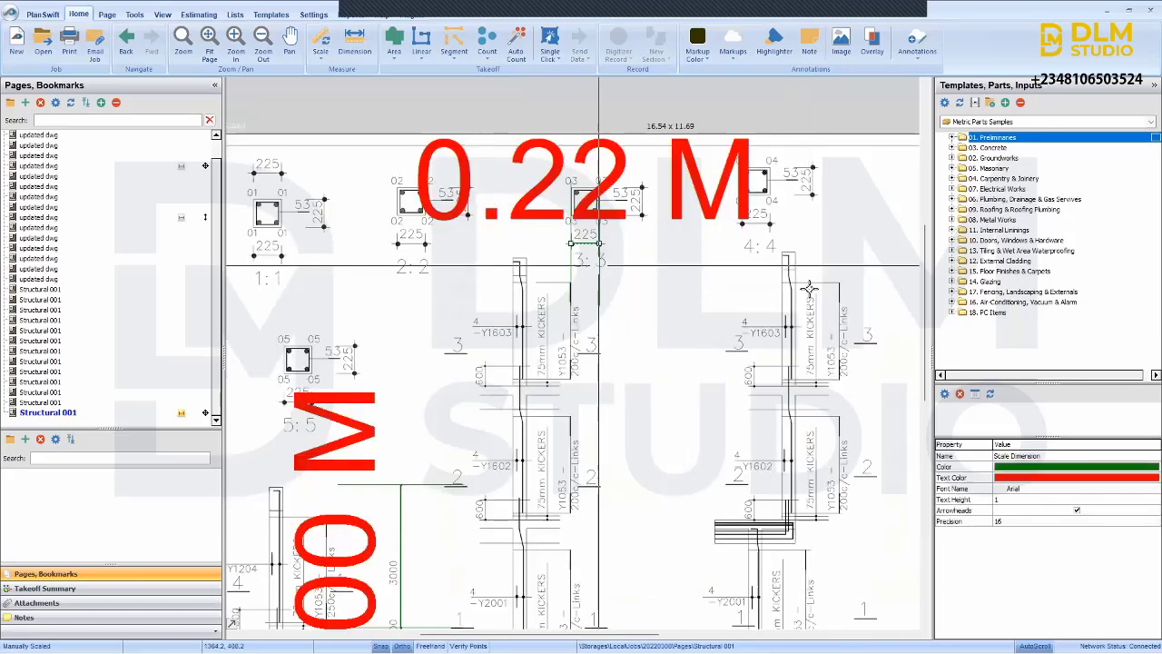
{"action": "left_click", "coordinate": [999, 500]}
{"action": "type", "text": "1"}
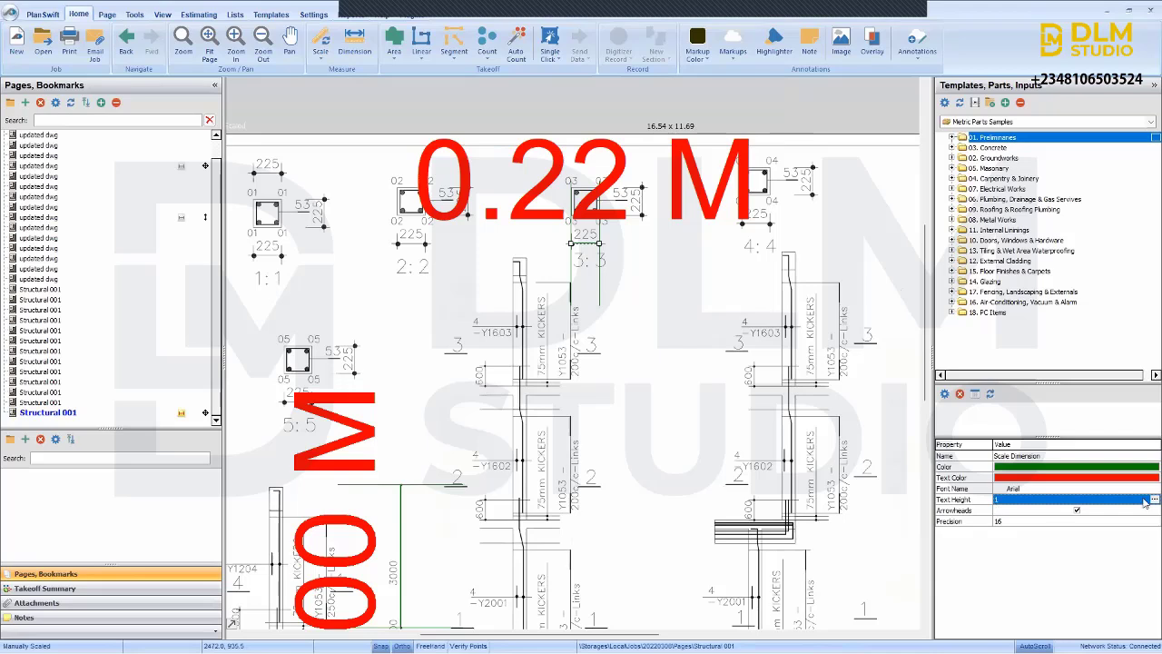
{"action": "left_click", "coordinate": [1090, 499]}
{"action": "type", "text": "."}
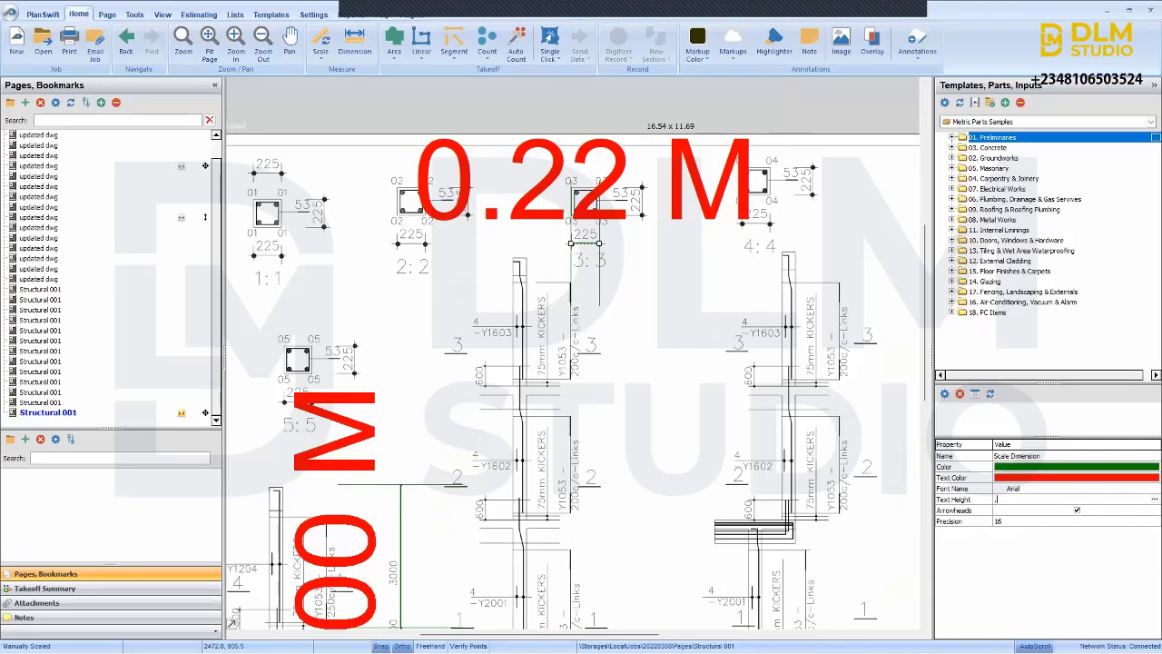
{"action": "type", "text": "5"}
{"action": "key", "text": "Return"}
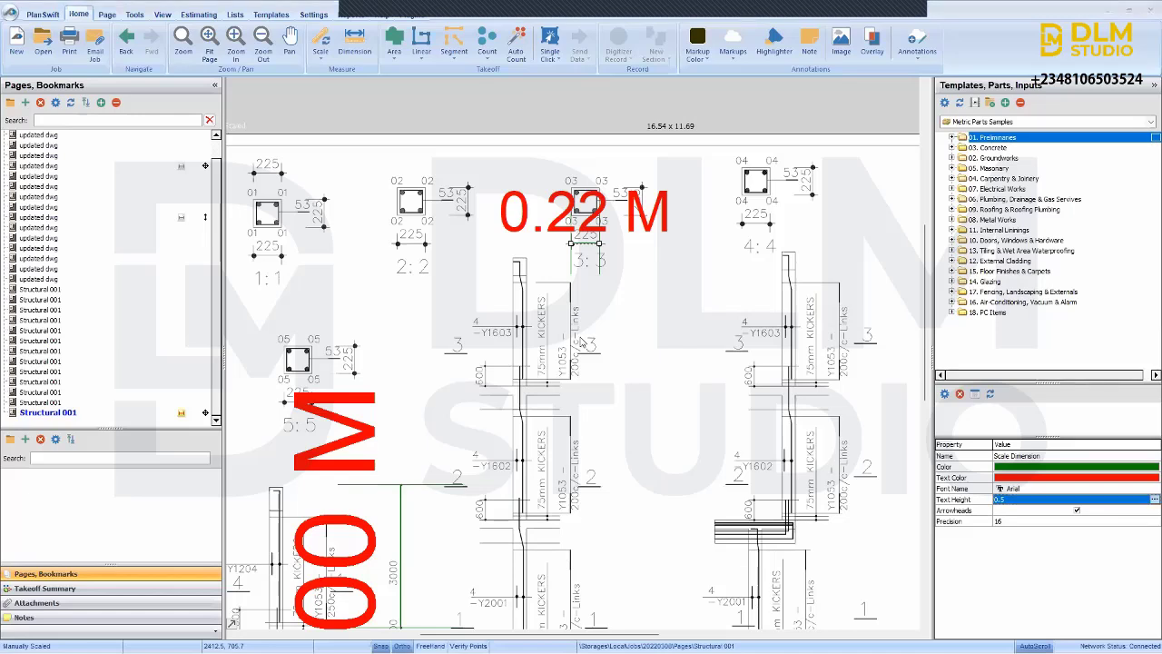
- Reduce the text height of the section 3:3 scale dimension further to 0.05
{"action": "key", "text": "Delete"}
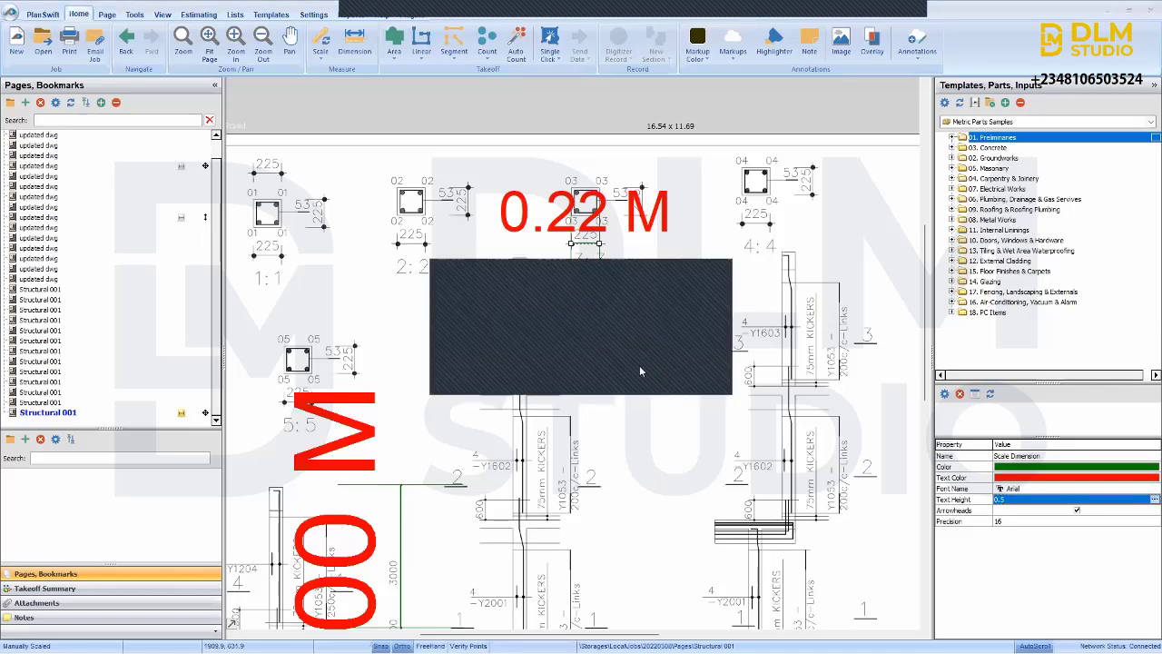
{"action": "left_click", "coordinate": [640, 370]}
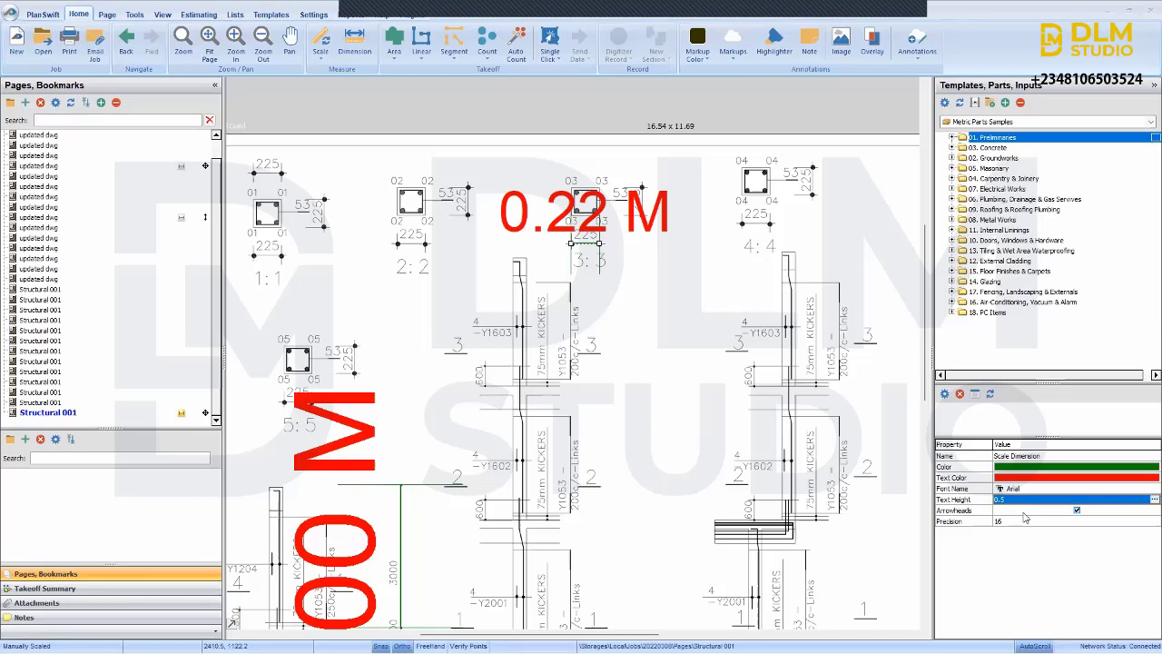
{"action": "left_click", "coordinate": [1153, 500]}
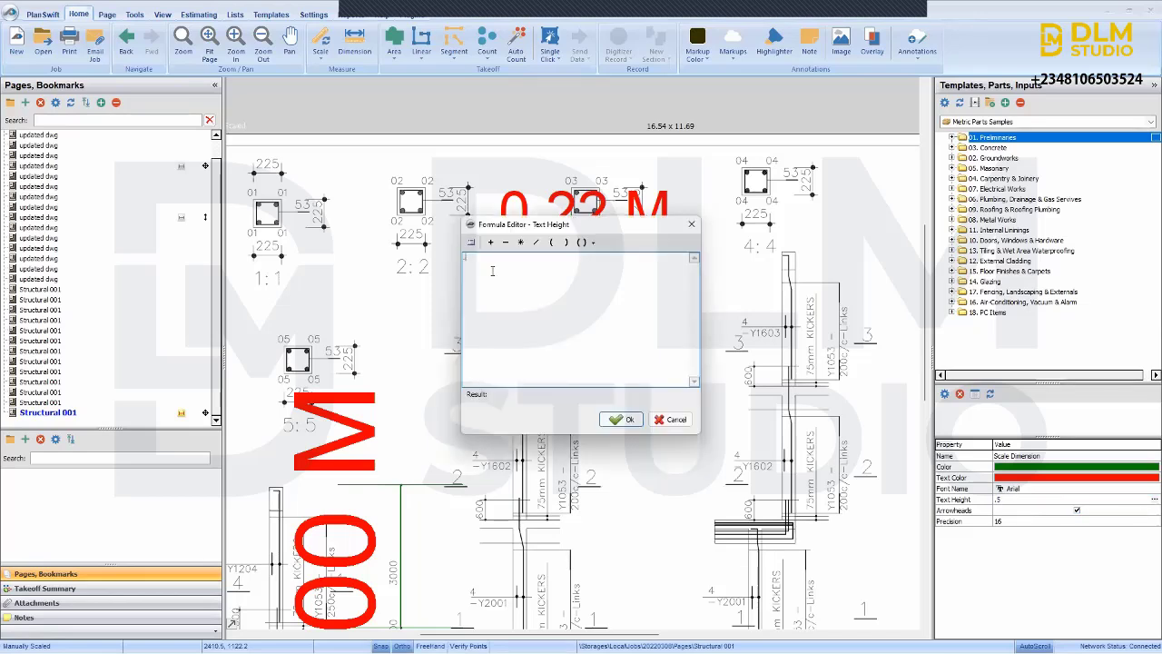
{"action": "left_click", "coordinate": [625, 420]}
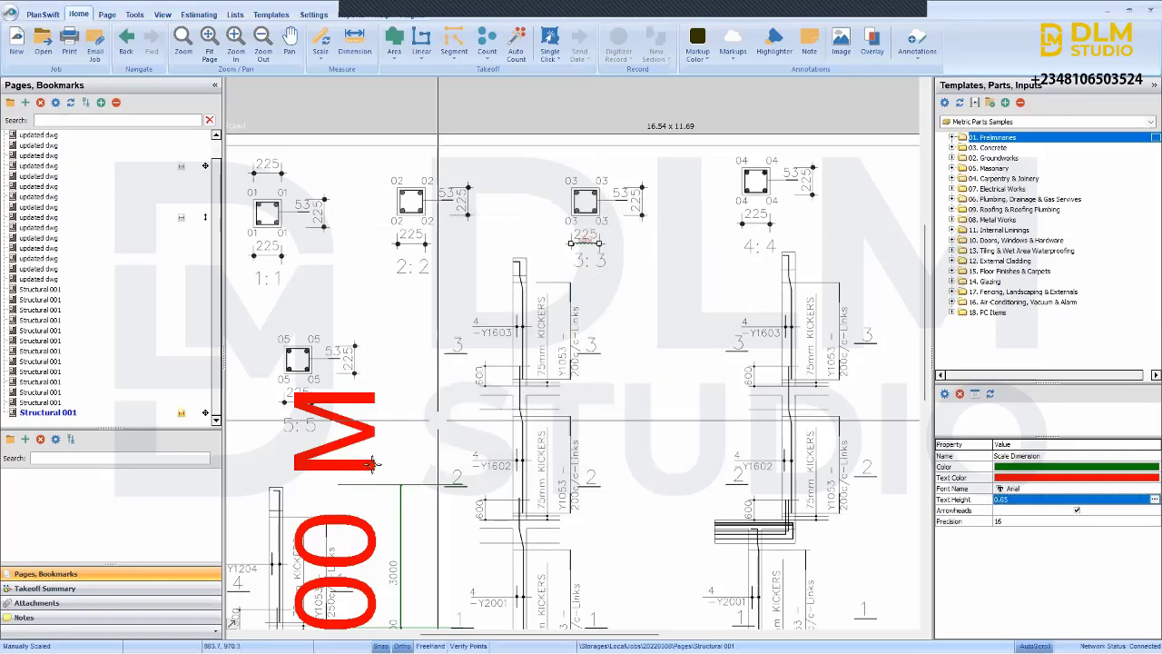
- Reduce the text height of the vertical 3 m scale dimension beside Column 1
{"action": "scroll", "coordinate": [396, 502], "scroll_direction": "down", "scroll_amount": 2}
{"action": "left_click", "coordinate": [400, 498]}
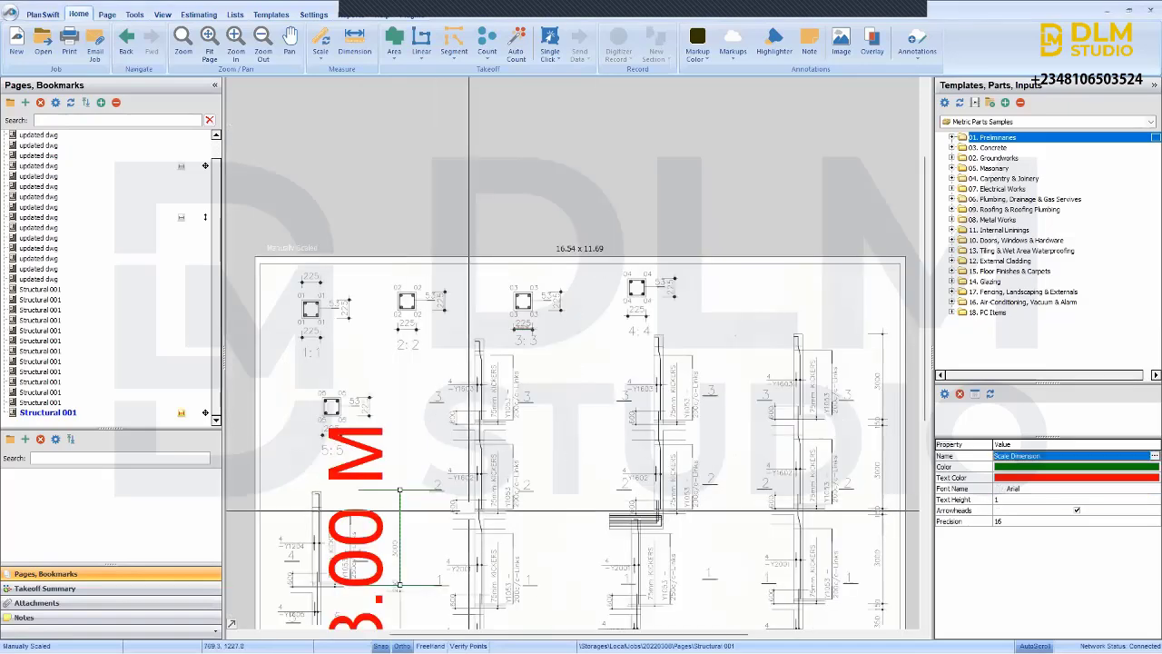
{"action": "left_click", "coordinate": [1068, 500]}
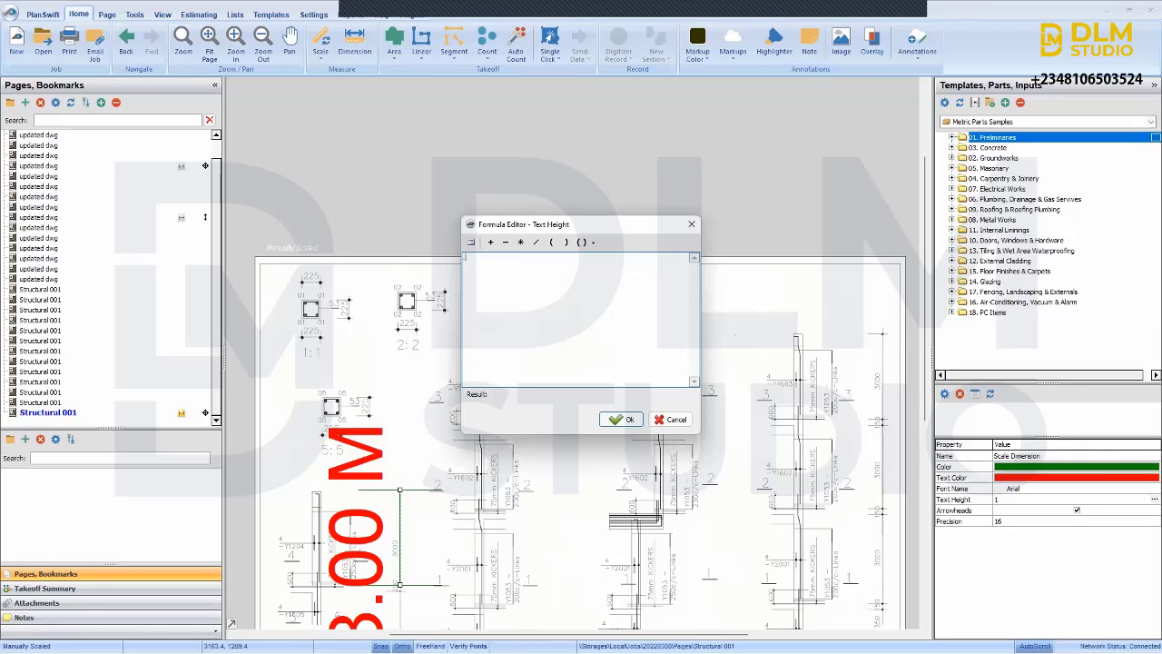
{"action": "left_click", "coordinate": [619, 419]}
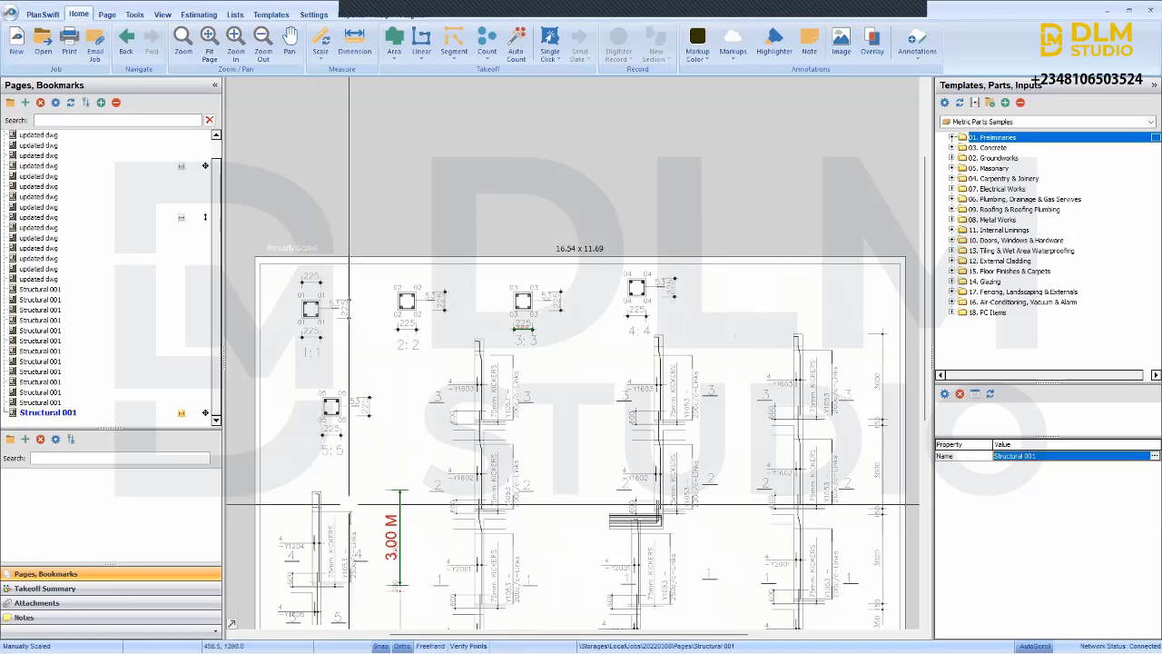
- Dimension the clear height of Column 3's middle storey, from the top of the stepped beam to the beam above
{"action": "left_click_drag", "start_coordinate": [329, 473], "coordinate": [386, 348]}
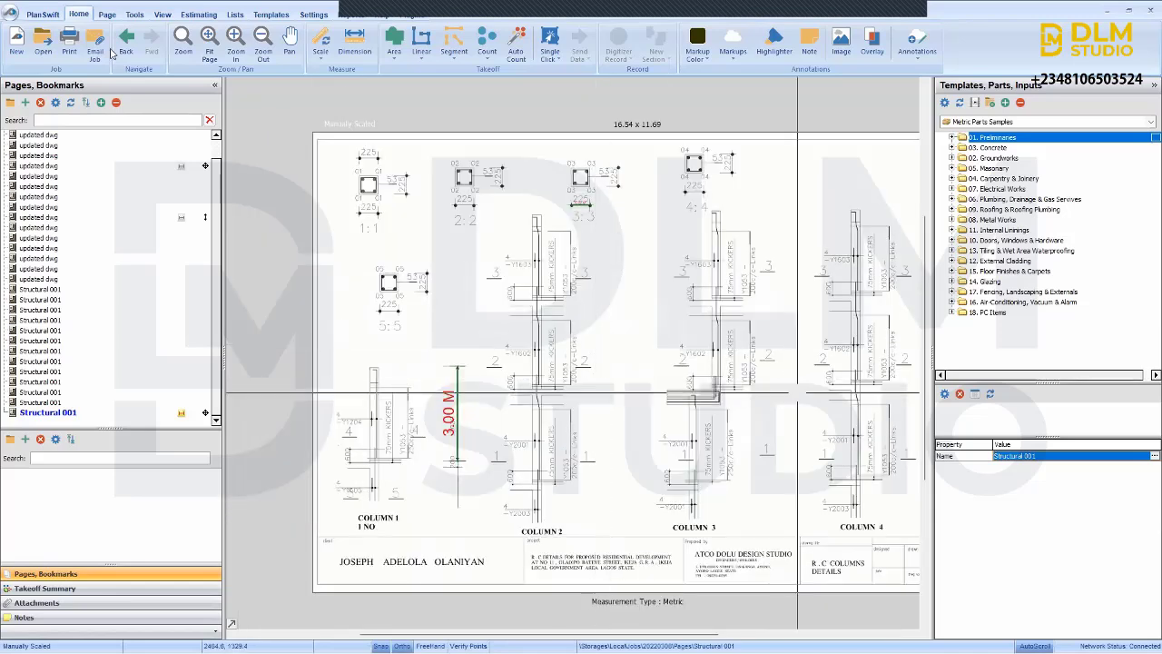
{"action": "left_click", "coordinate": [354, 41]}
{"action": "left_click", "coordinate": [711, 389]}
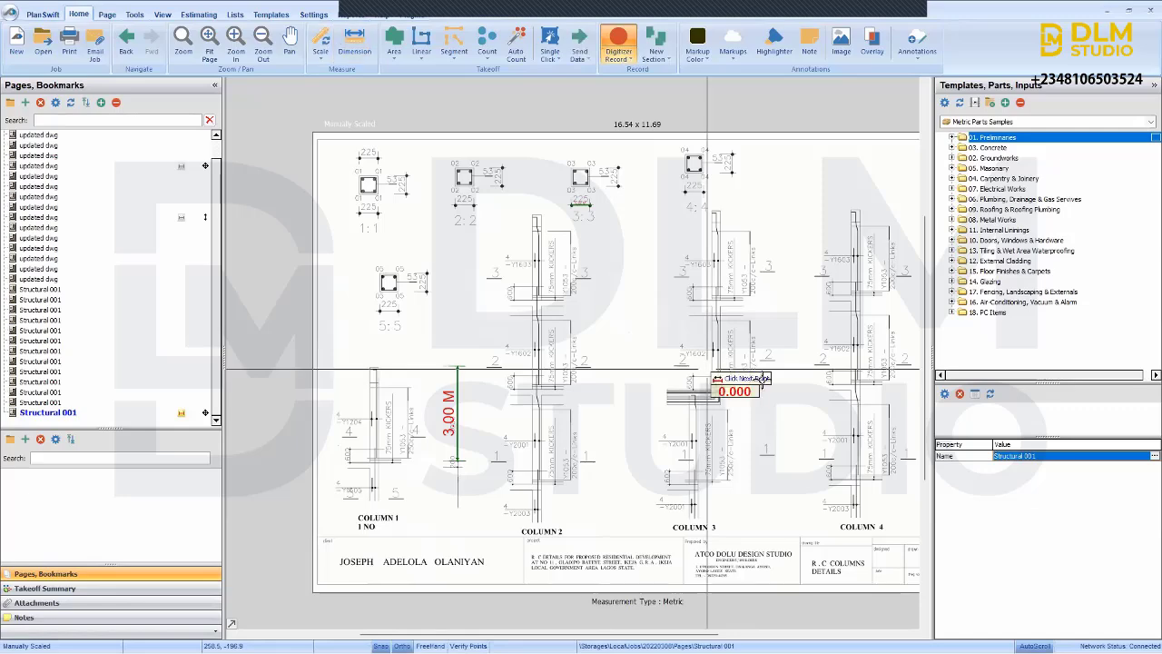
{"action": "scroll", "coordinate": [726, 389], "scroll_direction": "up", "scroll_amount": 3}
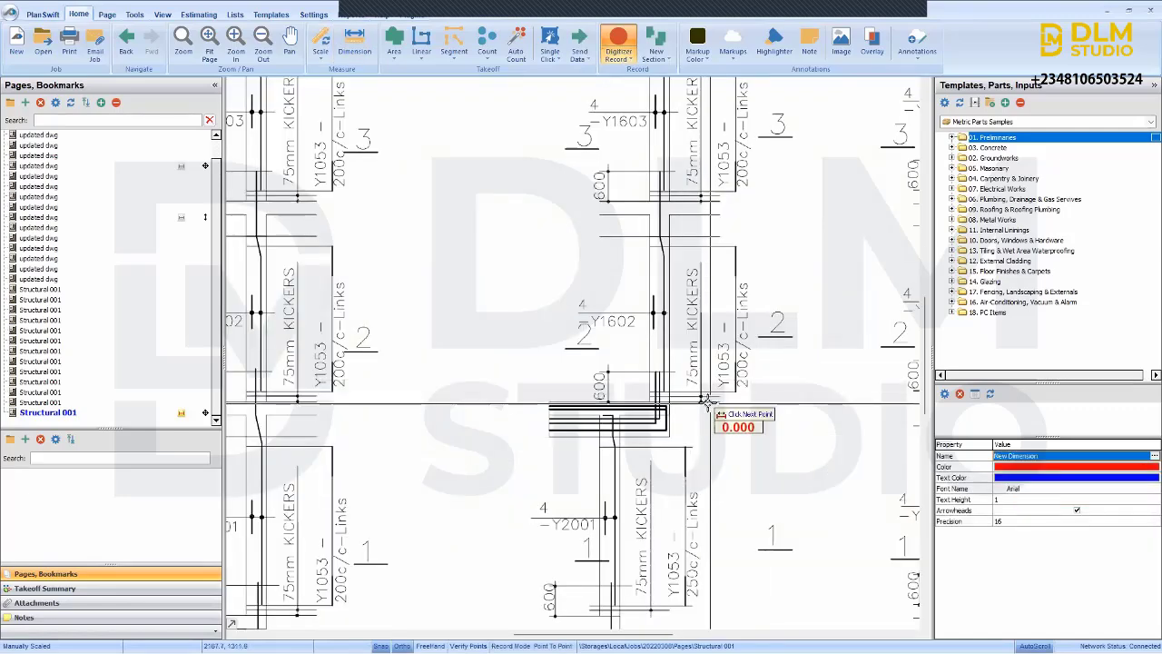
{"action": "left_click_drag", "start_coordinate": [707, 402], "coordinate": [698, 402]}
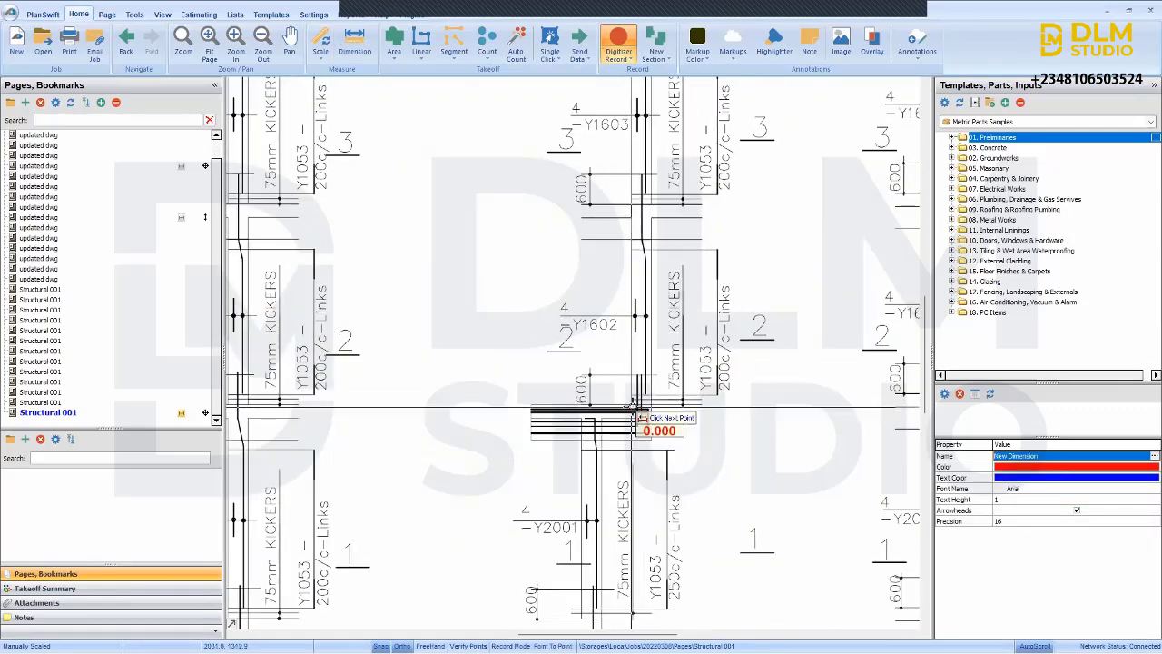
{"action": "scroll", "coordinate": [635, 400], "scroll_direction": "up", "scroll_amount": 3}
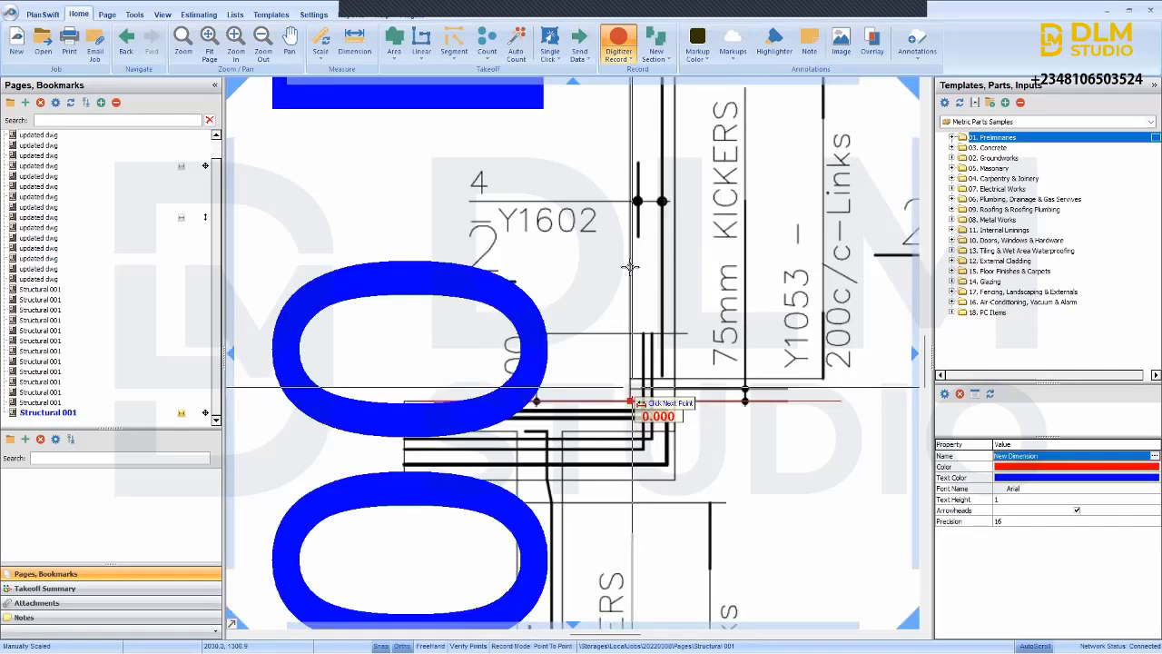
{"action": "scroll", "coordinate": [635, 397], "scroll_direction": "down", "scroll_amount": 4}
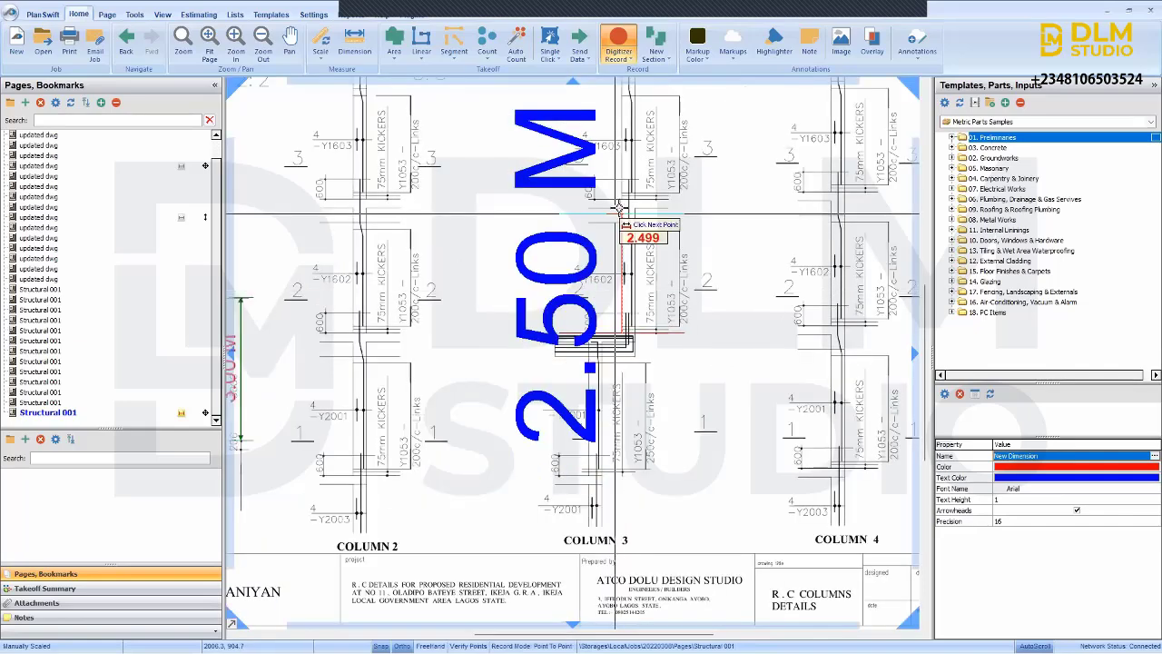
{"action": "scroll", "coordinate": [619, 208], "scroll_direction": "up", "scroll_amount": 4}
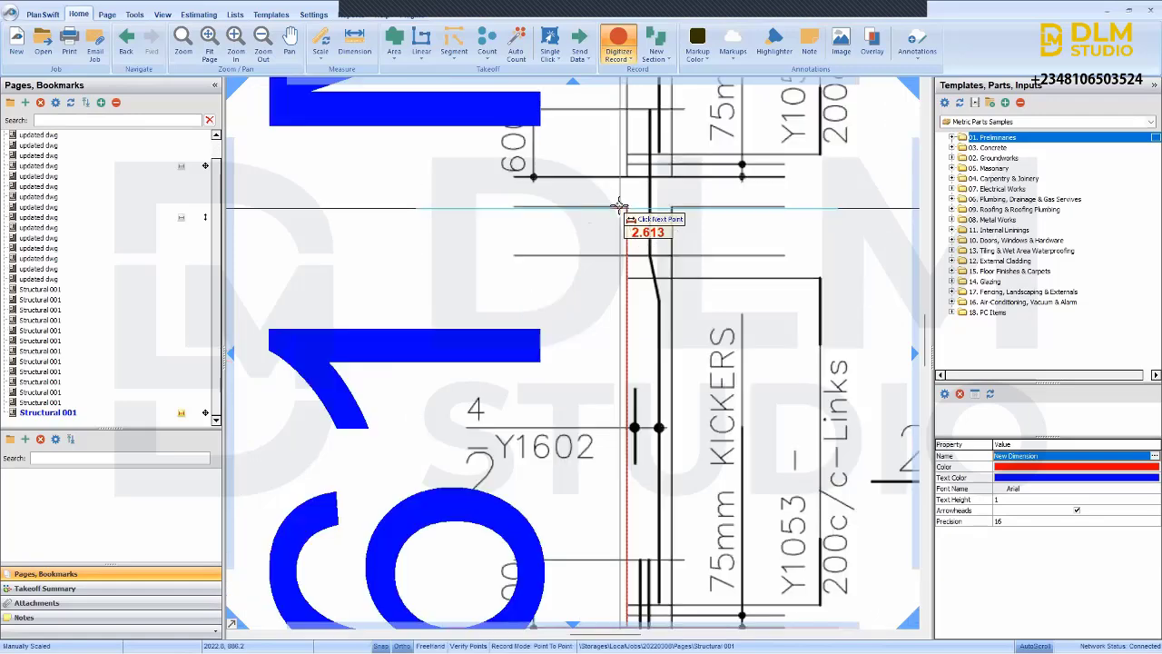
{"action": "left_click", "coordinate": [619, 208]}
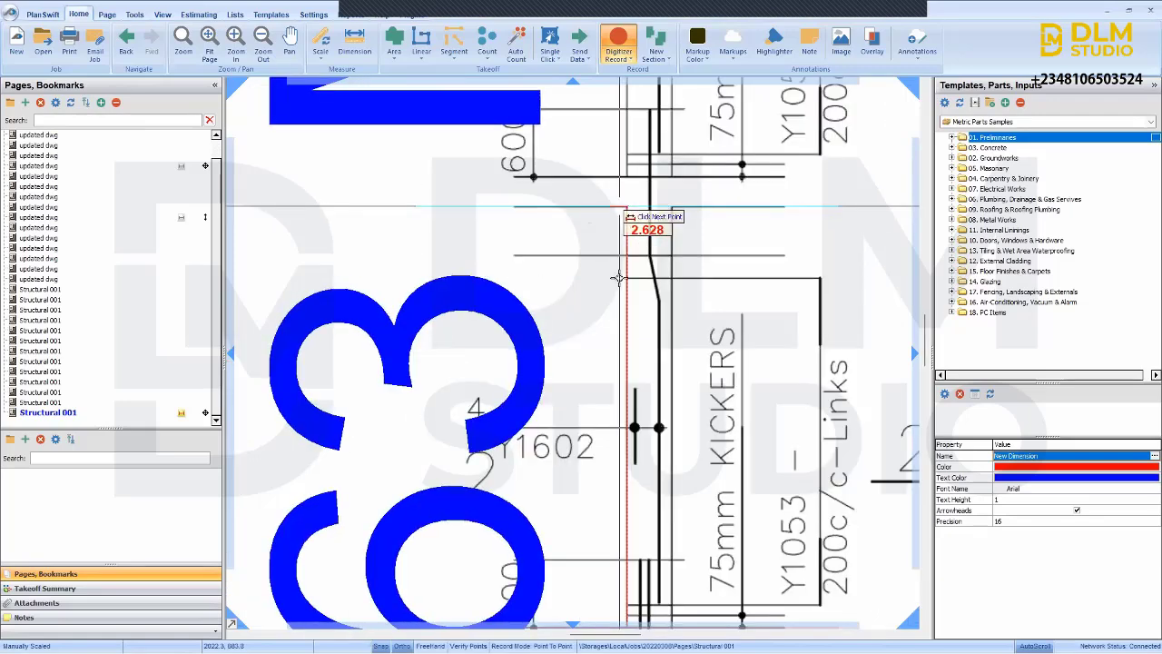
{"action": "scroll", "coordinate": [643, 344], "scroll_direction": "down", "scroll_amount": 4}
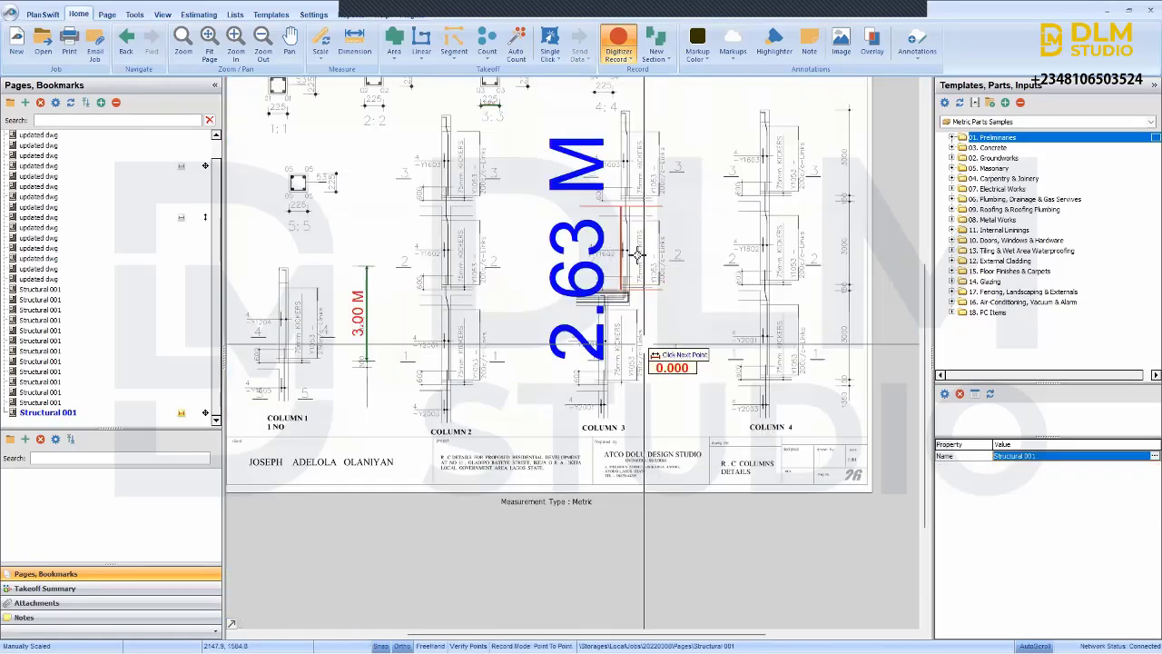
- Dimension the clear height of Column 2's lowest storey, from its base line up to the beam above
{"action": "left_click", "coordinate": [353, 46]}
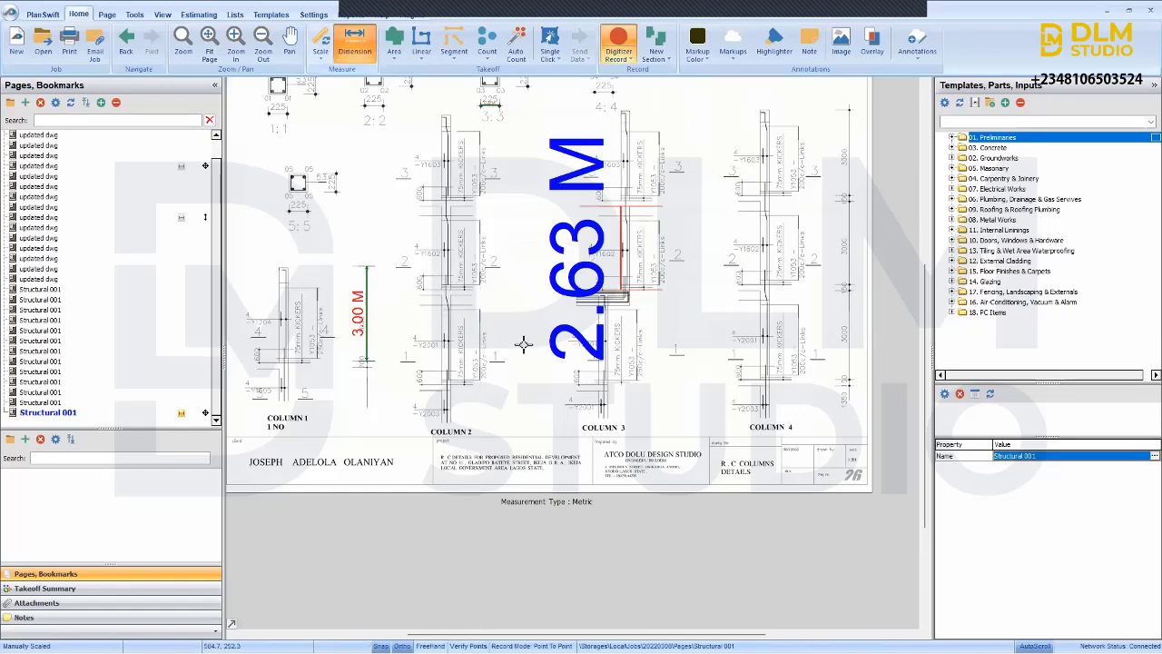
{"action": "scroll", "coordinate": [448, 294], "scroll_direction": "up", "scroll_amount": 3}
{"action": "scroll", "coordinate": [495, 361], "scroll_direction": "down", "scroll_amount": 1}
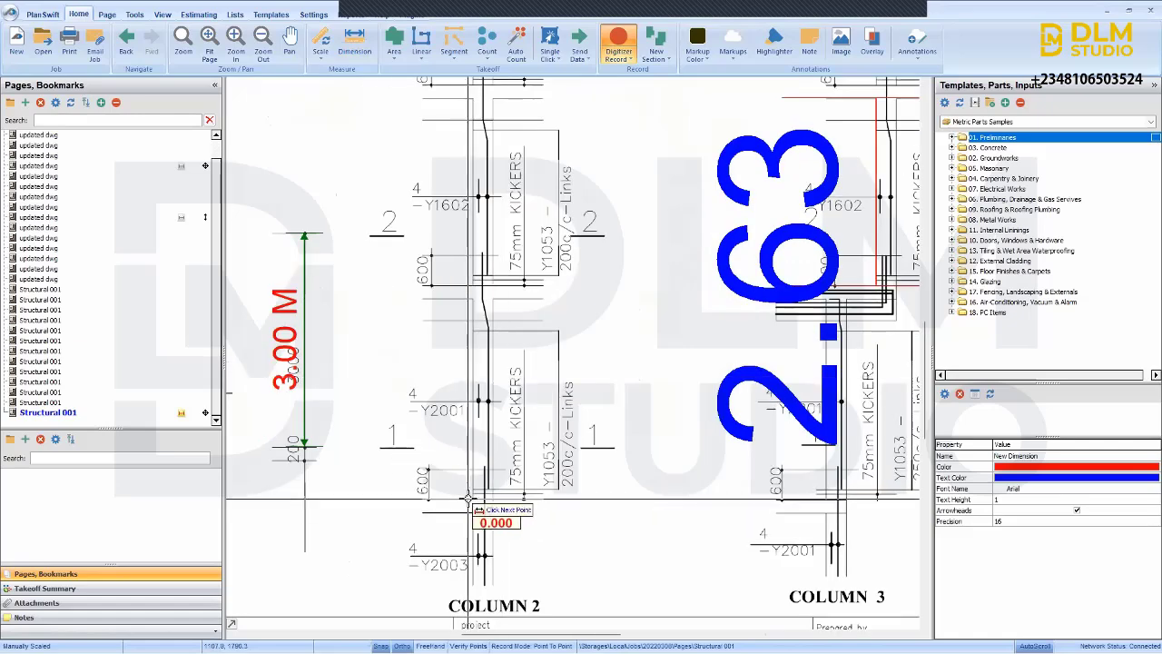
{"action": "left_click", "coordinate": [468, 498]}
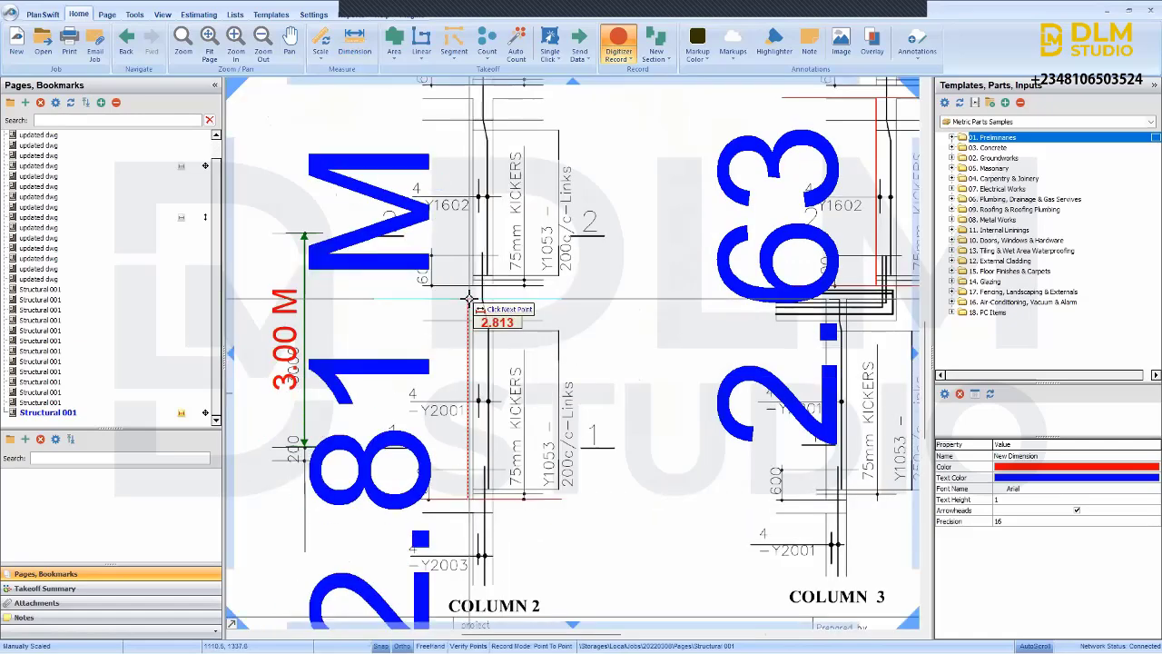
{"action": "left_click", "coordinate": [469, 298]}
{"action": "scroll", "coordinate": [470, 298], "scroll_direction": "down", "scroll_amount": 2}
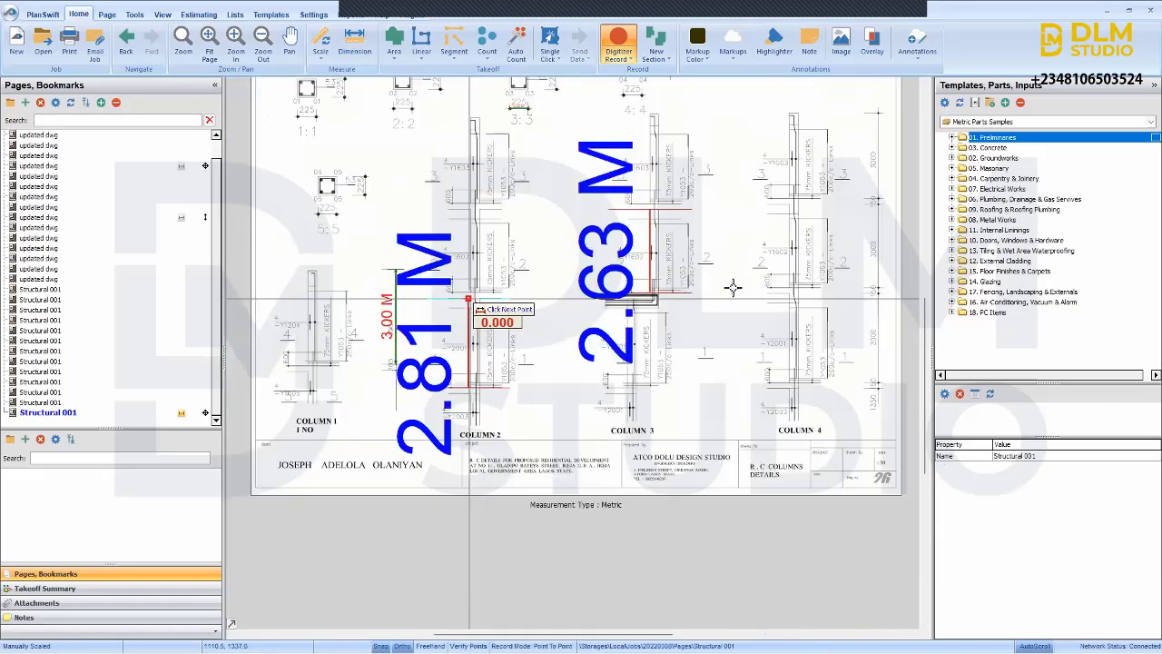
- Dimension the clear height of Column 3's lowest storey, from its base line up to the underside of the stepped beam
{"action": "scroll", "coordinate": [658, 373], "scroll_direction": "up", "scroll_amount": 2}
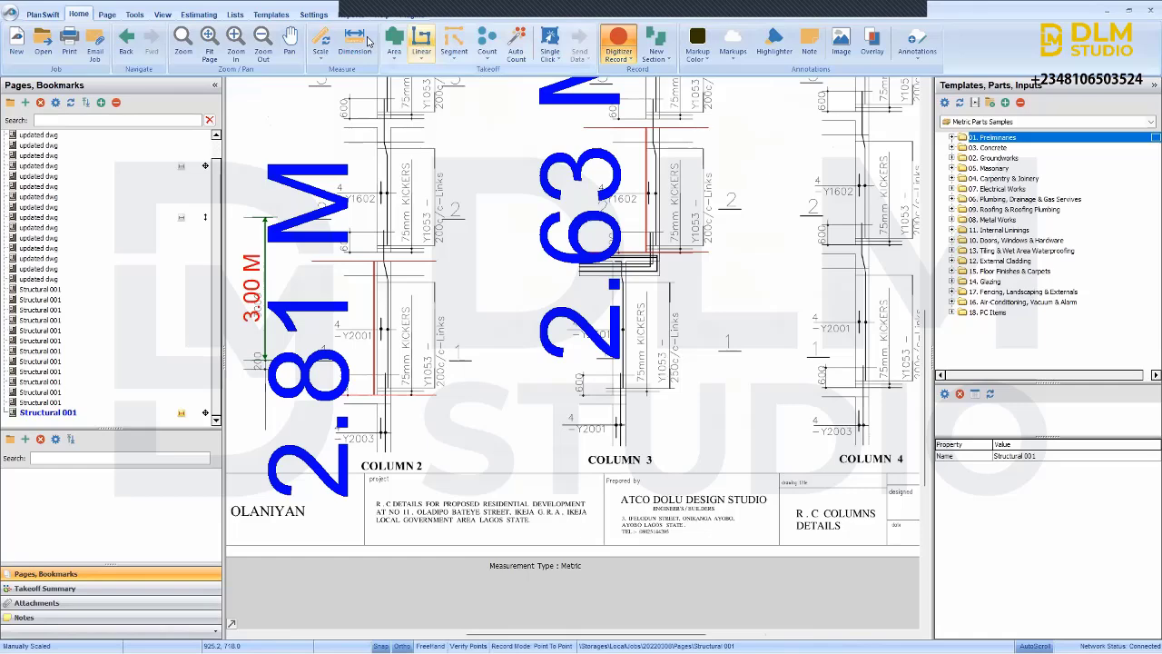
{"action": "left_click", "coordinate": [614, 395]}
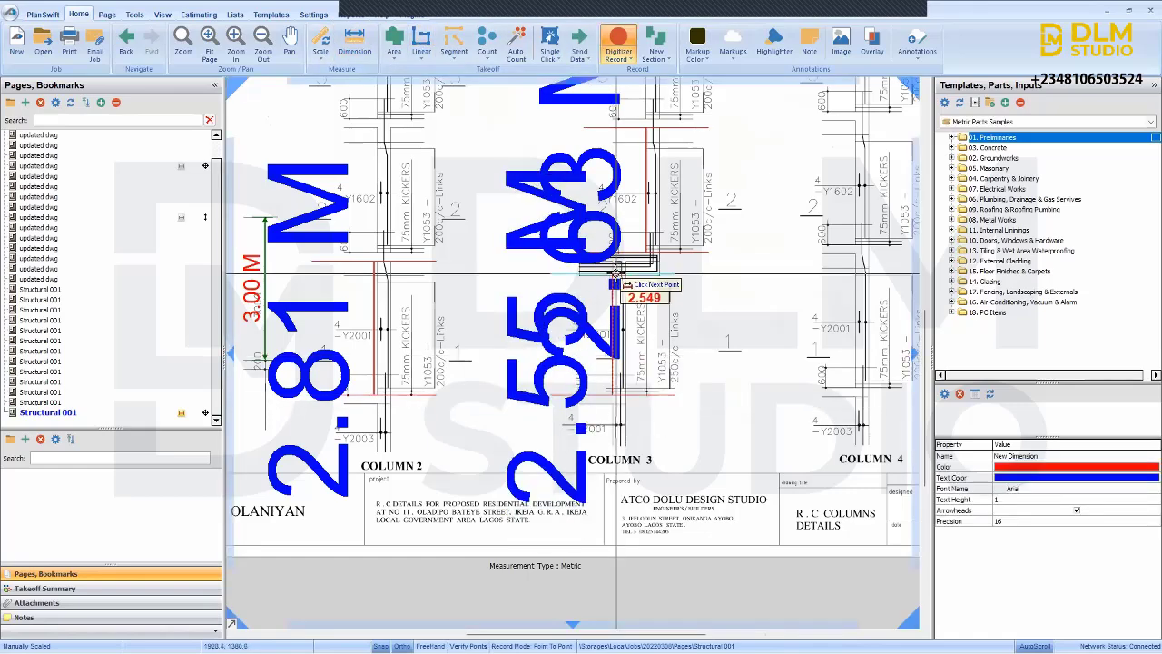
{"action": "scroll", "coordinate": [615, 275], "scroll_direction": "up", "scroll_amount": 3}
{"action": "scroll", "coordinate": [614, 274], "scroll_direction": "down", "scroll_amount": 1}
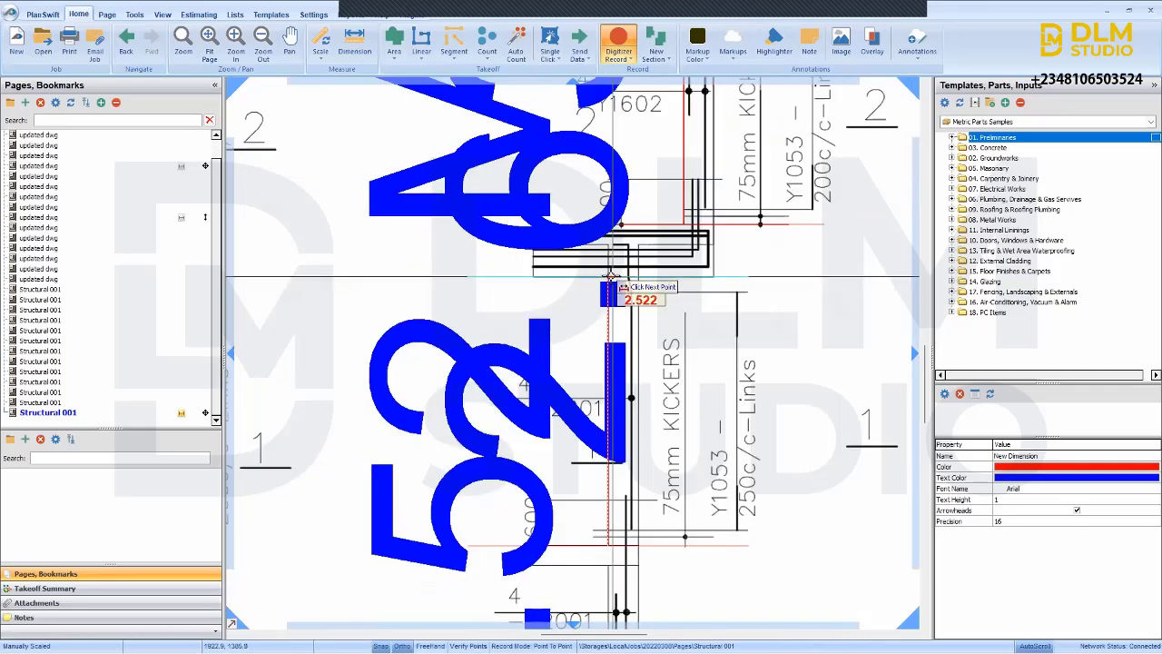
{"action": "scroll", "coordinate": [608, 275], "scroll_direction": "down", "scroll_amount": 2}
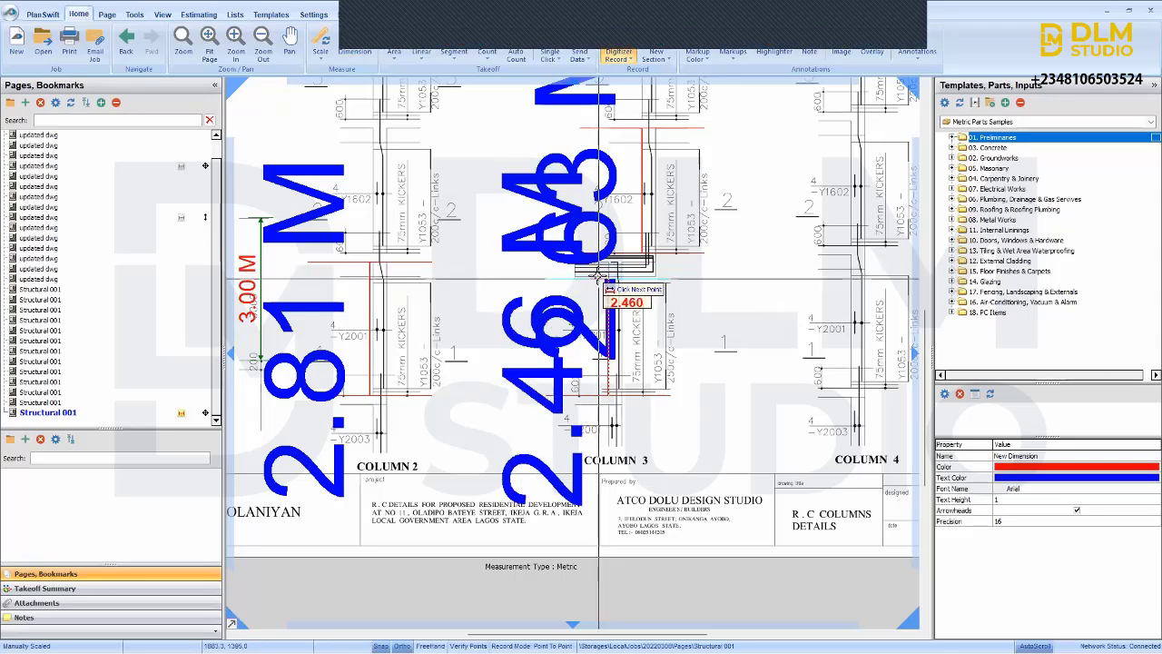
{"action": "scroll", "coordinate": [596, 276], "scroll_direction": "up", "scroll_amount": 4}
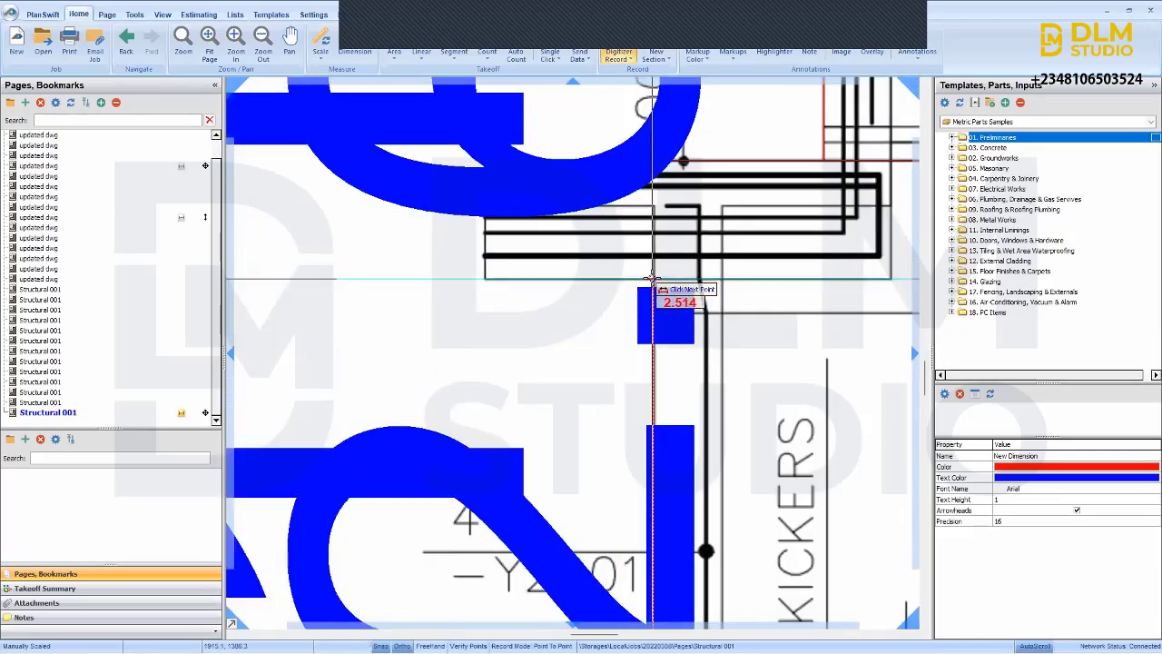
{"action": "left_click", "coordinate": [652, 277]}
{"action": "scroll", "coordinate": [652, 278], "scroll_direction": "down", "scroll_amount": 3}
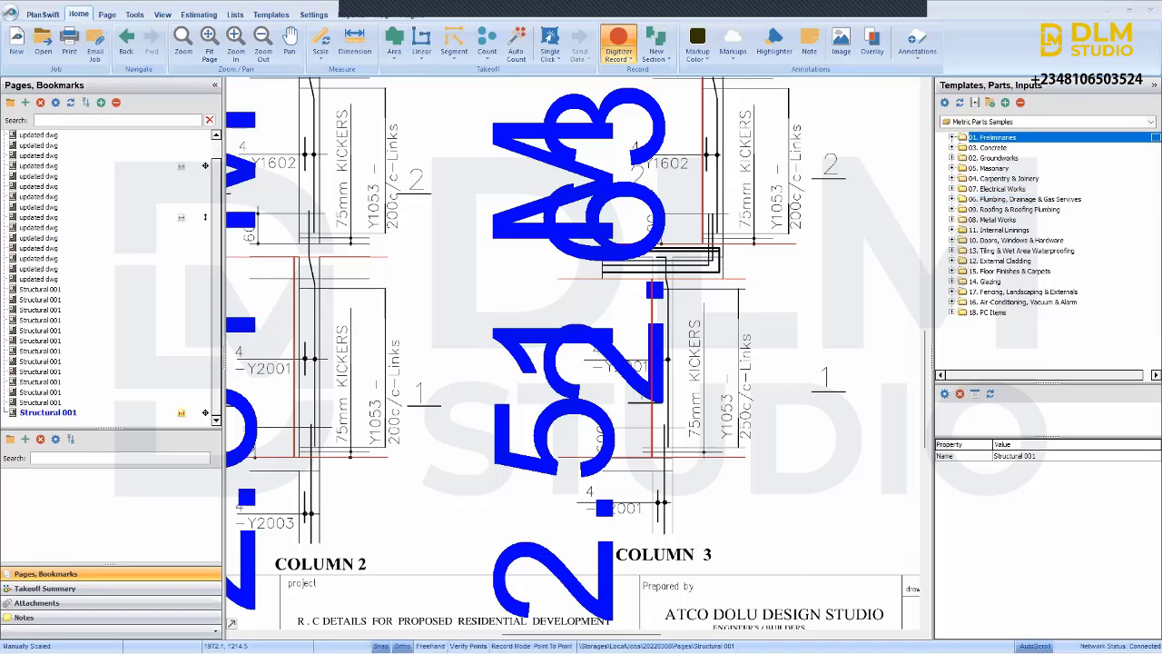
- Dimension the clear height of Column 4's middle storey between the two beams and finish dimensioning
{"action": "scroll", "coordinate": [640, 277], "scroll_direction": "down", "scroll_amount": 2}
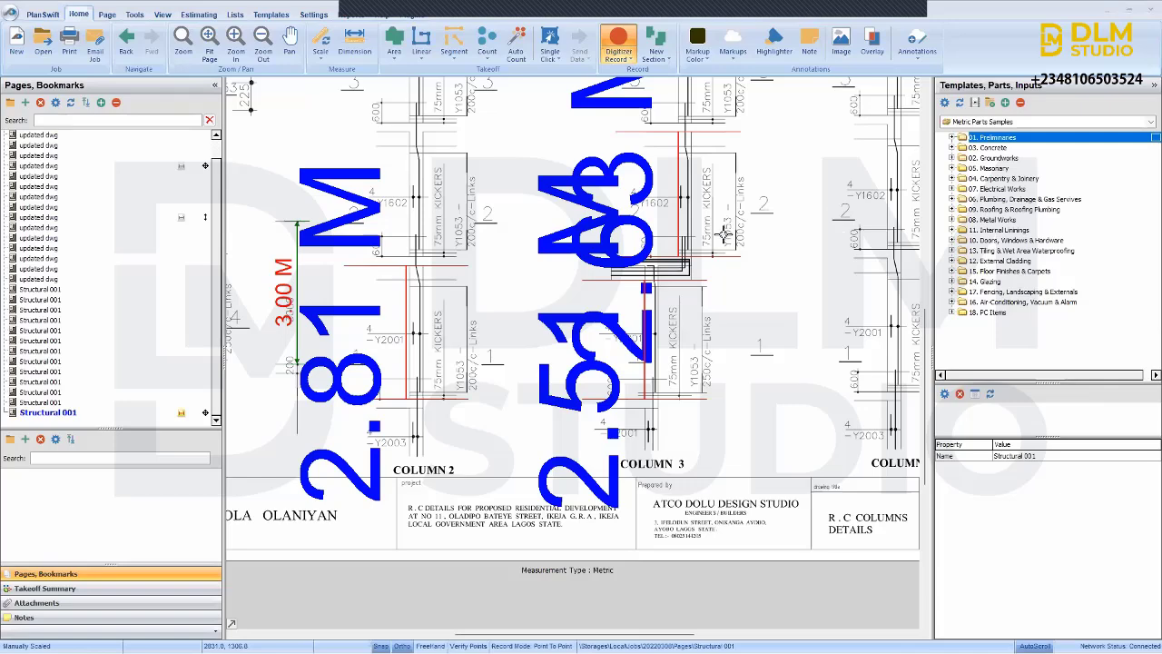
{"action": "scroll", "coordinate": [590, 243], "scroll_direction": "down", "scroll_amount": 2}
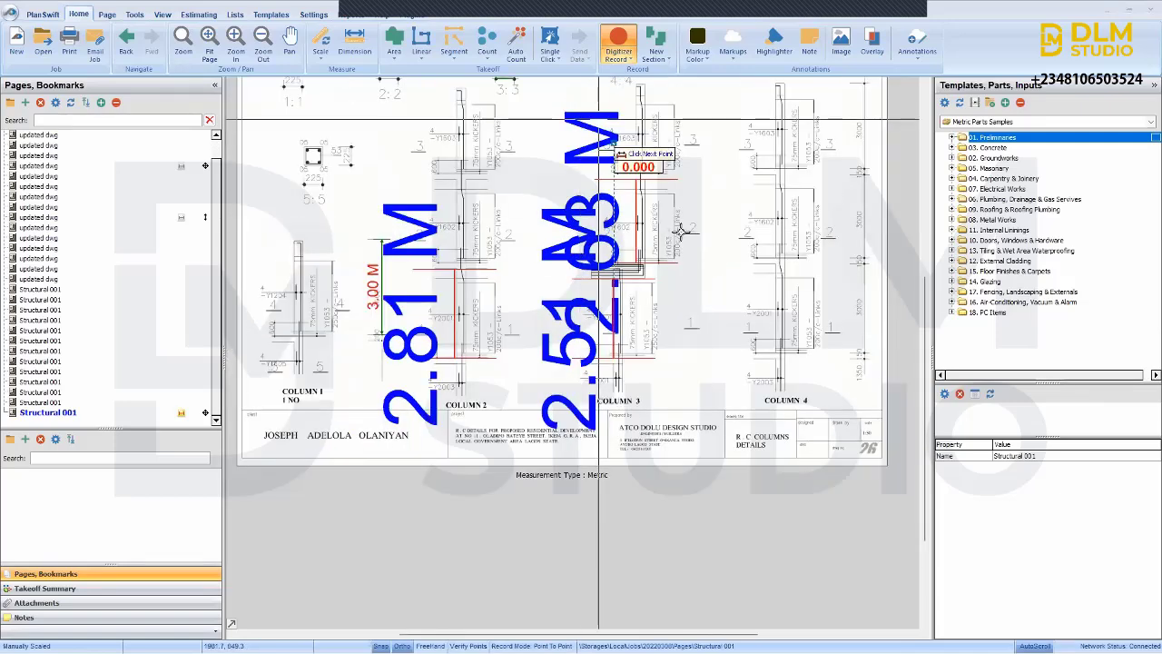
{"action": "scroll", "coordinate": [768, 284], "scroll_direction": "up", "scroll_amount": 3}
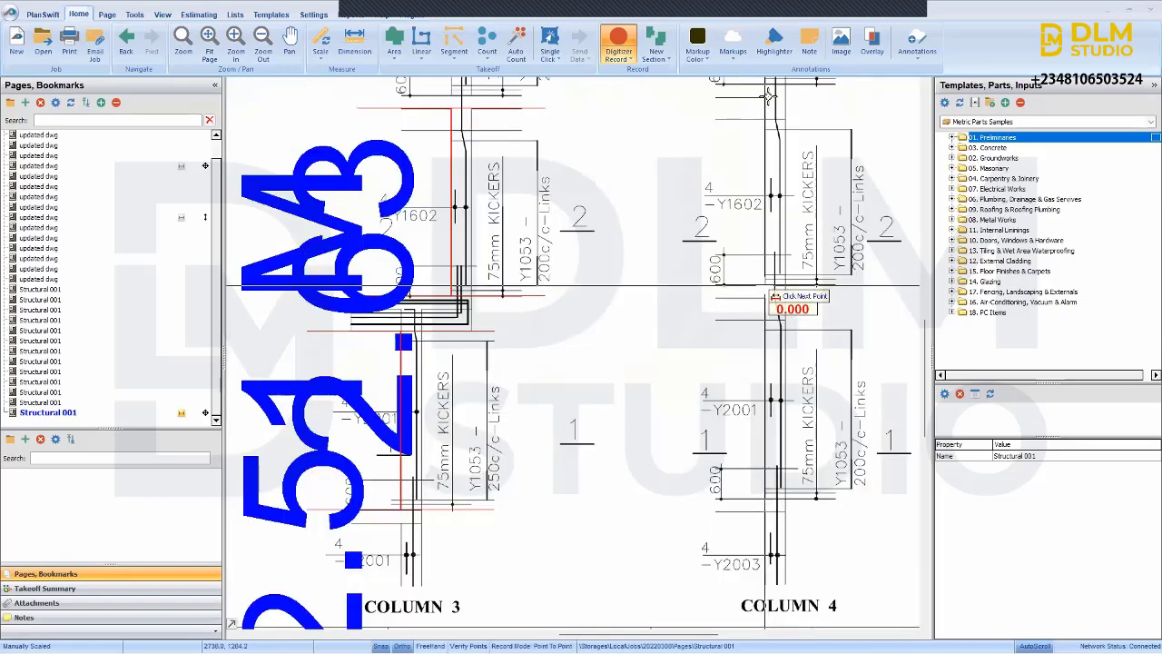
{"action": "left_click", "coordinate": [768, 96]}
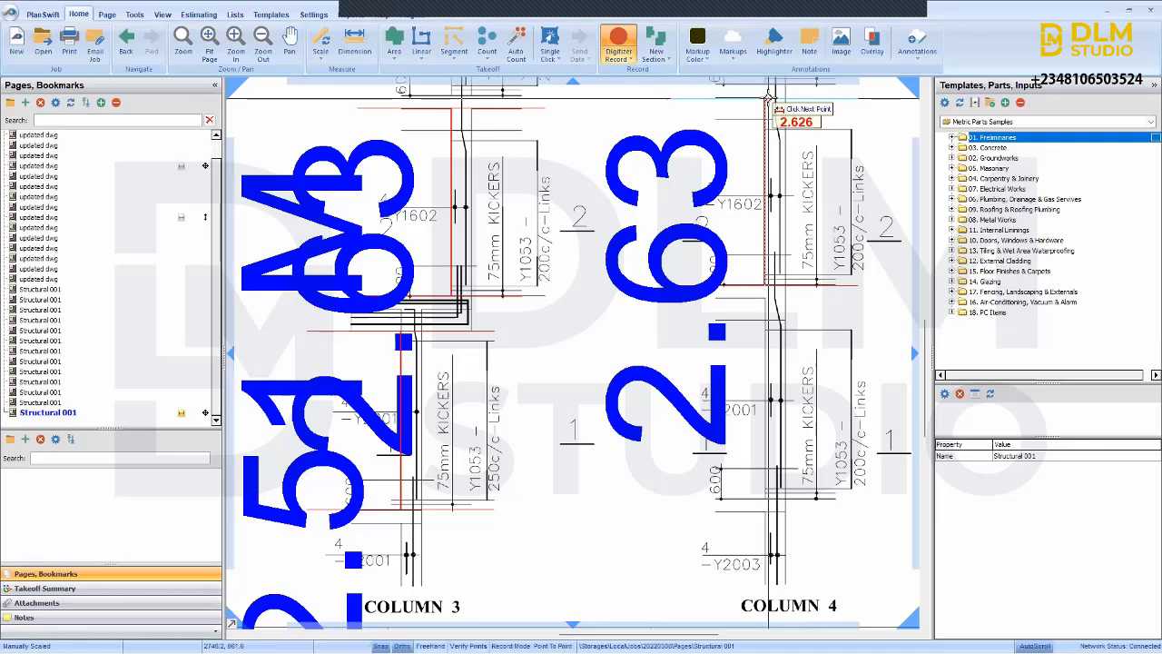
{"action": "left_click", "coordinate": [767, 97]}
{"action": "scroll", "coordinate": [485, 213], "scroll_direction": "down", "scroll_amount": 2}
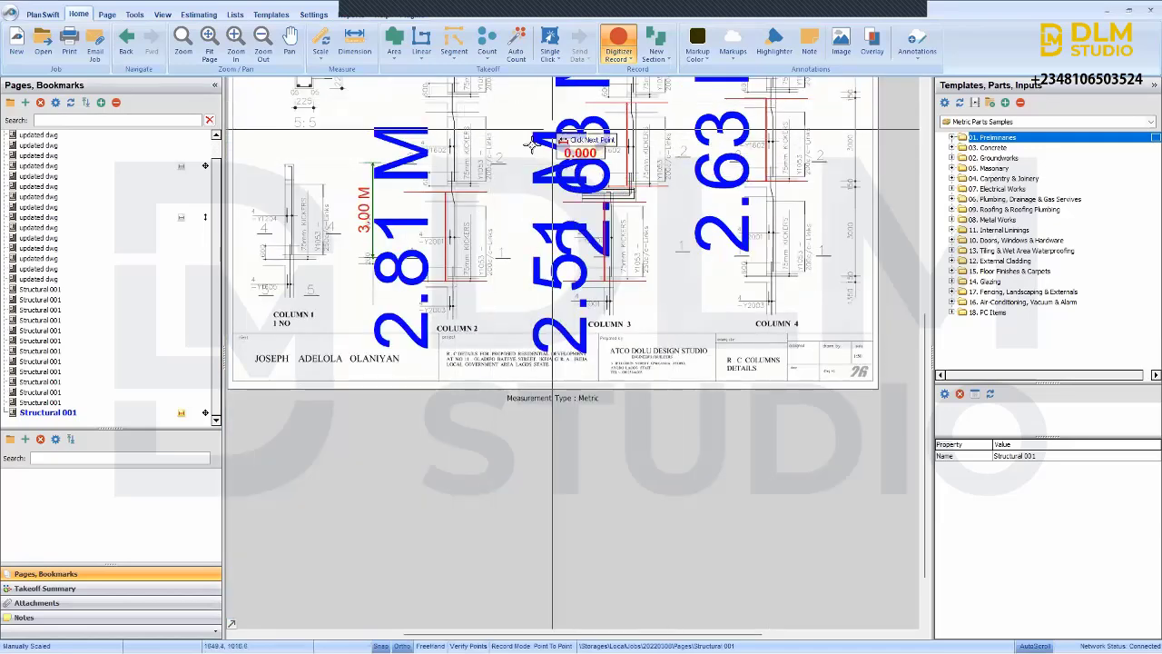
{"action": "key", "text": "Escape"}
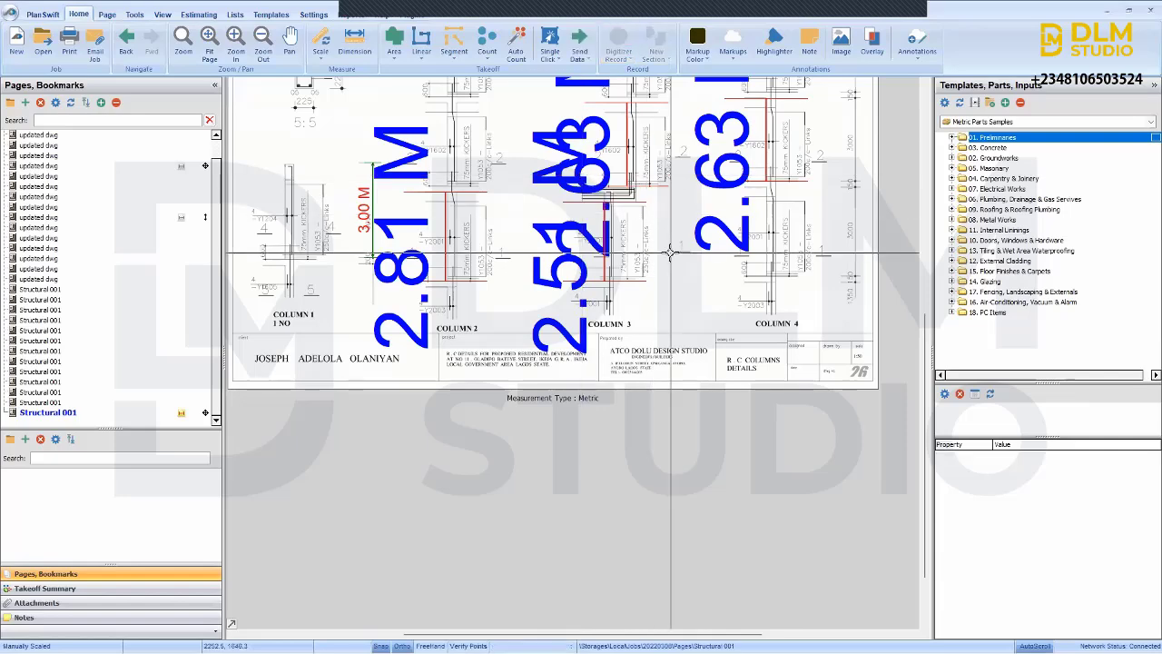
- Adjust all dimensions on the column details page to a text height of 0.2
{"action": "scroll", "coordinate": [742, 238], "scroll_direction": "up", "scroll_amount": 3}
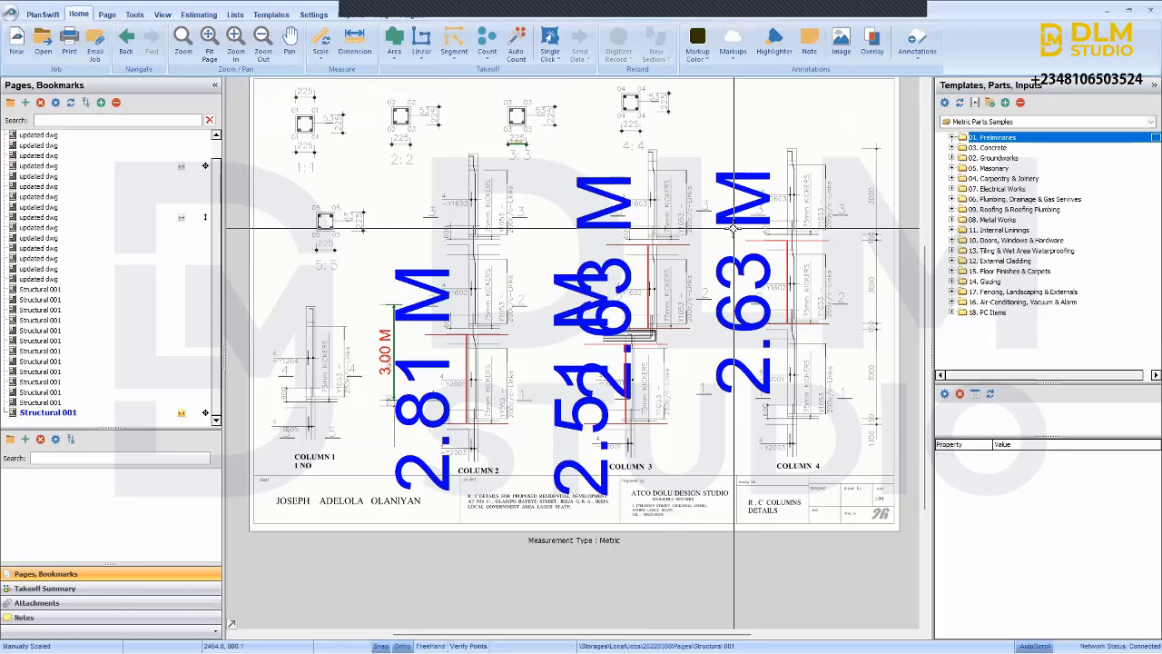
{"action": "left_click", "coordinate": [160, 15]}
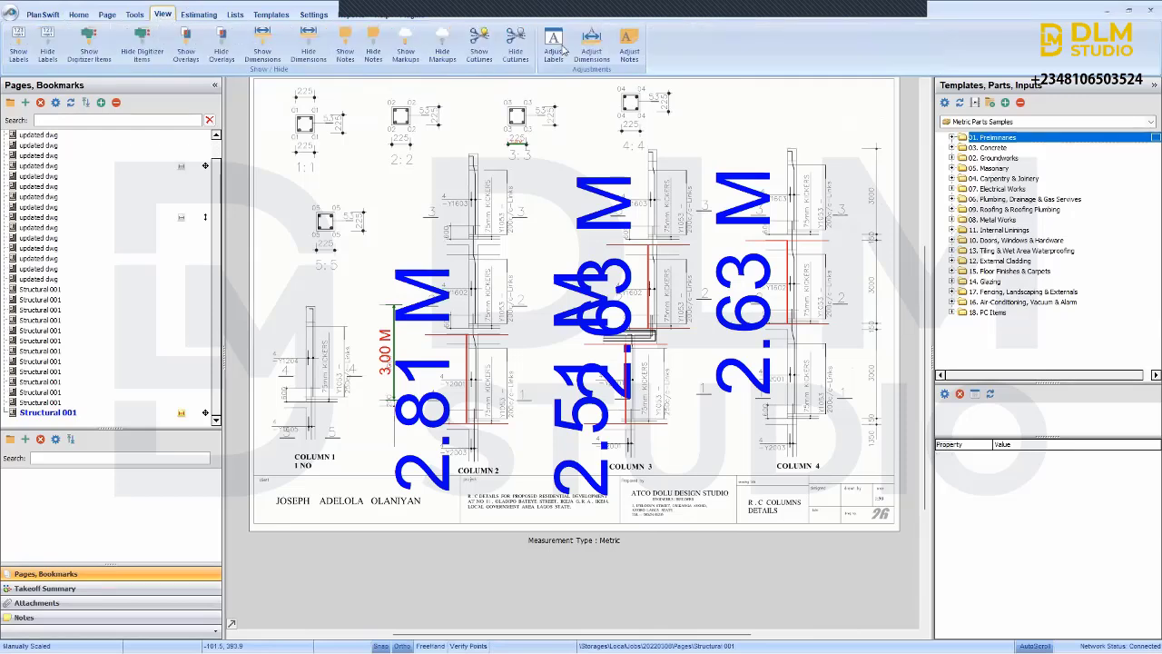
{"action": "left_click", "coordinate": [592, 49]}
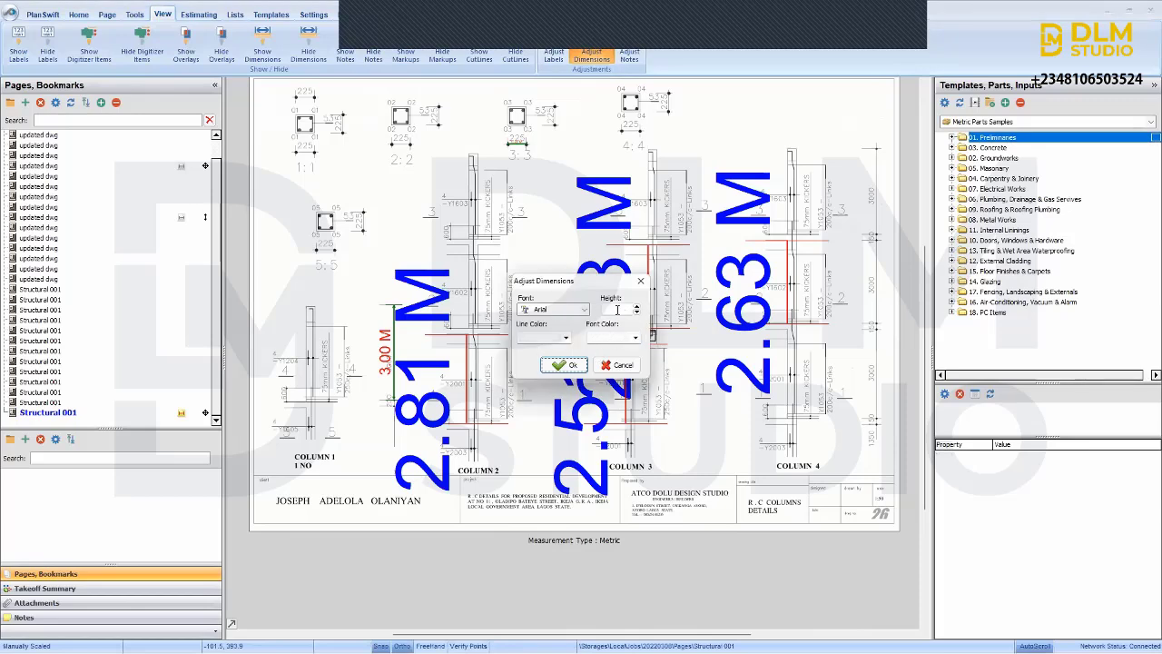
{"action": "left_click", "coordinate": [617, 310]}
{"action": "type", "text": "1"}
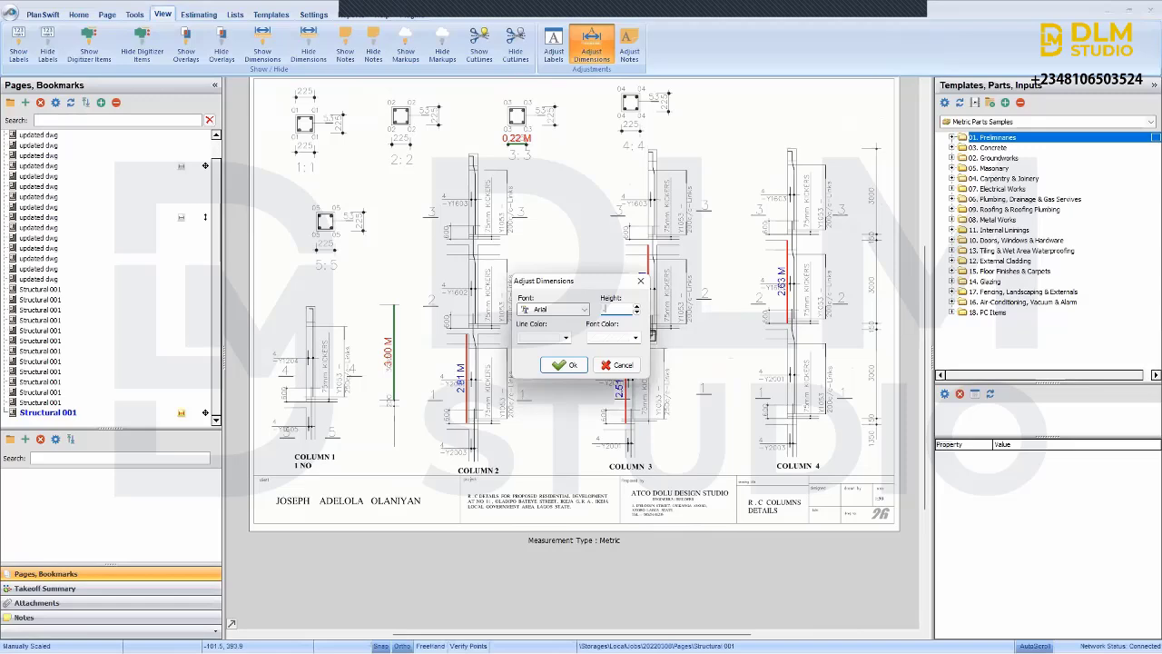
{"action": "key", "text": "BackSpace"}
{"action": "type", "text": "2"}
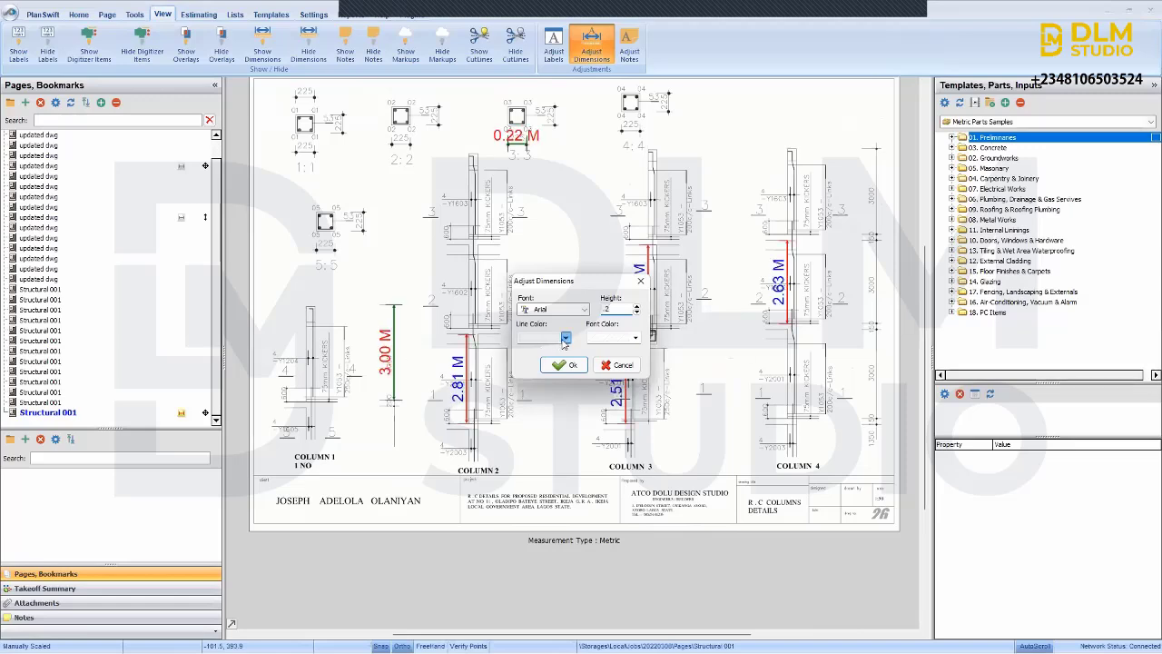
- Set the line color of all the page's dimensions to black and their font color to dark red, and apply the adjustments
{"action": "left_click", "coordinate": [486, 357]}
{"action": "left_click", "coordinate": [635, 338]}
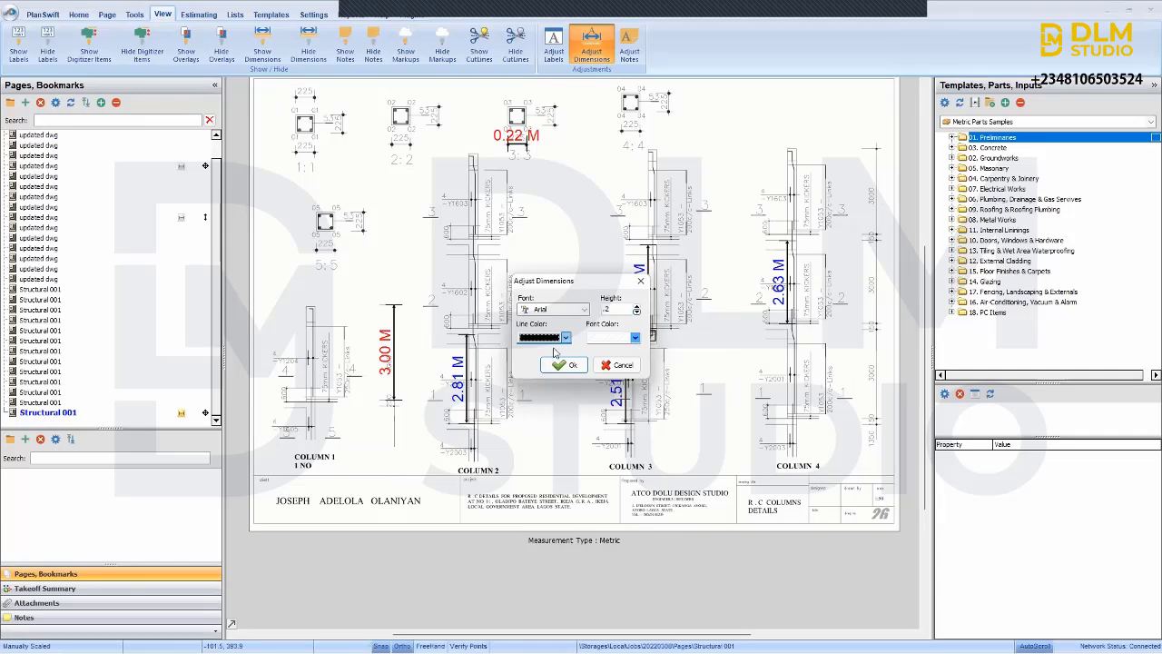
{"action": "left_click", "coordinate": [553, 354]}
{"action": "left_click", "coordinate": [637, 339]}
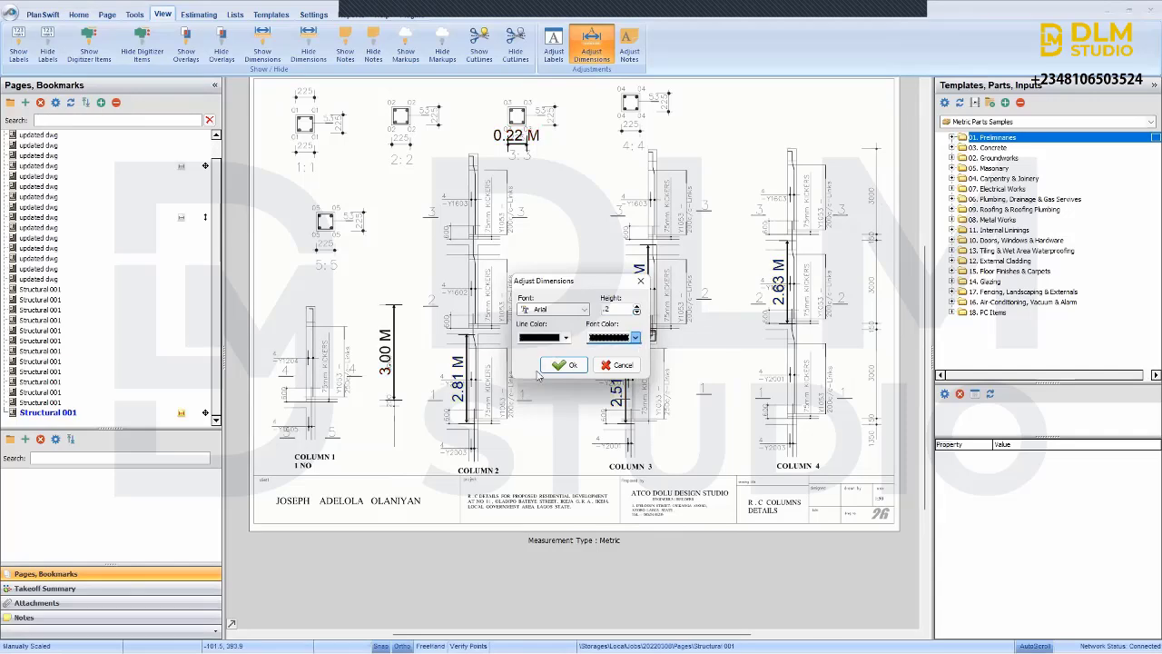
{"action": "left_click", "coordinate": [564, 367]}
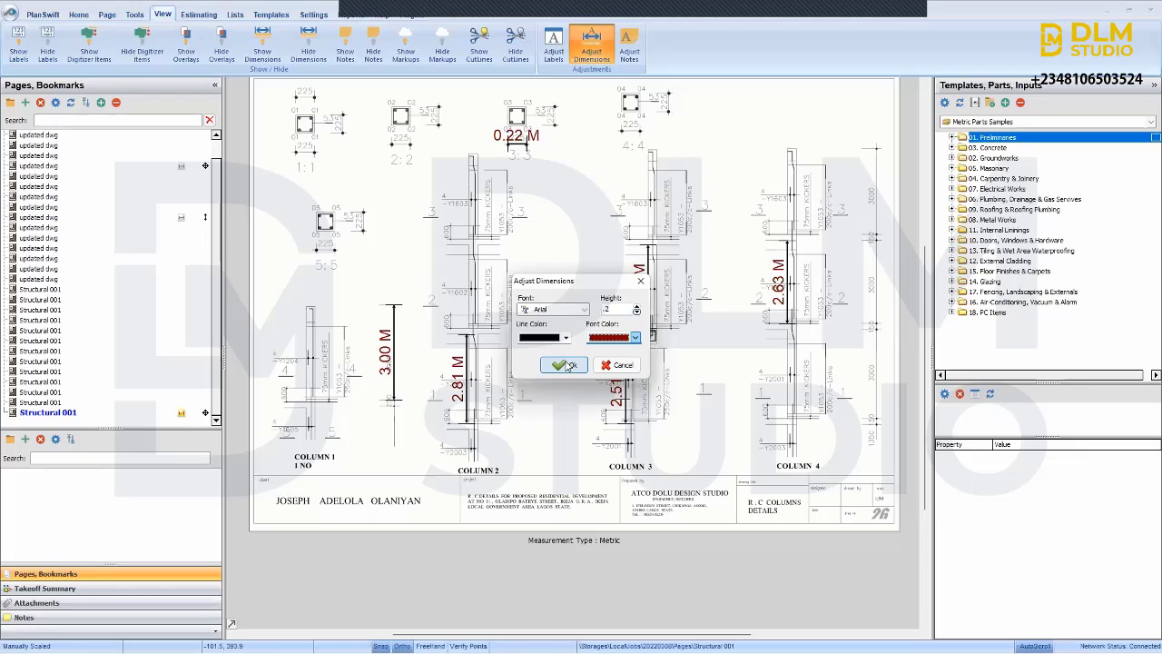
{"action": "left_click", "coordinate": [565, 365]}
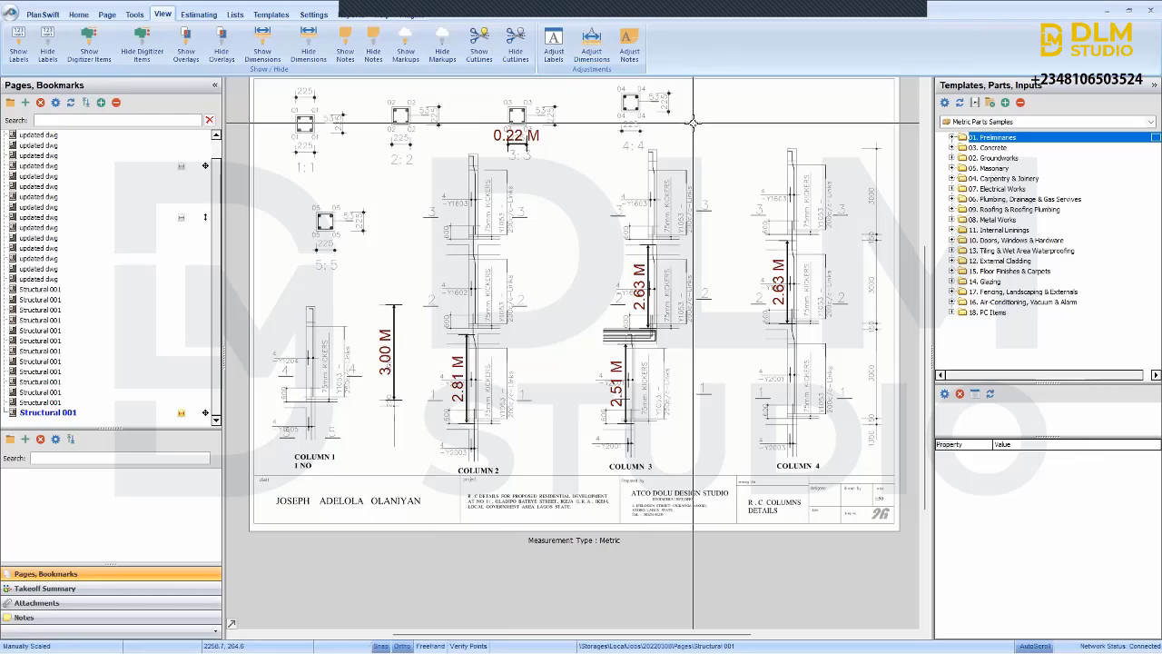
- Open the scaled Ground Floor Plan 02 page, sheet A102, from the job's pages
{"action": "left_click", "coordinate": [99, 382]}
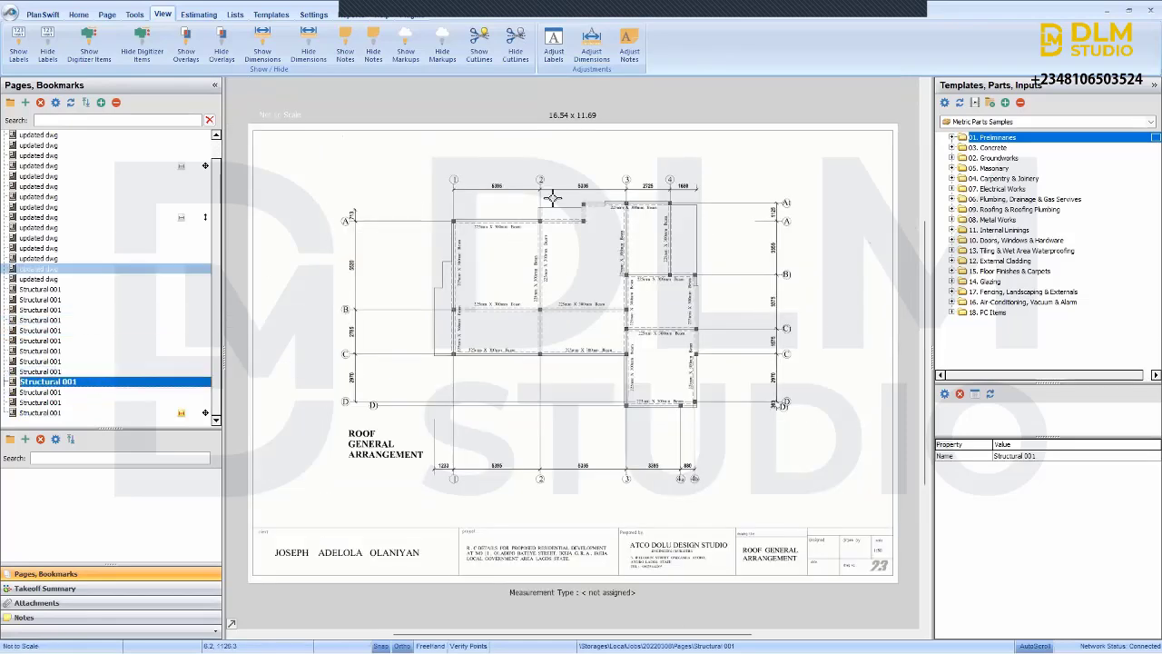
{"action": "scroll", "coordinate": [98, 191], "scroll_direction": "up", "scroll_amount": 2}
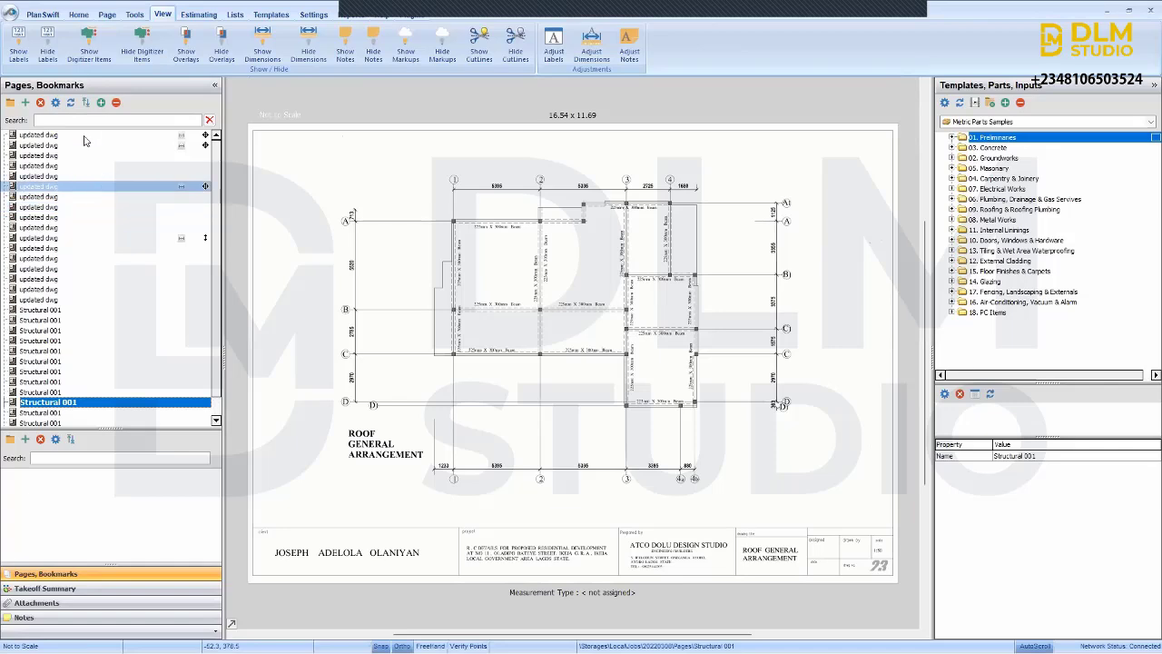
{"action": "left_click", "coordinate": [87, 145]}
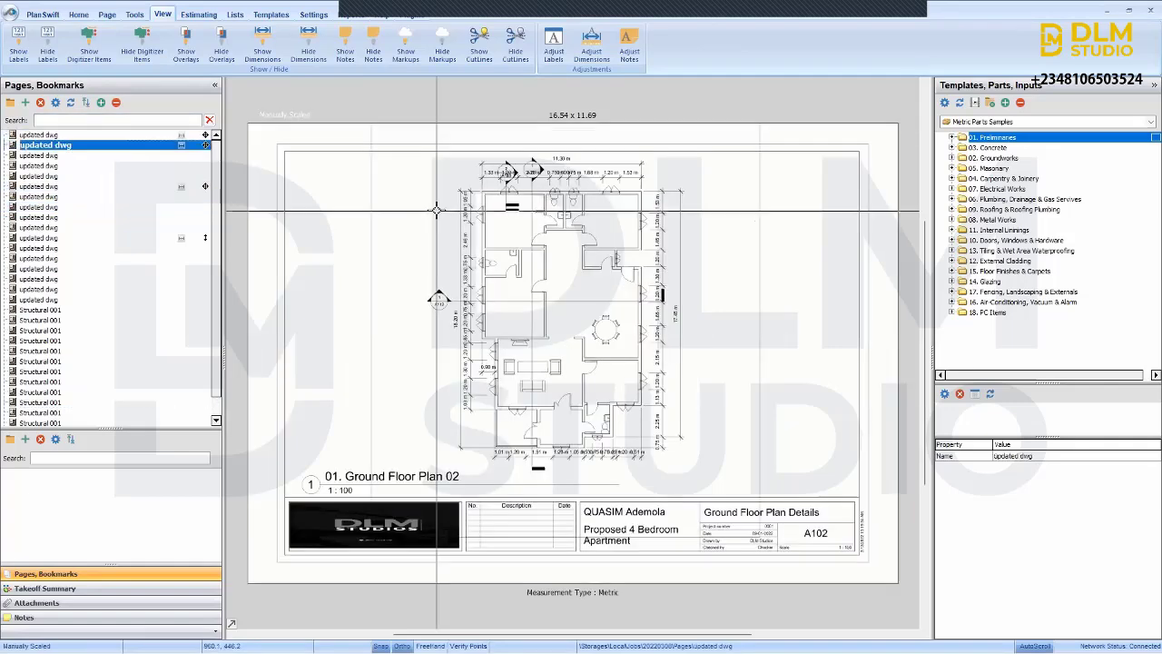
{"action": "left_click", "coordinate": [79, 16]}
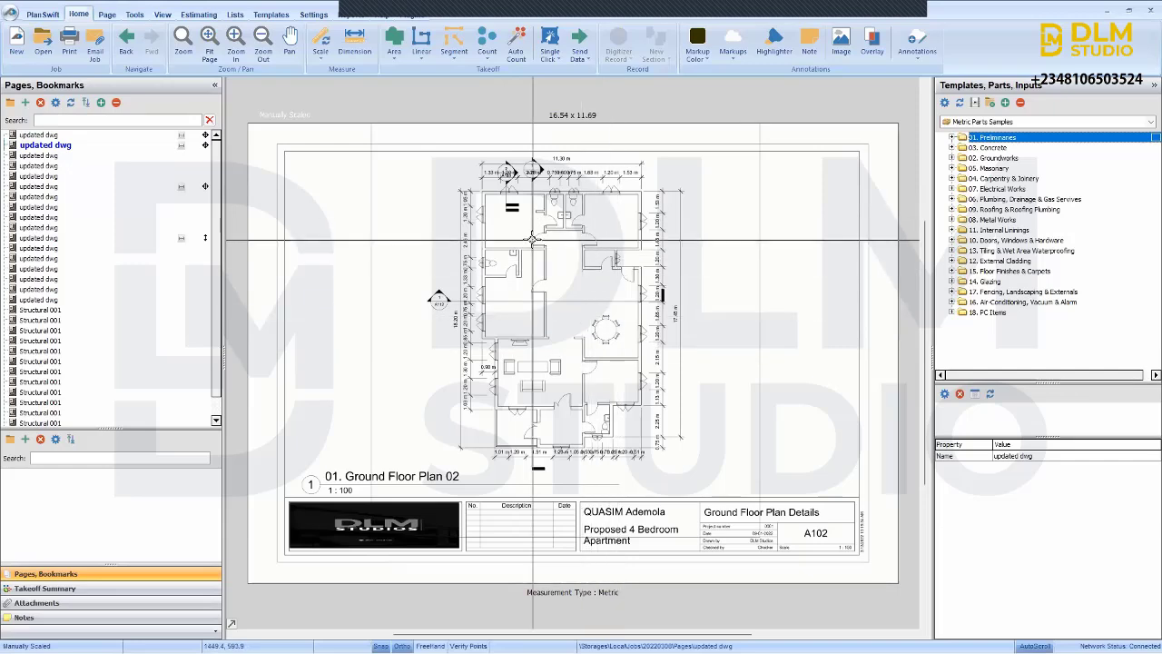
{"action": "left_click", "coordinate": [394, 36]}
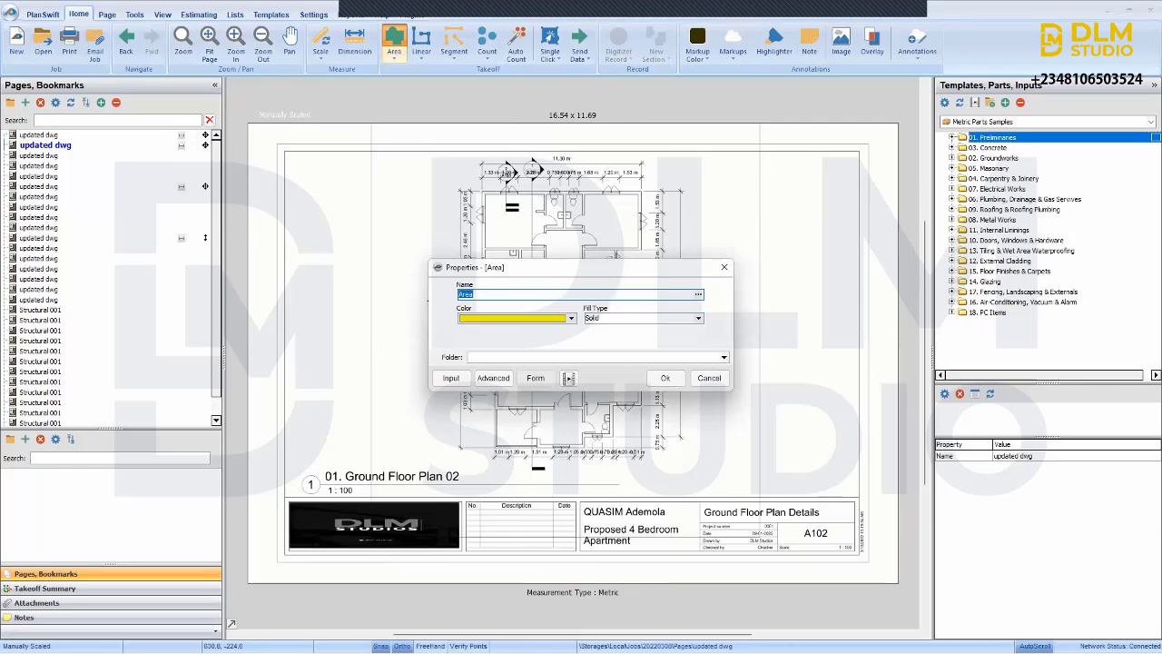
{"action": "type", "text": "Building Area"}
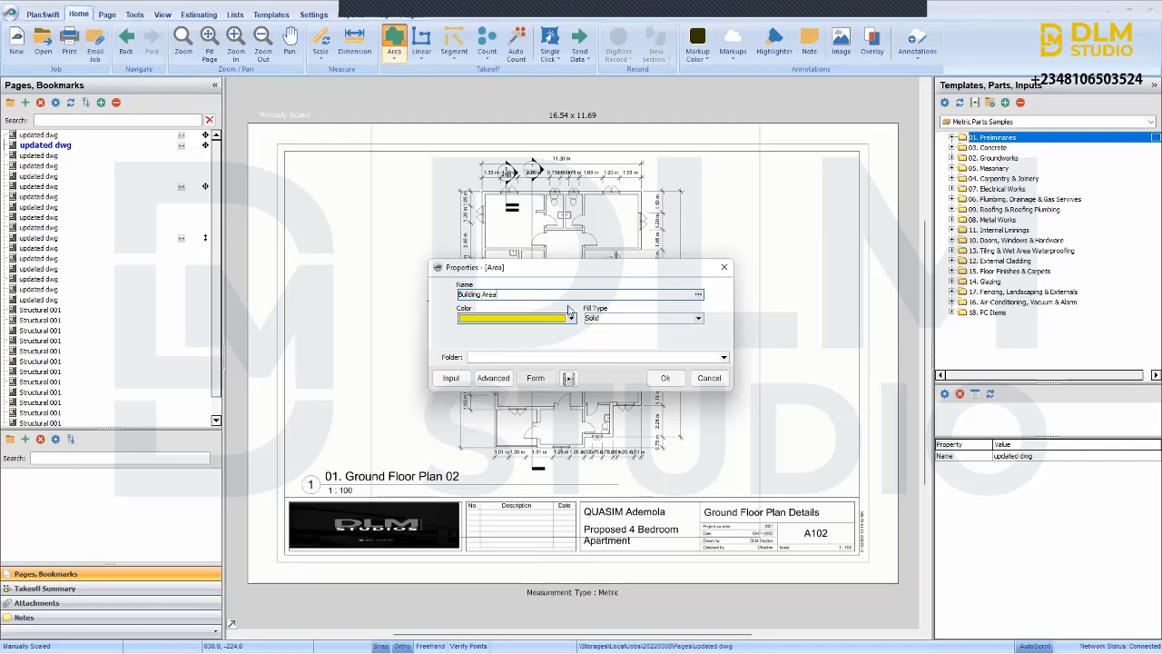
{"action": "left_click", "coordinate": [664, 379]}
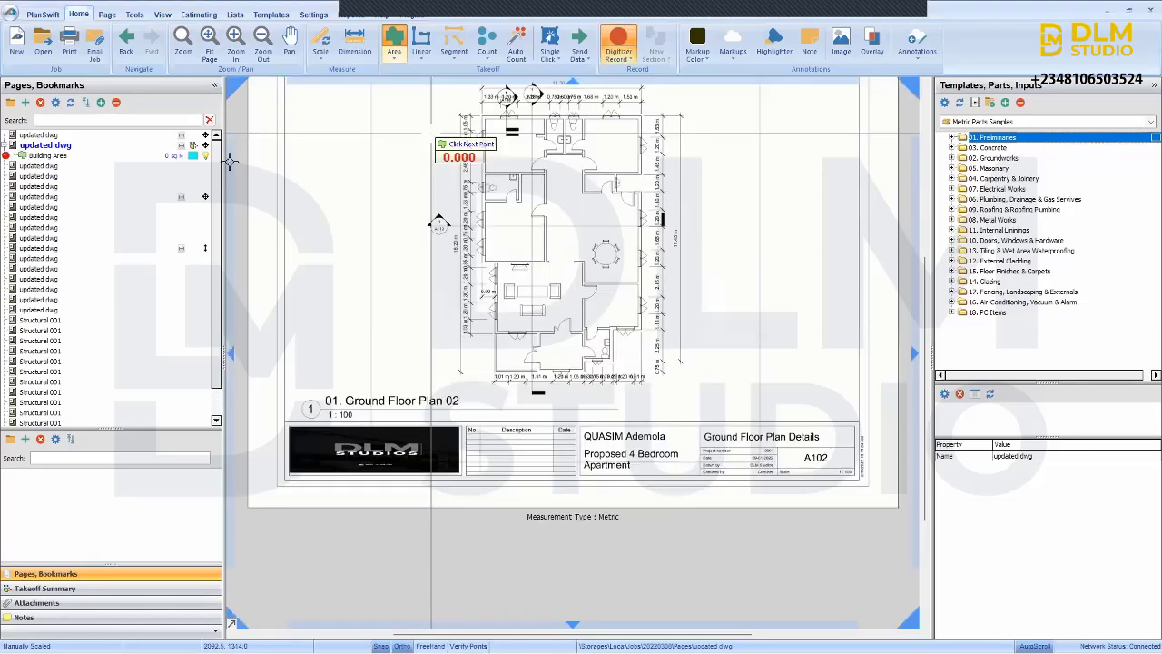
{"action": "left_click", "coordinate": [114, 157]}
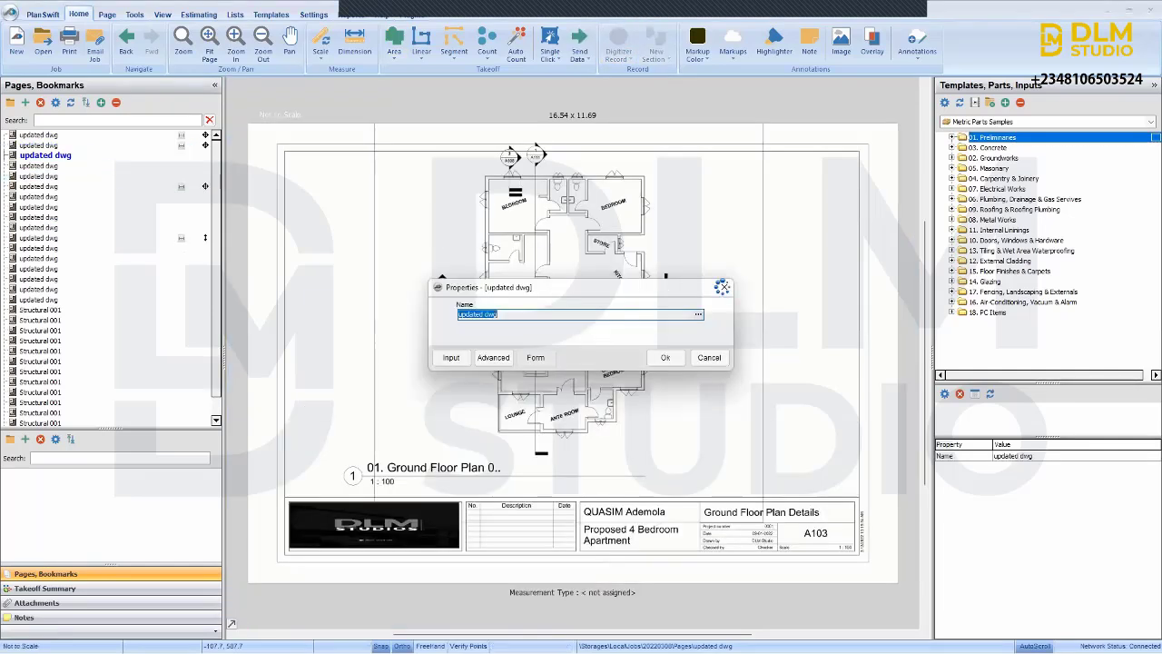
{"action": "key", "text": "Return"}
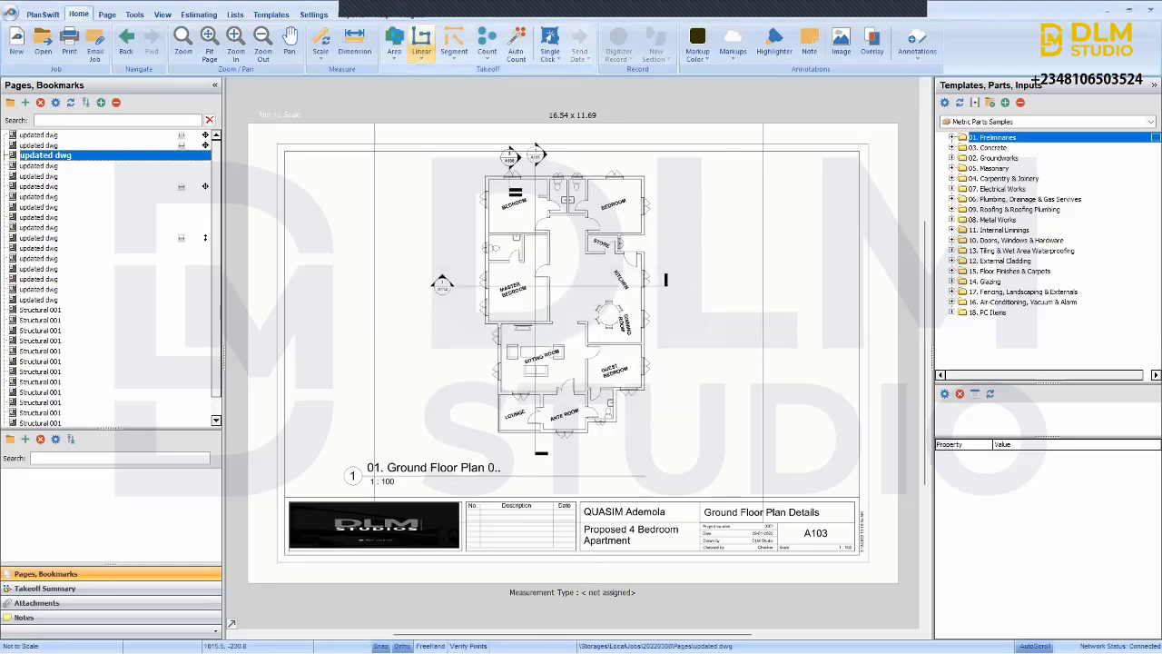
- Create an area takeoff named Building Area on sheet A102, coloured cyan with solid fill, in the folder Substructure
{"action": "left_click", "coordinate": [394, 42]}
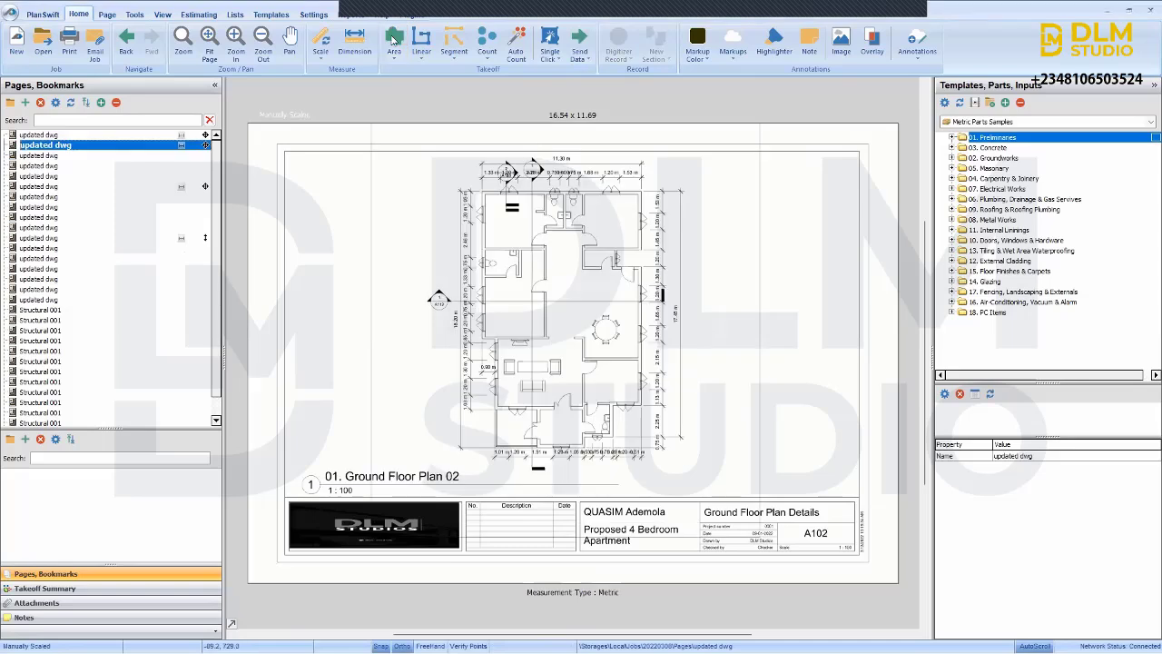
{"action": "left_click", "coordinate": [394, 42]}
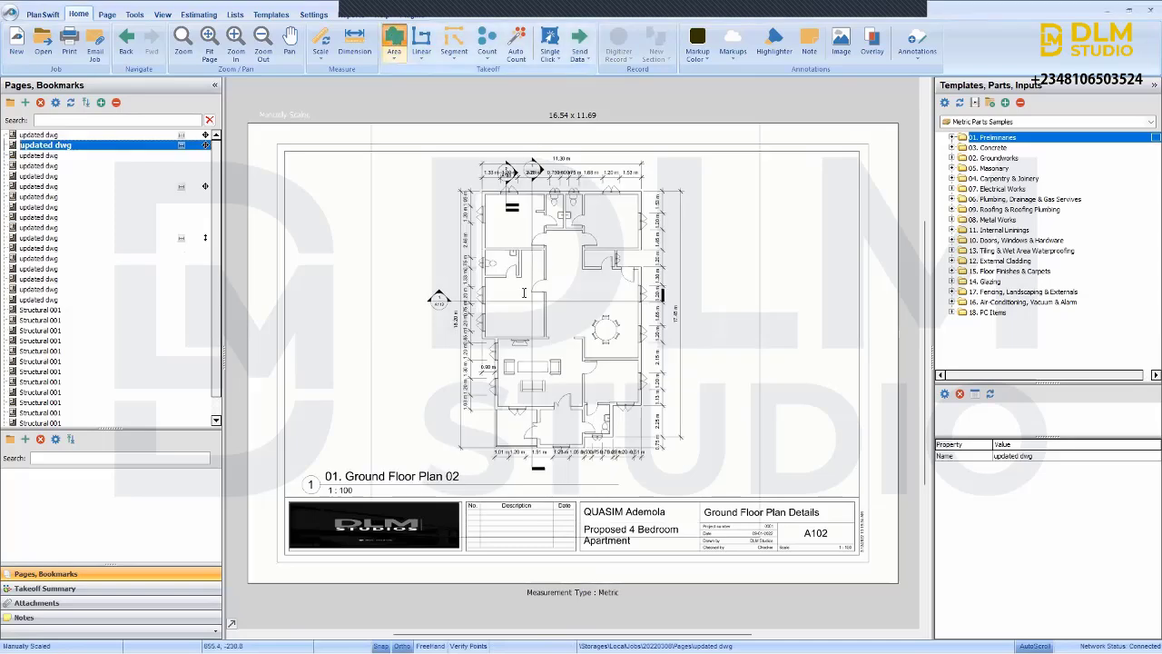
{"action": "type", "text": "Buil"}
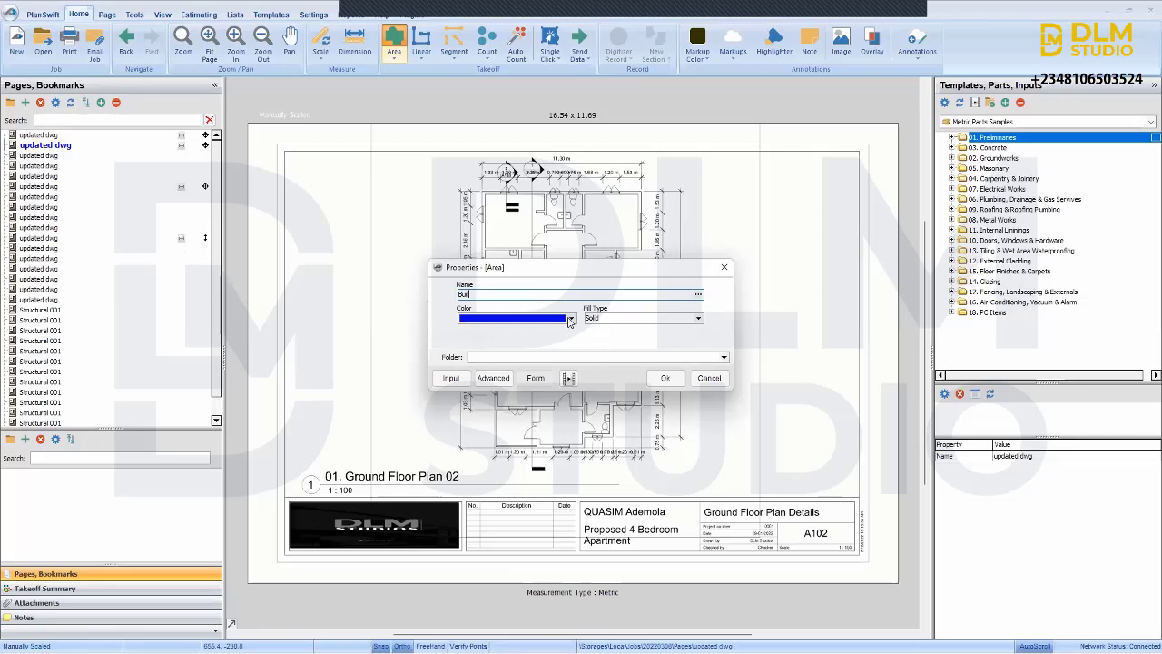
{"action": "type", "text": "ding Area"}
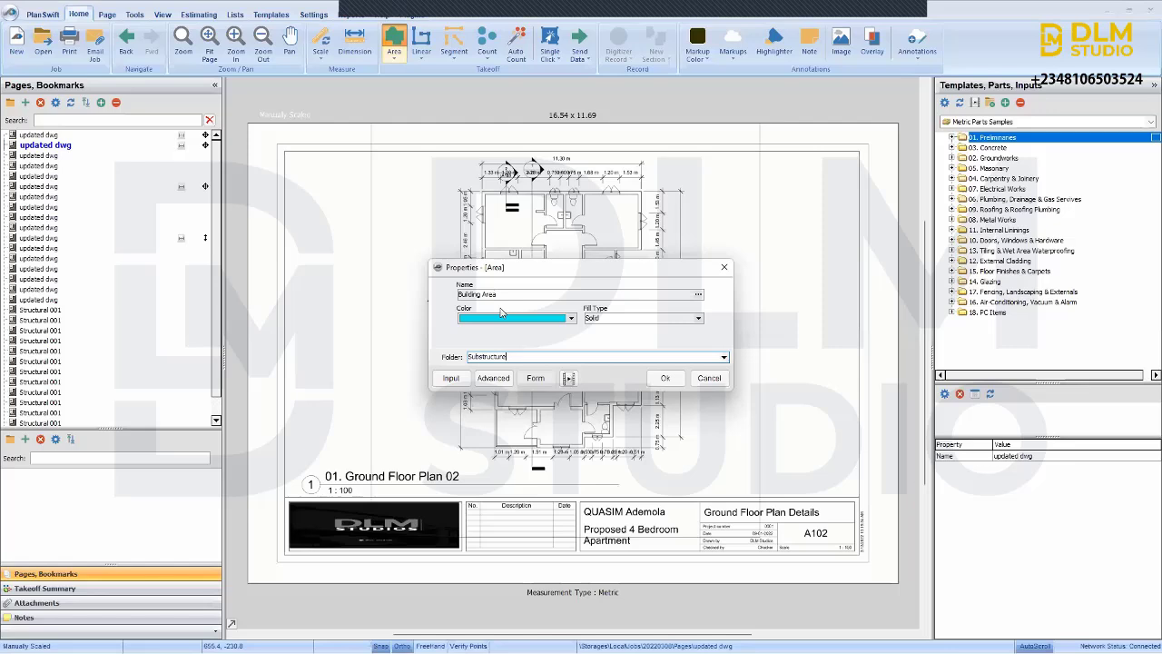
{"action": "left_click", "coordinate": [664, 378]}
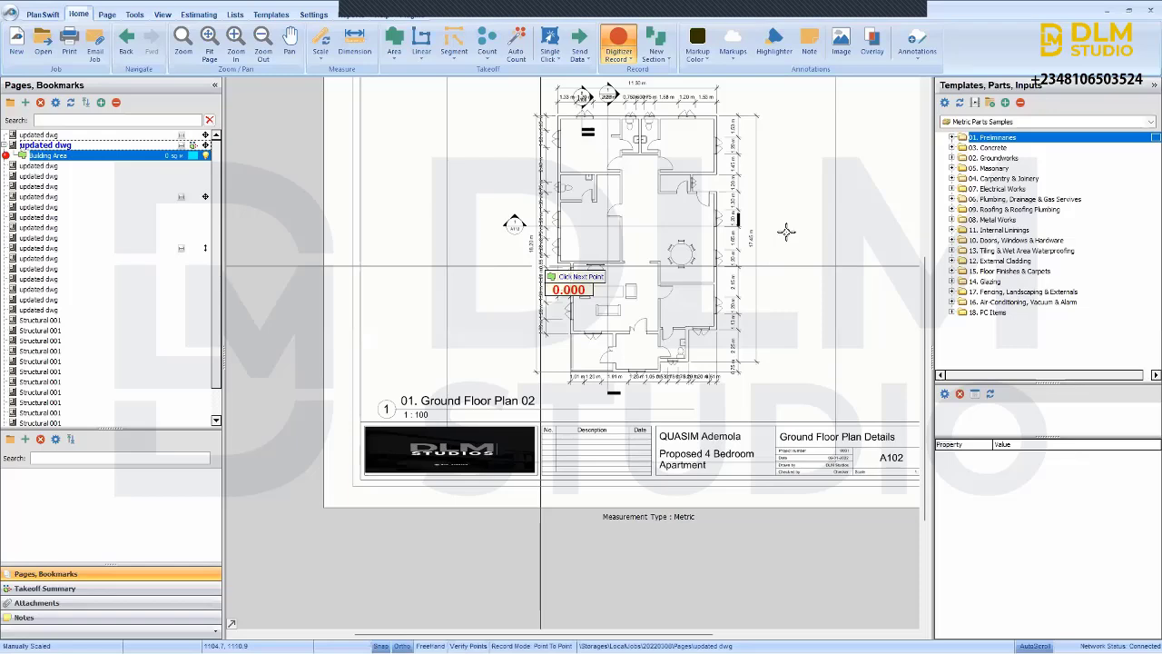
- Trace the building area along the plan's top exterior wall, down the right side and around the recess beside the store
{"action": "scroll", "coordinate": [790, 228], "scroll_direction": "up", "scroll_amount": 5}
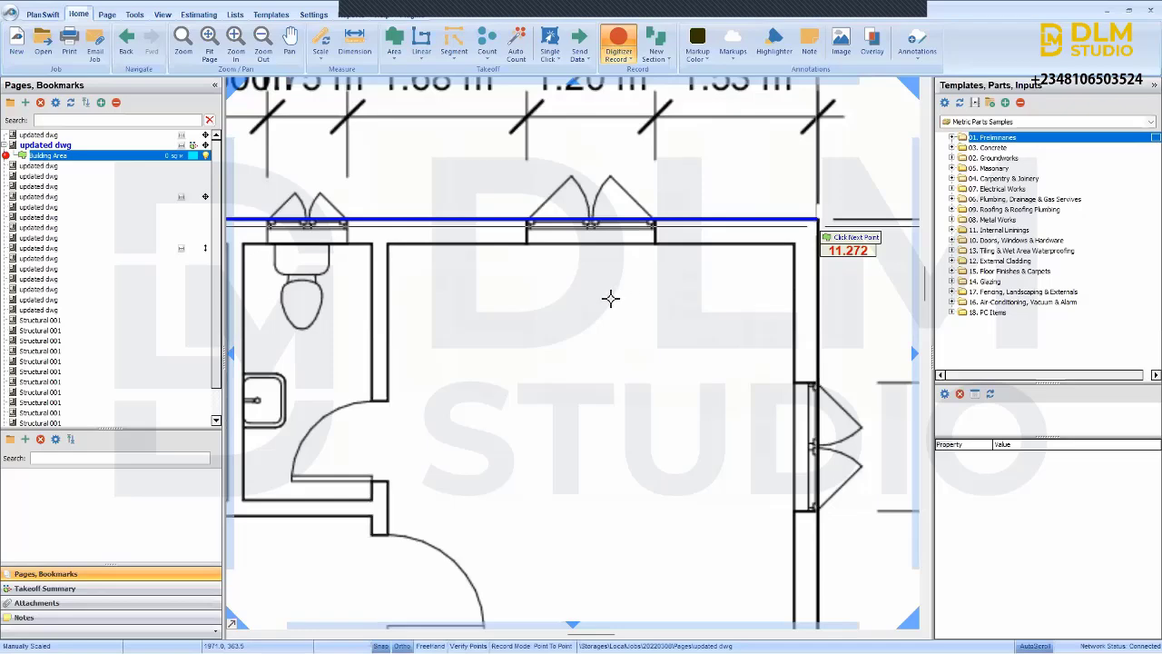
{"action": "left_click", "coordinate": [610, 299]}
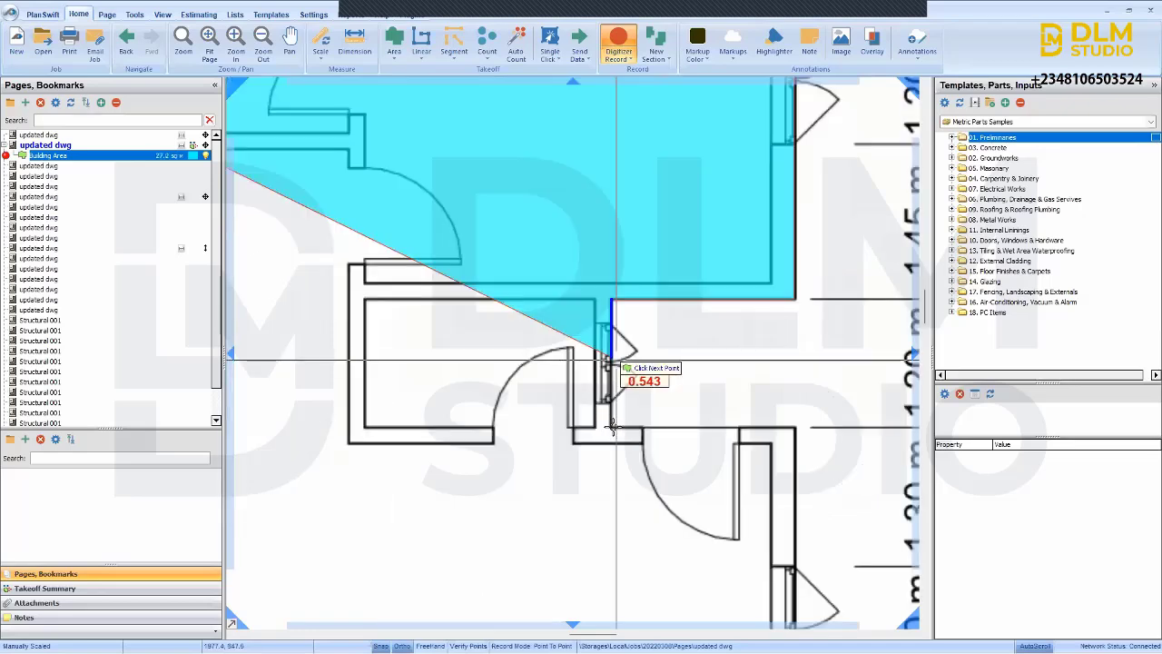
{"action": "left_click", "coordinate": [612, 426]}
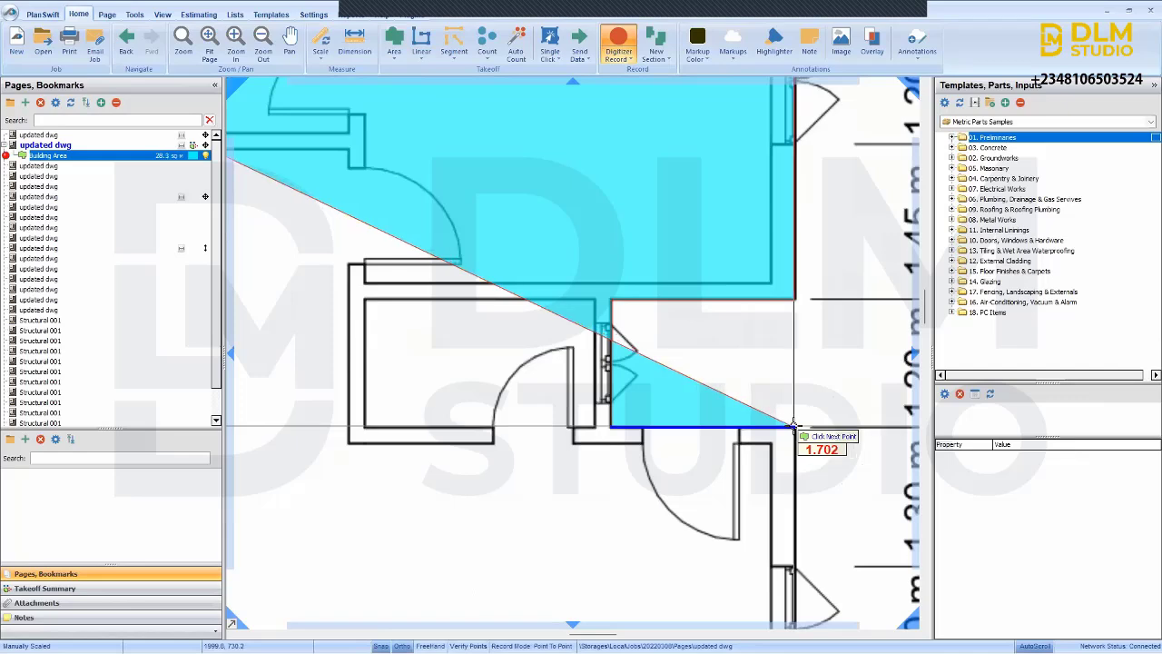
- Continue the building outline down the right exterior wall to the guest bedroom's lower corner and back to the toilet's outer wall
{"action": "scroll", "coordinate": [793, 425], "scroll_direction": "down", "scroll_amount": 3}
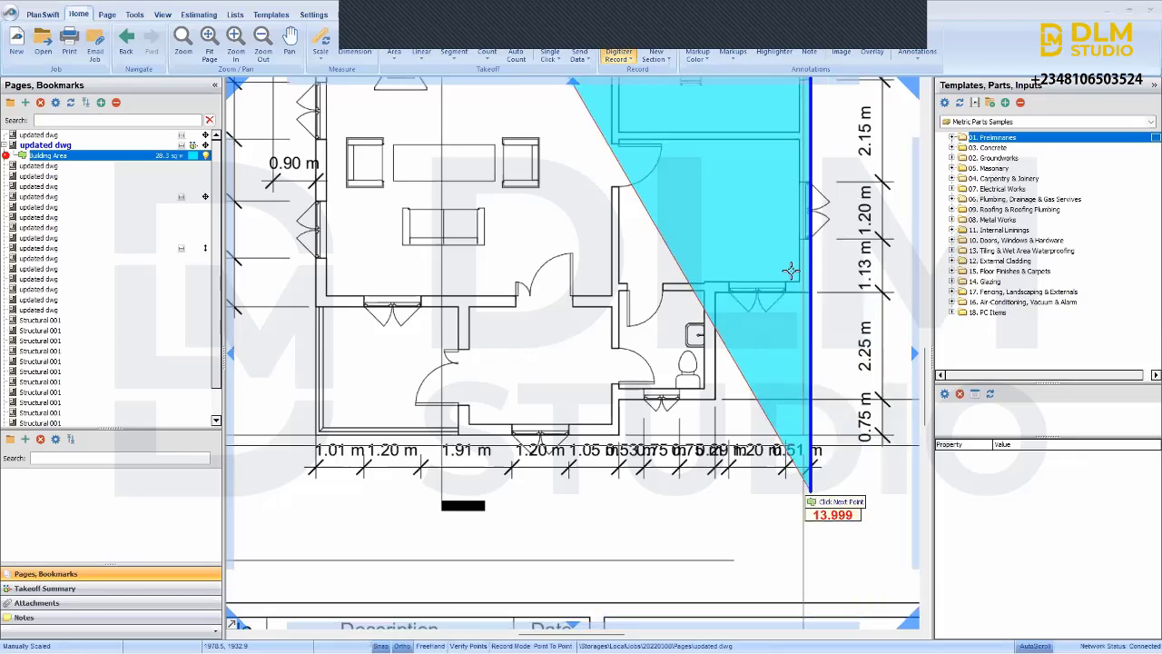
{"action": "scroll", "coordinate": [790, 270], "scroll_direction": "up", "scroll_amount": 2}
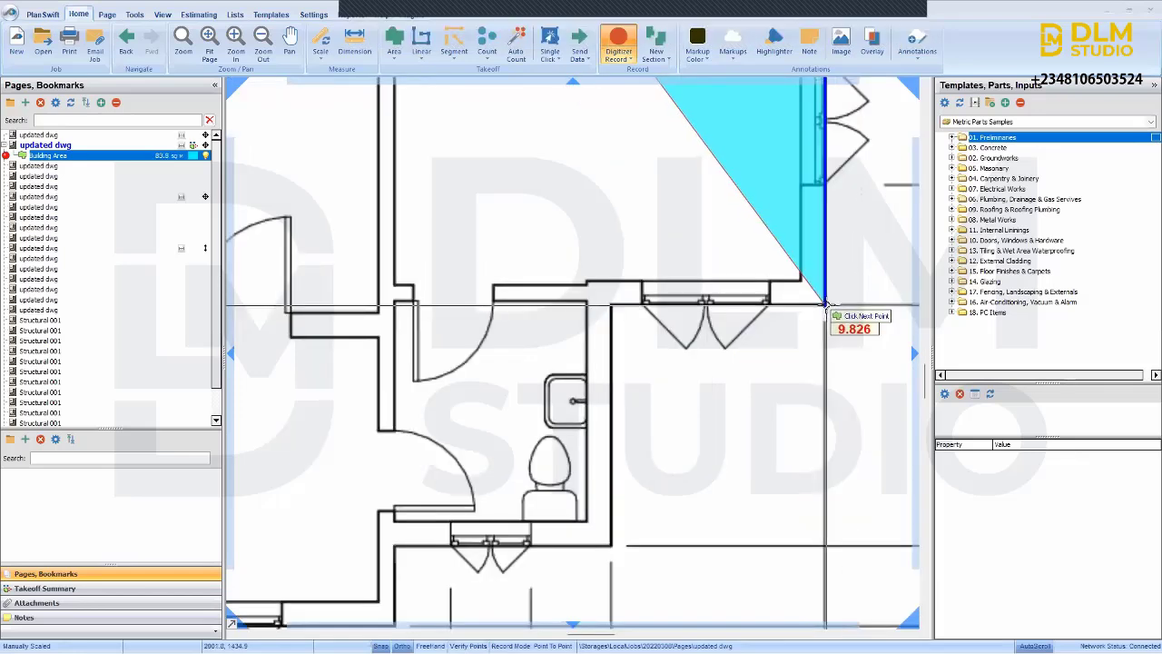
{"action": "left_click", "coordinate": [825, 305]}
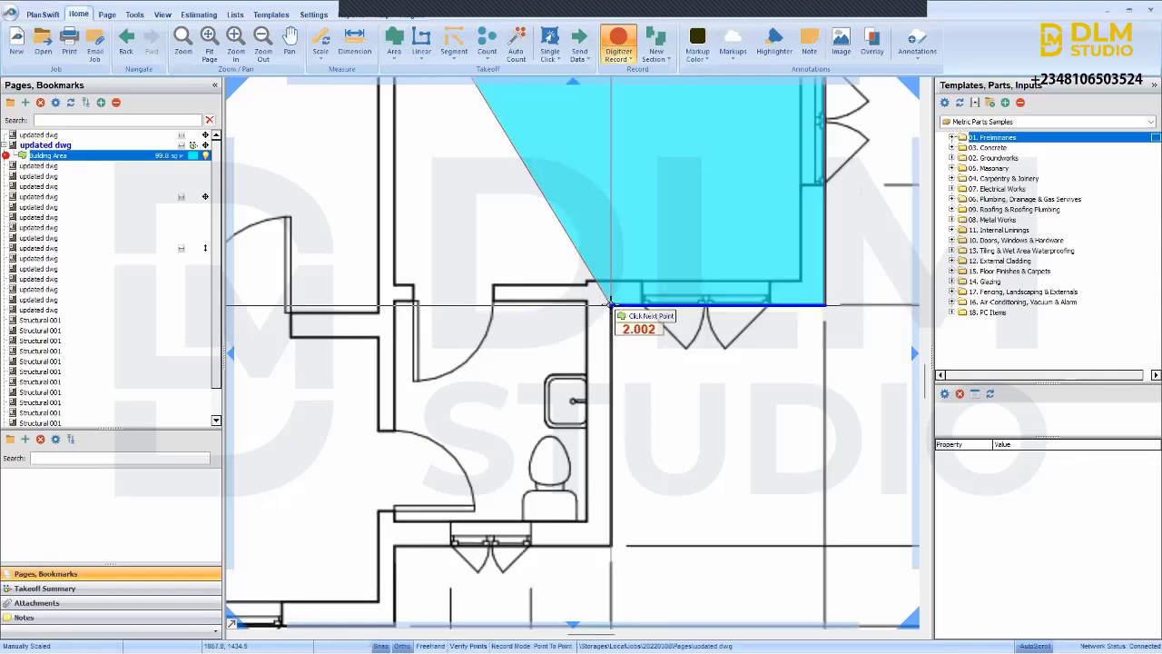
{"action": "left_click", "coordinate": [610, 305]}
- Trace the building outline around the projecting toilet and down to the ante room's lower right corner
{"action": "left_click_drag", "start_coordinate": [611, 559], "coordinate": [756, 342]}
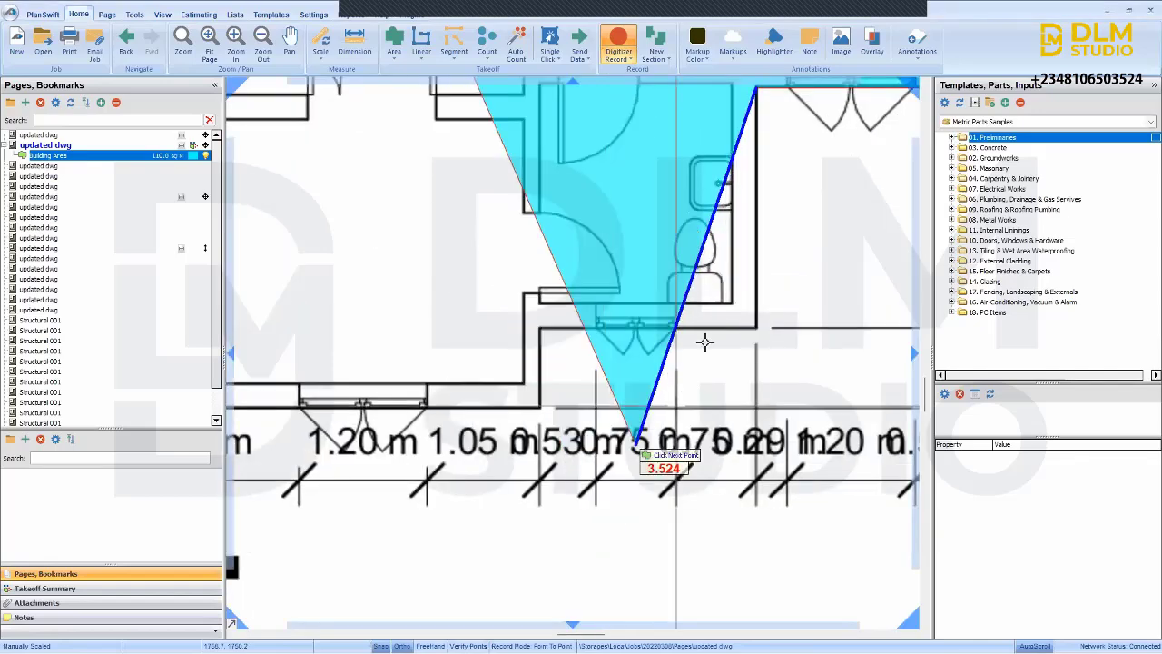
{"action": "left_click", "coordinate": [758, 329]}
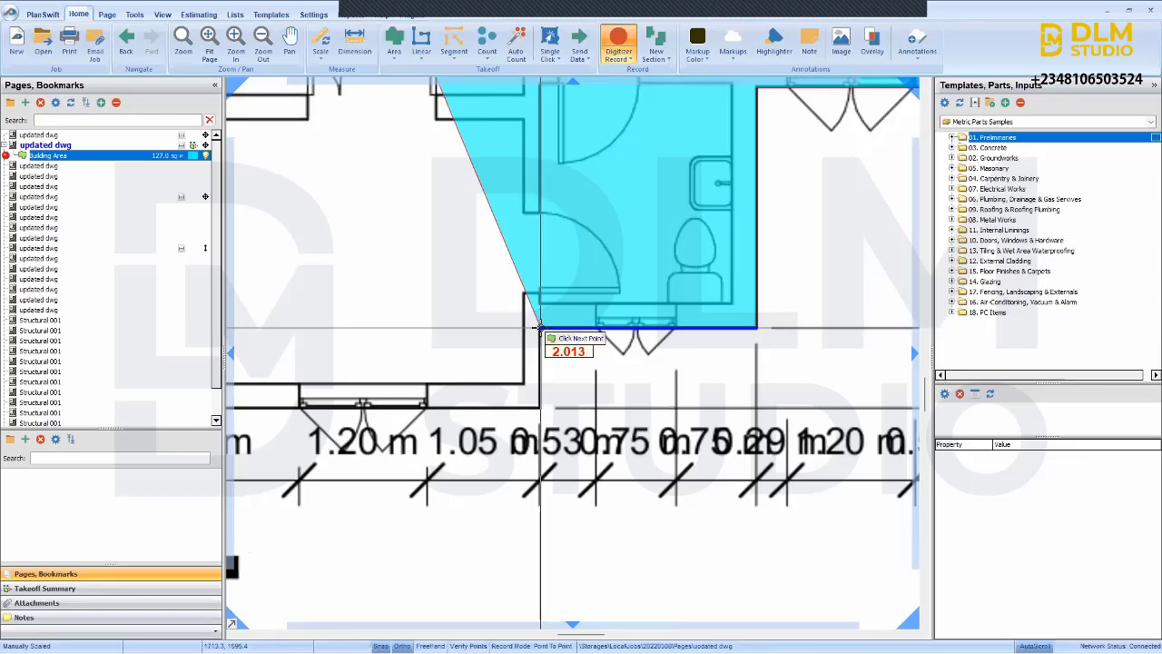
{"action": "left_click", "coordinate": [540, 326]}
{"action": "left_click", "coordinate": [542, 408]}
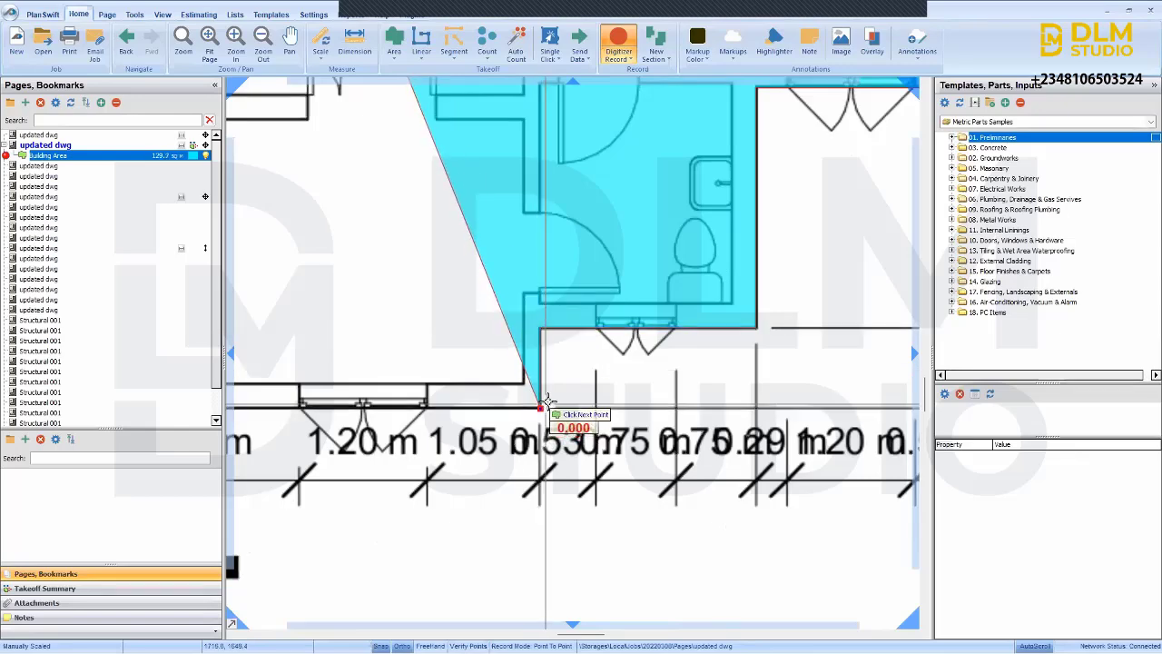
- Extend the building outline along the ante room and lounge's lower walls to the lounge's outer left corner
{"action": "scroll", "coordinate": [547, 402], "scroll_direction": "down", "scroll_amount": 4}
{"action": "scroll", "coordinate": [427, 405], "scroll_direction": "up", "scroll_amount": 8}
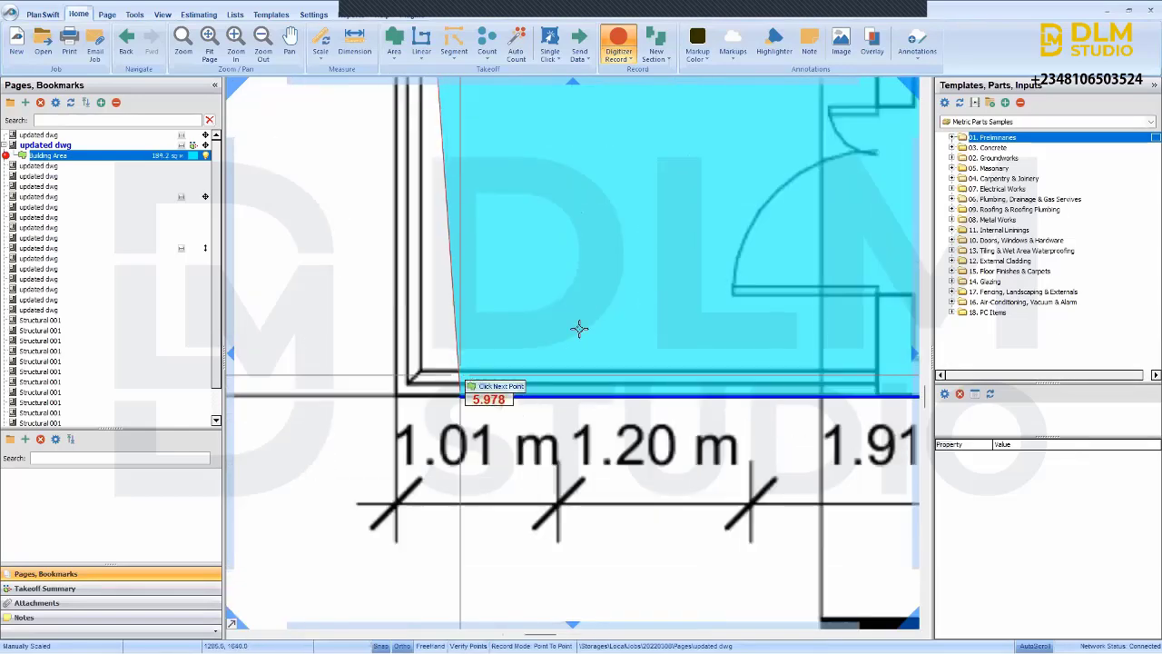
{"action": "scroll", "coordinate": [460, 311], "scroll_direction": "down", "scroll_amount": 4}
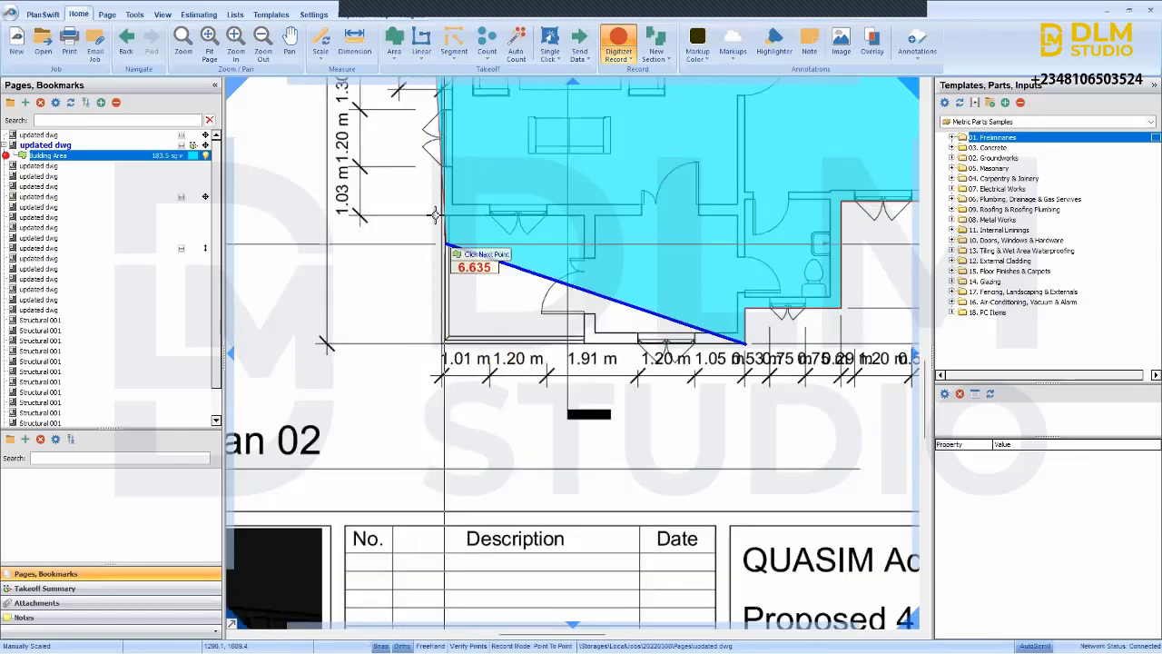
{"action": "scroll", "coordinate": [433, 337], "scroll_direction": "up", "scroll_amount": 4}
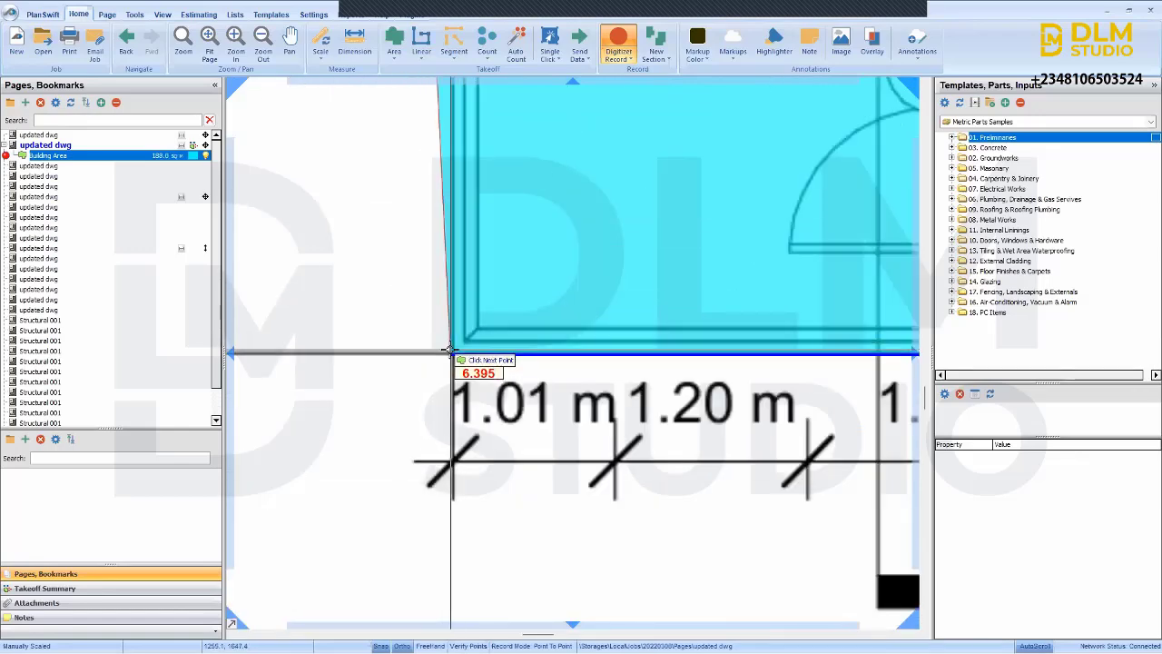
{"action": "left_click", "coordinate": [454, 351]}
- Trace the building outline up the lounge and sitting room's left wall to the inner corner below the master bedroom
{"action": "scroll", "coordinate": [453, 350], "scroll_direction": "down", "scroll_amount": 4}
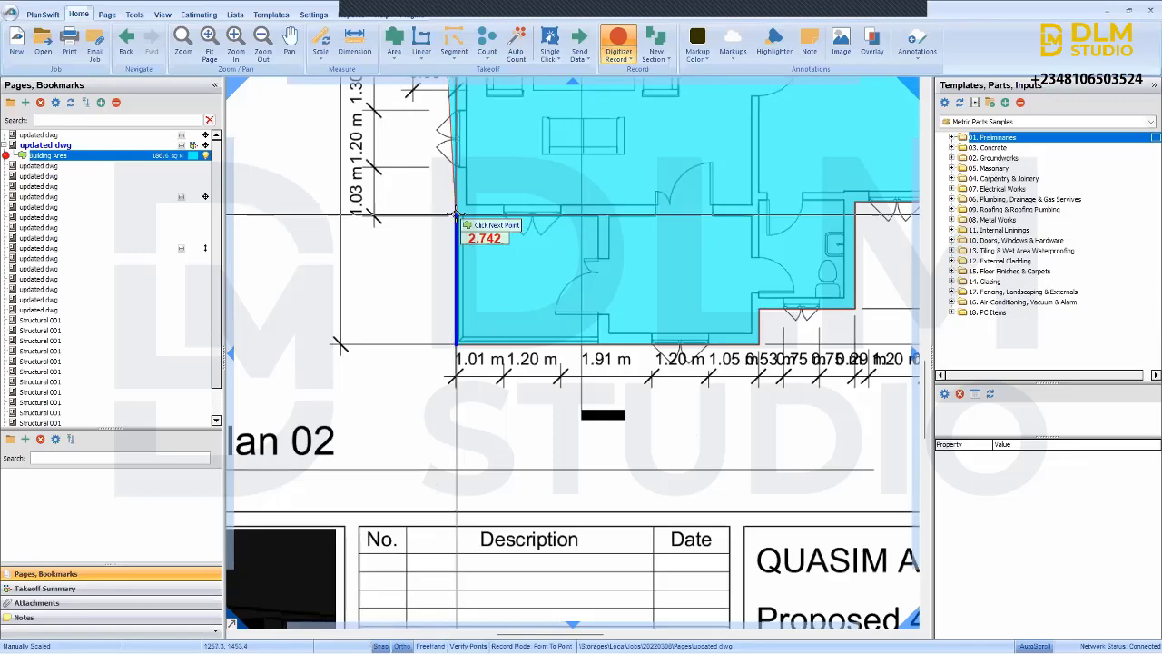
{"action": "scroll", "coordinate": [456, 216], "scroll_direction": "up", "scroll_amount": 3}
{"action": "scroll", "coordinate": [496, 252], "scroll_direction": "up", "scroll_amount": 2}
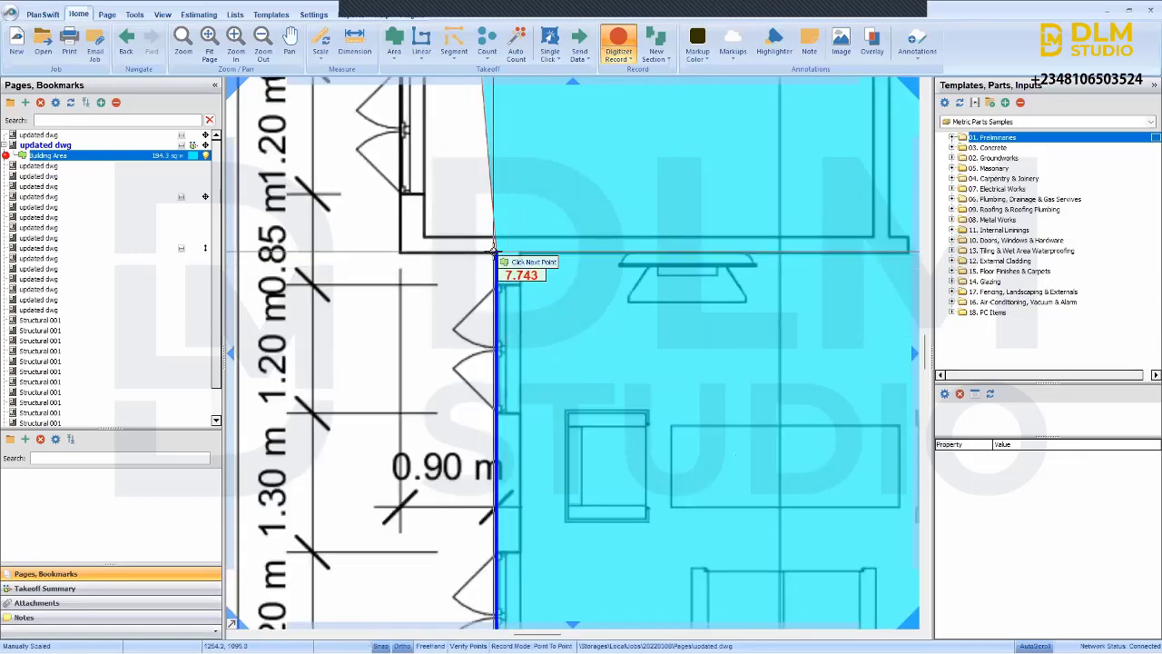
{"action": "left_click", "coordinate": [495, 250]}
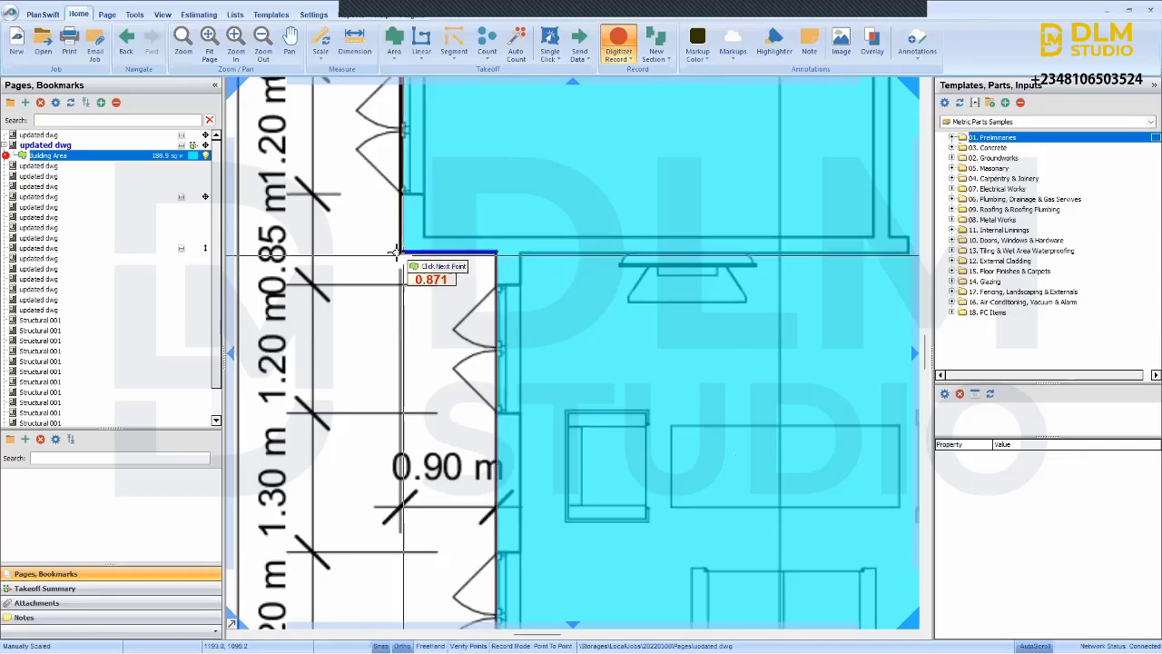
- Finish the building outline at the master bedroom's outer lower left corner, across the 0.90 m wall offset
{"action": "scroll", "coordinate": [402, 252], "scroll_direction": "down", "scroll_amount": 2}
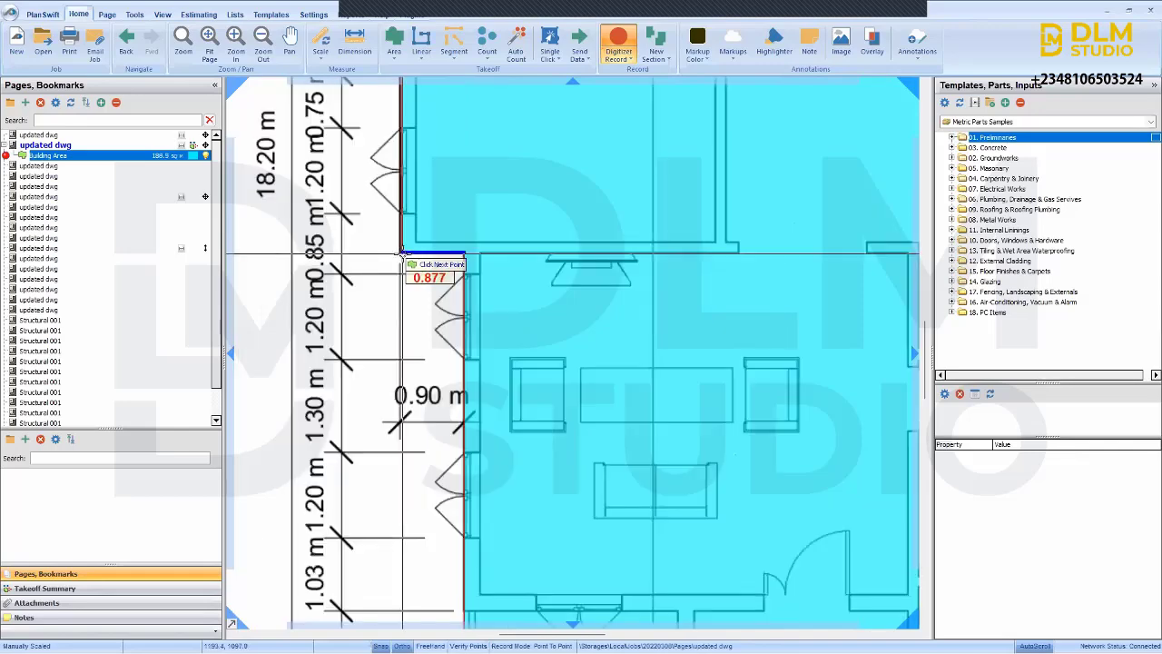
{"action": "scroll", "coordinate": [403, 252], "scroll_direction": "down", "scroll_amount": 3}
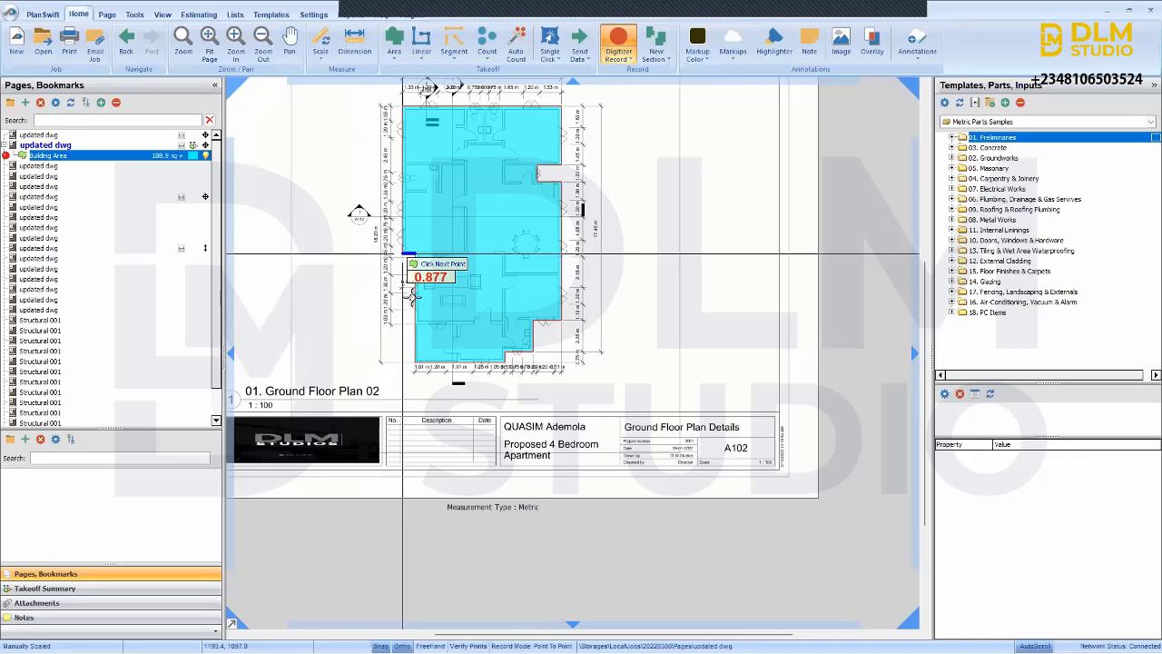
{"action": "scroll", "coordinate": [411, 295], "scroll_direction": "up", "scroll_amount": 1}
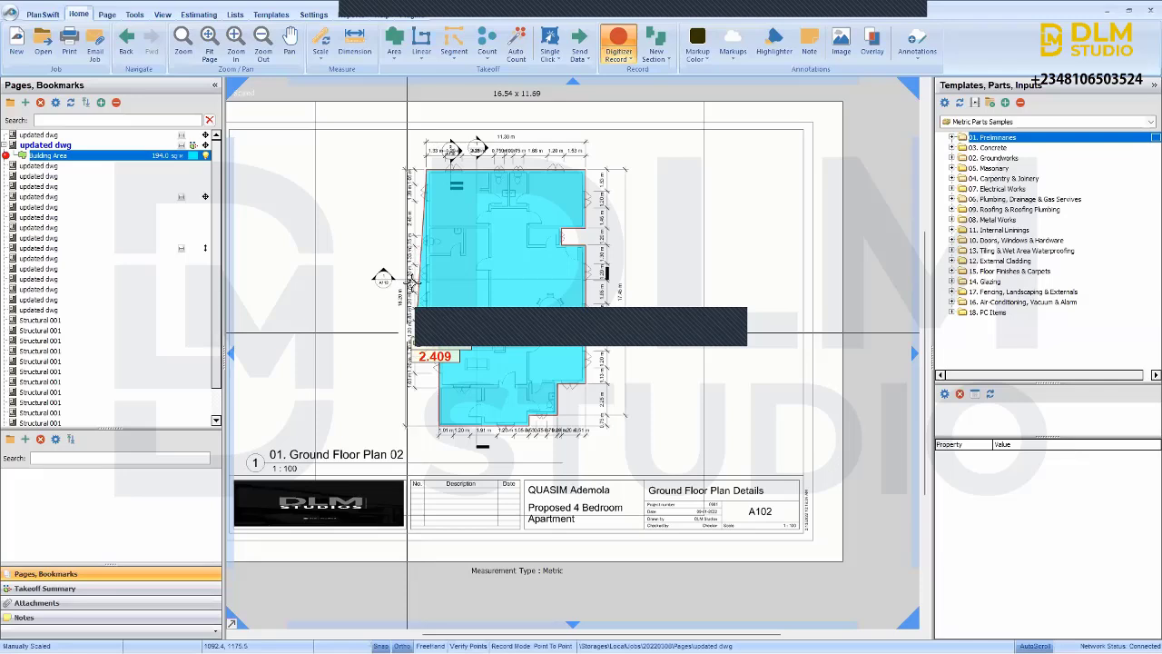
{"action": "scroll", "coordinate": [419, 282], "scroll_direction": "up", "scroll_amount": 2}
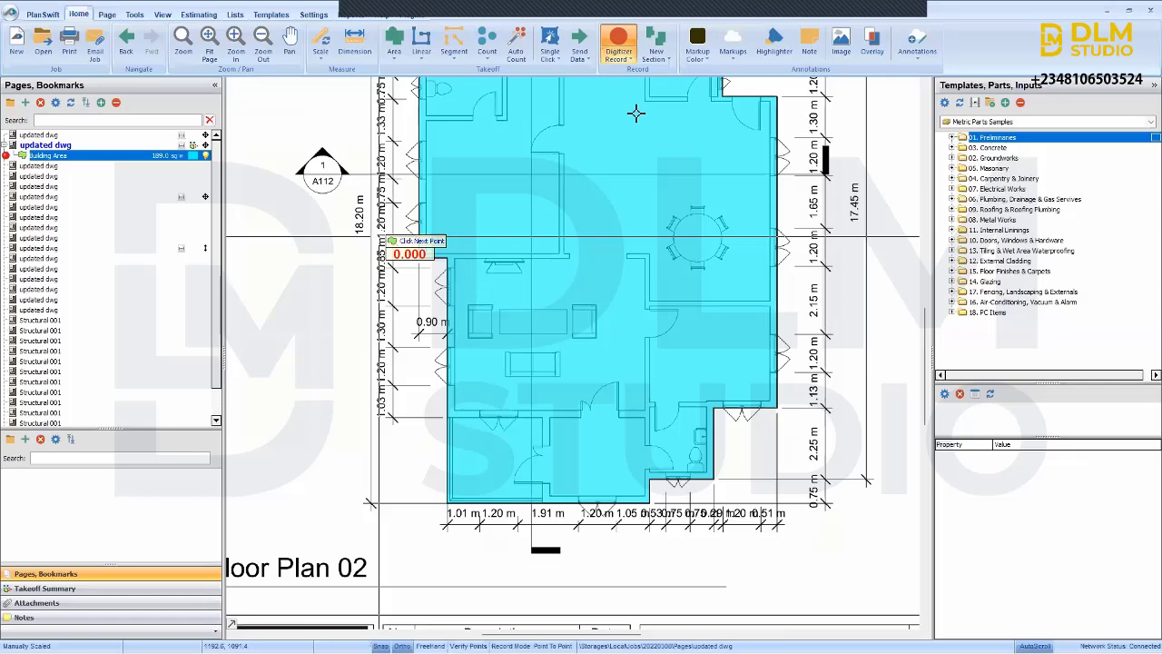
{"action": "scroll", "coordinate": [637, 113], "scroll_direction": "down", "scroll_amount": 2}
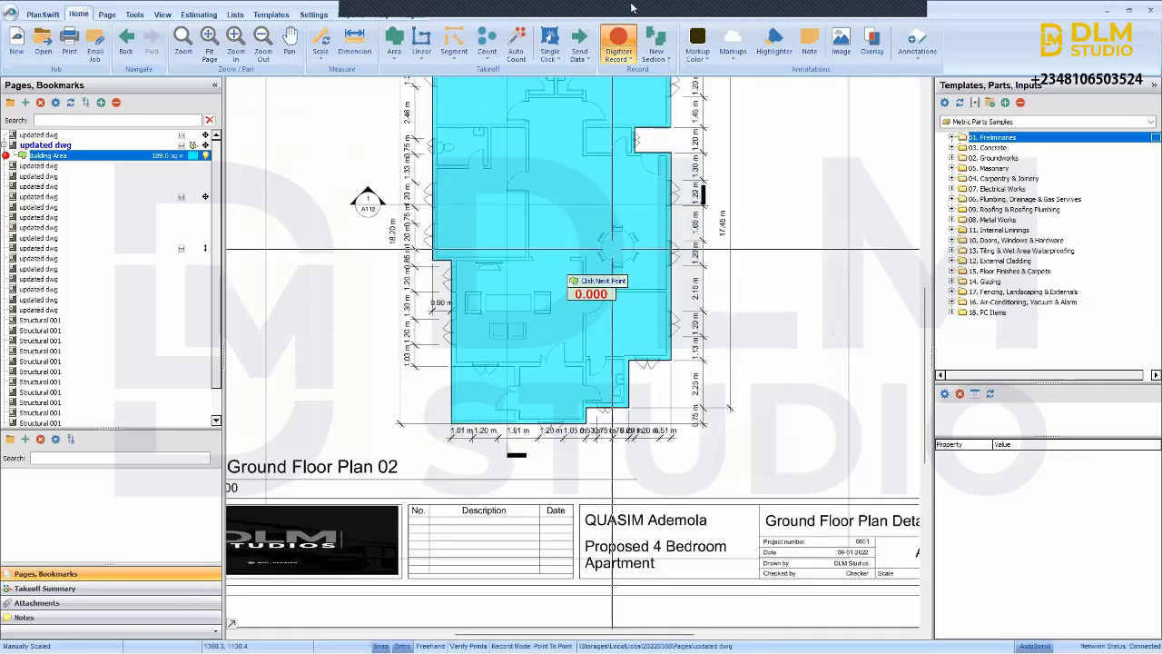
{"action": "mouse_move", "coordinate": [601, 37]}
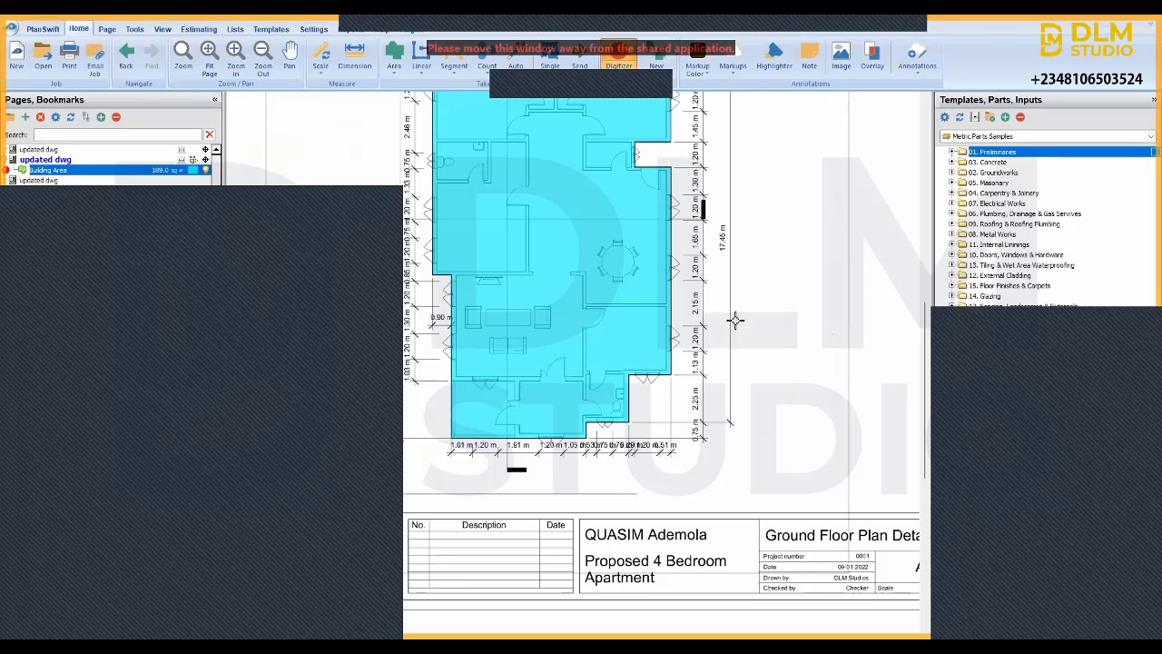
- Resume recording the Building Area takeoff and add a rectangular section about 6.6 by 5.7 m beside the floor plan
{"action": "scroll", "coordinate": [735, 320], "scroll_direction": "down", "scroll_amount": 2}
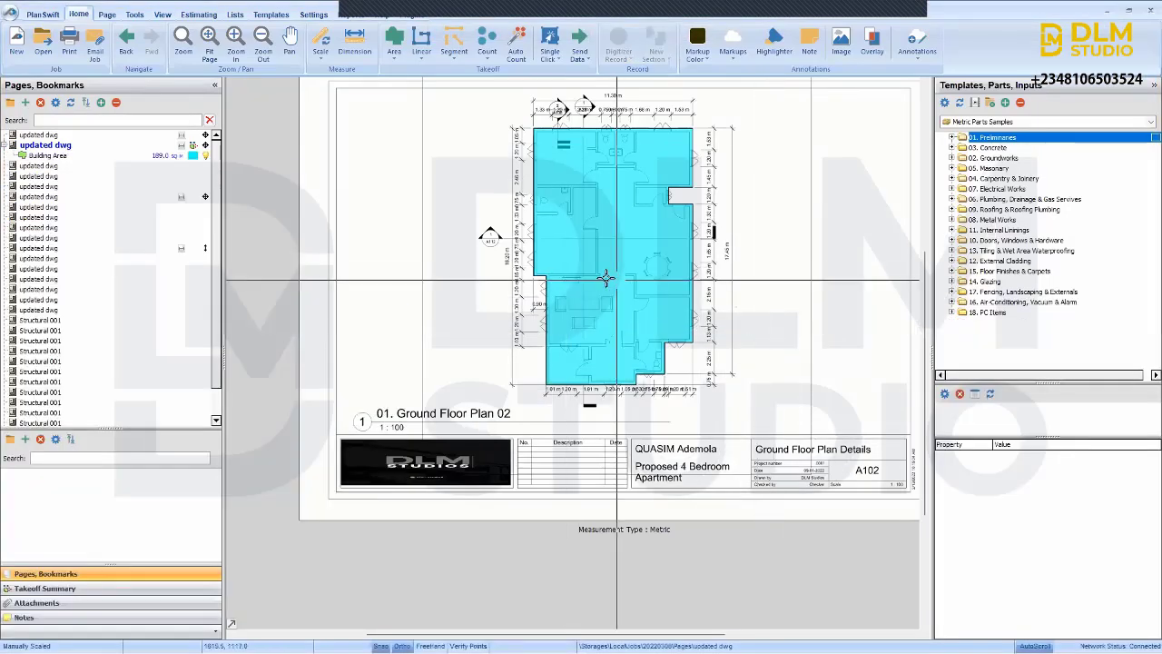
{"action": "left_click", "coordinate": [609, 270]}
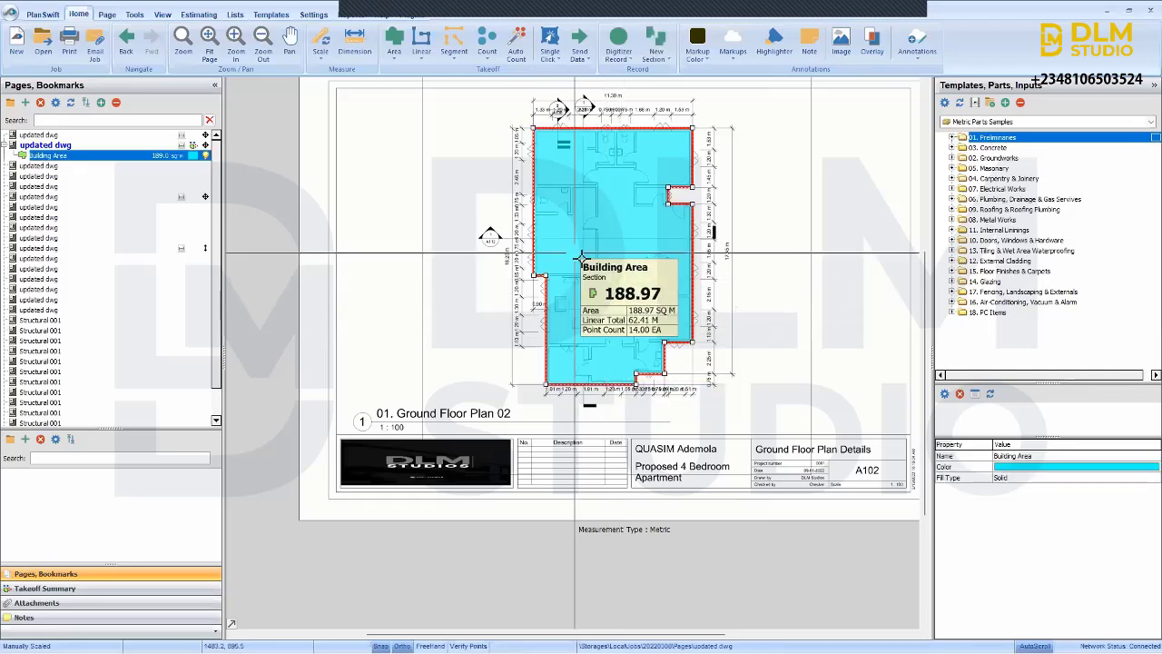
{"action": "left_click", "coordinate": [6, 156]}
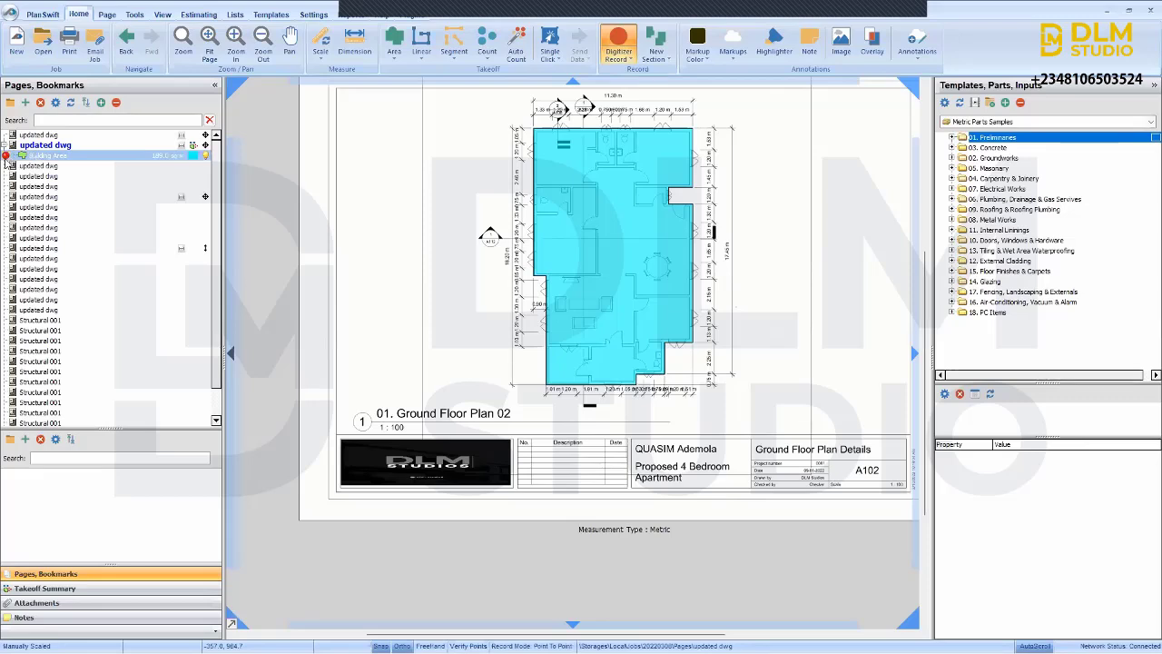
{"action": "left_click", "coordinate": [753, 217]}
{"action": "left_click", "coordinate": [847, 216]}
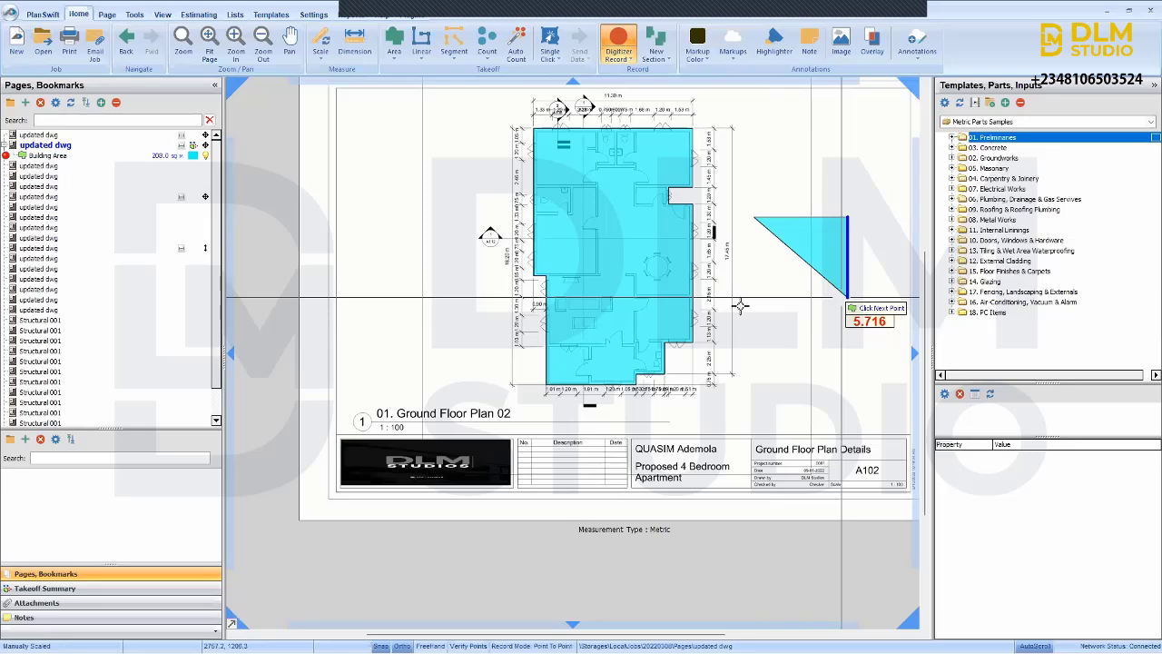
{"action": "left_click", "coordinate": [847, 297]}
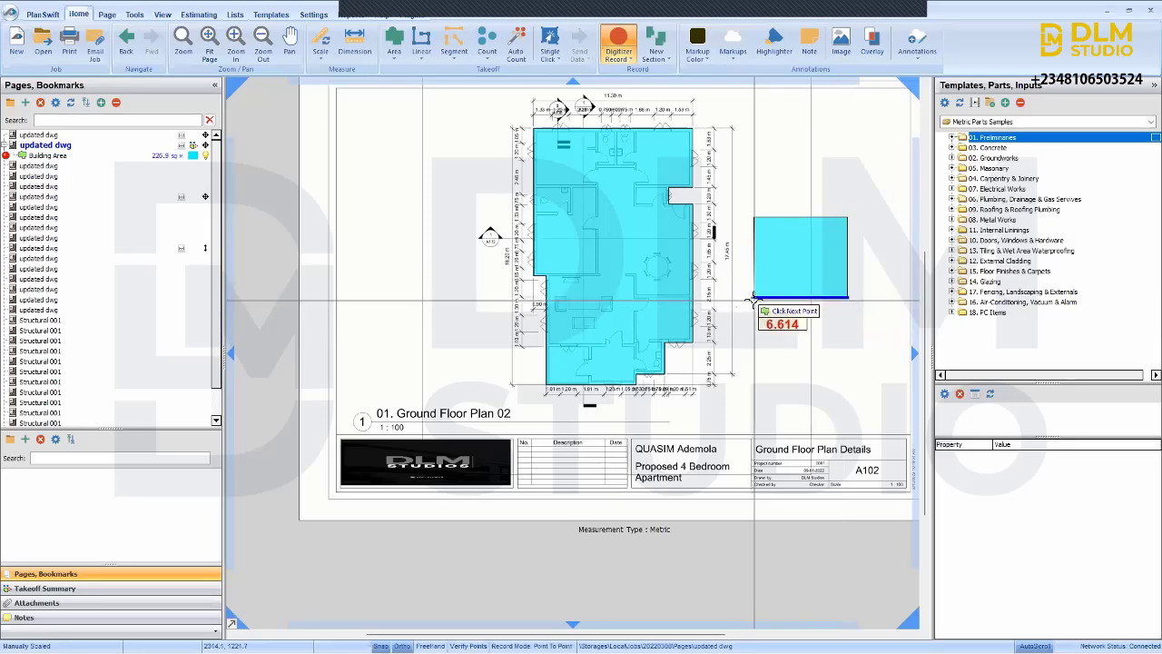
{"action": "double_click", "coordinate": [754, 298]}
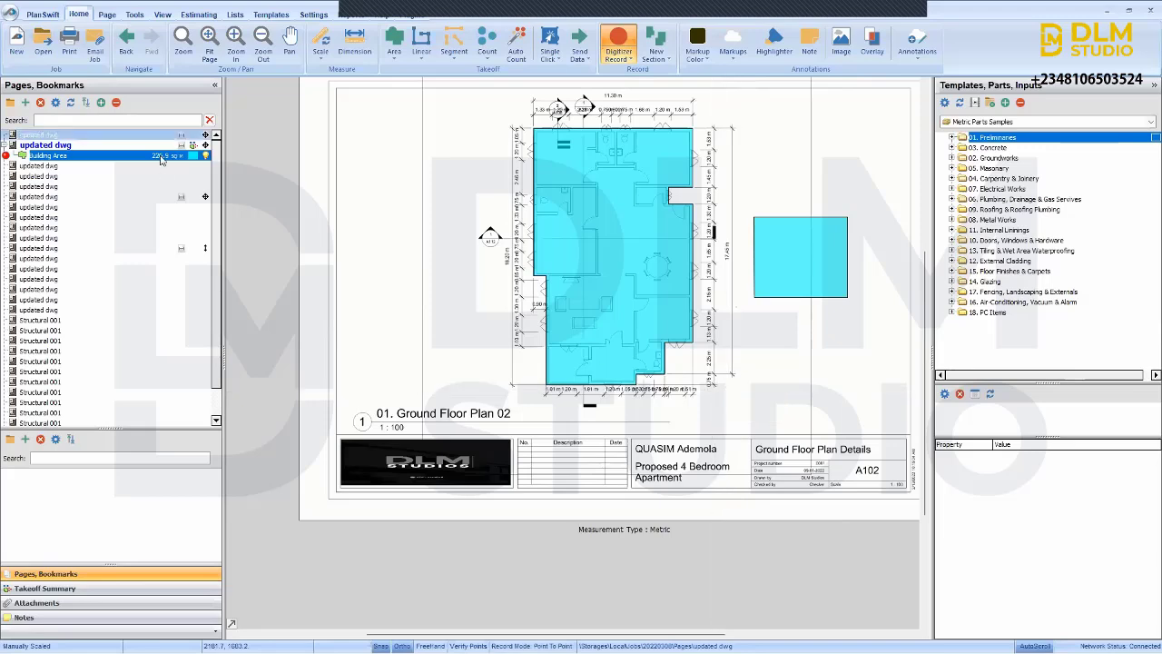
- Add a second rectangular Building Area section about 5.6 m wide above the first one, removing the stray point placed off the page
{"action": "left_click", "coordinate": [808, 106]}
{"action": "left_click", "coordinate": [887, 107]}
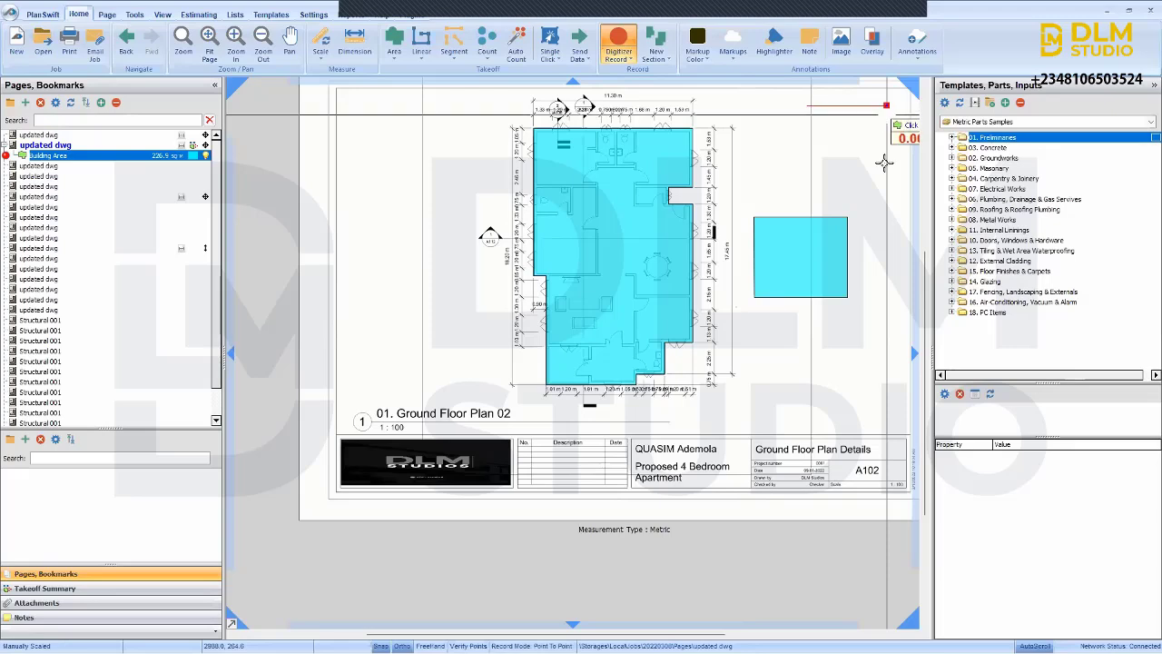
{"action": "left_click", "coordinate": [886, 164]}
{"action": "left_click_drag", "start_coordinate": [848, 216], "coordinate": [492, 283]}
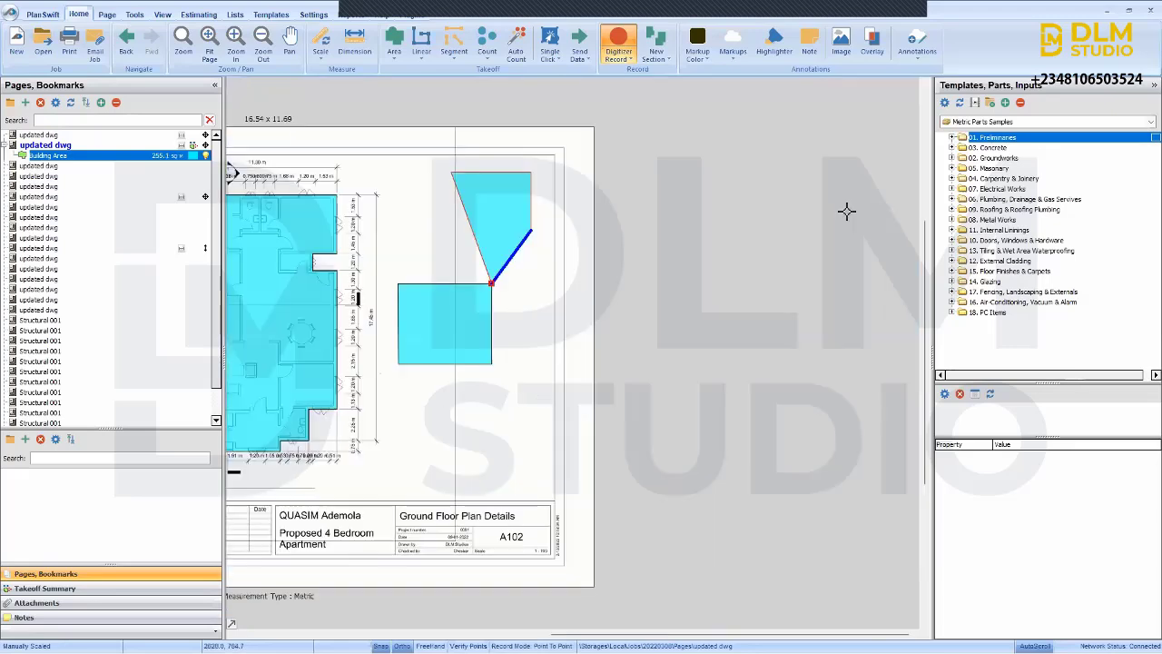
{"action": "left_click", "coordinate": [869, 254]}
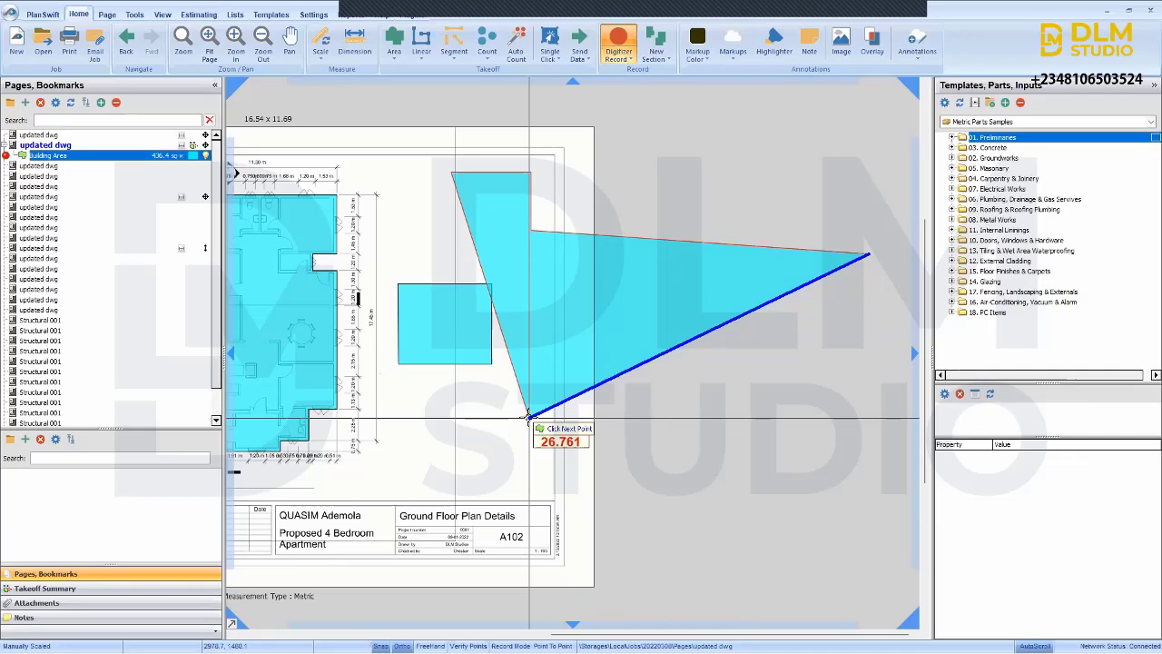
{"action": "key", "text": "BackSpace"}
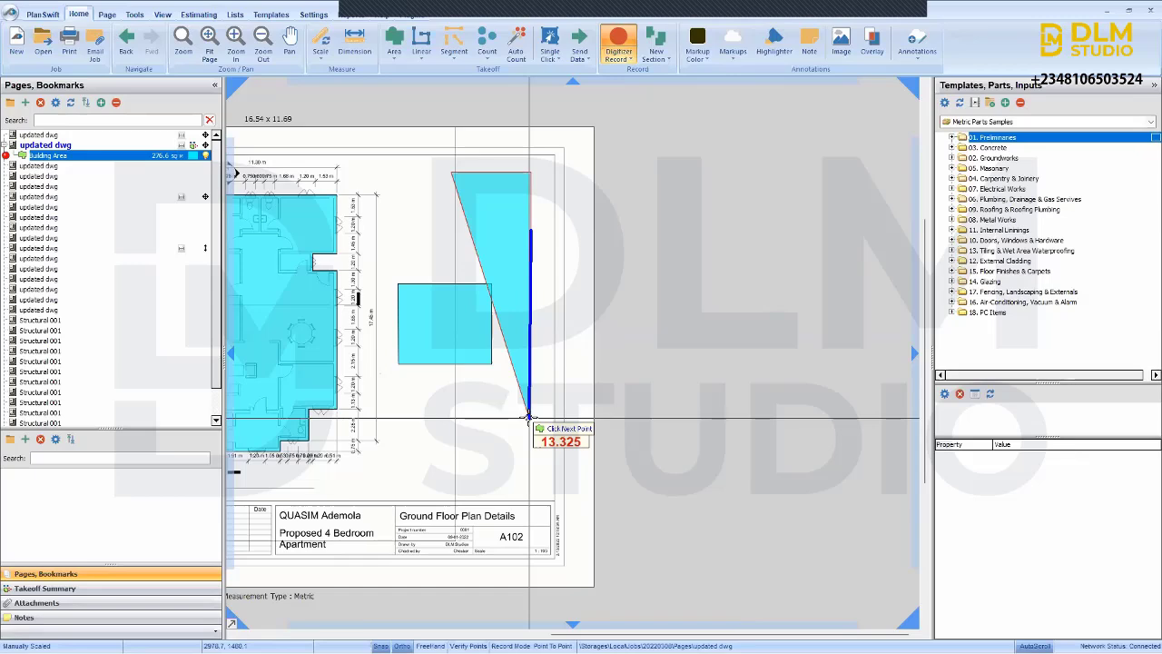
{"action": "scroll", "coordinate": [447, 229], "scroll_direction": "up", "scroll_amount": 3}
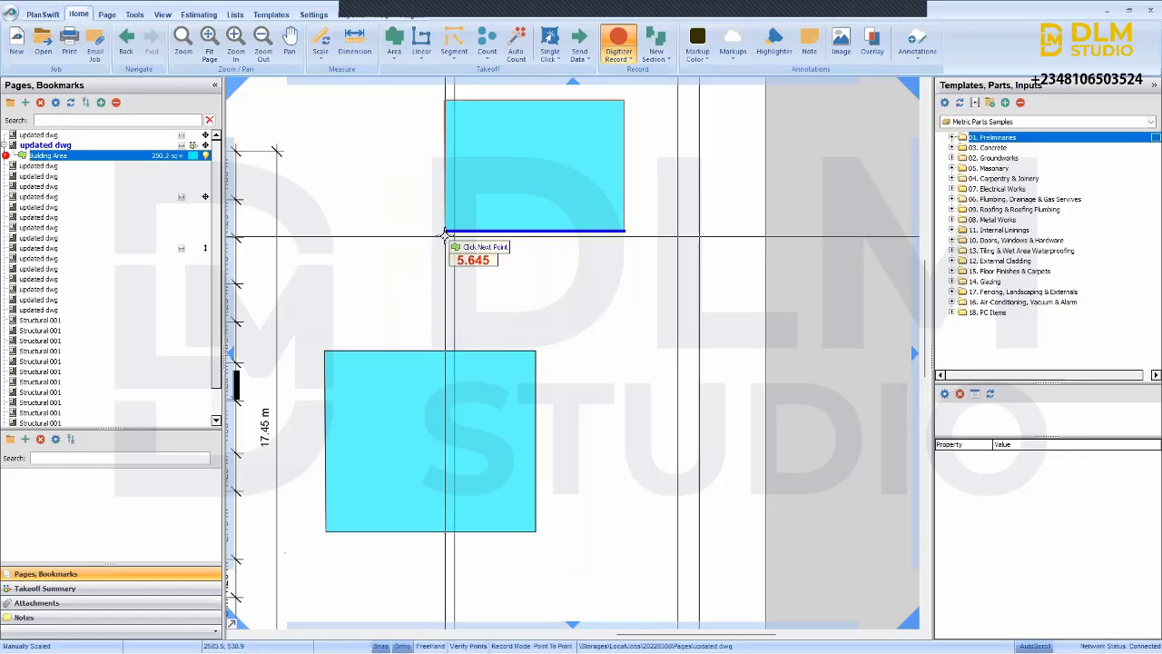
{"action": "left_click", "coordinate": [445, 233]}
{"action": "scroll", "coordinate": [445, 234], "scroll_direction": "down", "scroll_amount": 3}
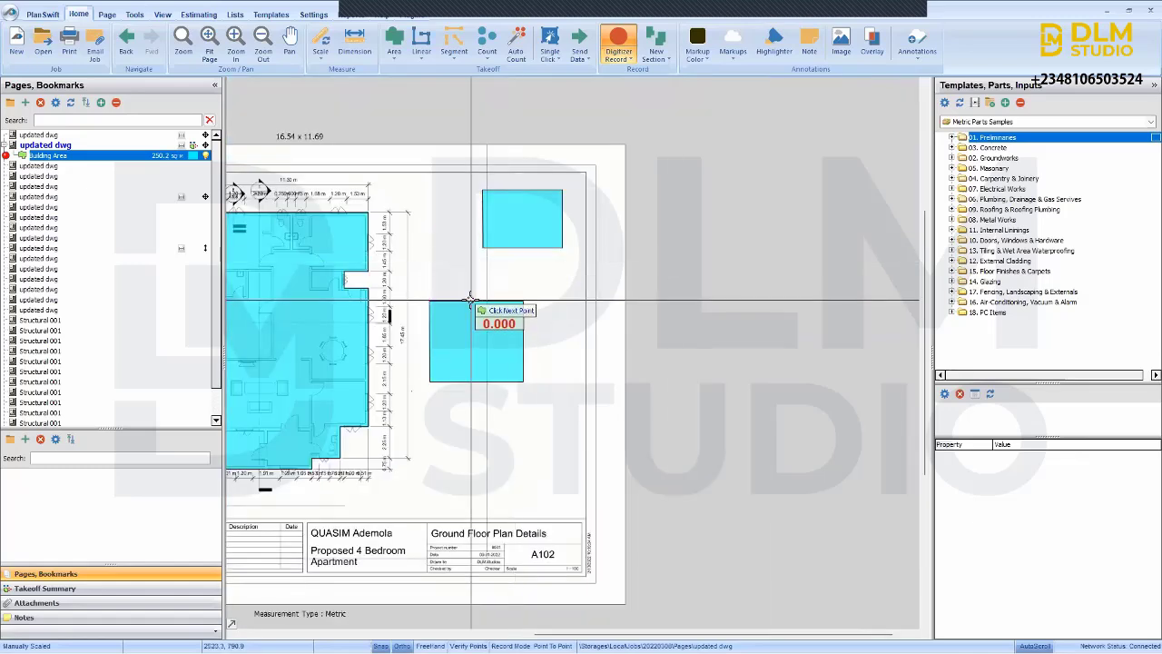
{"action": "key", "text": "Escape"}
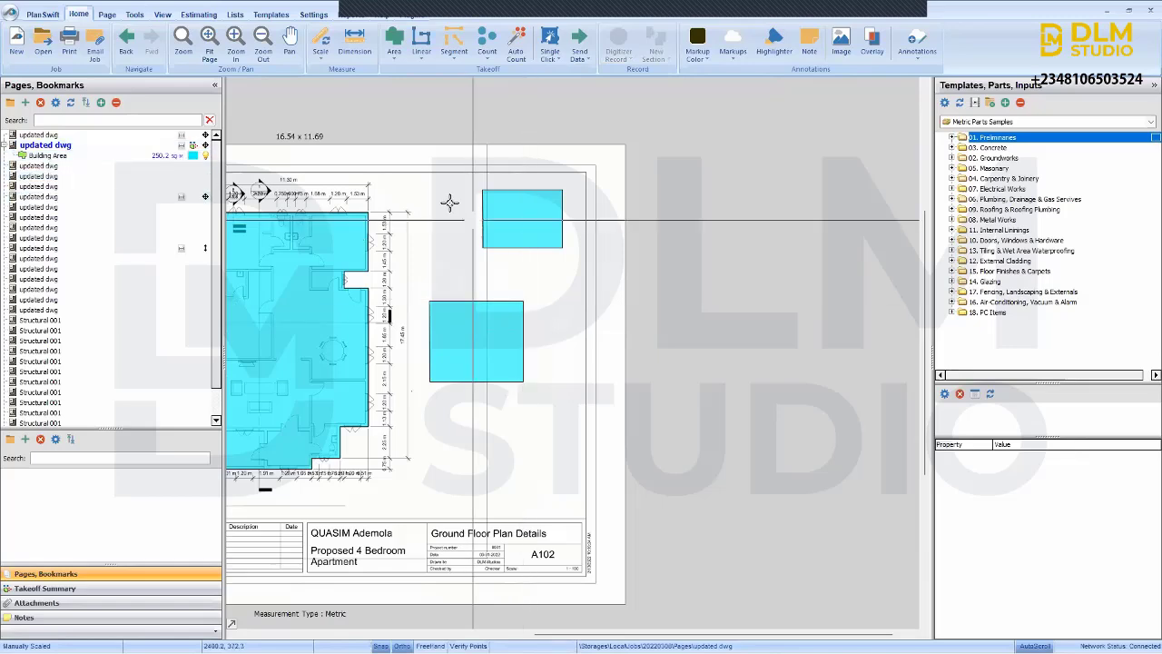
- Delete the two extra rectangular sections beside the floor plan from the Building Area takeoff
{"action": "left_click_drag", "start_coordinate": [544, 252], "coordinate": [653, 282]}
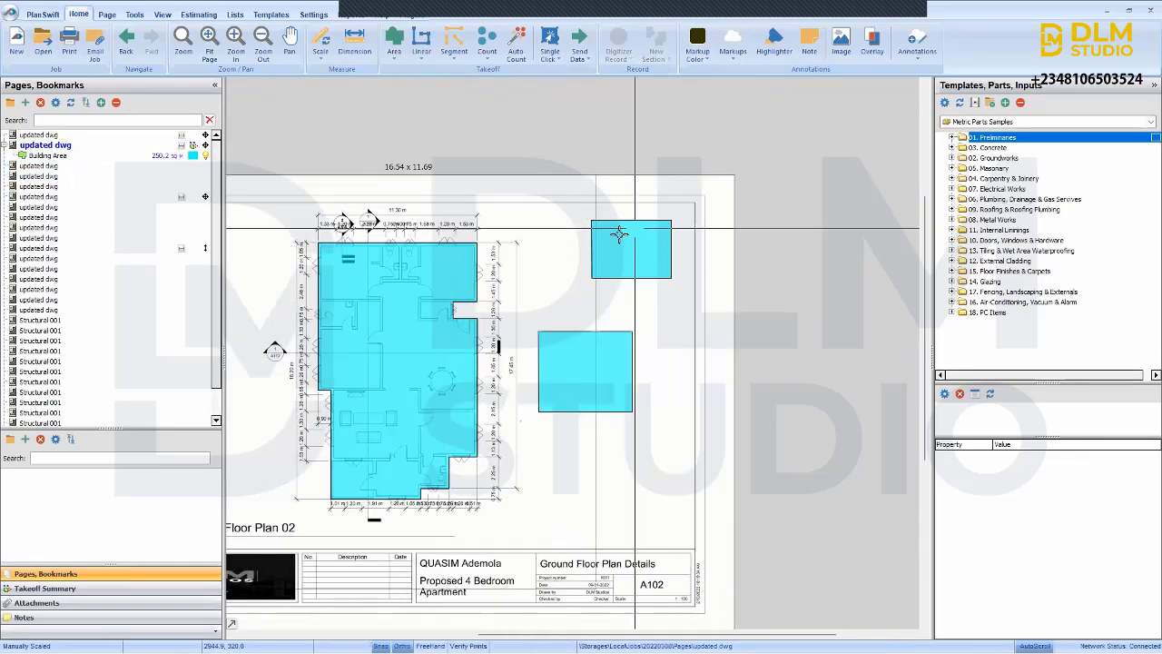
{"action": "left_click", "coordinate": [595, 224]}
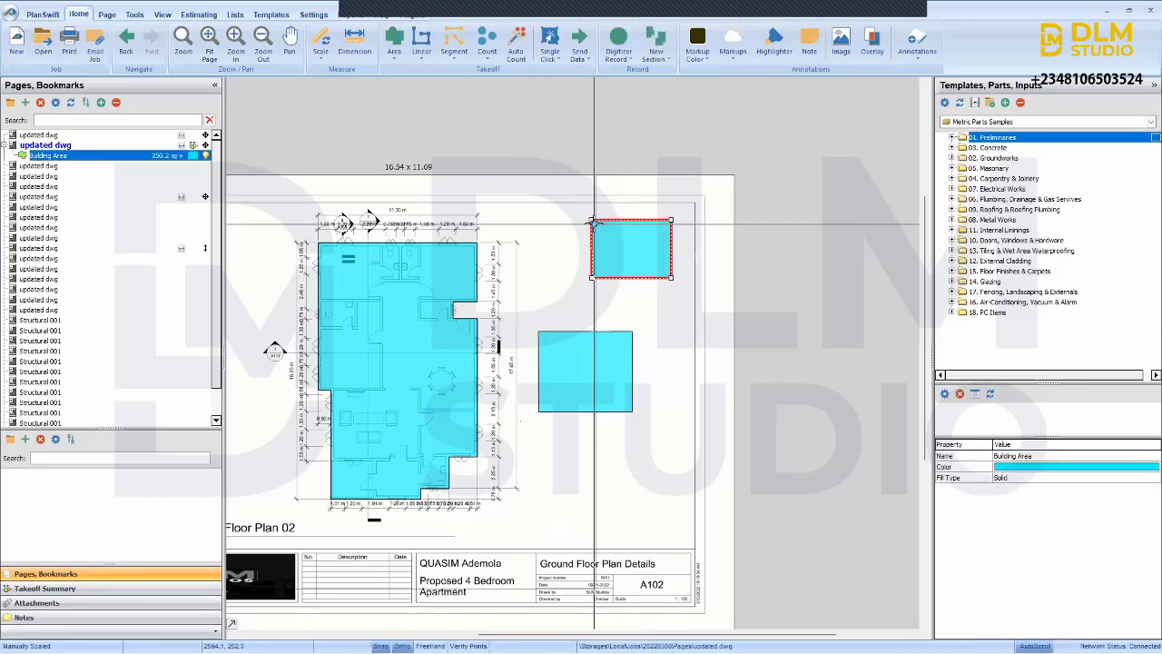
{"action": "key", "text": "Delete"}
{"action": "left_click", "coordinate": [567, 366]}
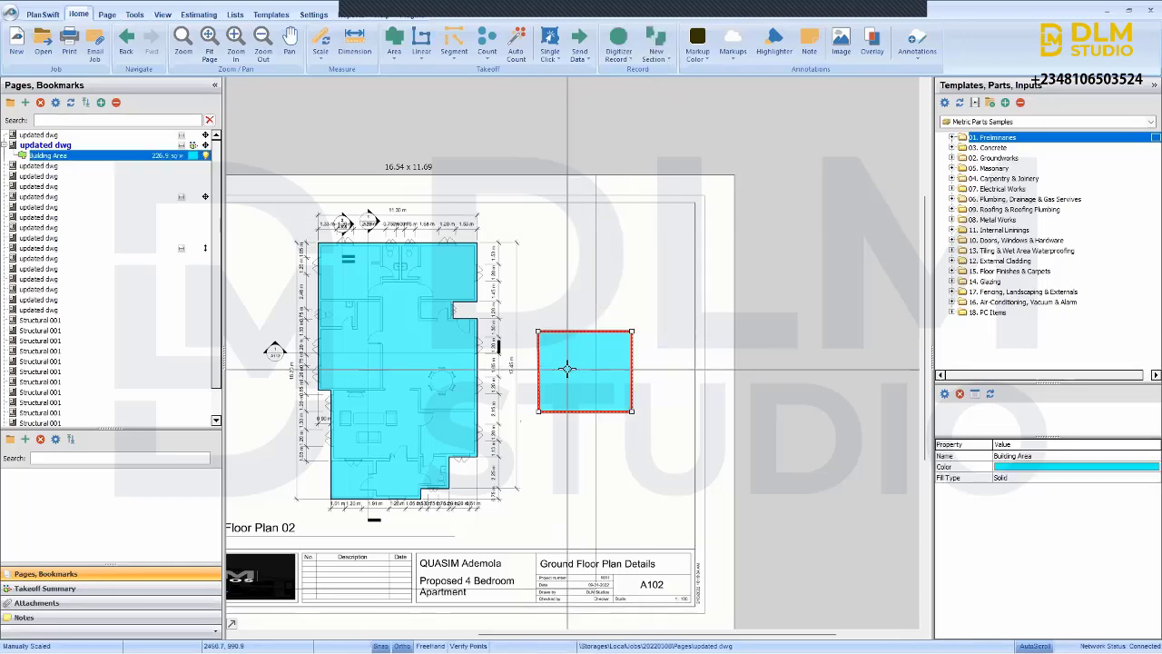
{"action": "key", "text": "Delete"}
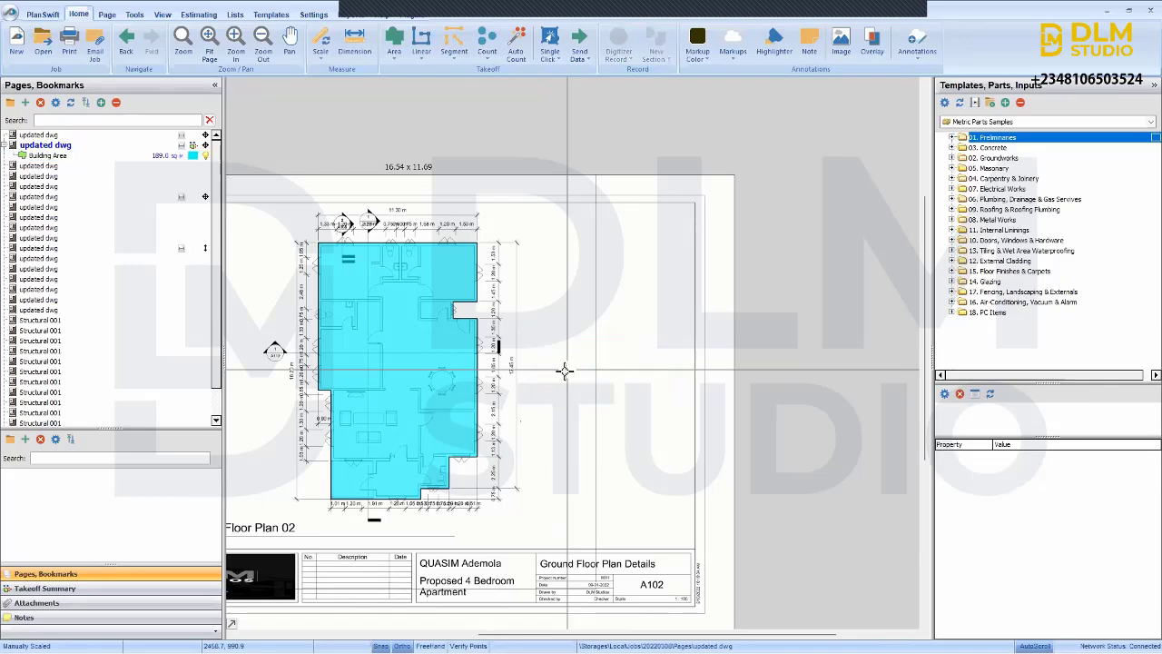
- Check the measured area of the Building Area section in the takeoff list and on the floor plan
{"action": "left_click", "coordinate": [157, 159]}
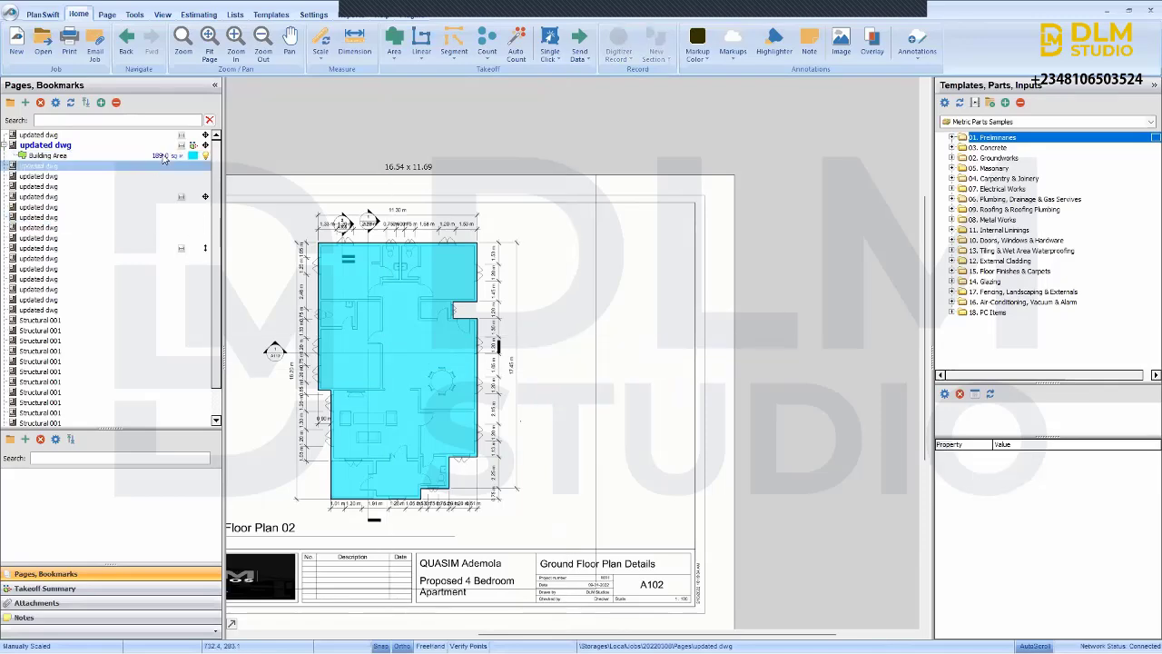
{"action": "left_click", "coordinate": [152, 178]}
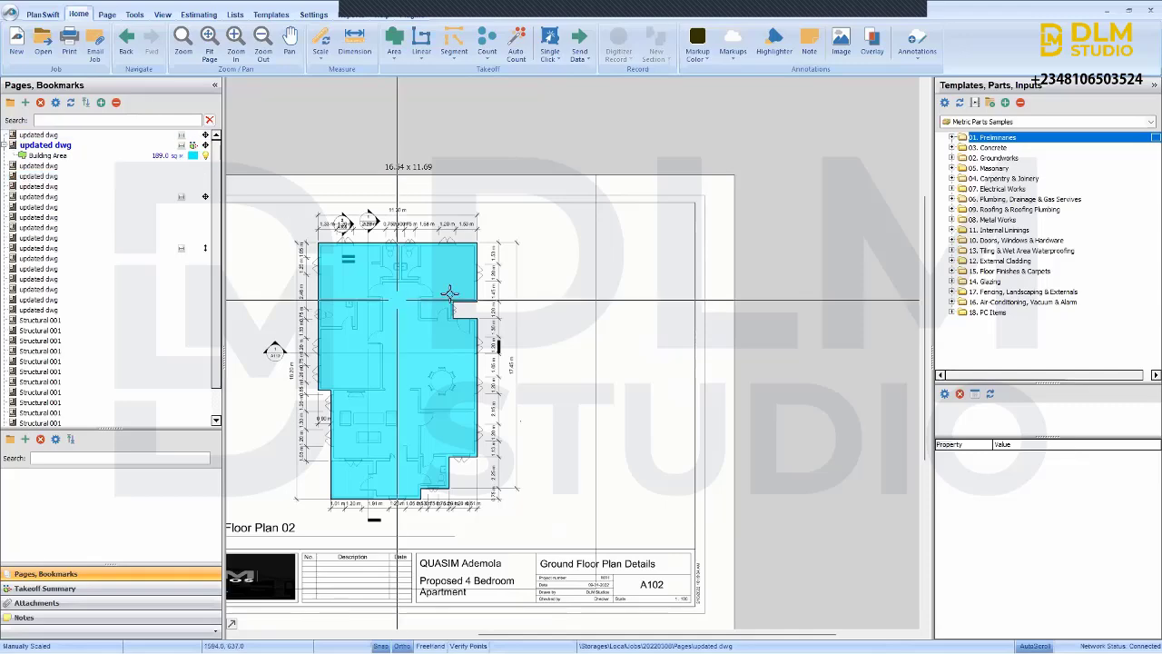
{"action": "left_click_drag", "start_coordinate": [449, 293], "coordinate": [507, 296]}
{"action": "mouse_move", "coordinate": [315, 304]}
{"action": "left_mouse_down"}
{"action": "mouse_move", "coordinate": [470, 295]}
{"action": "mouse_move", "coordinate": [524, 231]}
{"action": "left_mouse_up"}
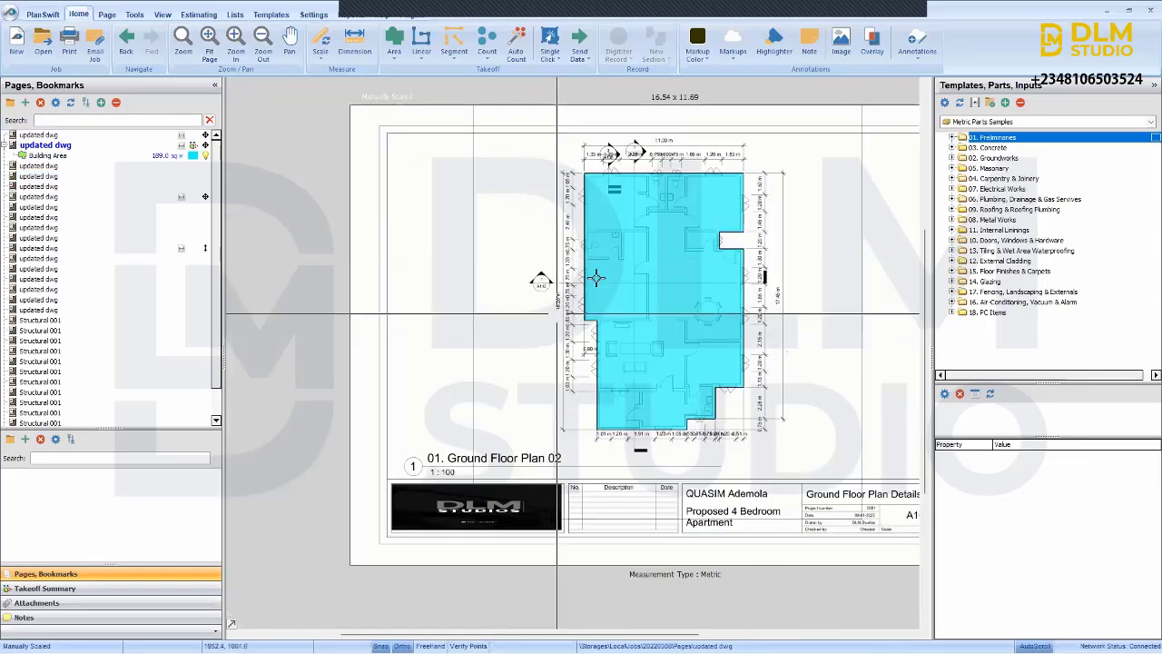
{"action": "mouse_move", "coordinate": [597, 282]}
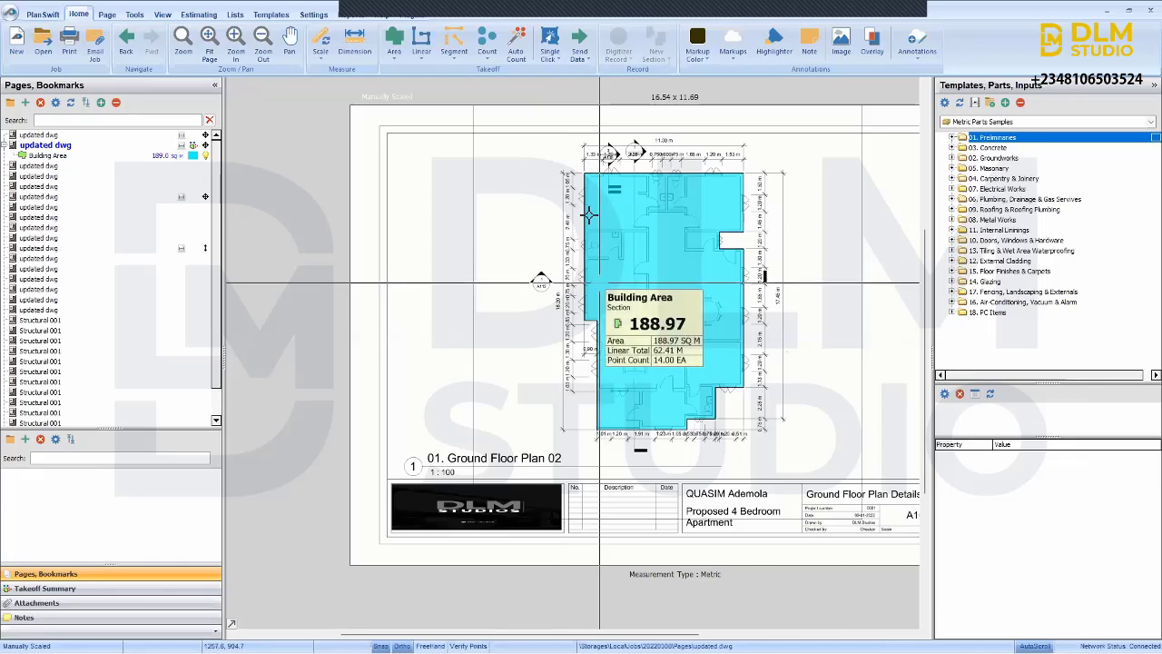
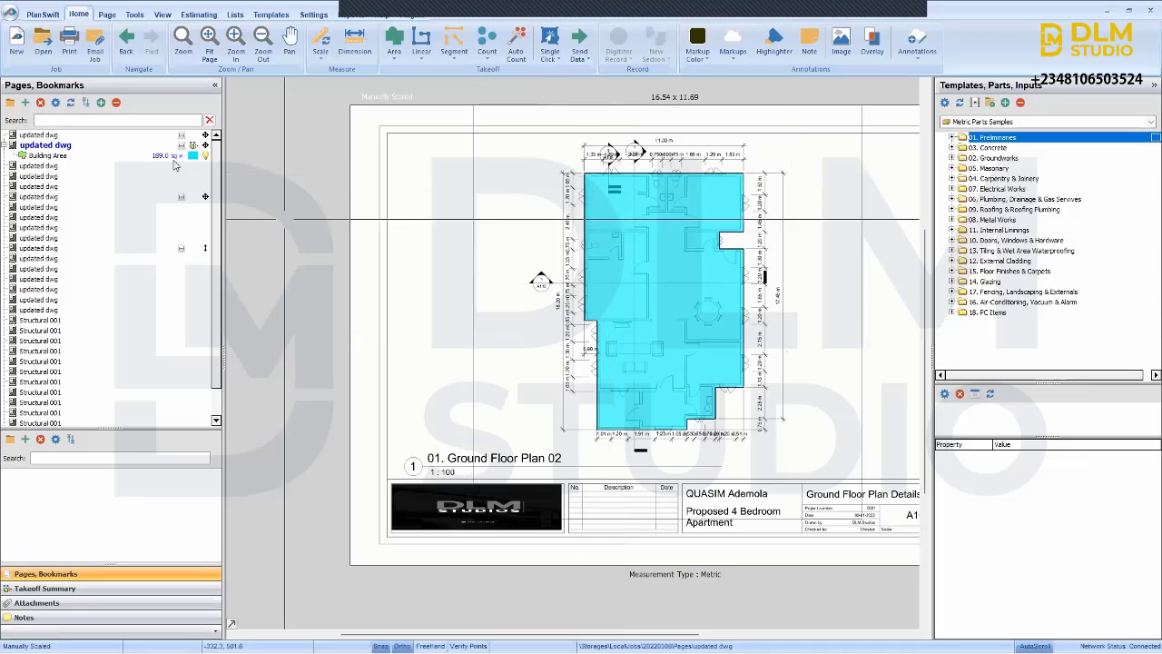
- Hide the Building Area takeoff so its fill no longer covers the ground floor plan
{"action": "left_click", "coordinate": [206, 156]}
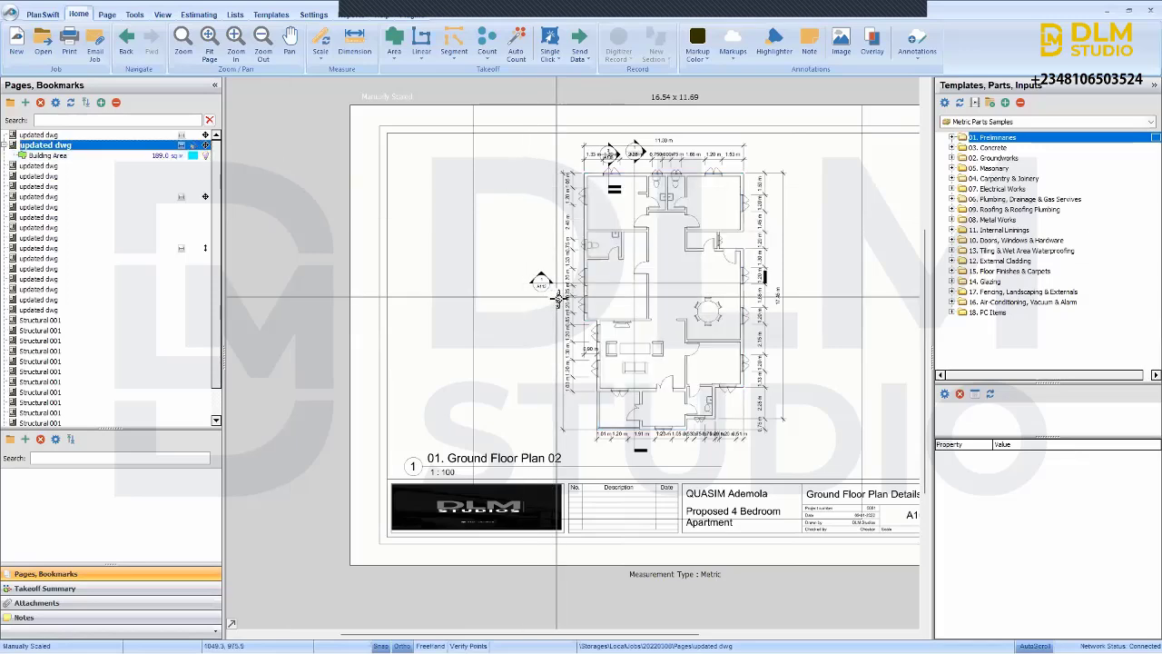
{"action": "scroll", "coordinate": [695, 265], "scroll_direction": "up", "scroll_amount": 3}
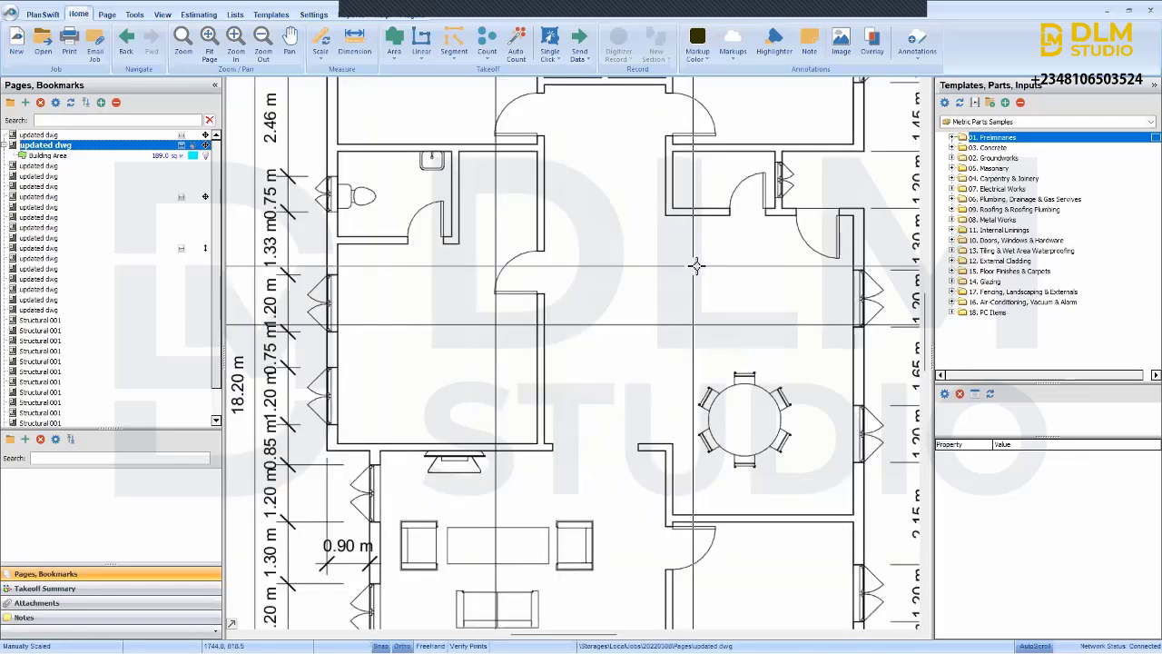
{"action": "scroll", "coordinate": [700, 264], "scroll_direction": "down", "scroll_amount": 3}
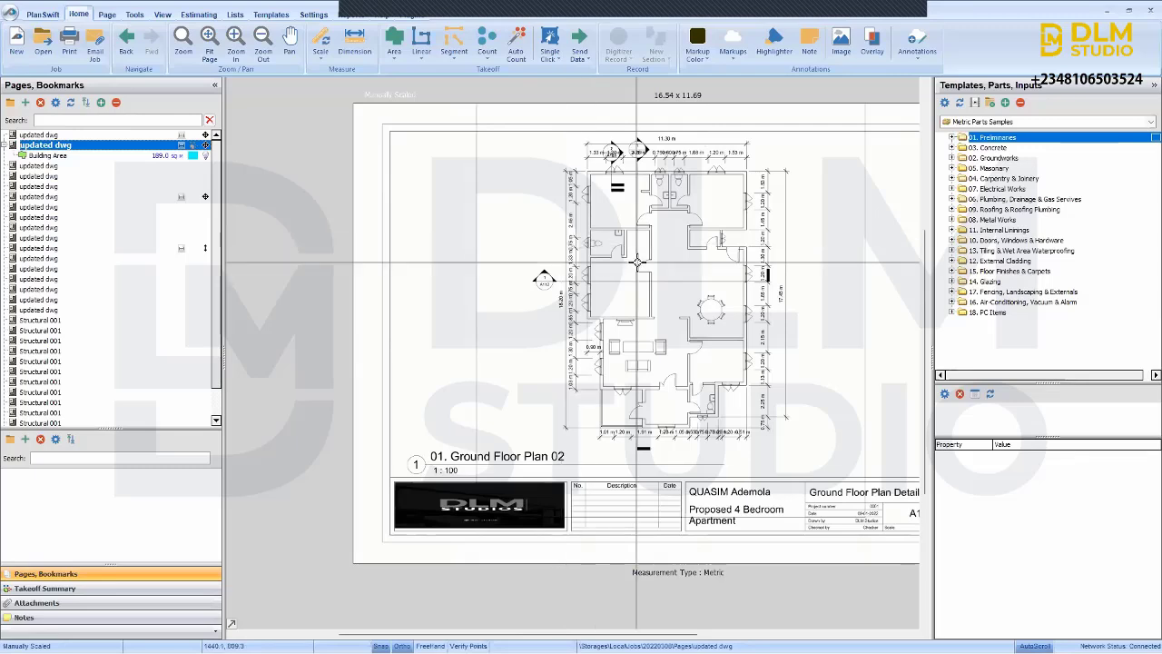
{"action": "left_click_drag", "start_coordinate": [636, 261], "coordinate": [630, 264]}
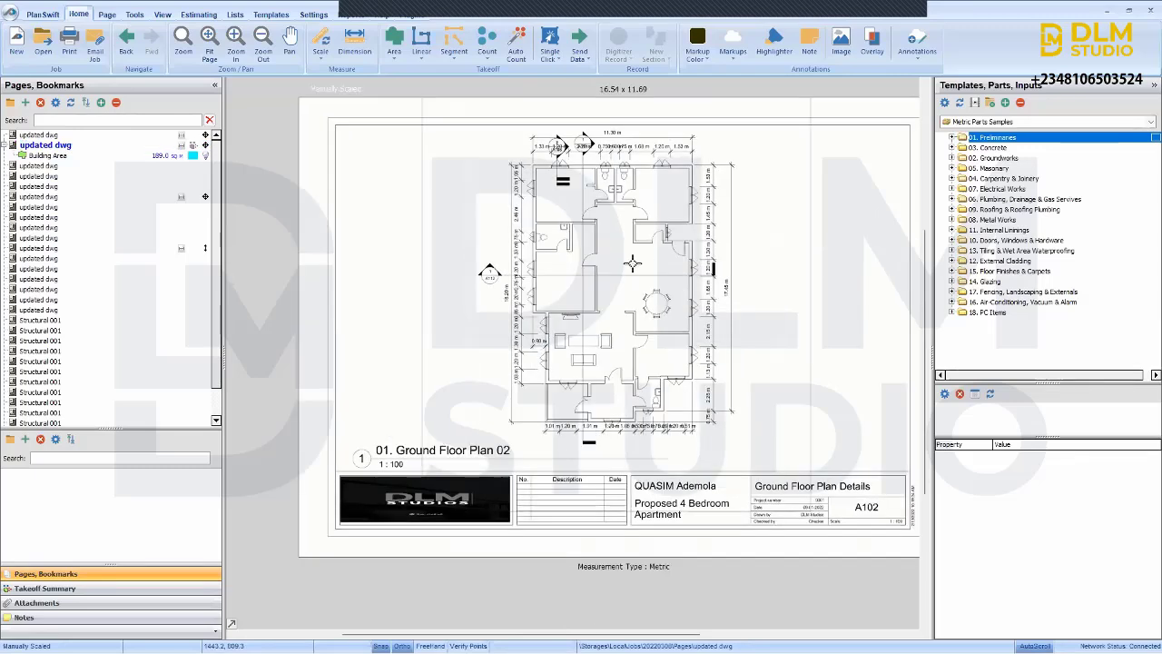
- Create a linear takeoff named "External Girth" in the Substructure folder
{"action": "left_click", "coordinate": [418, 42]}
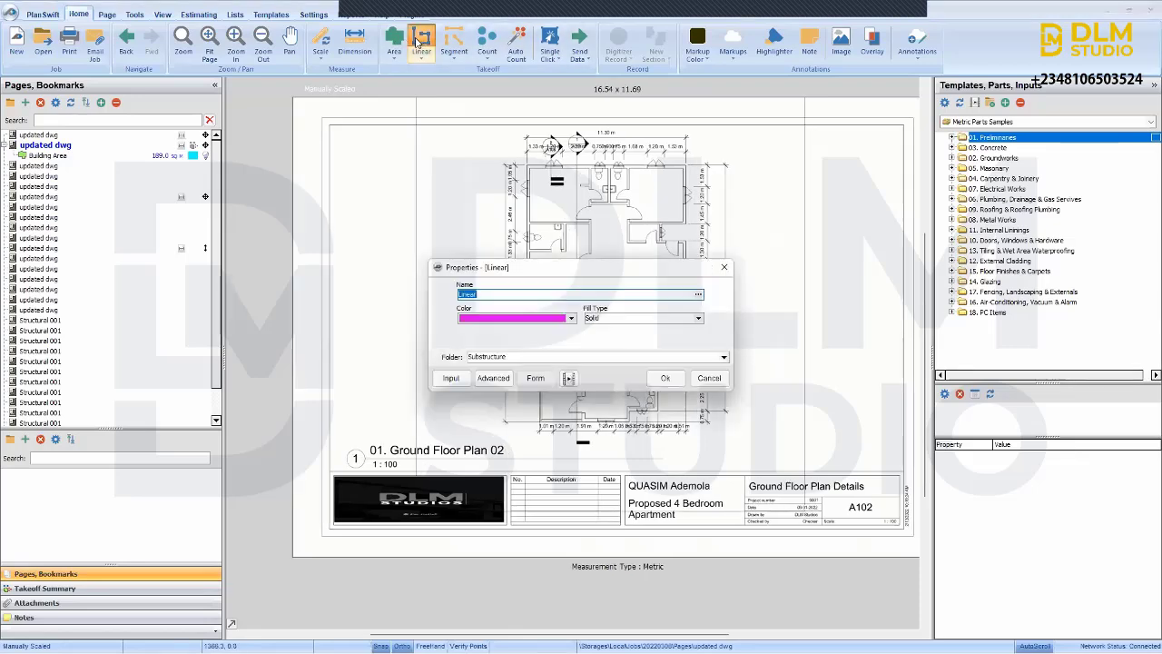
{"action": "type", "text": "Ex"}
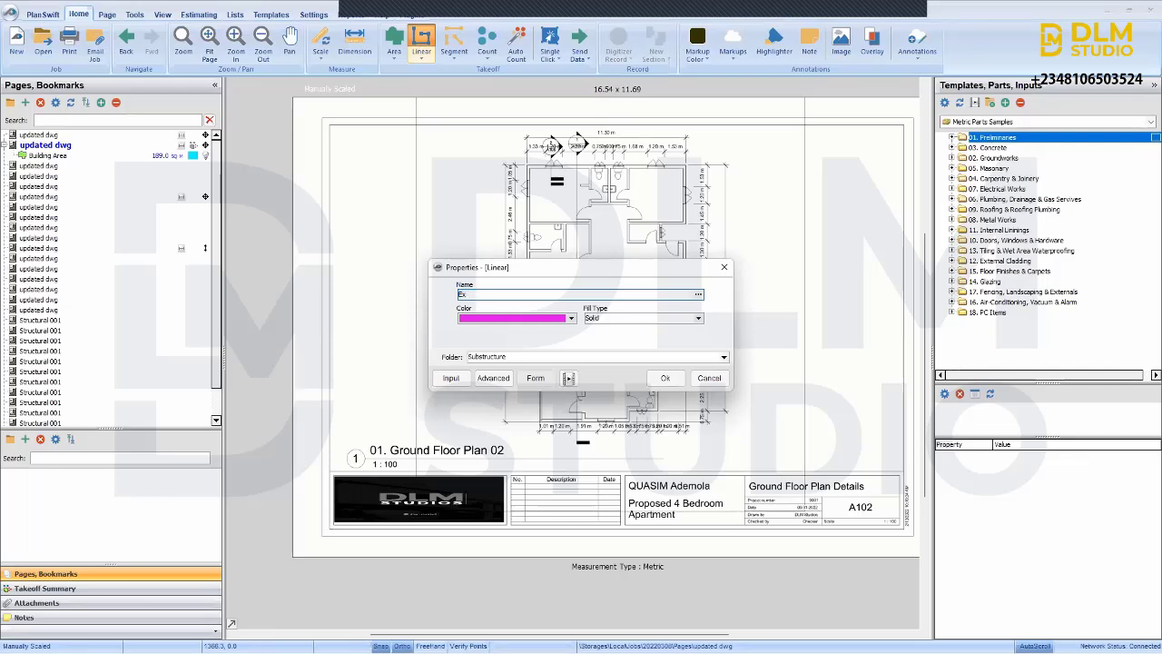
{"action": "type", "text": "ternal Grith"}
{"action": "left_click", "coordinate": [666, 377]}
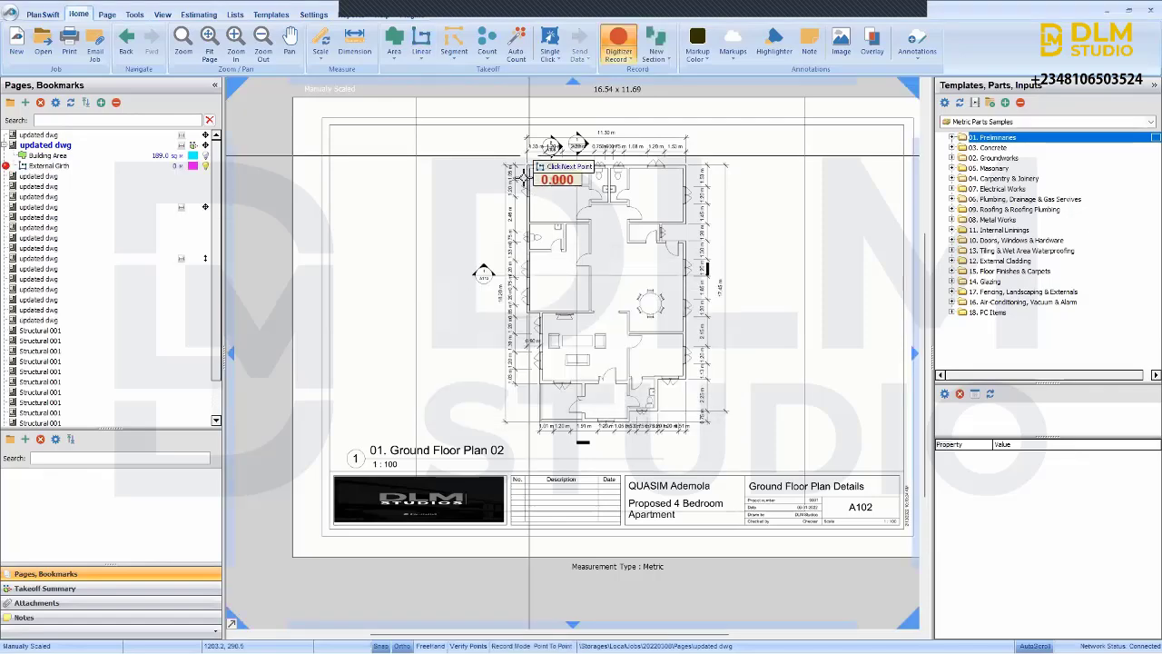
- Trace the external girth from the building's upper left corner along the top wall and down the right wall to the recess
{"action": "scroll", "coordinate": [529, 156], "scroll_direction": "up", "scroll_amount": 2}
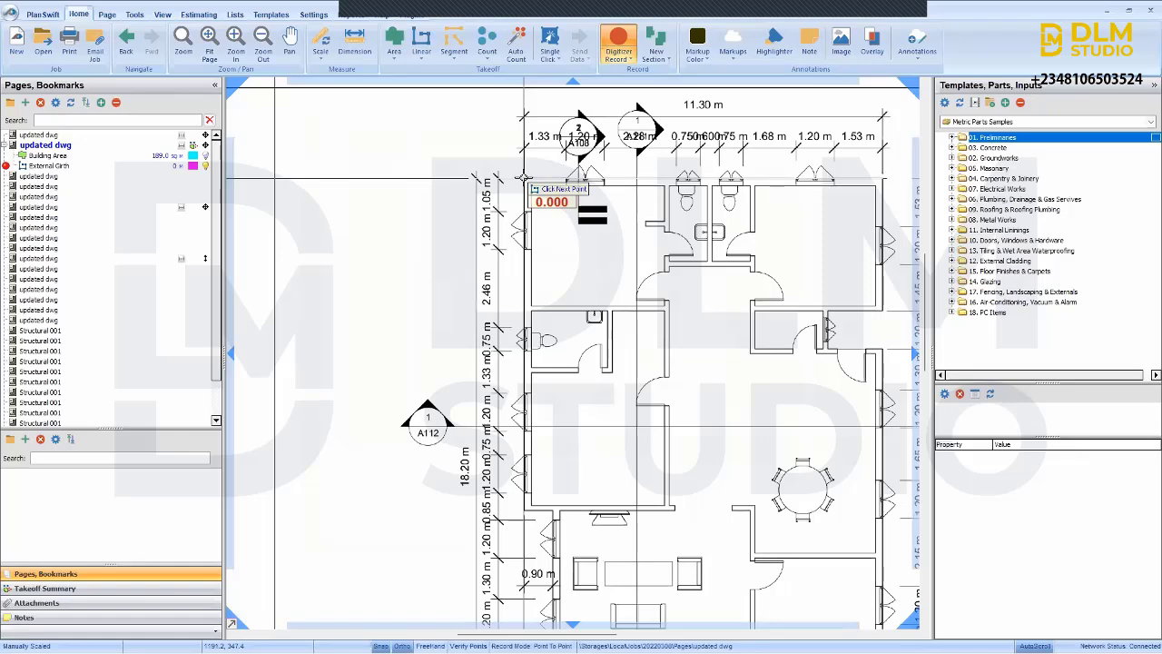
{"action": "left_click", "coordinate": [524, 179]}
{"action": "left_click_drag", "start_coordinate": [677, 208], "coordinate": [594, 165]}
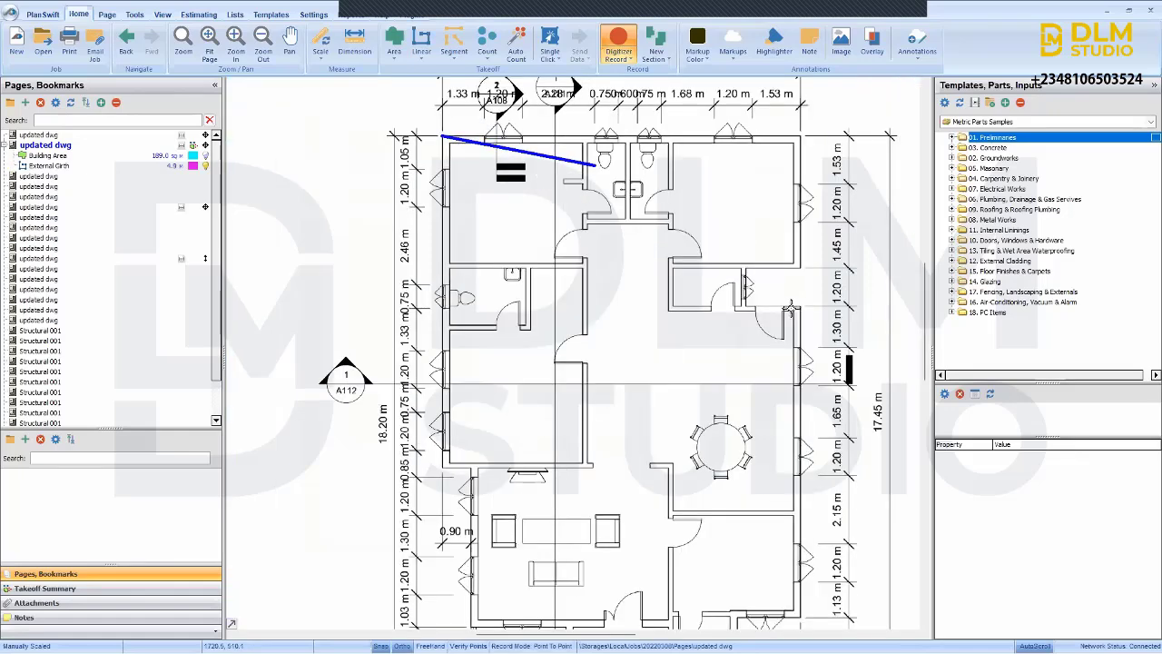
{"action": "left_click", "coordinate": [799, 266]}
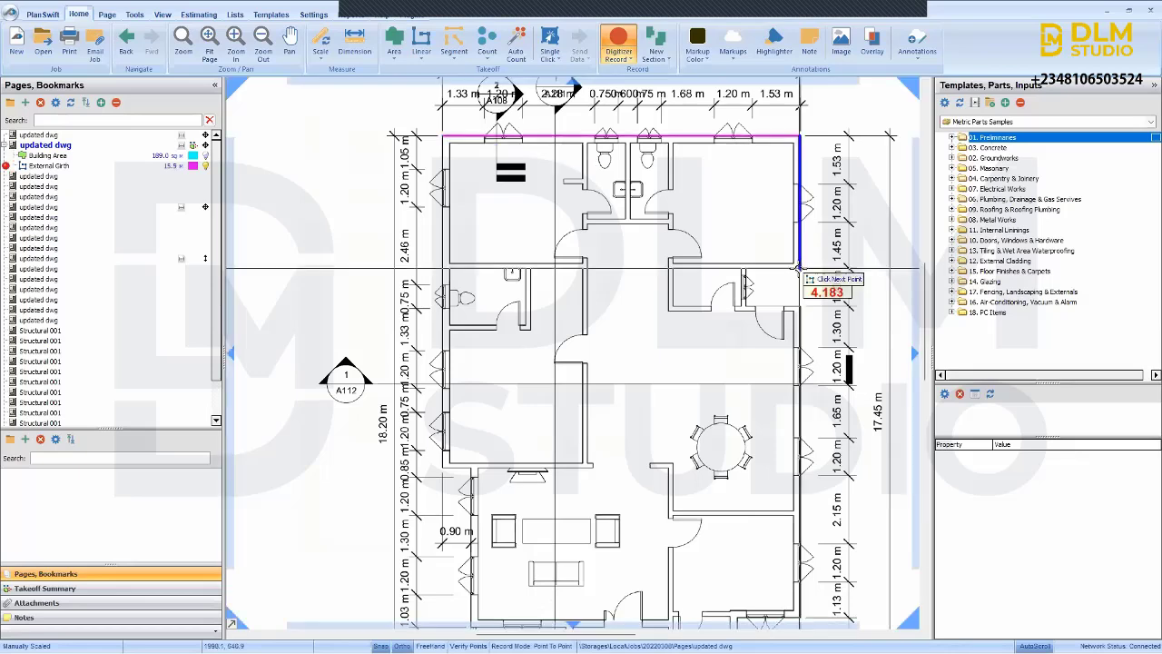
- Trace the External Girth around the recess in the right wall and down to the building's lower right corner
{"action": "left_click", "coordinate": [746, 268]}
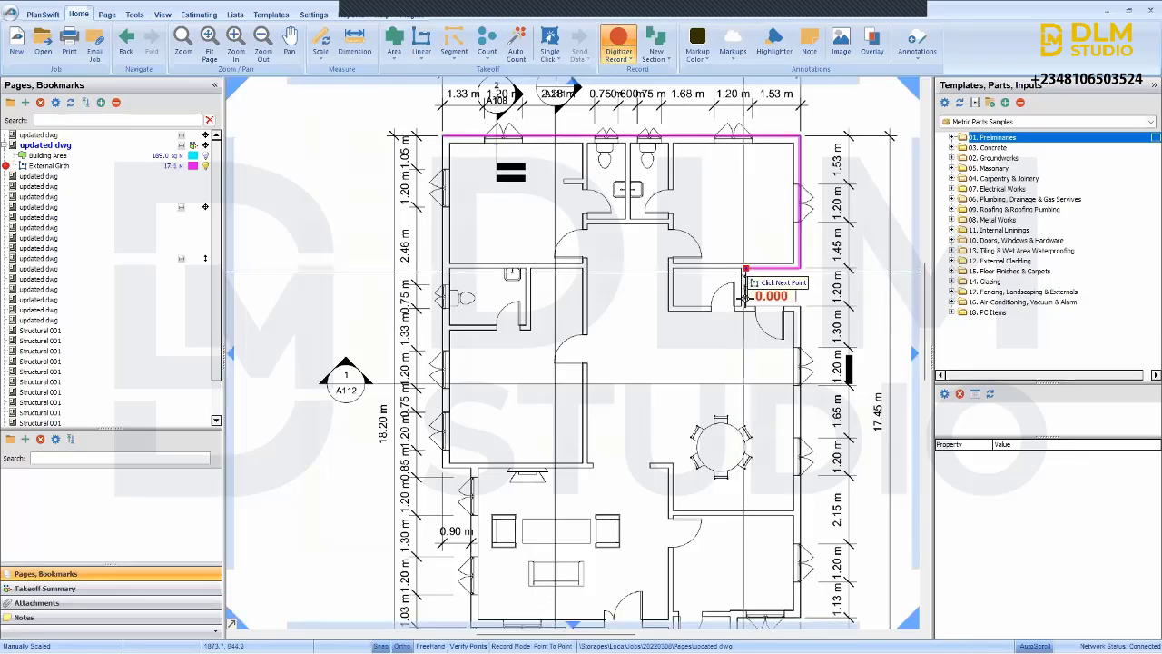
{"action": "left_click", "coordinate": [771, 305]}
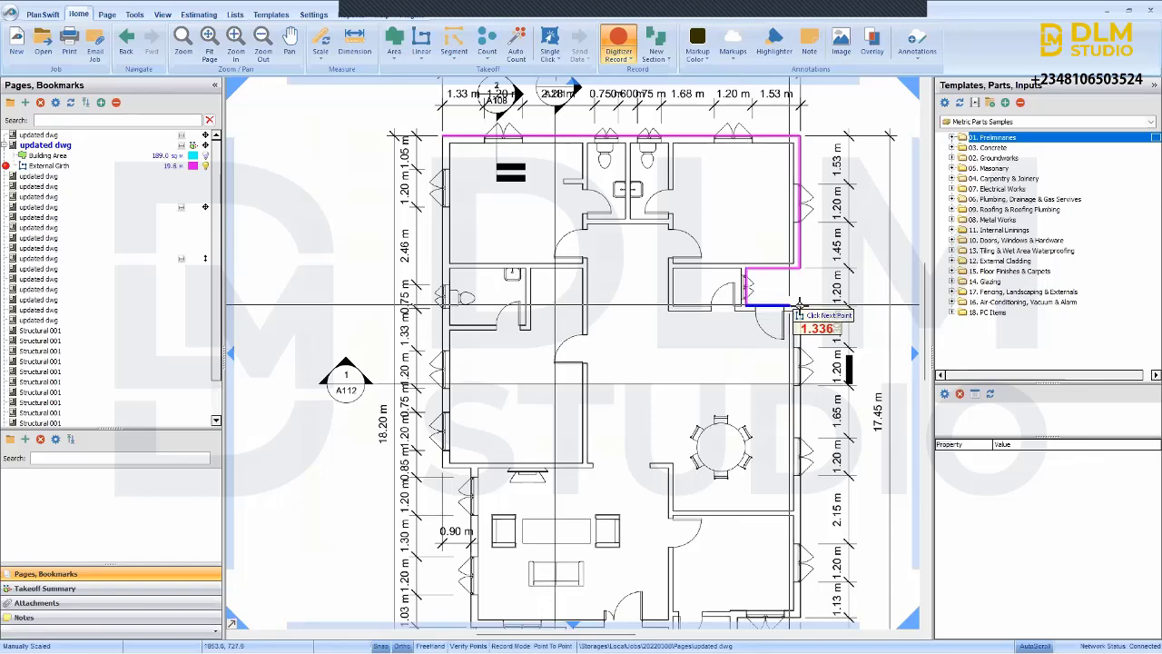
{"action": "left_click", "coordinate": [799, 305]}
{"action": "left_click_drag", "start_coordinate": [712, 494], "coordinate": [761, 359]}
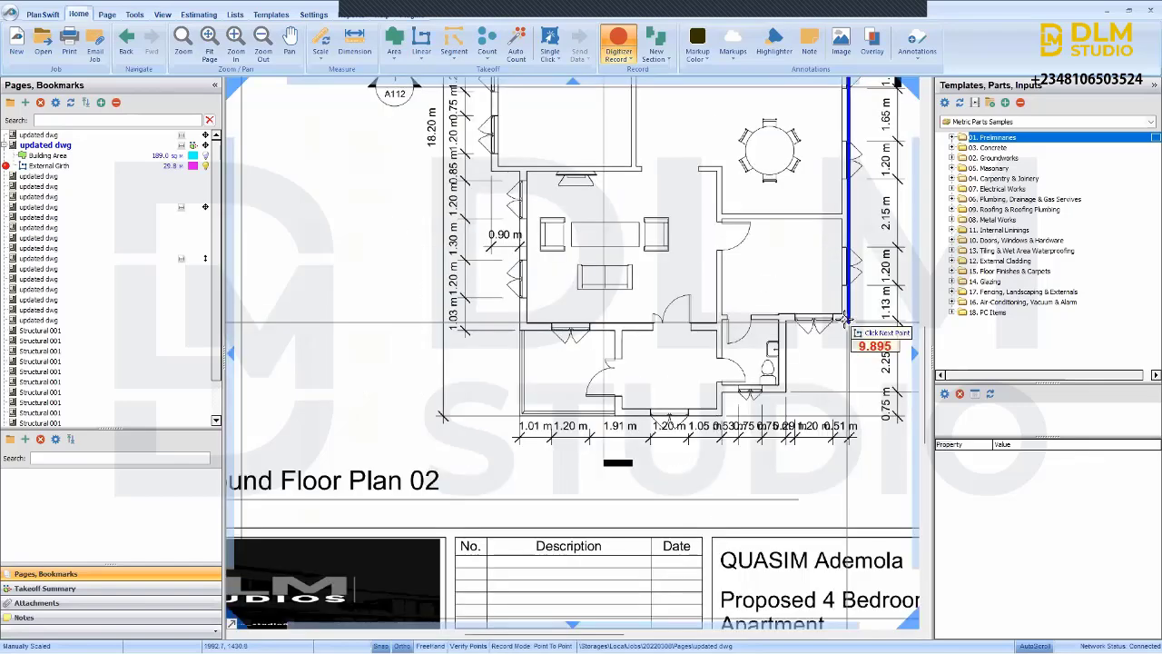
{"action": "left_click", "coordinate": [849, 319]}
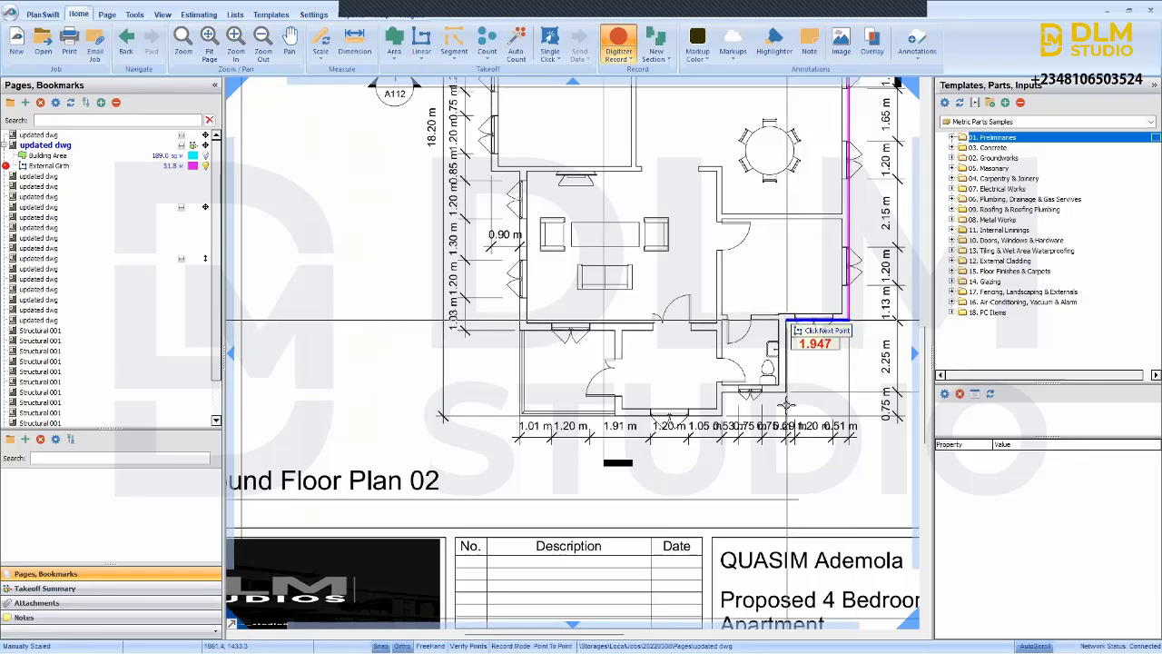
- Continue the External Girth along the stepped front wall and around the projecting toilet to the entrance room's lower left corner
{"action": "left_click", "coordinate": [786, 320]}
{"action": "left_click", "coordinate": [786, 391]}
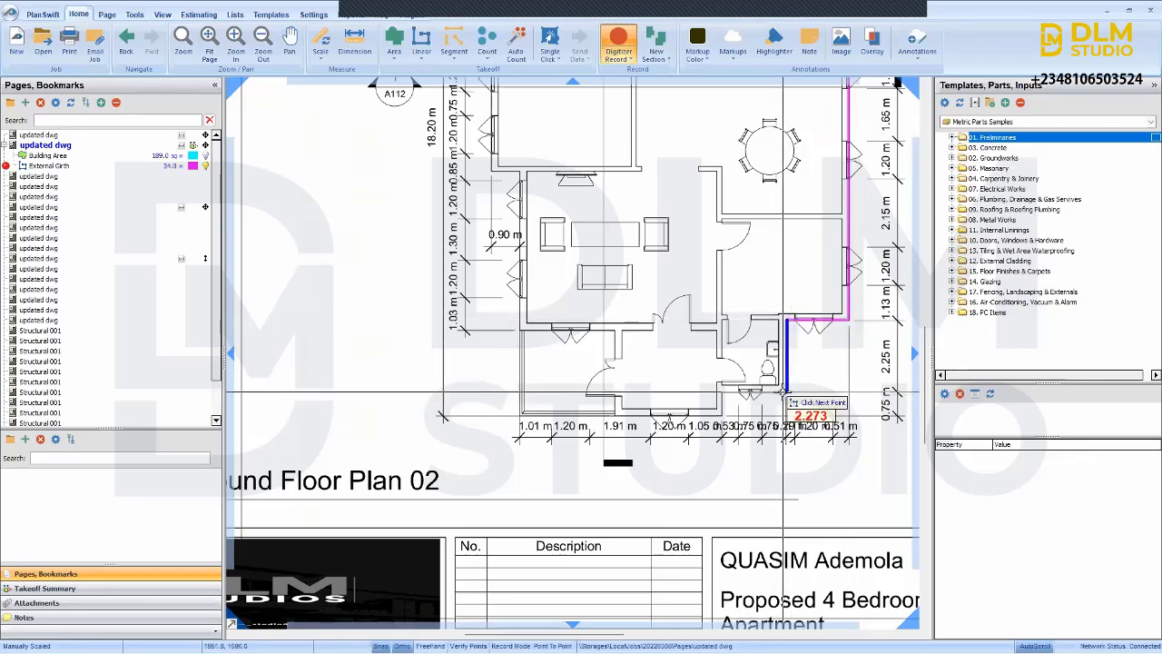
{"action": "left_click", "coordinate": [724, 414]}
{"action": "left_click", "coordinate": [721, 414]}
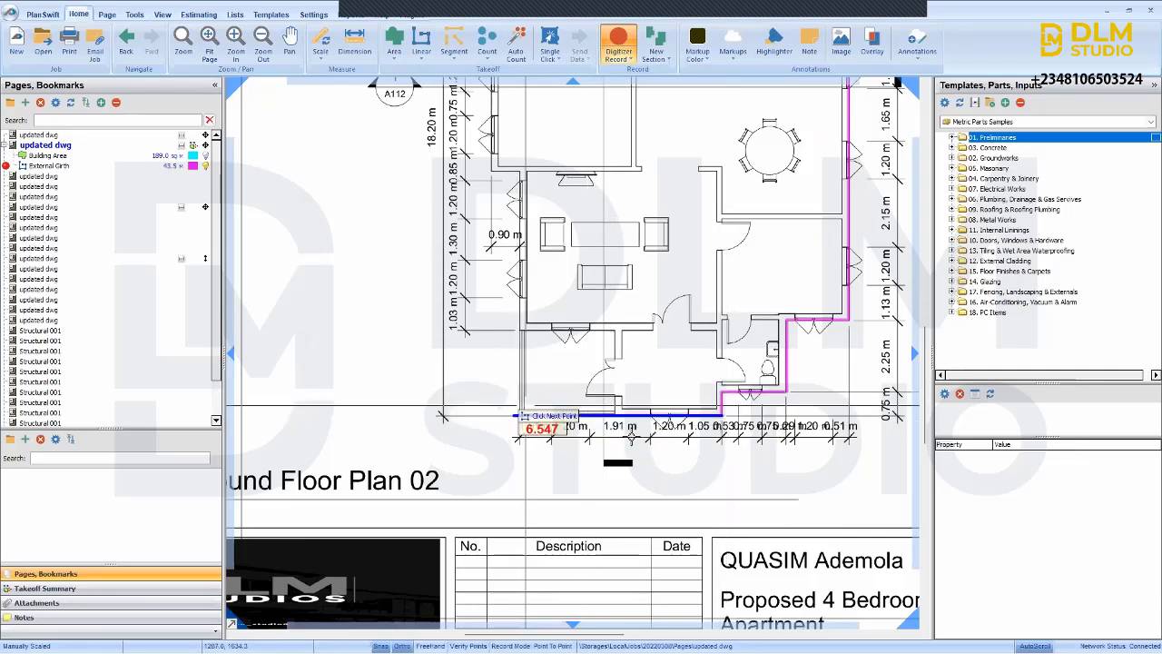
{"action": "left_click", "coordinate": [615, 415]}
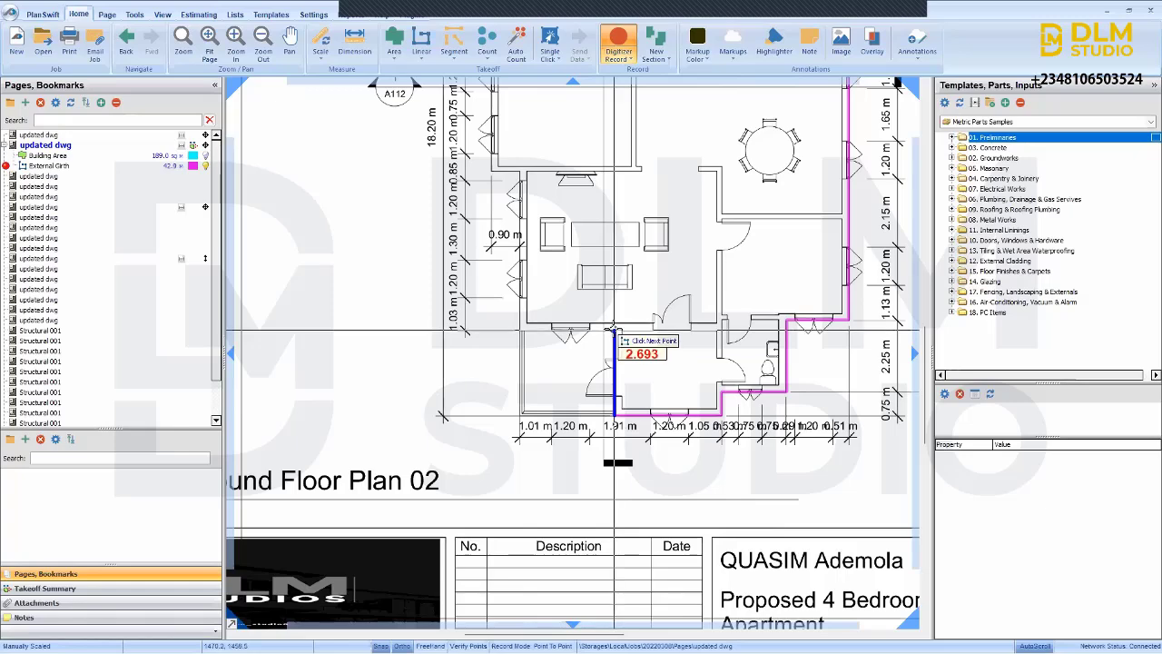
- Continue the External Girth up the entrance room's left wall and along the back of the porch to the living room's outer corner
{"action": "scroll", "coordinate": [614, 329], "scroll_direction": "up", "scroll_amount": 1}
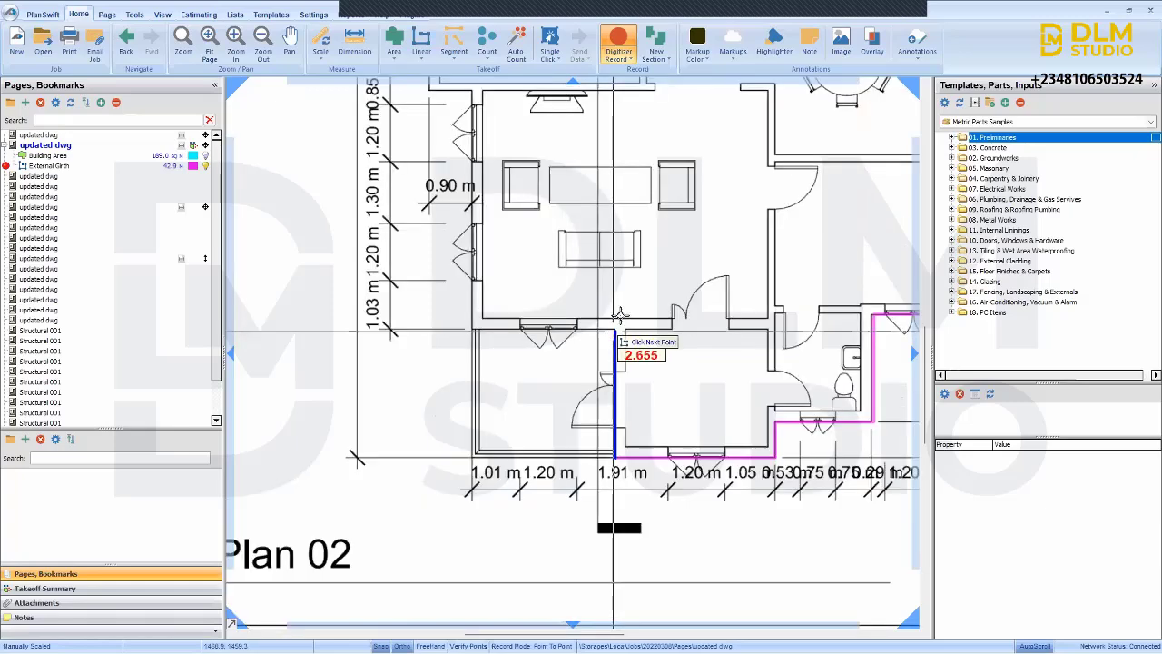
{"action": "scroll", "coordinate": [617, 316], "scroll_direction": "up", "scroll_amount": 2}
{"action": "left_click", "coordinate": [615, 327]}
{"action": "scroll", "coordinate": [485, 329], "scroll_direction": "down", "scroll_amount": 2}
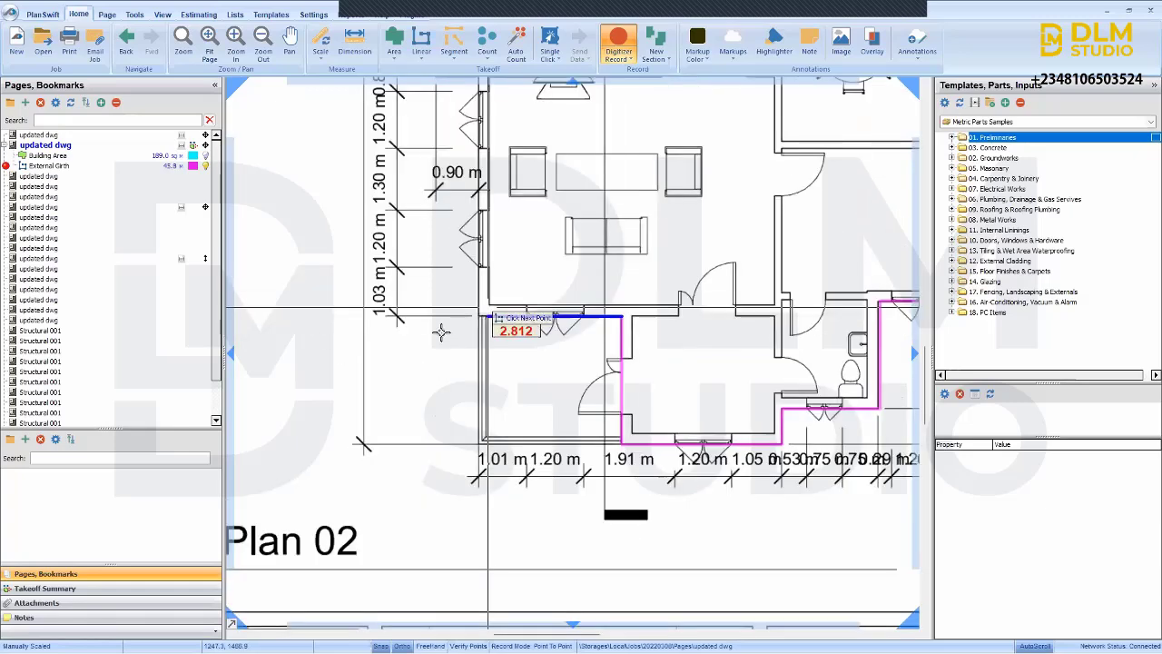
{"action": "scroll", "coordinate": [436, 334], "scroll_direction": "up", "scroll_amount": 2}
{"action": "left_click", "coordinate": [485, 317]}
- Trace the External Girth up the living room's left wall and across the 0.90 m offset
{"action": "scroll", "coordinate": [446, 267], "scroll_direction": "down", "scroll_amount": 2}
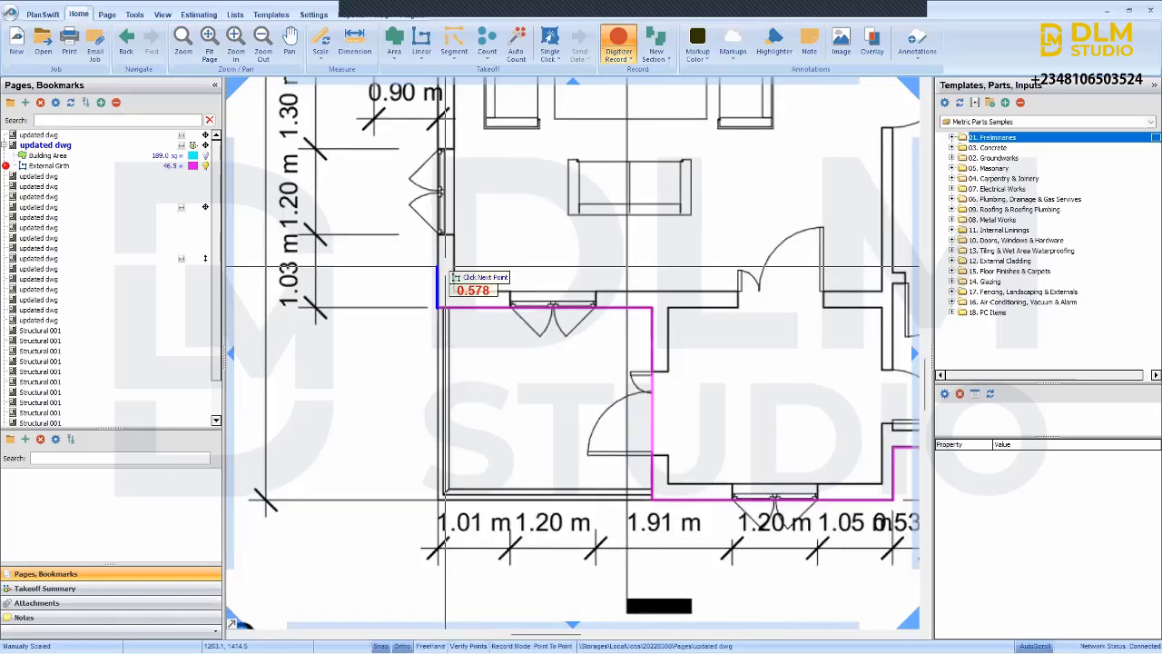
{"action": "scroll", "coordinate": [487, 405], "scroll_direction": "down", "scroll_amount": 2}
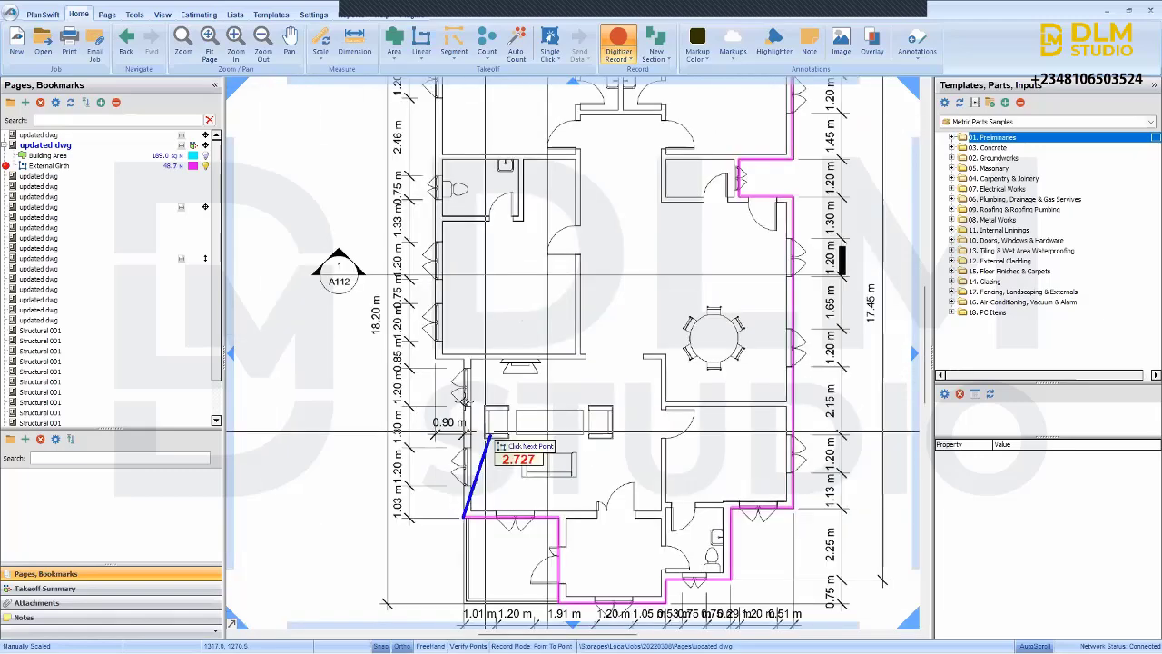
{"action": "scroll", "coordinate": [460, 259], "scroll_direction": "up", "scroll_amount": 2}
{"action": "left_click", "coordinate": [461, 257]}
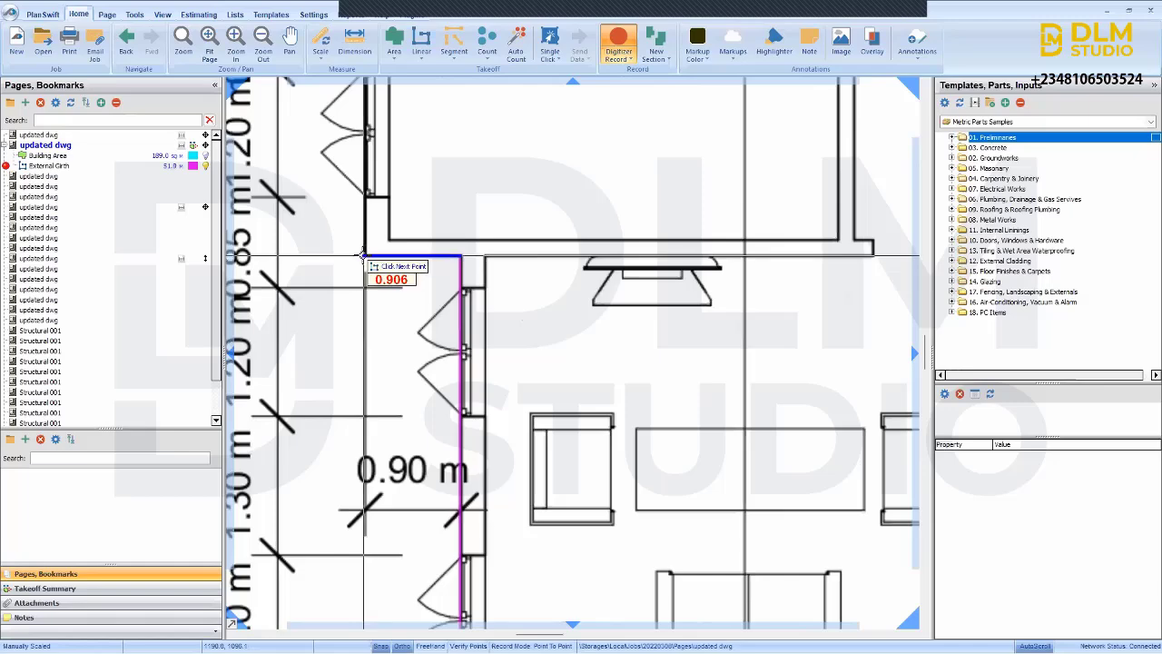
{"action": "left_click", "coordinate": [362, 257]}
- Close the External Girth by tracing the left wall up to the starting corner, and finish recording
{"action": "scroll", "coordinate": [377, 251], "scroll_direction": "down", "scroll_amount": 2}
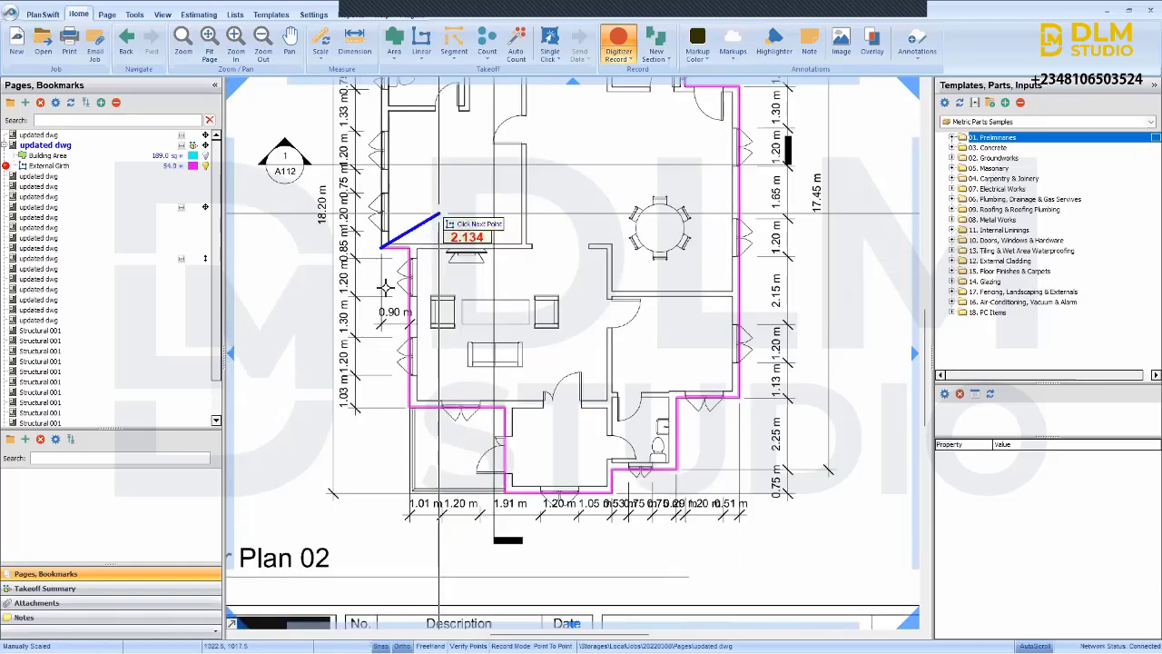
{"action": "scroll", "coordinate": [406, 277], "scroll_direction": "up", "scroll_amount": 3}
{"action": "scroll", "coordinate": [412, 264], "scroll_direction": "up", "scroll_amount": 2}
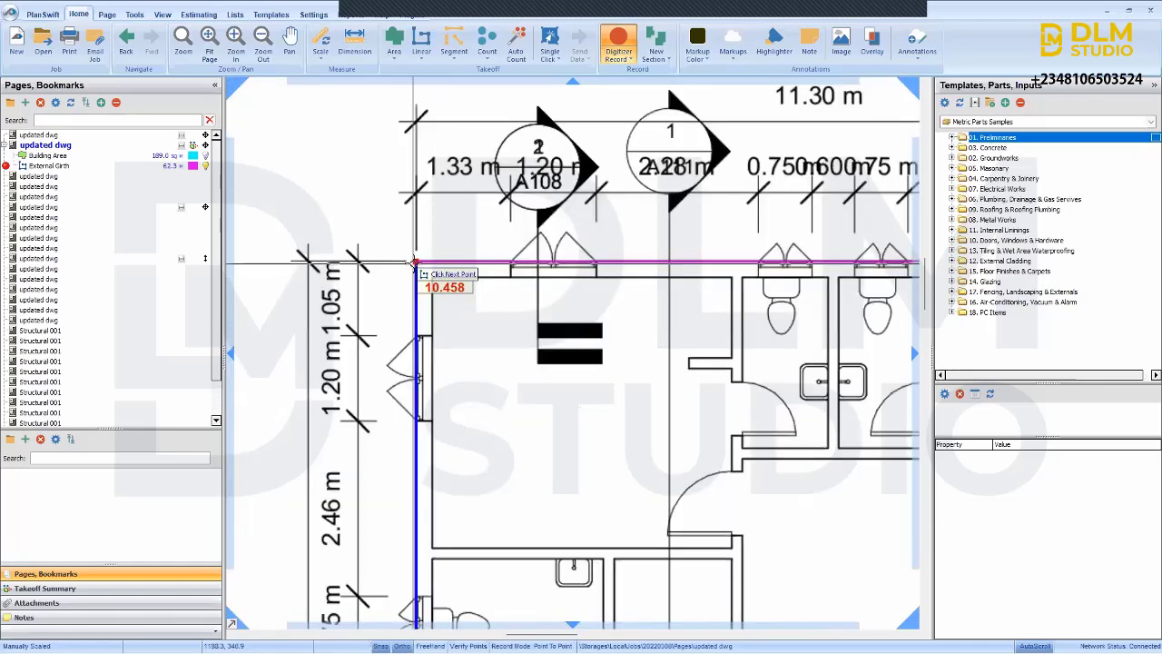
{"action": "left_click", "coordinate": [416, 261]}
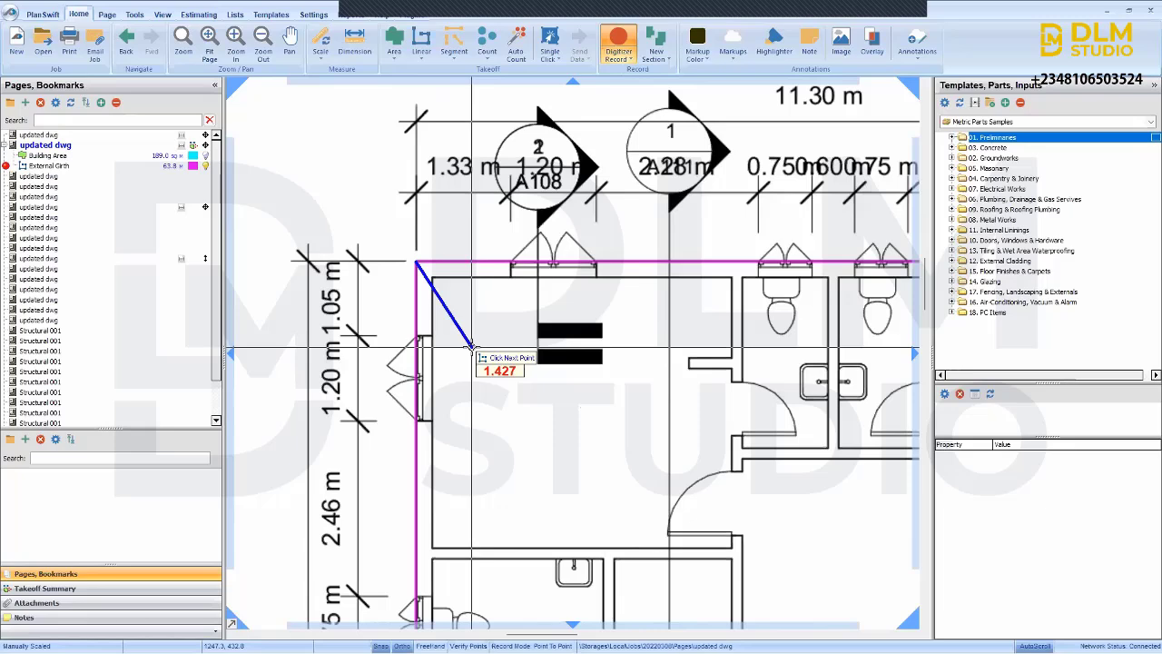
{"action": "key", "text": "Escape"}
{"action": "scroll", "coordinate": [350, 138], "scroll_direction": "down", "scroll_amount": 3}
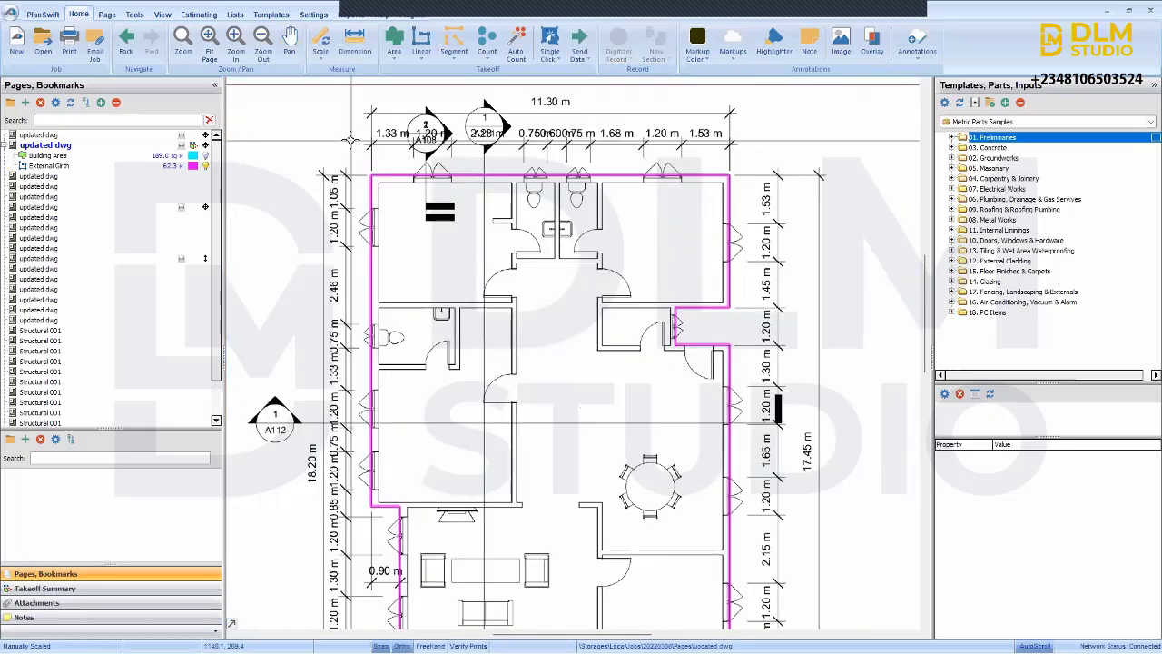
- Review the External Girth and Building Area takeoffs, and hide both from the ground floor plan
{"action": "left_click", "coordinate": [165, 168]}
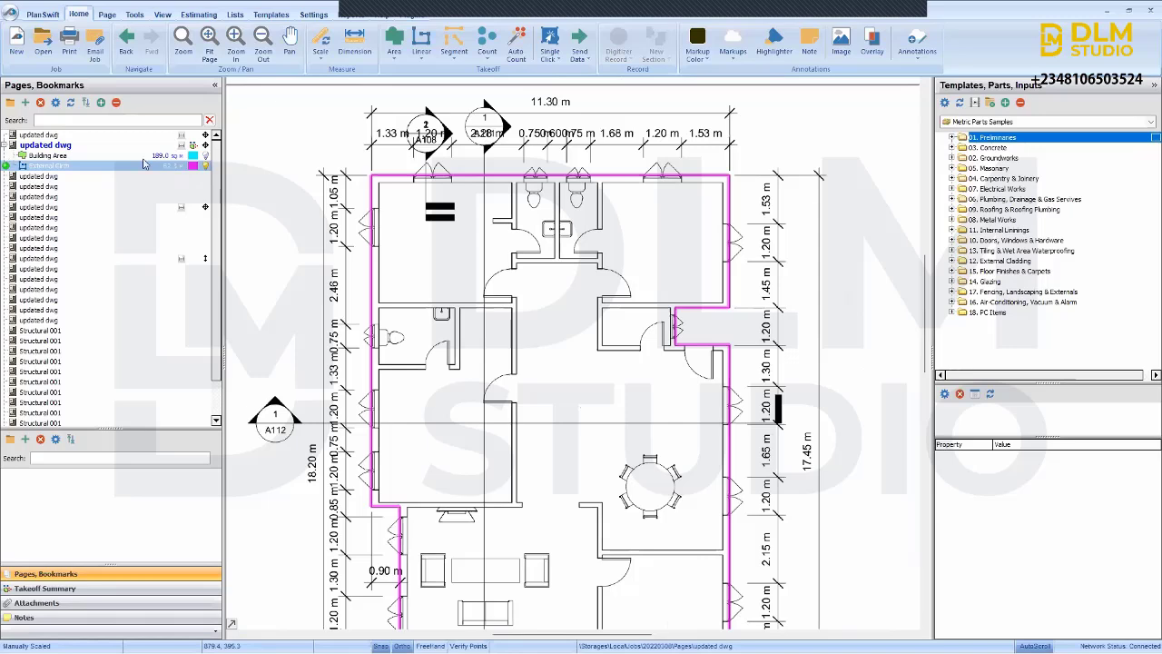
{"action": "left_click", "coordinate": [168, 156]}
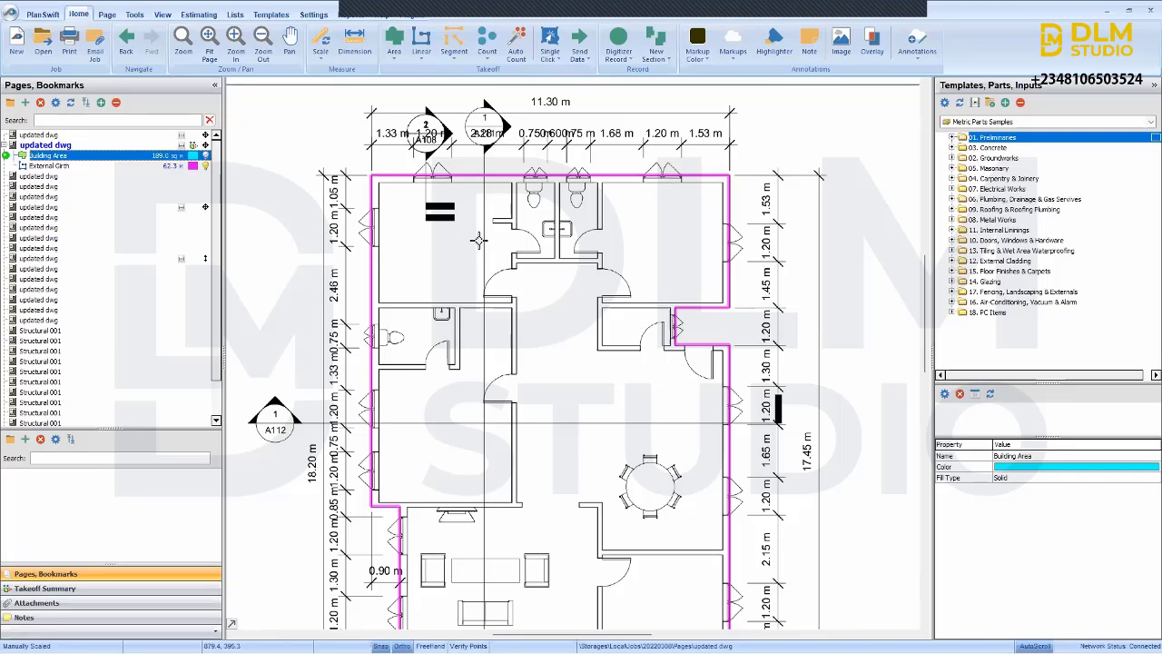
{"action": "left_click", "coordinate": [206, 156]}
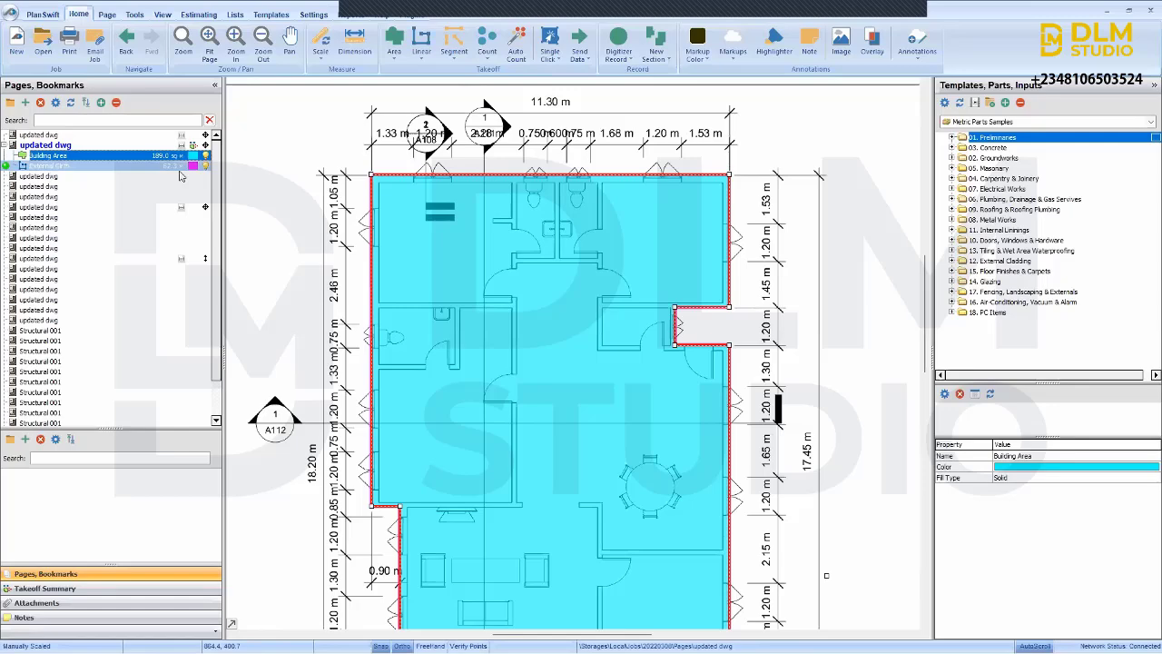
{"action": "left_click", "coordinate": [207, 155]}
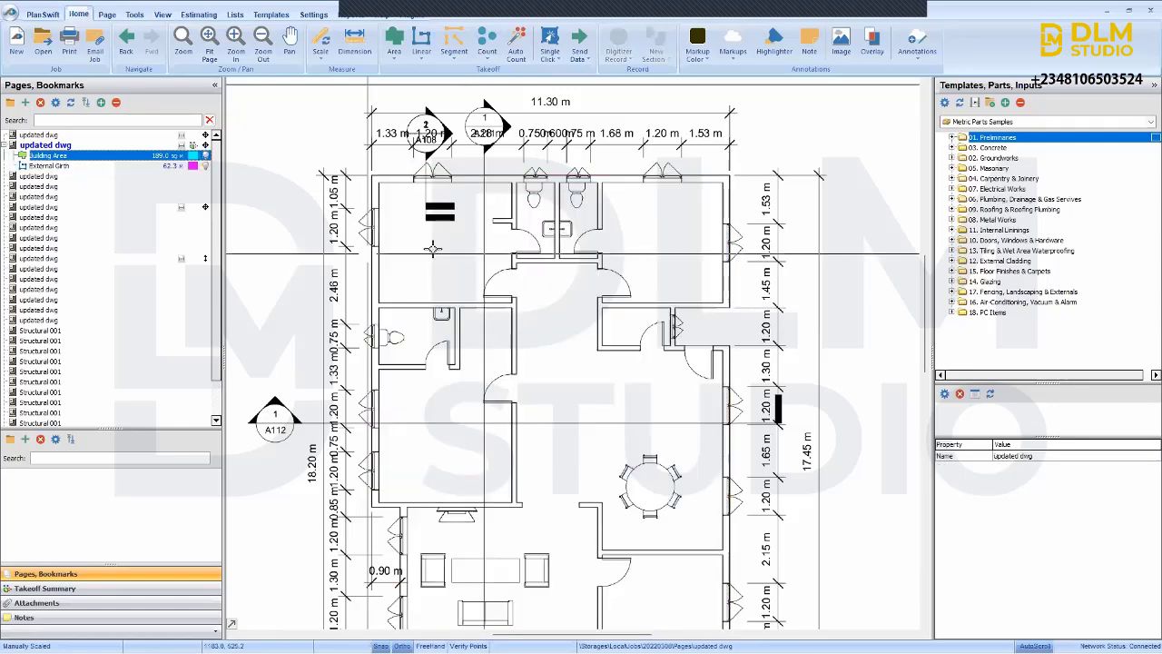
{"action": "scroll", "coordinate": [439, 246], "scroll_direction": "down", "scroll_amount": 1}
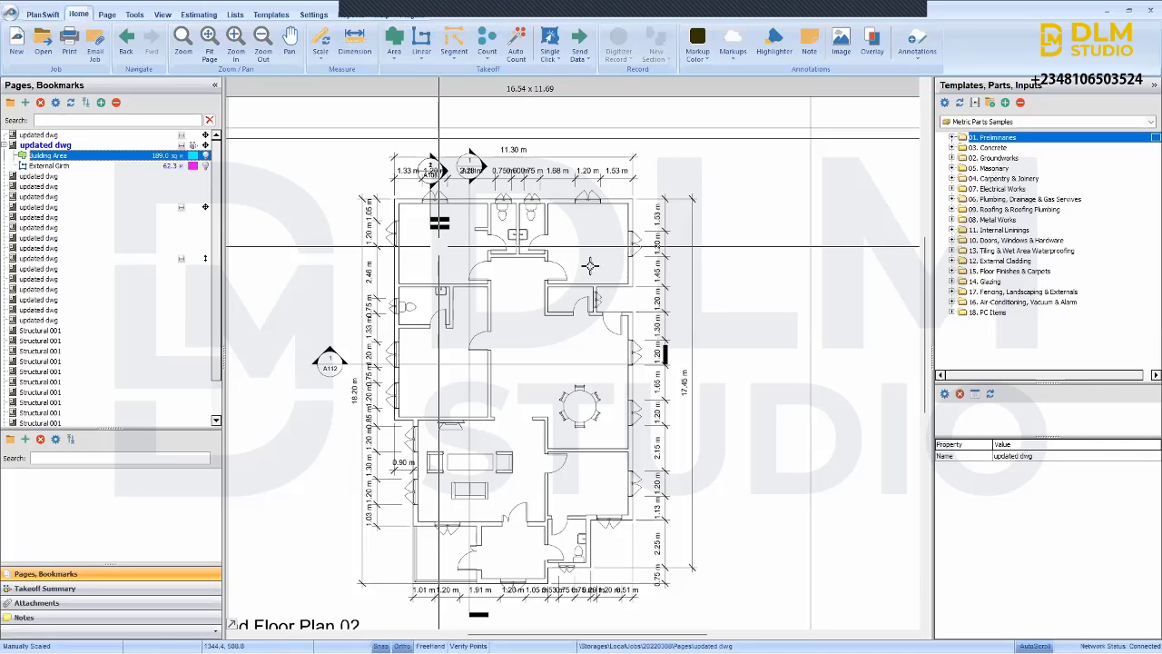
{"action": "scroll", "coordinate": [363, 318], "scroll_direction": "down", "scroll_amount": 1}
{"action": "left_click", "coordinate": [204, 167]}
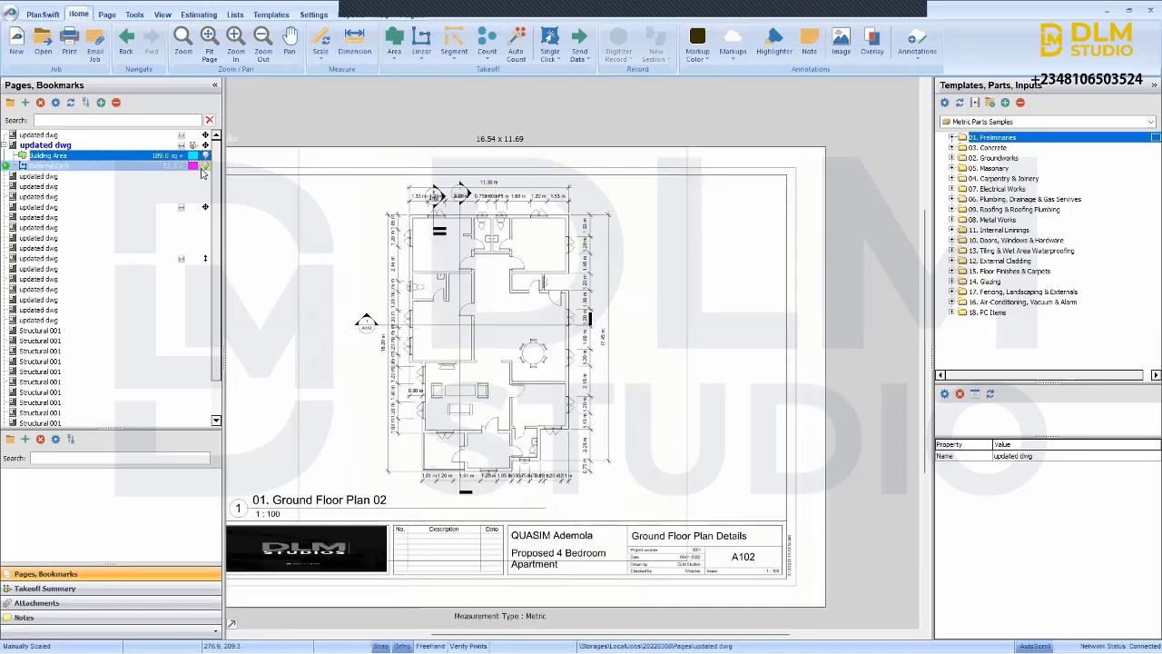
- Create a linear takeoff named "Internal Girth" in the Substructure folder
{"action": "scroll", "coordinate": [393, 238], "scroll_direction": "up", "scroll_amount": 1}
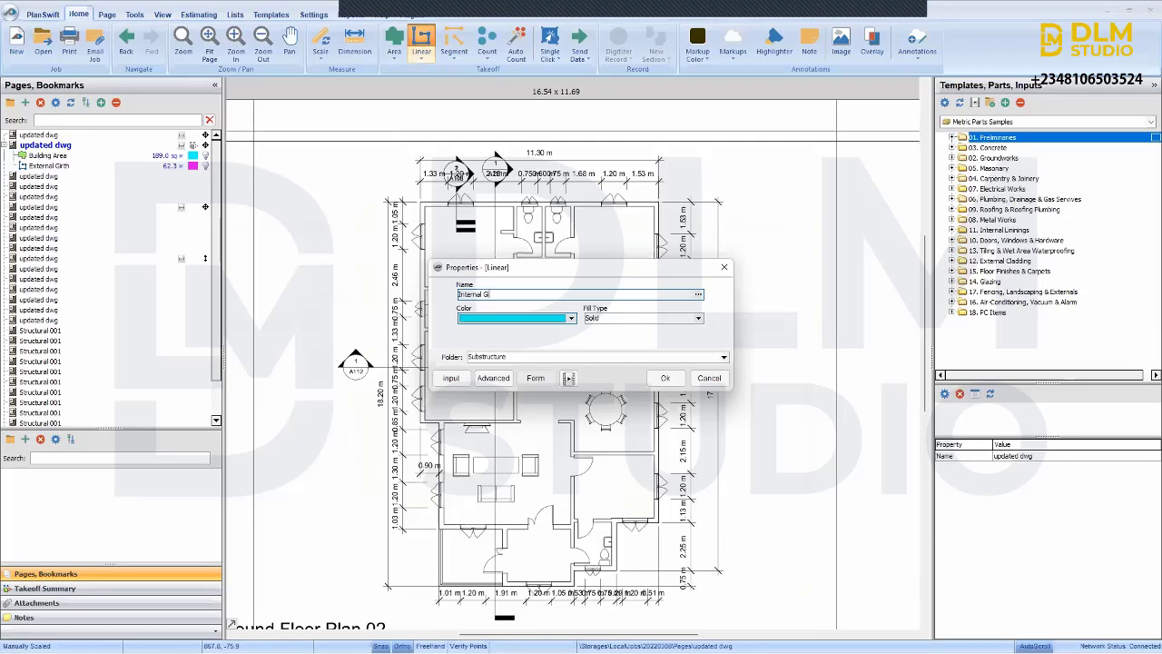
{"action": "type", "text": "rth"}
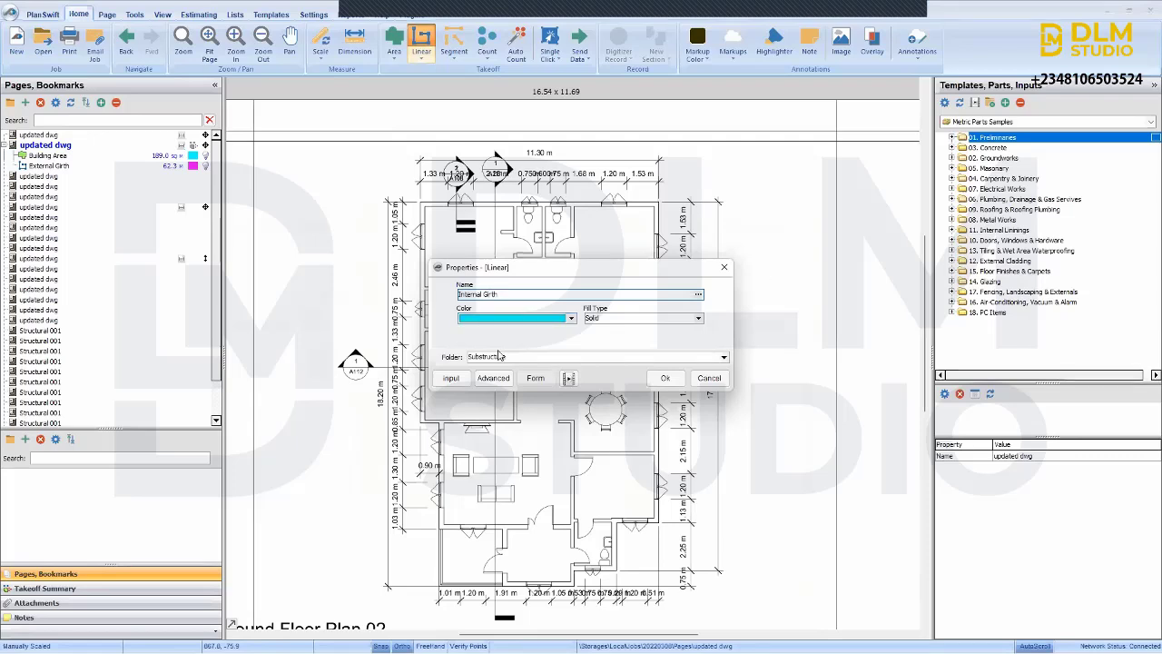
{"action": "left_click", "coordinate": [665, 378]}
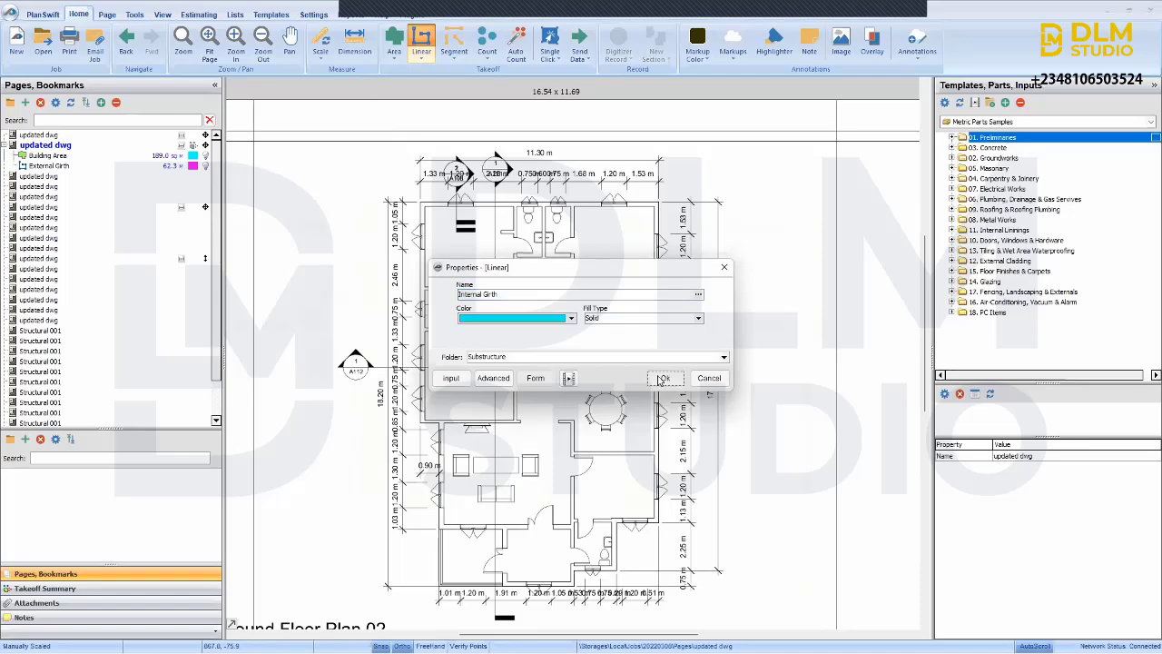
- Trace the Internal Girth along the left, bottom and right inner wall faces of the left one of the two adjoining upper toilets
{"action": "scroll", "coordinate": [493, 209], "scroll_direction": "up", "scroll_amount": 2}
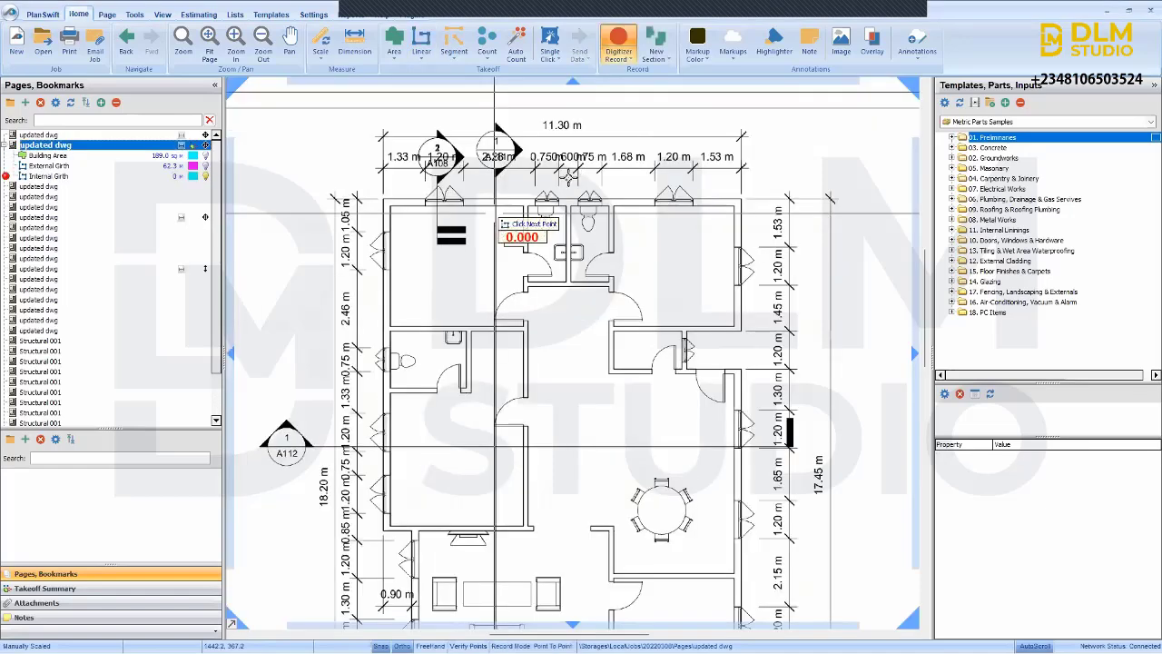
{"action": "scroll", "coordinate": [558, 182], "scroll_direction": "up", "scroll_amount": 3}
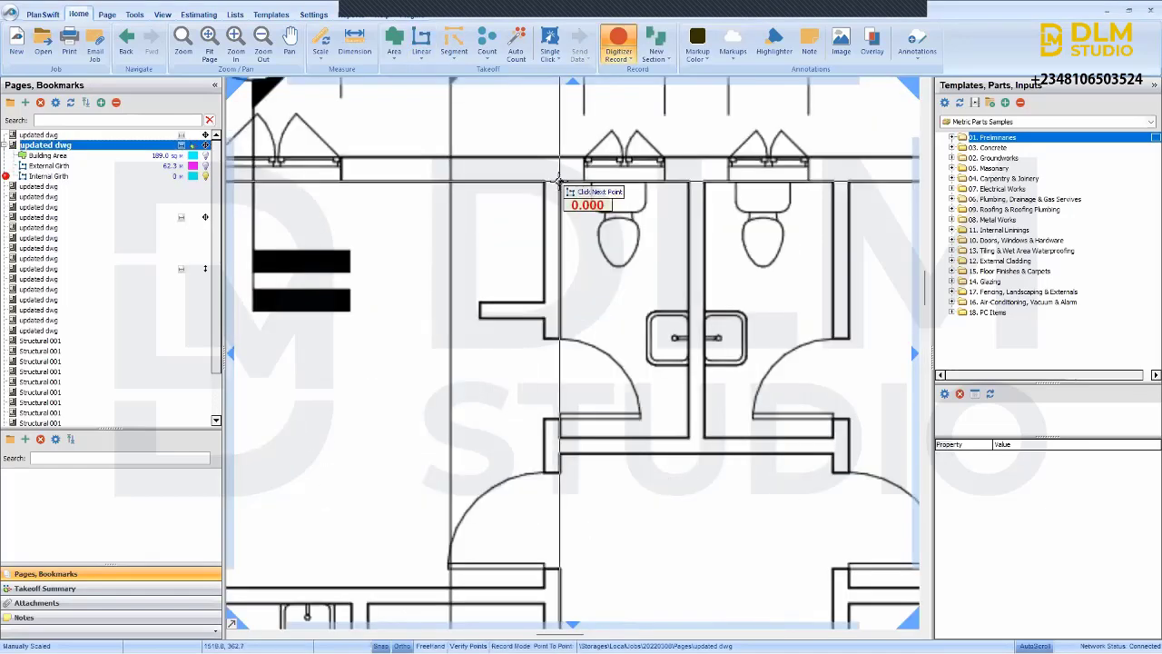
{"action": "left_click", "coordinate": [558, 182]}
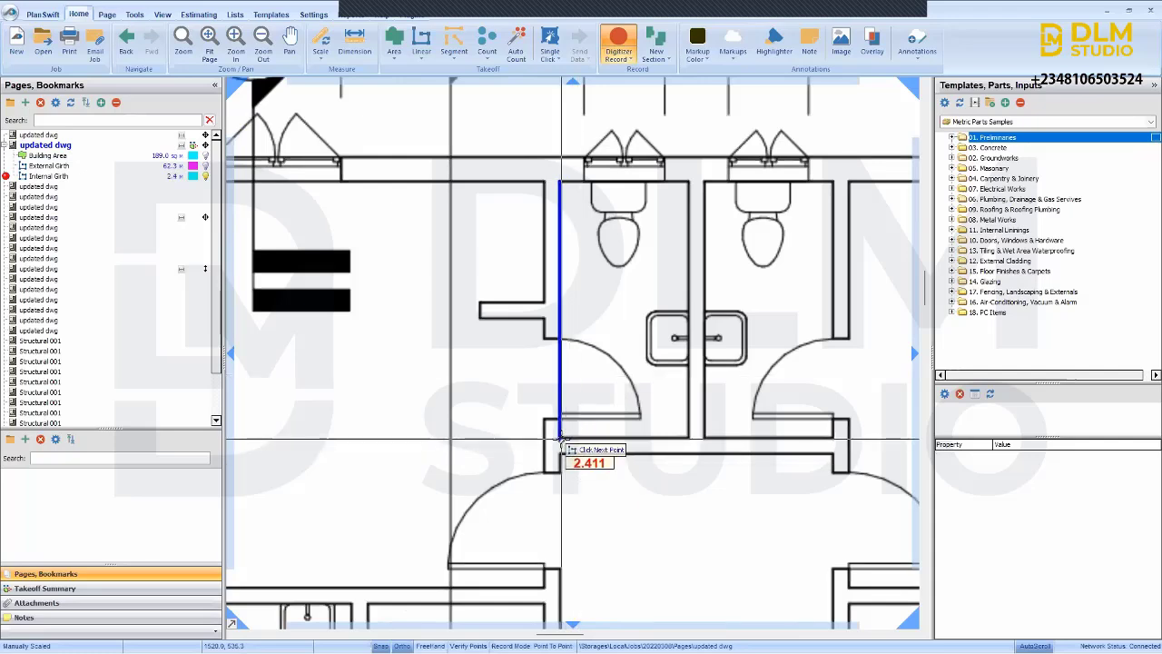
{"action": "left_click", "coordinate": [560, 438]}
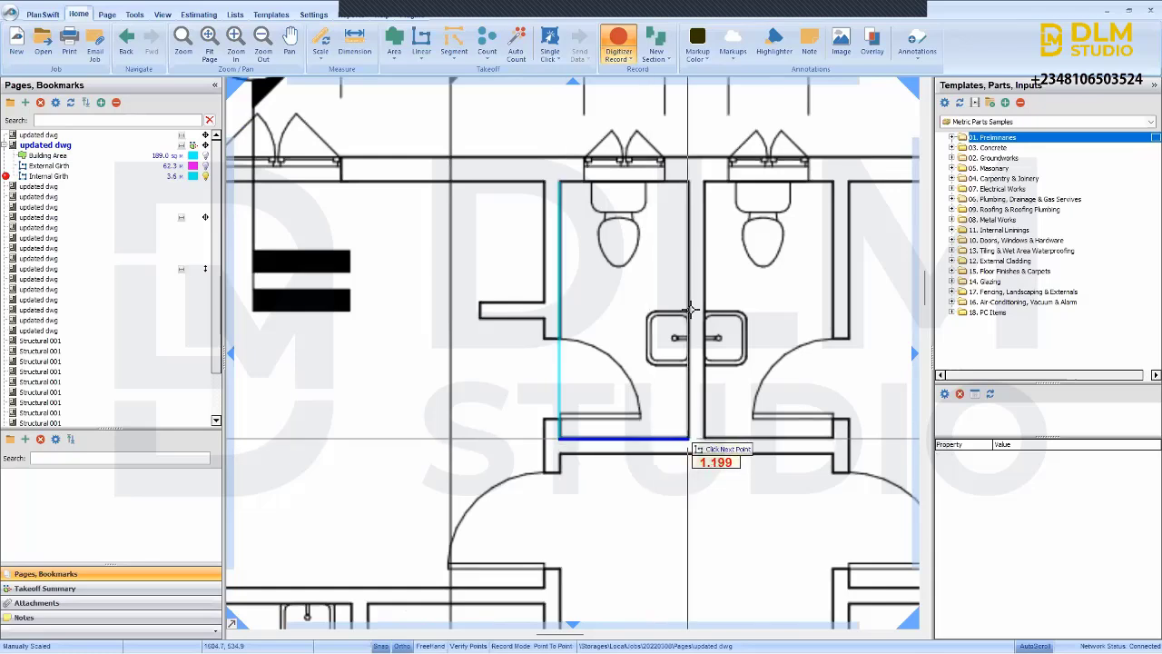
{"action": "left_click", "coordinate": [688, 438]}
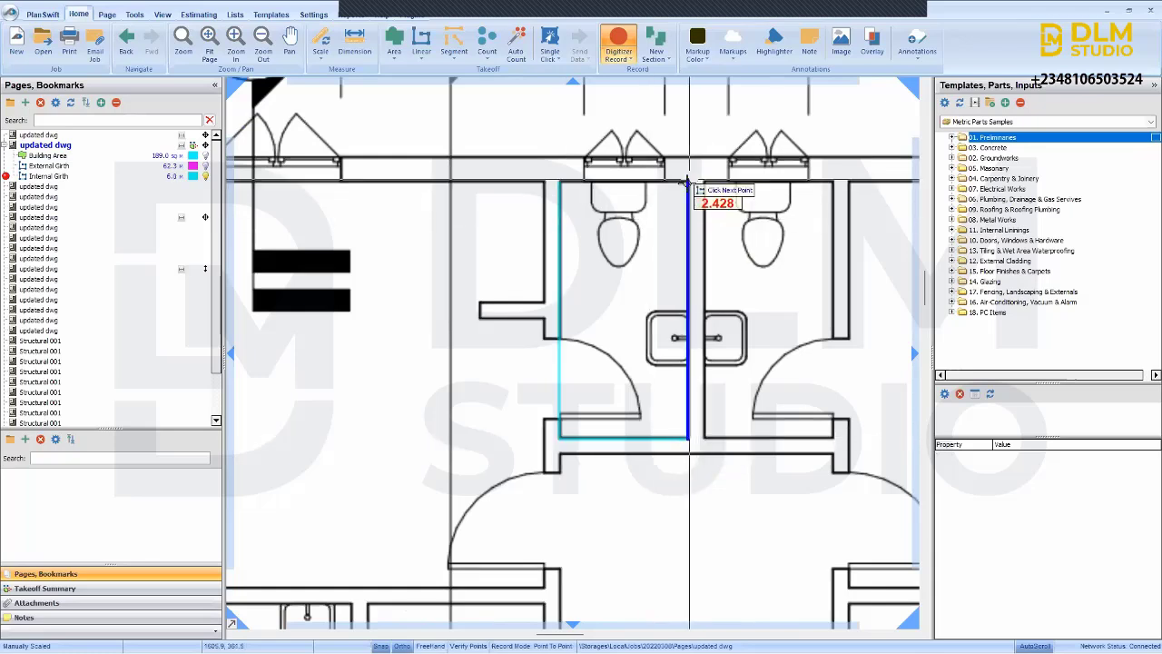
{"action": "left_click", "coordinate": [687, 181]}
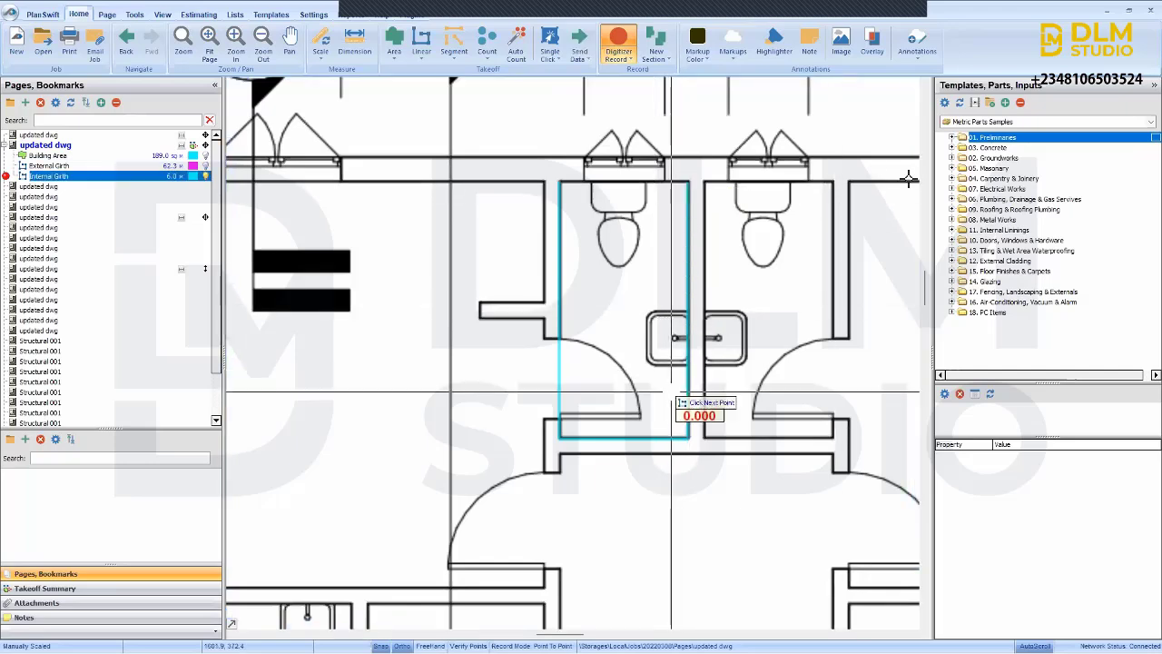
- Add an Internal Girth section down the adjoining right toilet's right wall and along its bottom wall to the shared partition
{"action": "left_click", "coordinate": [830, 182]}
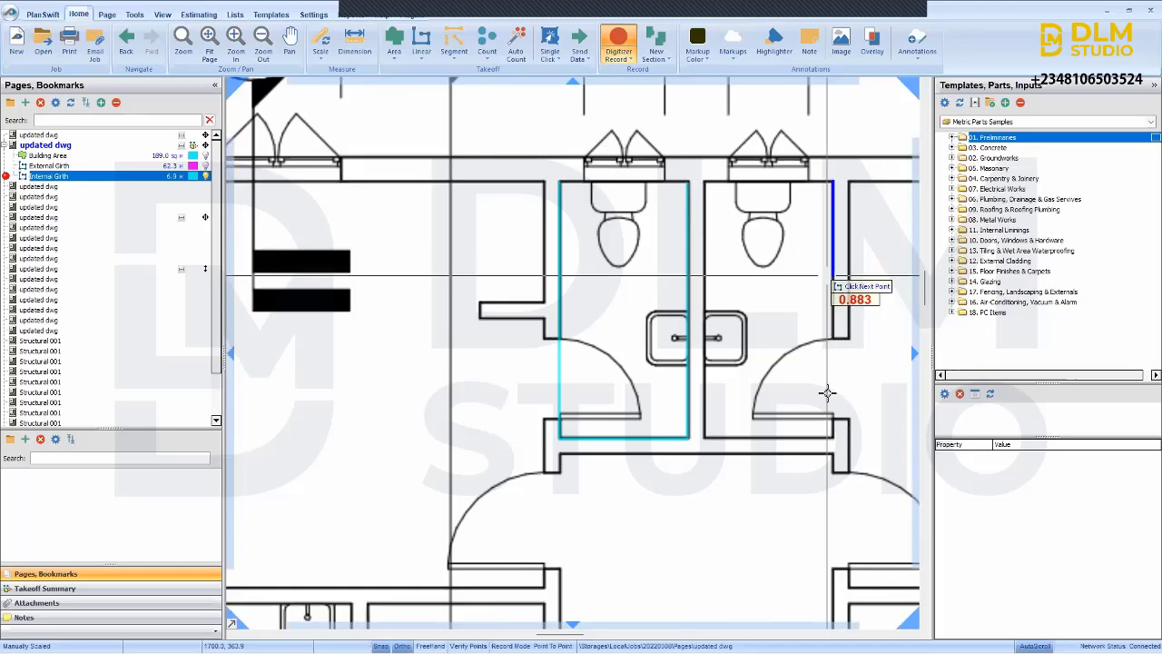
{"action": "left_click", "coordinate": [832, 439]}
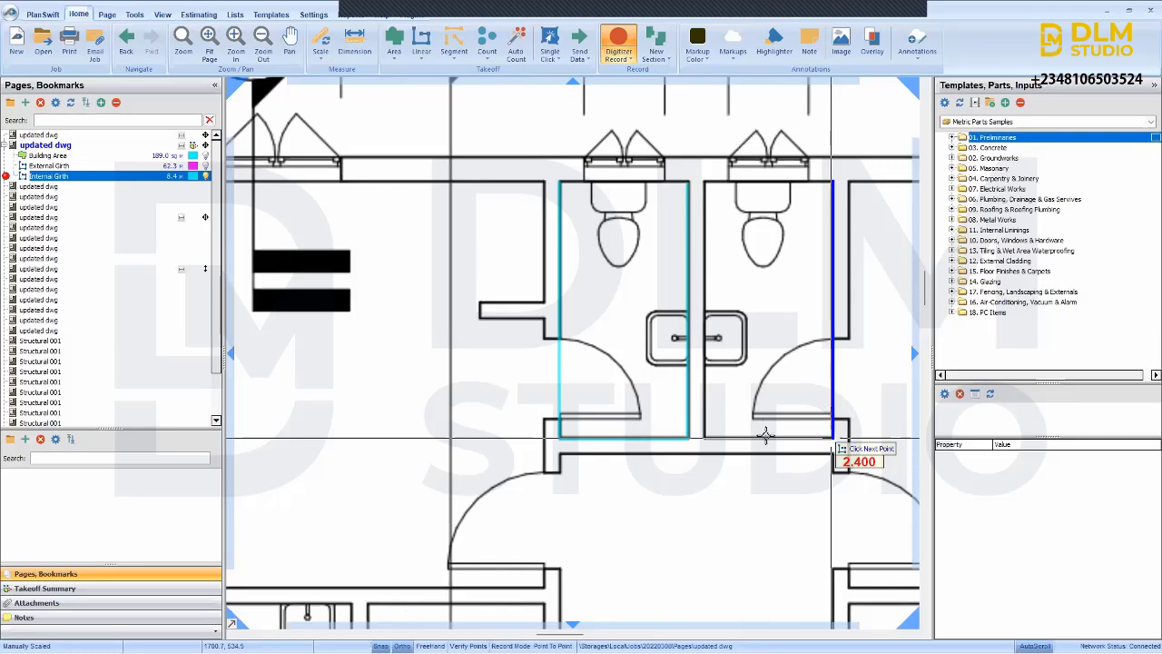
{"action": "scroll", "coordinate": [766, 435], "scroll_direction": "up", "scroll_amount": 3}
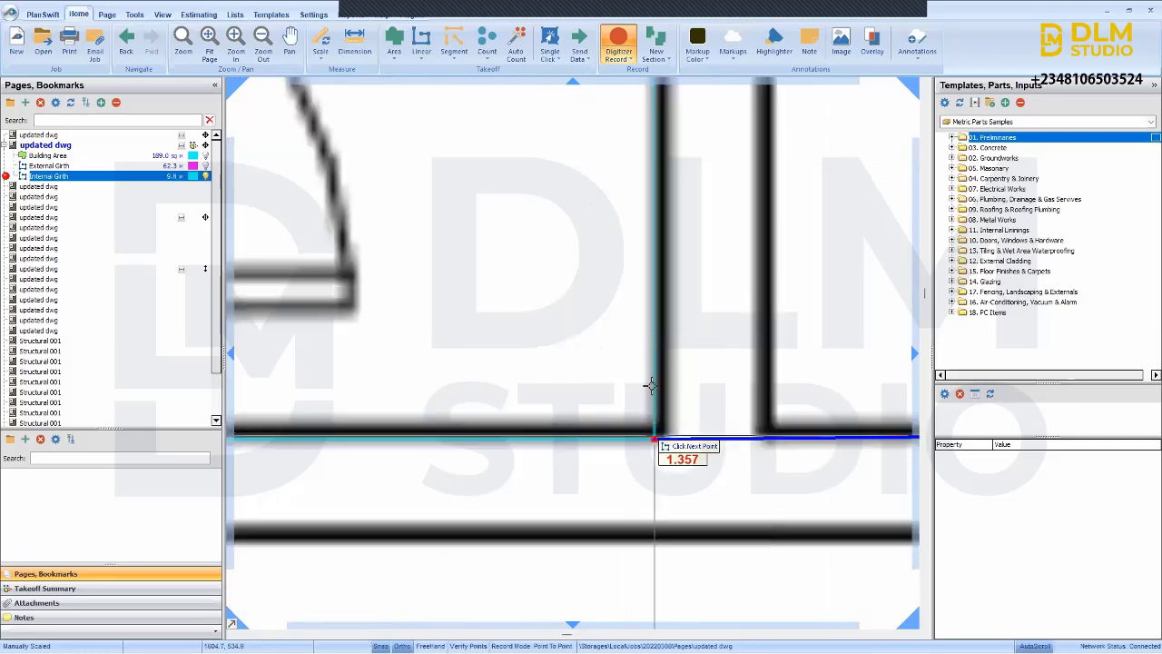
{"action": "left_click", "coordinate": [767, 433]}
{"action": "scroll", "coordinate": [768, 436], "scroll_direction": "down", "scroll_amount": 3}
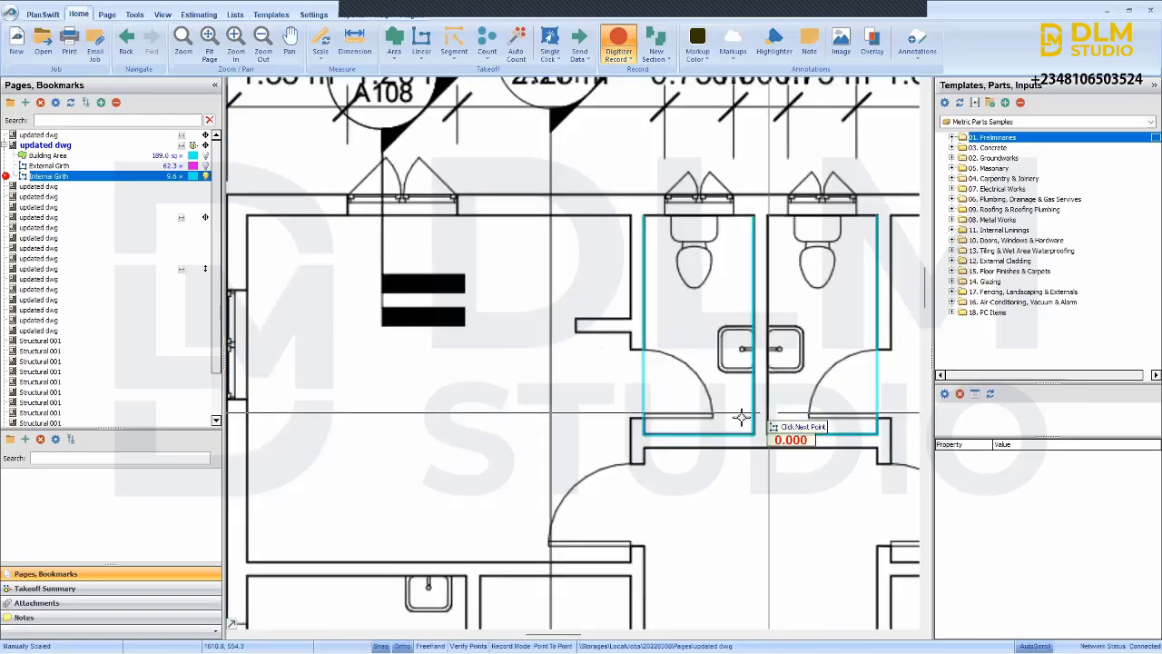
- Add an Internal Girth section along the top face of the short stub wall projecting left from the left toilet
{"action": "scroll", "coordinate": [657, 481], "scroll_direction": "down", "scroll_amount": 3}
{"action": "scroll", "coordinate": [659, 408], "scroll_direction": "up", "scroll_amount": 5}
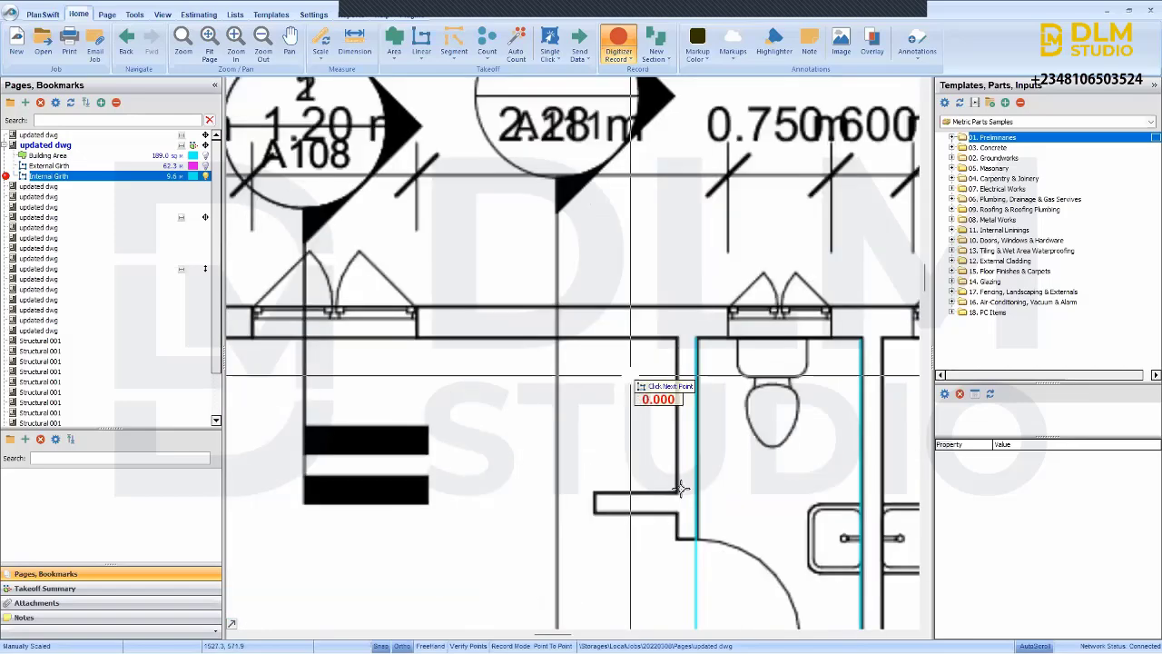
{"action": "left_click", "coordinate": [594, 491]}
{"action": "scroll", "coordinate": [595, 492], "scroll_direction": "down", "scroll_amount": 3}
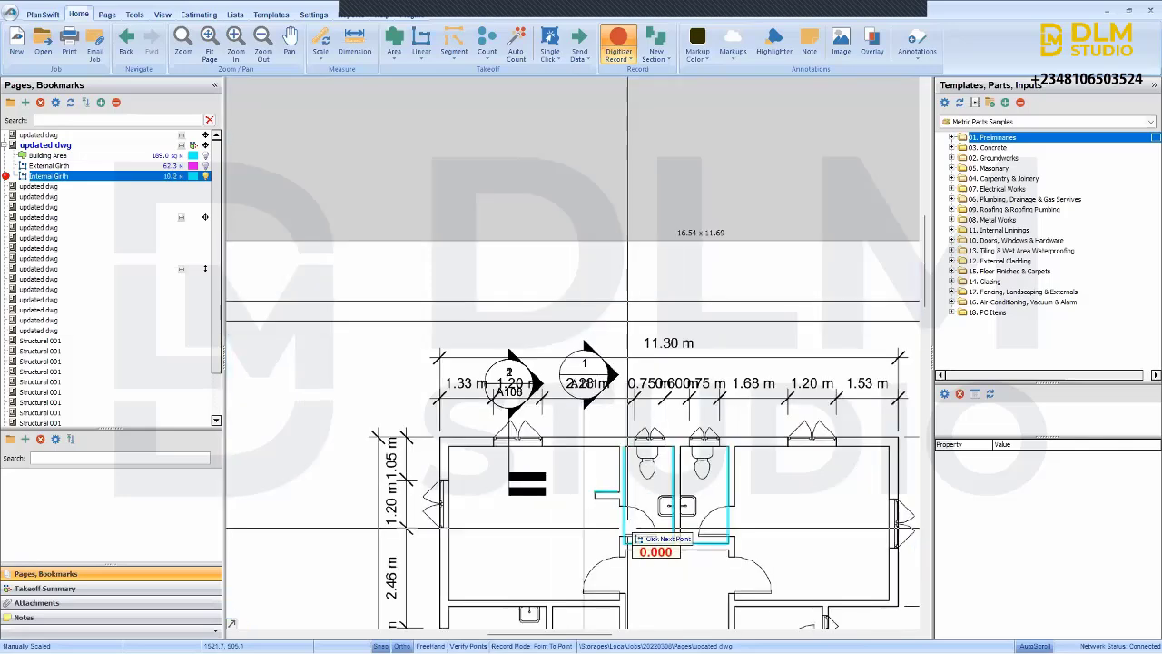
- Trace Internal Girth sections down the upper-left room's right wall across its door and along its full bottom wall
{"action": "left_click_drag", "start_coordinate": [629, 527], "coordinate": [689, 150]}
{"action": "scroll", "coordinate": [681, 190], "scroll_direction": "up", "scroll_amount": 3}
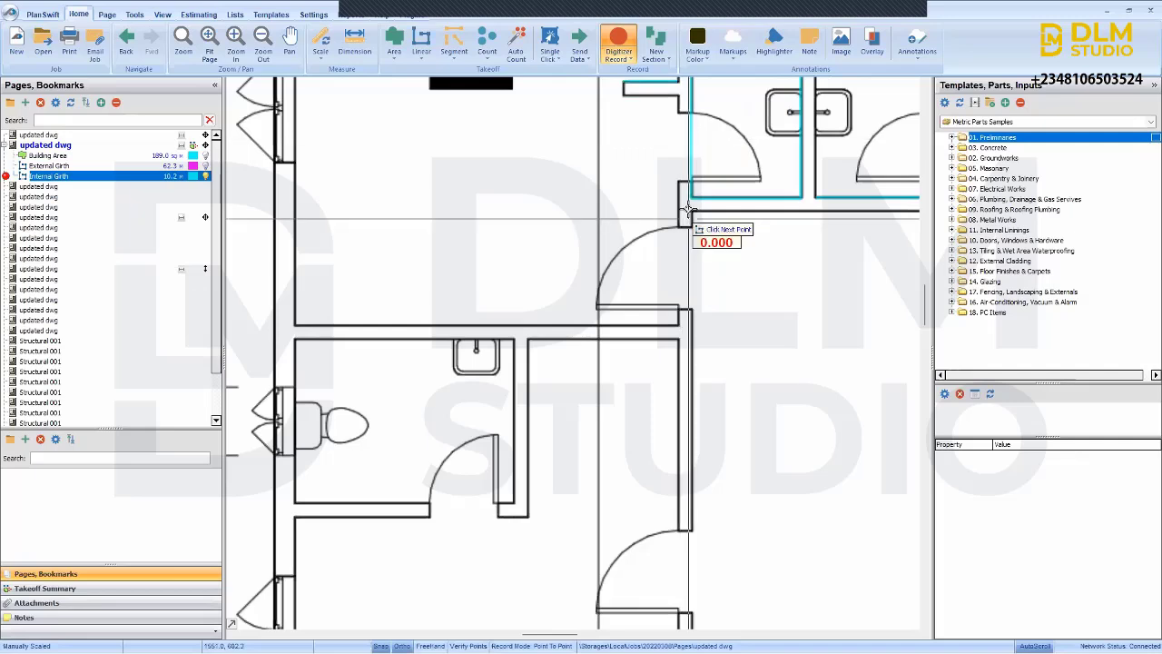
{"action": "scroll", "coordinate": [677, 204], "scroll_direction": "up", "scroll_amount": 2}
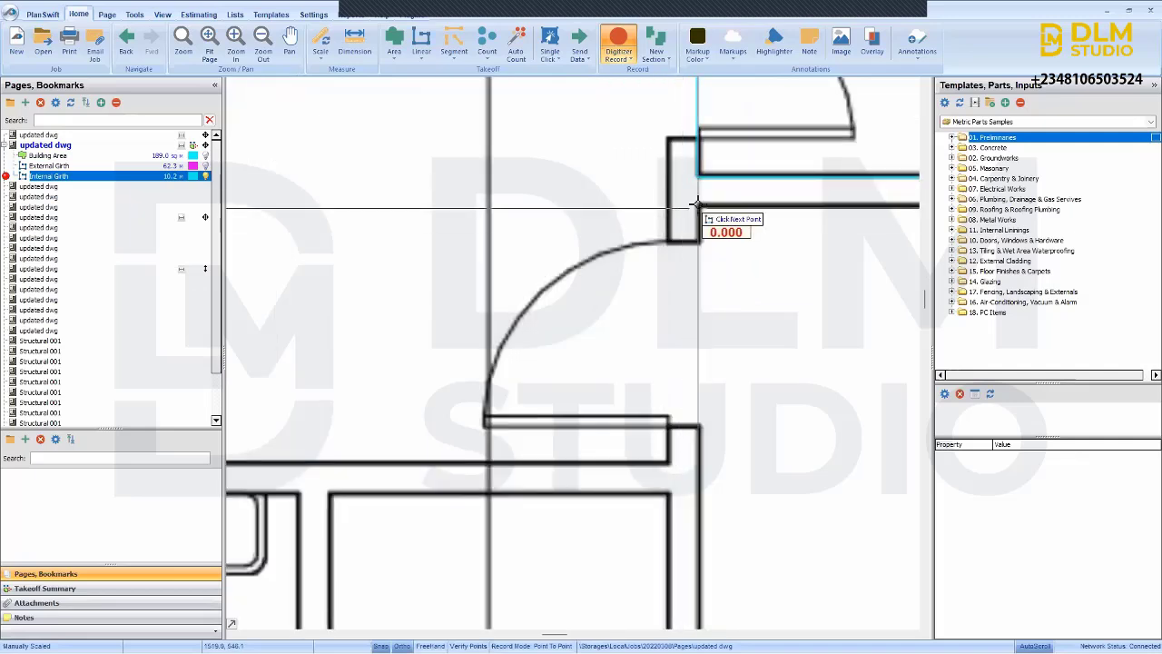
{"action": "left_click", "coordinate": [663, 204]}
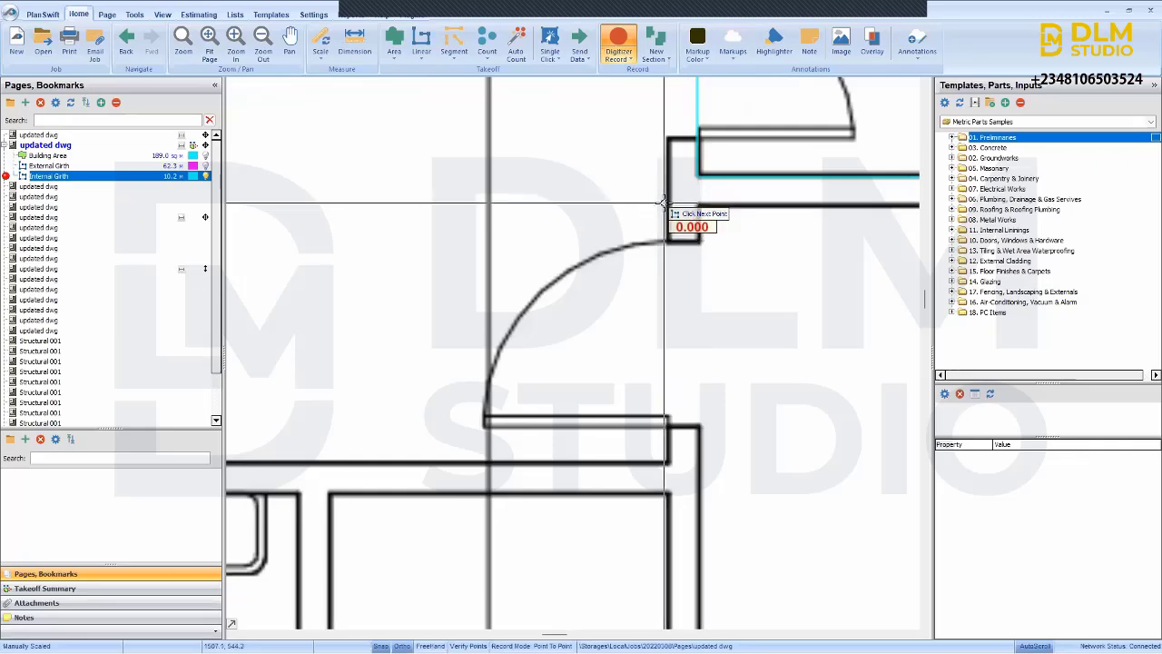
{"action": "left_click", "coordinate": [667, 456]}
{"action": "scroll", "coordinate": [667, 457], "scroll_direction": "down", "scroll_amount": 3}
{"action": "scroll", "coordinate": [488, 464], "scroll_direction": "up", "scroll_amount": 2}
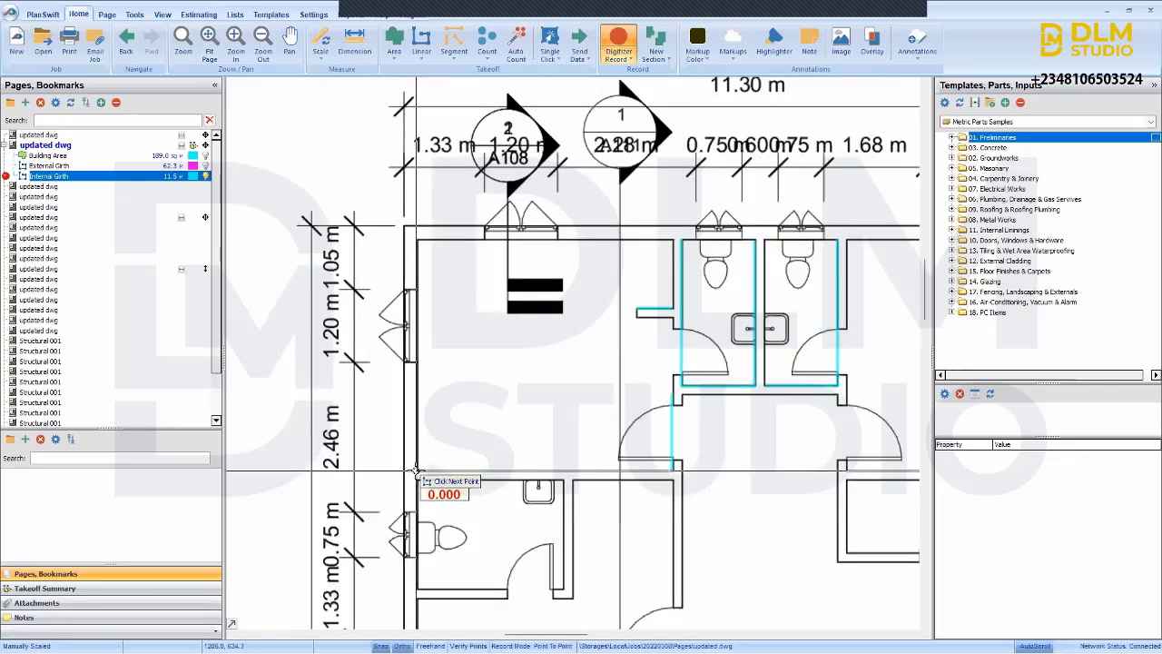
{"action": "left_click", "coordinate": [416, 471]}
{"action": "double_click", "coordinate": [672, 467]}
{"action": "scroll", "coordinate": [738, 369], "scroll_direction": "down", "scroll_amount": 2}
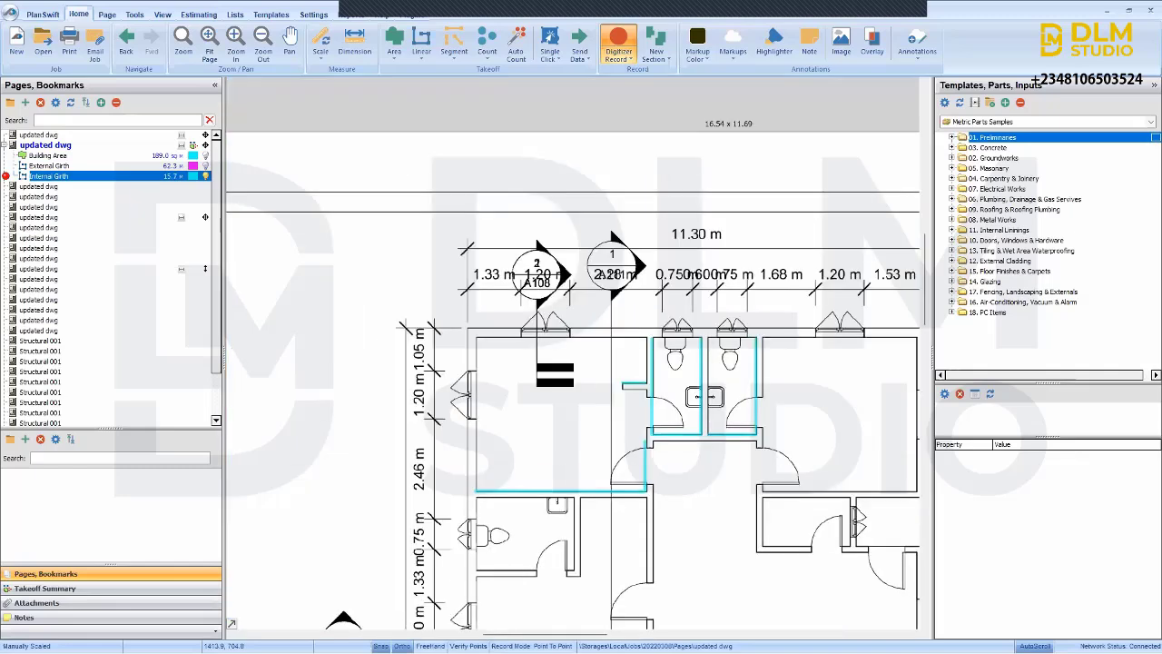
- Add an Internal Girth section down the upper-right room's left wall across its door and along its bottom wall
{"action": "left_click_drag", "start_coordinate": [729, 284], "coordinate": [734, 252]}
{"action": "scroll", "coordinate": [734, 255], "scroll_direction": "up", "scroll_amount": 3}
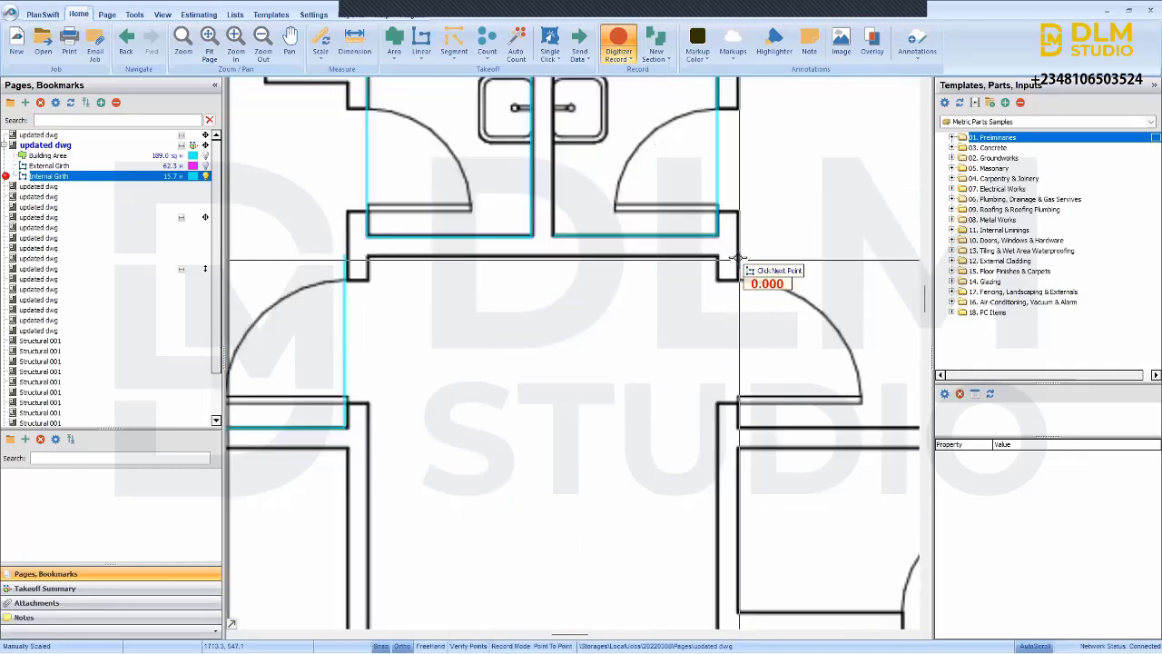
{"action": "left_click", "coordinate": [740, 426]}
{"action": "scroll", "coordinate": [739, 425], "scroll_direction": "down", "scroll_amount": 2}
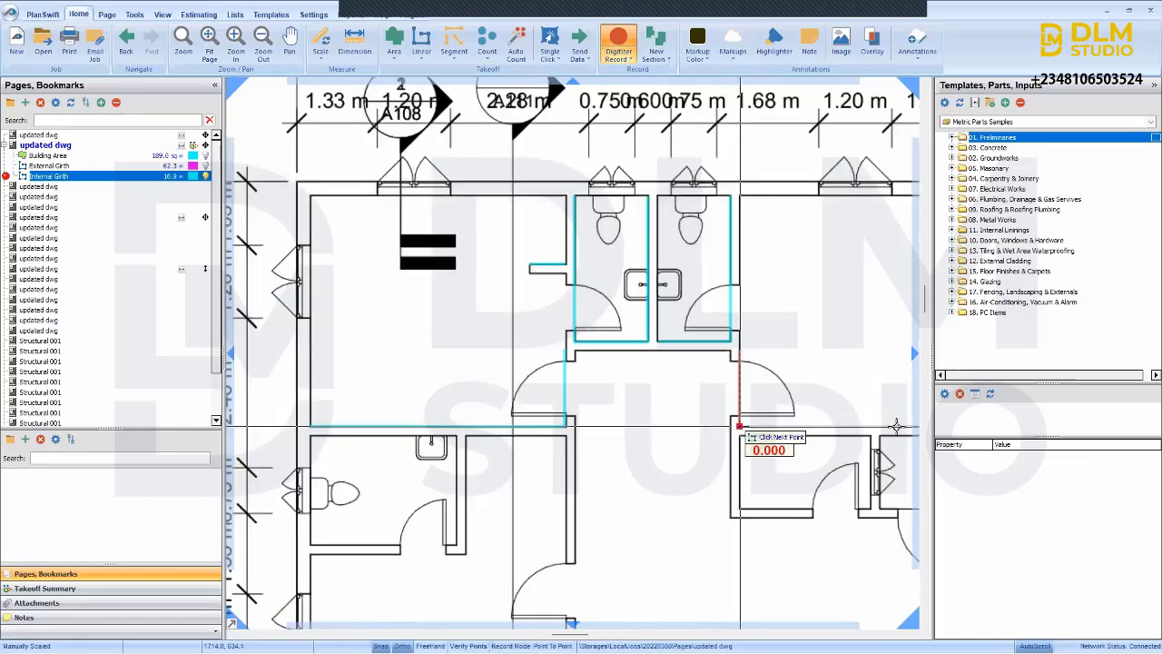
{"action": "scroll", "coordinate": [894, 426], "scroll_direction": "down", "scroll_amount": 1}
{"action": "left_click", "coordinate": [896, 426]}
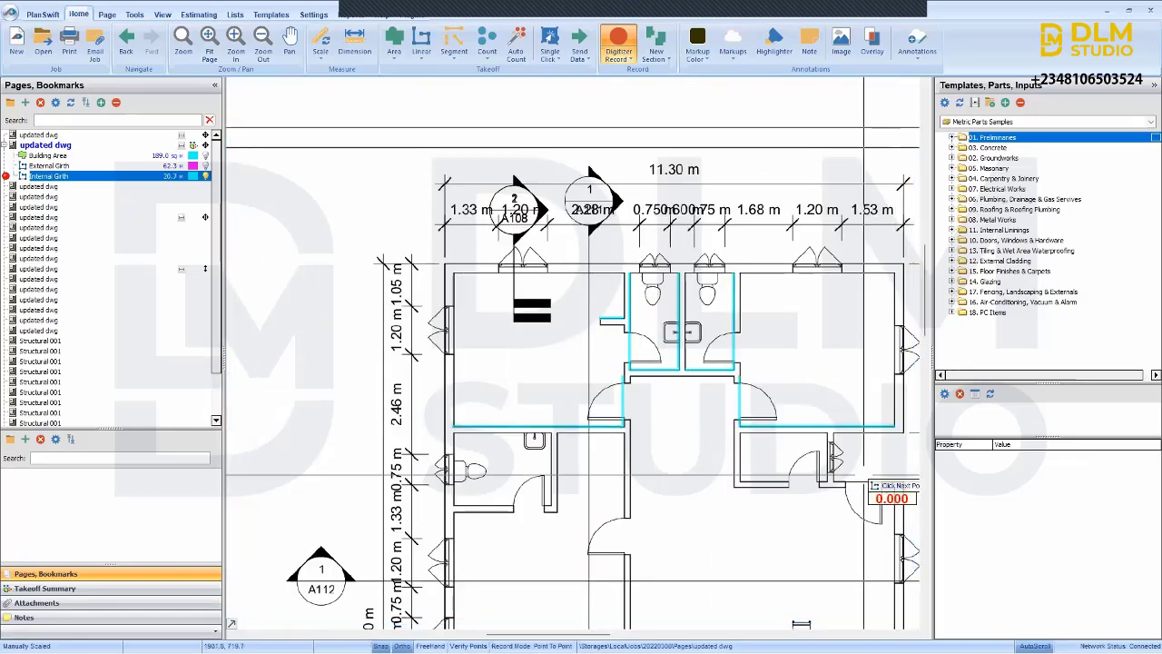
- Add an Internal Girth section along the left and bottom inner wall faces of the small room below the upper-right room
{"action": "left_click_drag", "start_coordinate": [860, 424], "coordinate": [811, 412]}
{"action": "scroll", "coordinate": [827, 421], "scroll_direction": "up", "scroll_amount": 1}
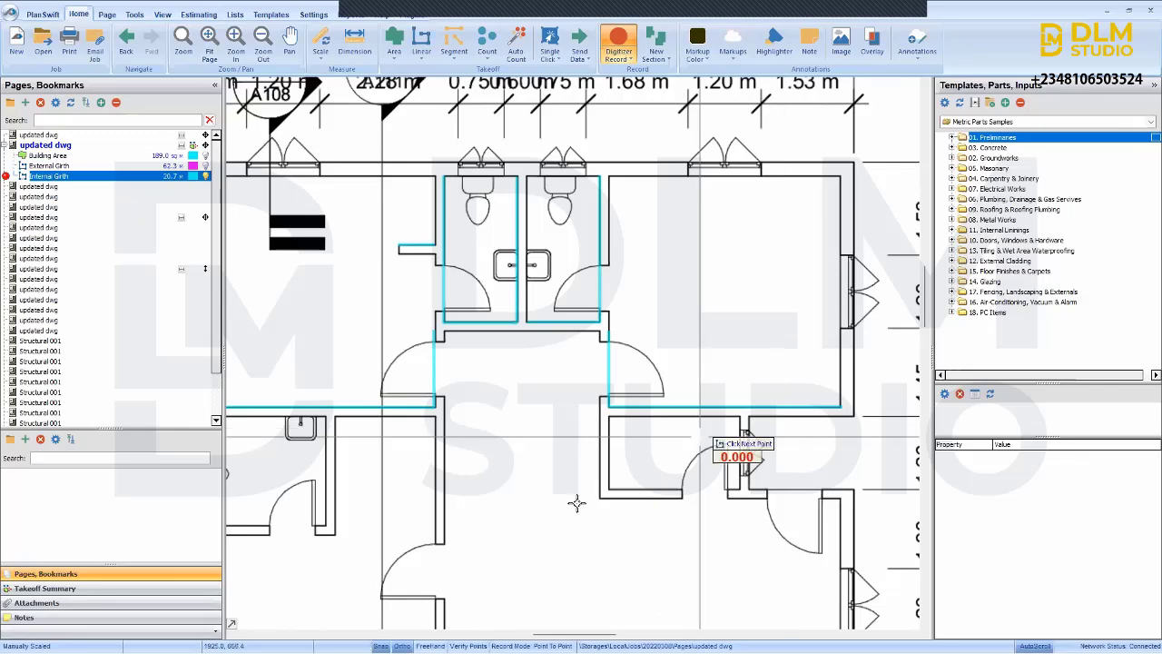
{"action": "scroll", "coordinate": [604, 405], "scroll_direction": "up", "scroll_amount": 2}
{"action": "left_click", "coordinate": [605, 405]}
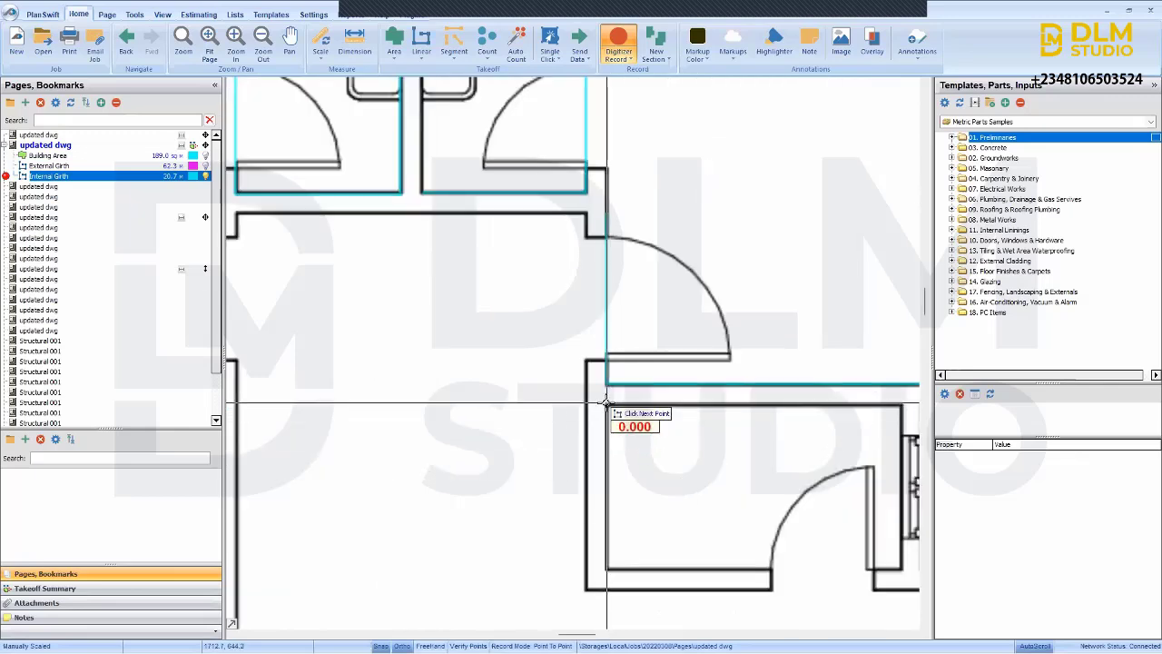
{"action": "left_click", "coordinate": [607, 569]}
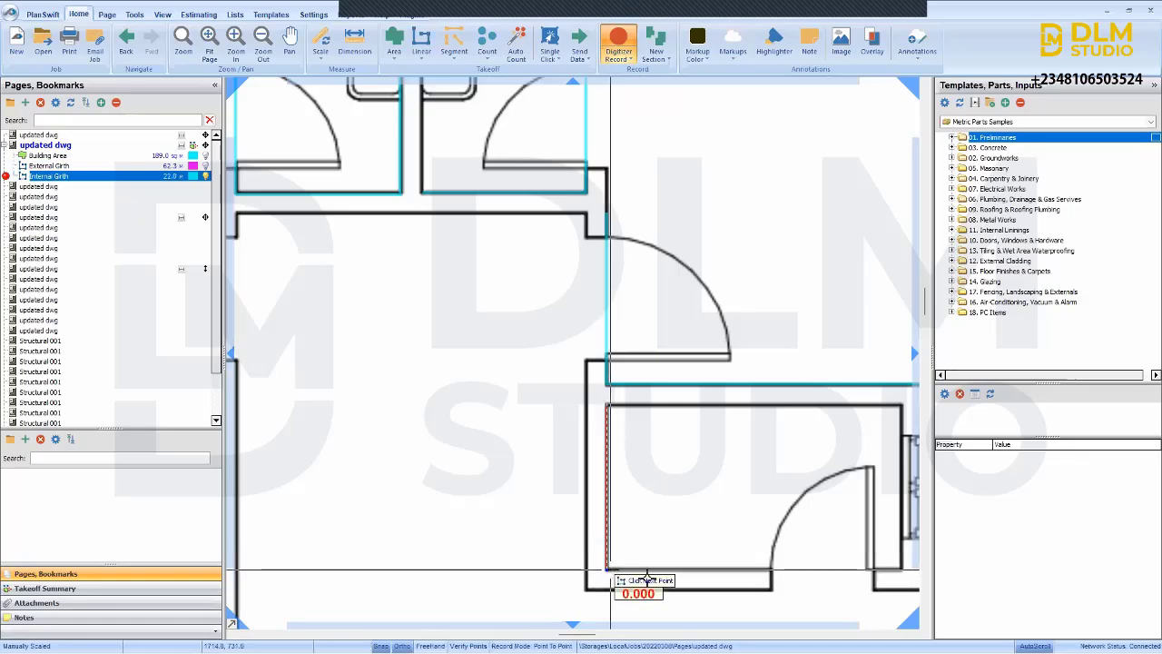
{"action": "scroll", "coordinate": [648, 577], "scroll_direction": "down", "scroll_amount": 2}
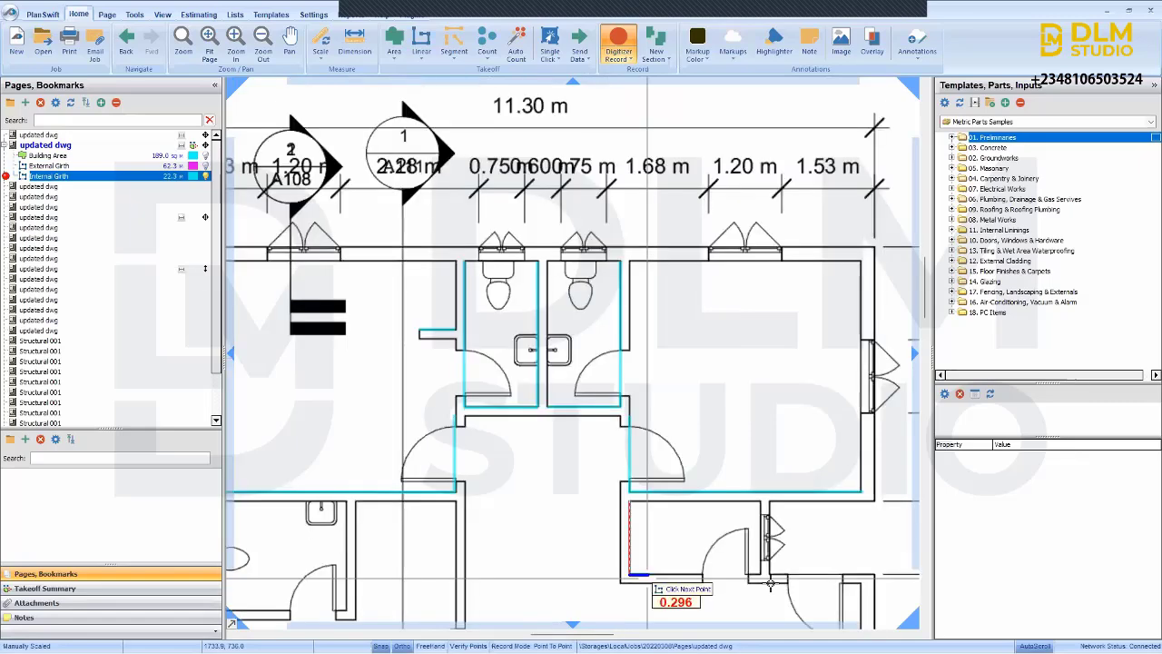
{"action": "left_click", "coordinate": [758, 577]}
{"action": "scroll", "coordinate": [758, 578], "scroll_direction": "down", "scroll_amount": 2}
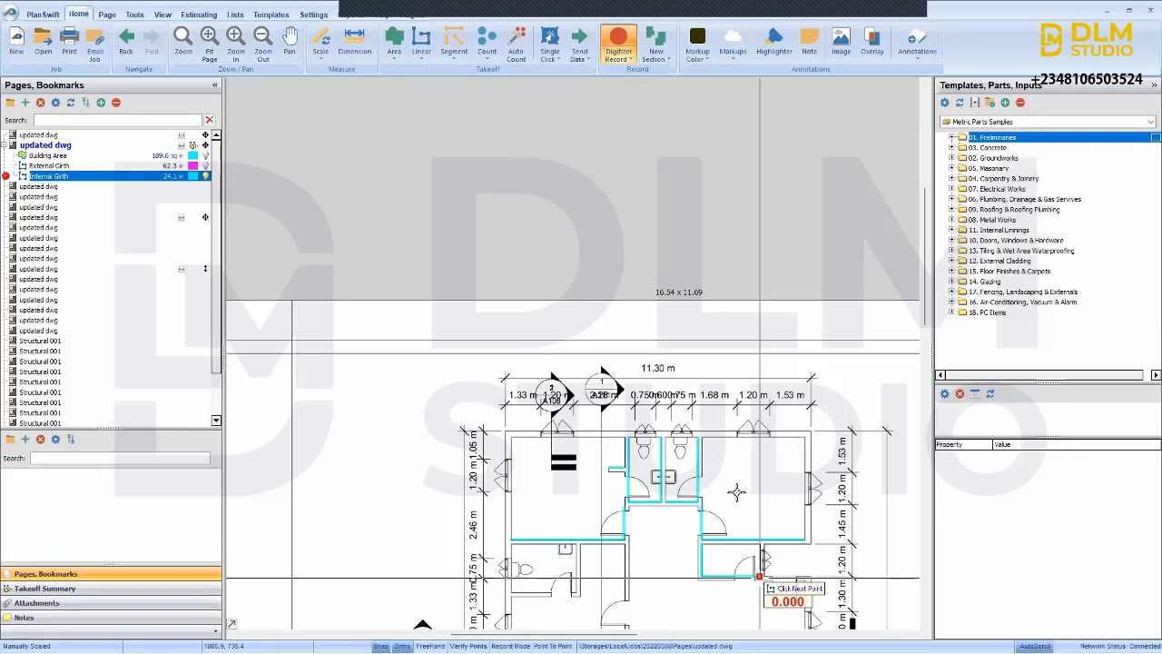
- Trace the Internal Girth along the dining area's bottom wall from right to left and up its short left wall
{"action": "scroll", "coordinate": [736, 493], "scroll_direction": "up", "scroll_amount": 2}
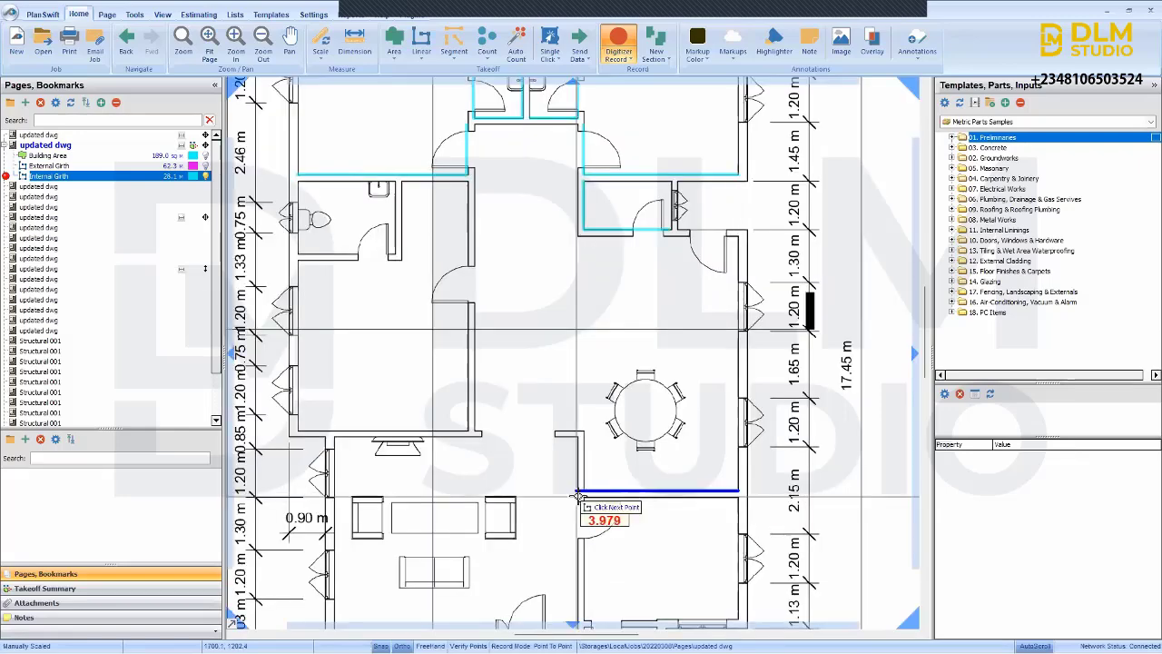
{"action": "scroll", "coordinate": [599, 474], "scroll_direction": "up", "scroll_amount": 2}
{"action": "left_click", "coordinate": [598, 474]}
{"action": "scroll", "coordinate": [598, 474], "scroll_direction": "up", "scroll_amount": 1}
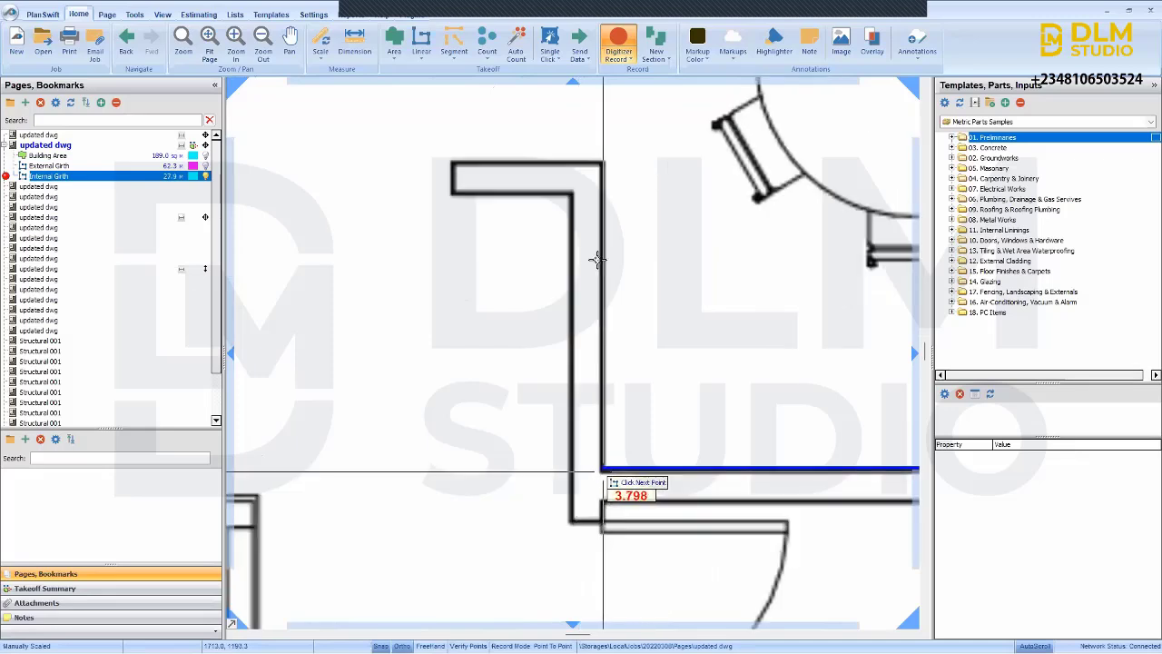
{"action": "left_click", "coordinate": [599, 160]}
{"action": "scroll", "coordinate": [601, 164], "scroll_direction": "down", "scroll_amount": 4}
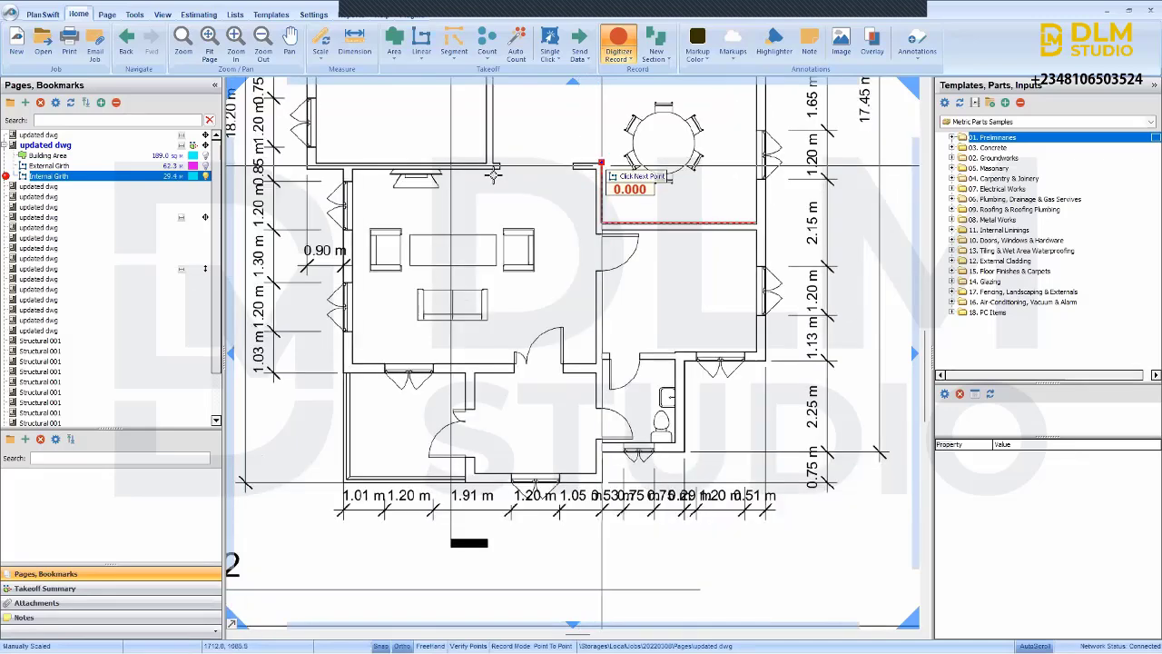
- Continue the Internal Girth across the living room opening and up the corridor's left wall to the upper-left room's bottom wall
{"action": "scroll", "coordinate": [600, 163], "scroll_direction": "up", "scroll_amount": 3}
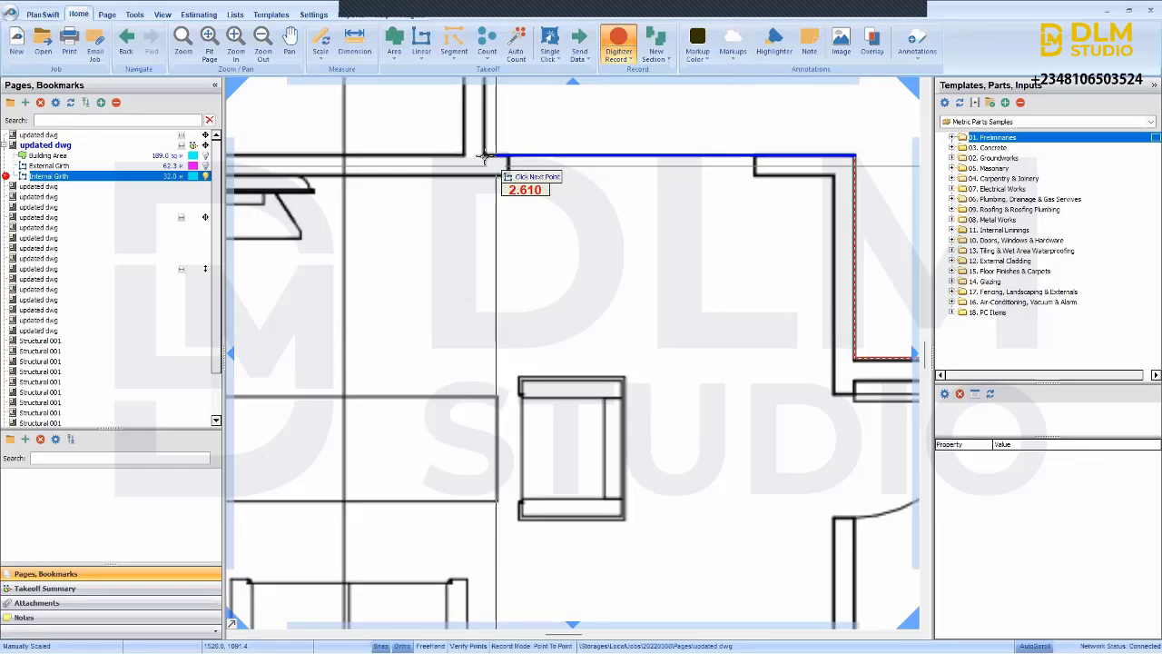
{"action": "left_click", "coordinate": [484, 155]}
{"action": "scroll", "coordinate": [484, 154], "scroll_direction": "down", "scroll_amount": 3}
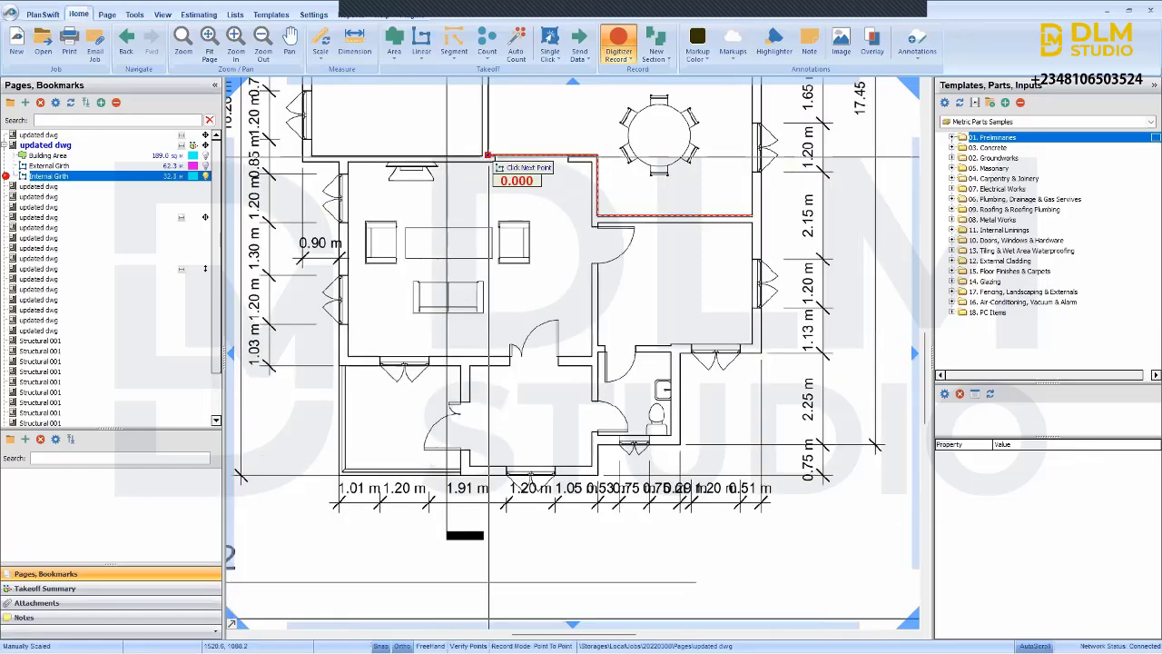
{"action": "scroll", "coordinate": [522, 147], "scroll_direction": "up", "scroll_amount": 4}
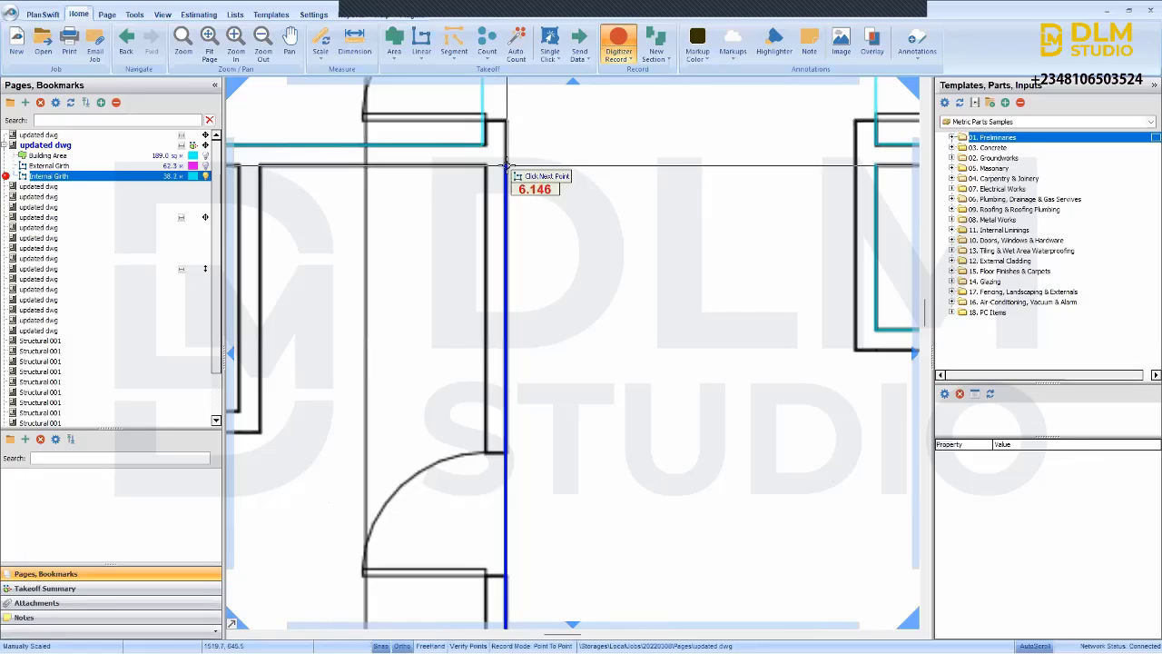
{"action": "left_click", "coordinate": [506, 166]}
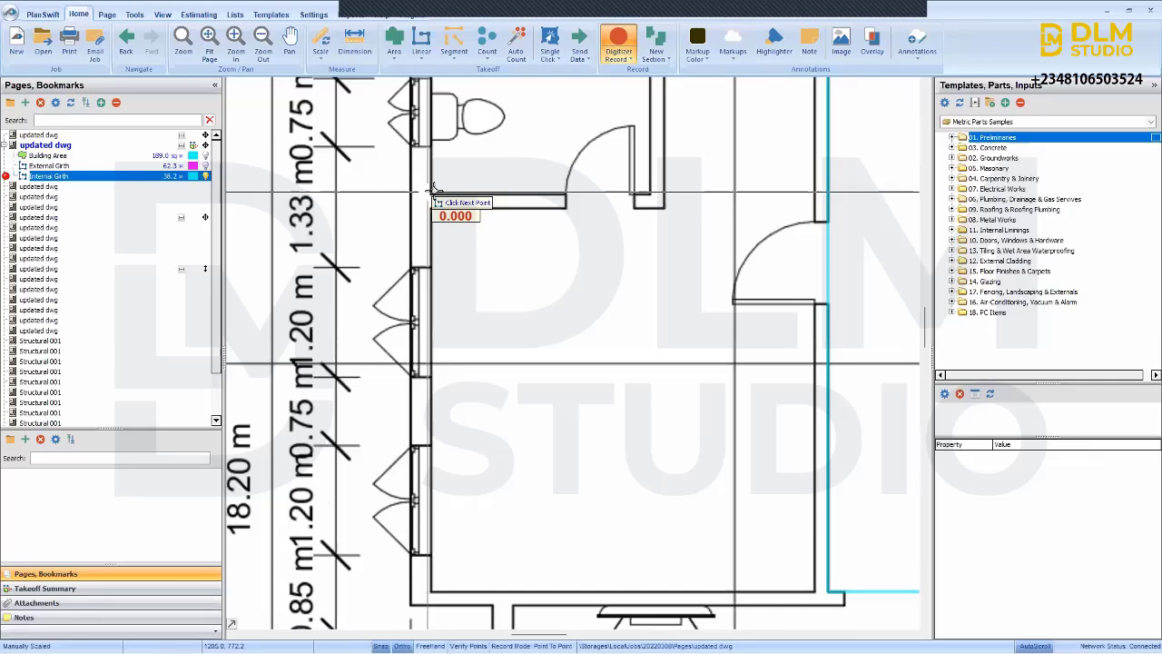
- Add an Internal Girth section along the bottom and right inner wall faces of the toilet below the upper-left room
{"action": "left_click", "coordinate": [432, 192]}
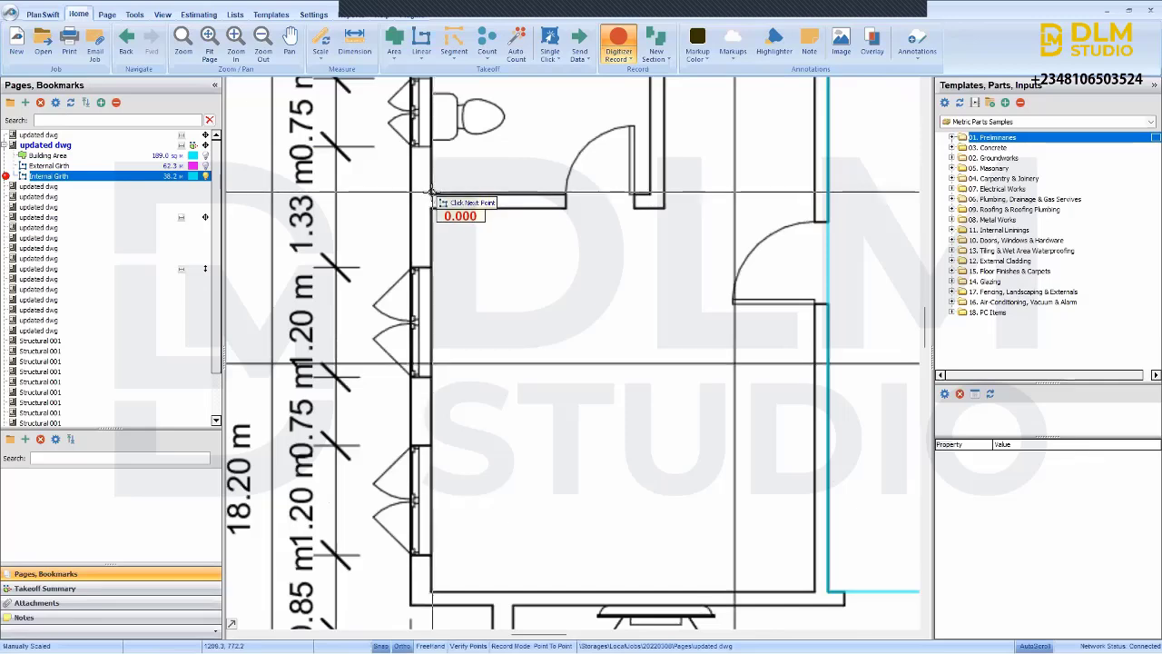
{"action": "left_click", "coordinate": [649, 195]}
{"action": "scroll", "coordinate": [666, 162], "scroll_direction": "up", "scroll_amount": 2}
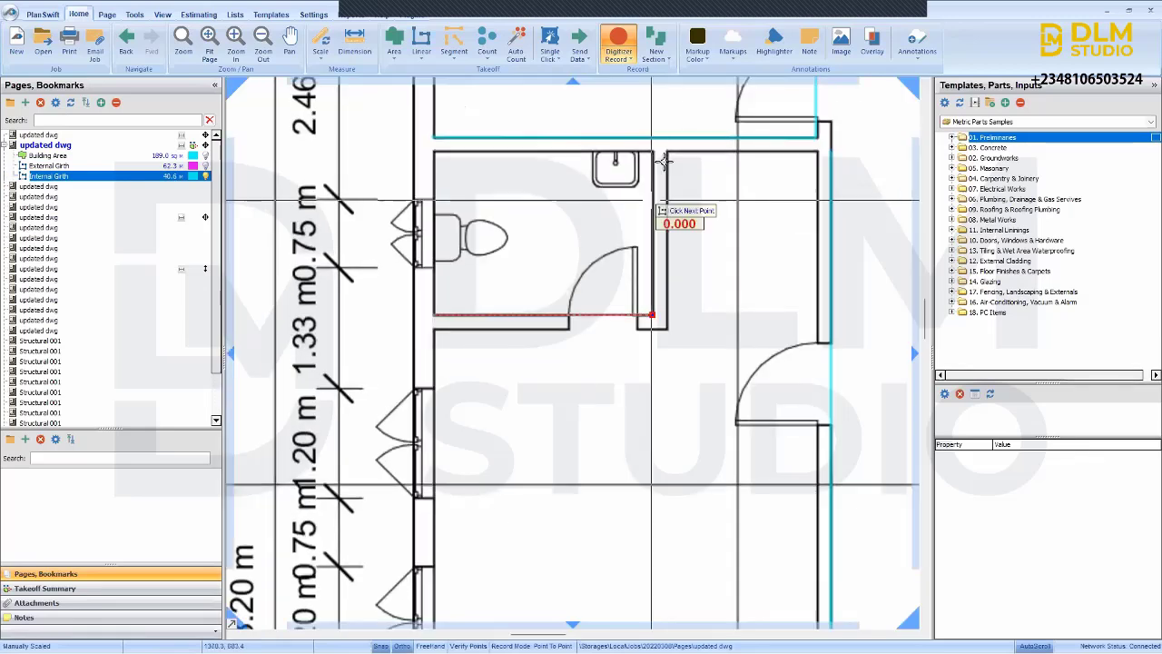
{"action": "left_click", "coordinate": [651, 148]}
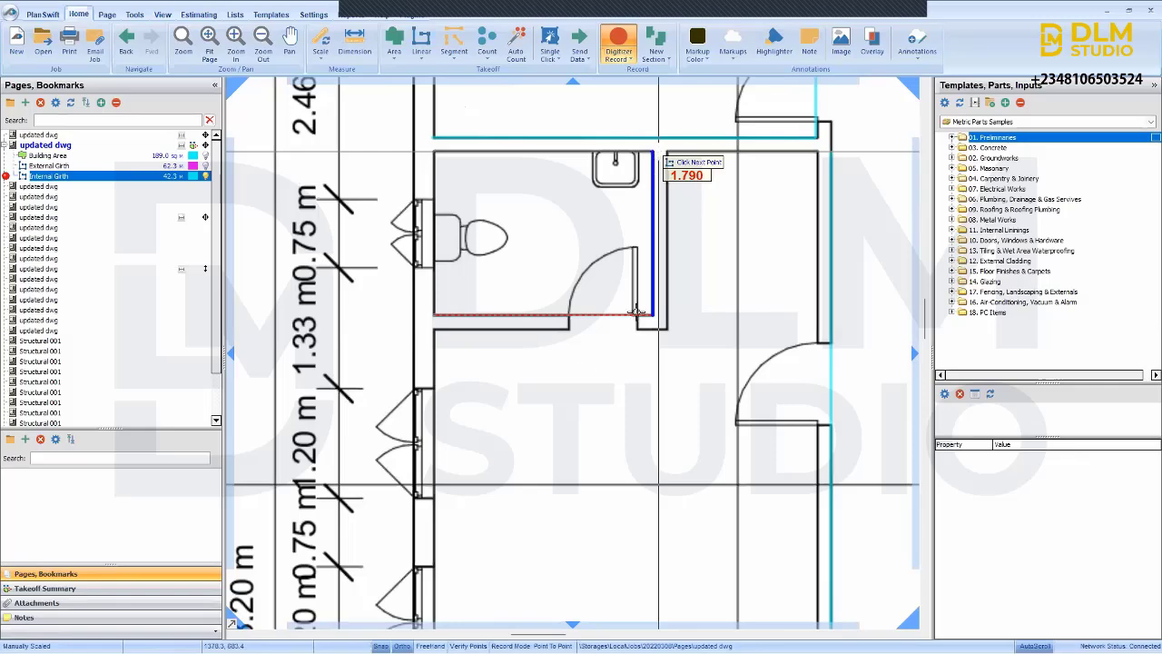
- Add an Internal Girth section along the living room's top wall from its left corner to the corridor-side wall
{"action": "scroll", "coordinate": [636, 311], "scroll_direction": "down", "scroll_amount": 3}
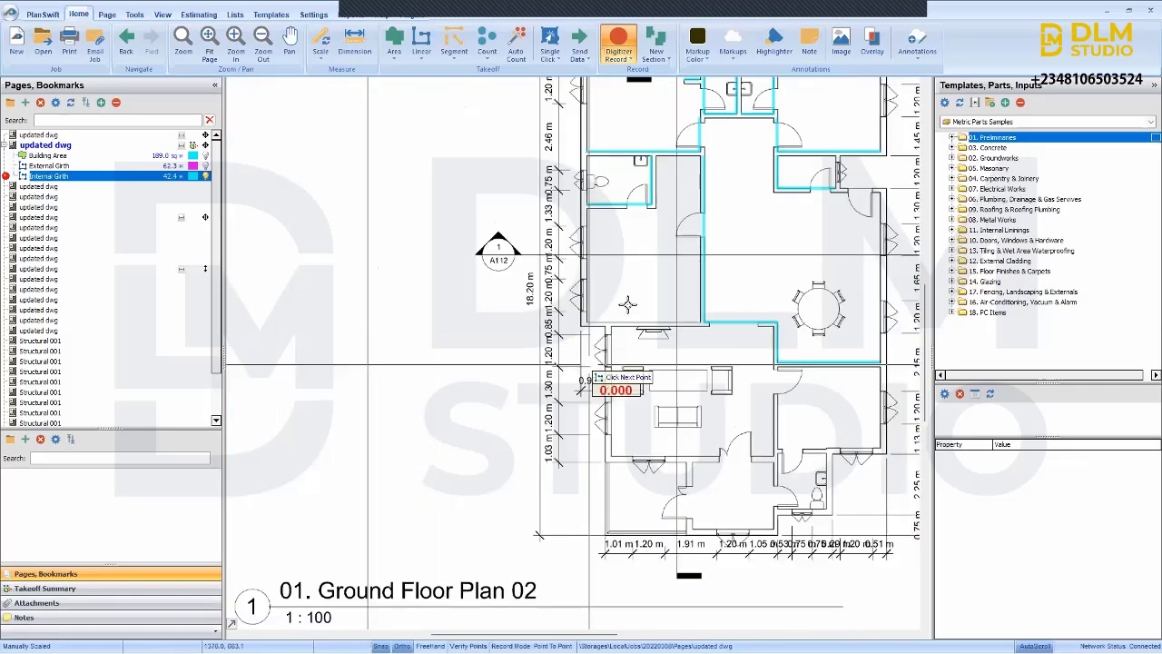
{"action": "scroll", "coordinate": [627, 305], "scroll_direction": "up", "scroll_amount": 5}
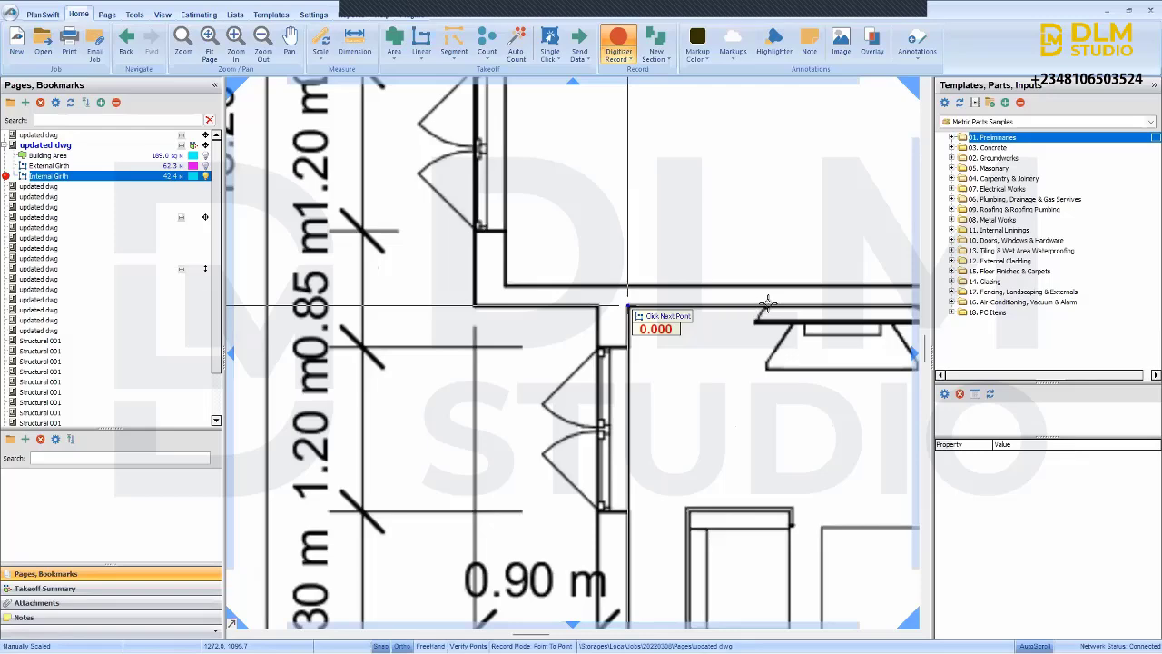
{"action": "scroll", "coordinate": [781, 299], "scroll_direction": "down", "scroll_amount": 2}
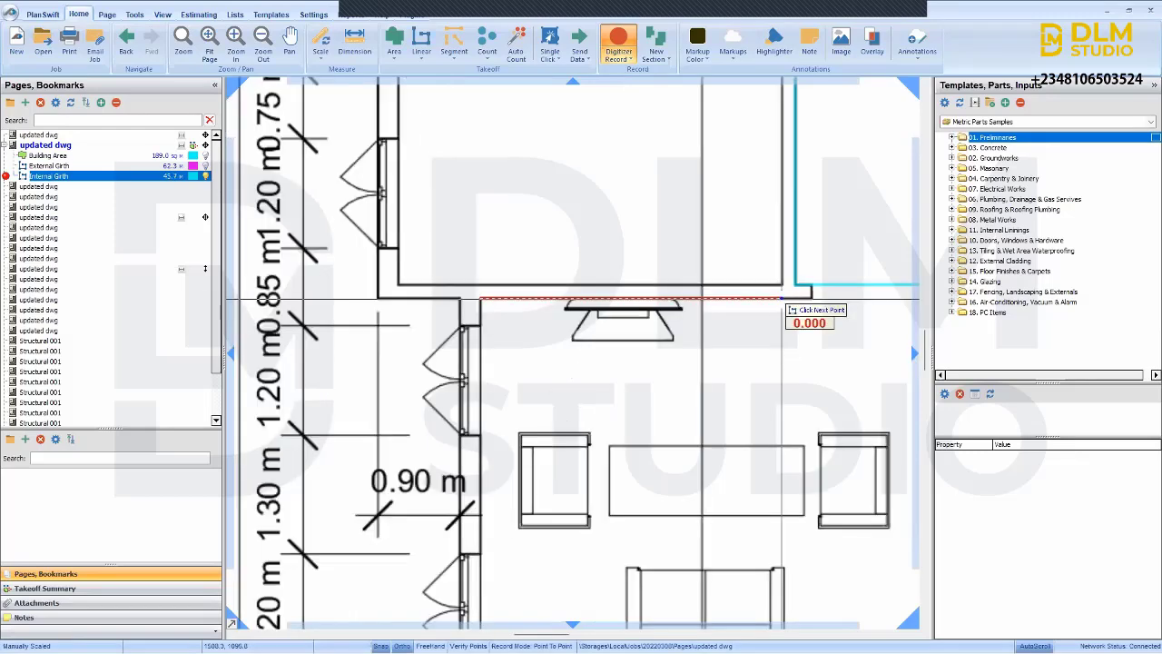
- Add an Internal Girth section down the left wall of the room below the dining area and along its bottom wall above the toilet
{"action": "scroll", "coordinate": [772, 301], "scroll_direction": "down", "scroll_amount": 2}
{"action": "scroll", "coordinate": [766, 303], "scroll_direction": "up", "scroll_amount": 2}
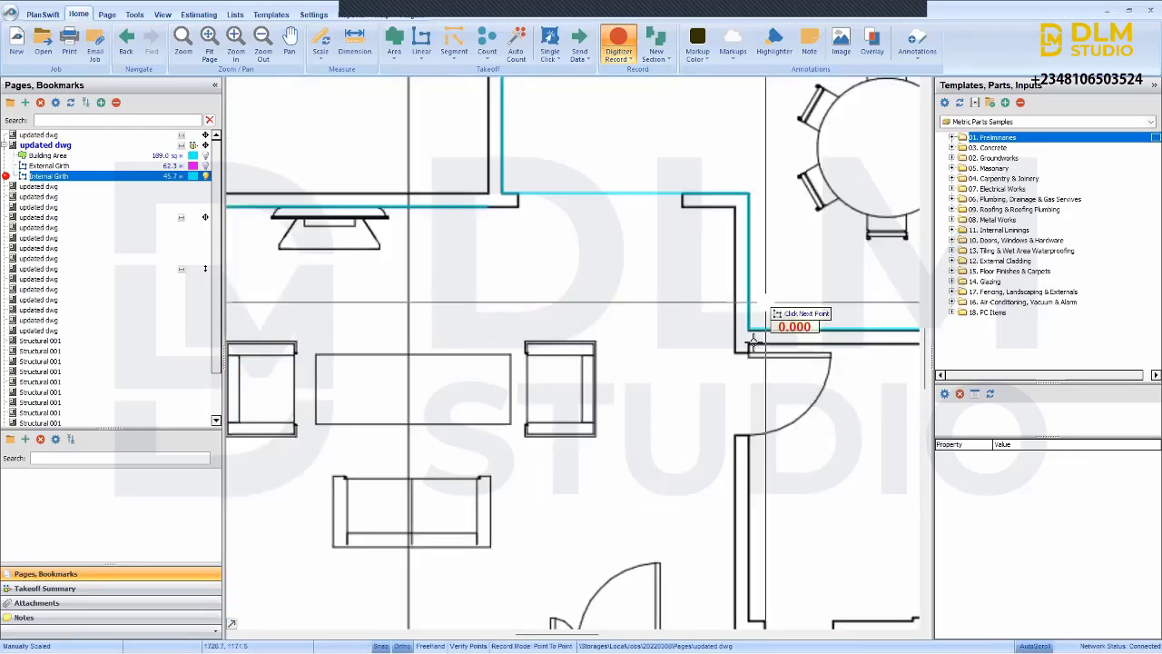
{"action": "scroll", "coordinate": [749, 336], "scroll_direction": "up", "scroll_amount": 2}
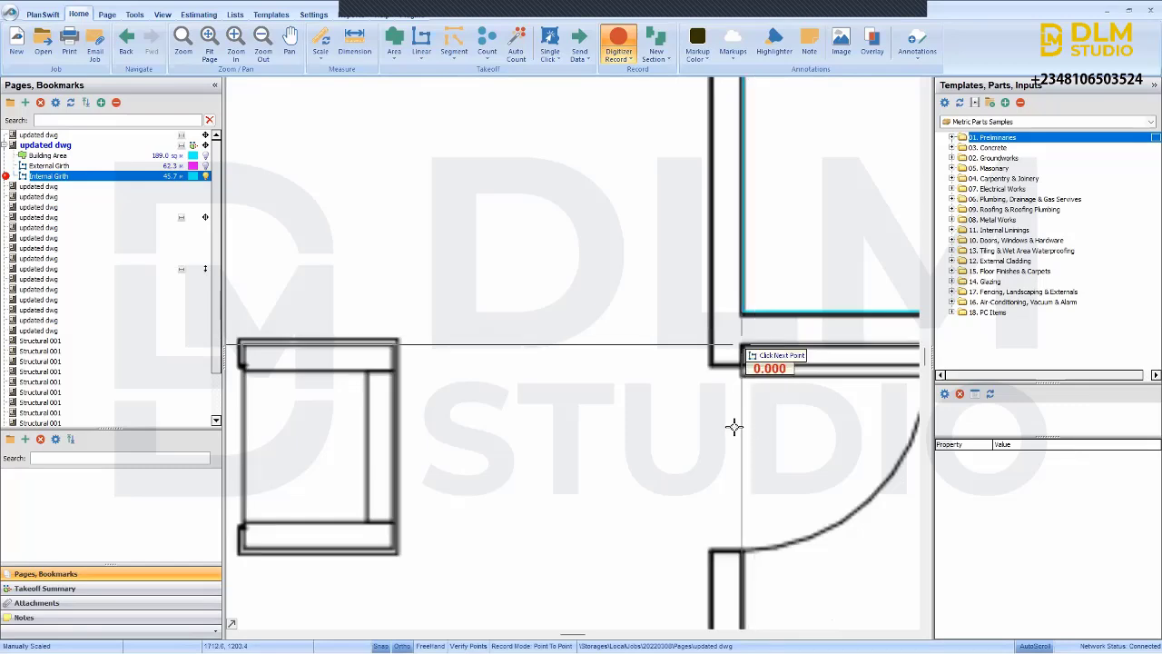
{"action": "scroll", "coordinate": [734, 427], "scroll_direction": "down", "scroll_amount": 3}
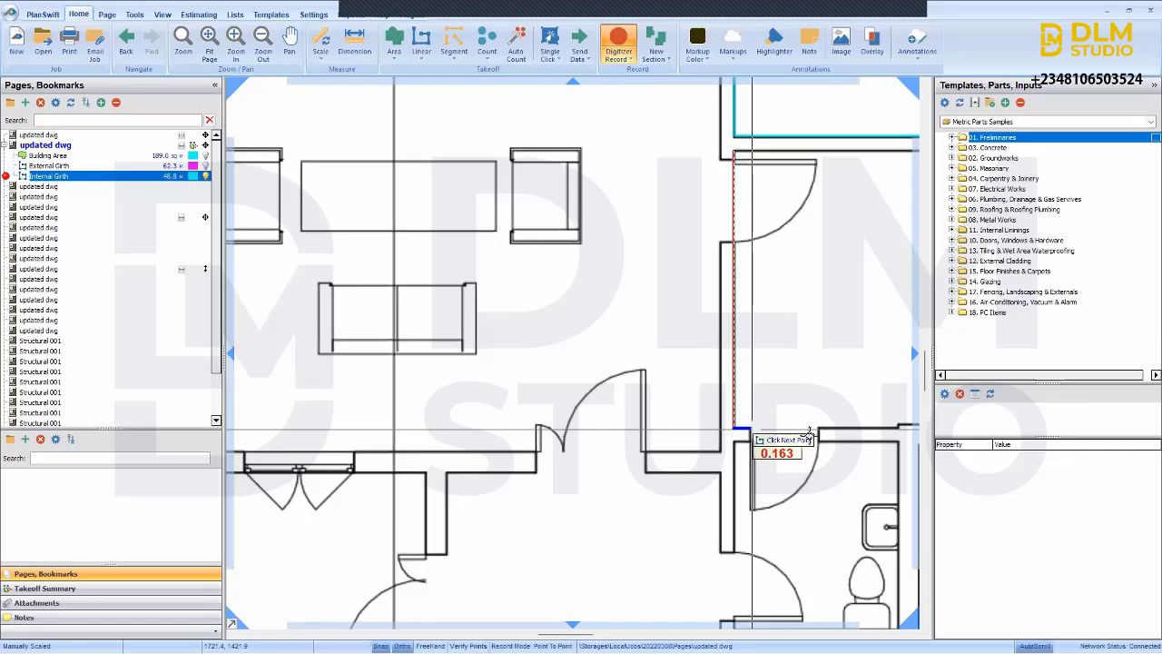
{"action": "scroll", "coordinate": [818, 427], "scroll_direction": "down", "scroll_amount": 1}
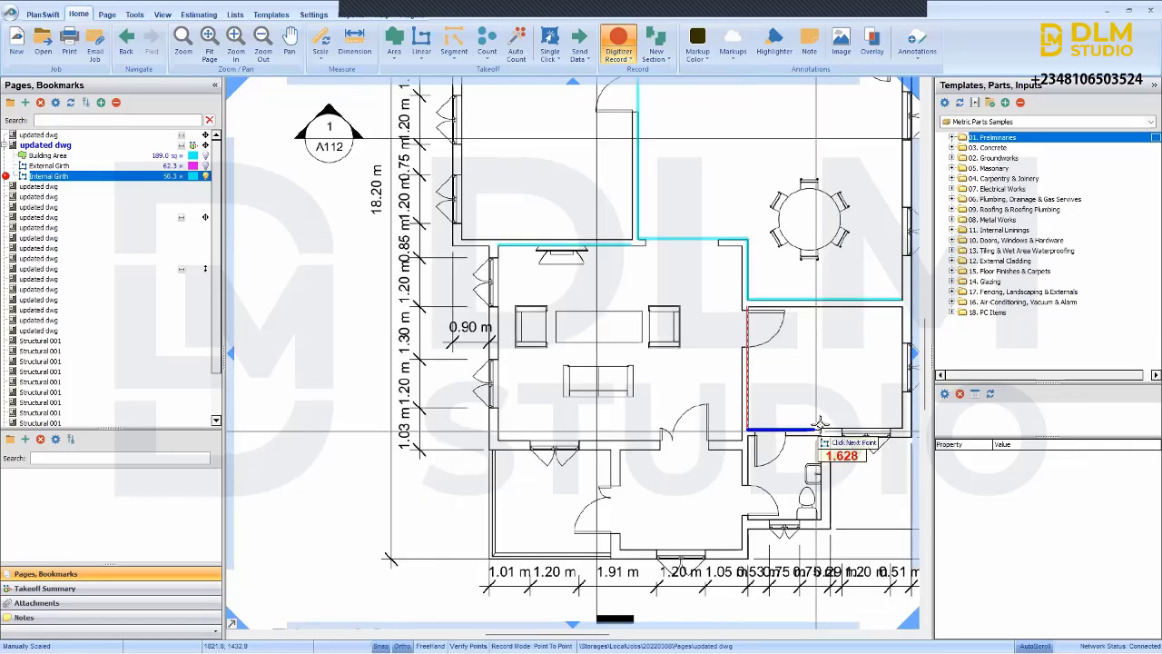
{"action": "left_click", "coordinate": [818, 427]}
{"action": "scroll", "coordinate": [818, 427], "scroll_direction": "up", "scroll_amount": 3}
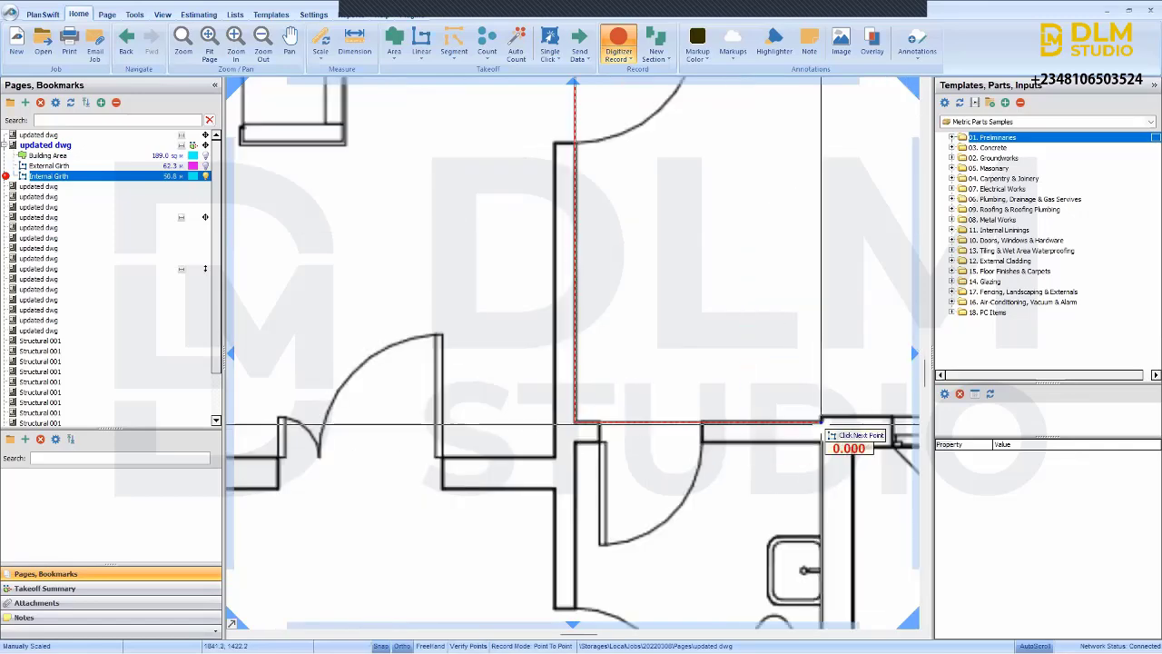
{"action": "scroll", "coordinate": [820, 423], "scroll_direction": "down", "scroll_amount": 3}
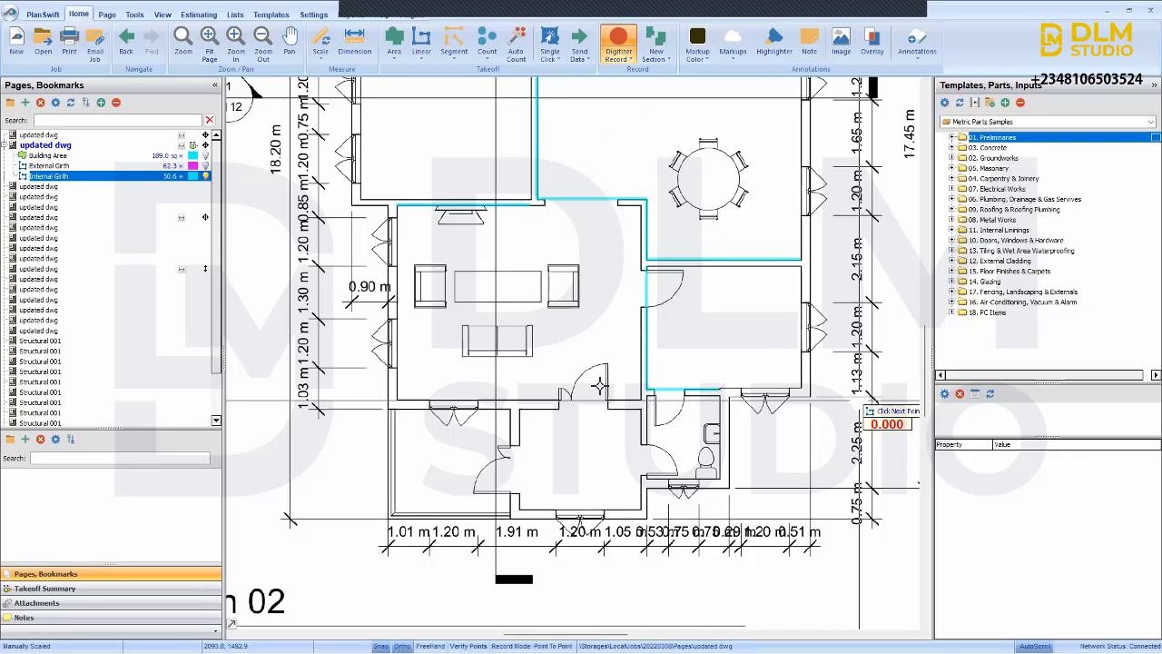
{"action": "scroll", "coordinate": [610, 380], "scroll_direction": "up", "scroll_amount": 3}
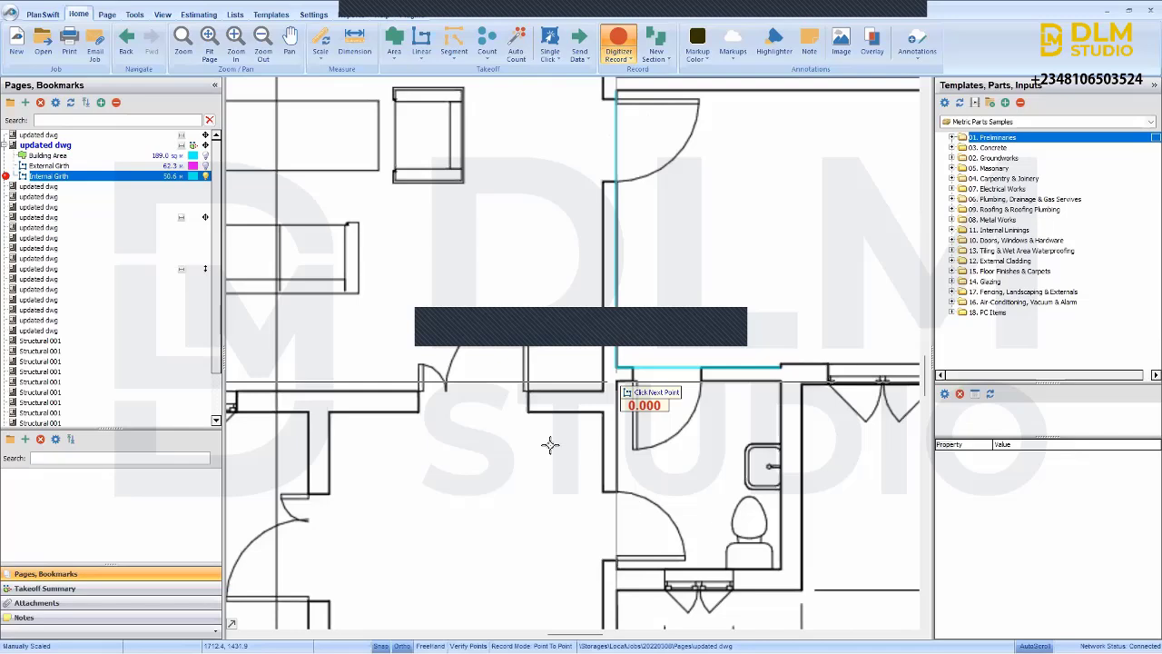
- Add Internal Girth sections down the lower toilet's left wall and along the living room's bottom wall, and stop recording
{"action": "scroll", "coordinate": [541, 470], "scroll_direction": "down", "scroll_amount": 3}
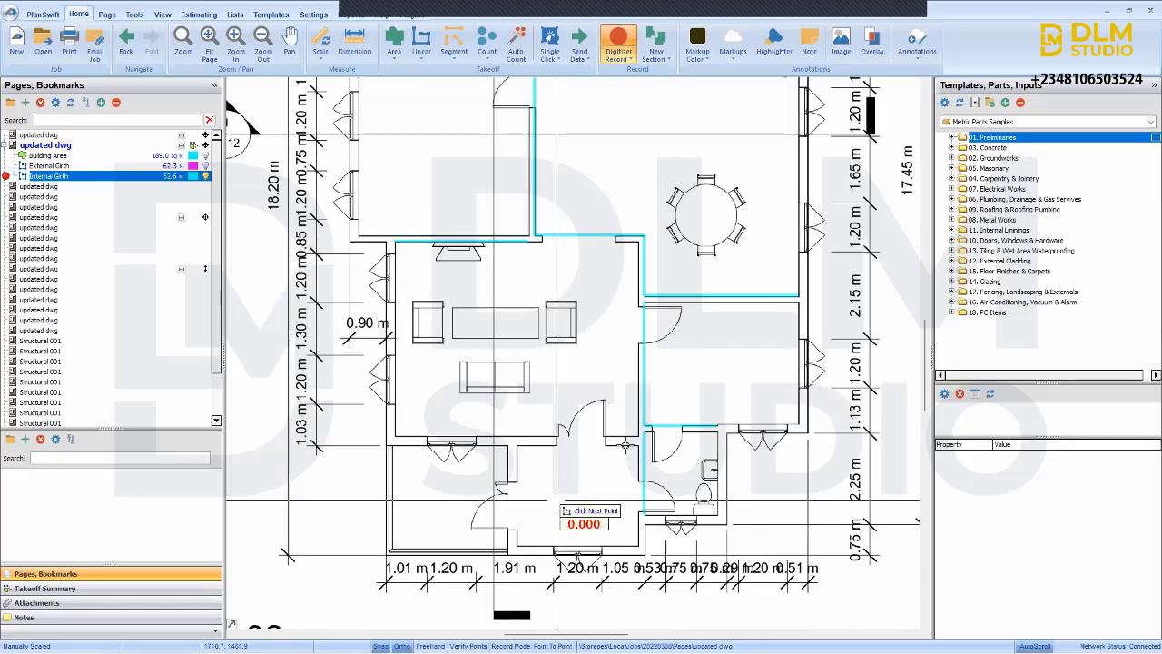
{"action": "left_click", "coordinate": [643, 431]}
{"action": "scroll", "coordinate": [371, 444], "scroll_direction": "up", "scroll_amount": 3}
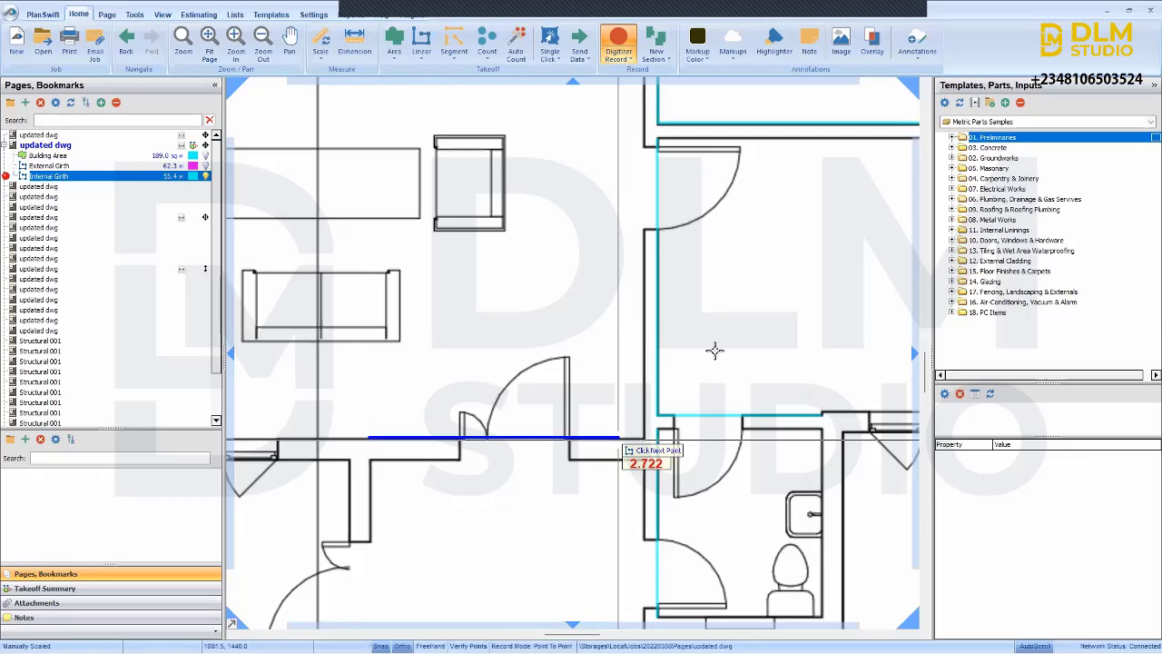
{"action": "scroll", "coordinate": [716, 348], "scroll_direction": "down", "scroll_amount": 5}
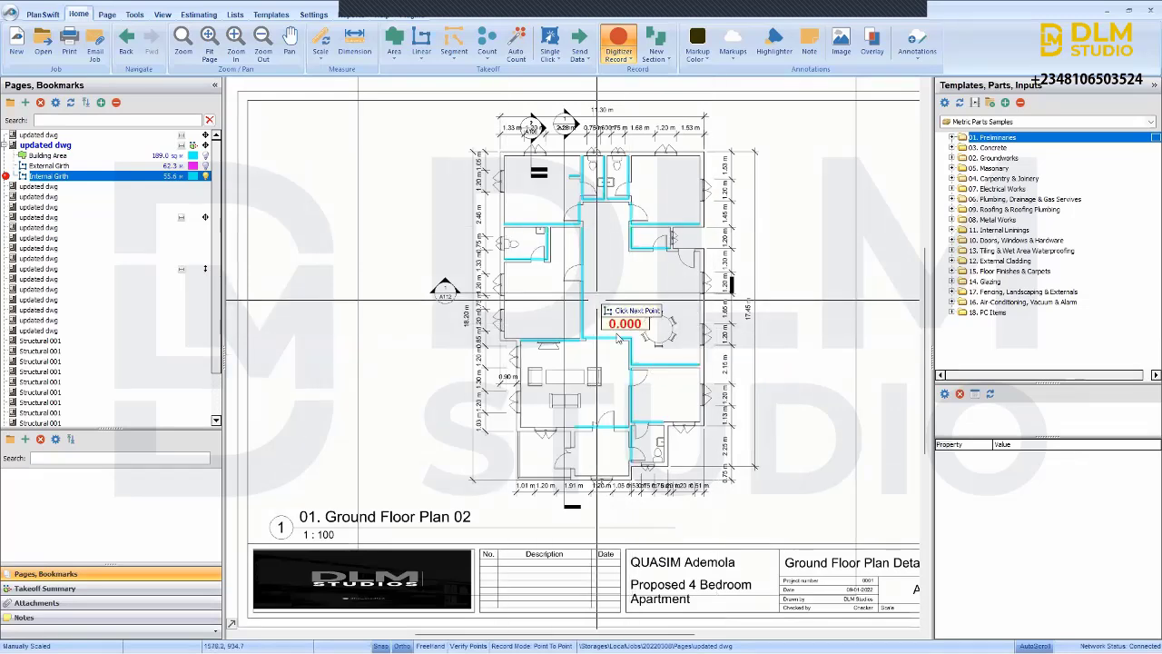
{"action": "right_click", "coordinate": [595, 301]}
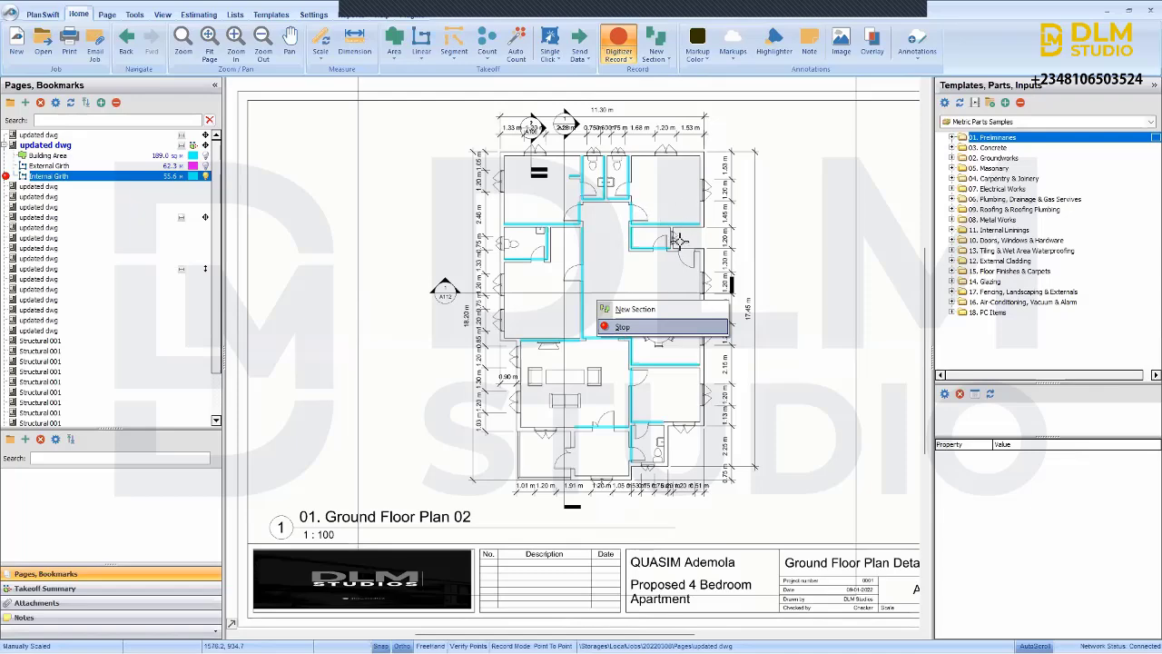
- Shorten the Internal Girth section below the upper-right room so it ends at the small room's window wall
{"action": "scroll", "coordinate": [677, 240], "scroll_direction": "up", "scroll_amount": 4}
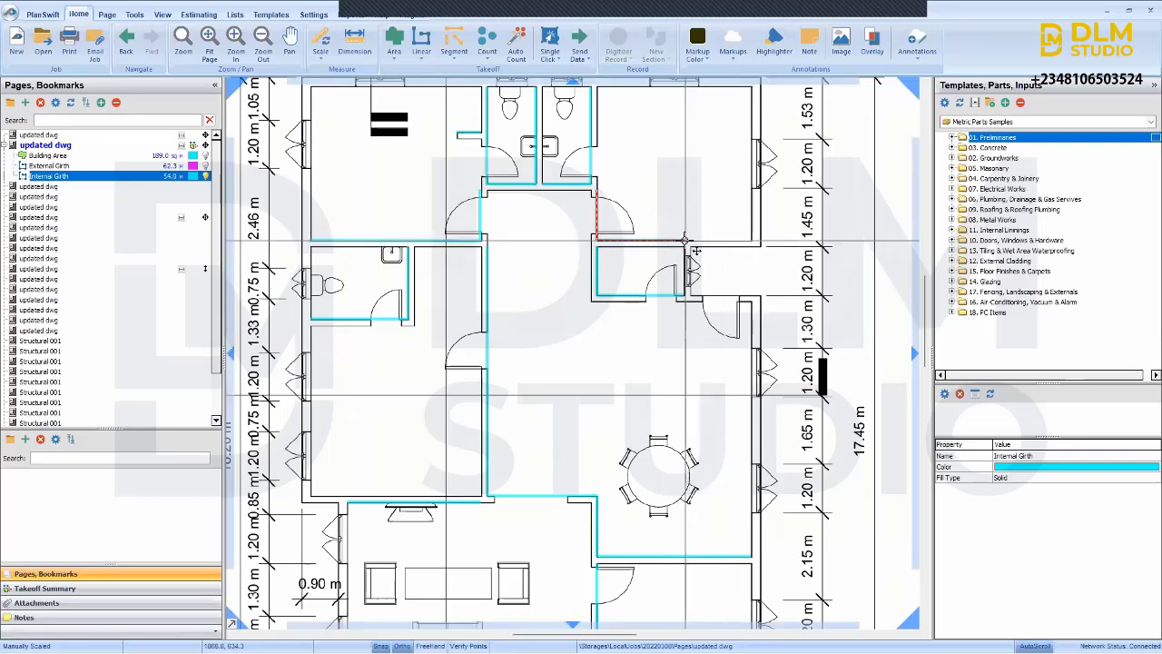
{"action": "key", "text": "Escape"}
- Show the External Girth takeoff on the ground floor plan together with the Internal Girth
{"action": "scroll", "coordinate": [627, 377], "scroll_direction": "down", "scroll_amount": 6}
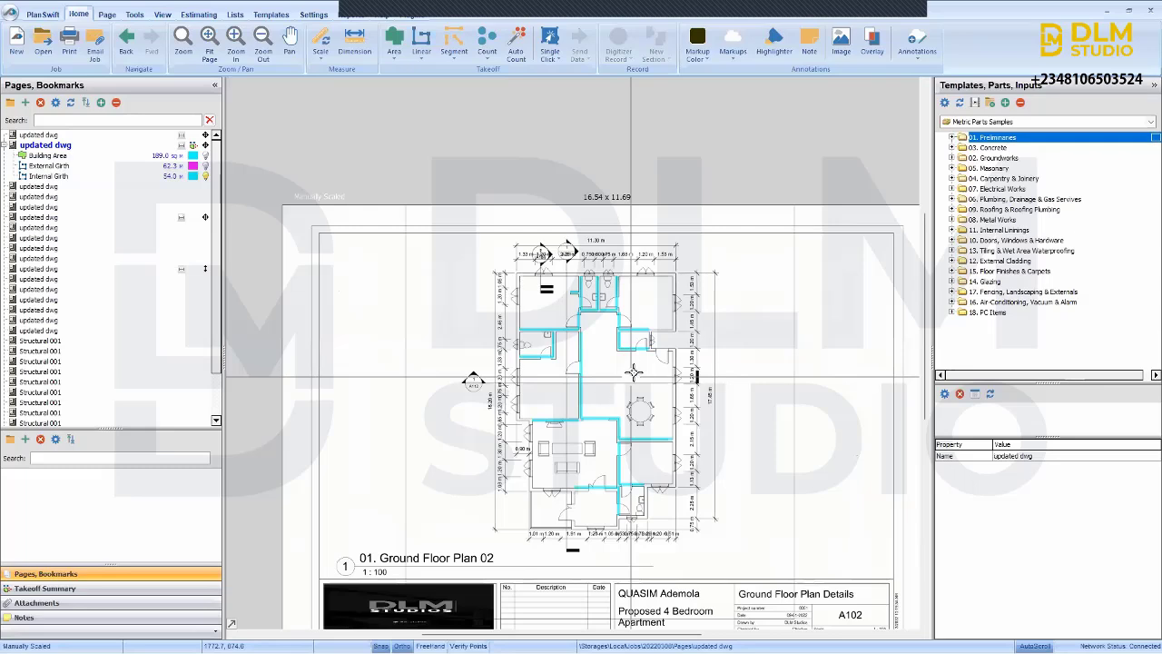
{"action": "scroll", "coordinate": [632, 372], "scroll_direction": "up", "scroll_amount": 2}
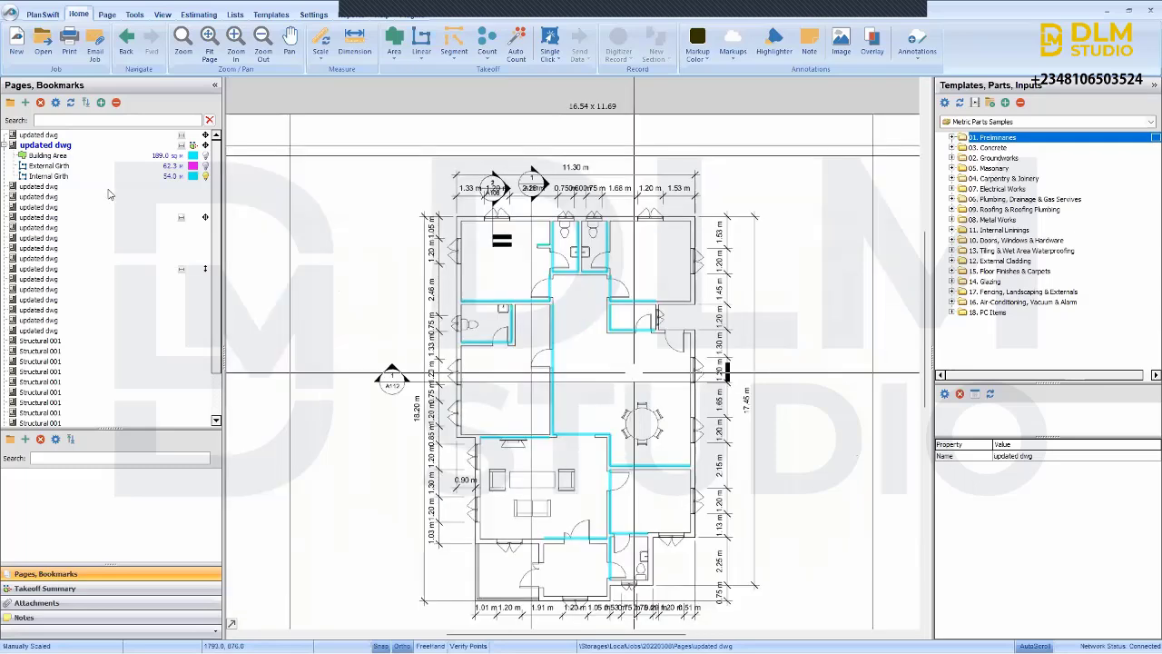
{"action": "left_click", "coordinate": [169, 167]}
{"action": "left_click", "coordinate": [205, 168]}
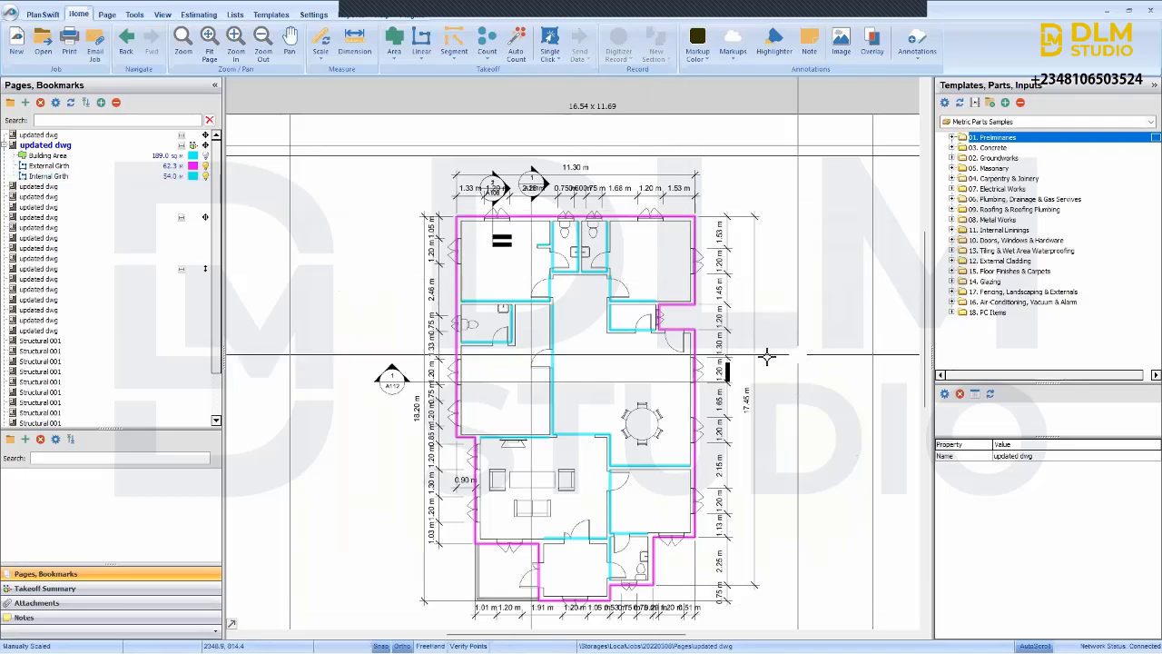
- Hide the Internal Girth and External Girth takeoffs on the ground floor plan
{"action": "scroll", "coordinate": [567, 306], "scroll_direction": "down", "scroll_amount": 2}
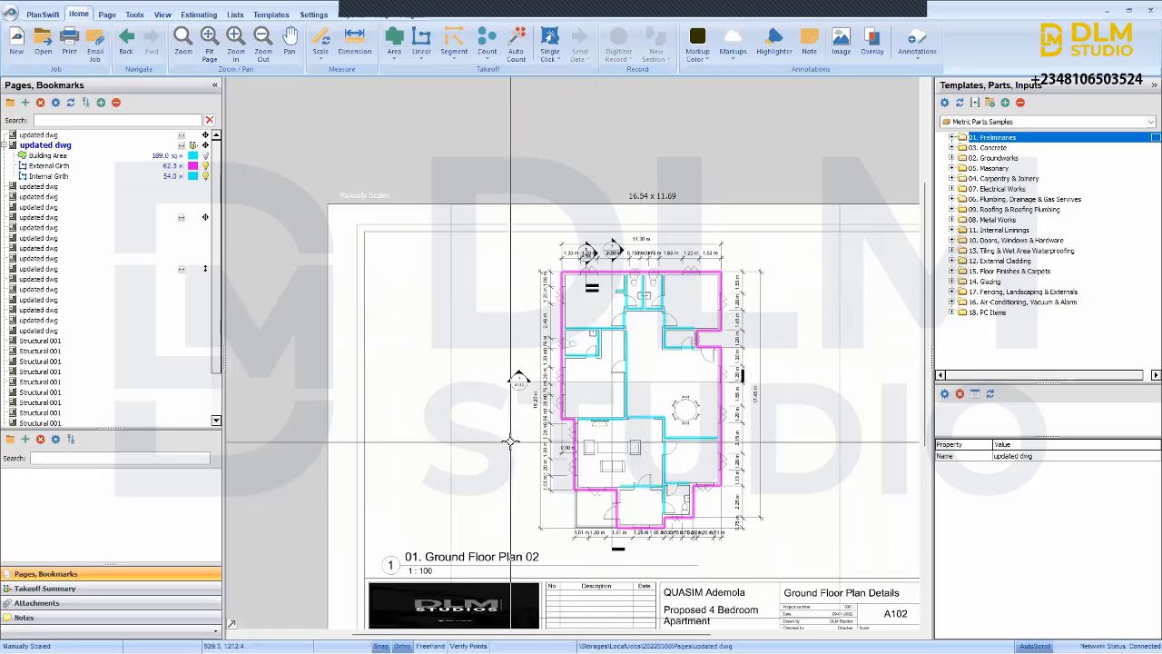
{"action": "left_click", "coordinate": [206, 176]}
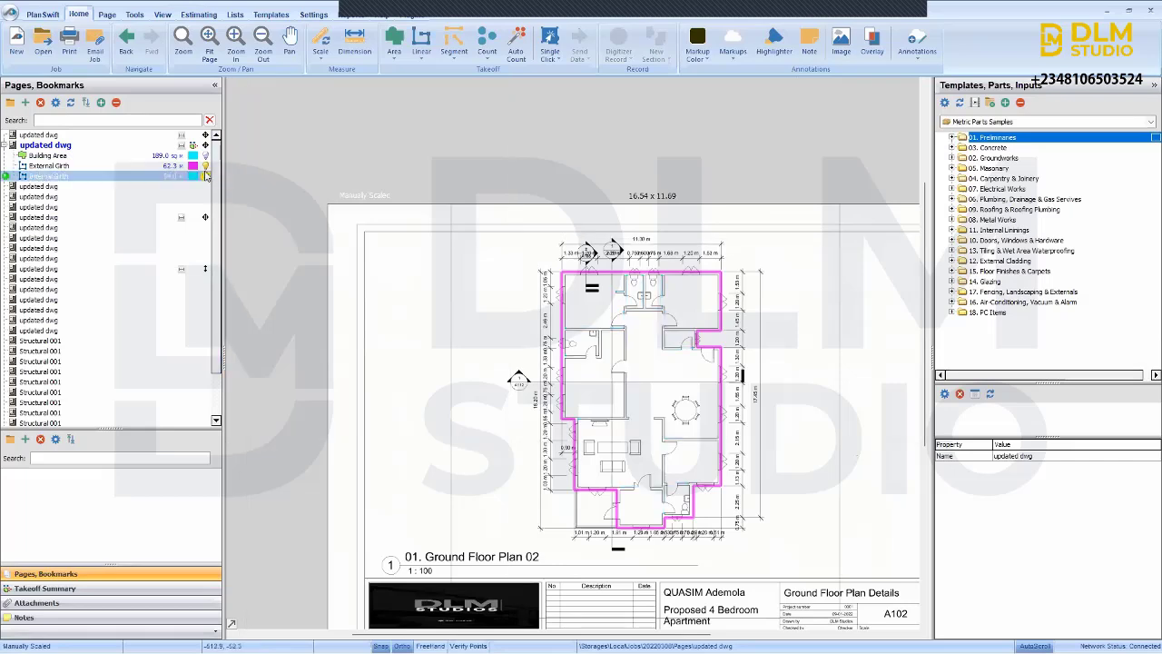
{"action": "left_click", "coordinate": [206, 166]}
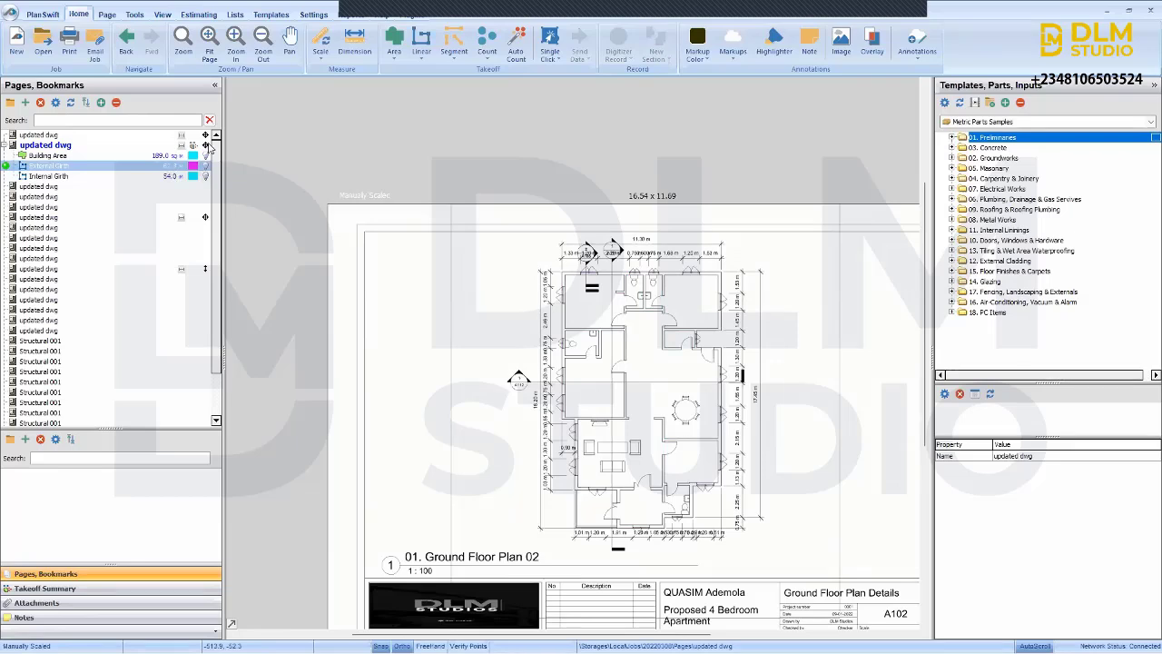
- Show the External Girth takeoff, check its linear total and point count on the plan, and hide it again
{"action": "left_click", "coordinate": [205, 165]}
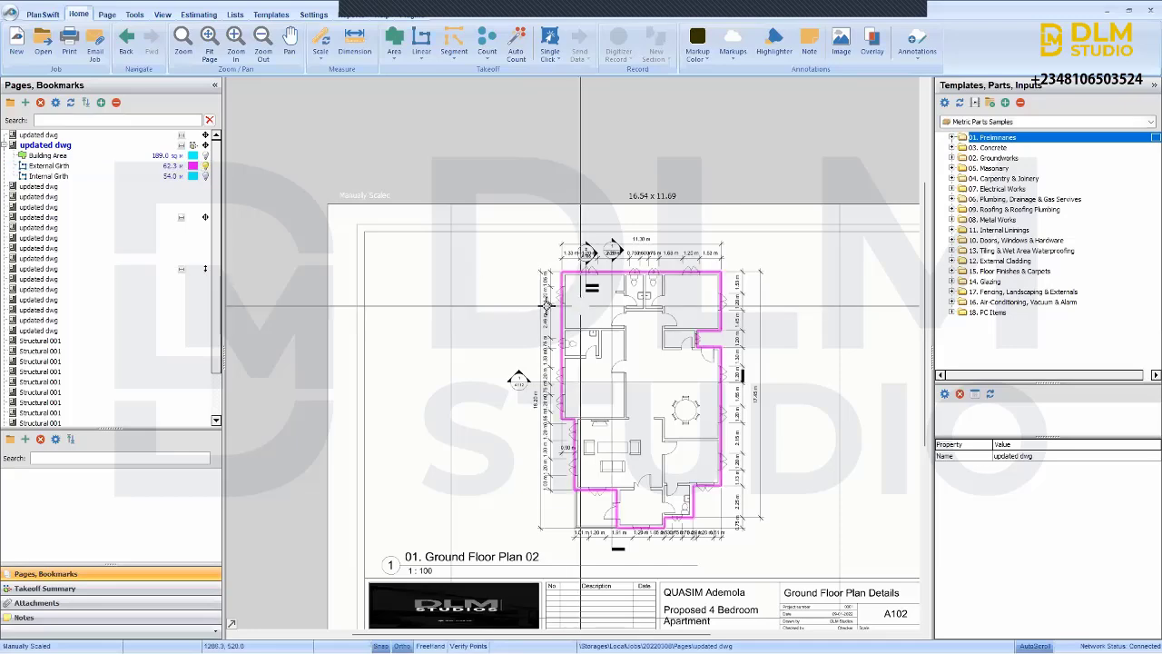
{"action": "mouse_move", "coordinate": [562, 309]}
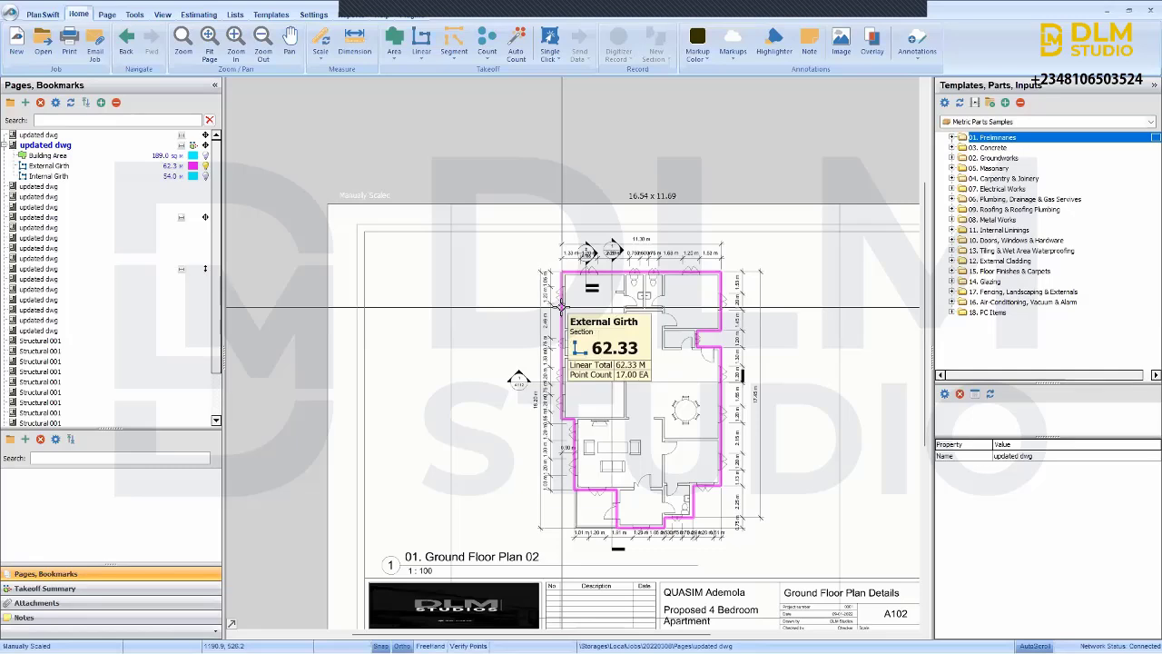
{"action": "left_click", "coordinate": [193, 165]}
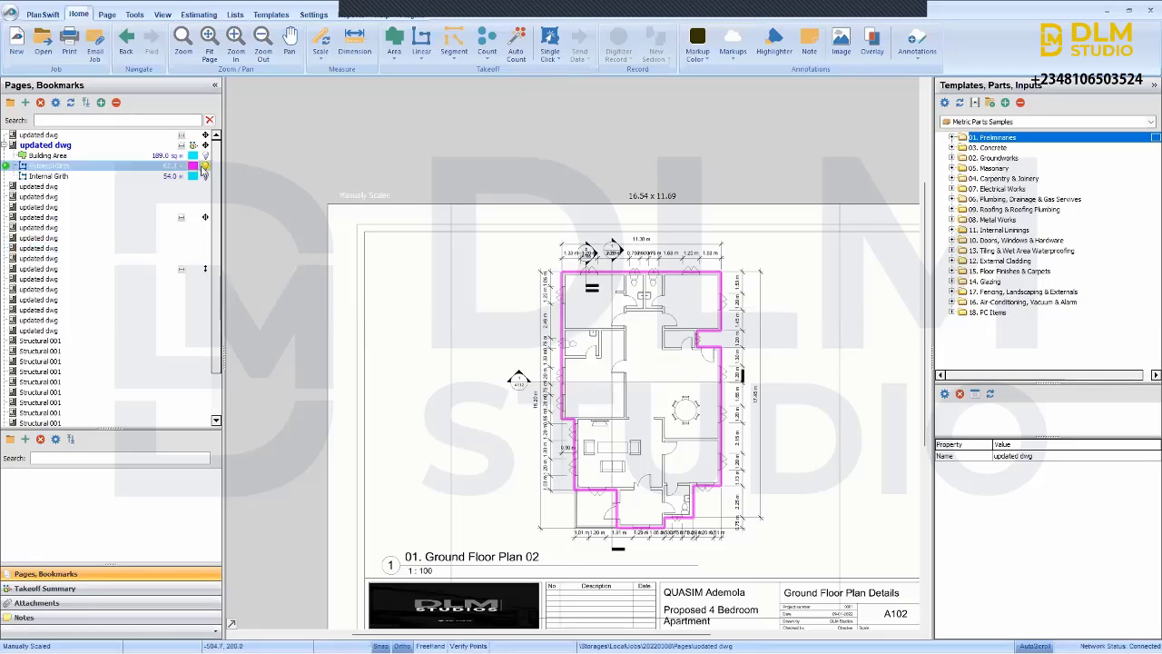
{"action": "left_click", "coordinate": [204, 167]}
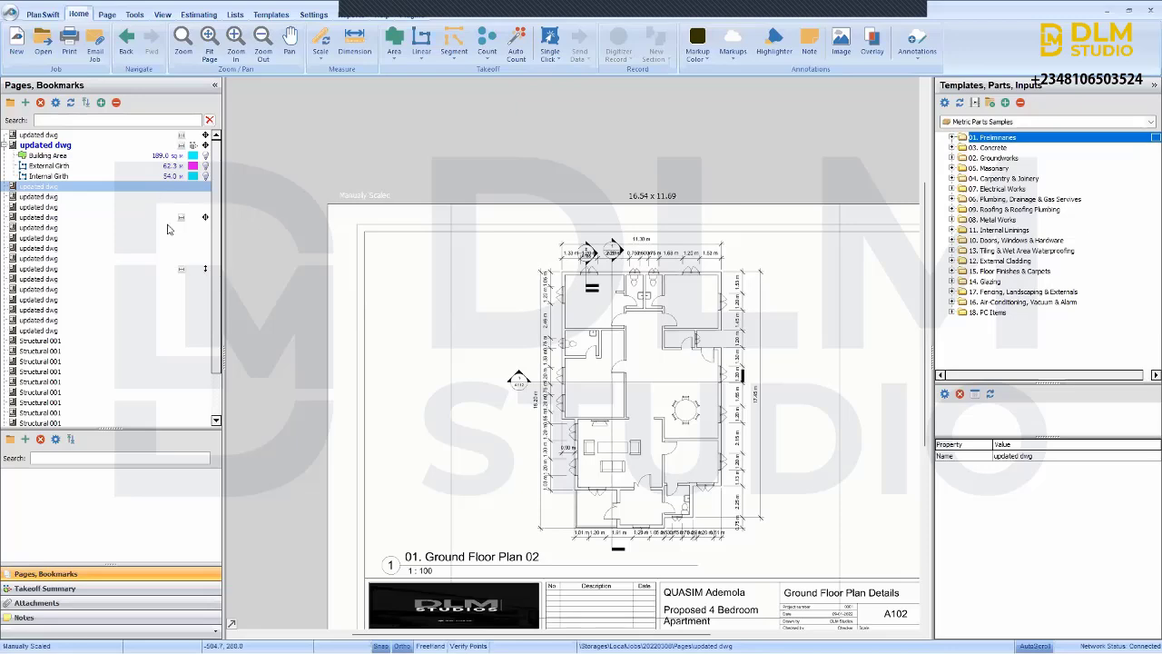
{"action": "left_click", "coordinate": [136, 178]}
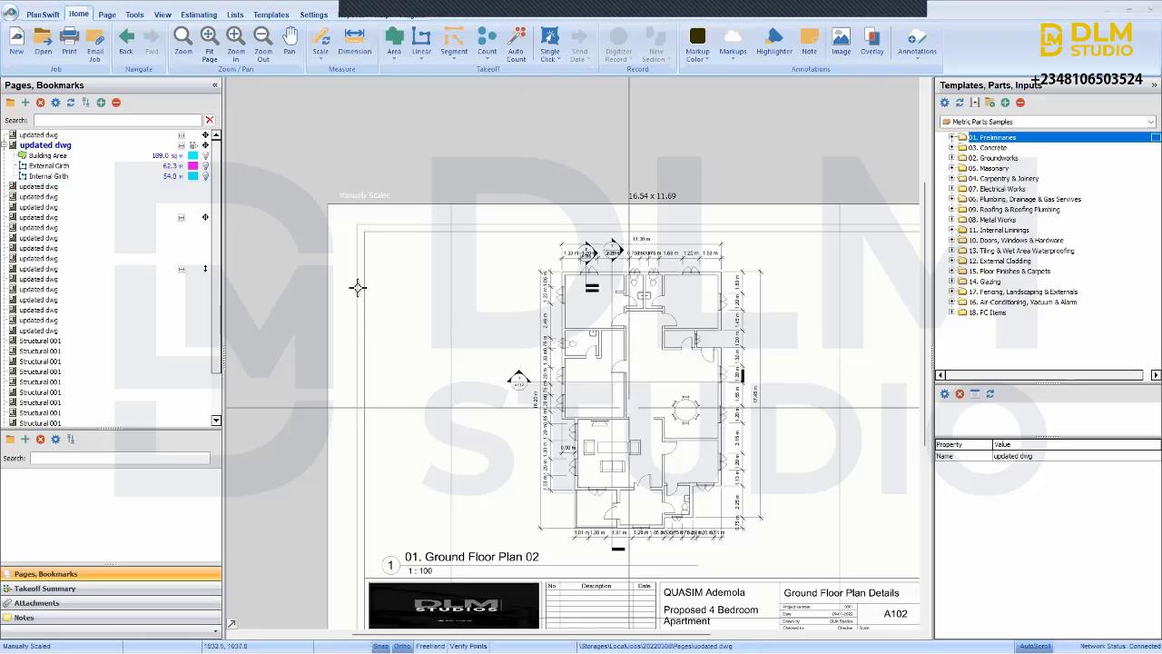
- Show the External Girth and Internal Girth takeoffs, examine the traced walls across the plan, and hide both again
{"action": "left_click", "coordinate": [205, 170]}
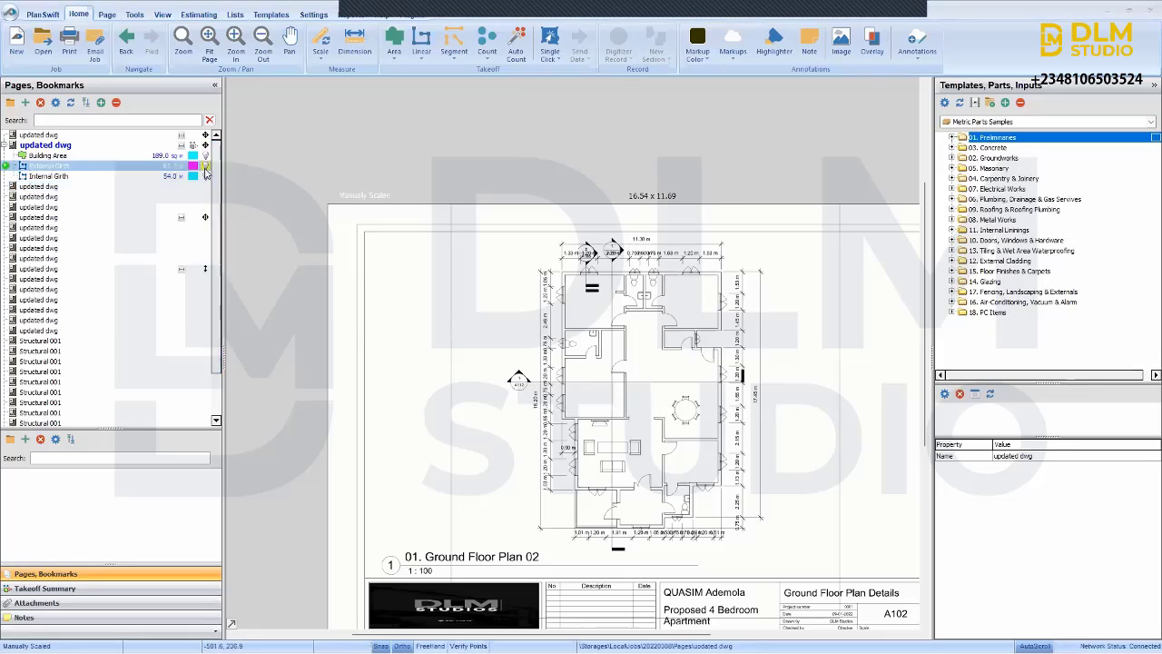
{"action": "left_click", "coordinate": [206, 176]}
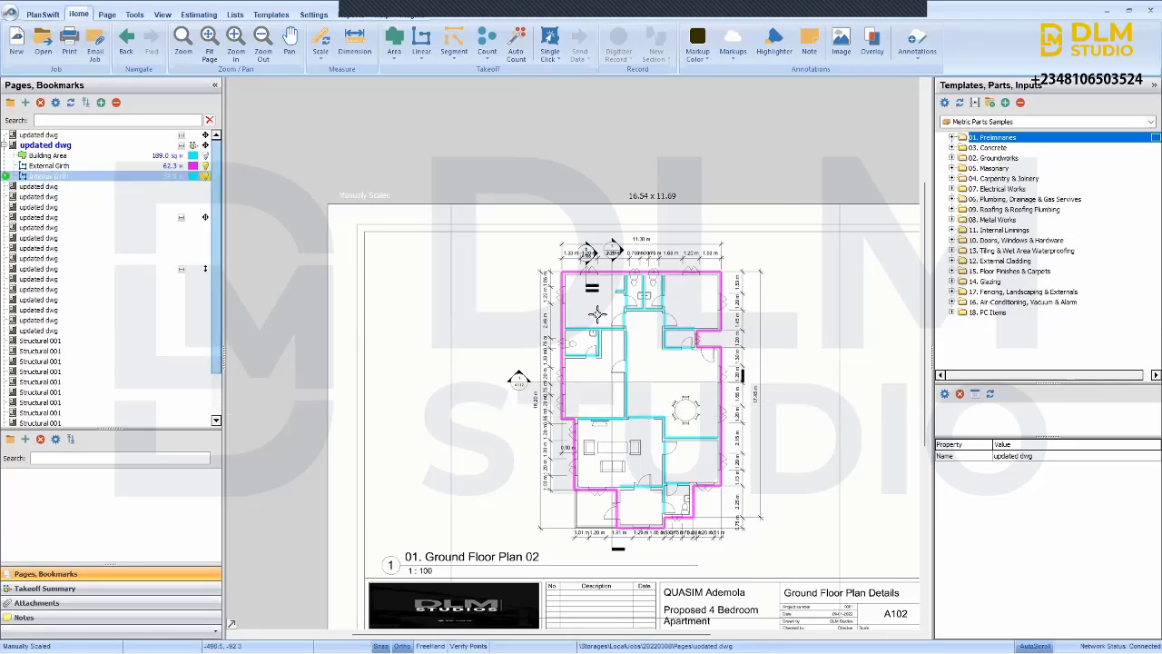
{"action": "scroll", "coordinate": [635, 327], "scroll_direction": "up", "scroll_amount": 3}
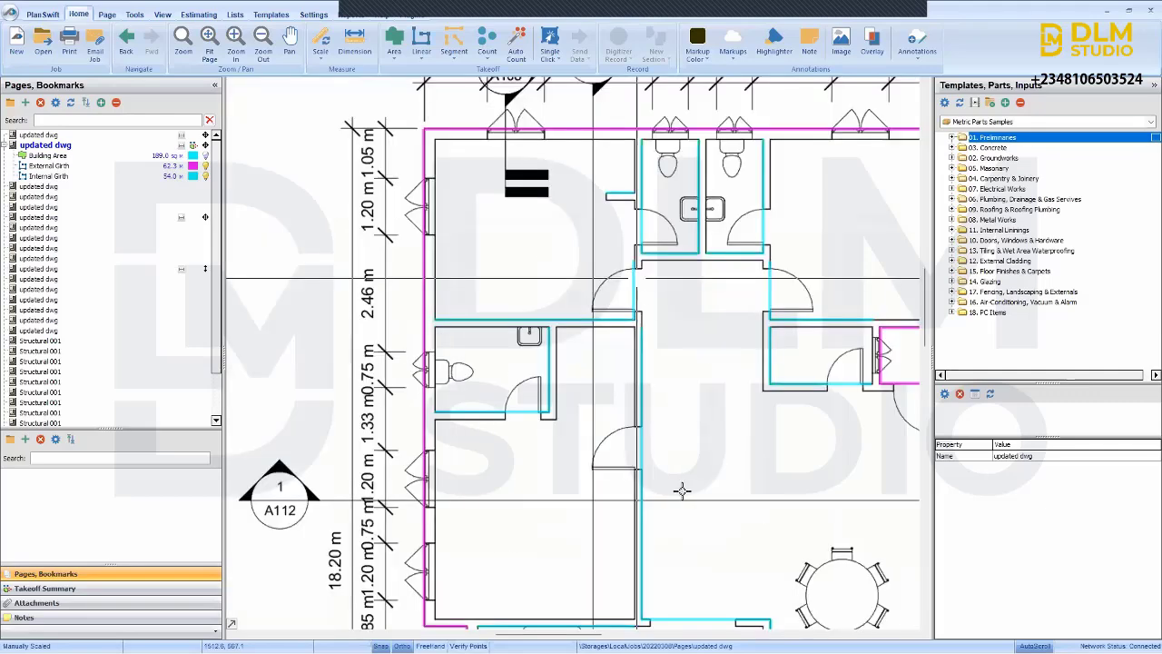
{"action": "scroll", "coordinate": [681, 490], "scroll_direction": "down", "scroll_amount": 5}
{"action": "scroll", "coordinate": [659, 534], "scroll_direction": "up", "scroll_amount": 3}
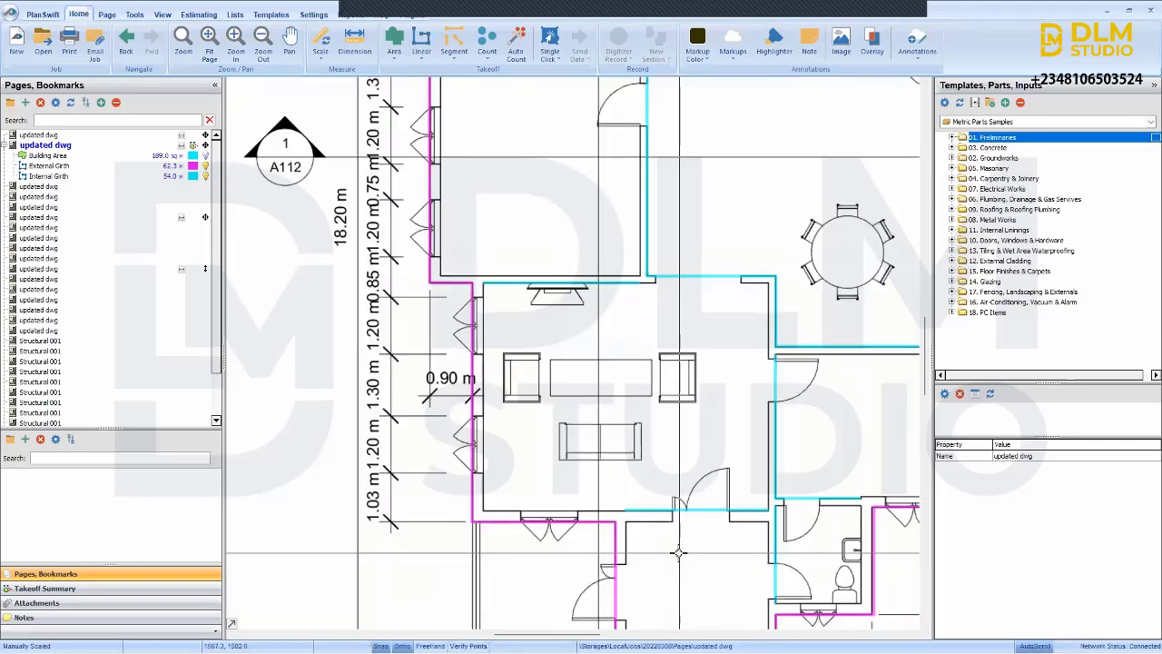
{"action": "scroll", "coordinate": [670, 555], "scroll_direction": "down", "scroll_amount": 1}
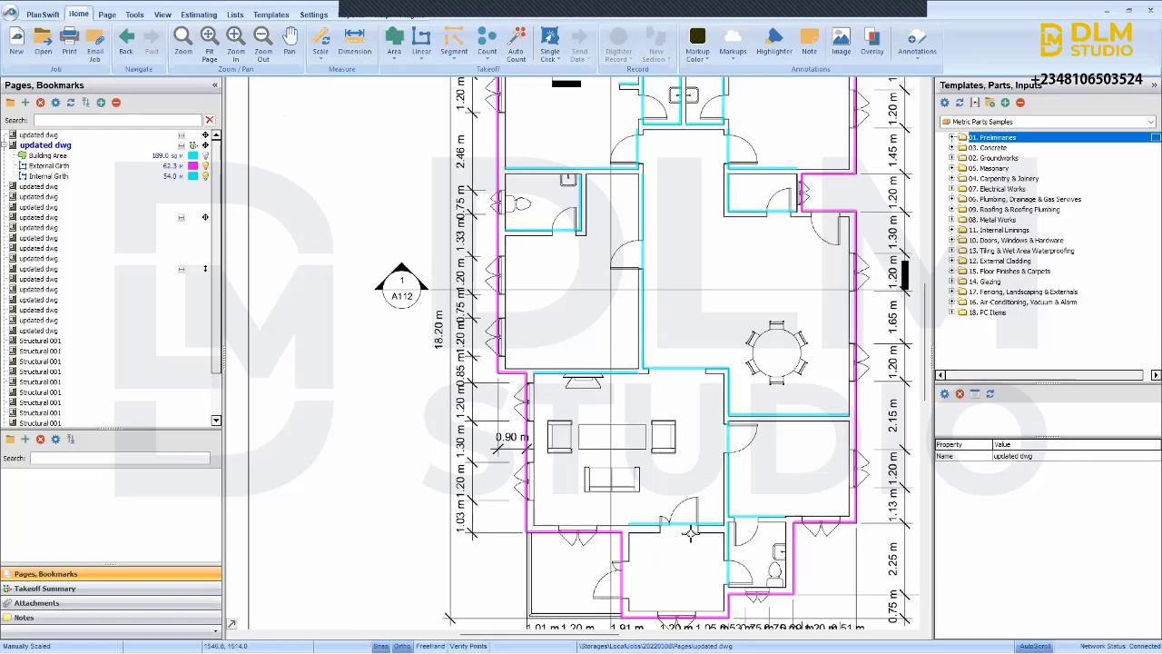
{"action": "scroll", "coordinate": [631, 343], "scroll_direction": "down", "scroll_amount": 3}
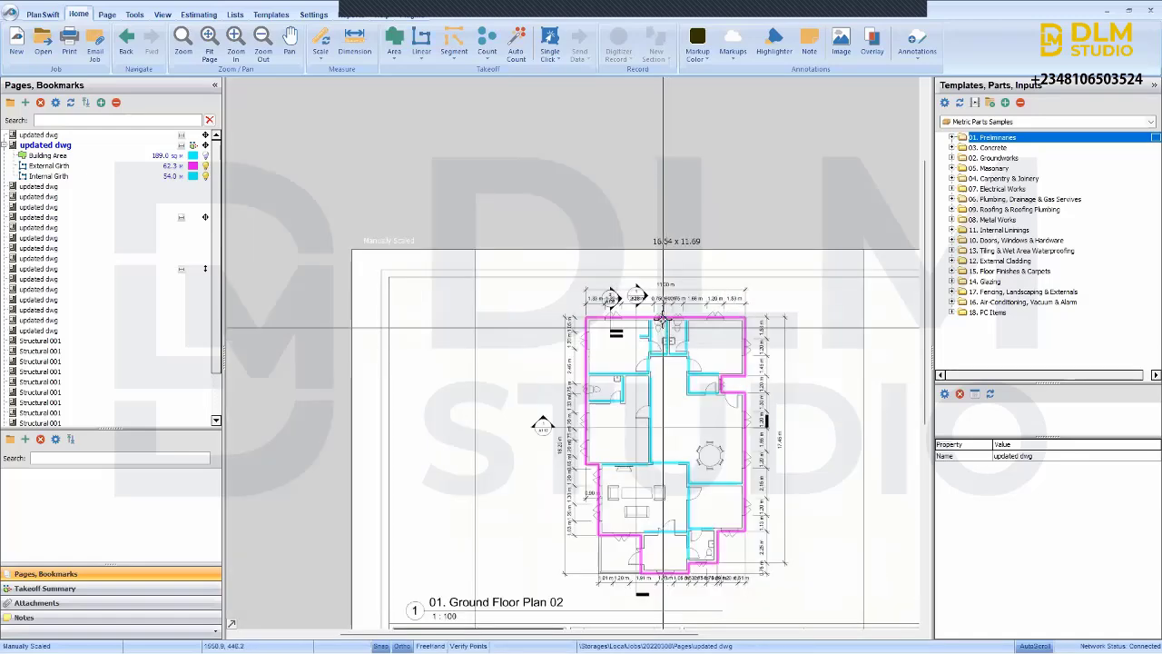
{"action": "scroll", "coordinate": [662, 319], "scroll_direction": "up", "scroll_amount": 3}
{"action": "scroll", "coordinate": [614, 440], "scroll_direction": "down", "scroll_amount": 3}
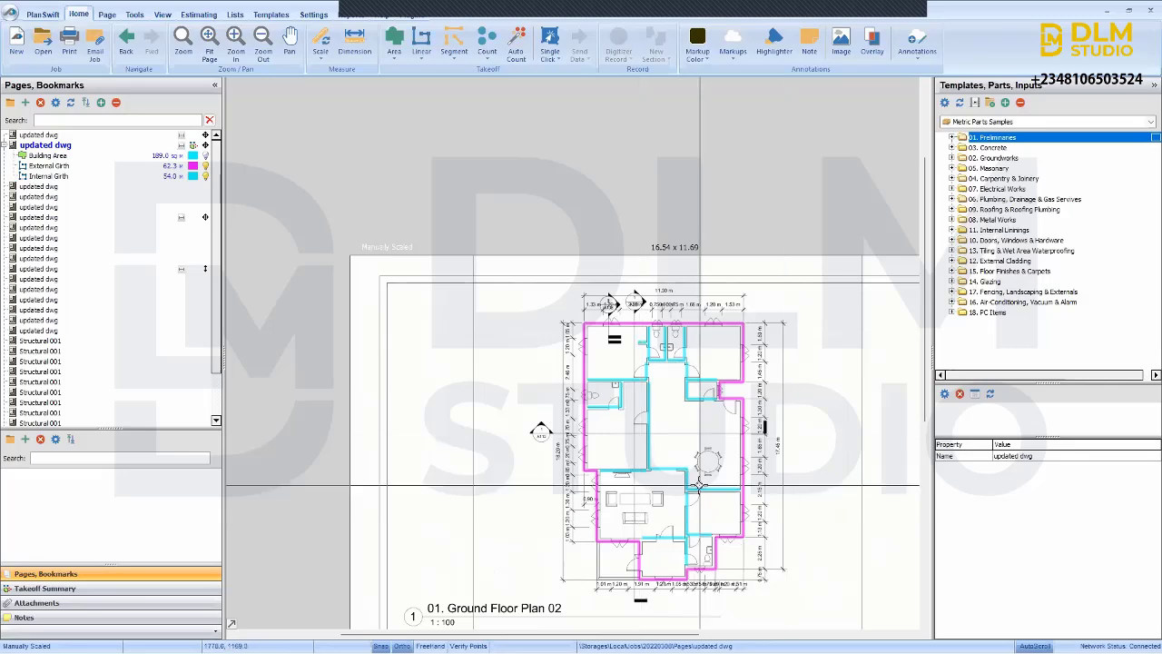
{"action": "left_click", "coordinate": [205, 166]}
{"action": "left_click", "coordinate": [206, 177]}
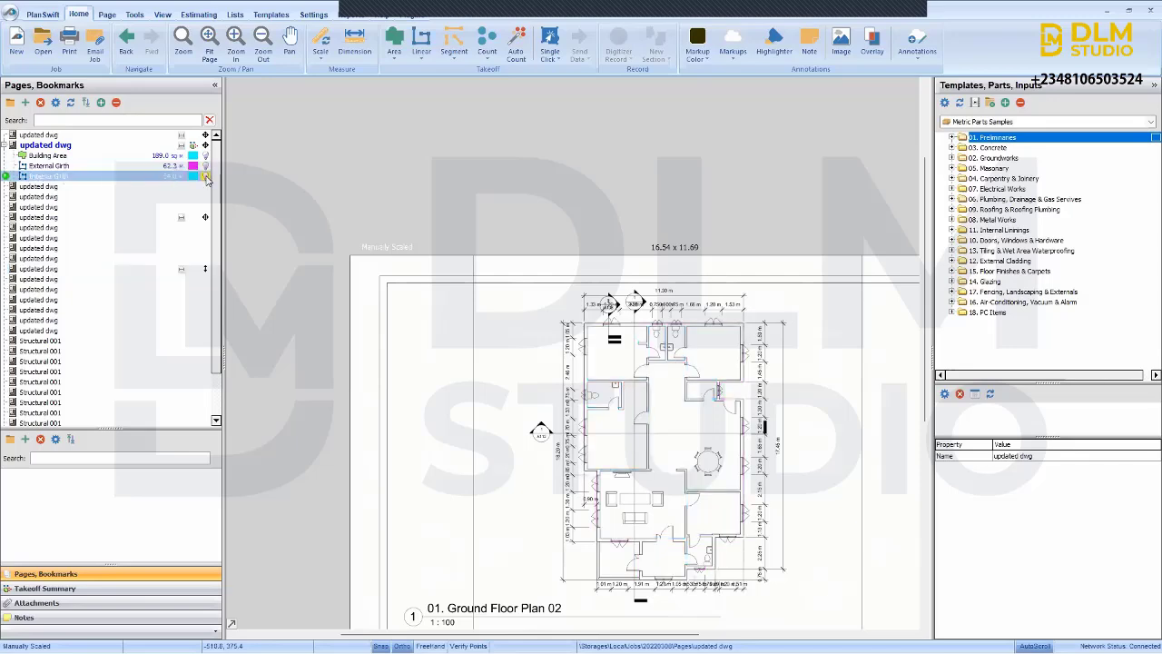
- Set up a Volume in Cu M takeoff for Oversite Concrete with a depth of 150 mm and a blue colour
{"action": "left_click", "coordinate": [395, 58]}
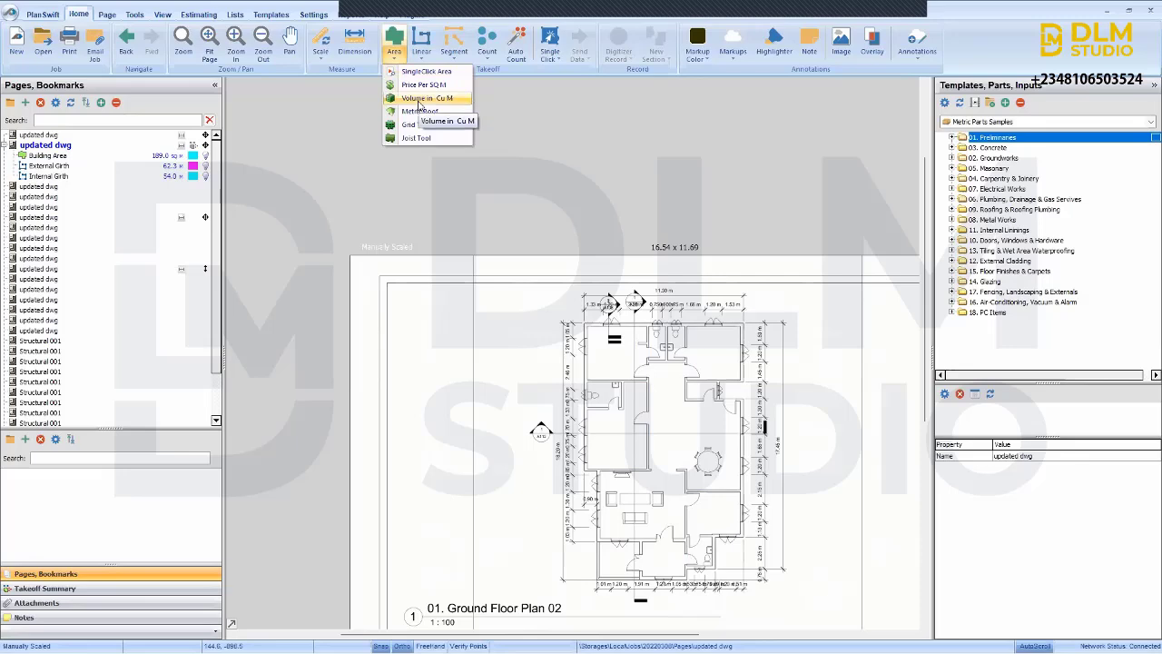
{"action": "left_click", "coordinate": [458, 177]}
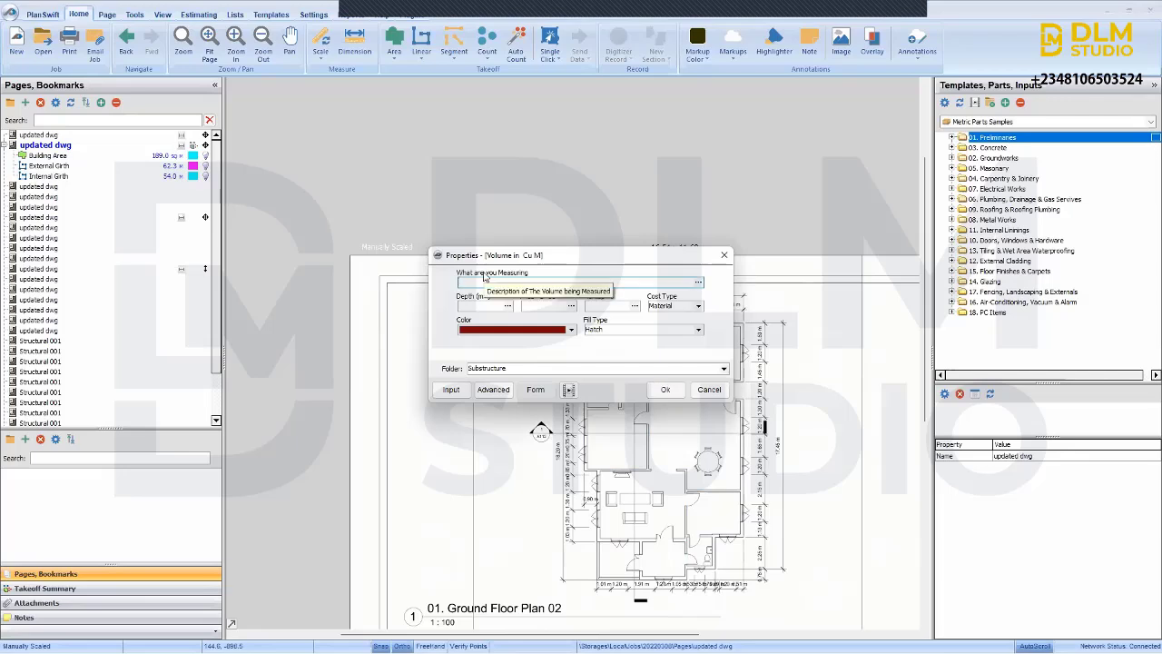
{"action": "type", "text": "Ove"}
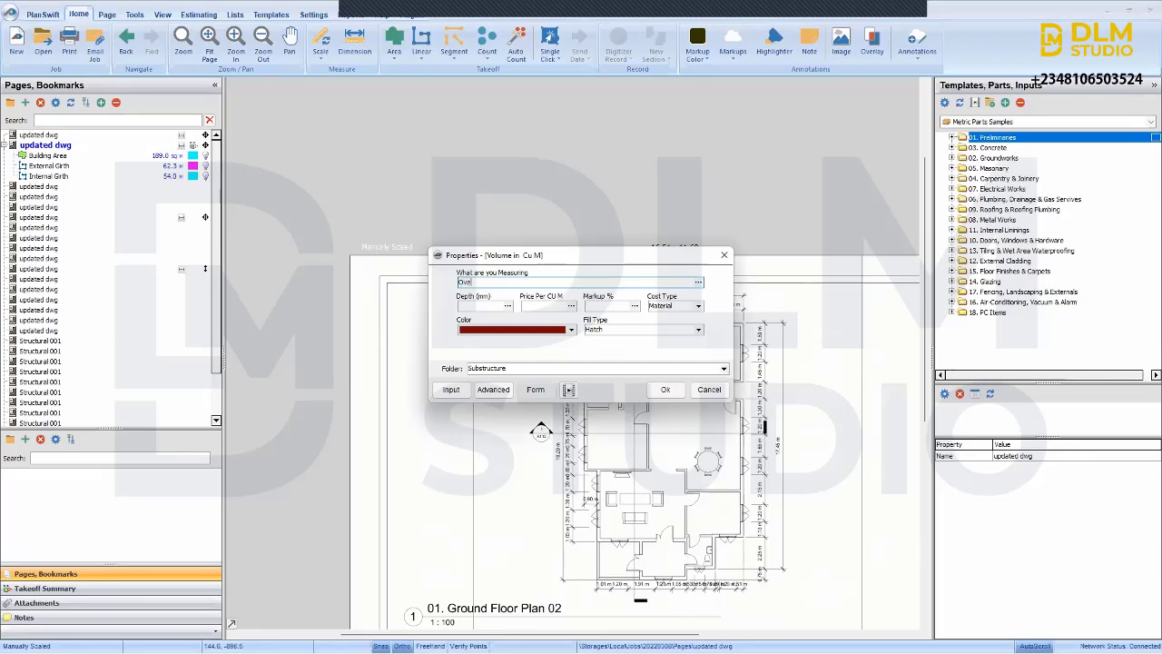
{"action": "type", "text": "rsite Concrete"}
{"action": "left_click", "coordinate": [467, 306]}
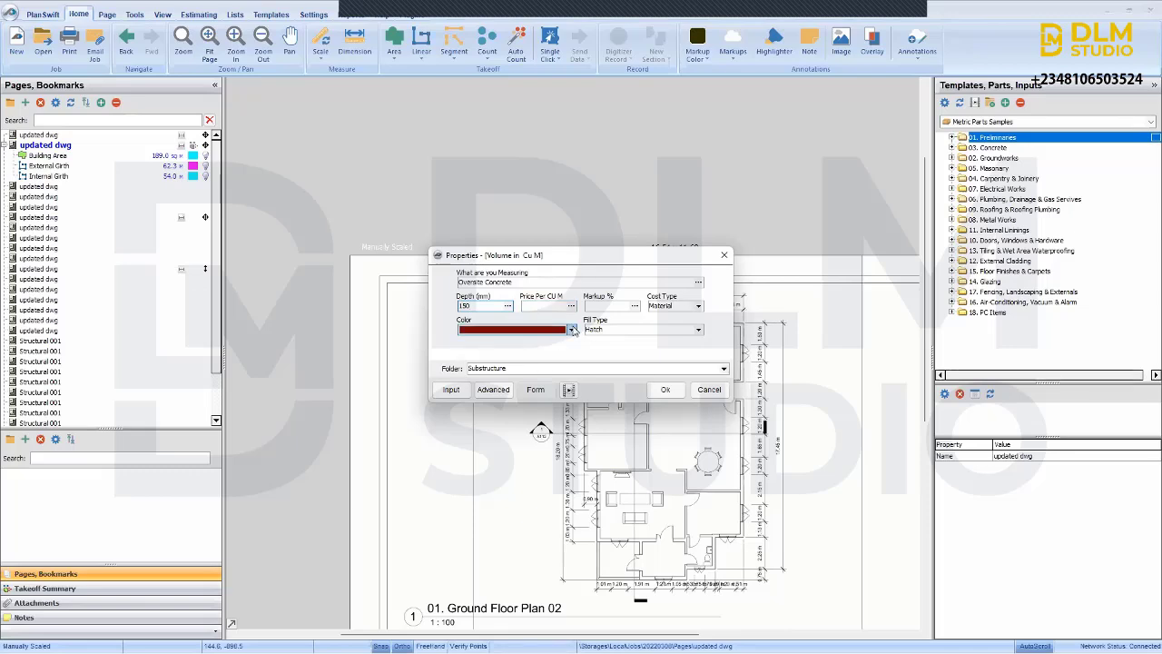
{"action": "left_click", "coordinate": [518, 329]}
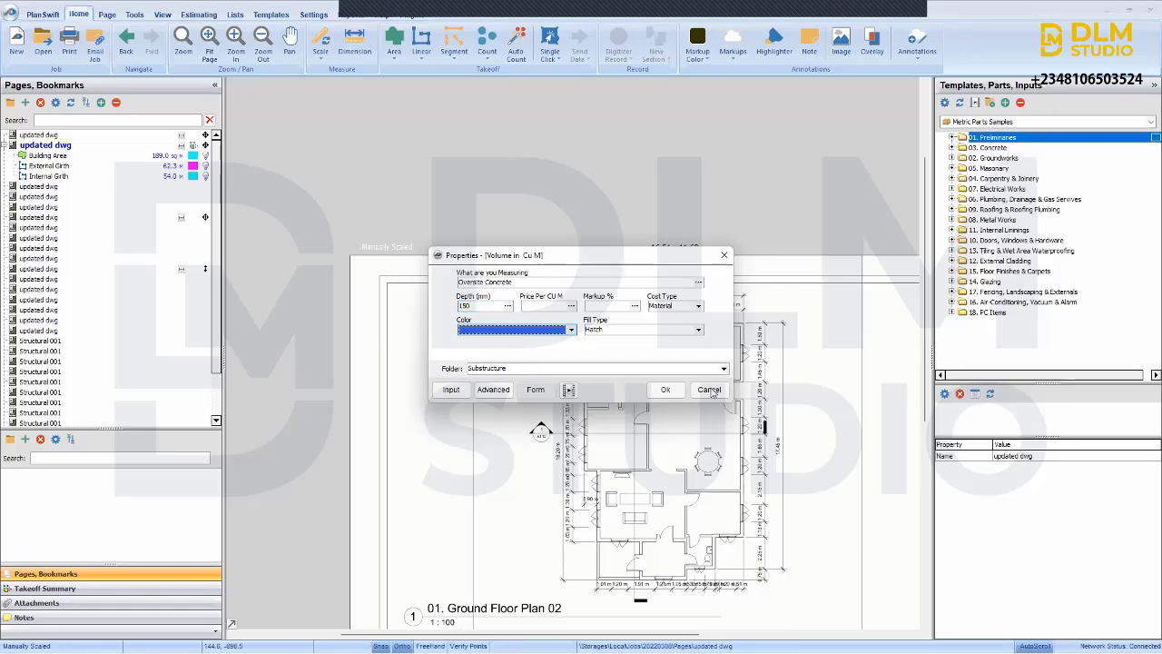
{"action": "left_click", "coordinate": [652, 397]}
- Start the oversite concrete outline along the building's top external wall, about 11.3 m from the upper-left to the upper-right corner
{"action": "scroll", "coordinate": [617, 318], "scroll_direction": "up", "scroll_amount": 5}
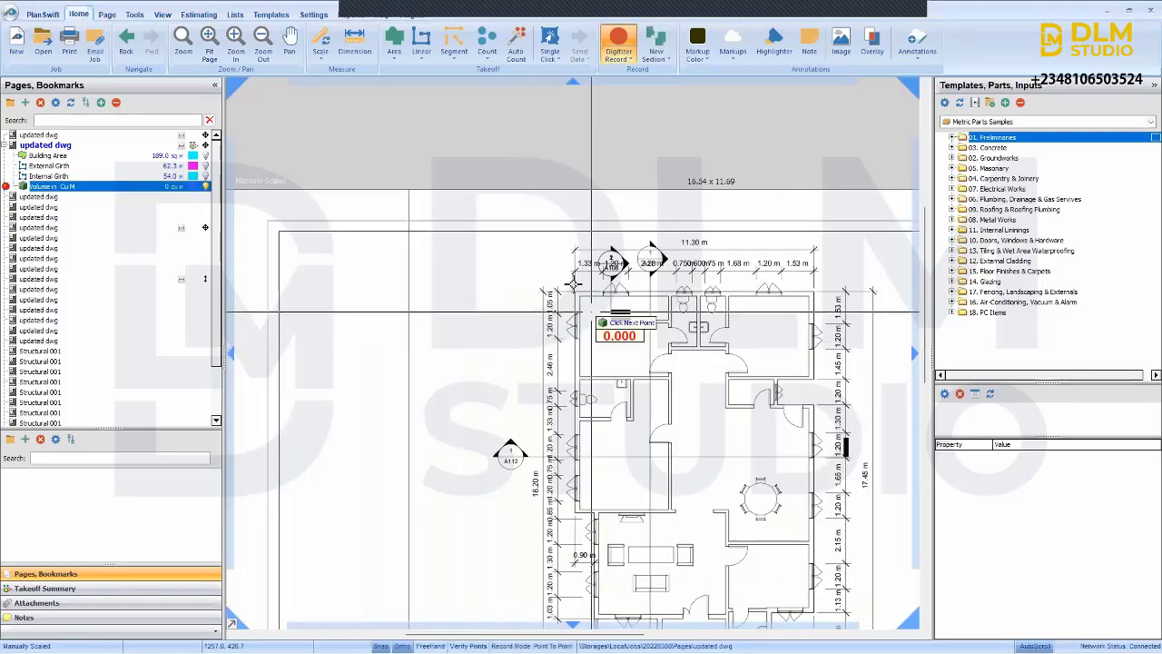
{"action": "scroll", "coordinate": [573, 283], "scroll_direction": "up", "scroll_amount": 2}
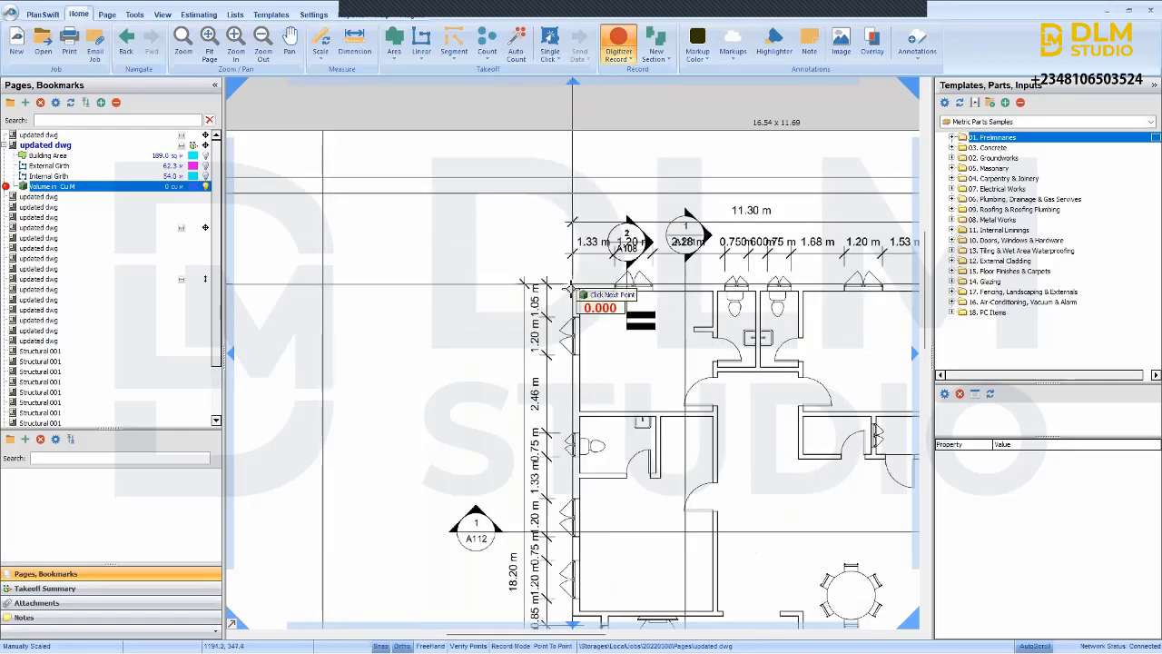
{"action": "scroll", "coordinate": [573, 287], "scroll_direction": "down", "scroll_amount": 2}
{"action": "scroll", "coordinate": [727, 289], "scroll_direction": "up", "scroll_amount": 2}
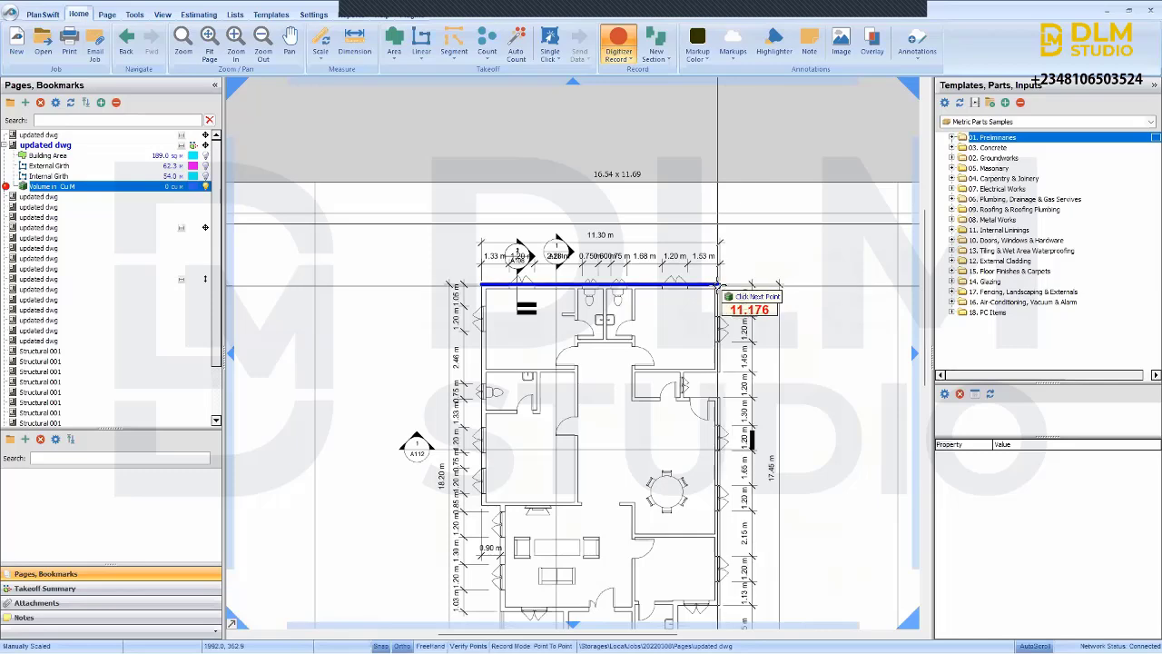
{"action": "left_click", "coordinate": [720, 284]}
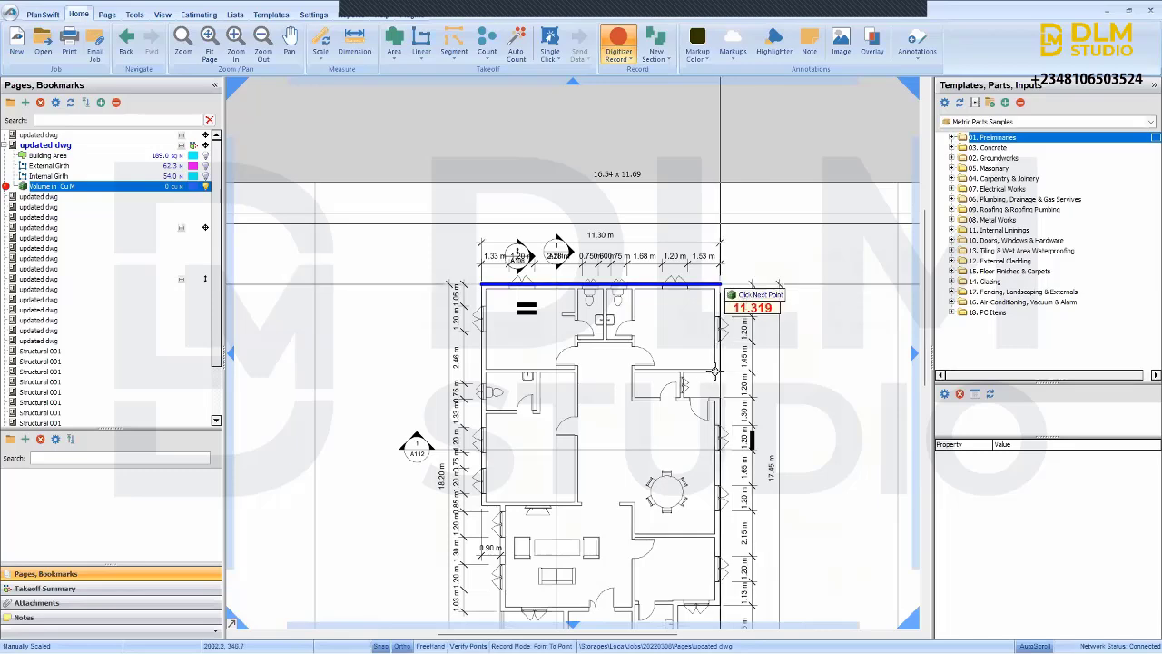
- Continue the outline about 4.2 m down the right external wall and around the 1.2 m high recess beside the small room
{"action": "scroll", "coordinate": [715, 372], "scroll_direction": "up", "scroll_amount": 3}
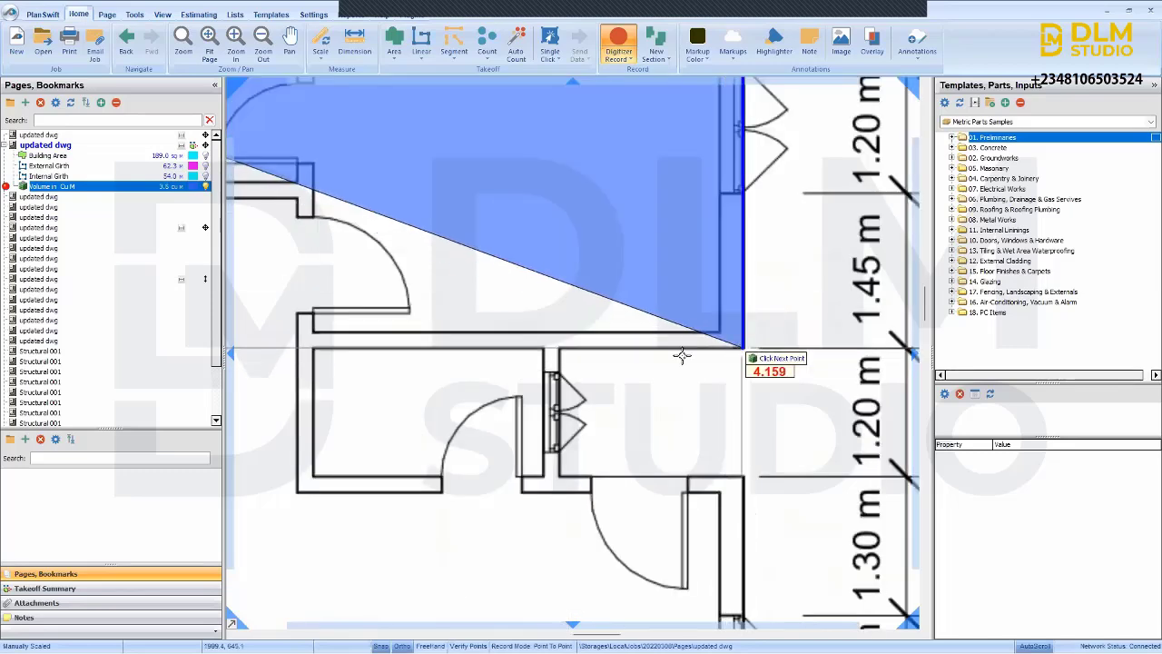
{"action": "left_click", "coordinate": [558, 349]}
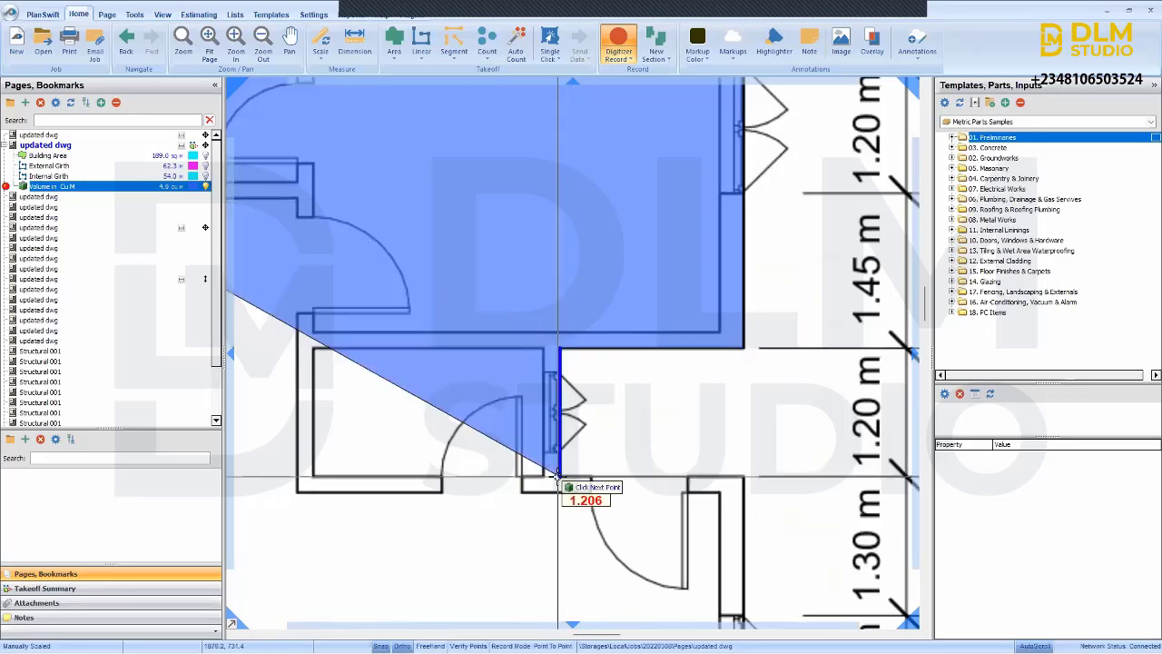
{"action": "left_click", "coordinate": [557, 475]}
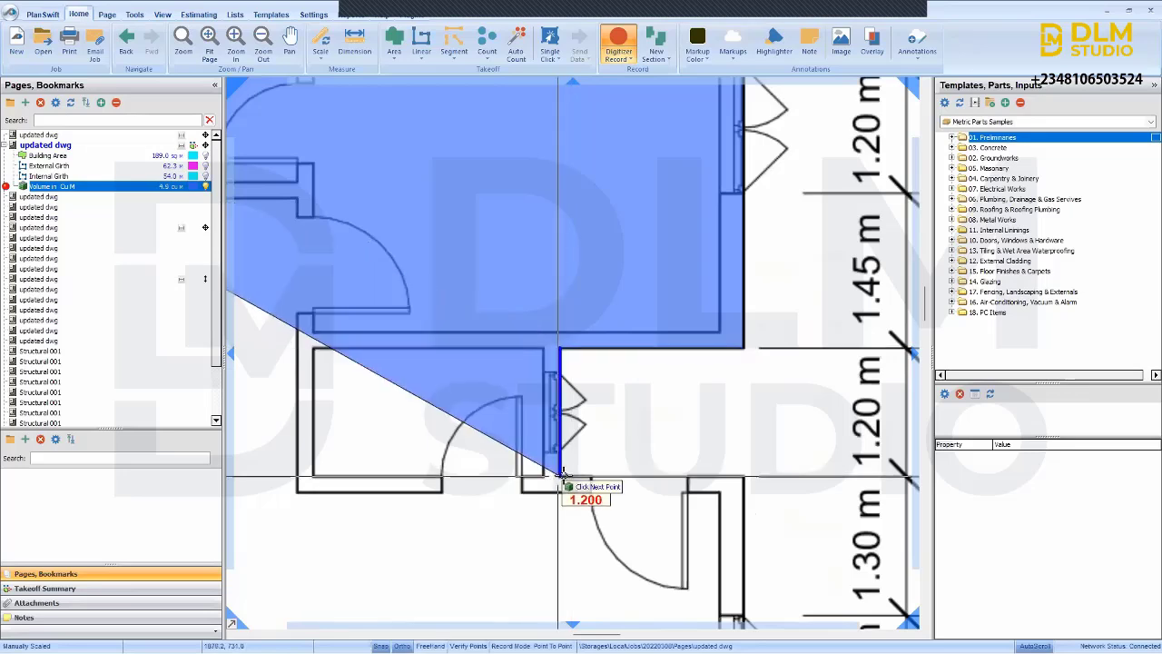
{"action": "left_click", "coordinate": [745, 475]}
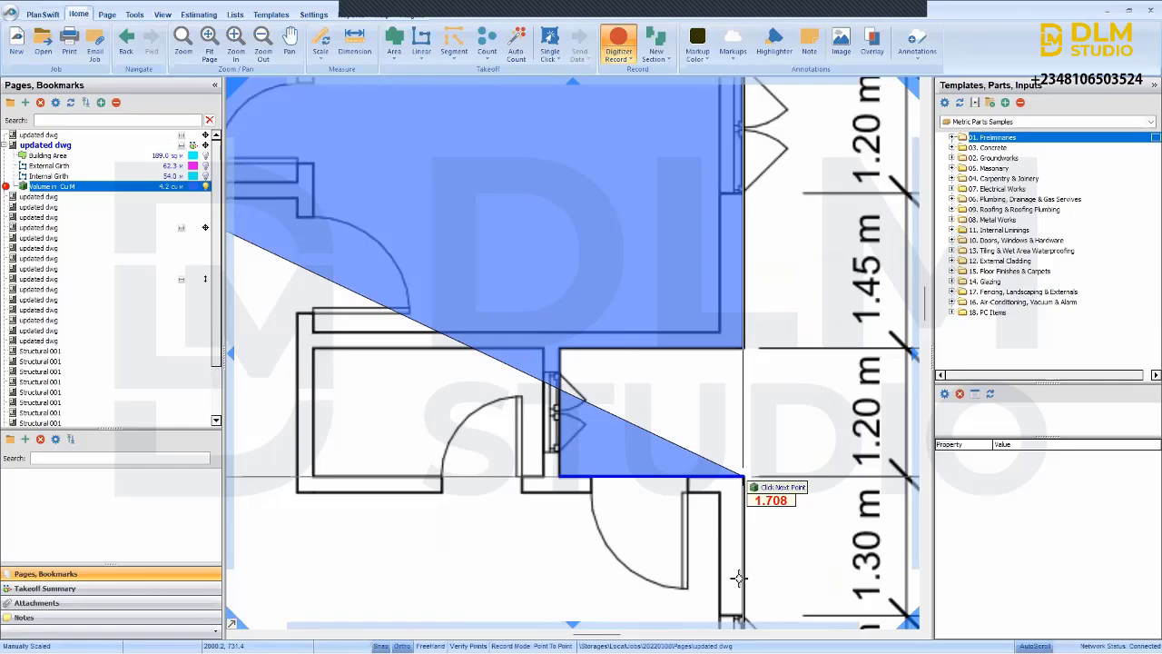
- Extend the outline about 9.8 m down the right external wall to the outer corner below the last window
{"action": "scroll", "coordinate": [742, 579], "scroll_direction": "down", "scroll_amount": 3}
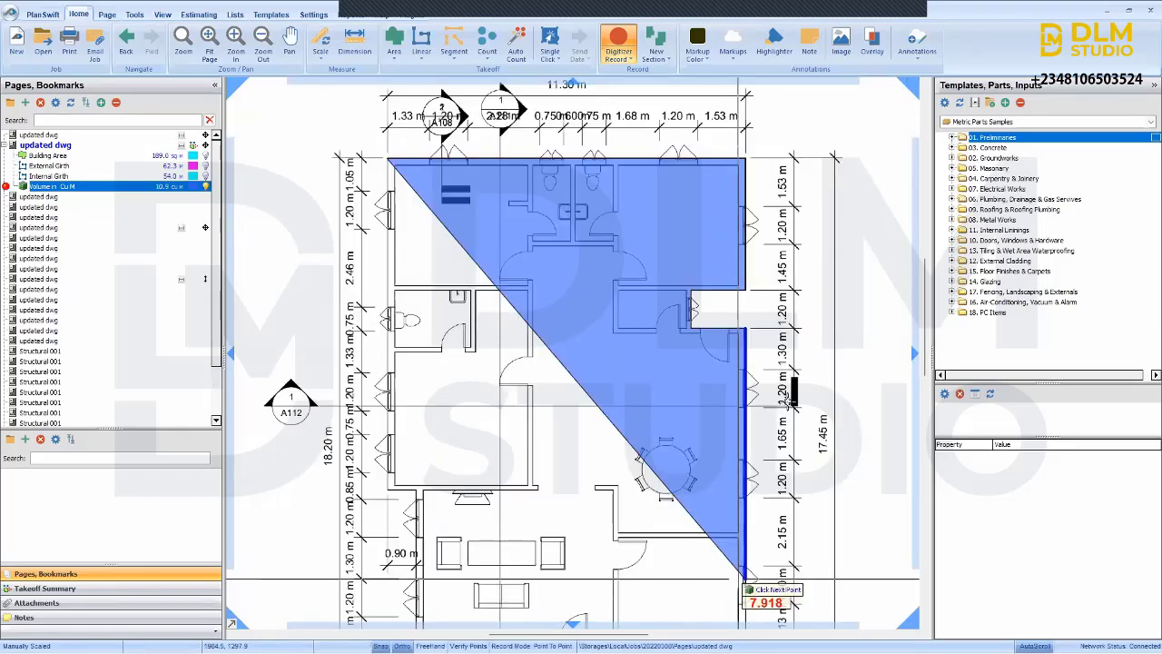
{"action": "left_click_drag", "start_coordinate": [788, 402], "coordinate": [800, 446]}
{"action": "scroll", "coordinate": [806, 514], "scroll_direction": "up", "scroll_amount": 1}
{"action": "scroll", "coordinate": [787, 473], "scroll_direction": "up", "scroll_amount": 1}
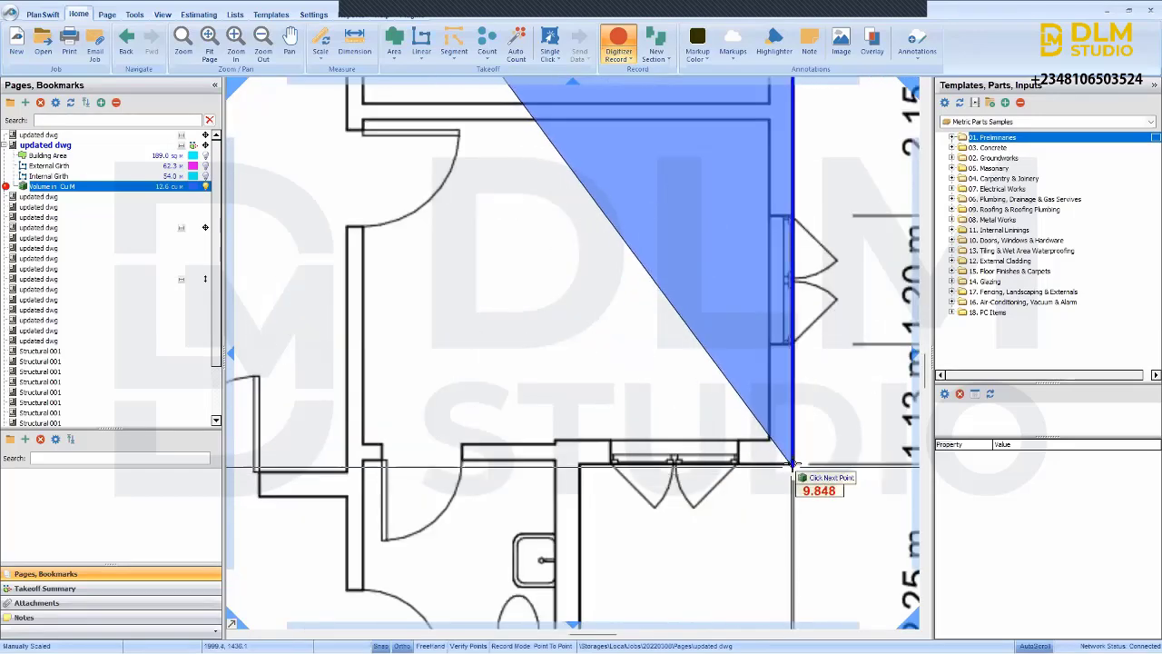
{"action": "left_click", "coordinate": [791, 463]}
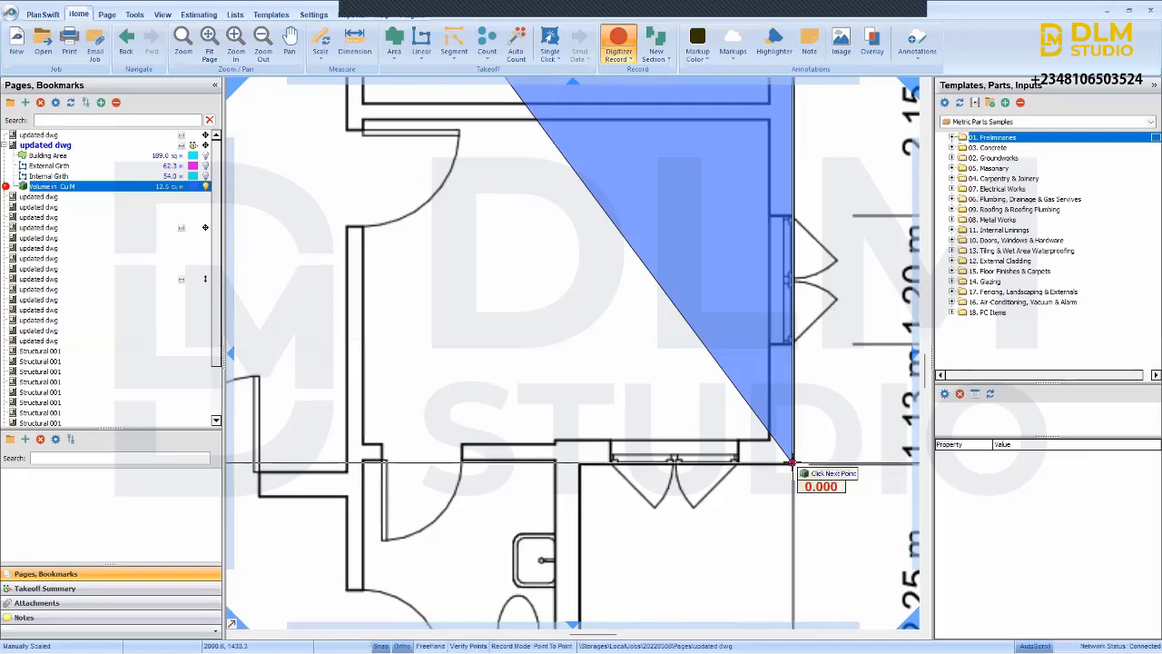
- Trace the outline around the stepped lower-right toilet walls to the building's bottom edge, ending with a drop of about 0.74 m
{"action": "left_click", "coordinate": [577, 464]}
{"action": "scroll", "coordinate": [579, 468], "scroll_direction": "down", "scroll_amount": 2}
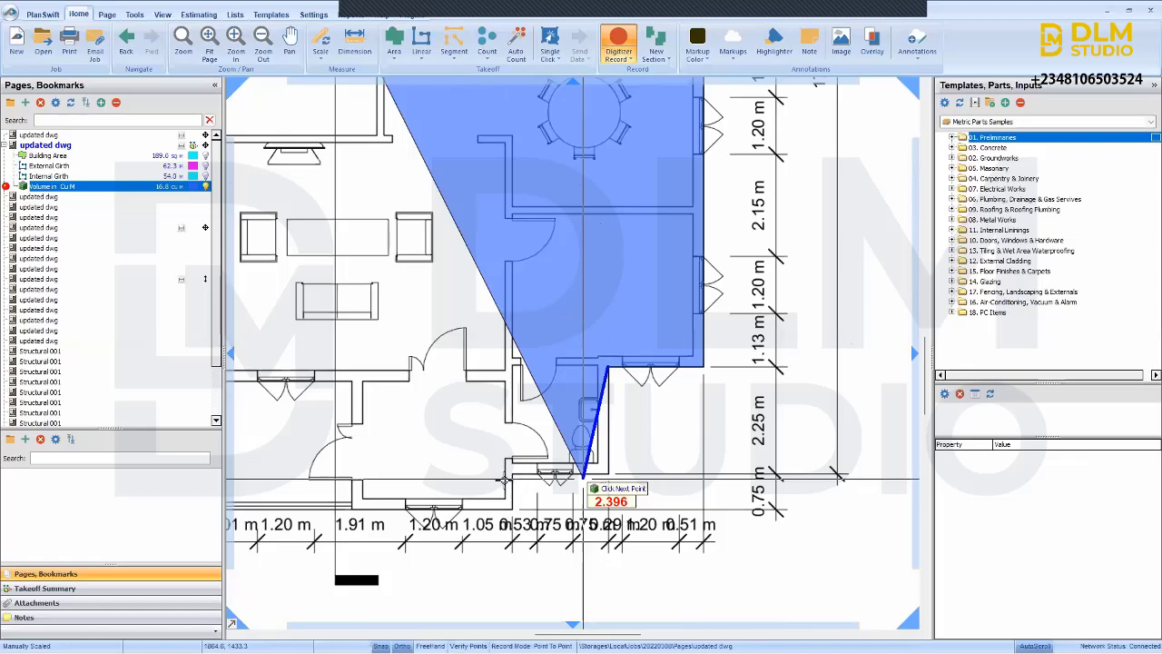
{"action": "left_click", "coordinate": [608, 473]}
{"action": "left_click", "coordinate": [512, 474]}
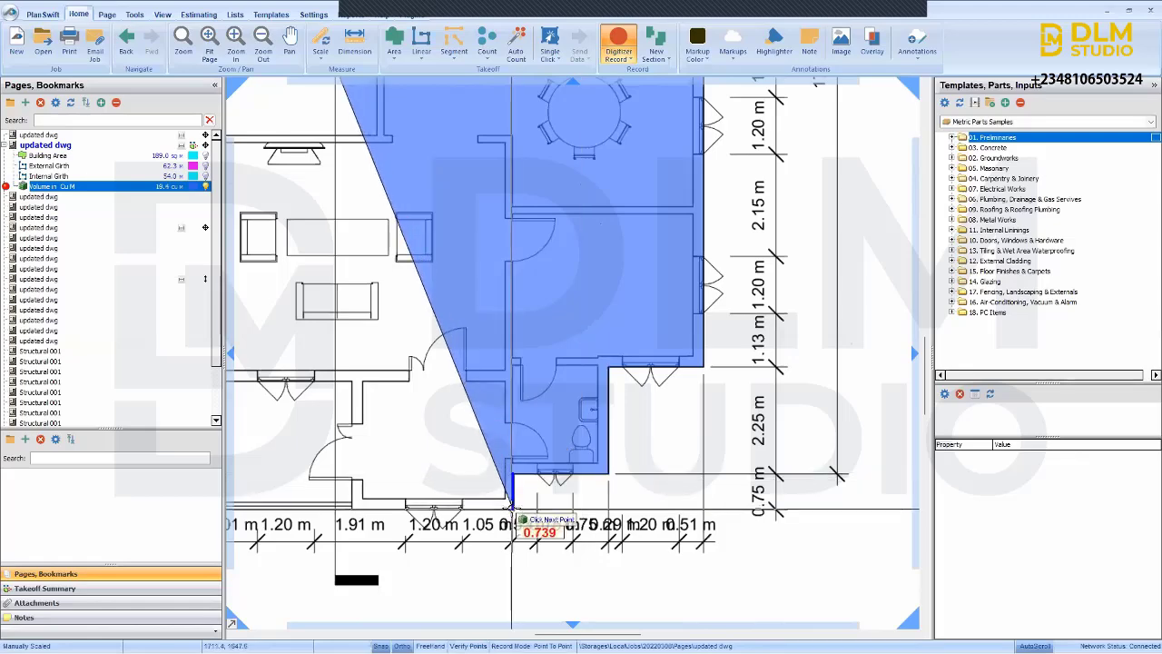
{"action": "left_click", "coordinate": [511, 508]}
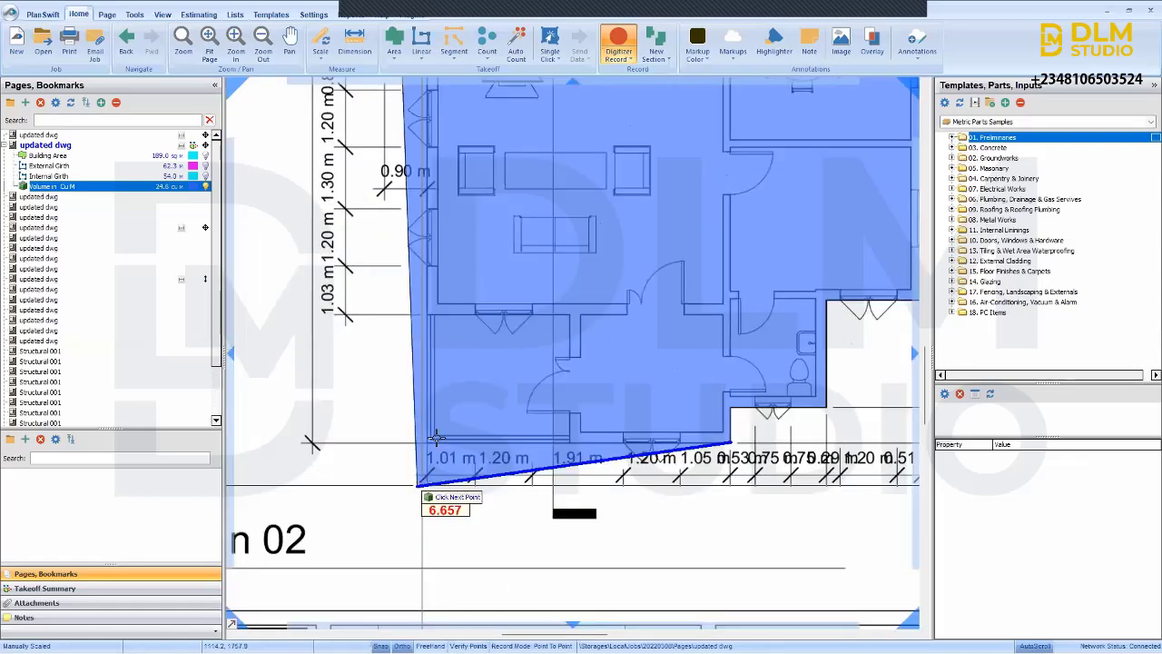
- Complete the oversite concrete outline about 6.3 m along the bottom wall, about 7.6 m up the left wall and out to the 0.90 m projection's corner
{"action": "scroll", "coordinate": [434, 443], "scroll_direction": "up", "scroll_amount": 2}
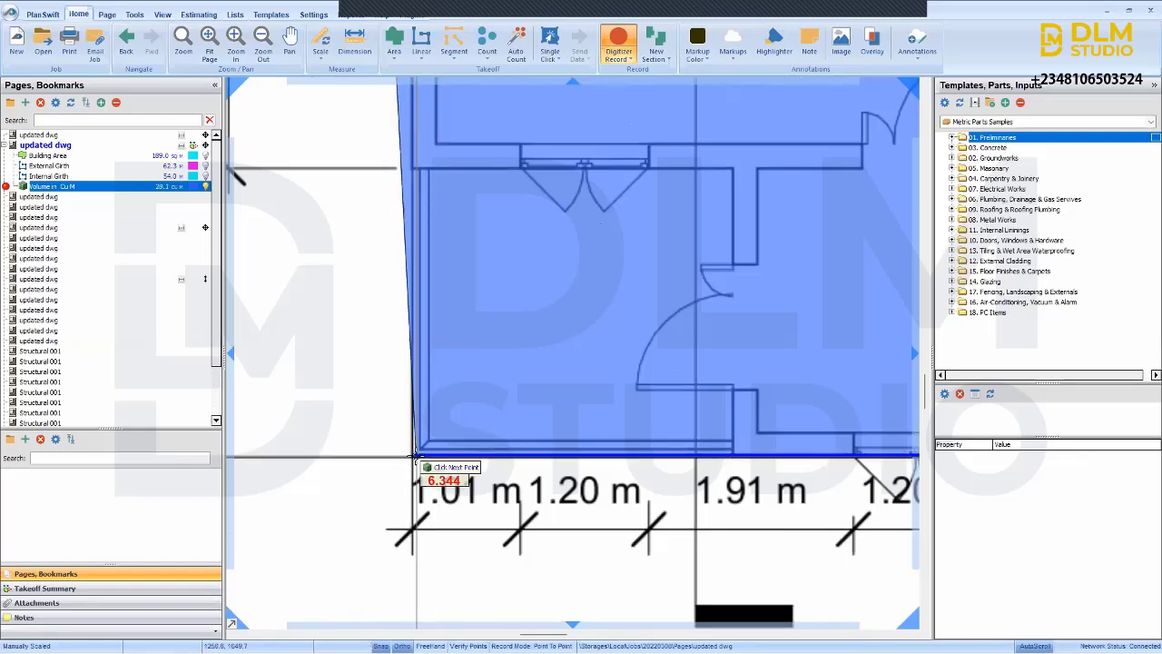
{"action": "scroll", "coordinate": [413, 382], "scroll_direction": "down", "scroll_amount": 2}
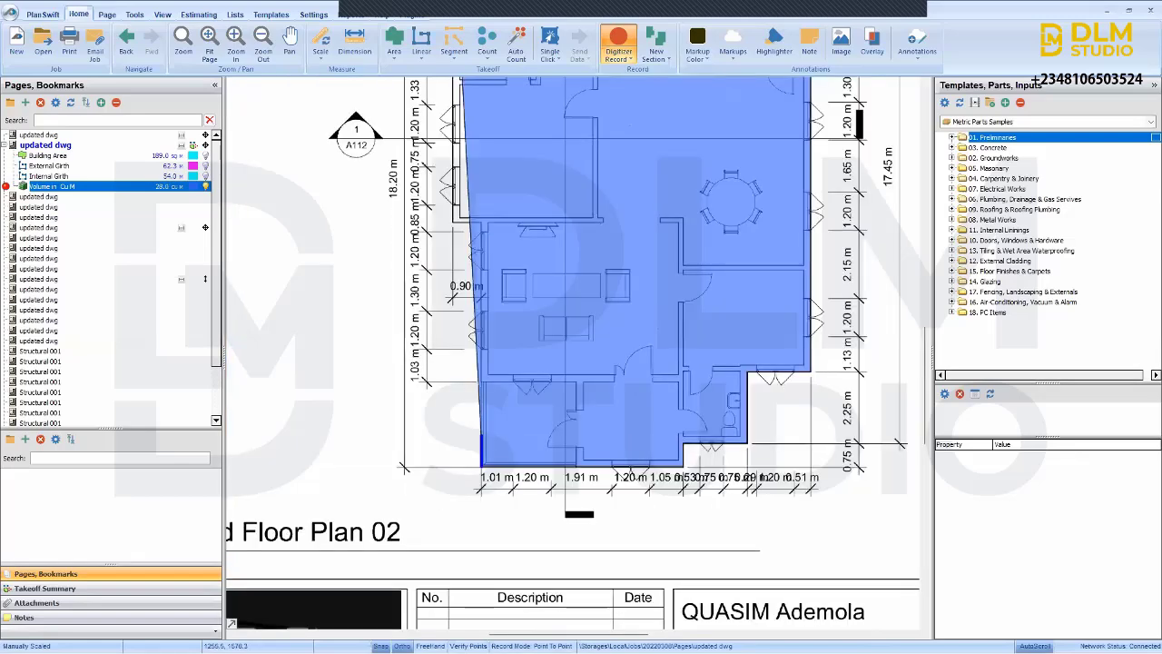
{"action": "scroll", "coordinate": [526, 333], "scroll_direction": "up", "scroll_amount": 1}
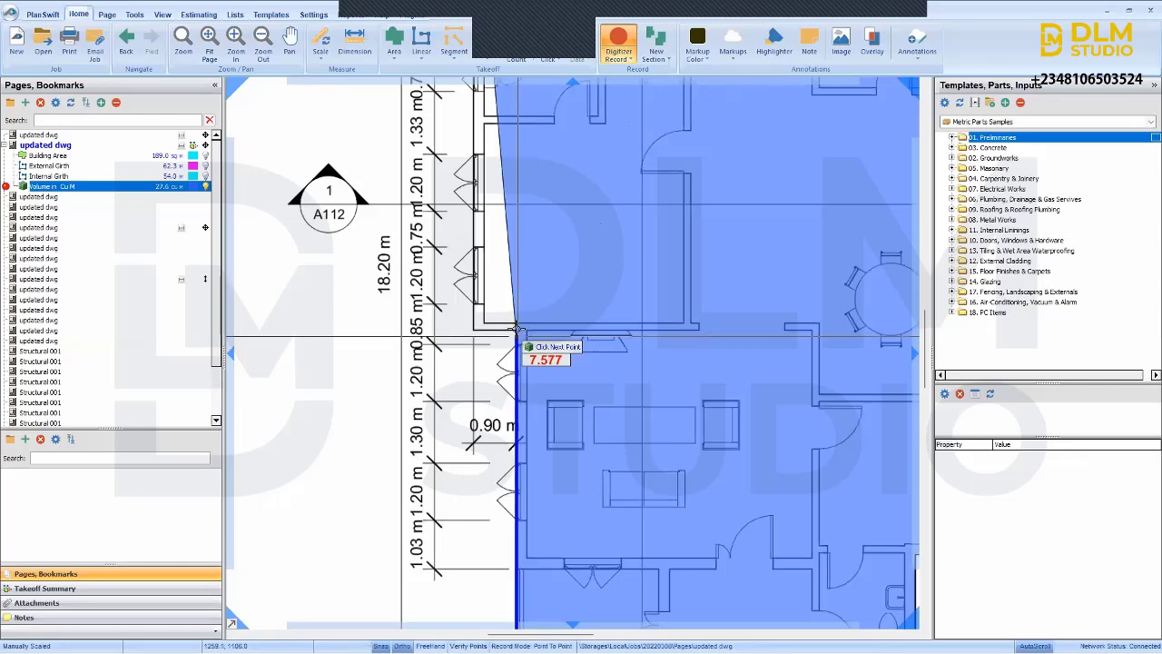
{"action": "left_click", "coordinate": [516, 329]}
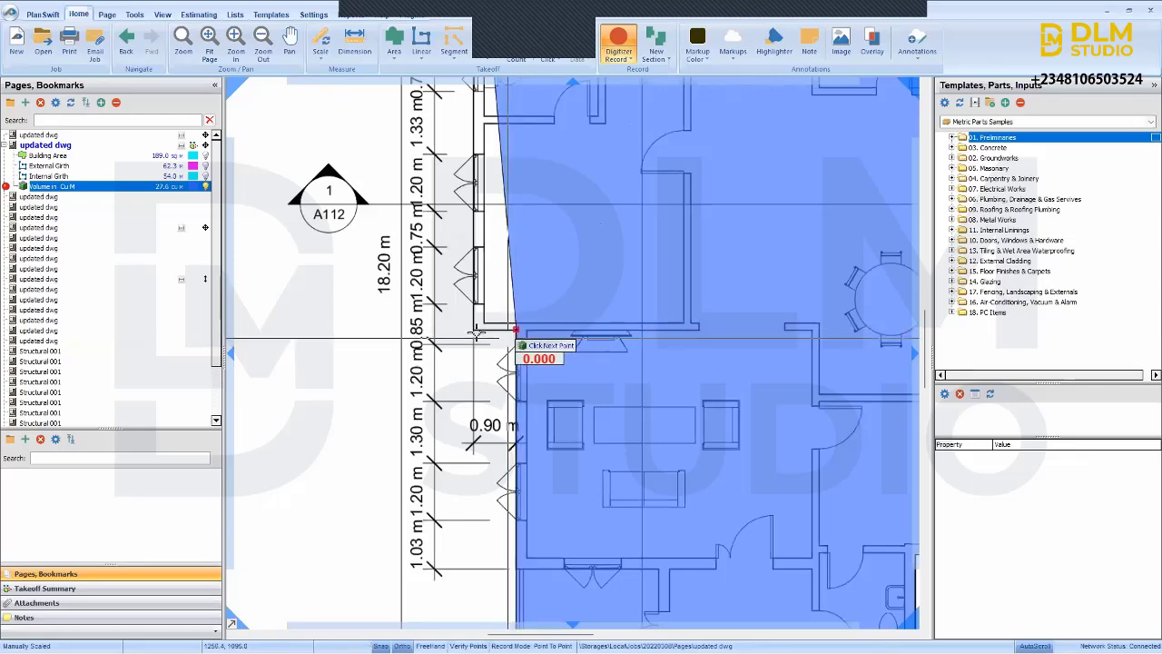
{"action": "left_click", "coordinate": [472, 332]}
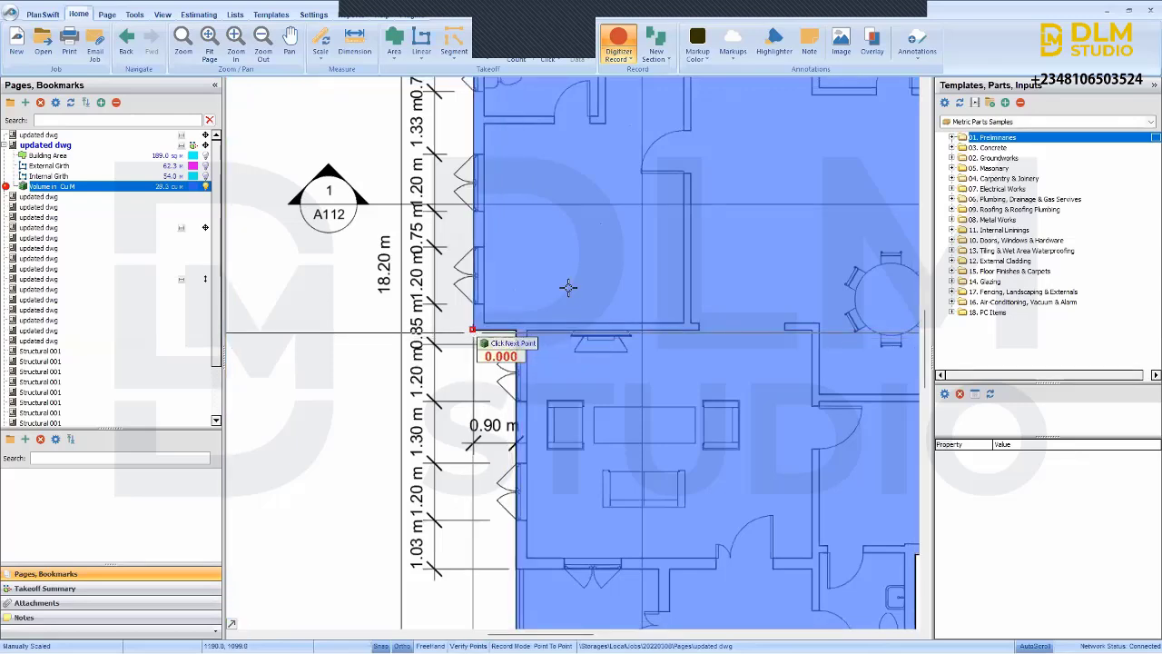
{"action": "scroll", "coordinate": [473, 332], "scroll_direction": "down", "scroll_amount": 3}
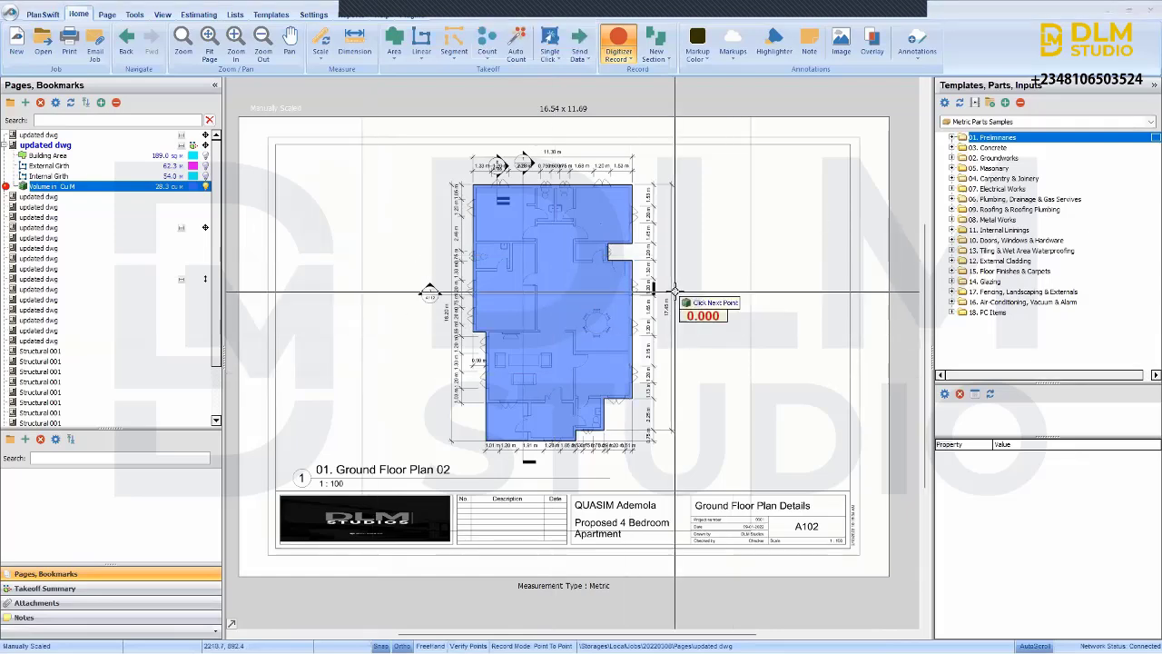
- Stop recording the oversite concrete volume and hide its takeoff on the floor plan
{"action": "right_click", "coordinate": [689, 323]}
{"action": "left_click", "coordinate": [704, 317]}
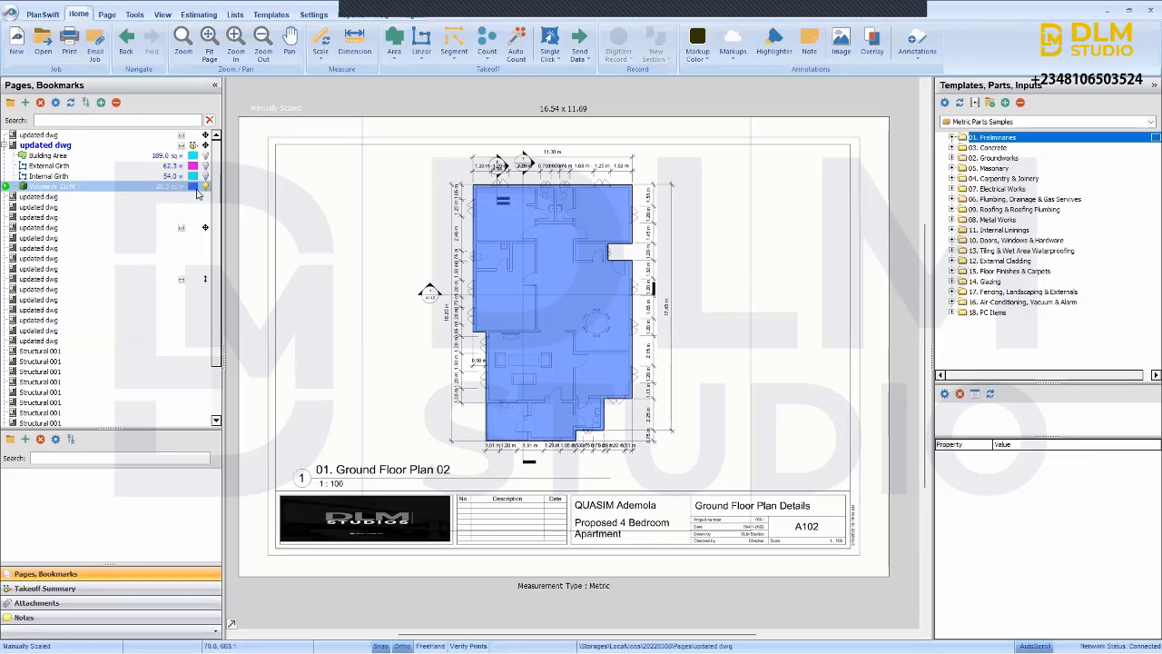
{"action": "left_click", "coordinate": [206, 188]}
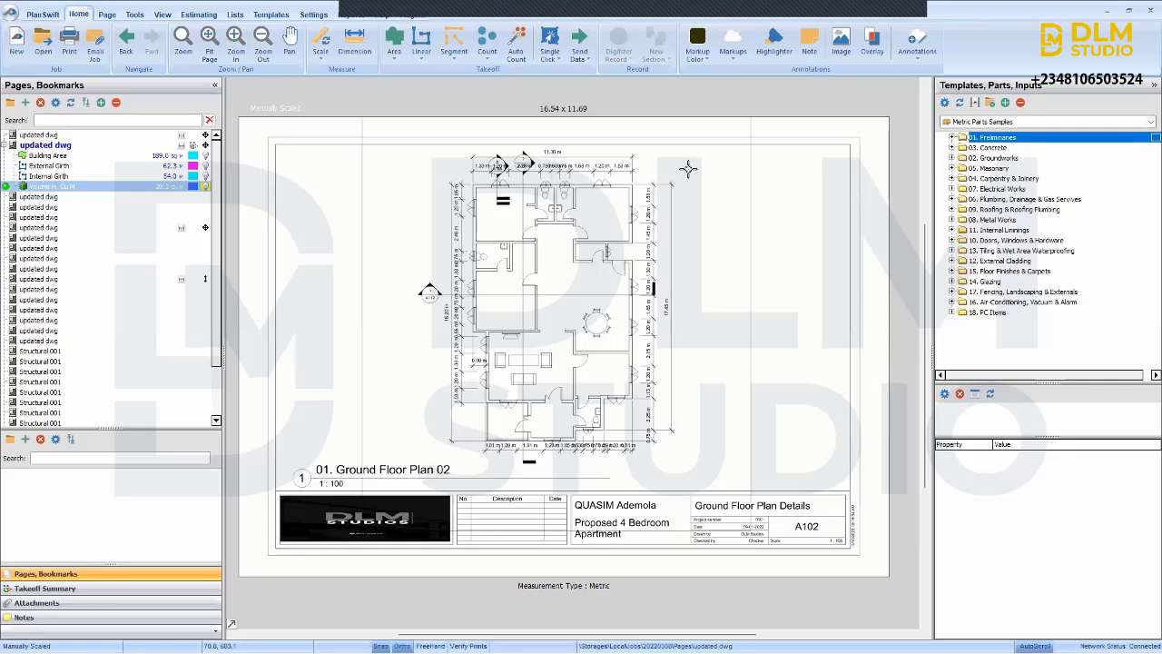
{"action": "left_click", "coordinate": [667, 197]}
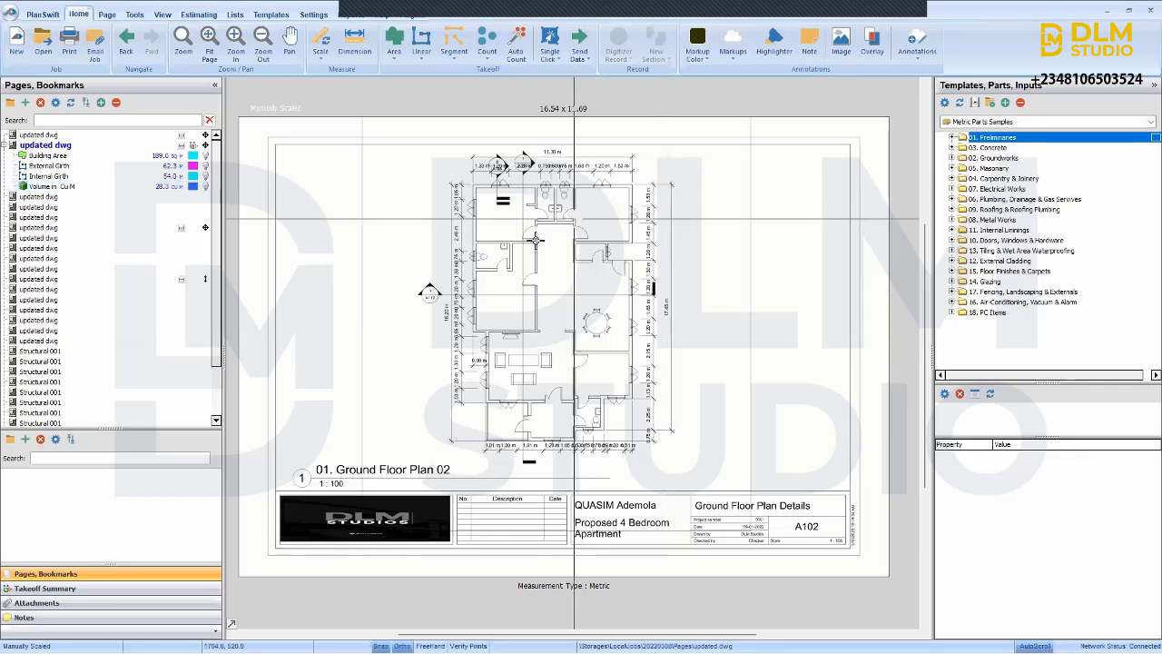
{"action": "left_click", "coordinate": [173, 188]}
{"action": "left_click", "coordinate": [354, 199]}
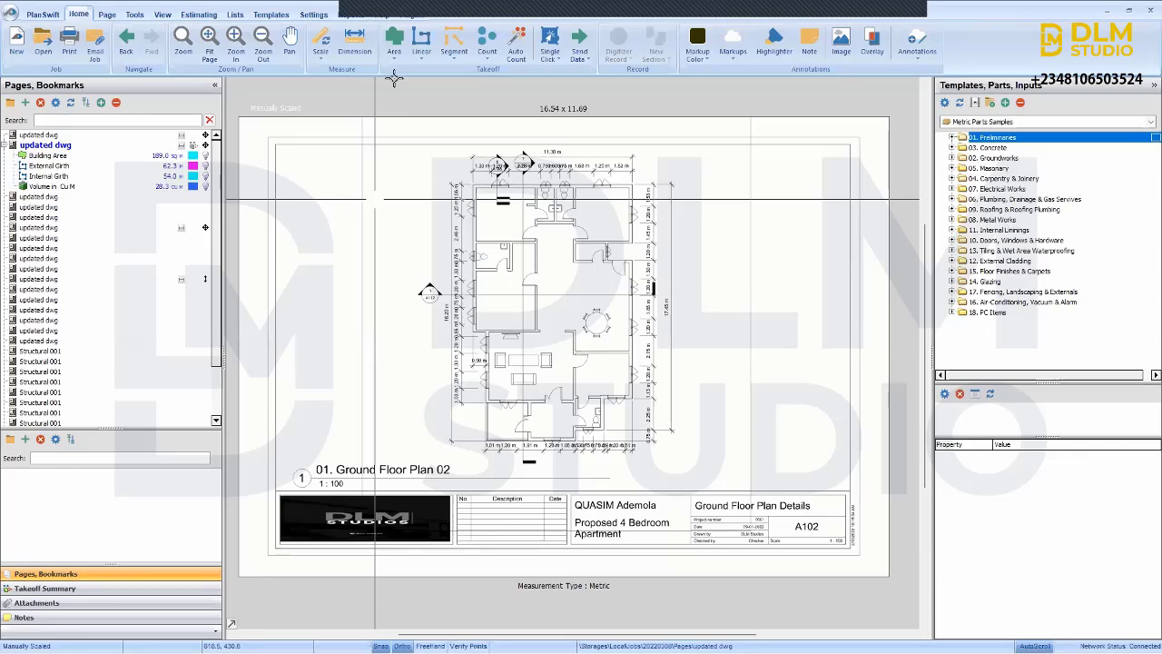
- Create a cubic-metre volume takeoff named Laterite filling with a depth of 600 mm
{"action": "left_click", "coordinate": [403, 56]}
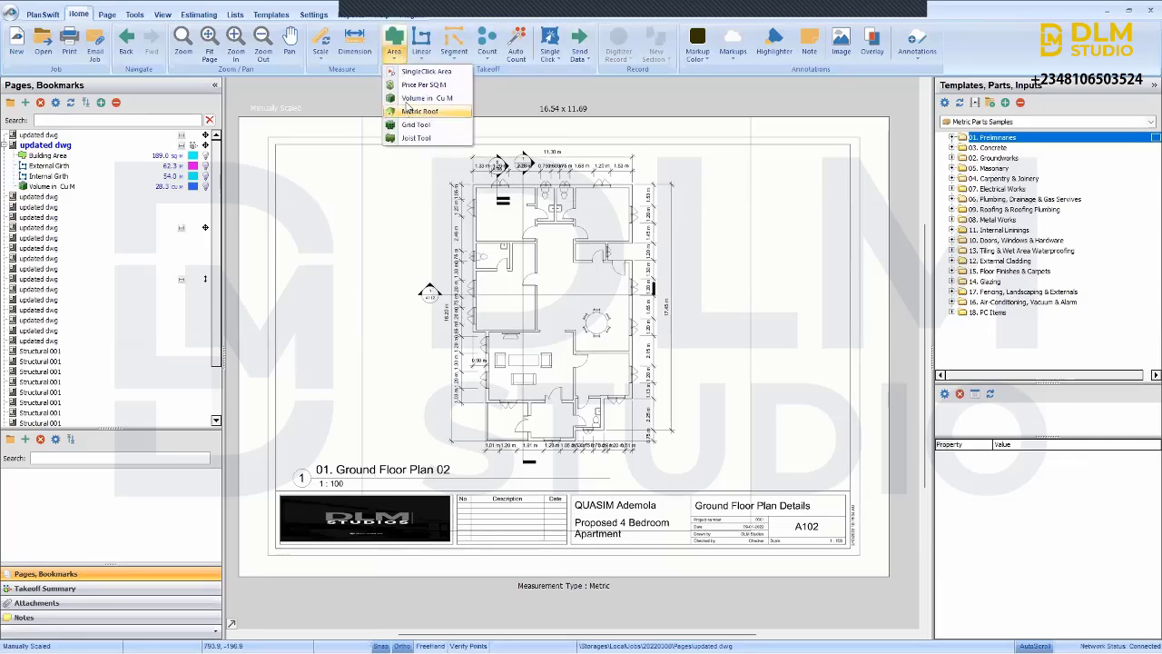
{"action": "left_click", "coordinate": [406, 99]}
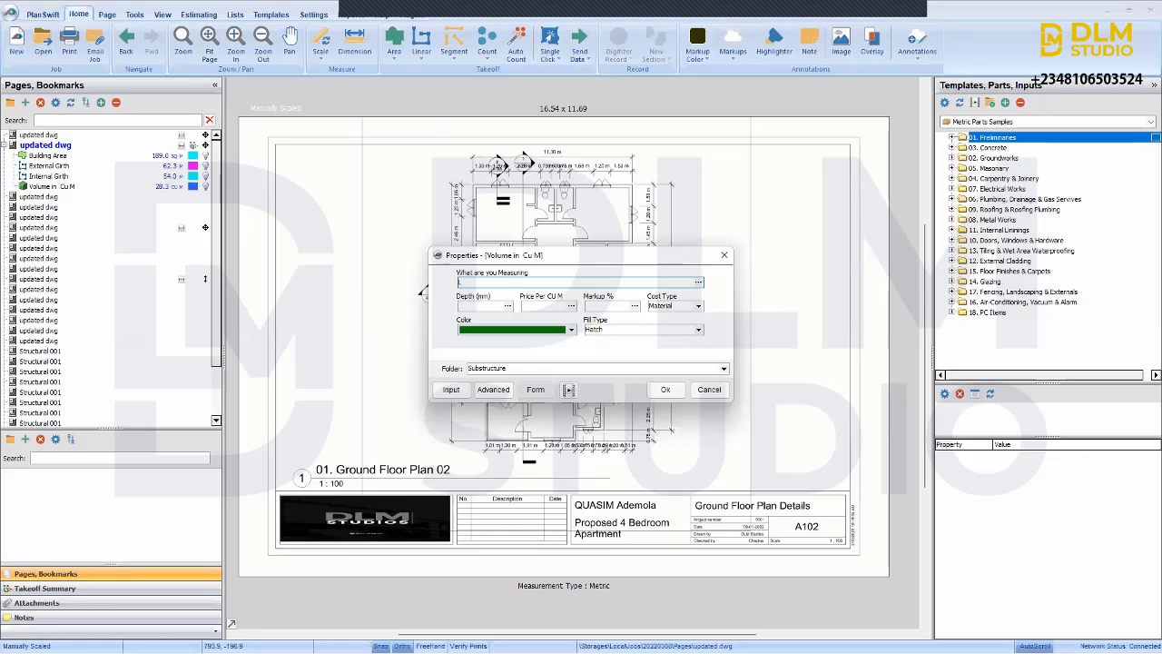
{"action": "type", "text": "Laterite filling"}
{"action": "key", "text": "Tab"}
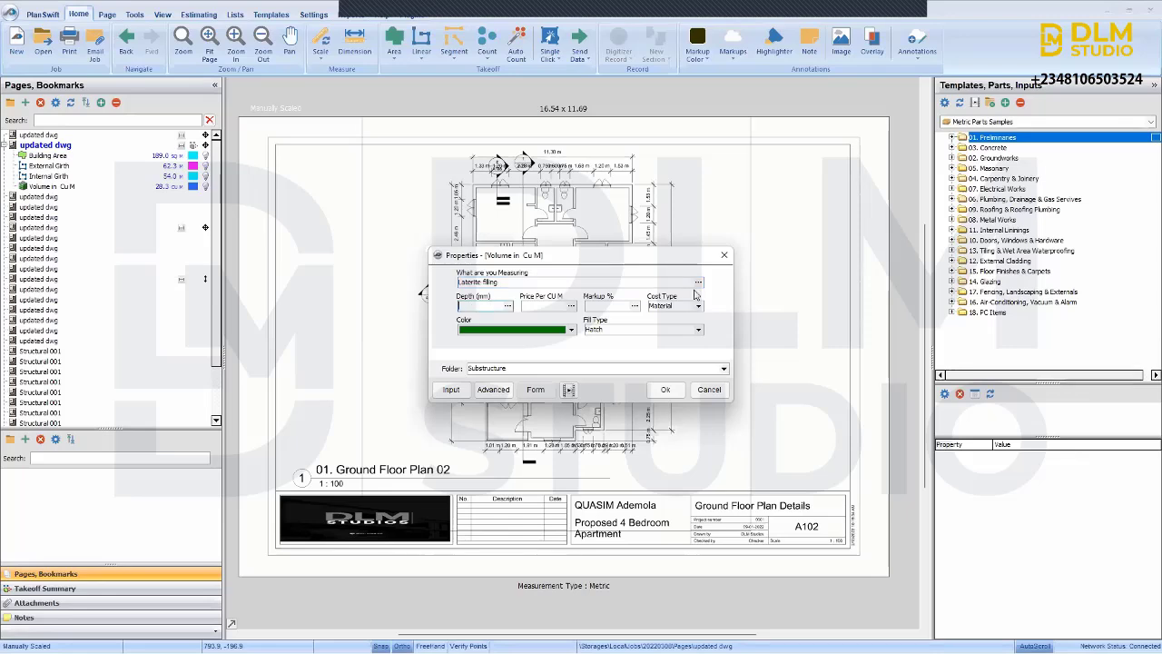
{"action": "type", "text": "600"}
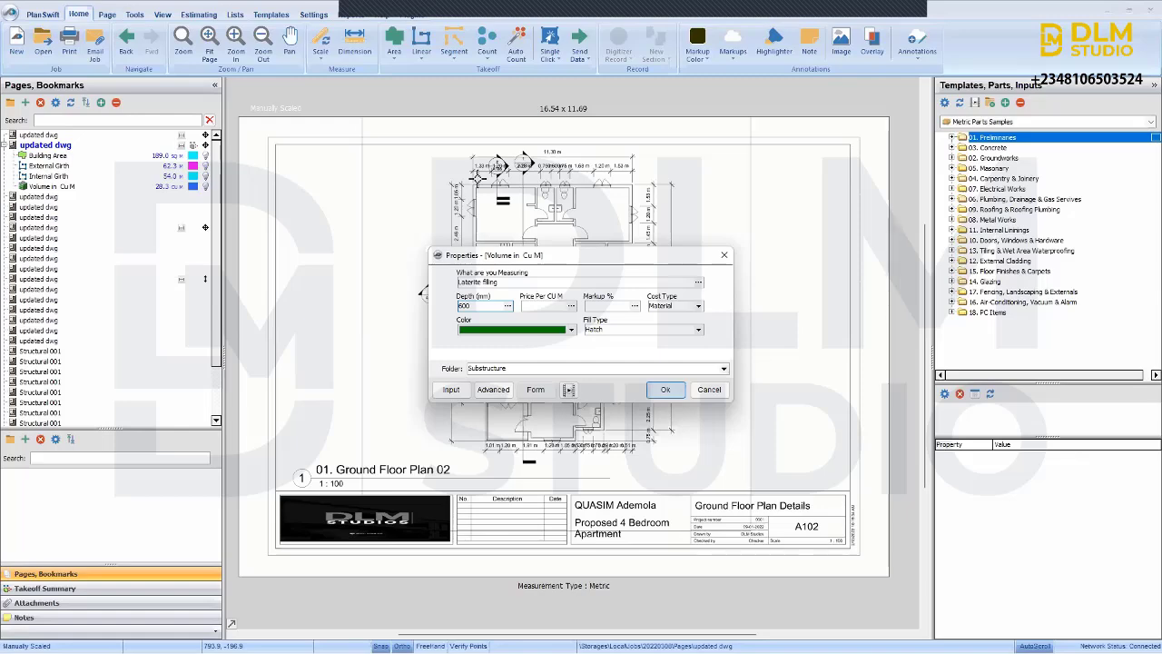
{"action": "key", "text": "Return"}
- Start the laterite filling outline in the upper-left room along its inner top wall, down the right wall and around the short wall stub
{"action": "scroll", "coordinate": [403, 207], "scroll_direction": "up", "scroll_amount": 3}
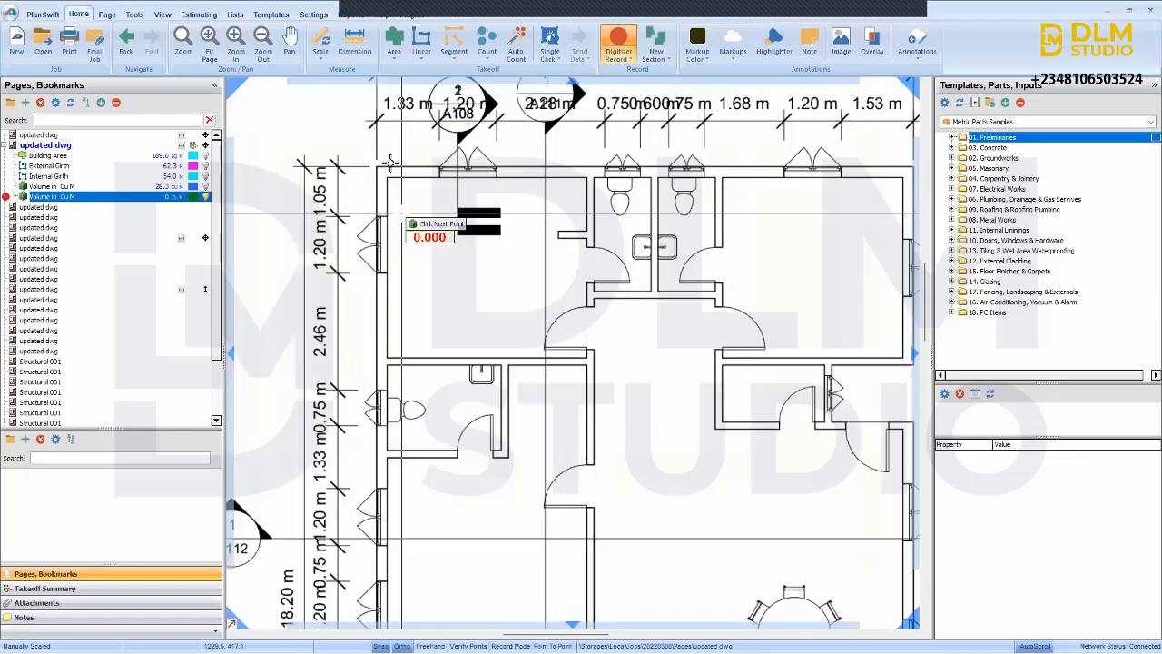
{"action": "scroll", "coordinate": [380, 156], "scroll_direction": "up", "scroll_amount": 2}
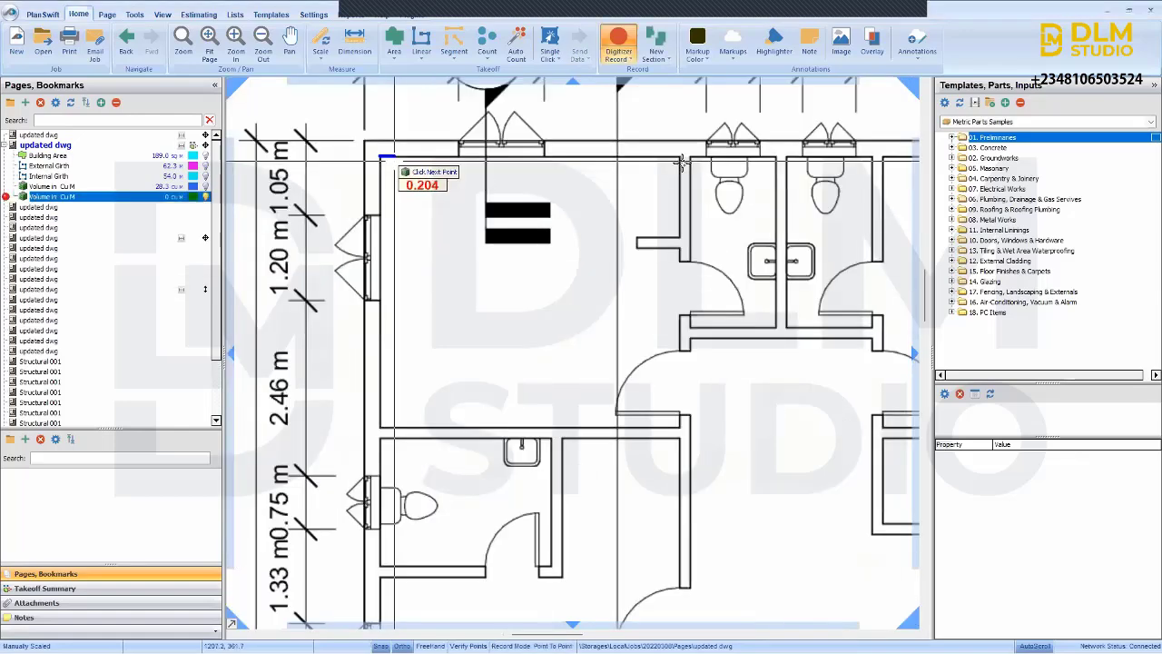
{"action": "left_click", "coordinate": [679, 223]}
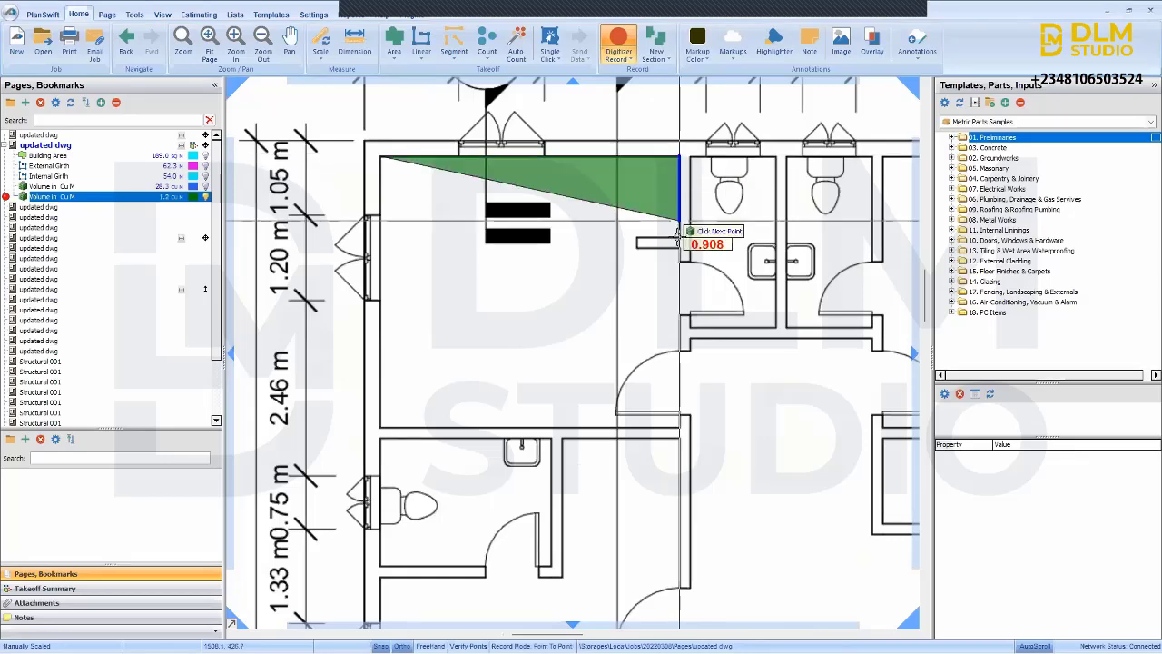
{"action": "left_click", "coordinate": [680, 237]}
{"action": "left_click", "coordinate": [635, 238]}
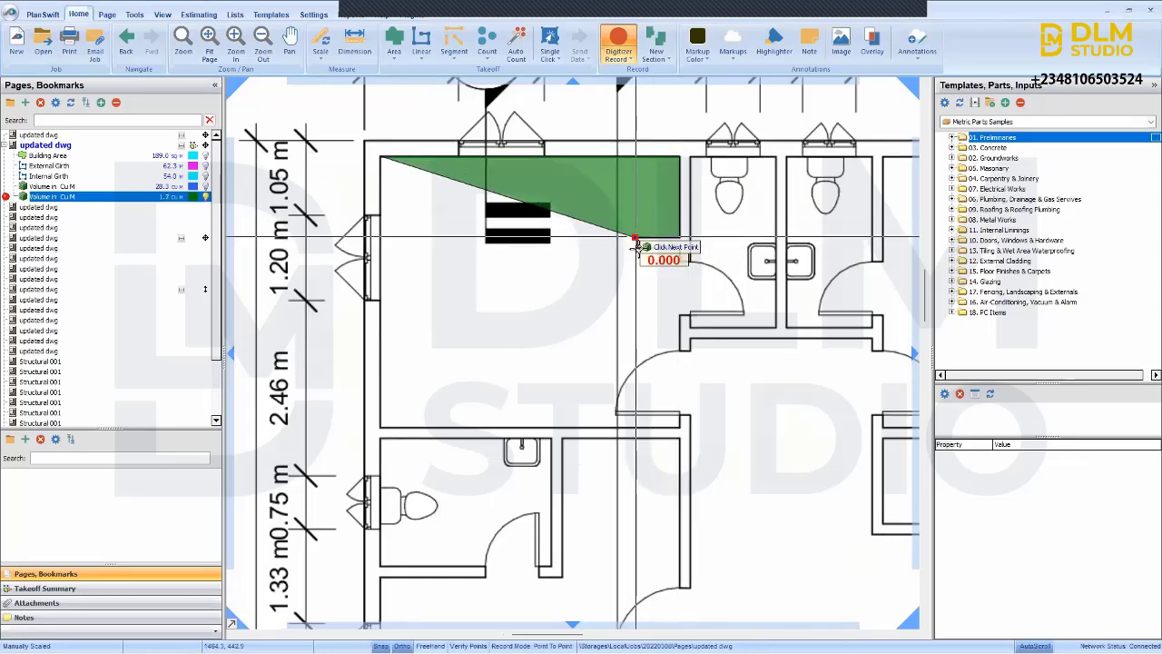
{"action": "scroll", "coordinate": [636, 240], "scroll_direction": "up", "scroll_amount": 3}
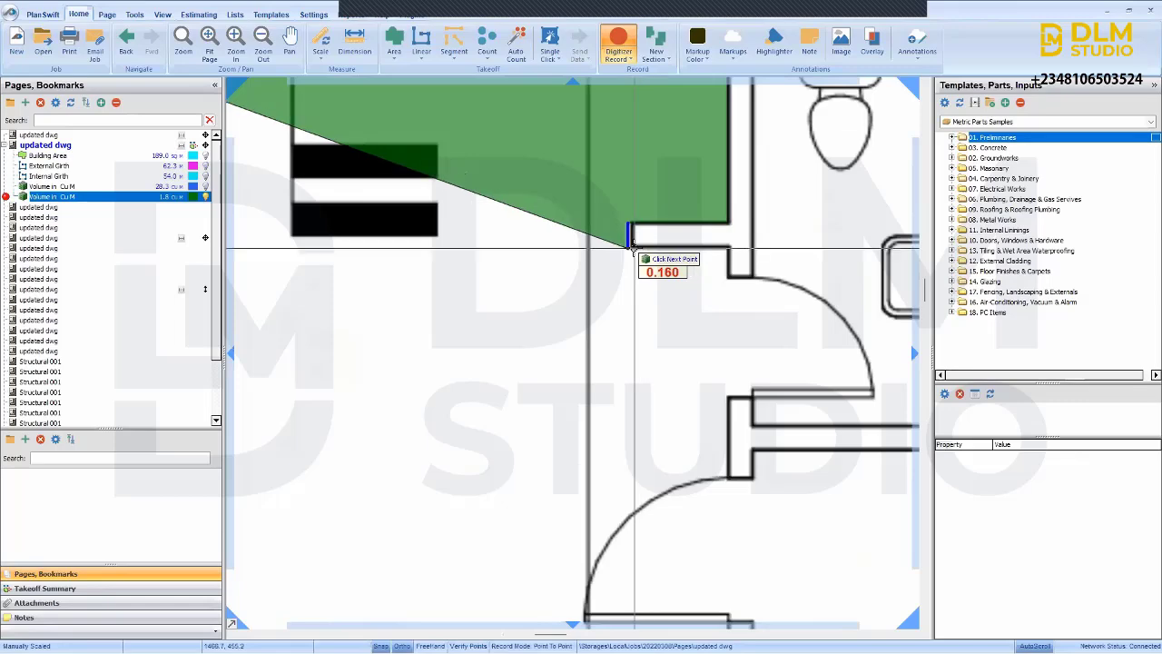
{"action": "left_click", "coordinate": [633, 247]}
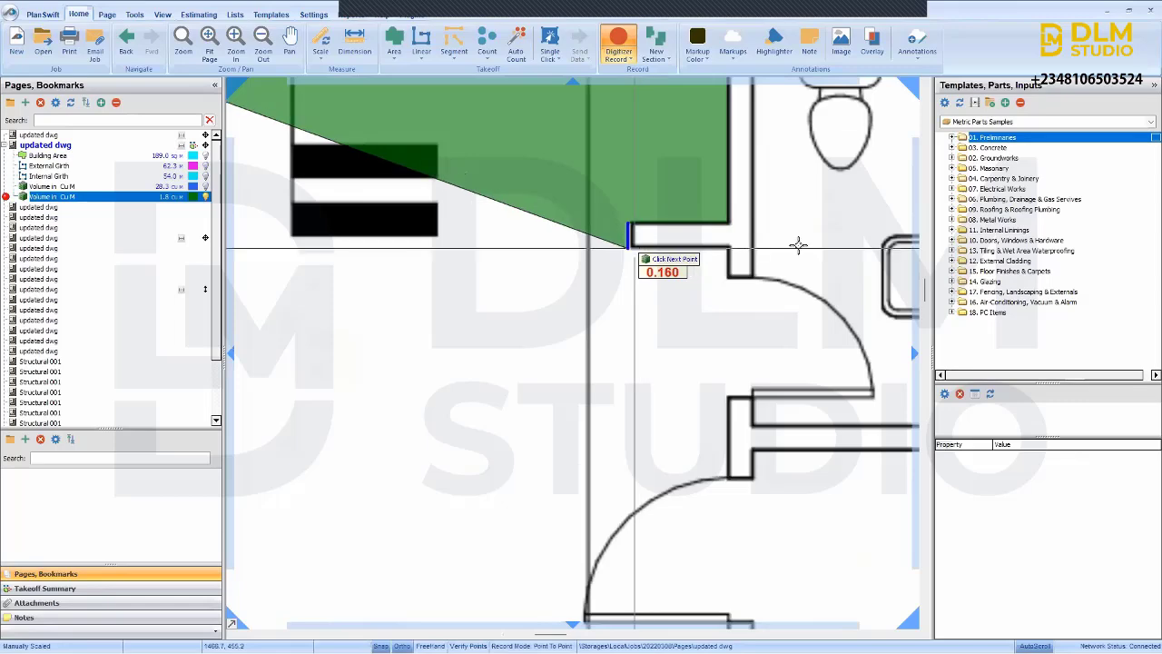
{"action": "left_click", "coordinate": [726, 264]}
- Complete the upper-left room's outline down to its lower-right inner corner and about 4.1 m along the bottom wall
{"action": "scroll", "coordinate": [726, 264], "scroll_direction": "down", "scroll_amount": 3}
{"action": "scroll", "coordinate": [690, 338], "scroll_direction": "up", "scroll_amount": 3}
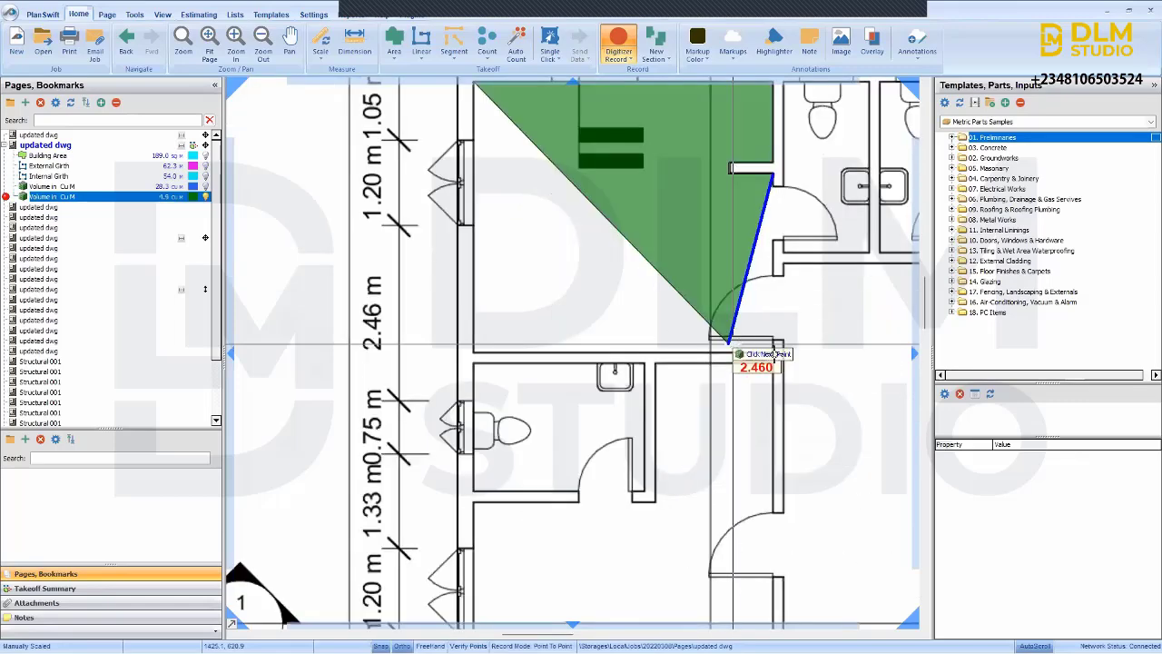
{"action": "left_click", "coordinate": [774, 351]}
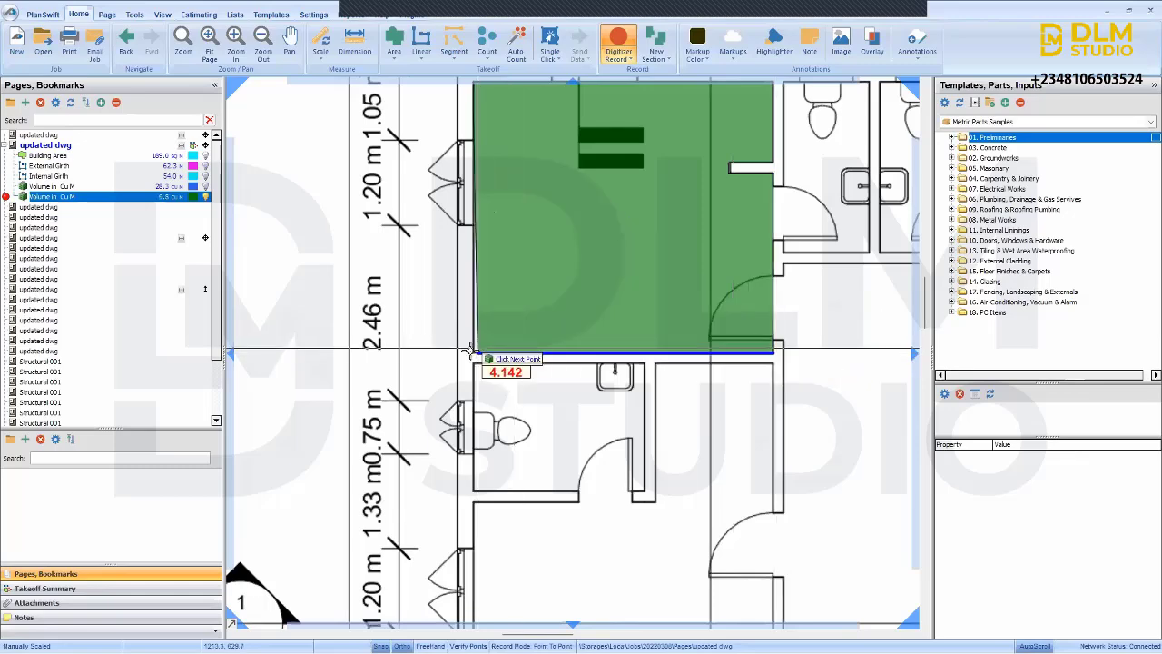
{"action": "left_click", "coordinate": [470, 352]}
{"action": "scroll", "coordinate": [467, 353], "scroll_direction": "down", "scroll_amount": 2}
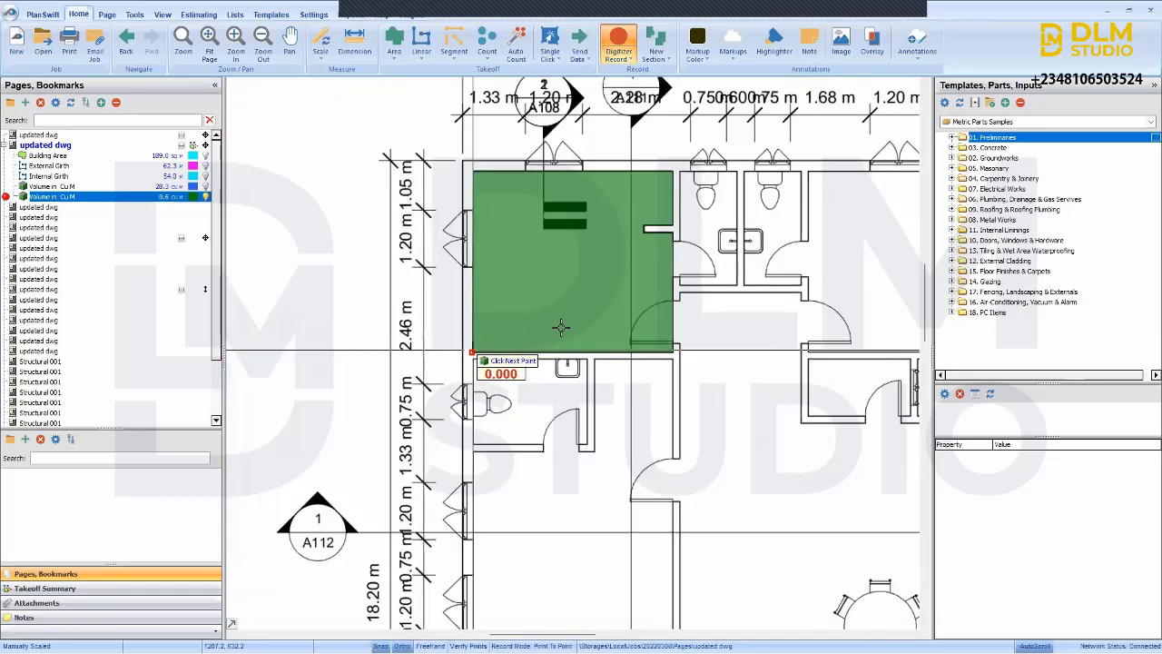
{"action": "scroll", "coordinate": [547, 318], "scroll_direction": "down", "scroll_amount": 2}
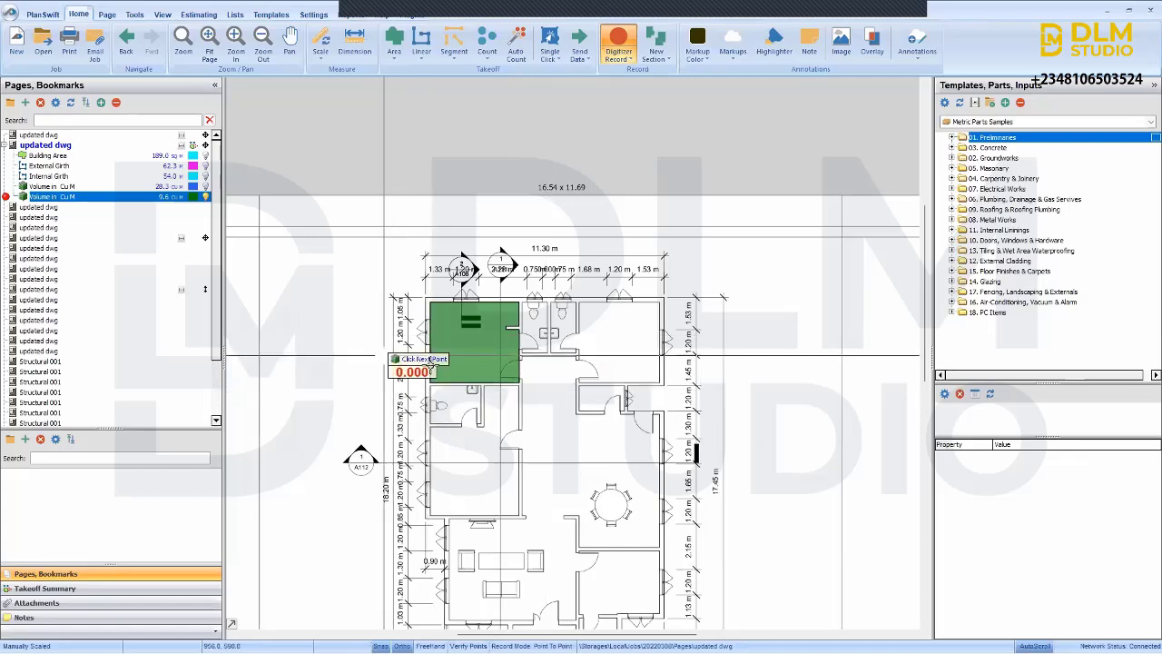
- Trace the inside of the left toilet along the top wall as a laterite filling section about 1.2 m by 2.4 m
{"action": "scroll", "coordinate": [586, 293], "scroll_direction": "up", "scroll_amount": 3}
{"action": "scroll", "coordinate": [368, 309], "scroll_direction": "up", "scroll_amount": 1}
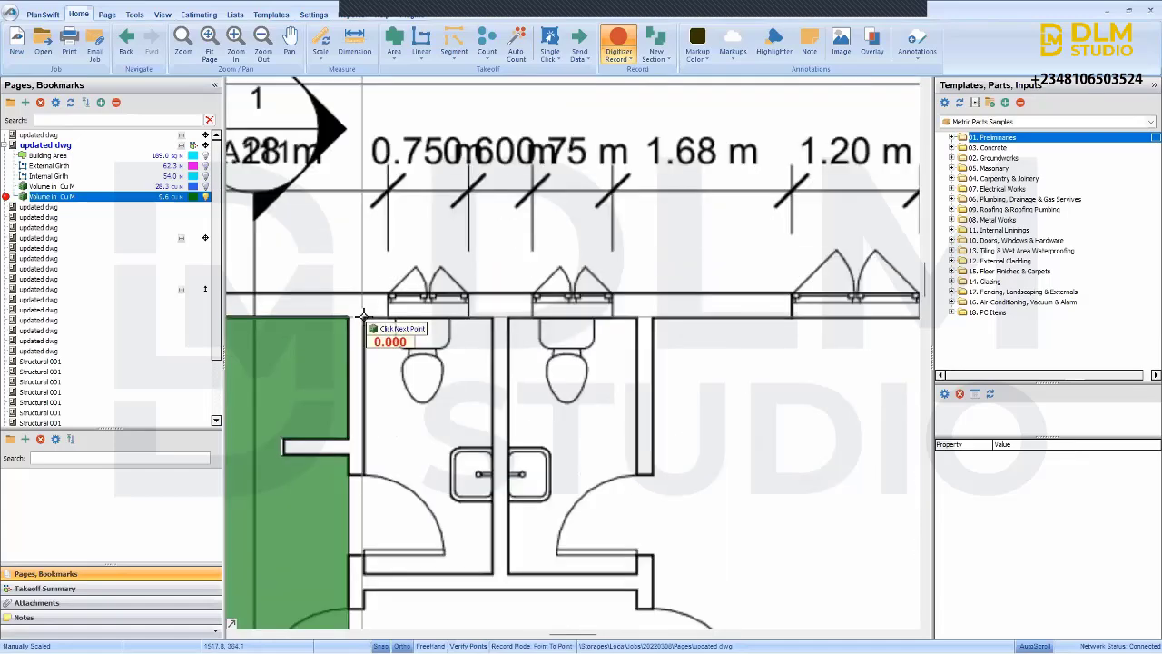
{"action": "left_click", "coordinate": [362, 316]}
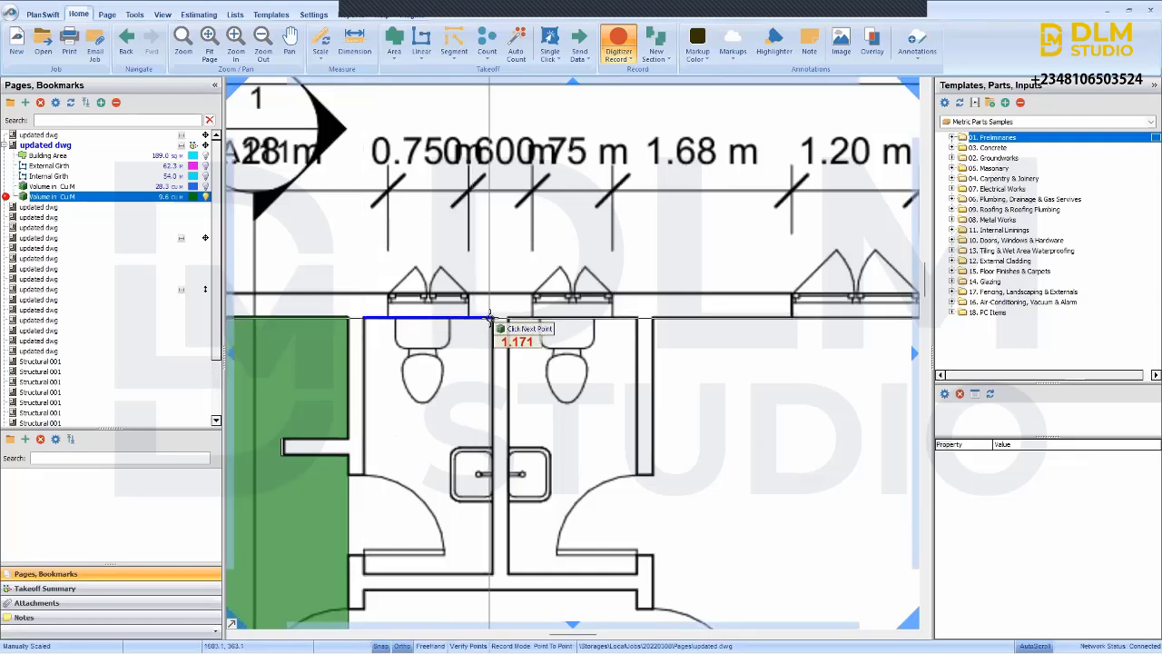
{"action": "left_click", "coordinate": [491, 316]}
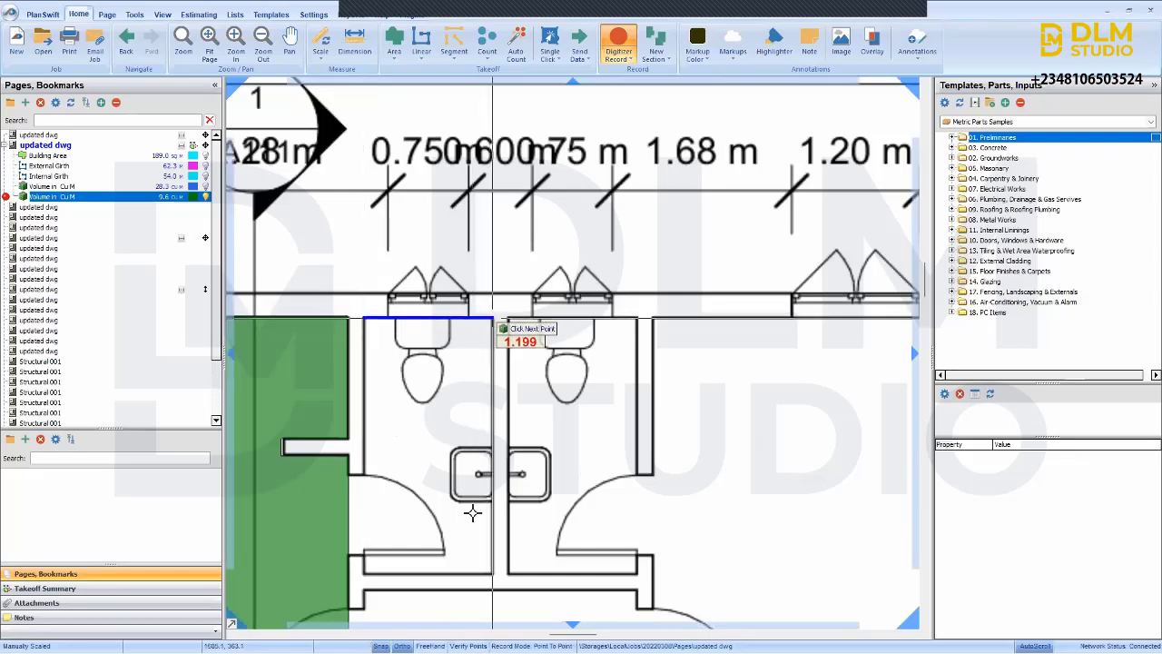
{"action": "left_click", "coordinate": [490, 572]}
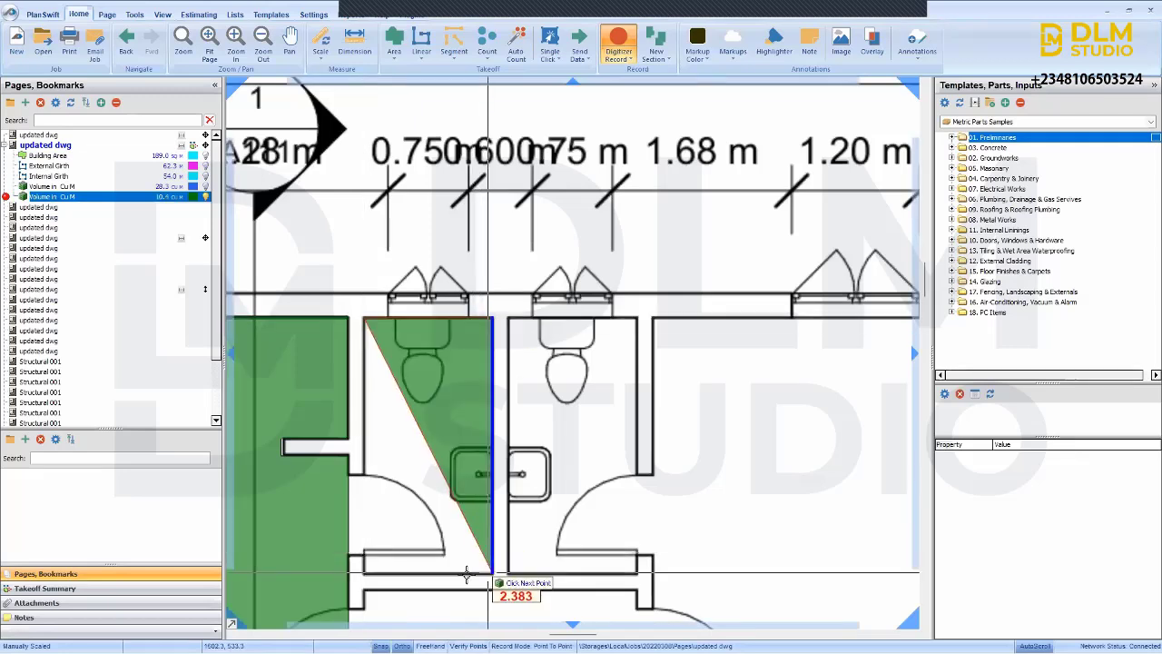
{"action": "left_click", "coordinate": [364, 573]}
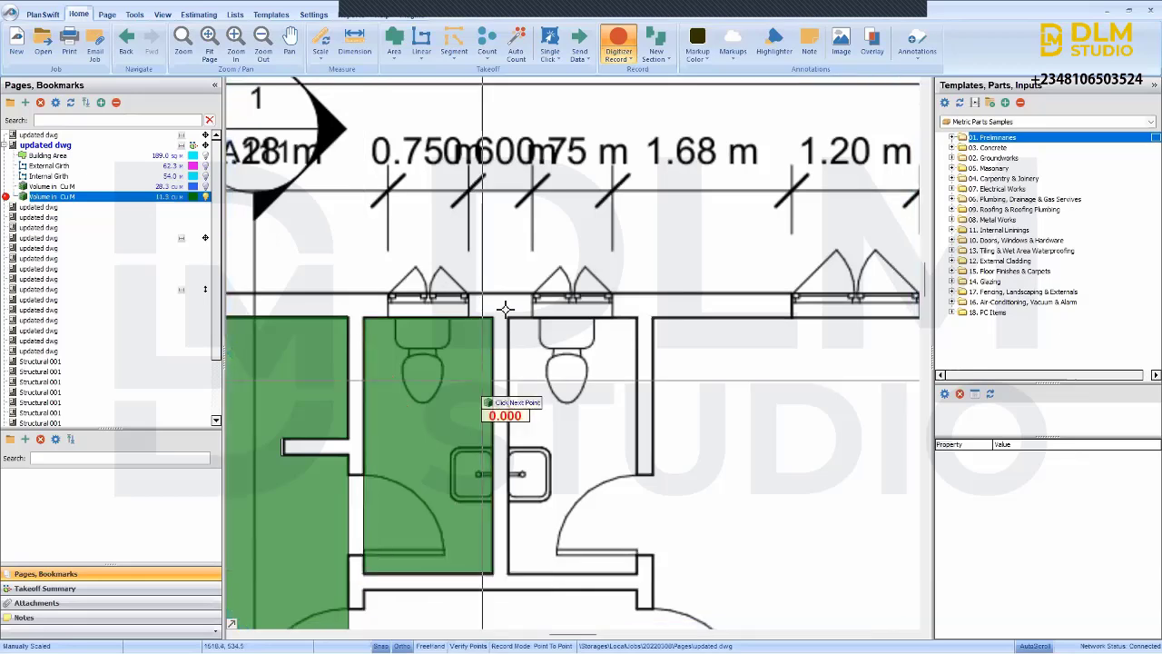
- Trace the adjacent right toilet's inner walls as another laterite filling section about 2.4 m deep
{"action": "left_click", "coordinate": [508, 318]}
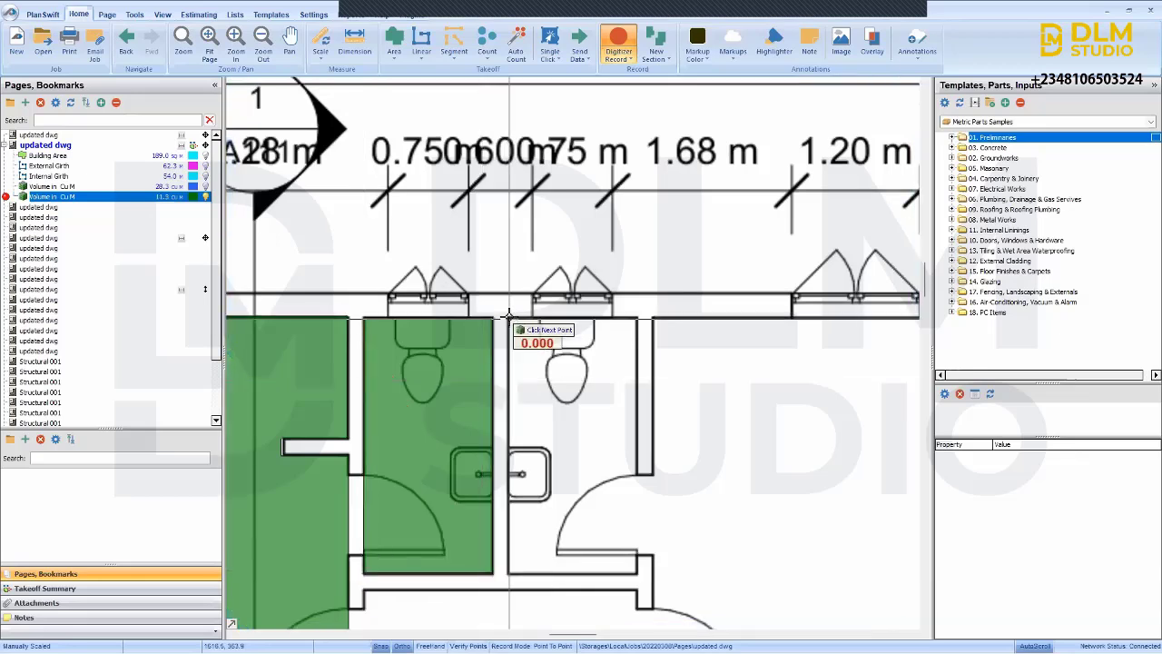
{"action": "left_click", "coordinate": [635, 318]}
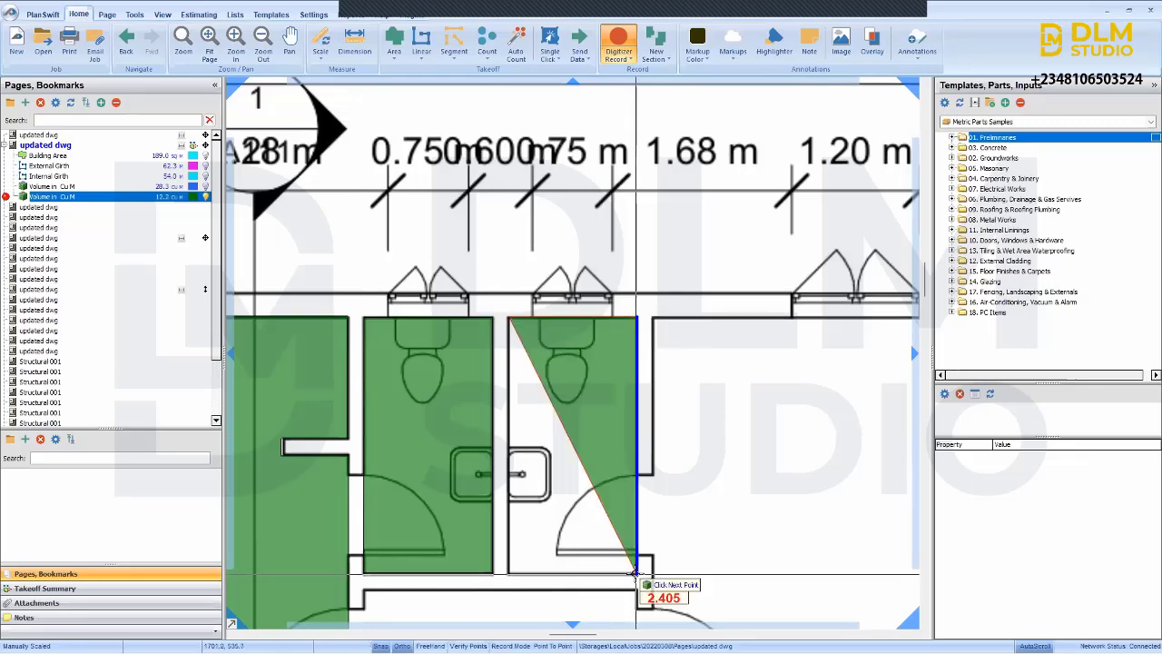
{"action": "left_click", "coordinate": [636, 573]}
{"action": "left_click", "coordinate": [507, 573]}
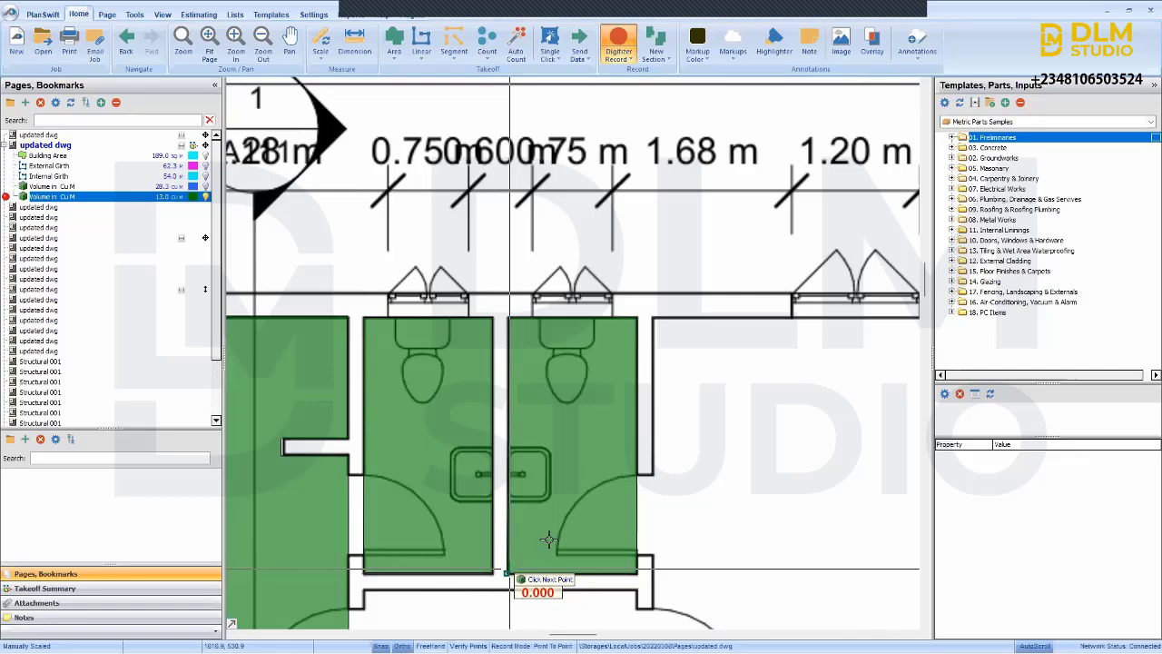
- Trace the upper-right room's inner walls as a laterite filling section about 3.8 m deep
{"action": "scroll", "coordinate": [548, 540], "scroll_direction": "down", "scroll_amount": 2}
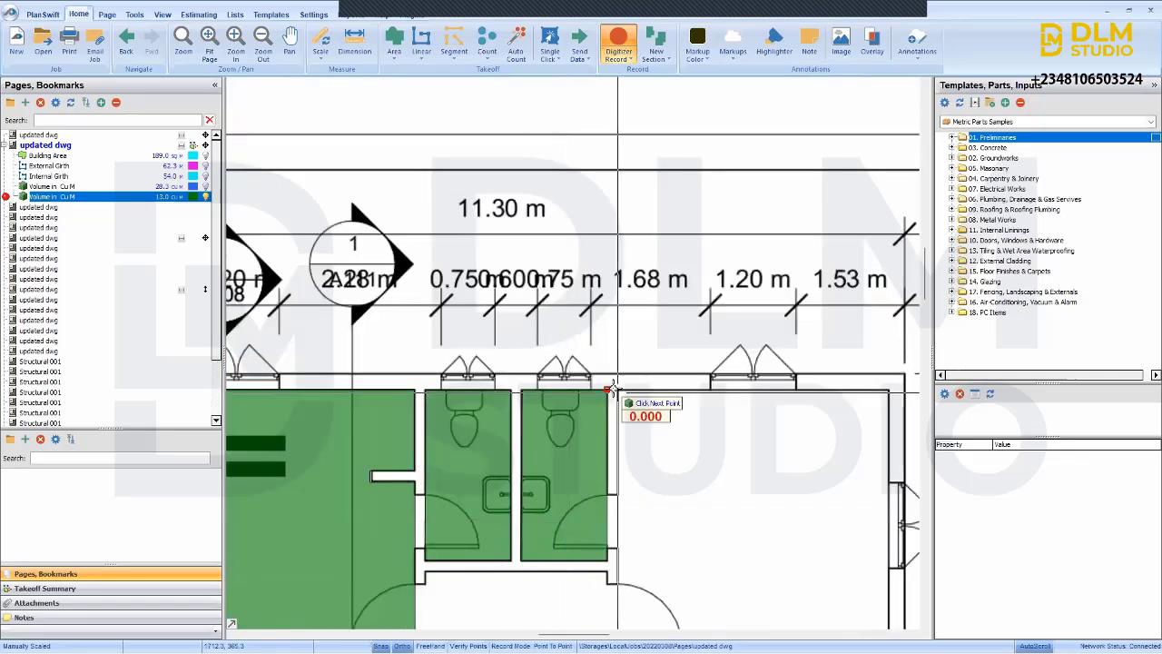
{"action": "scroll", "coordinate": [614, 389], "scroll_direction": "up", "scroll_amount": 2}
{"action": "left_click", "coordinate": [615, 388]}
{"action": "scroll", "coordinate": [616, 388], "scroll_direction": "down", "scroll_amount": 3}
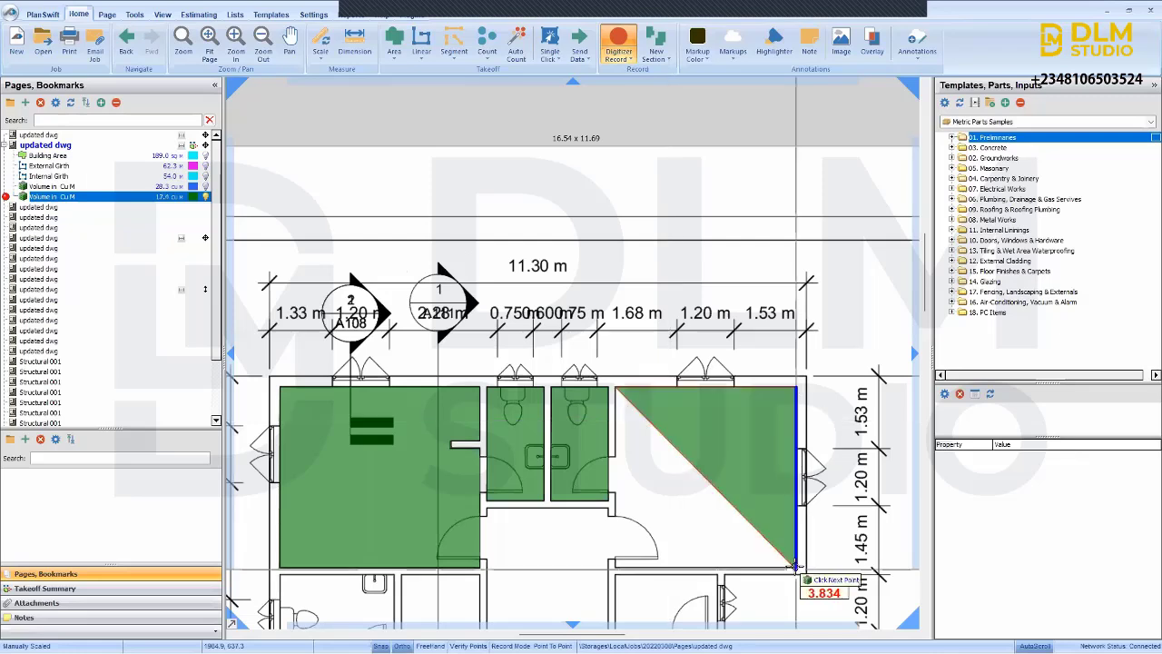
{"action": "left_click", "coordinate": [614, 564]}
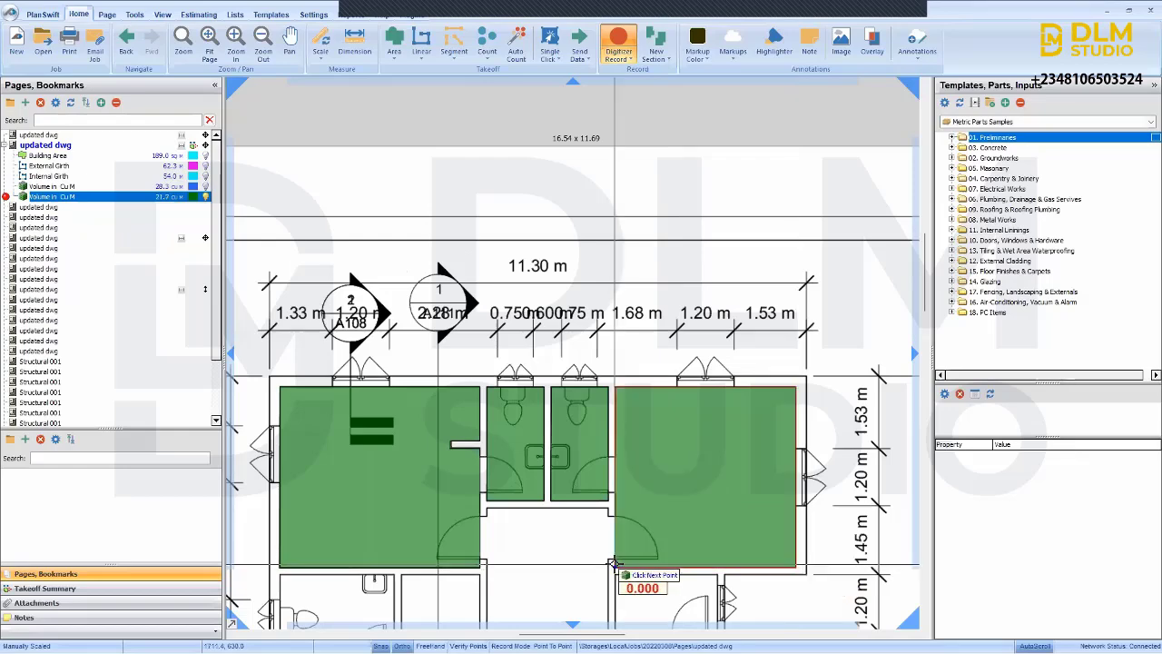
- Trace the inner walls of the small room below the upper-right room as a laterite filling section about 2.1 m wide
{"action": "scroll", "coordinate": [614, 564], "scroll_direction": "down", "scroll_amount": 3}
{"action": "scroll", "coordinate": [626, 490], "scroll_direction": "up", "scroll_amount": 4}
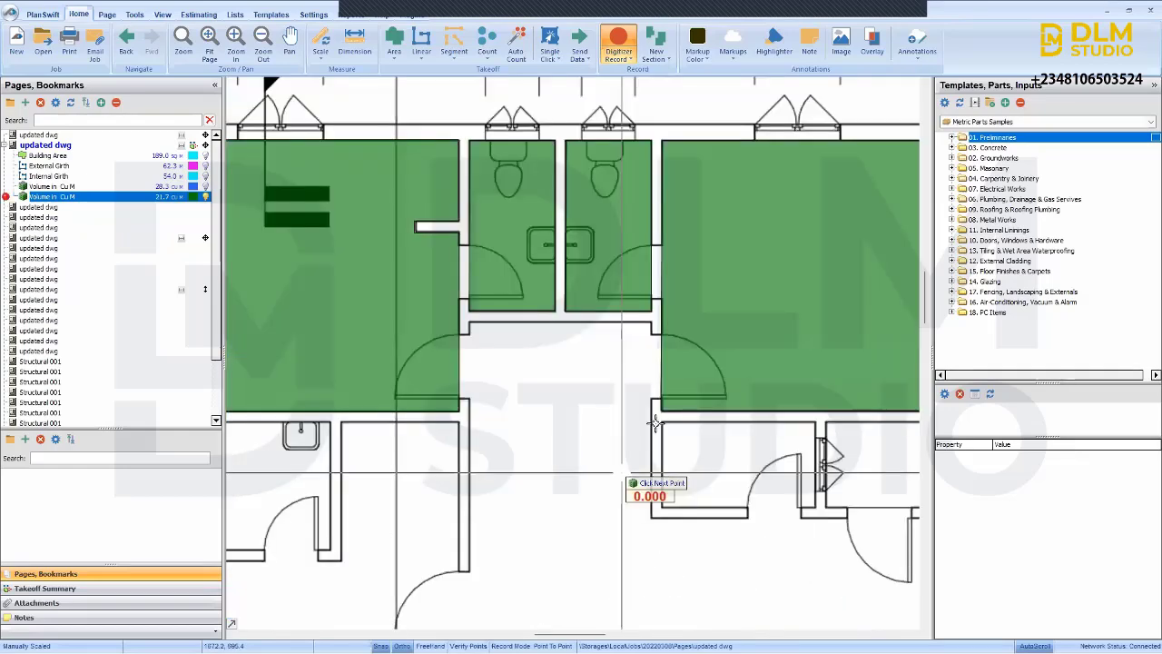
{"action": "scroll", "coordinate": [658, 422], "scroll_direction": "up", "scroll_amount": 2}
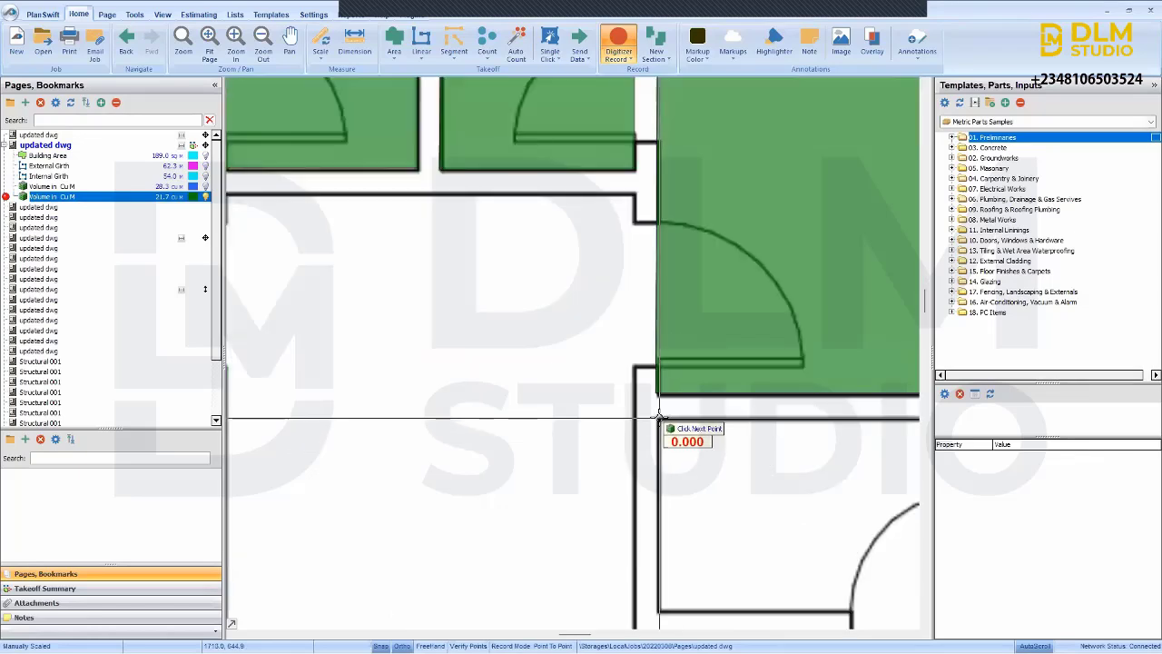
{"action": "scroll", "coordinate": [666, 442], "scroll_direction": "down", "scroll_amount": 3}
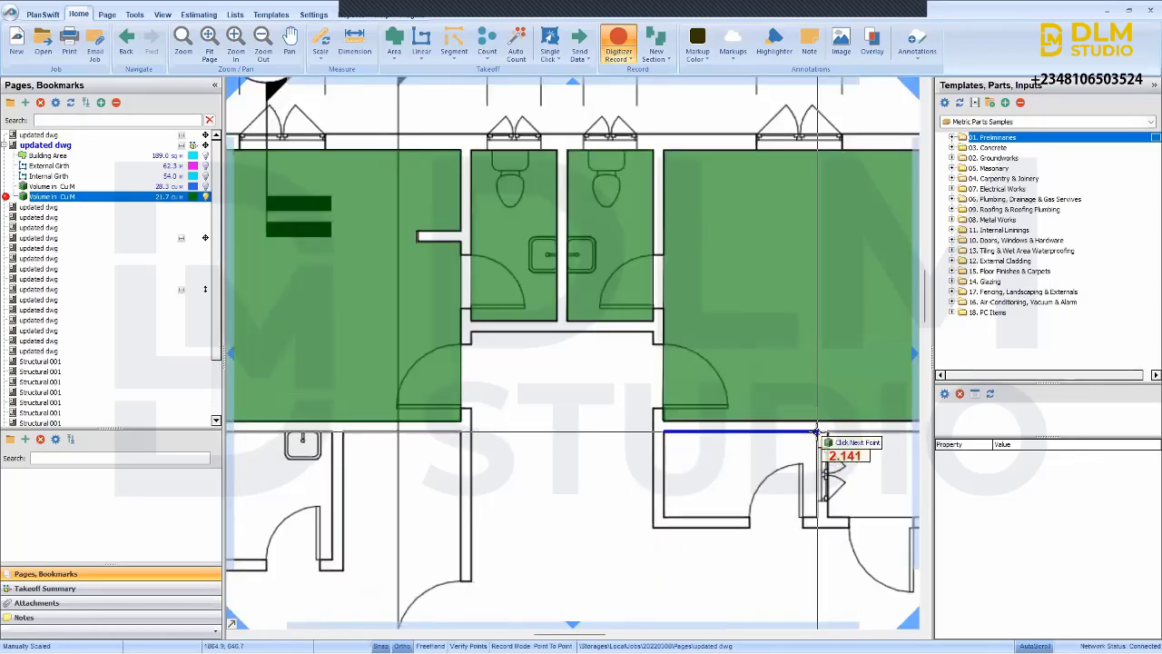
{"action": "left_click", "coordinate": [817, 433]}
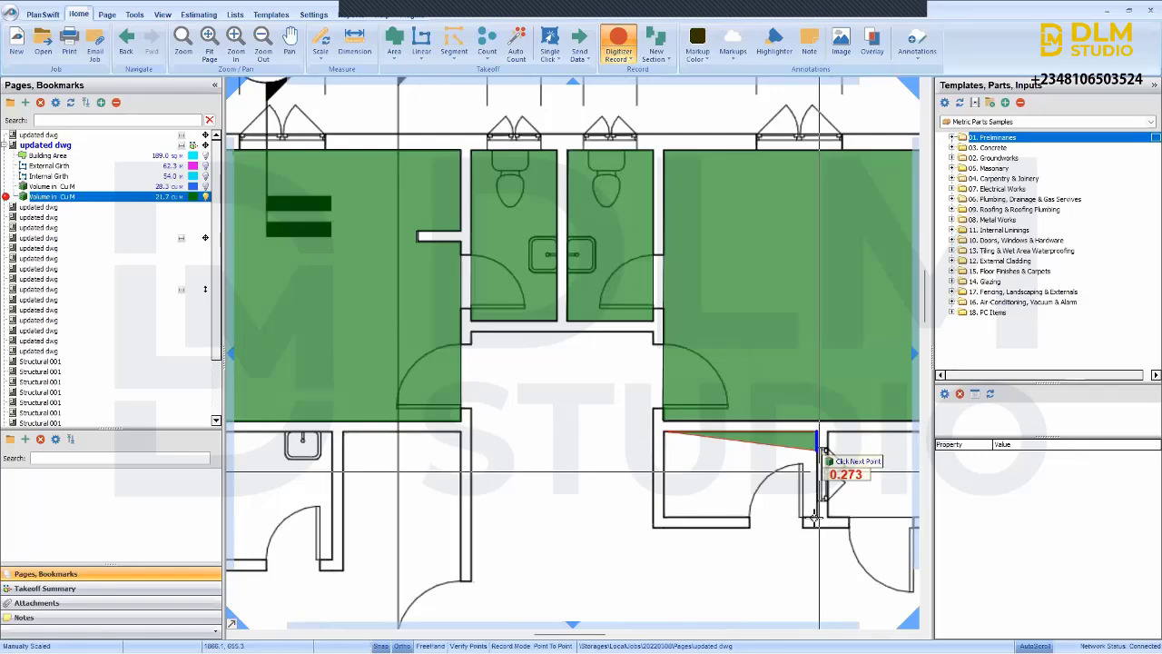
{"action": "left_click", "coordinate": [815, 515]}
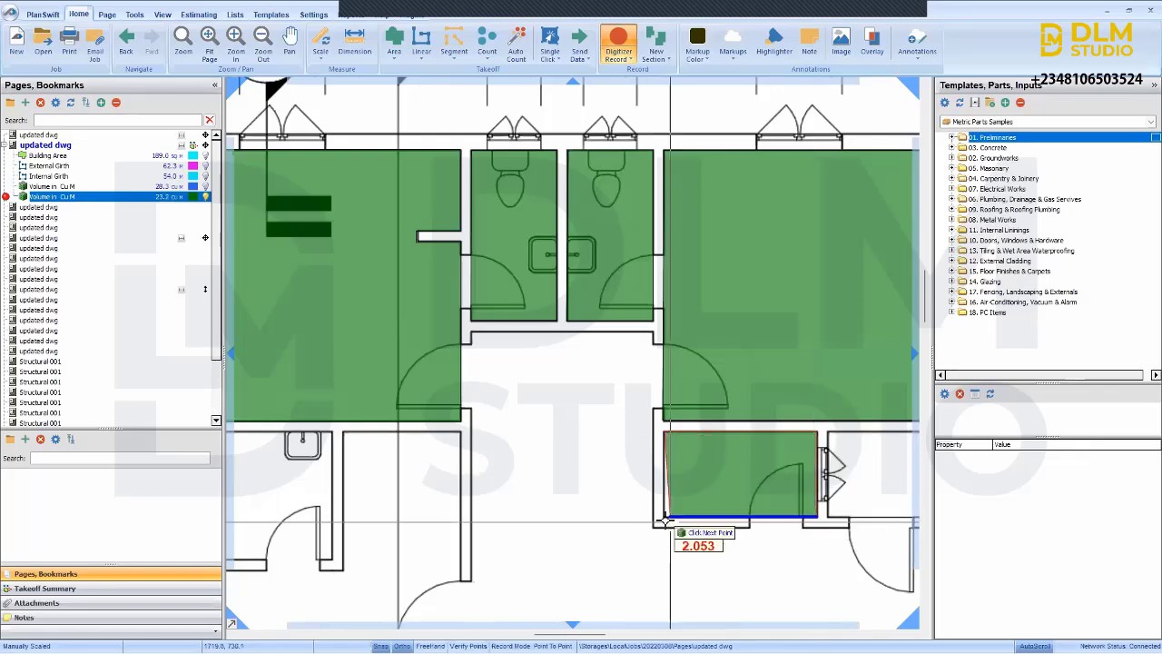
{"action": "double_click", "coordinate": [664, 521]}
- Trace the dining area's lower part as a filling section: about 6.3 m down the outer wall, 3.8 m across, 1.5 m up, then to the corridor corner
{"action": "scroll", "coordinate": [672, 531], "scroll_direction": "down", "scroll_amount": 3}
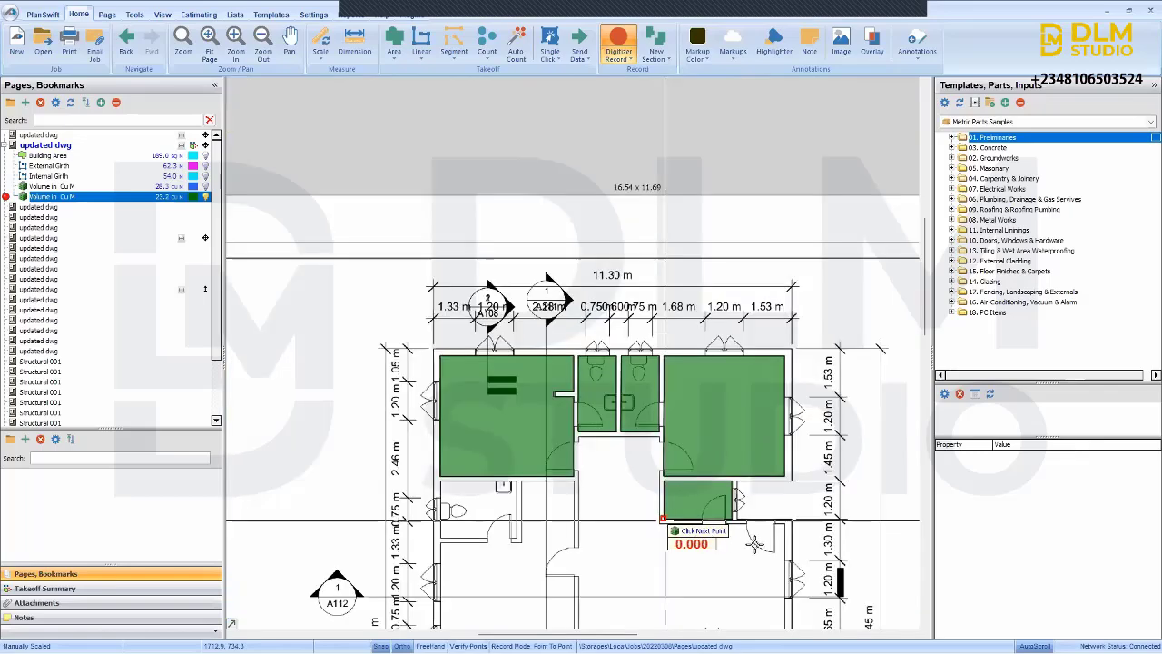
{"action": "scroll", "coordinate": [770, 550], "scroll_direction": "up", "scroll_amount": 2}
{"action": "scroll", "coordinate": [814, 498], "scroll_direction": "up", "scroll_amount": 2}
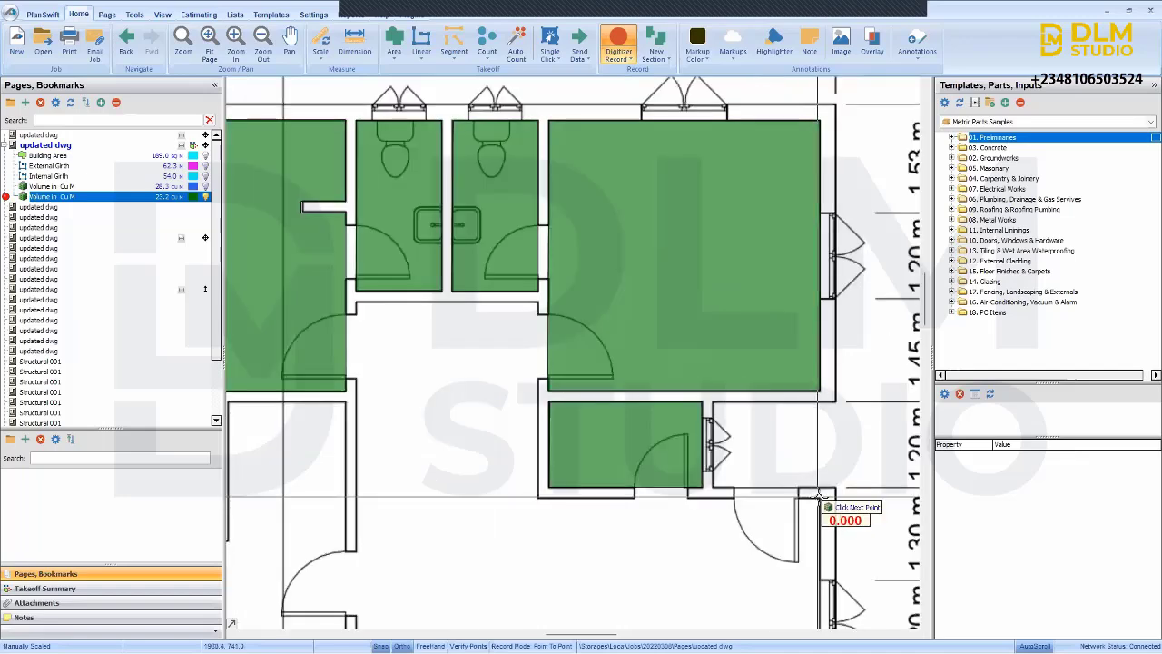
{"action": "left_click", "coordinate": [814, 505]}
{"action": "scroll", "coordinate": [815, 504], "scroll_direction": "down", "scroll_amount": 3}
{"action": "scroll", "coordinate": [820, 508], "scroll_direction": "up", "scroll_amount": 3}
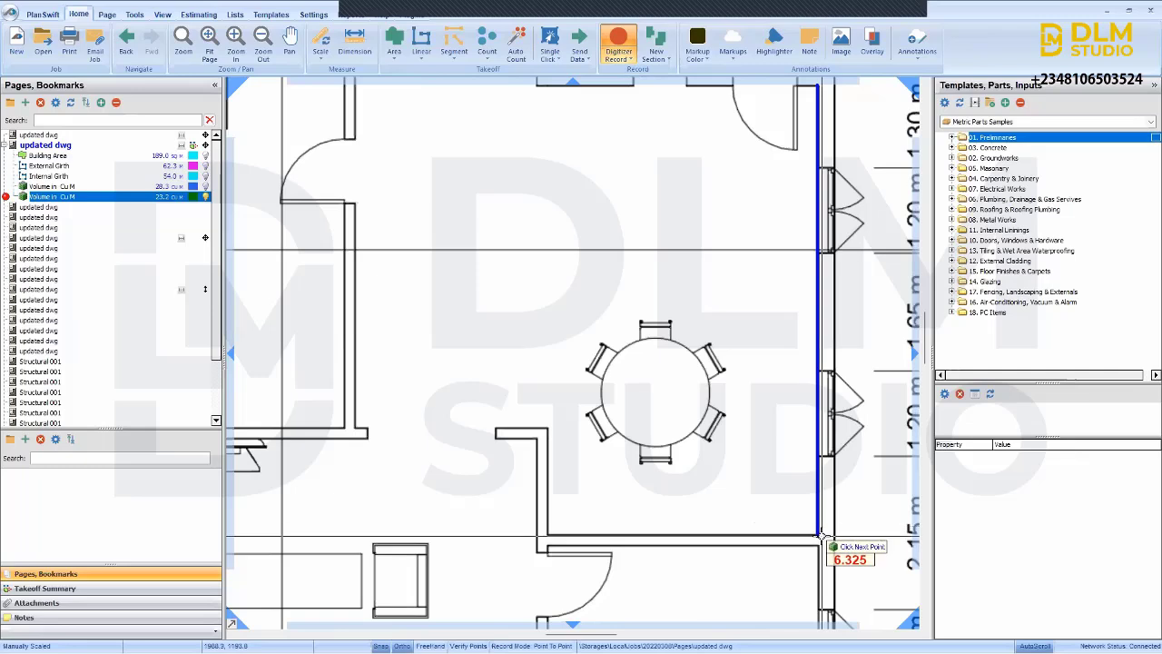
{"action": "left_click", "coordinate": [818, 536]}
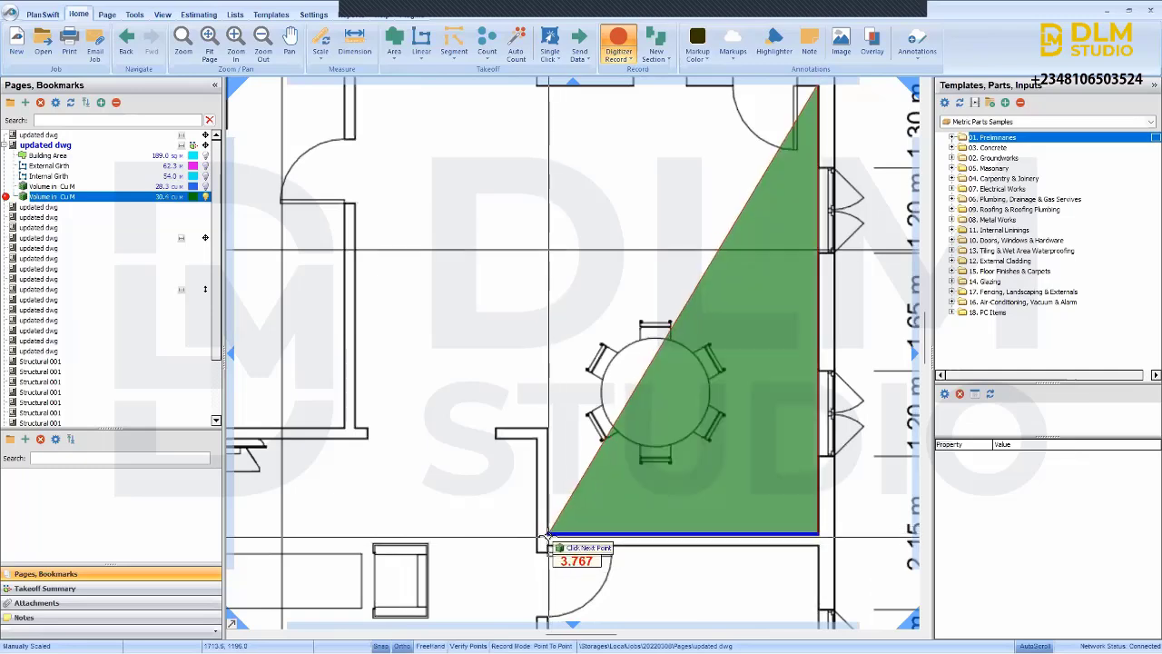
{"action": "left_click", "coordinate": [544, 432]}
{"action": "left_click", "coordinate": [545, 431]}
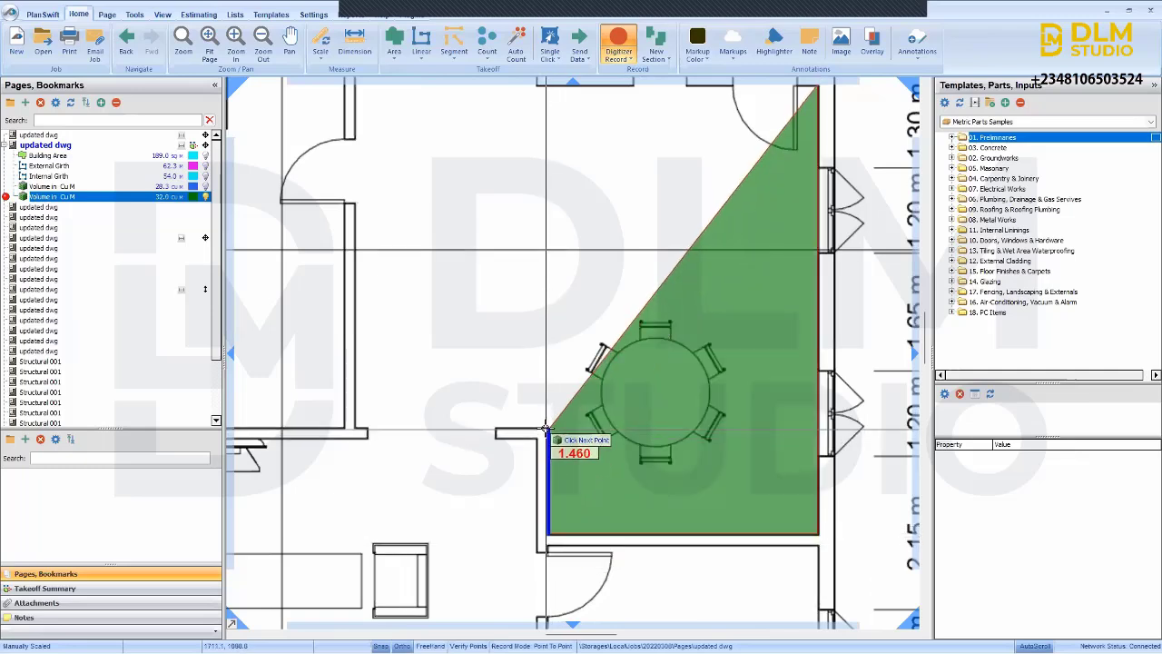
{"action": "left_click", "coordinate": [355, 427]}
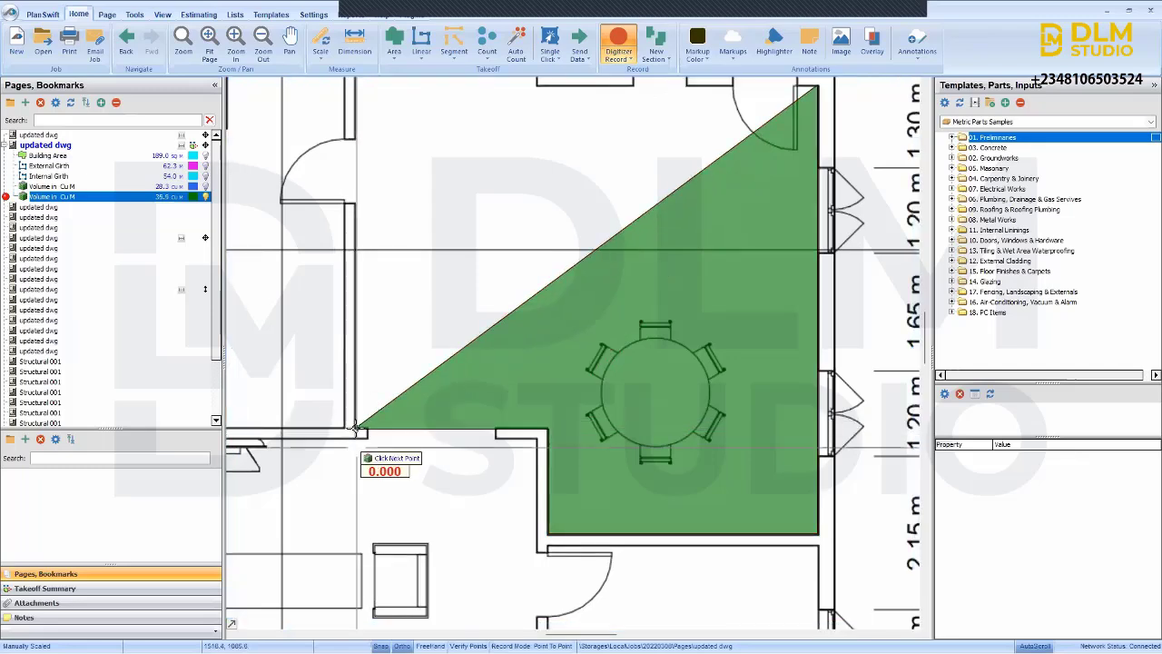
- Trace the corridor and the dining area's remaining upper part as another filling section, from the lower-left corridor corner around to the dining area's upper-right corner
{"action": "scroll", "coordinate": [356, 426], "scroll_direction": "down", "scroll_amount": 2}
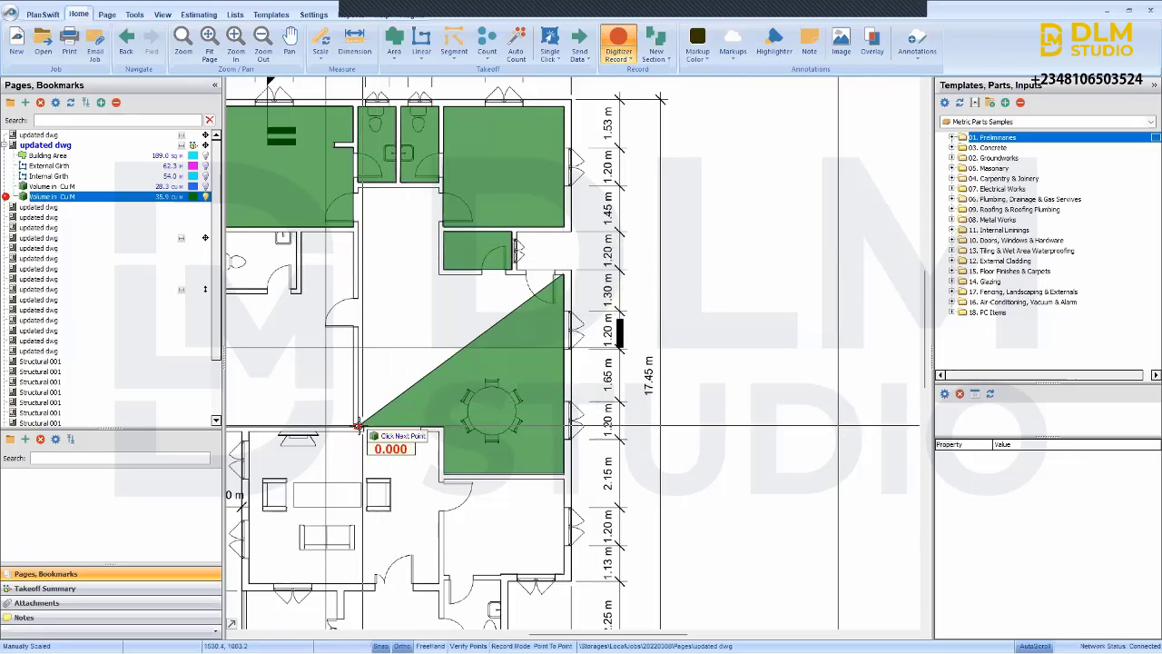
{"action": "scroll", "coordinate": [358, 189], "scroll_direction": "up", "scroll_amount": 3}
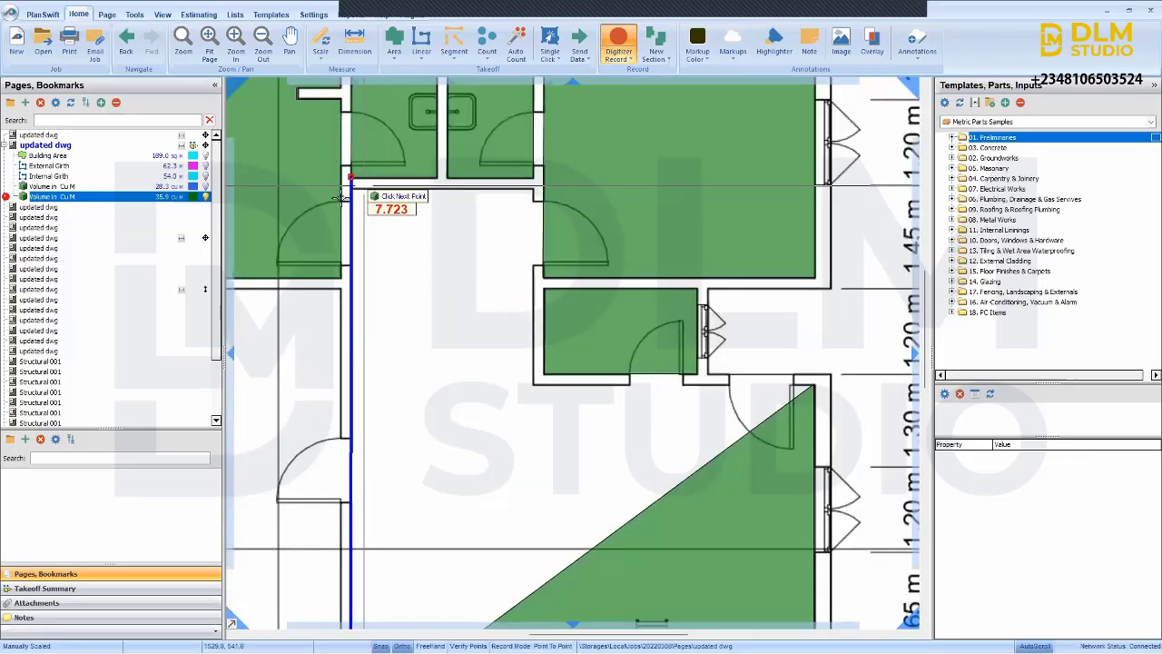
{"action": "scroll", "coordinate": [336, 195], "scroll_direction": "up", "scroll_amount": 3}
{"action": "left_click", "coordinate": [336, 193]}
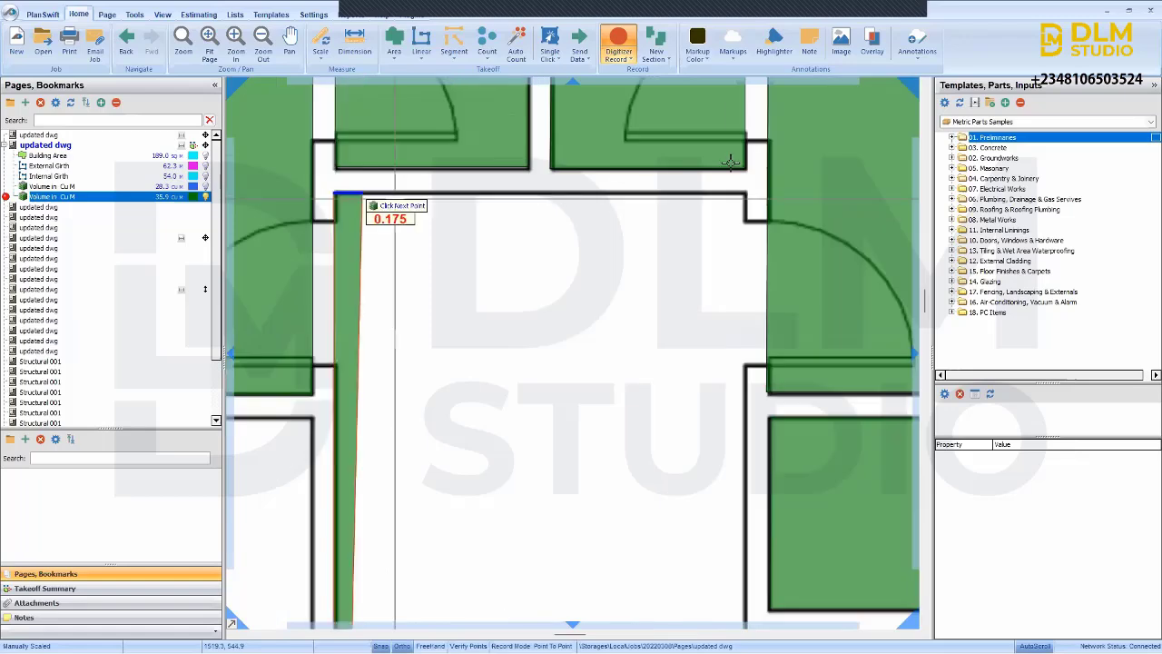
{"action": "left_click", "coordinate": [744, 193]}
{"action": "scroll", "coordinate": [744, 195], "scroll_direction": "down", "scroll_amount": 3}
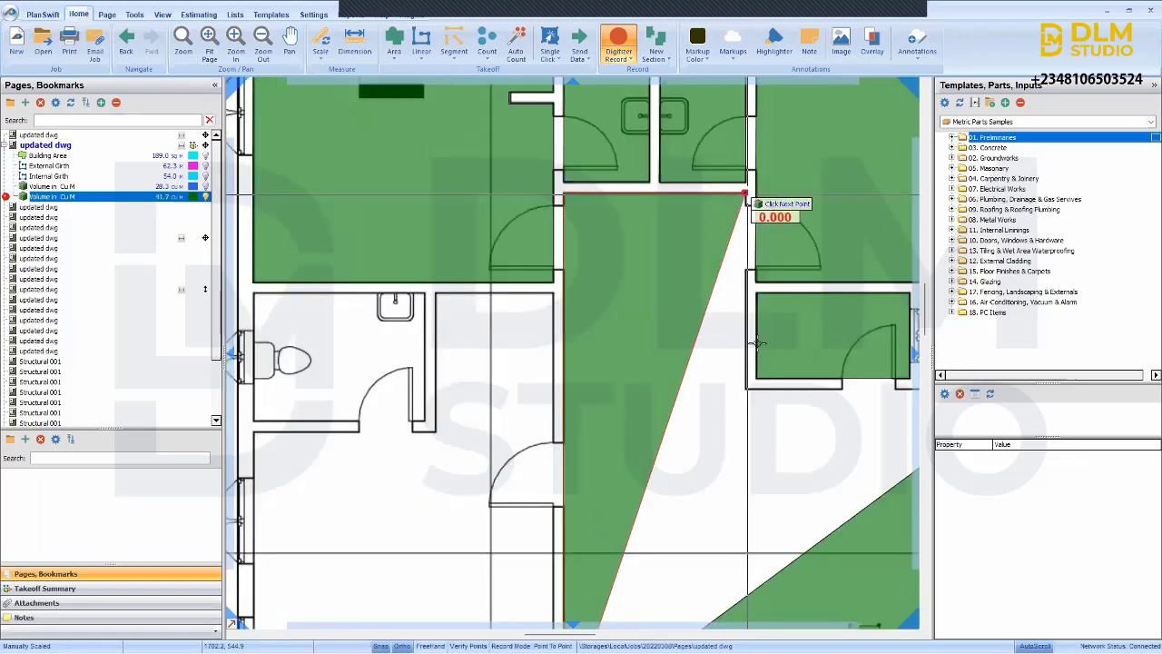
{"action": "scroll", "coordinate": [745, 320], "scroll_direction": "down", "scroll_amount": 2}
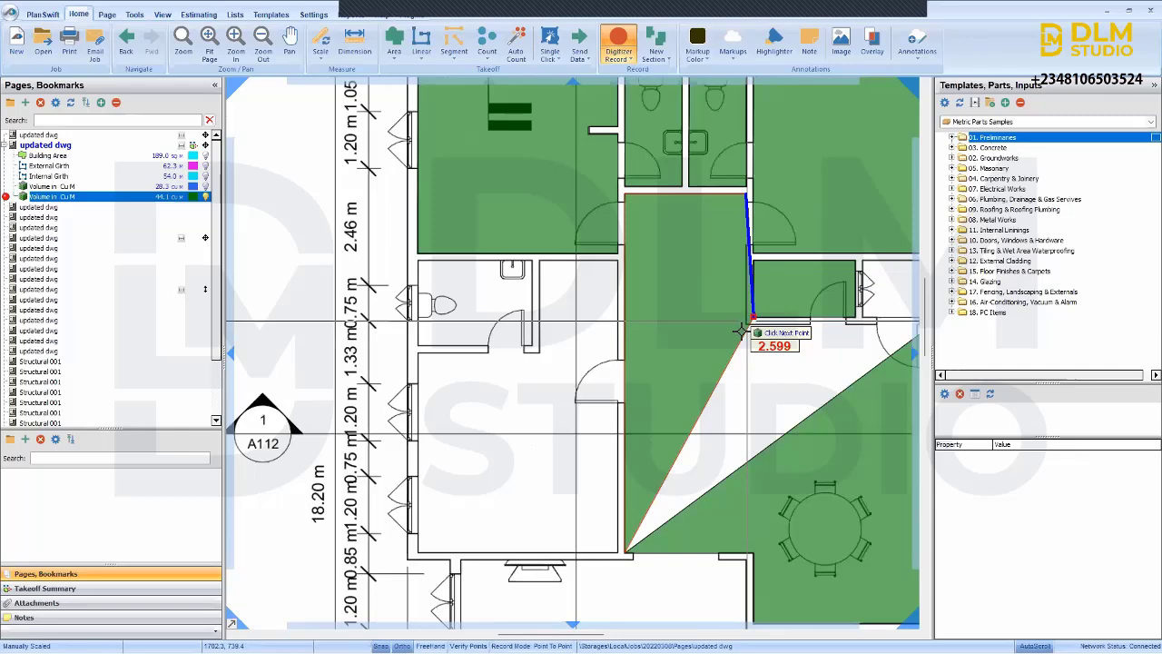
{"action": "scroll", "coordinate": [747, 323], "scroll_direction": "up", "scroll_amount": 3}
{"action": "left_click", "coordinate": [743, 325]}
{"action": "scroll", "coordinate": [745, 328], "scroll_direction": "down", "scroll_amount": 6}
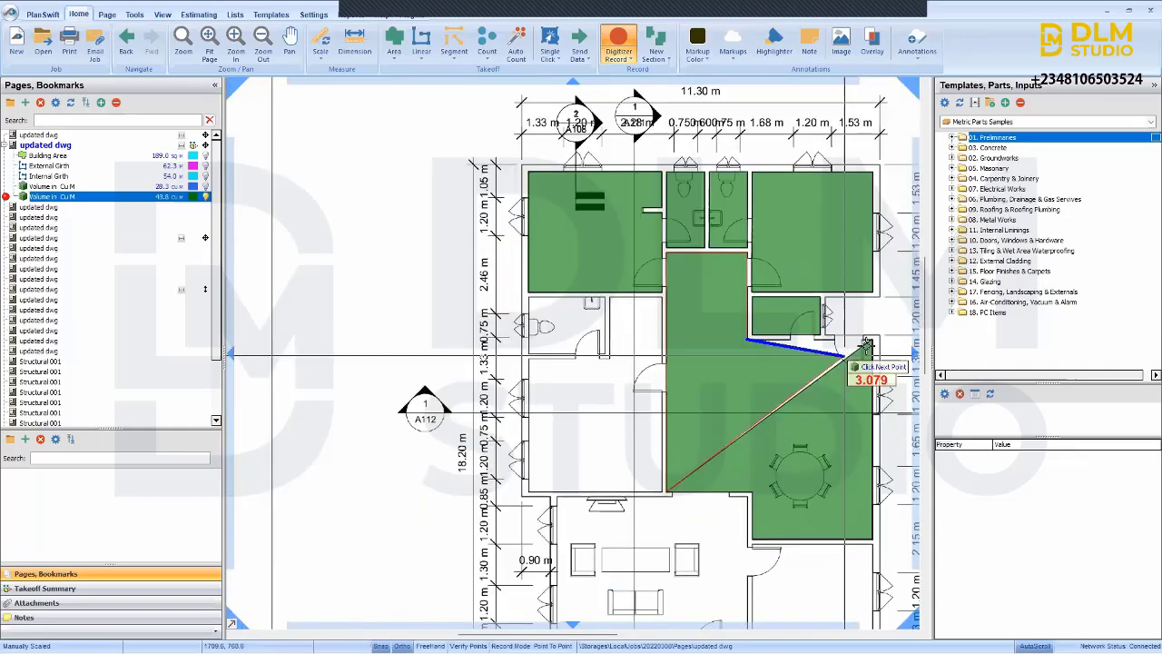
{"action": "left_click", "coordinate": [870, 341]}
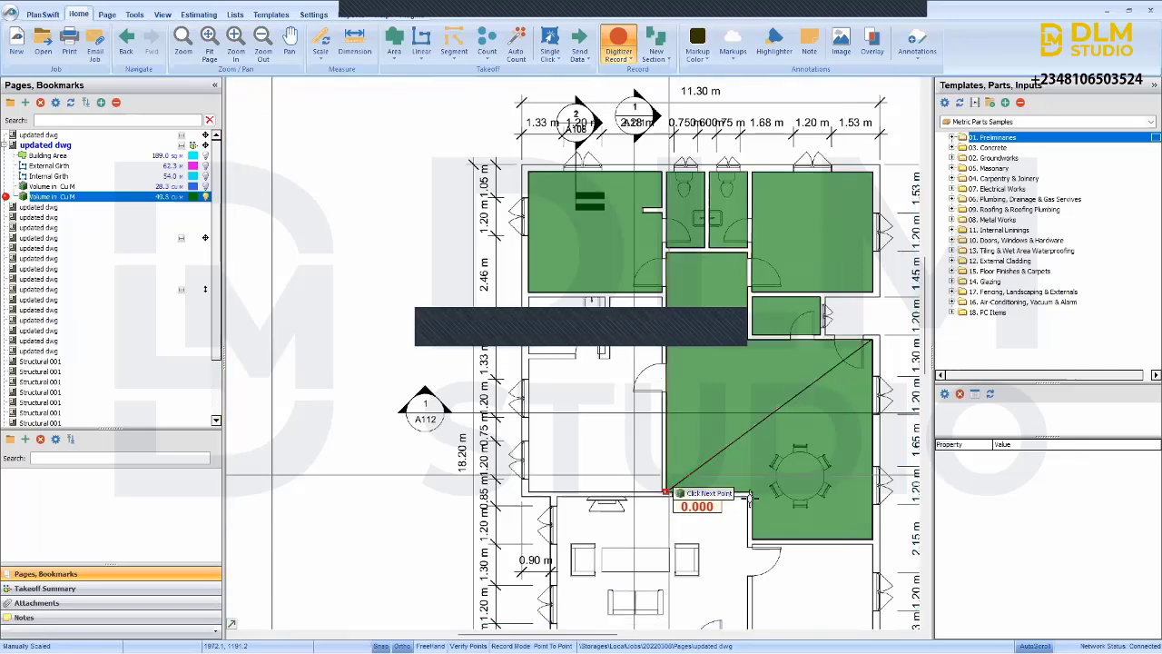
- Start a laterite filling section in the room below the dining area and trace its top inner wall, about 3.8 m
{"action": "left_click_drag", "start_coordinate": [745, 536], "coordinate": [721, 388]}
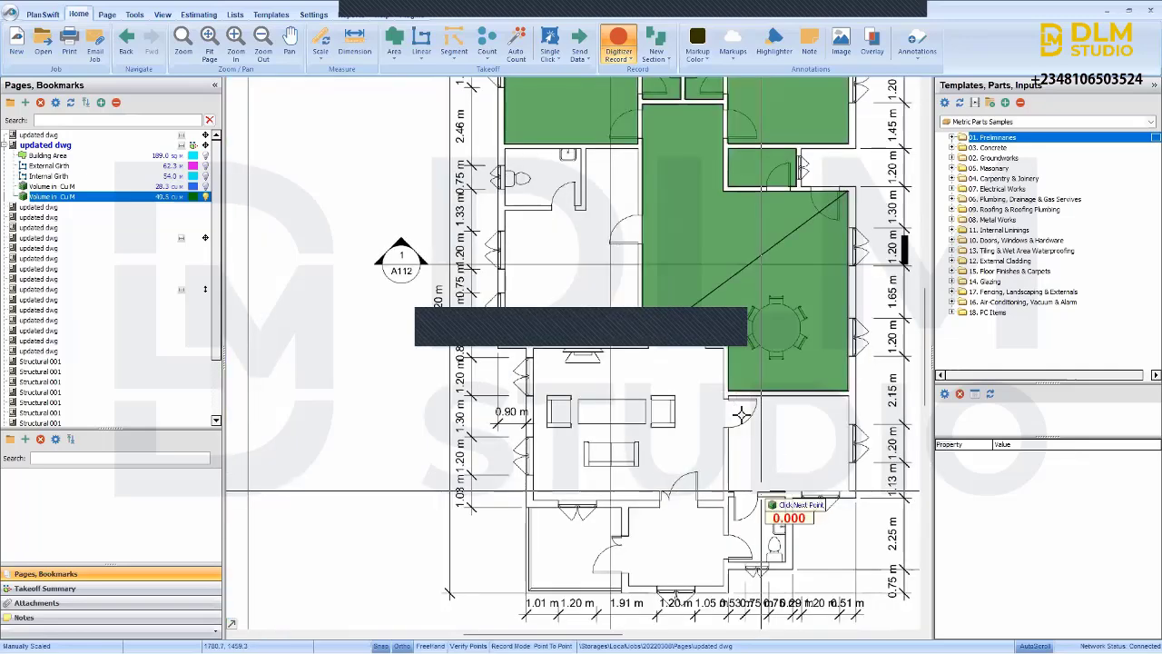
{"action": "scroll", "coordinate": [725, 391], "scroll_direction": "up", "scroll_amount": 3}
{"action": "left_click", "coordinate": [742, 413]}
{"action": "scroll", "coordinate": [745, 417], "scroll_direction": "down", "scroll_amount": 3}
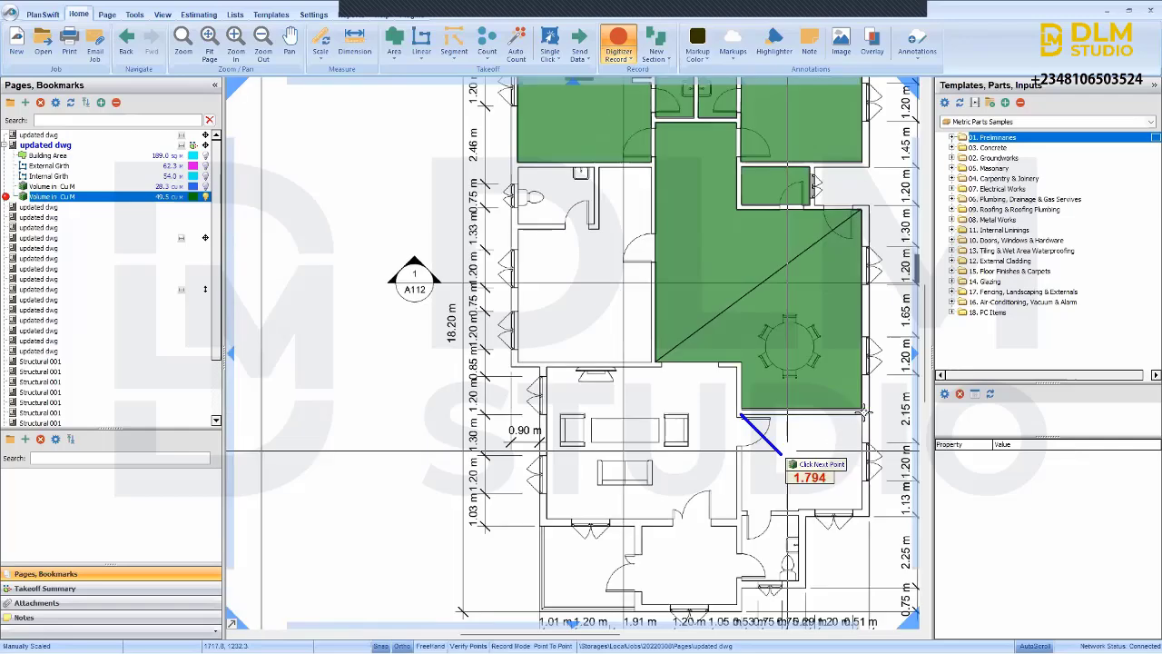
{"action": "scroll", "coordinate": [865, 409], "scroll_direction": "up", "scroll_amount": 3}
{"action": "left_click", "coordinate": [864, 409]}
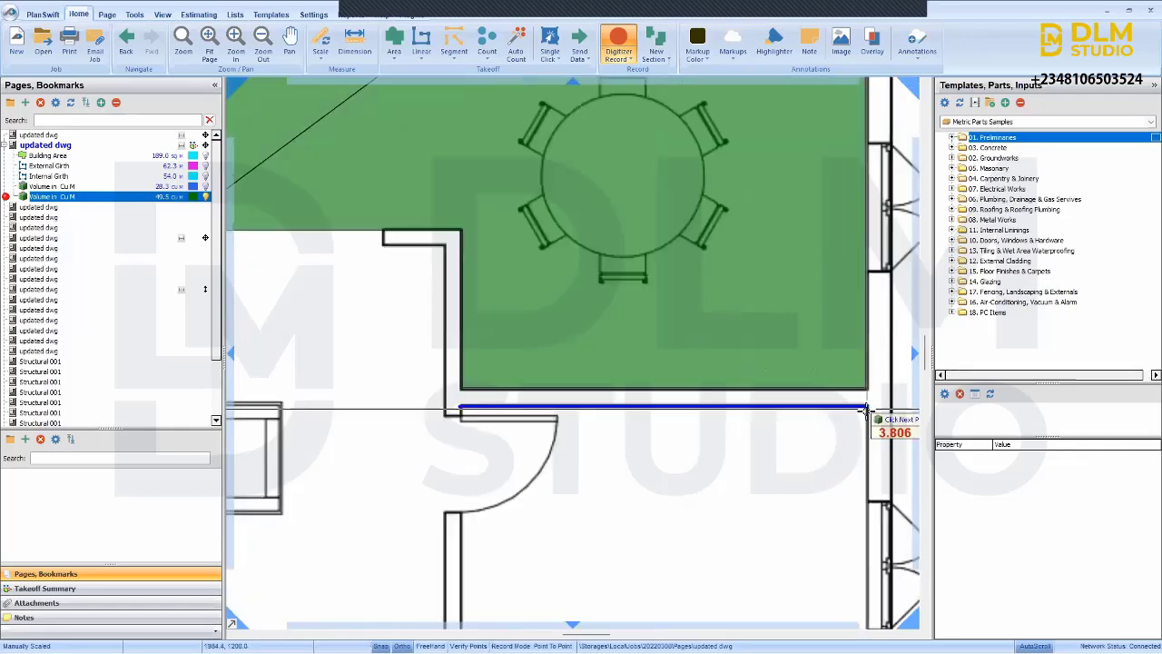
- Complete that room's outline down the outer wall and along the stepped bottom wall to its lower-left inner corner
{"action": "scroll", "coordinate": [864, 409], "scroll_direction": "down", "scroll_amount": 2}
{"action": "scroll", "coordinate": [867, 495], "scroll_direction": "up", "scroll_amount": 3}
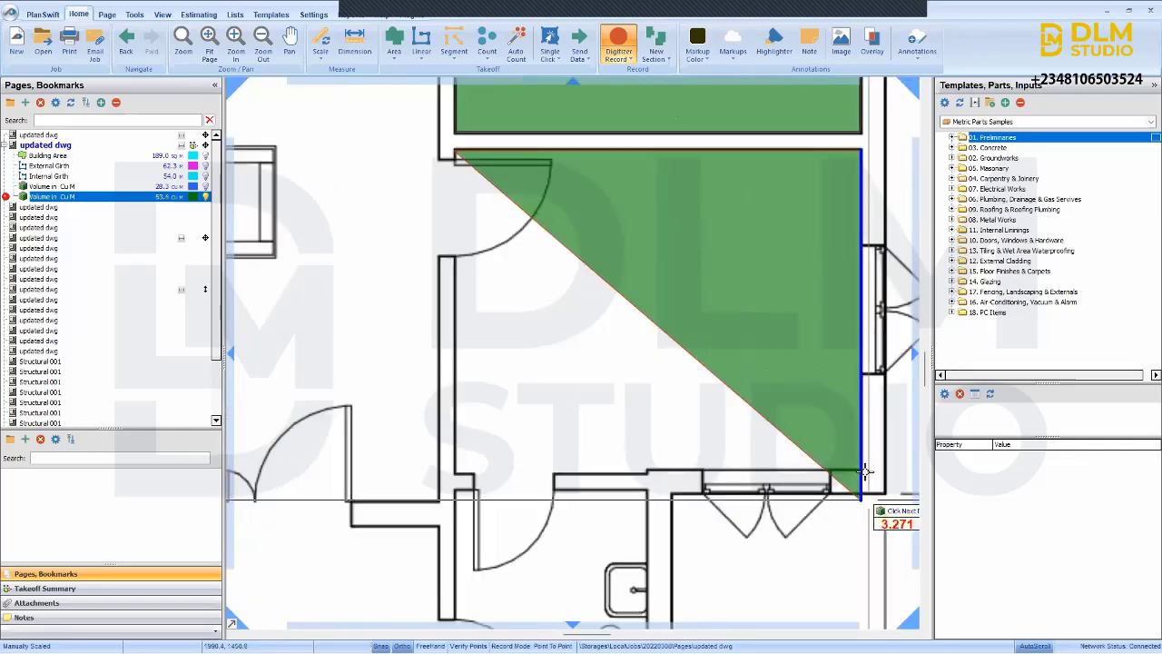
{"action": "left_click", "coordinate": [863, 471]}
{"action": "scroll", "coordinate": [661, 468], "scroll_direction": "up", "scroll_amount": 3}
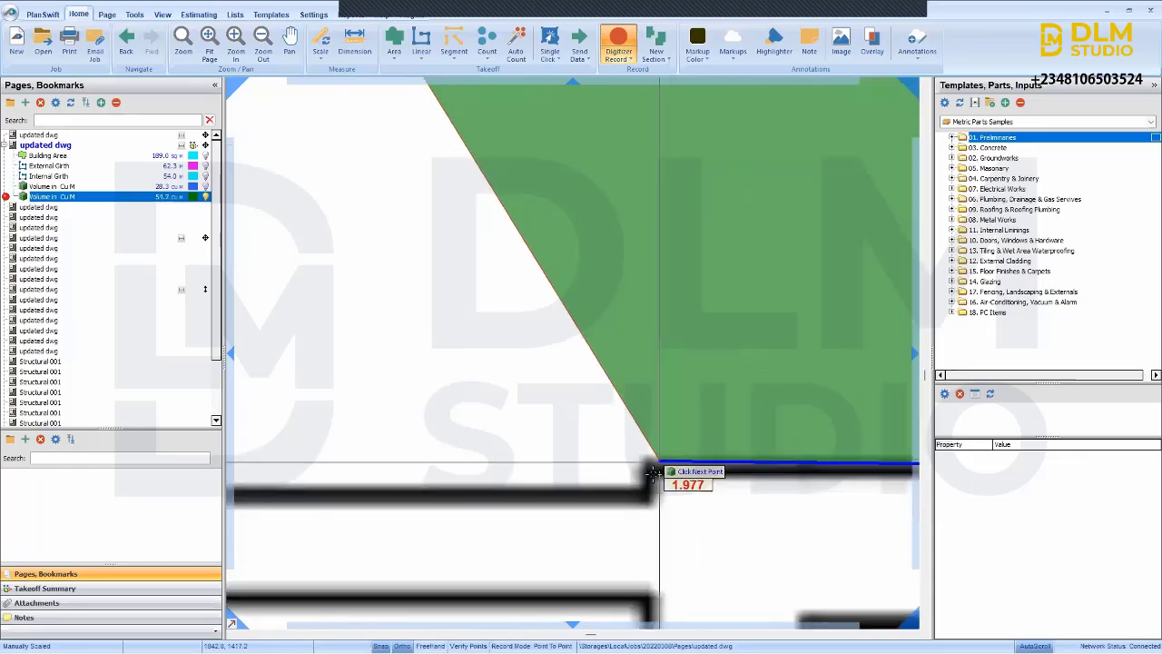
{"action": "left_click", "coordinate": [654, 469]}
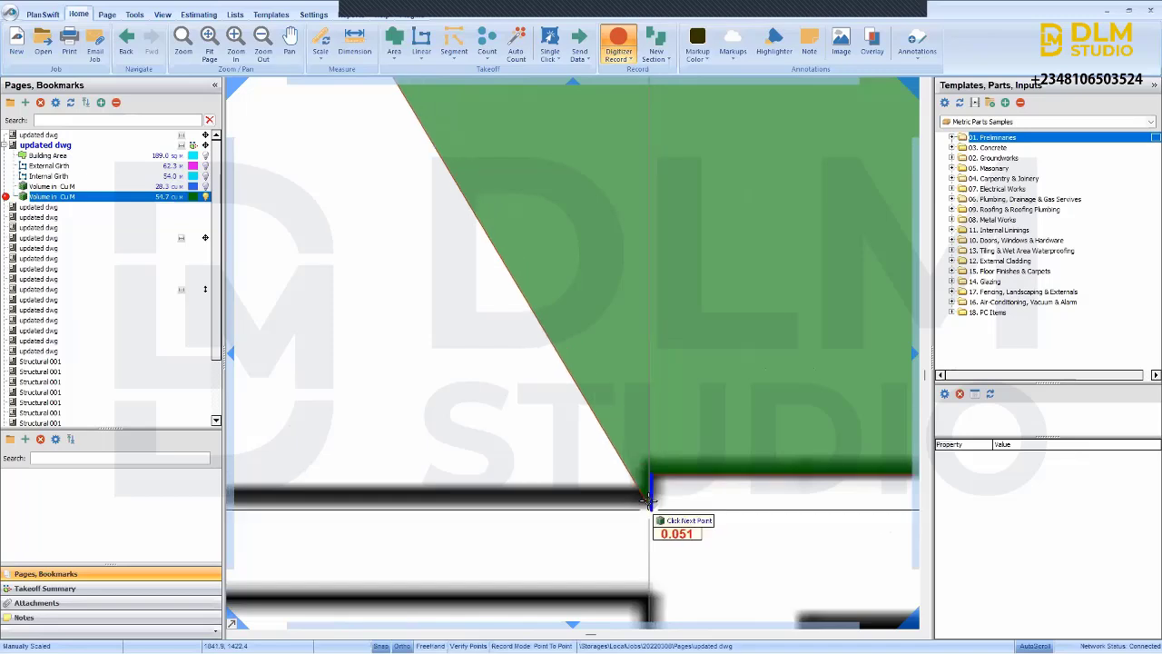
{"action": "scroll", "coordinate": [534, 501], "scroll_direction": "down", "scroll_amount": 5}
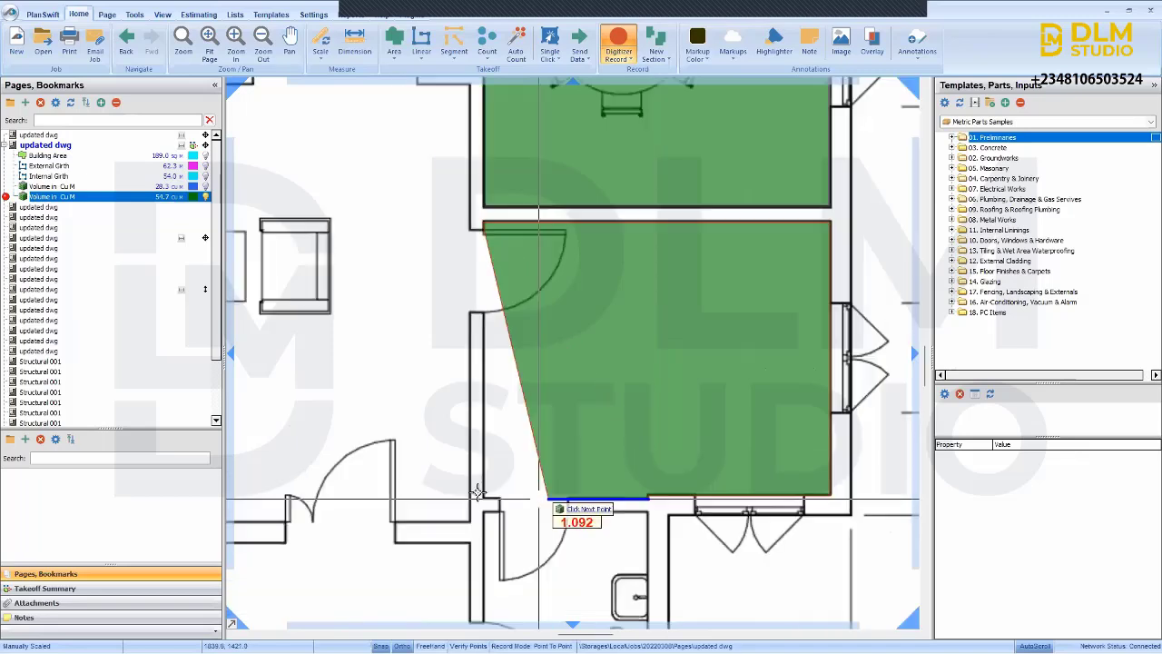
{"action": "left_click", "coordinate": [482, 500]}
{"action": "scroll", "coordinate": [482, 500], "scroll_direction": "down", "scroll_amount": 3}
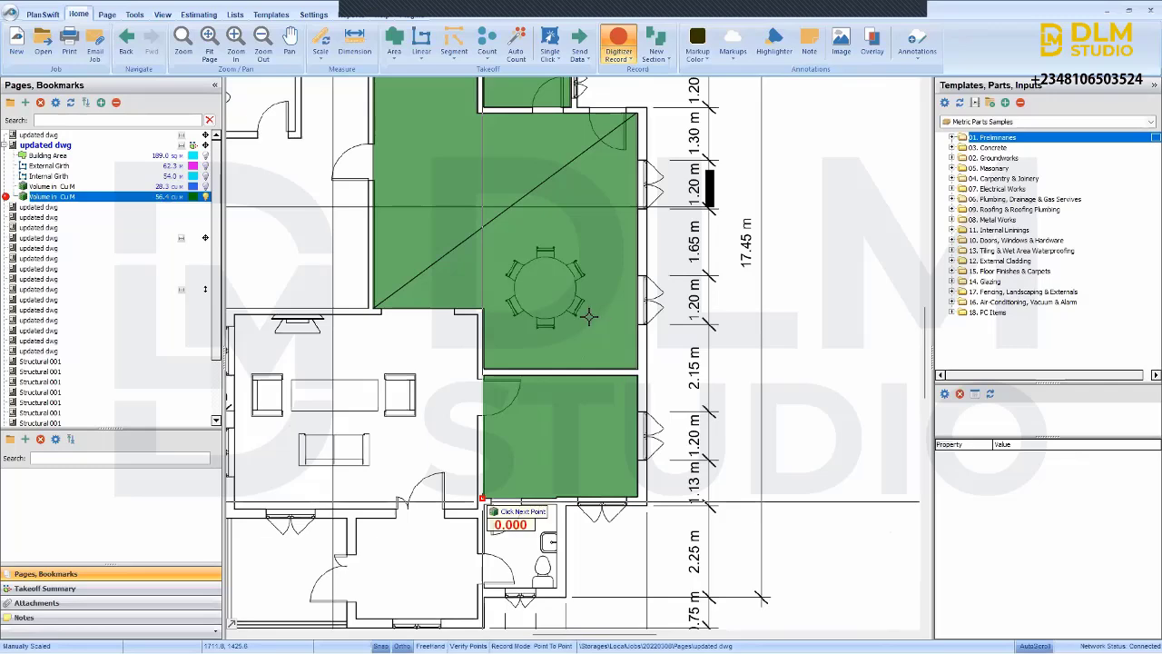
- Trace the inner walls of the toilet below that room as a laterite filling section about 1.8 m by 2.1 m
{"action": "left_click", "coordinate": [835, 315]}
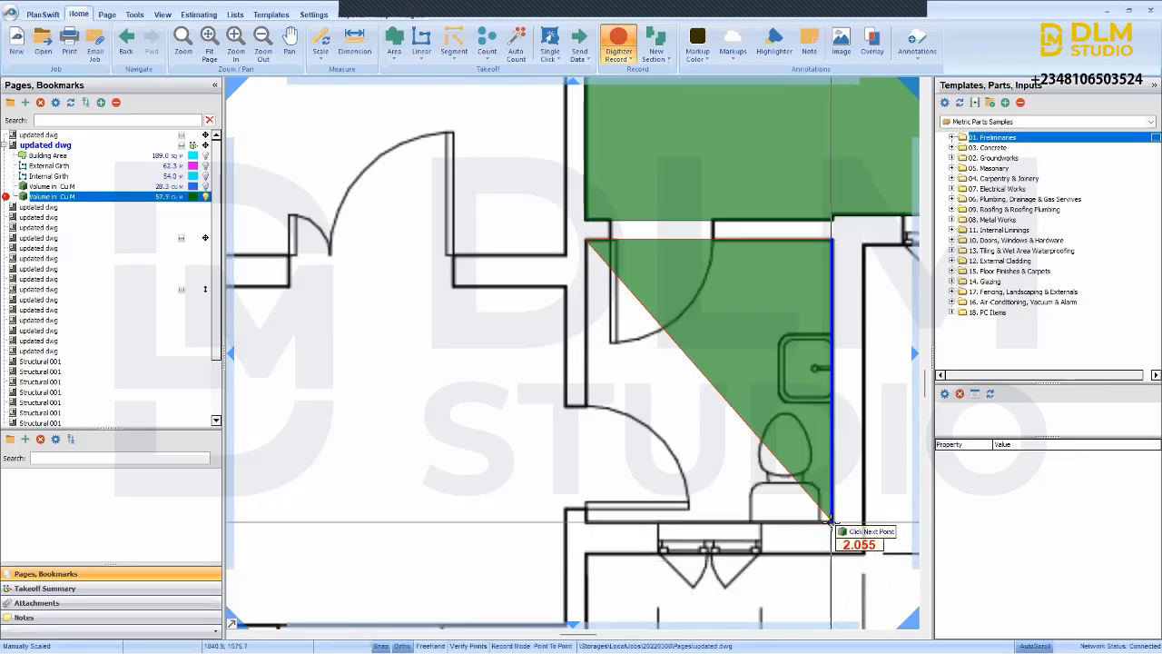
{"action": "left_click", "coordinate": [830, 522]}
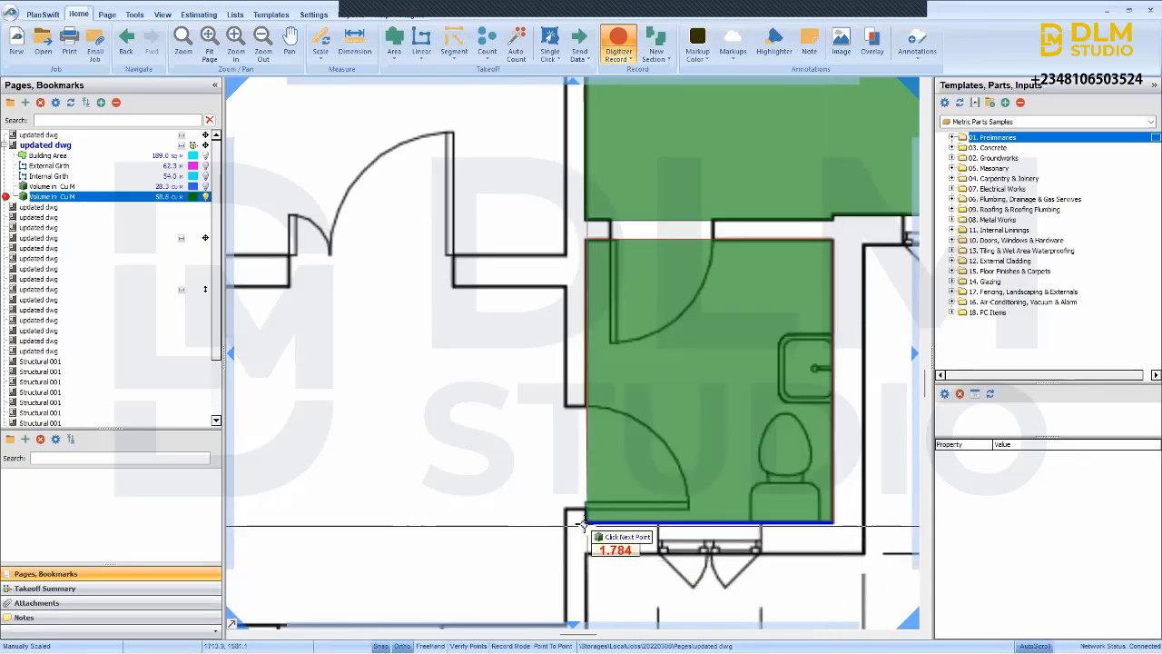
{"action": "left_click", "coordinate": [583, 524]}
{"action": "scroll", "coordinate": [583, 524], "scroll_direction": "down", "scroll_amount": 1}
{"action": "scroll", "coordinate": [582, 524], "scroll_direction": "down", "scroll_amount": 2}
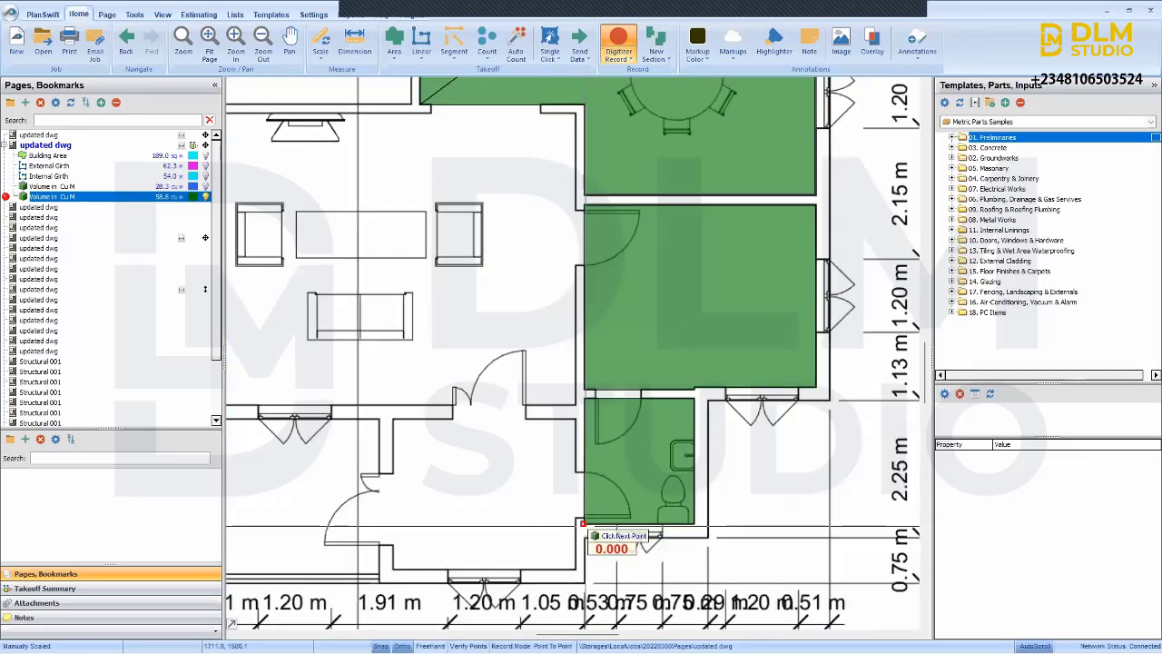
- Trace the inner walls of the entrance room between the veranda and the lower toilet as a laterite filling section
{"action": "scroll", "coordinate": [464, 365], "scroll_direction": "up", "scroll_amount": 2}
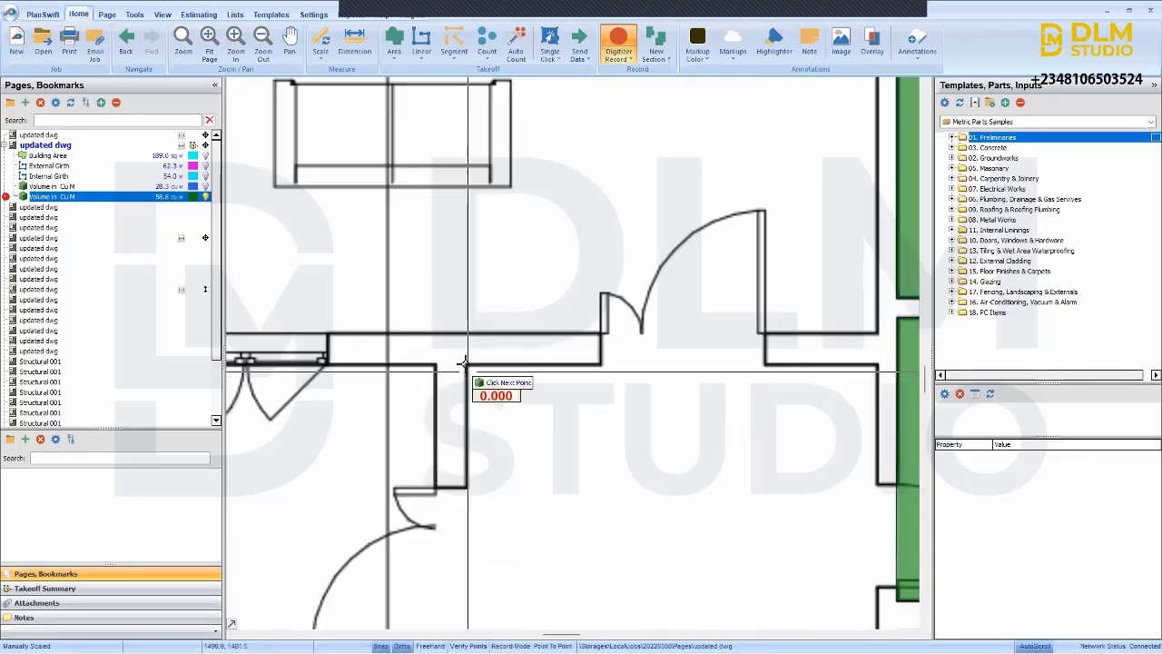
{"action": "scroll", "coordinate": [663, 372], "scroll_direction": "down", "scroll_amount": 2}
{"action": "left_click", "coordinate": [666, 372]}
{"action": "left_click", "coordinate": [664, 524]}
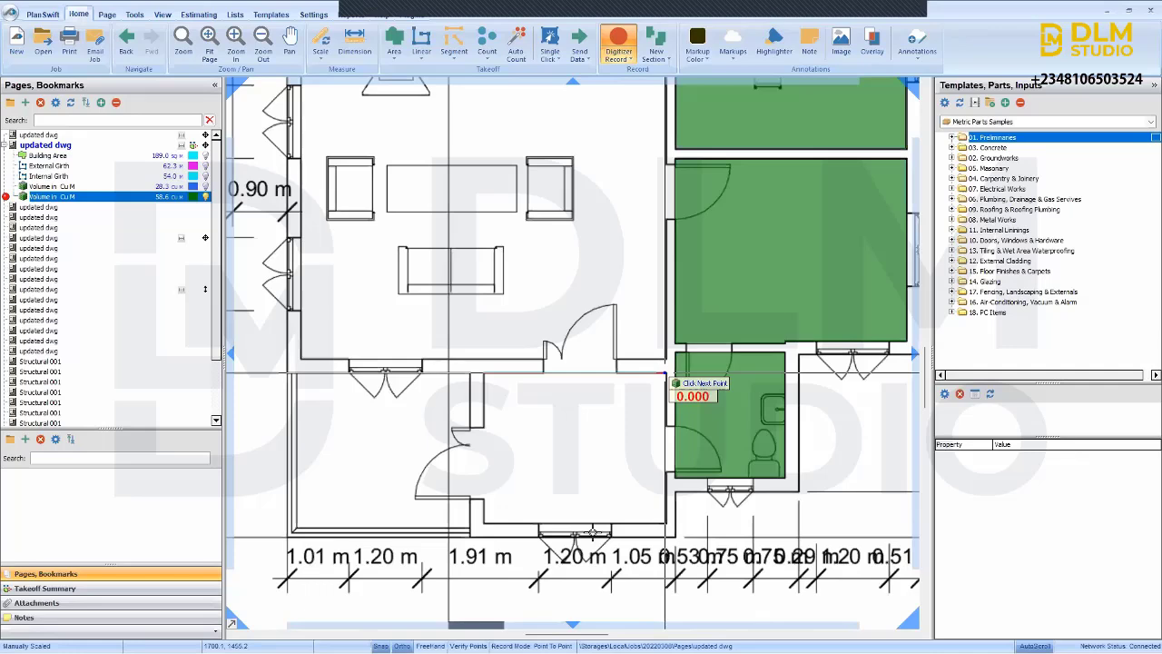
{"action": "double_click", "coordinate": [482, 523]}
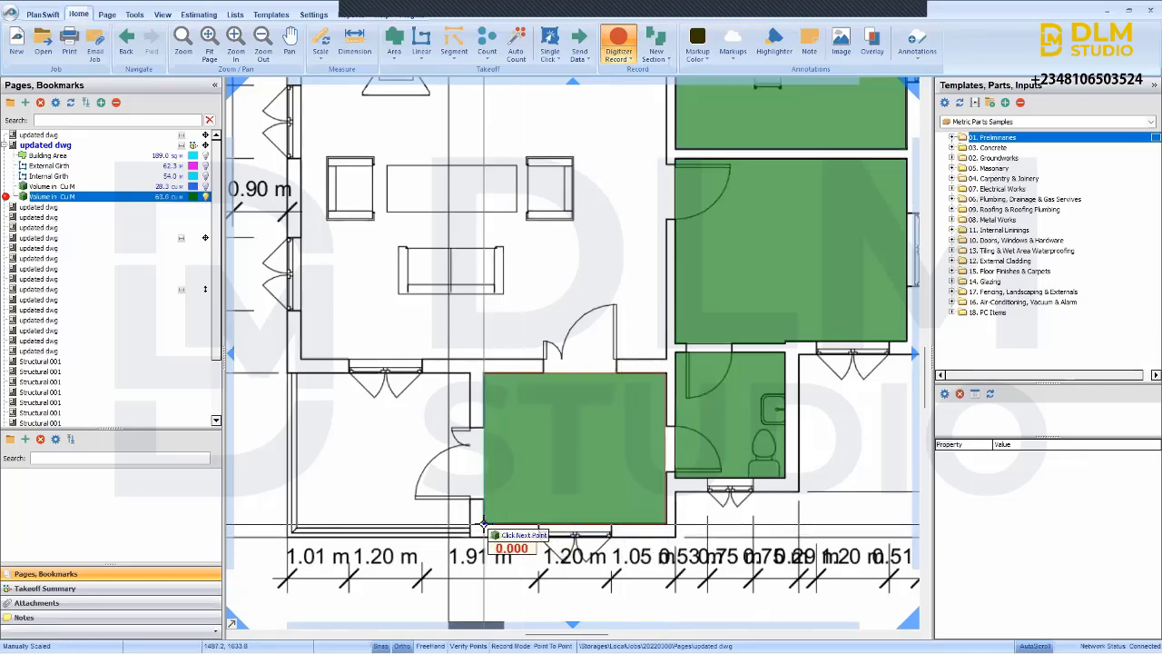
- Start the veranda's laterite filling section at its upper outer corner below the living room
{"action": "scroll", "coordinate": [293, 381], "scroll_direction": "up", "scroll_amount": 3}
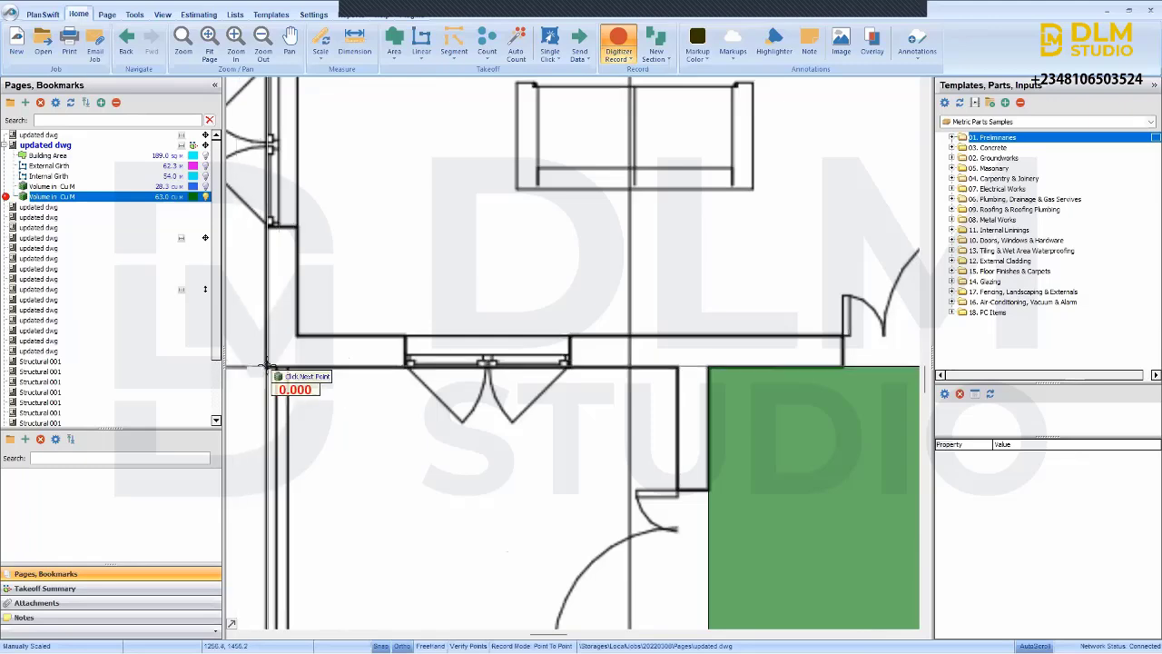
{"action": "left_click", "coordinate": [267, 366]}
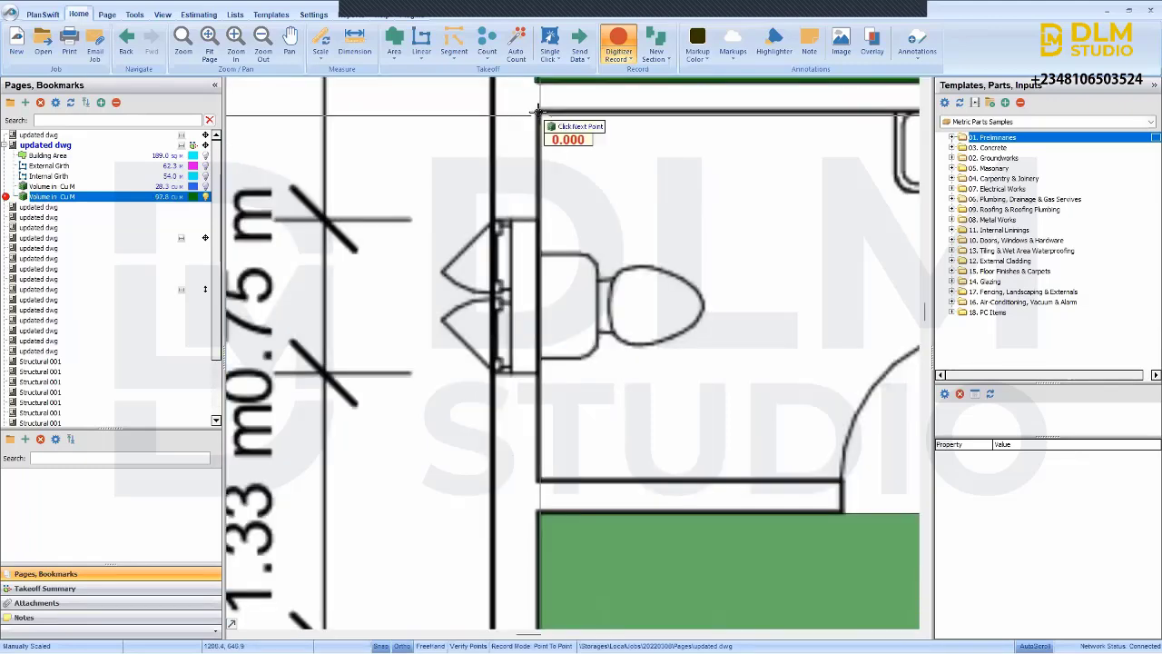
- Trace the inner walls of the left-side toilet as a laterite filling section about 2.4 m by 1.8 m and end the takeoff
{"action": "left_click", "coordinate": [538, 111]}
{"action": "scroll", "coordinate": [538, 110], "scroll_direction": "down", "scroll_amount": 5}
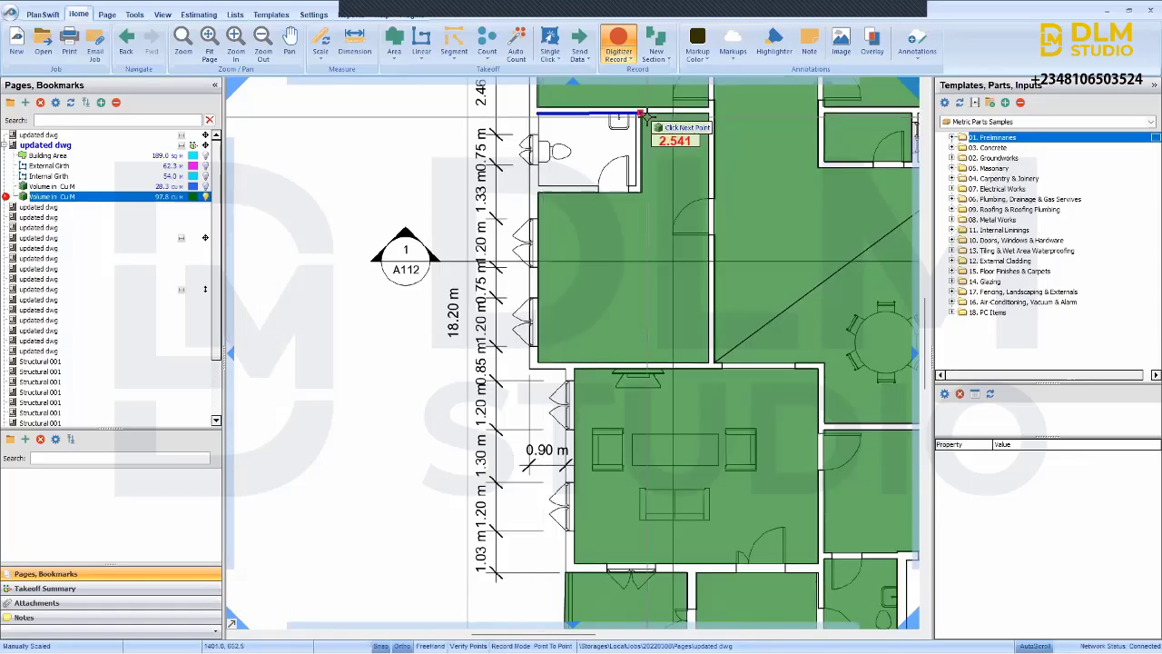
{"action": "scroll", "coordinate": [635, 115], "scroll_direction": "up", "scroll_amount": 3}
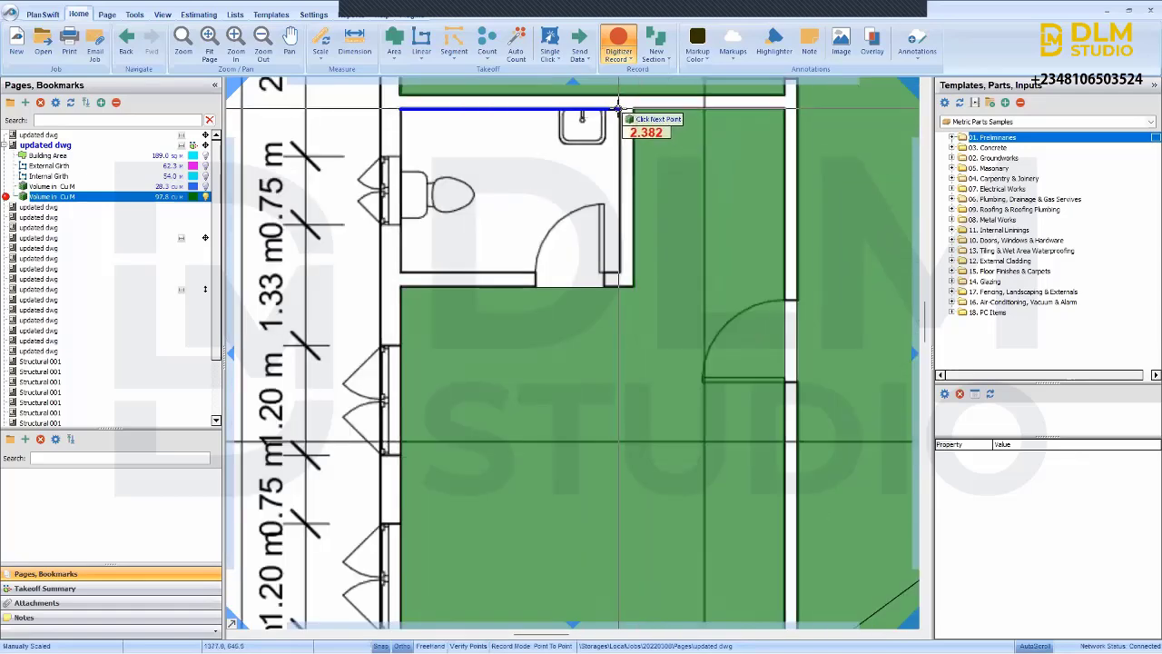
{"action": "left_click", "coordinate": [619, 109]}
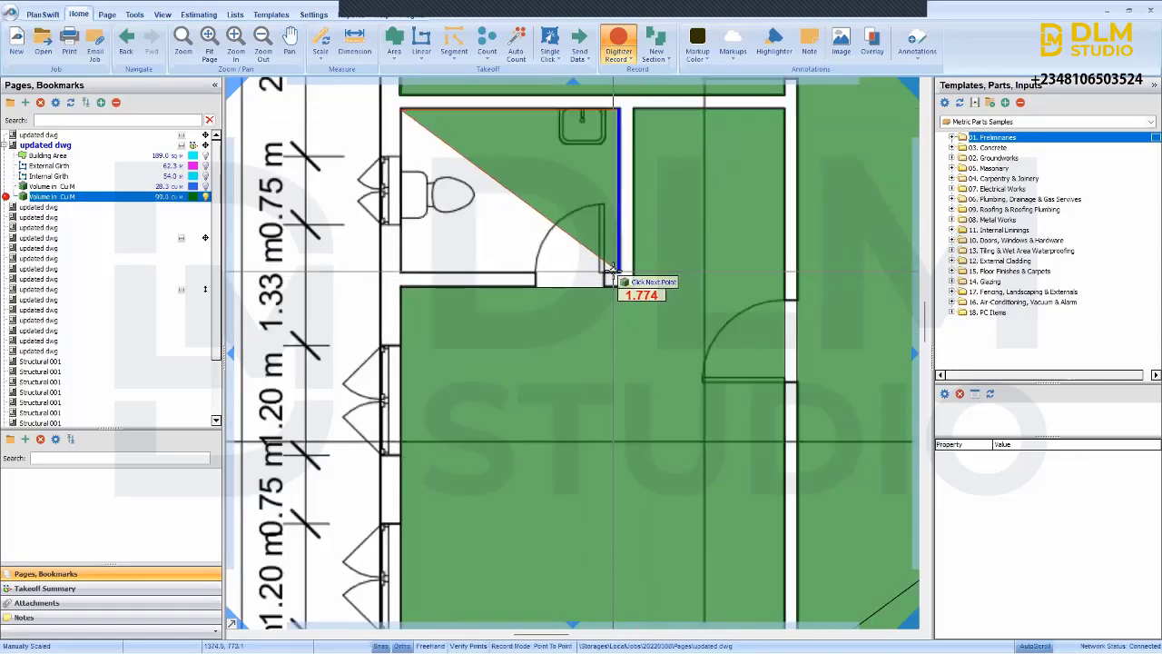
{"action": "left_click", "coordinate": [589, 271]}
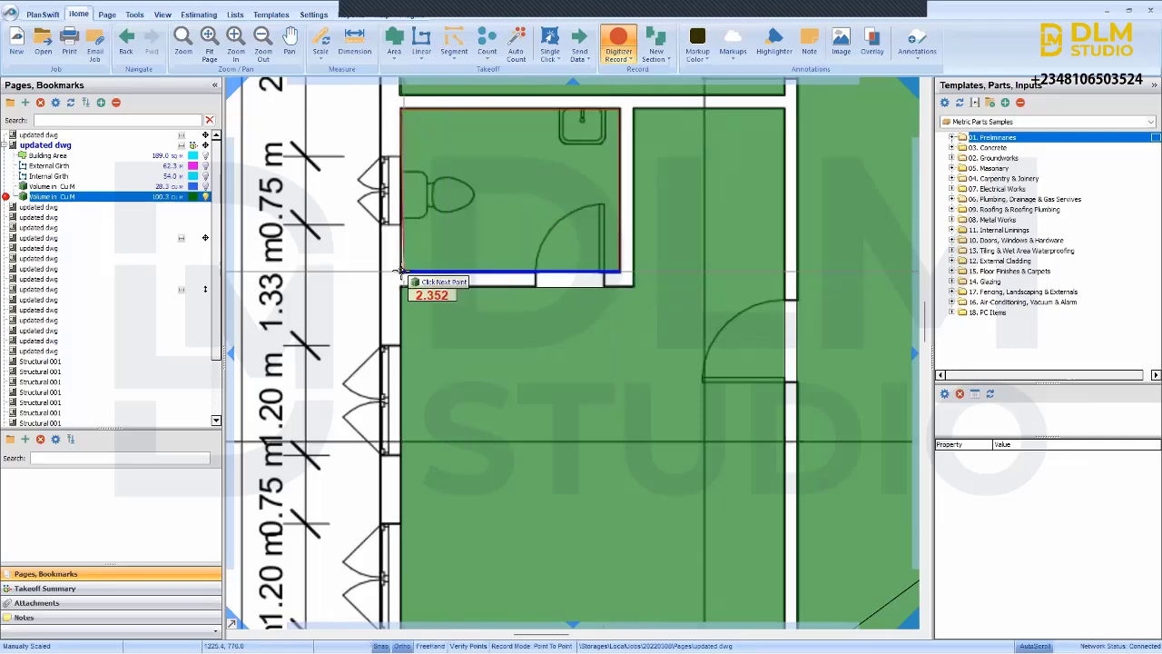
{"action": "double_click", "coordinate": [397, 271]}
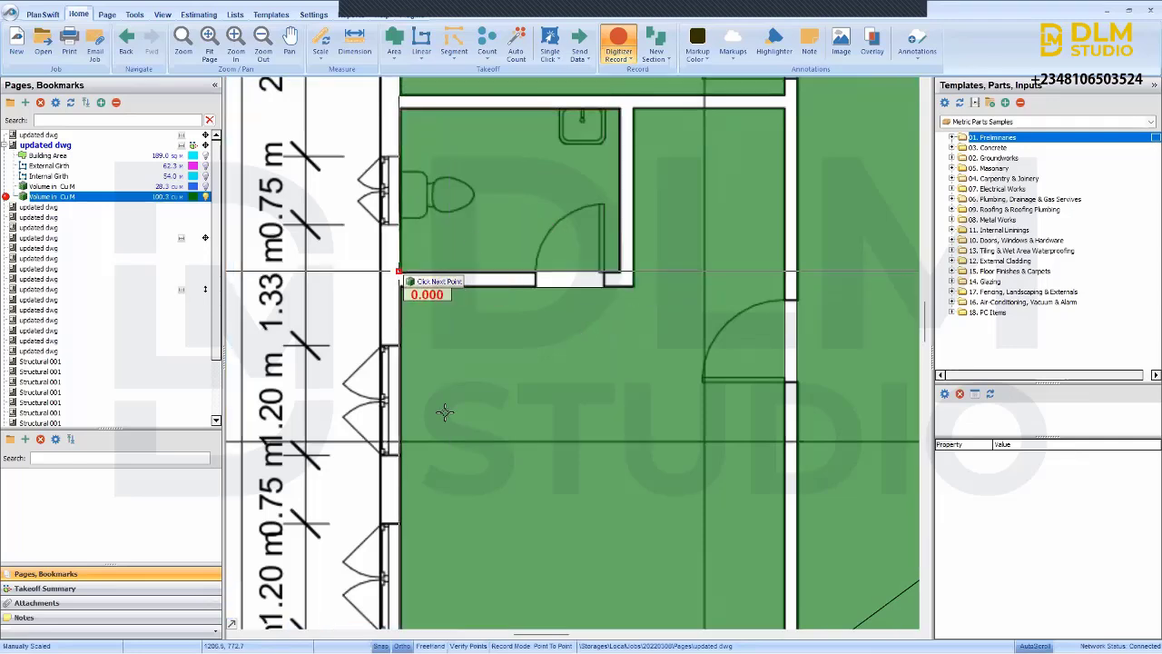
{"action": "scroll", "coordinate": [499, 447], "scroll_direction": "down", "scroll_amount": 5}
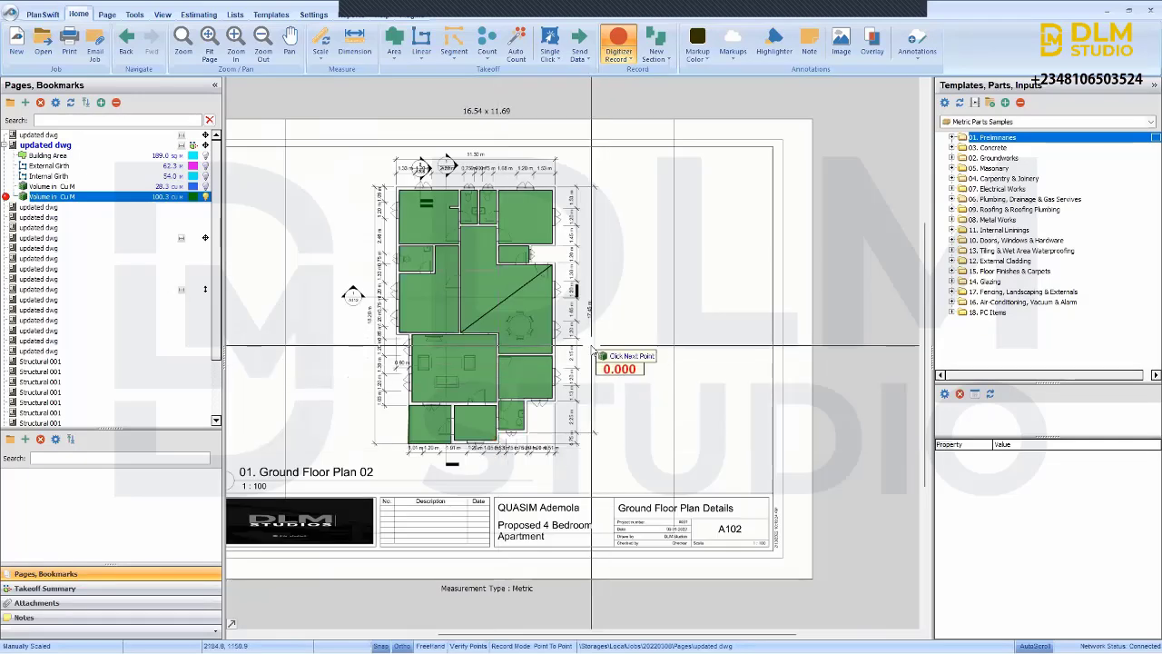
{"action": "key", "text": "Escape"}
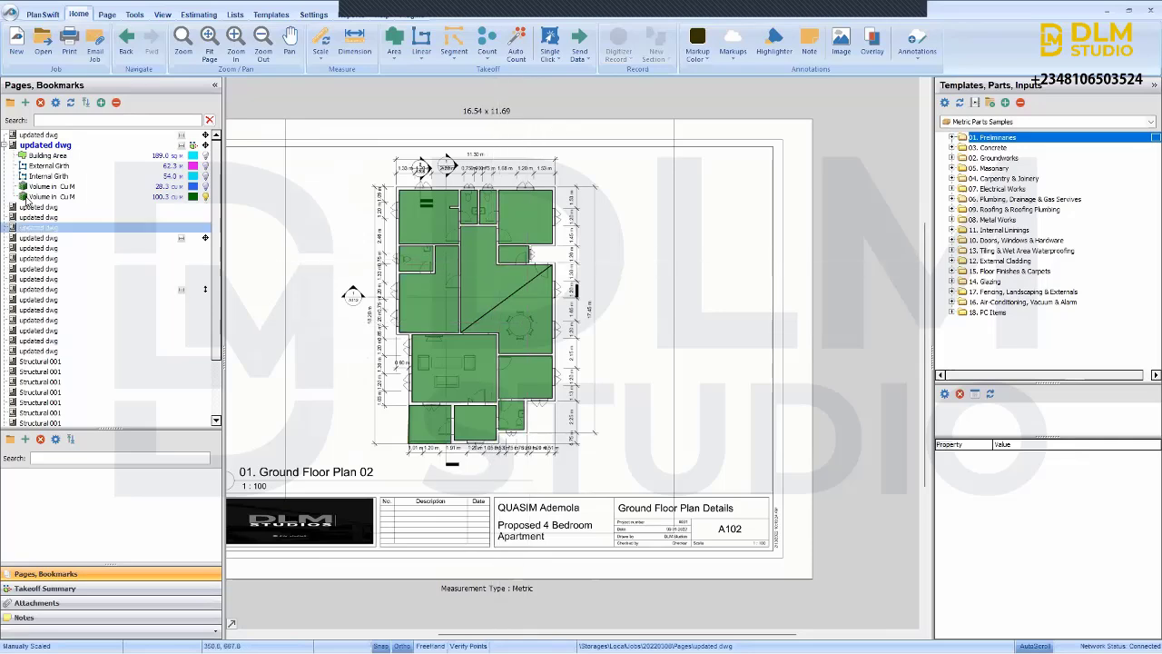
- Set the laterite filling takeoff's depth to 500 mm
{"action": "left_click", "coordinate": [177, 196]}
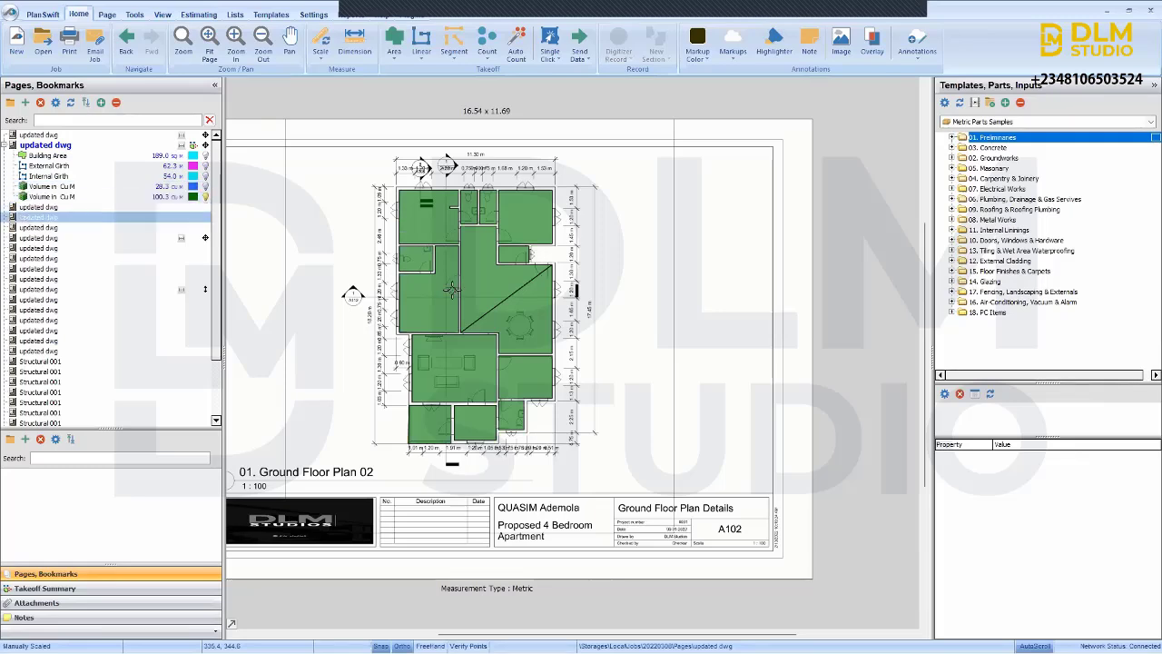
{"action": "mouse_move", "coordinate": [455, 288]}
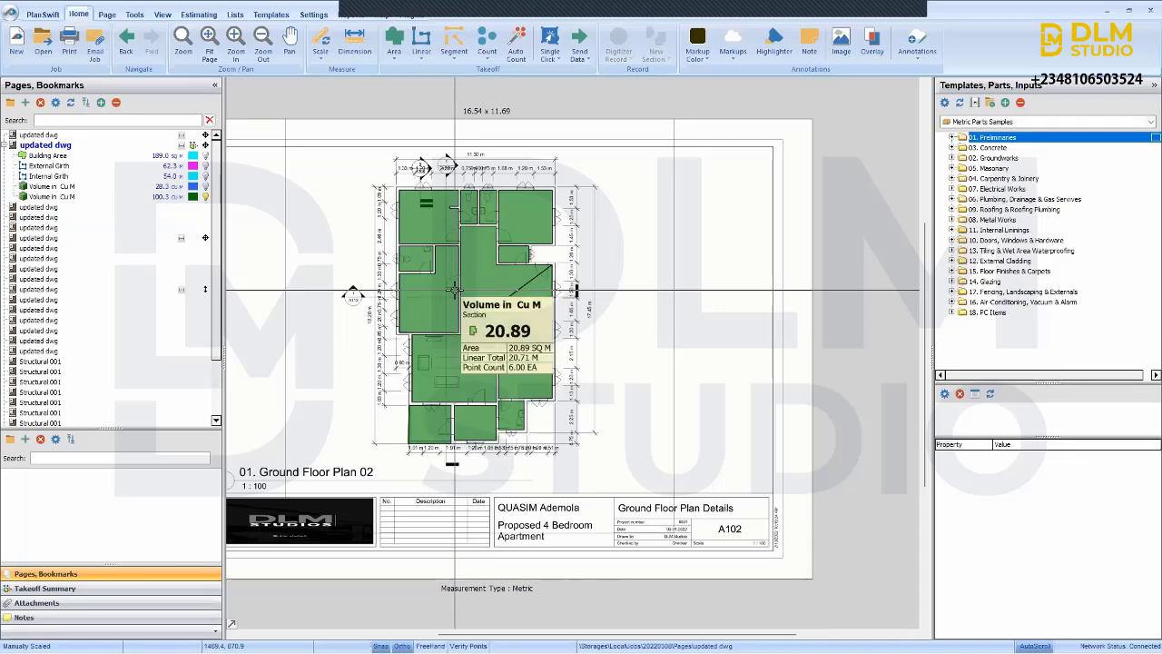
{"action": "left_click", "coordinate": [60, 196]}
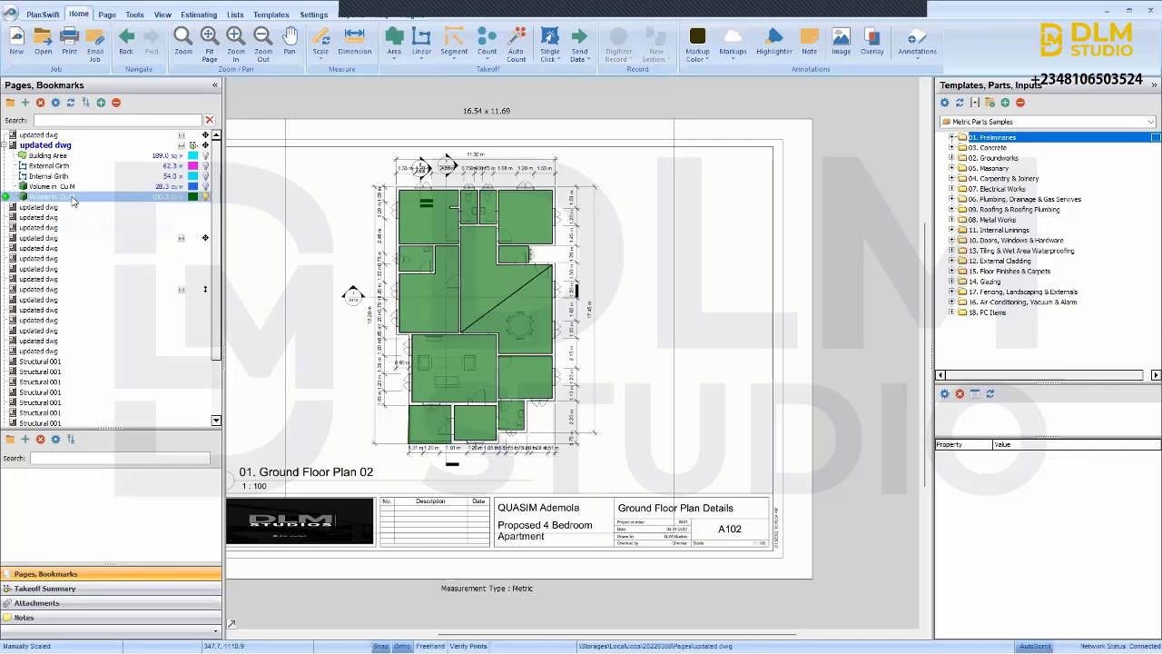
{"action": "left_click", "coordinate": [72, 200]}
{"action": "double_click", "coordinate": [73, 201]}
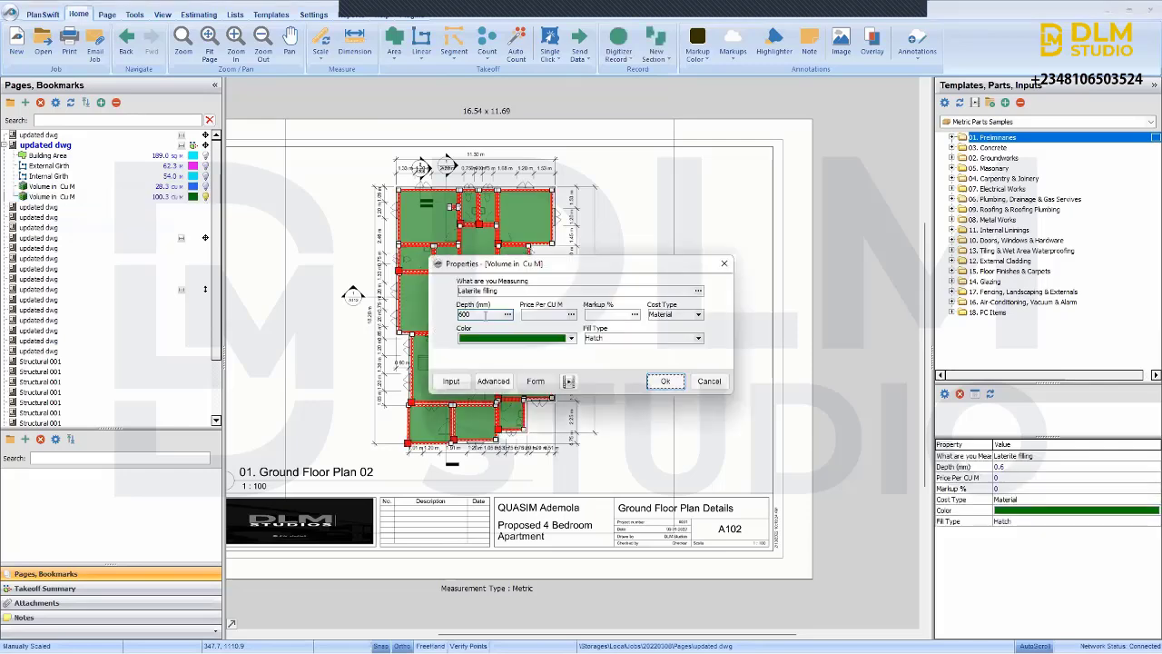
{"action": "type", "text": "500"}
{"action": "left_click", "coordinate": [667, 383]}
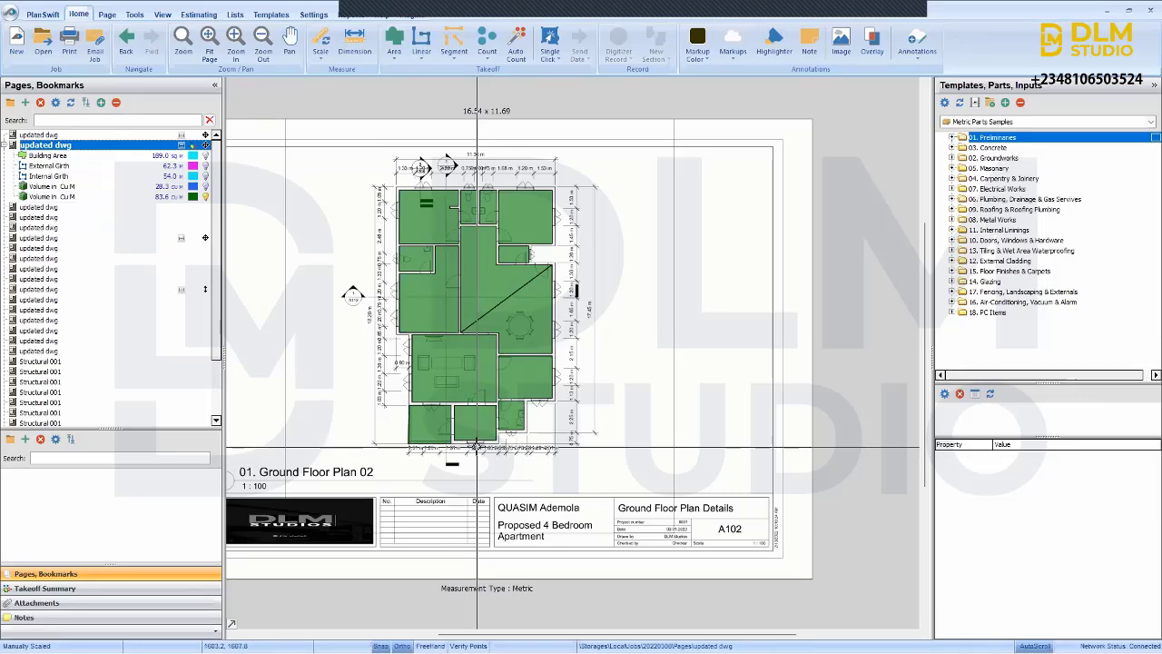
- Hide the laterite filling and set up a Metric Wall Area takeoff named Block work with a wall height of 3.00
{"action": "left_click", "coordinate": [205, 196]}
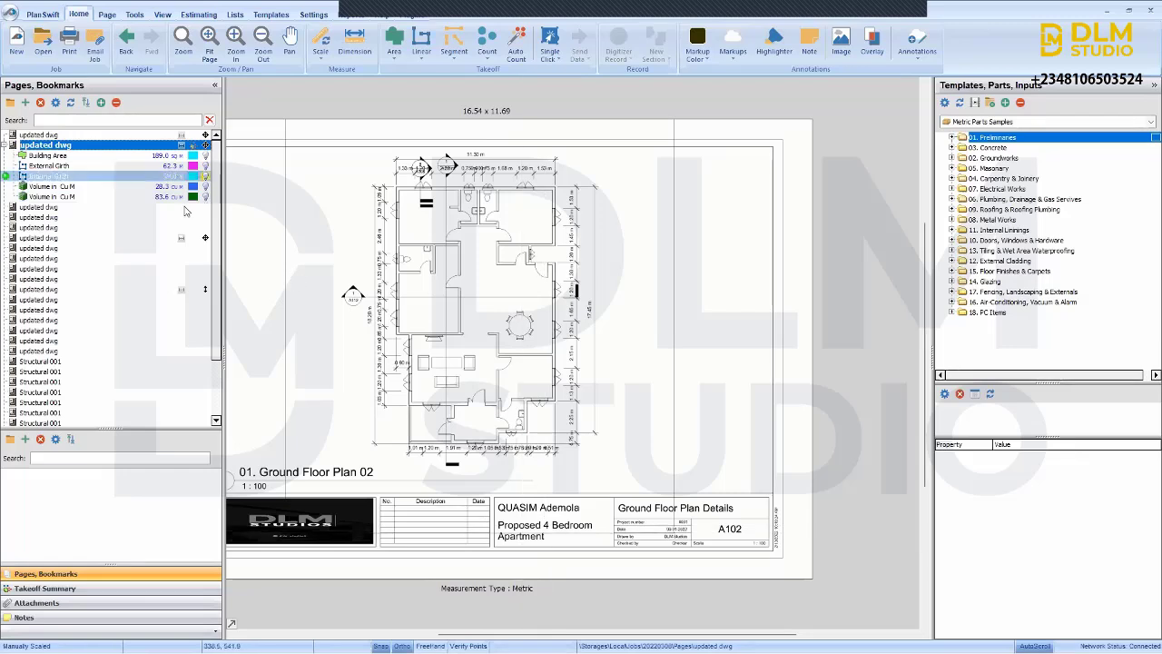
{"action": "left_click", "coordinate": [397, 55]}
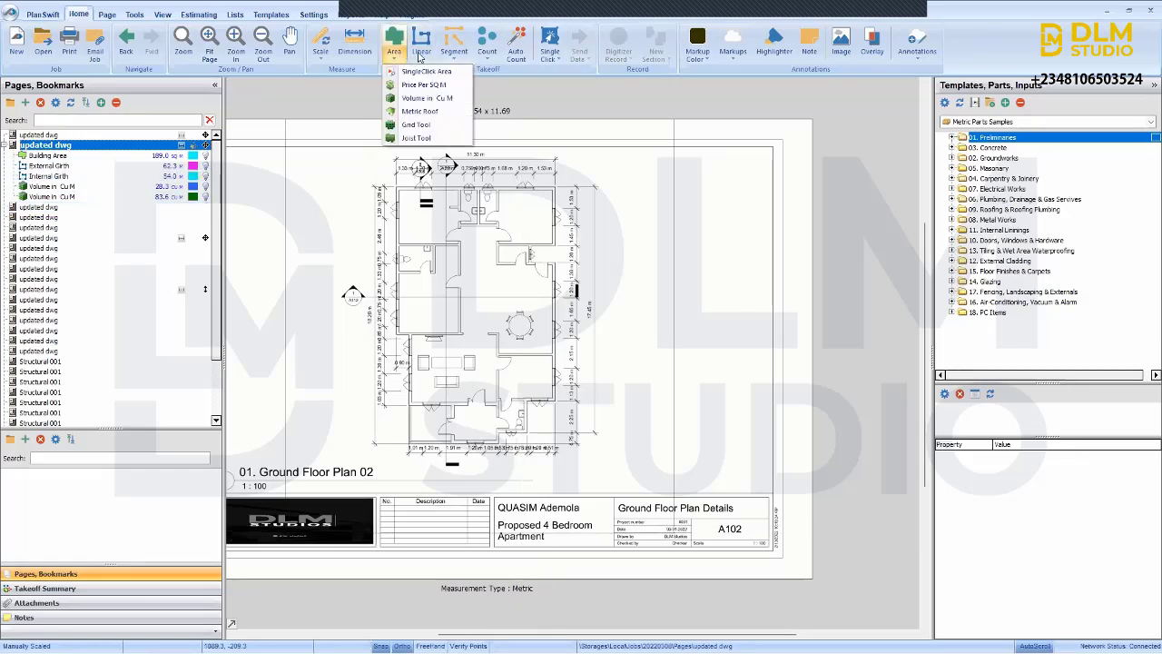
{"action": "left_click", "coordinate": [420, 56]}
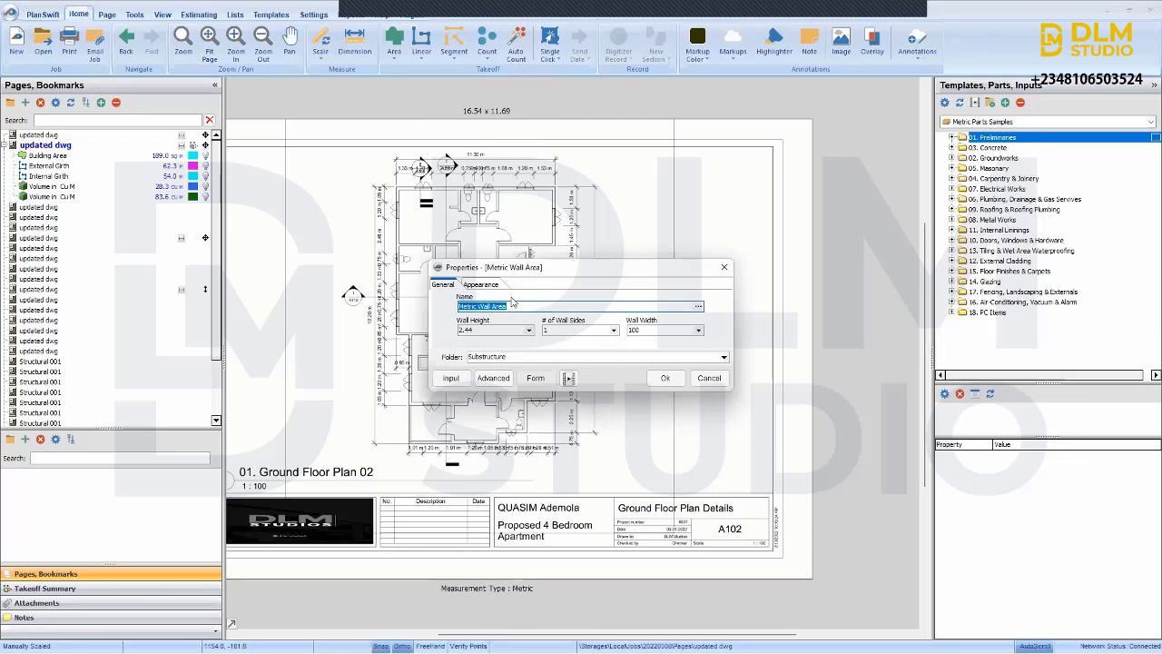
{"action": "type", "text": "Block work"}
{"action": "key", "text": "Tab"}
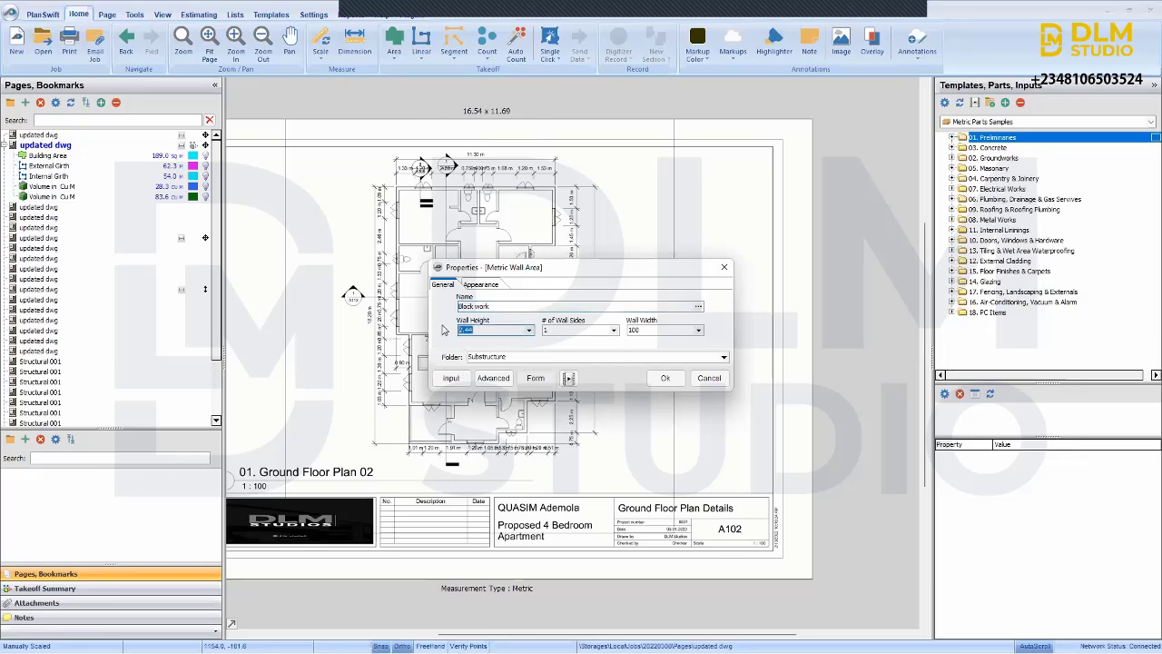
{"action": "type", "text": "3.00"}
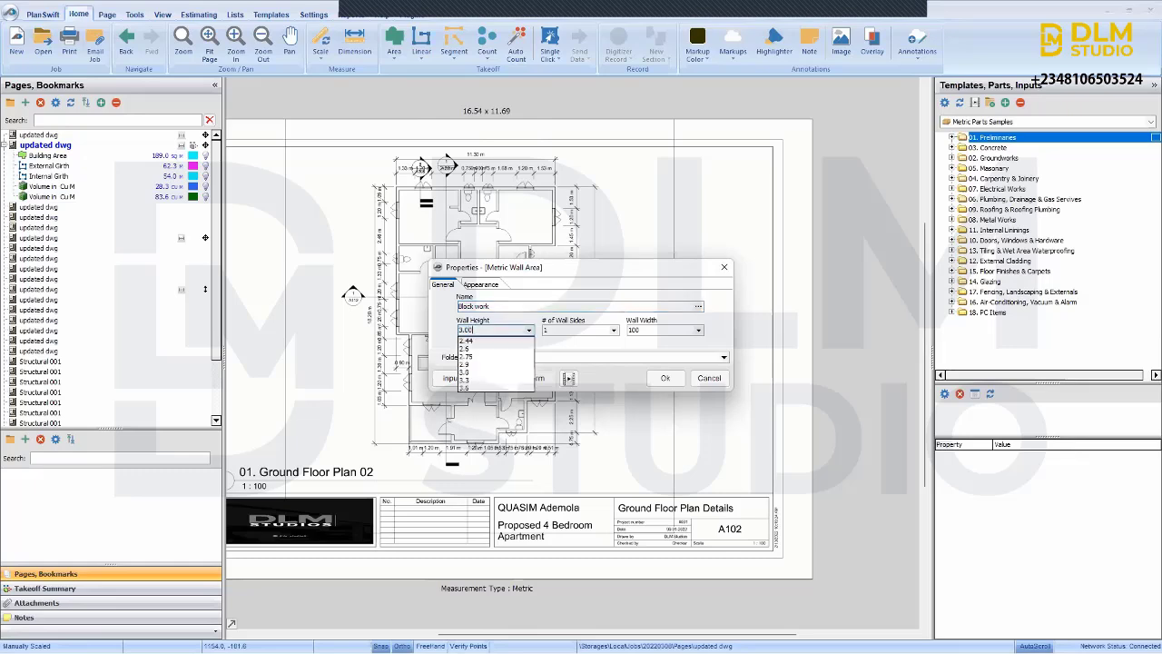
{"action": "left_click", "coordinate": [445, 333]}
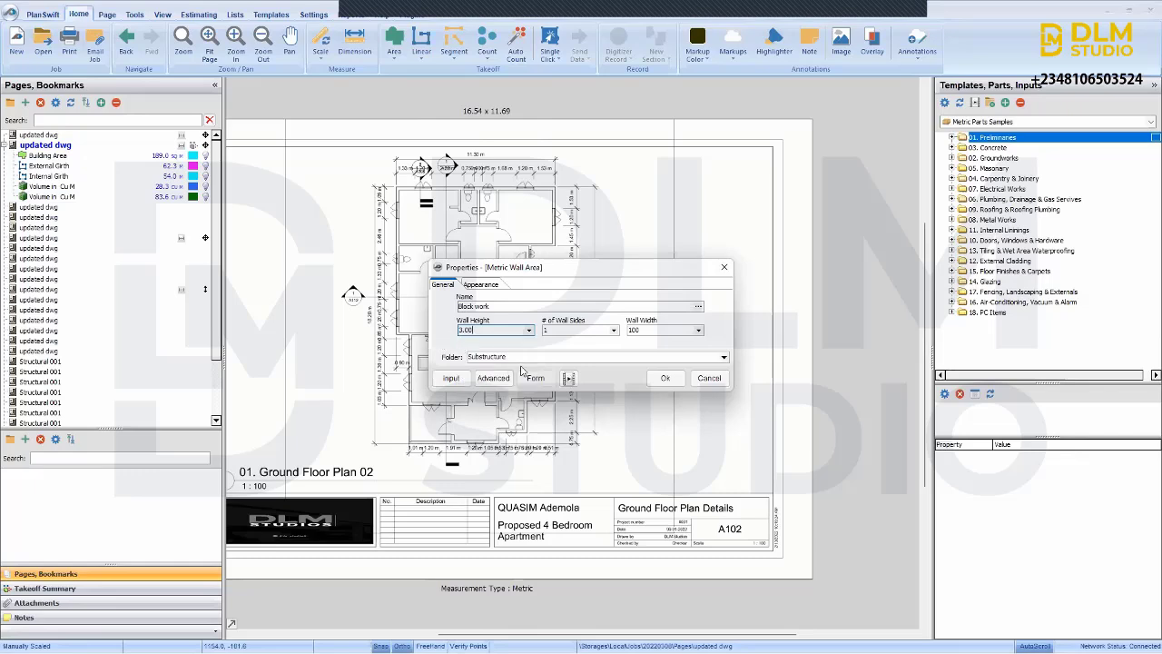
- Assign the wall takeoff to a Superstructure folder and set its wall width to 225
{"action": "left_click_drag", "start_coordinate": [521, 357], "coordinate": [449, 364]}
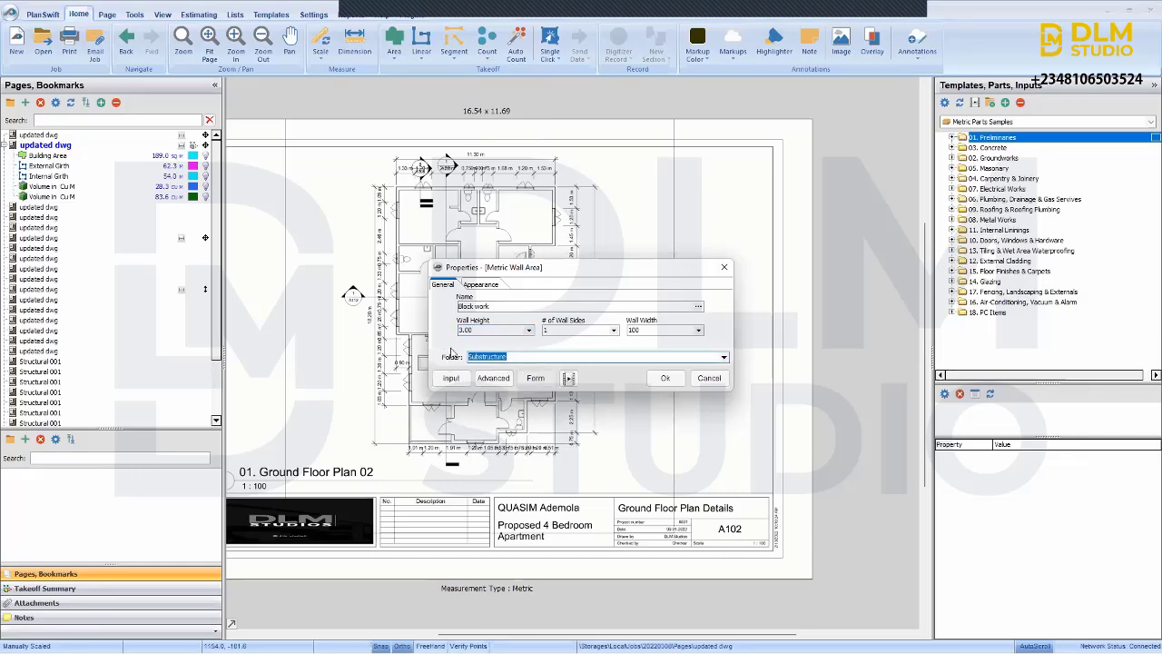
{"action": "type", "text": "Super"}
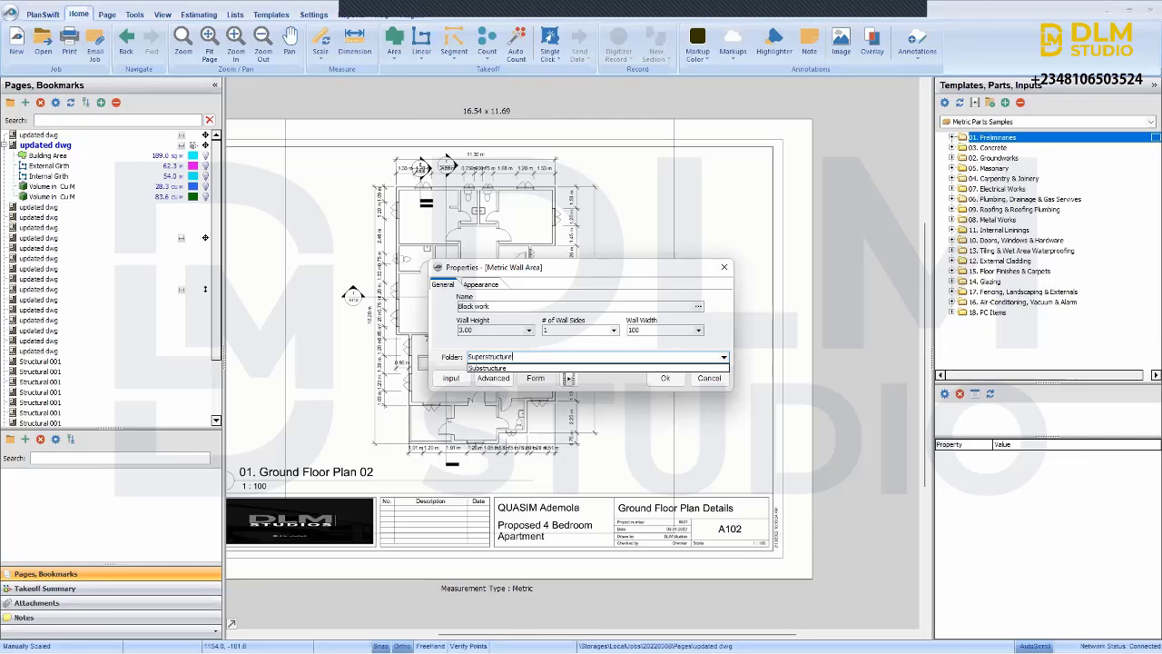
{"action": "left_click", "coordinate": [486, 347]}
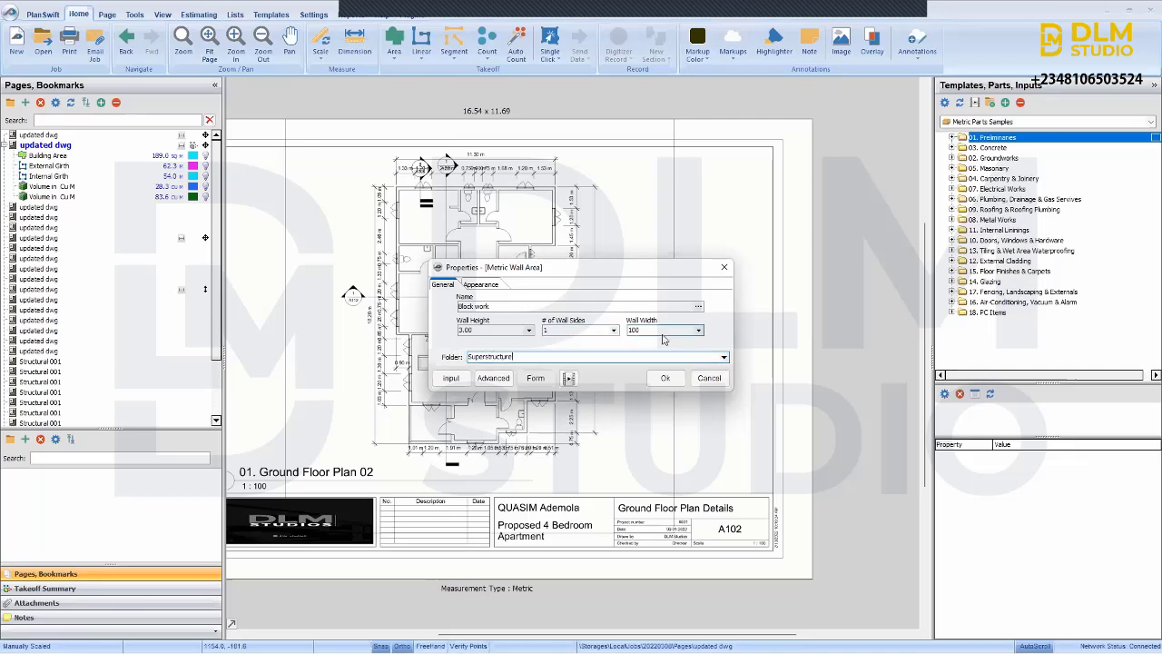
{"action": "left_click", "coordinate": [626, 328]}
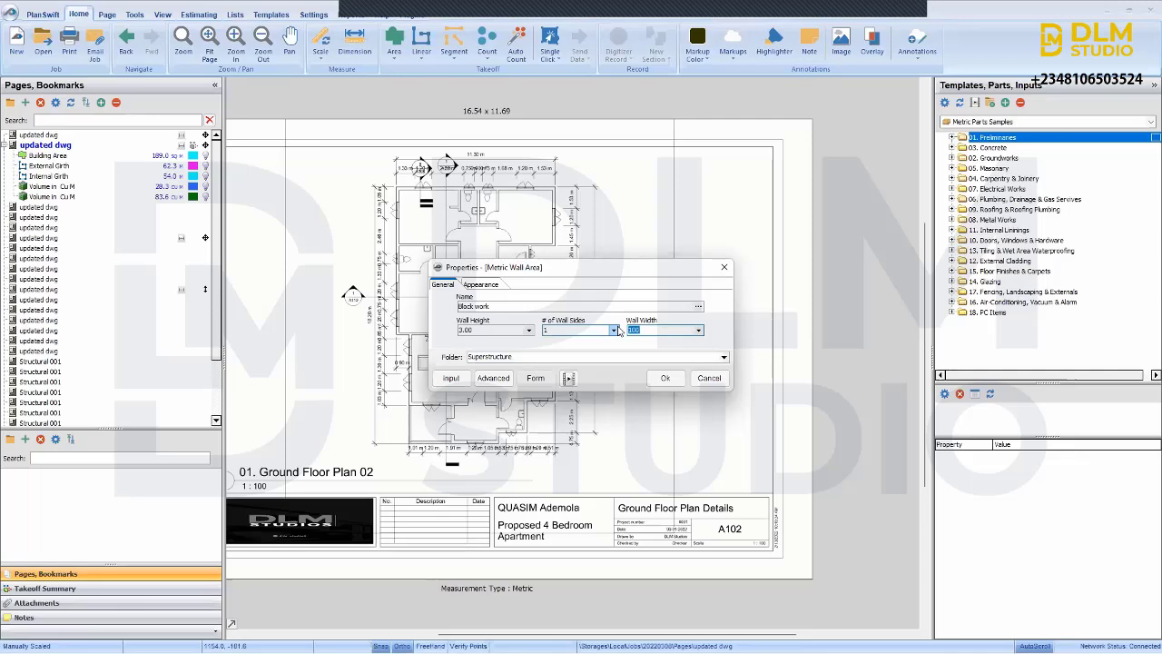
{"action": "type", "text": "2"}
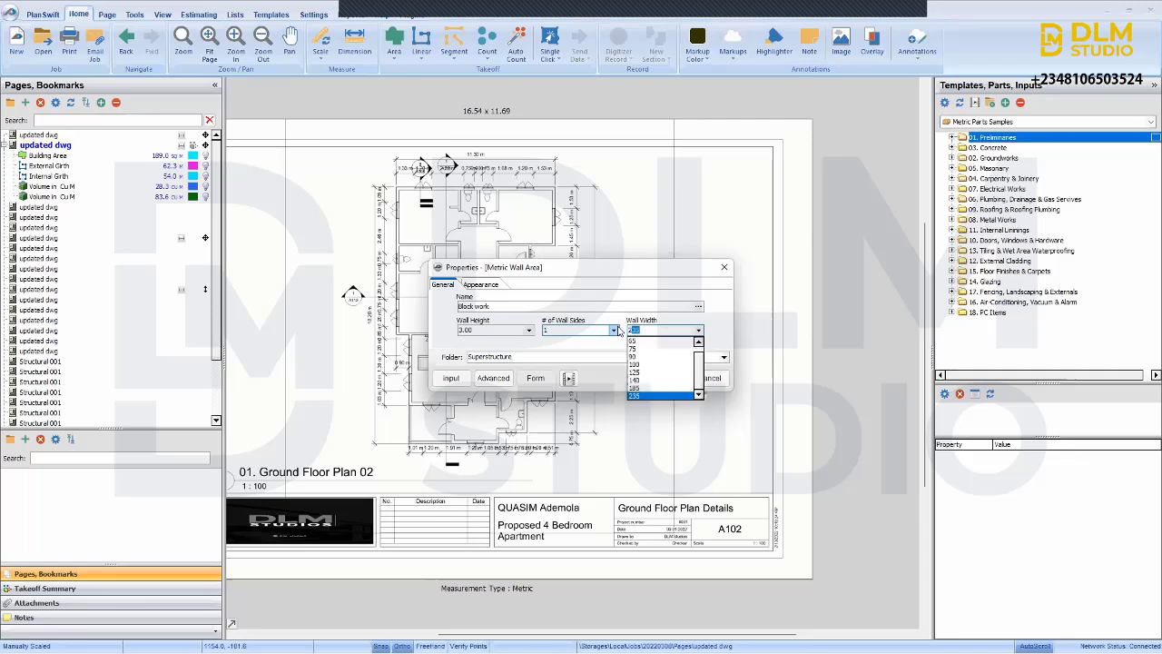
{"action": "type", "text": "2"}
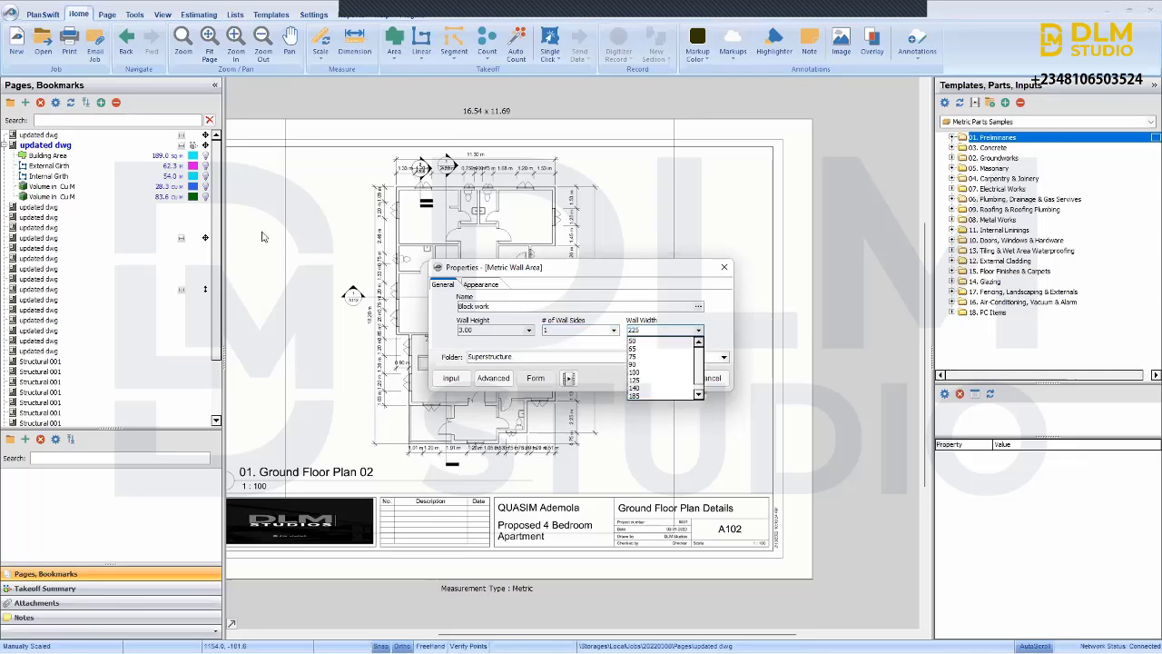
- Rename the wall takeoff Block work (External) and begin recording it, keeping its default appearance
{"action": "left_click", "coordinate": [491, 304]}
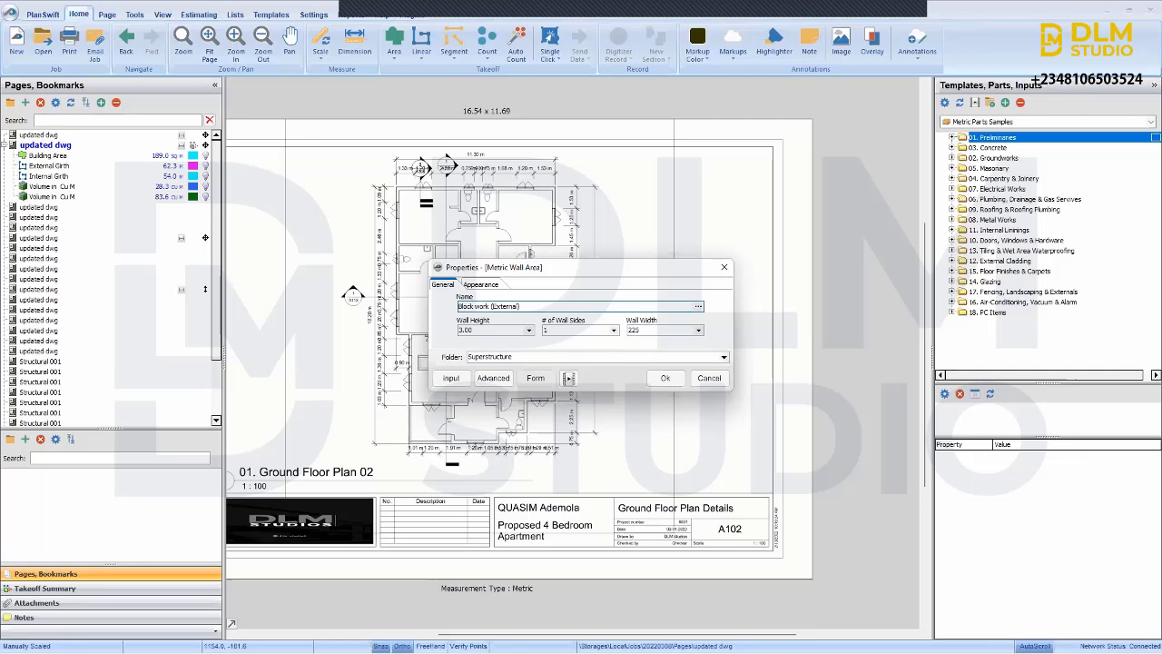
{"action": "left_click", "coordinate": [478, 284]}
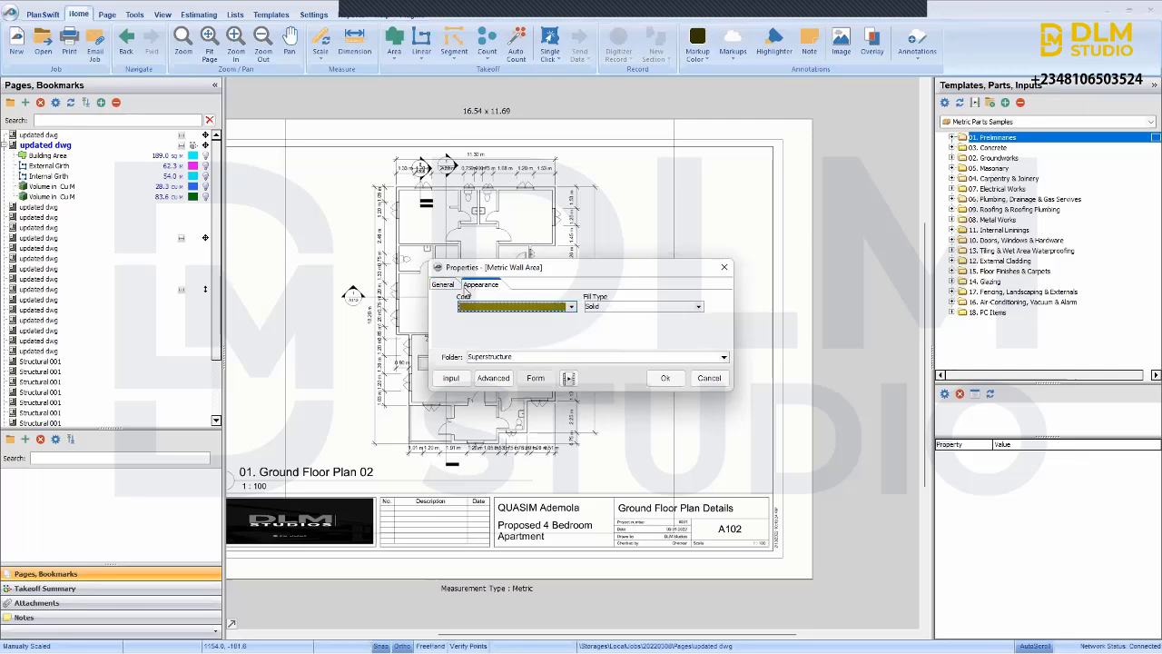
{"action": "left_click", "coordinate": [448, 282]}
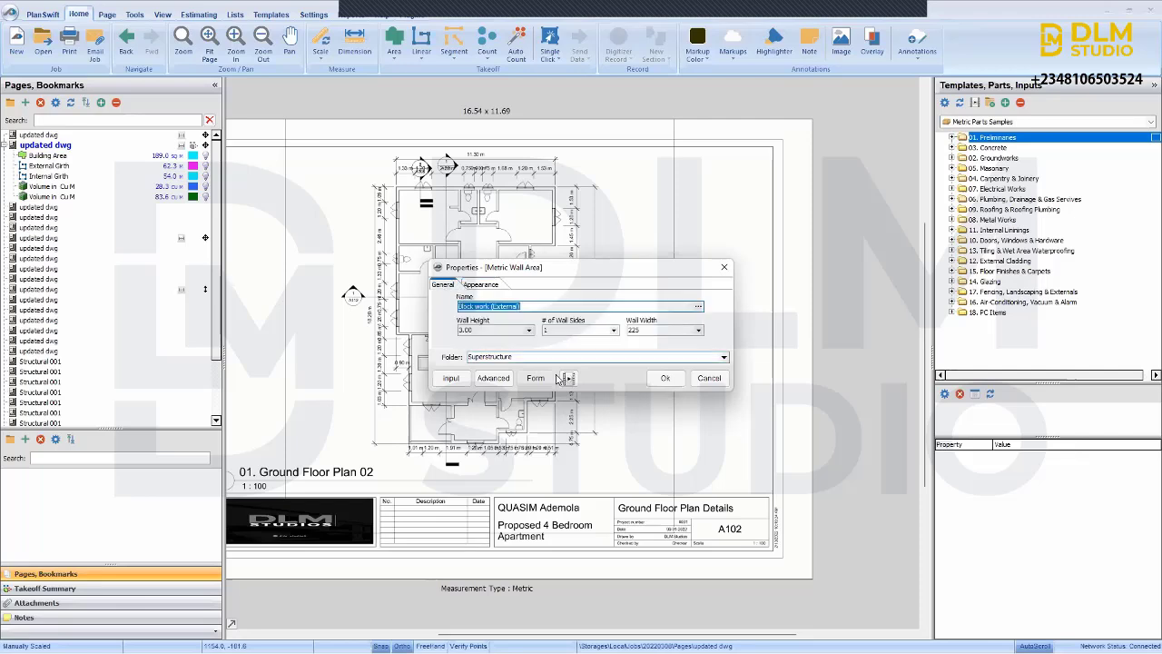
{"action": "left_click", "coordinate": [665, 381]}
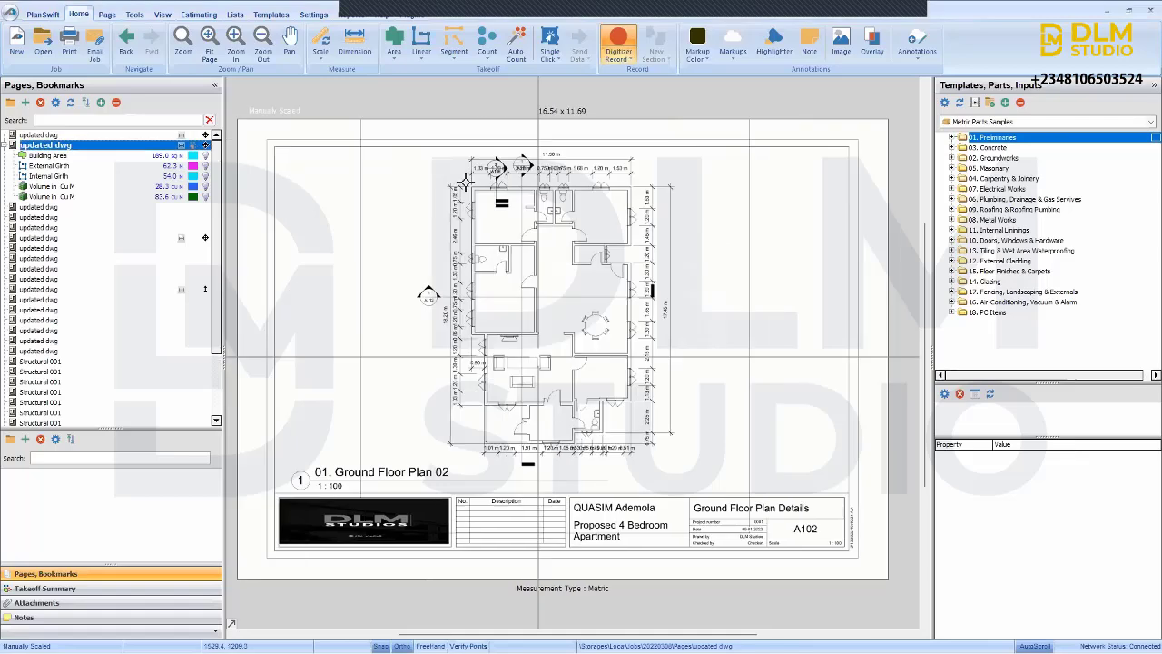
- Trace the external block work along the building's top wall, about 11.3 m, and down the right outer wall to the first recess
{"action": "scroll", "coordinate": [467, 182], "scroll_direction": "up", "scroll_amount": 3}
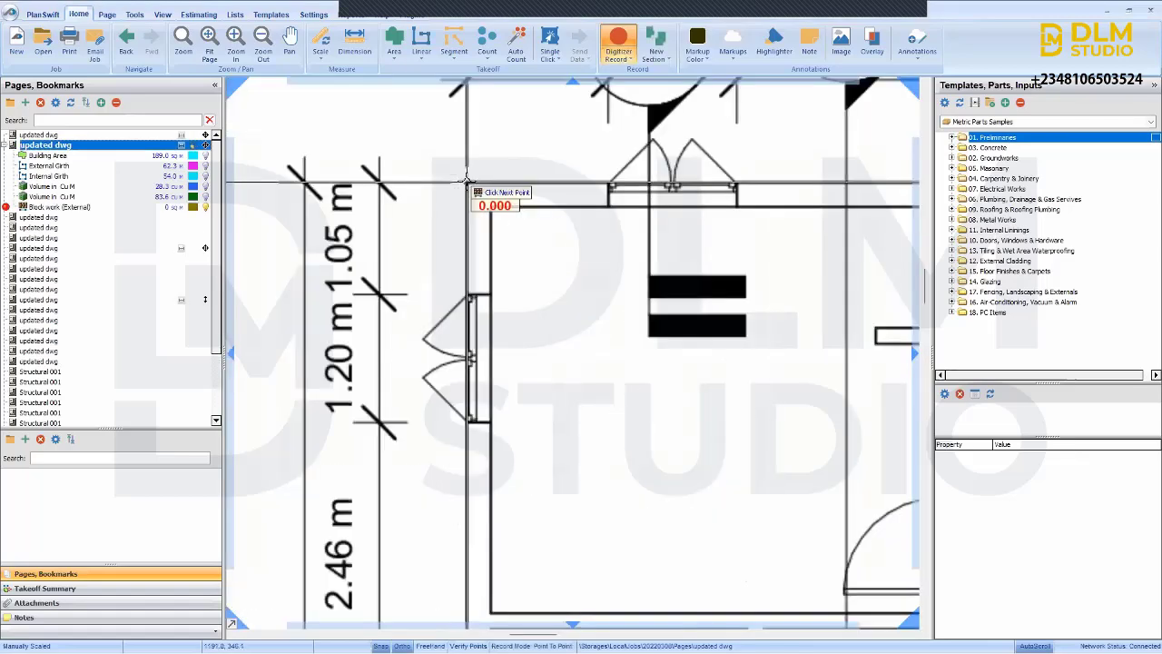
{"action": "scroll", "coordinate": [545, 208], "scroll_direction": "down", "scroll_amount": 3}
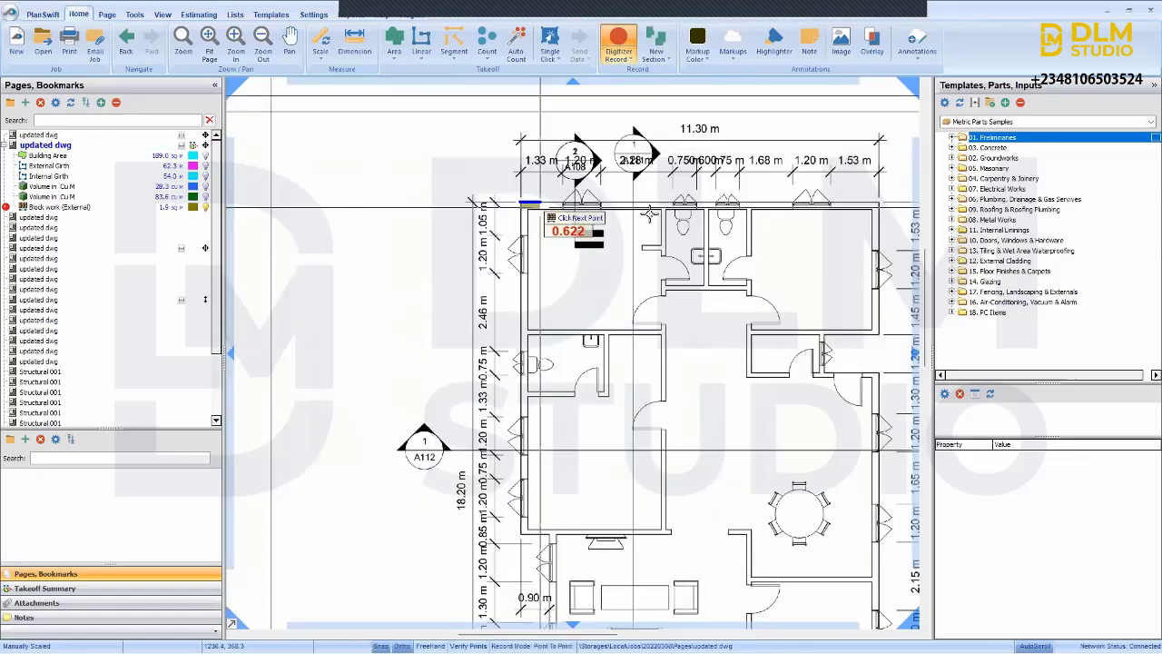
{"action": "scroll", "coordinate": [663, 209], "scroll_direction": "up", "scroll_amount": 3}
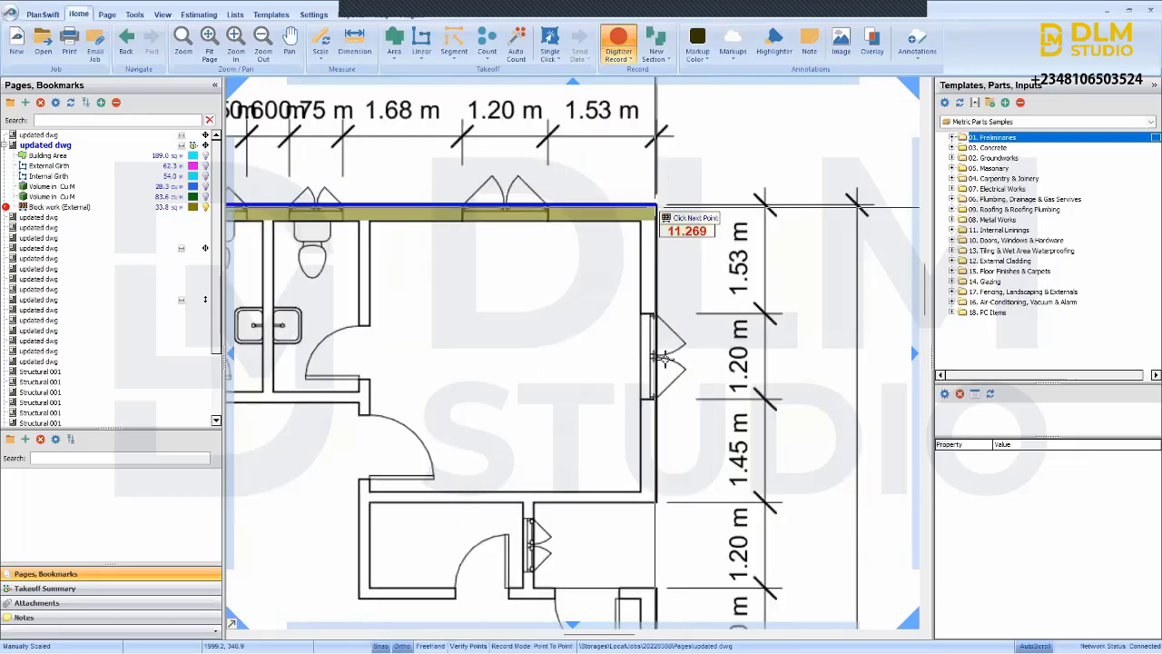
{"action": "left_click", "coordinate": [658, 208]}
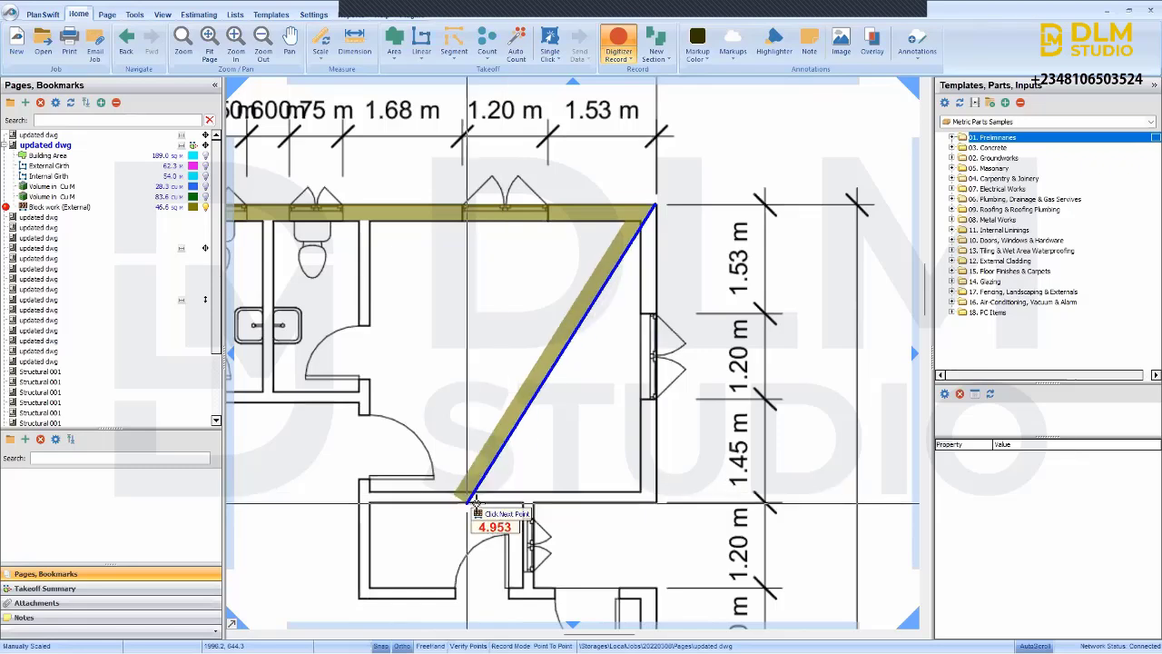
{"action": "left_click", "coordinate": [654, 502]}
{"action": "mouse_move", "coordinate": [648, 519]}
{"action": "left_mouse_down"}
{"action": "mouse_move", "coordinate": [609, 337]}
{"action": "mouse_move", "coordinate": [636, 473]}
{"action": "left_mouse_up"}
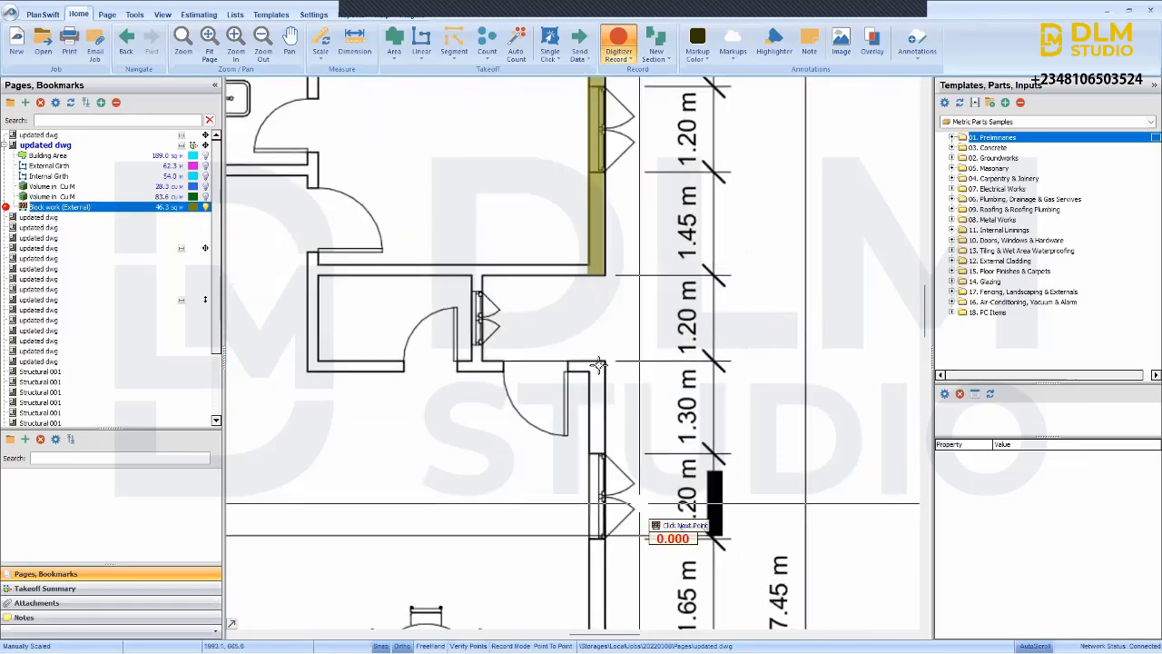
- Trace the external block work down the right outer wall below the recess, about 9.8 m to its lower corner
{"action": "left_click", "coordinate": [605, 361]}
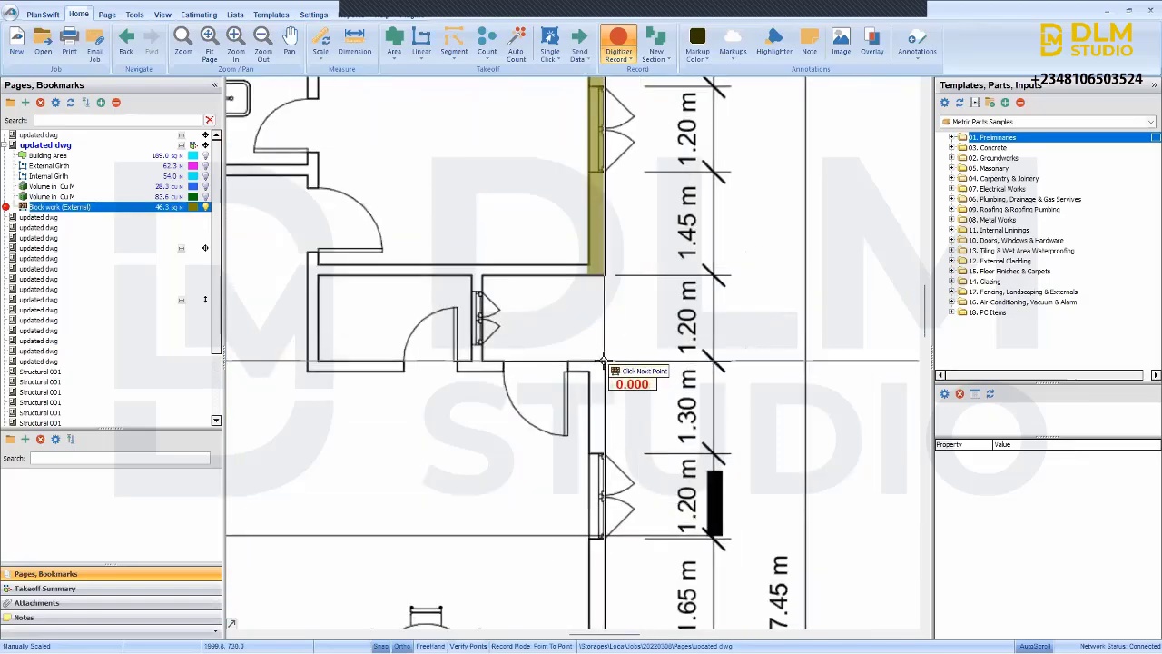
{"action": "scroll", "coordinate": [618, 491], "scroll_direction": "down", "scroll_amount": 2}
{"action": "scroll", "coordinate": [617, 509], "scroll_direction": "down", "scroll_amount": 2}
{"action": "scroll", "coordinate": [619, 508], "scroll_direction": "up", "scroll_amount": 2}
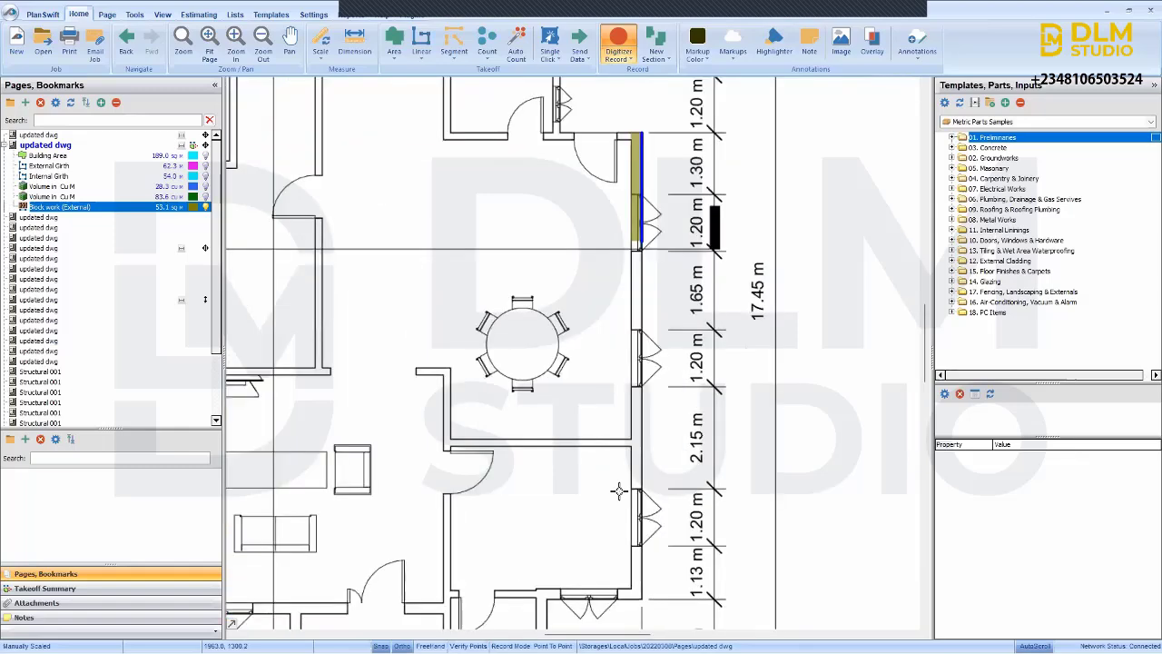
{"action": "scroll", "coordinate": [625, 533], "scroll_direction": "down", "scroll_amount": 2}
{"action": "scroll", "coordinate": [629, 553], "scroll_direction": "up", "scroll_amount": 2}
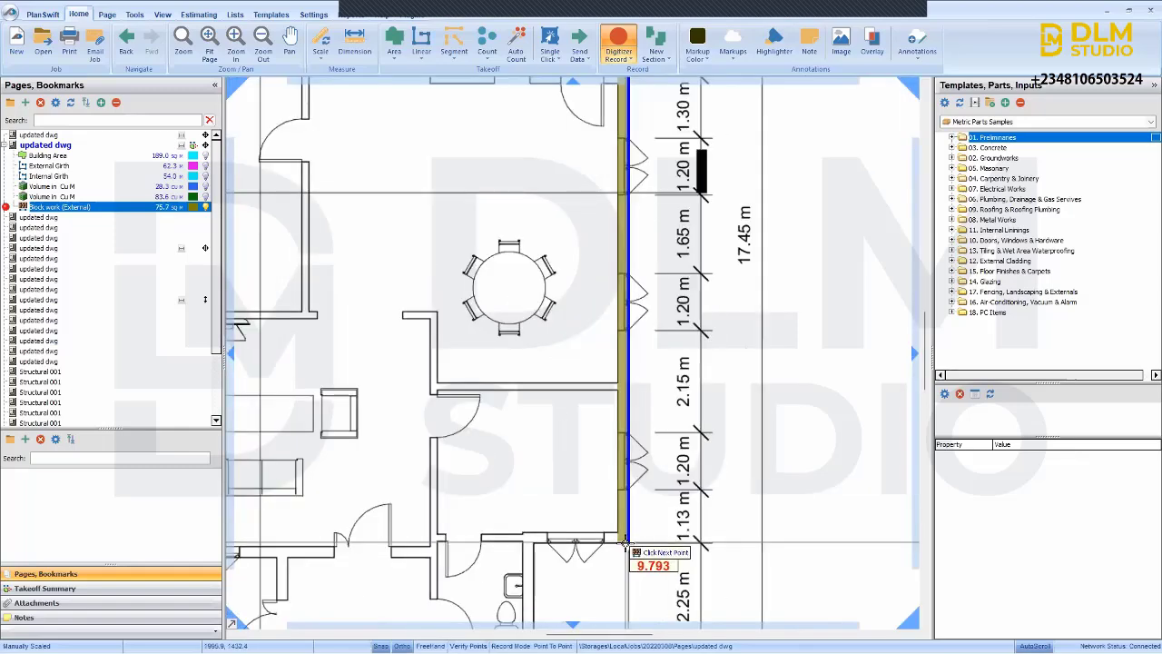
{"action": "scroll", "coordinate": [624, 545], "scroll_direction": "up", "scroll_amount": 2}
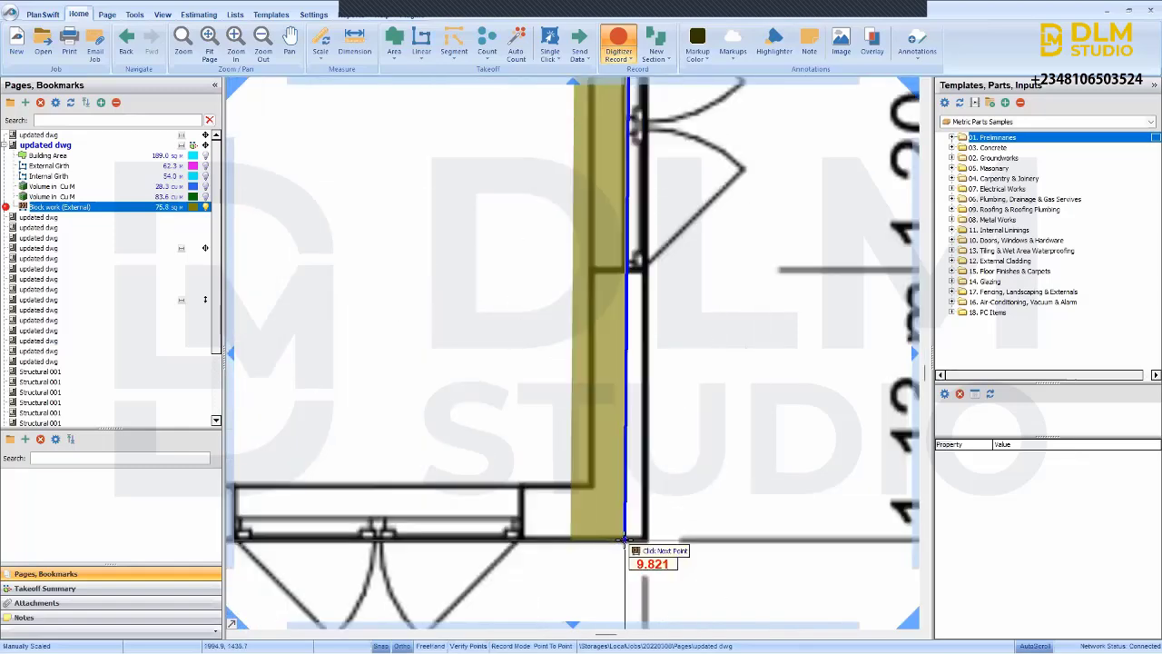
{"action": "scroll", "coordinate": [625, 537], "scroll_direction": "down", "scroll_amount": 2}
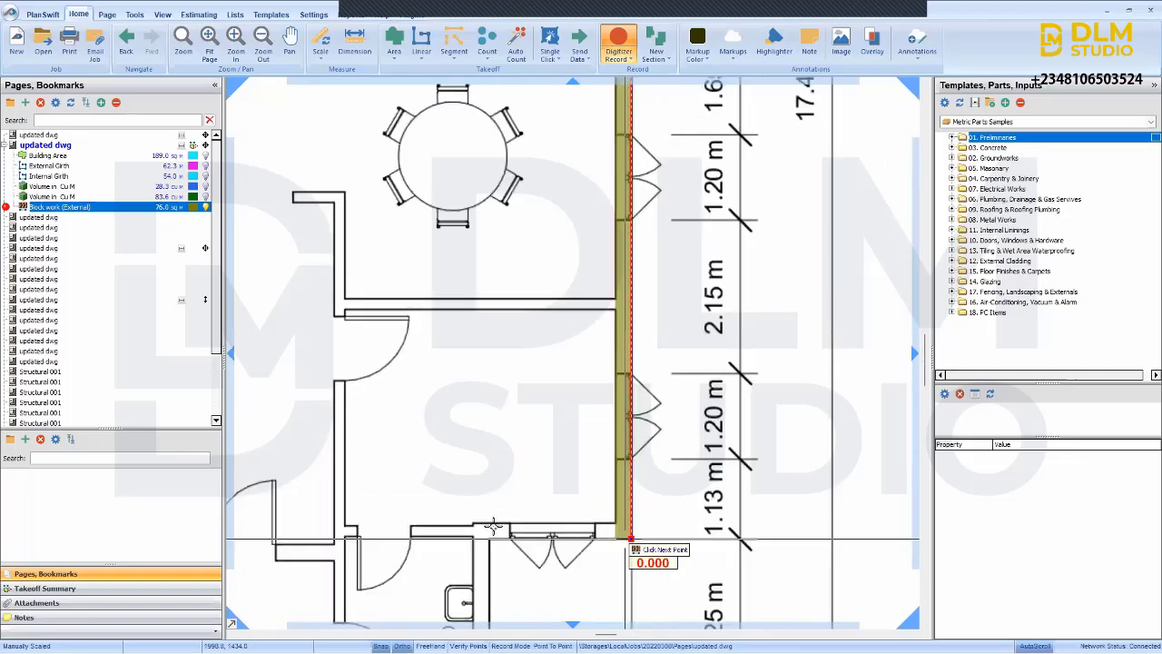
{"action": "left_click", "coordinate": [626, 537]}
- Trace the stepped external walls around the lower-right toilet, about 2.0 m left, 2.2 m down and 2.0 m left
{"action": "scroll", "coordinate": [495, 538], "scroll_direction": "up", "scroll_amount": 2}
{"action": "left_click", "coordinate": [481, 536]}
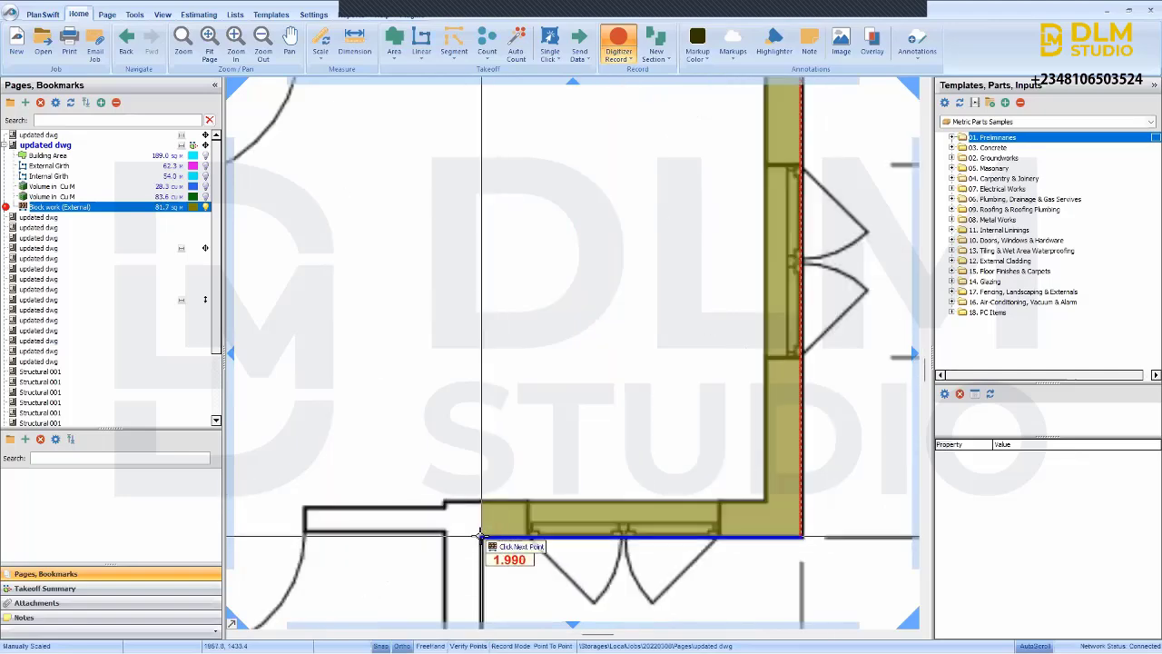
{"action": "scroll", "coordinate": [509, 536], "scroll_direction": "down", "scroll_amount": 3}
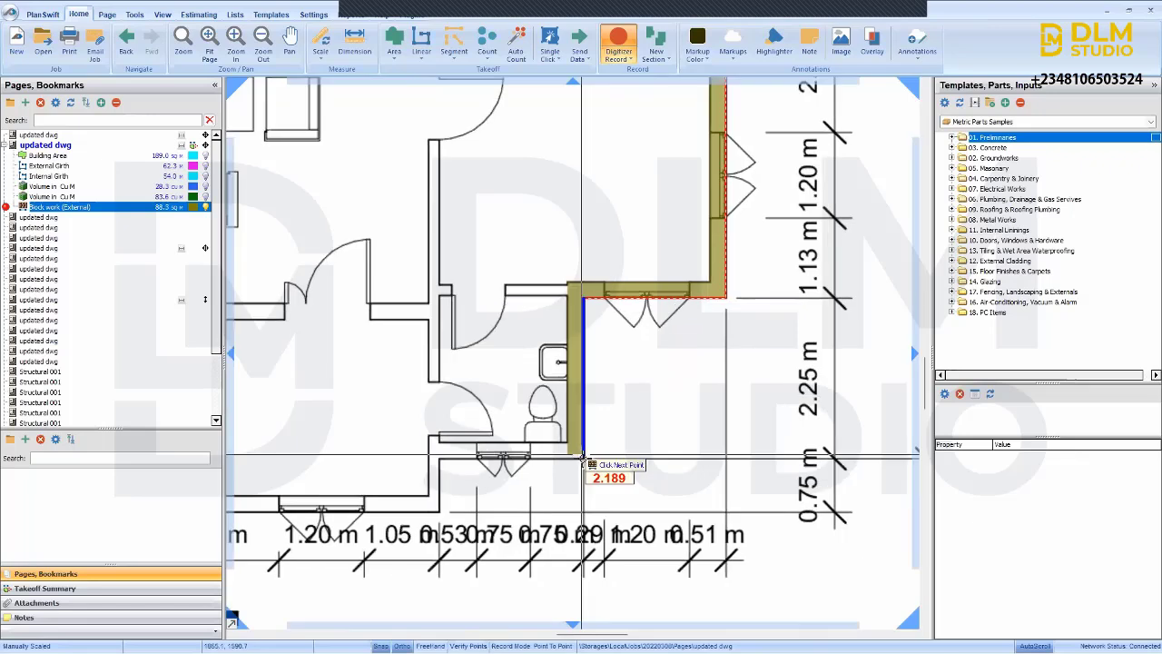
{"action": "left_click", "coordinate": [581, 457]}
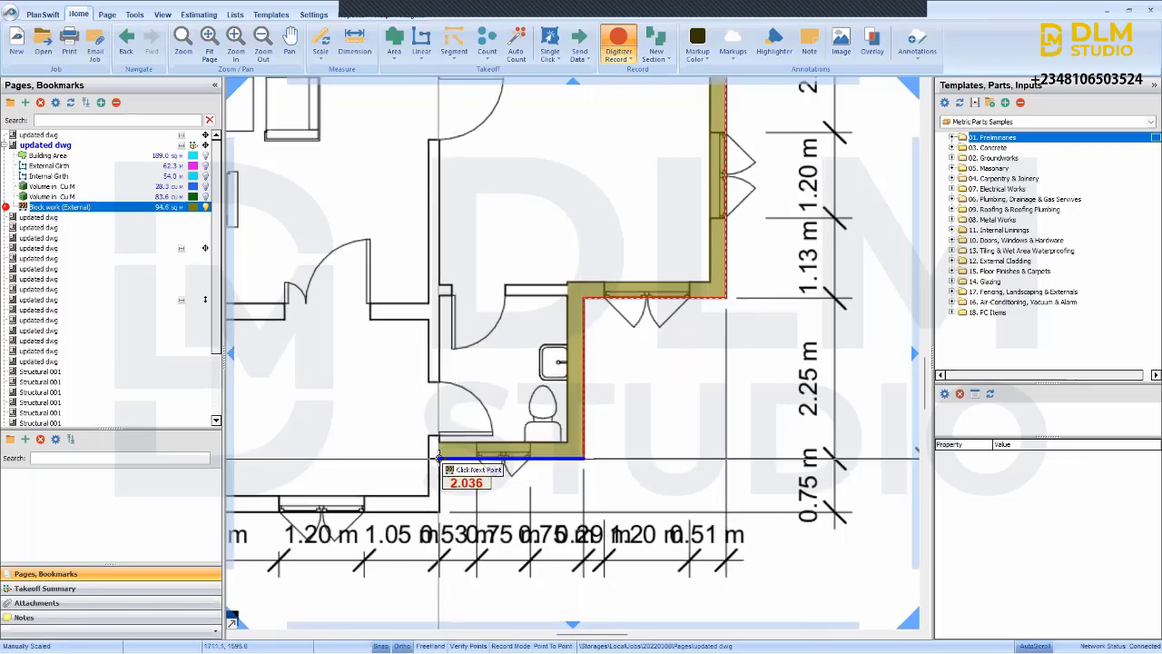
{"action": "left_click", "coordinate": [438, 457]}
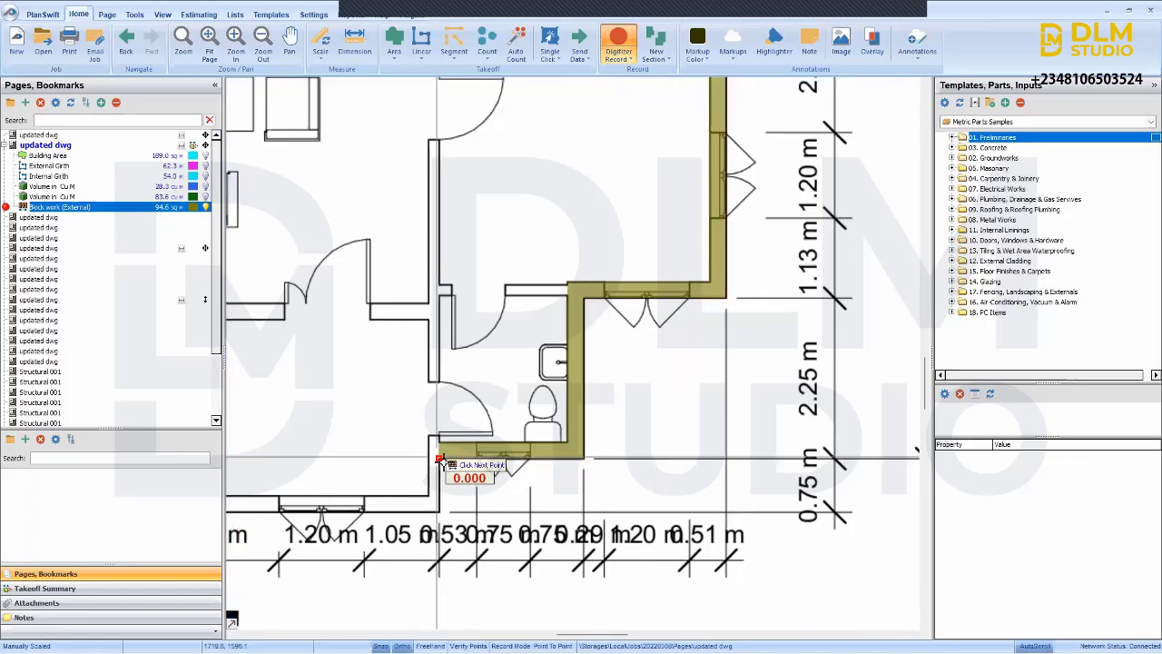
- Trace the front room's external walls: the 0.75 m return down, about 3.4 m left, and about 2.7 m up its left side
{"action": "left_click", "coordinate": [439, 510]}
{"action": "scroll", "coordinate": [352, 522], "scroll_direction": "down", "scroll_amount": 3}
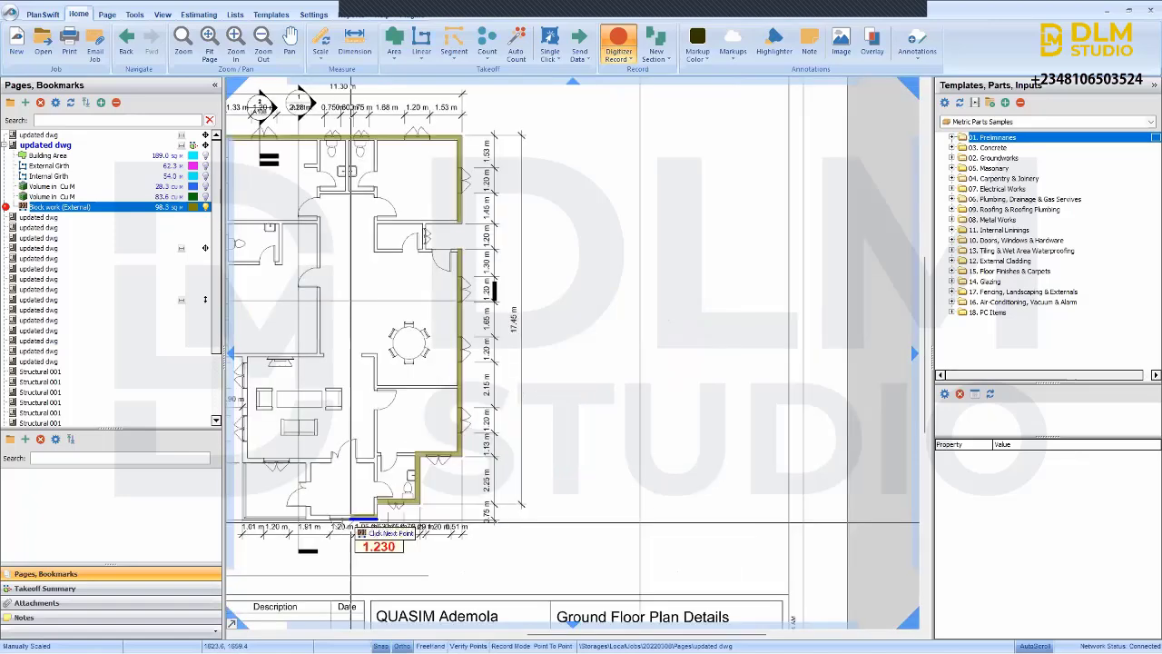
{"action": "scroll", "coordinate": [363, 523], "scroll_direction": "up", "scroll_amount": 4}
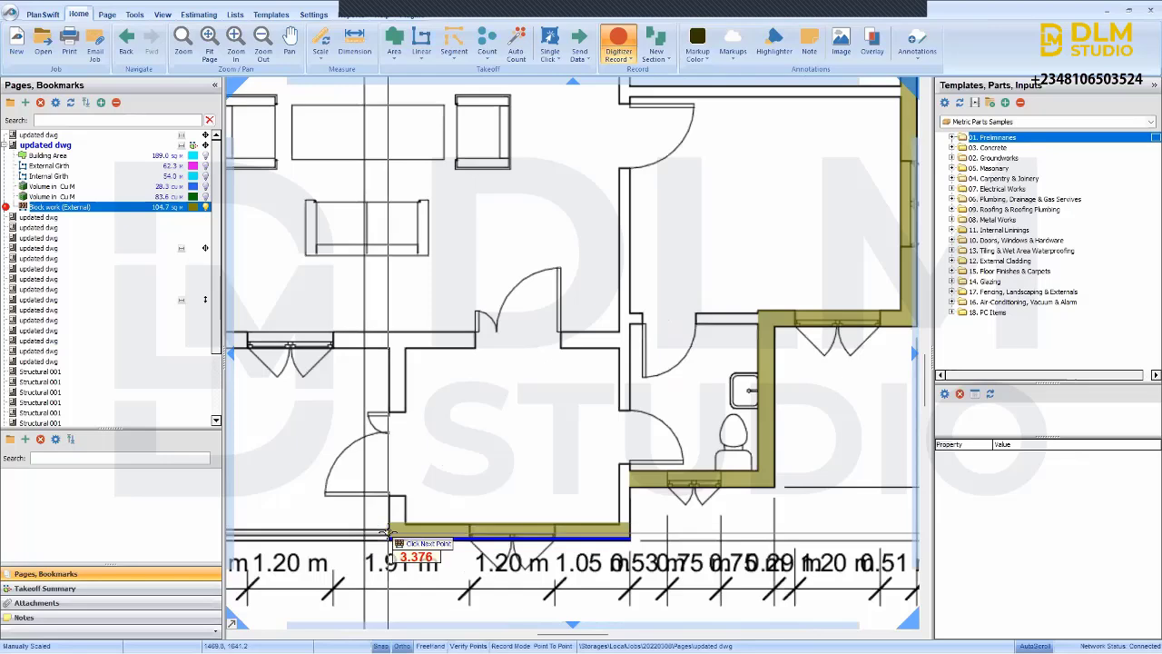
{"action": "left_click", "coordinate": [383, 418]}
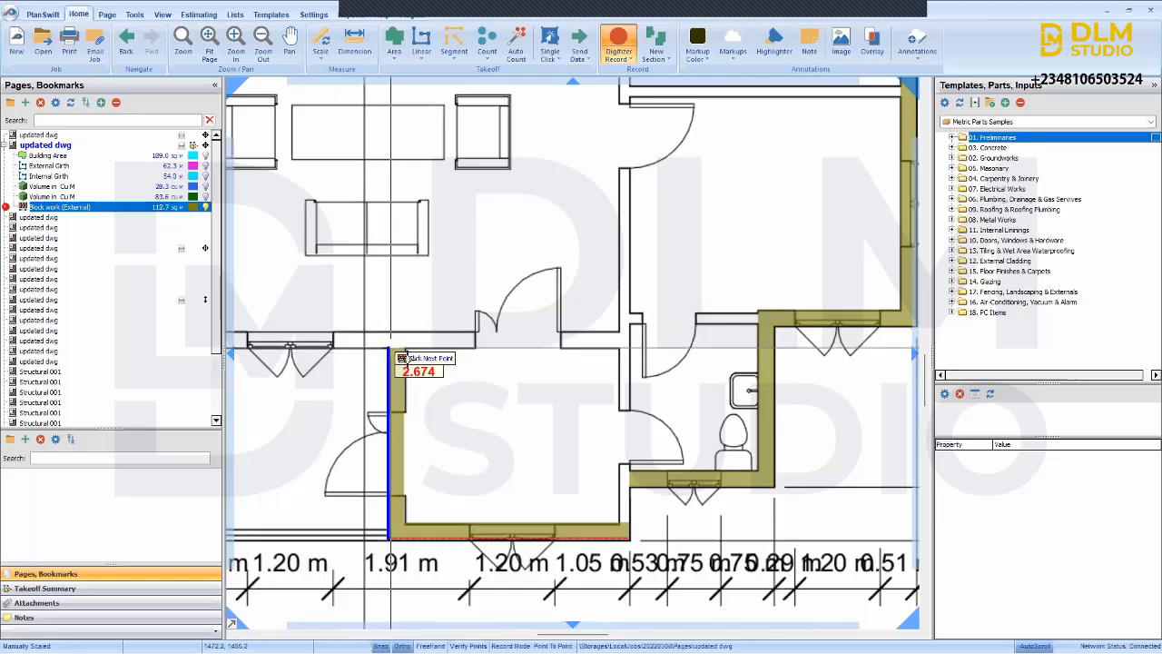
{"action": "left_click", "coordinate": [389, 349]}
- Trace the living room's front wall from right to left, its left wall about 5.0 m up, and the 0.90 m step outward
{"action": "left_click", "coordinate": [620, 347]}
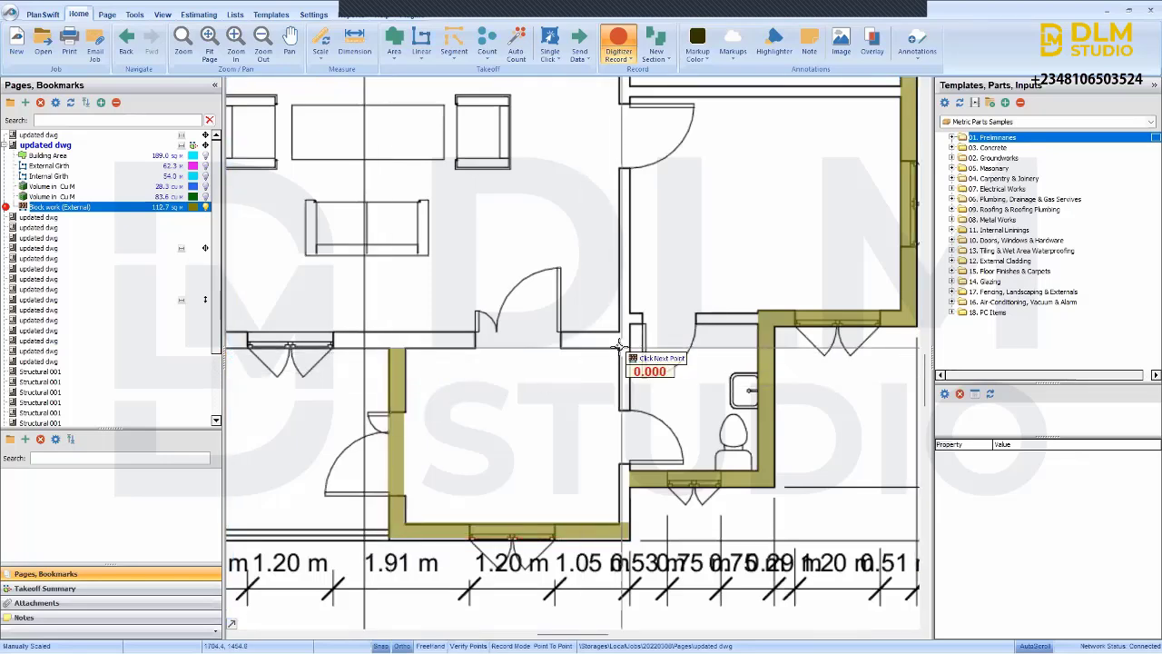
{"action": "scroll", "coordinate": [592, 352], "scroll_direction": "down", "scroll_amount": 2}
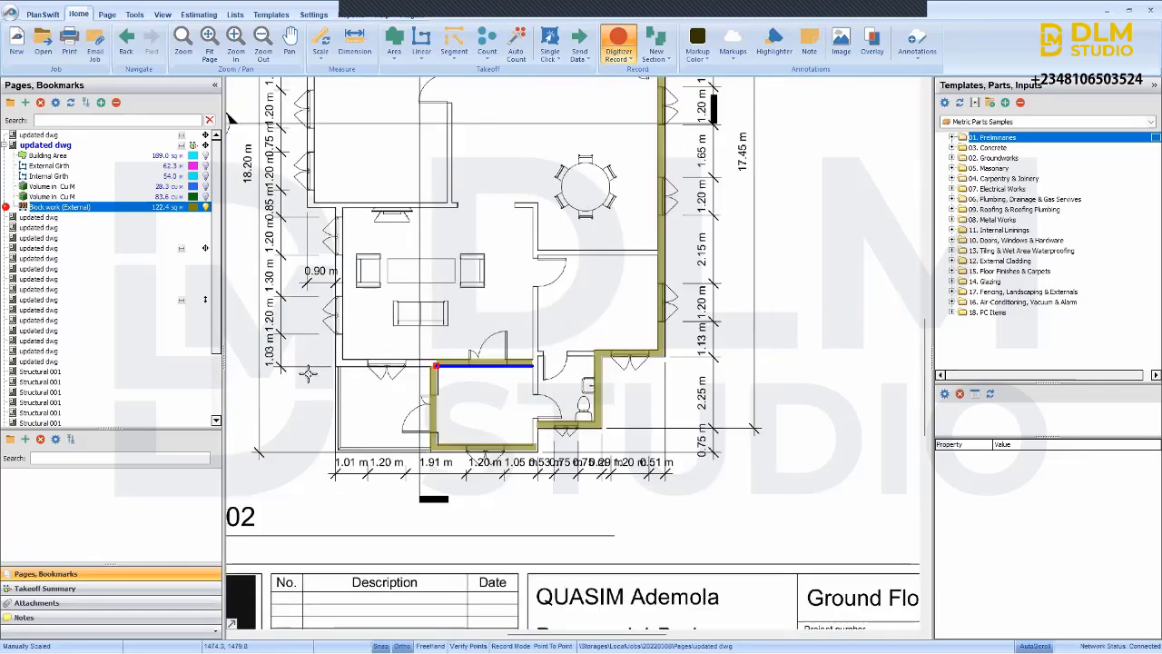
{"action": "scroll", "coordinate": [336, 363], "scroll_direction": "up", "scroll_amount": 1}
{"action": "left_click", "coordinate": [336, 363]}
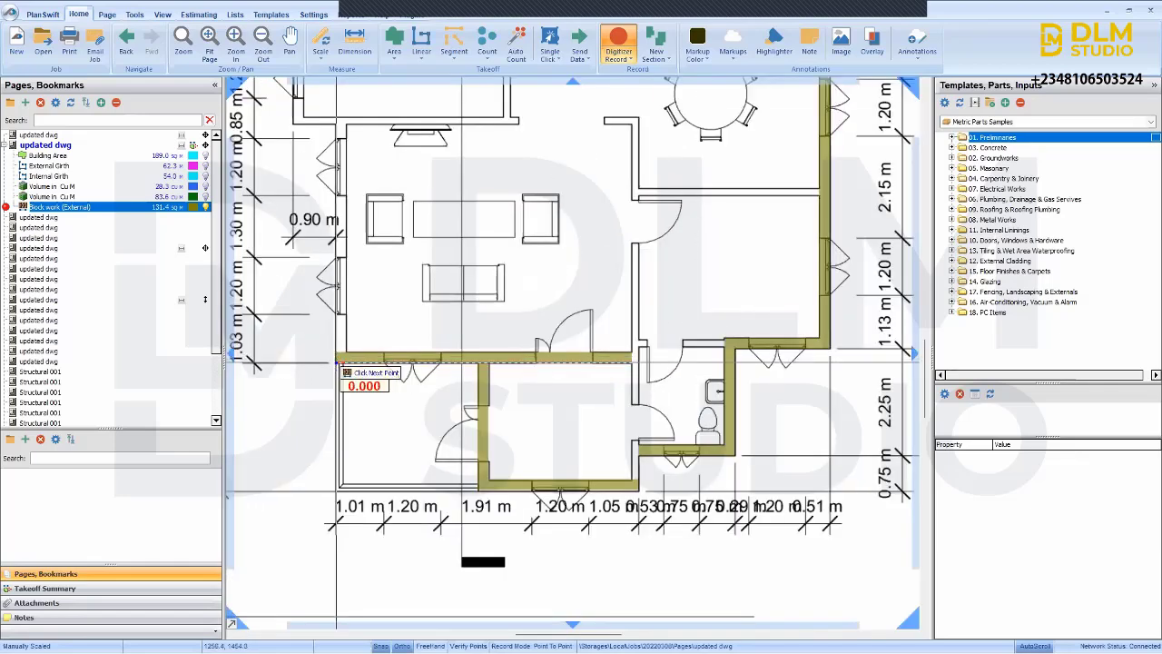
{"action": "scroll", "coordinate": [390, 356], "scroll_direction": "up", "scroll_amount": 1}
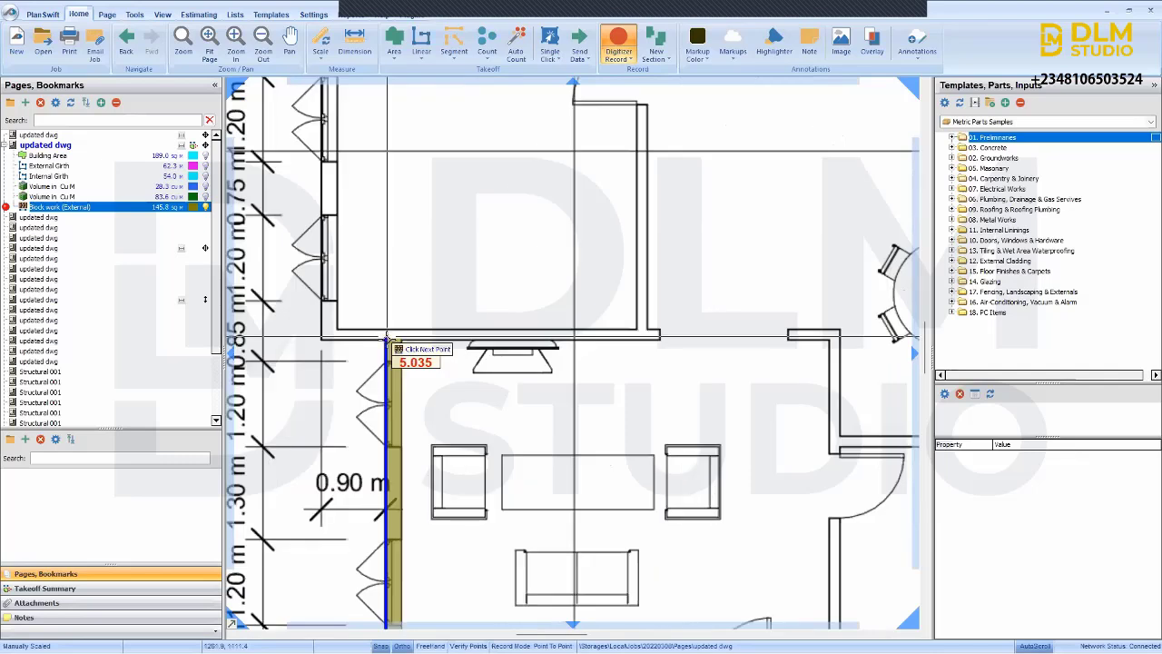
{"action": "left_click", "coordinate": [387, 339]}
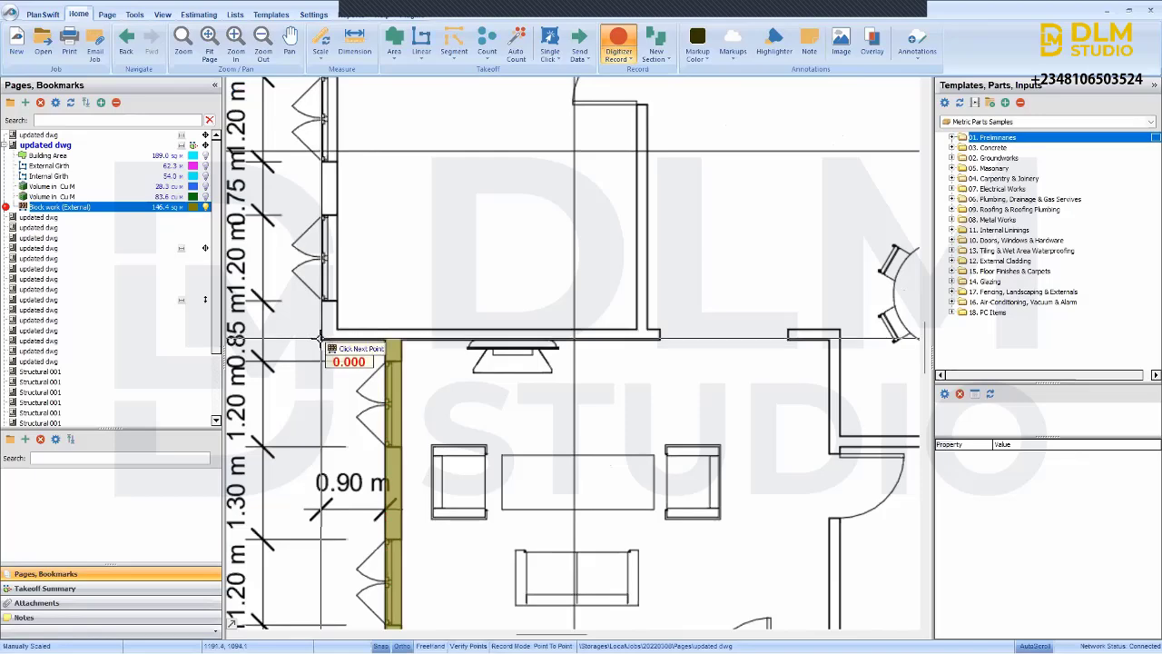
- Trace the left outer wall about 10.24 m up to the top wall's inner edge and stop recording the external block work
{"action": "scroll", "coordinate": [321, 273], "scroll_direction": "down", "scroll_amount": 3}
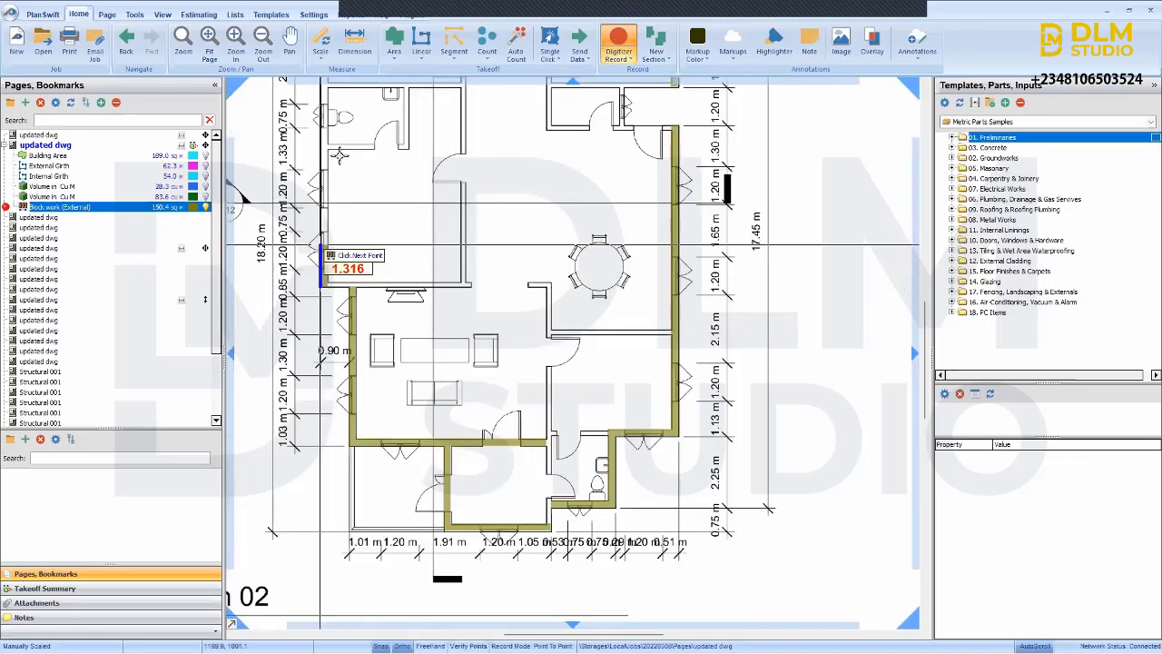
{"action": "scroll", "coordinate": [320, 245], "scroll_direction": "up", "scroll_amount": 2}
{"action": "scroll", "coordinate": [338, 145], "scroll_direction": "up", "scroll_amount": 2}
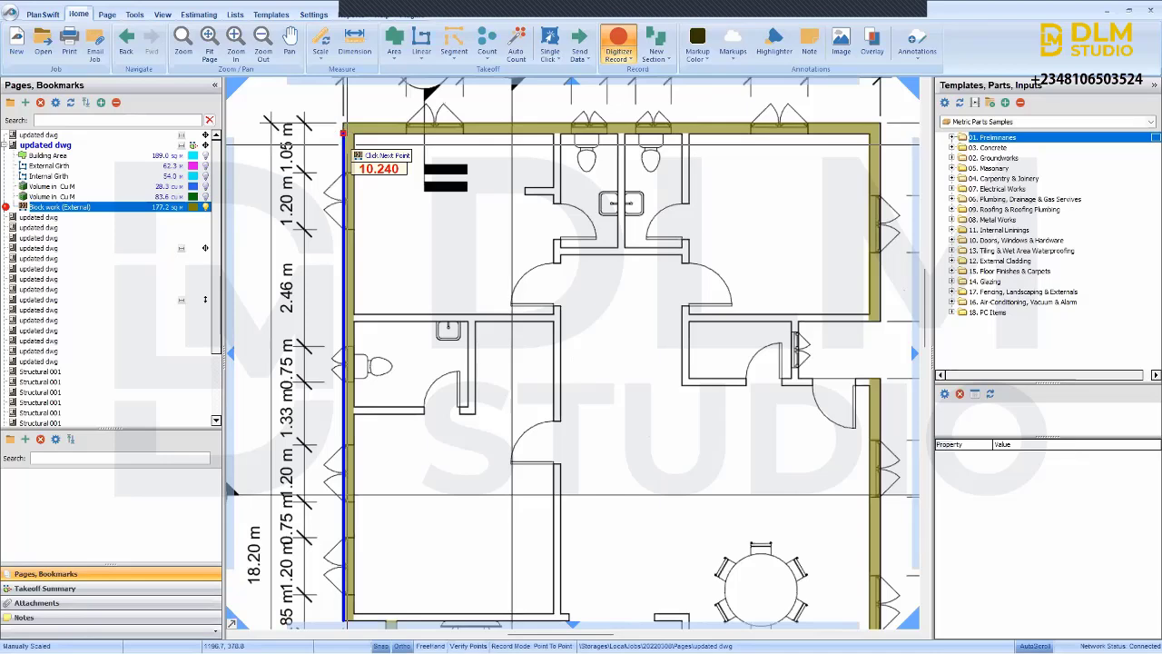
{"action": "scroll", "coordinate": [344, 133], "scroll_direction": "up", "scroll_amount": 2}
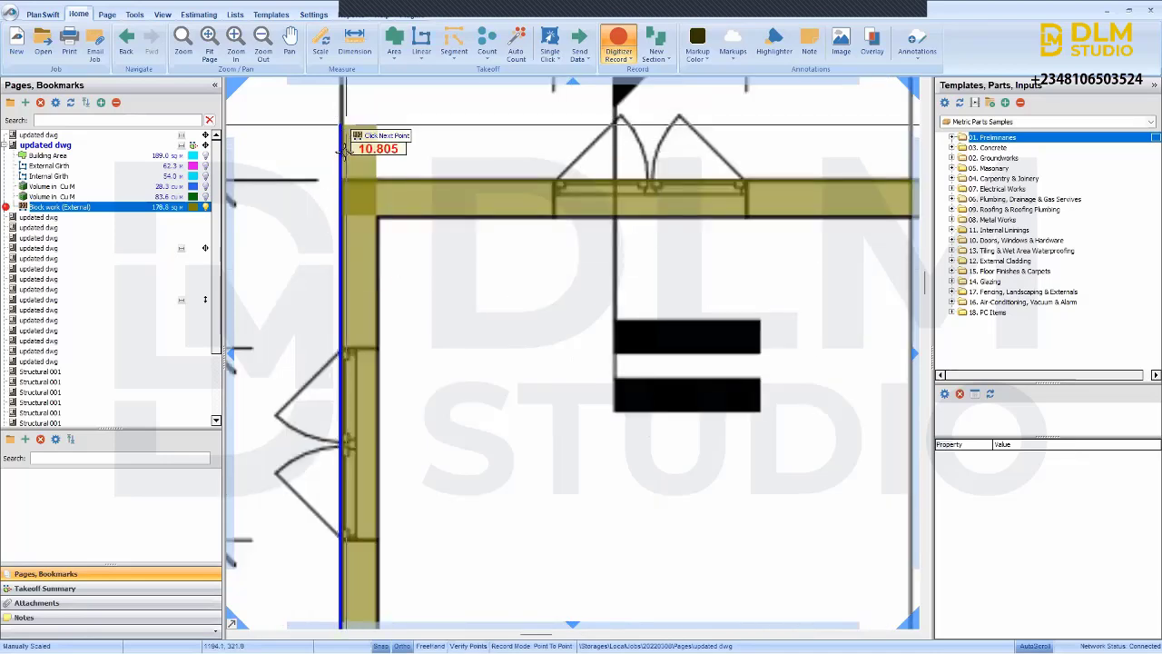
{"action": "scroll", "coordinate": [336, 154], "scroll_direction": "up", "scroll_amount": 2}
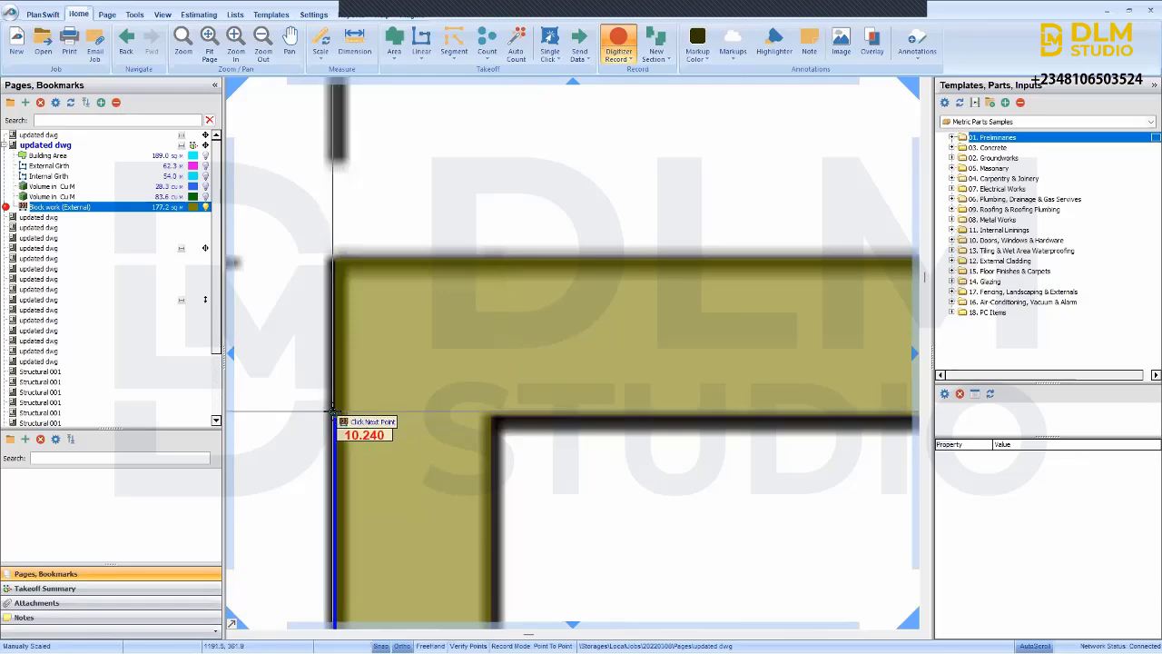
{"action": "left_click", "coordinate": [332, 411]}
{"action": "scroll", "coordinate": [384, 454], "scroll_direction": "down", "scroll_amount": 5}
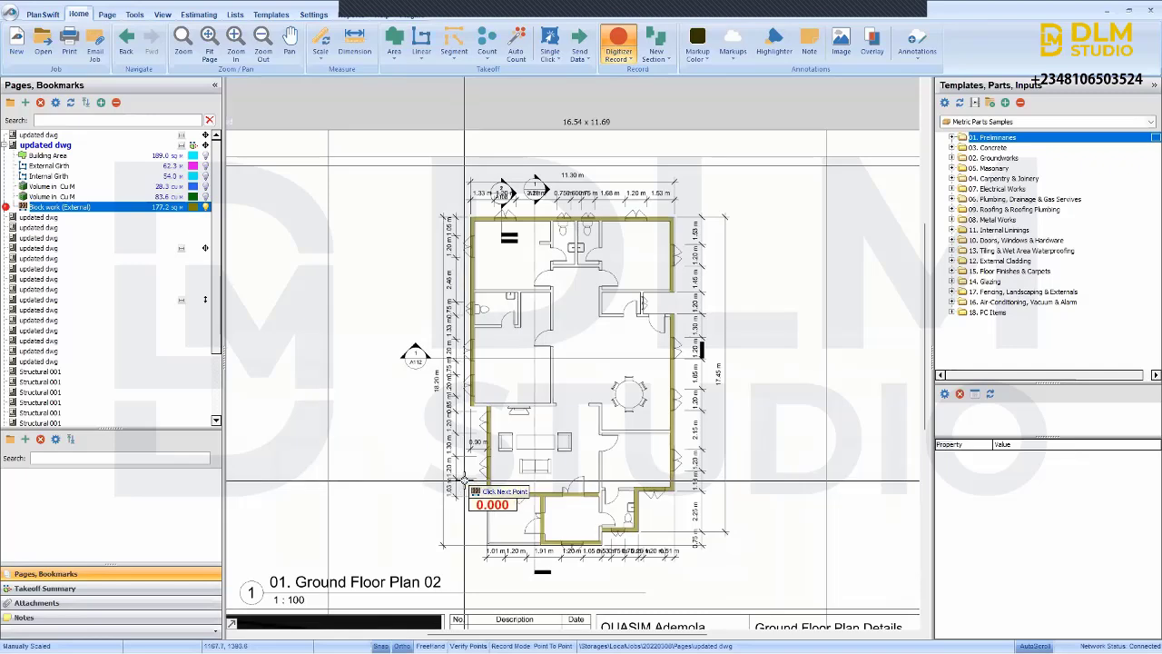
{"action": "right_click", "coordinate": [547, 411]}
{"action": "left_click", "coordinate": [569, 433]}
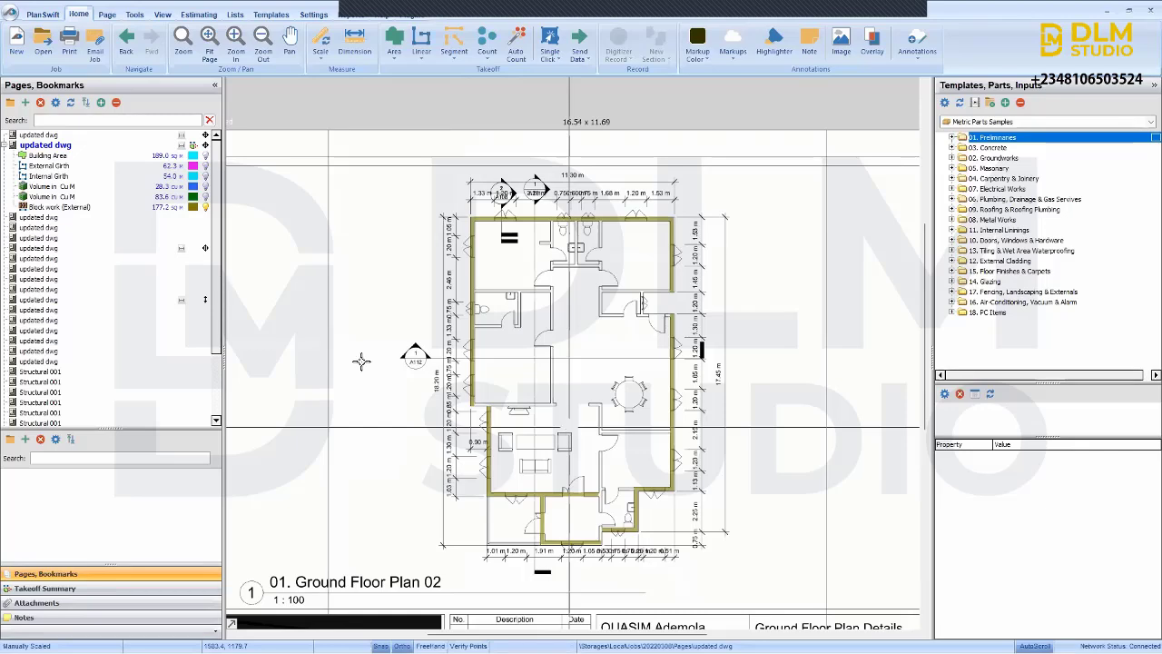
- Hide the external block work and set up a Metric Wall Area takeoff named Blockwork Internal with a wall height of 3.0
{"action": "left_click", "coordinate": [164, 208]}
{"action": "left_click", "coordinate": [205, 207]}
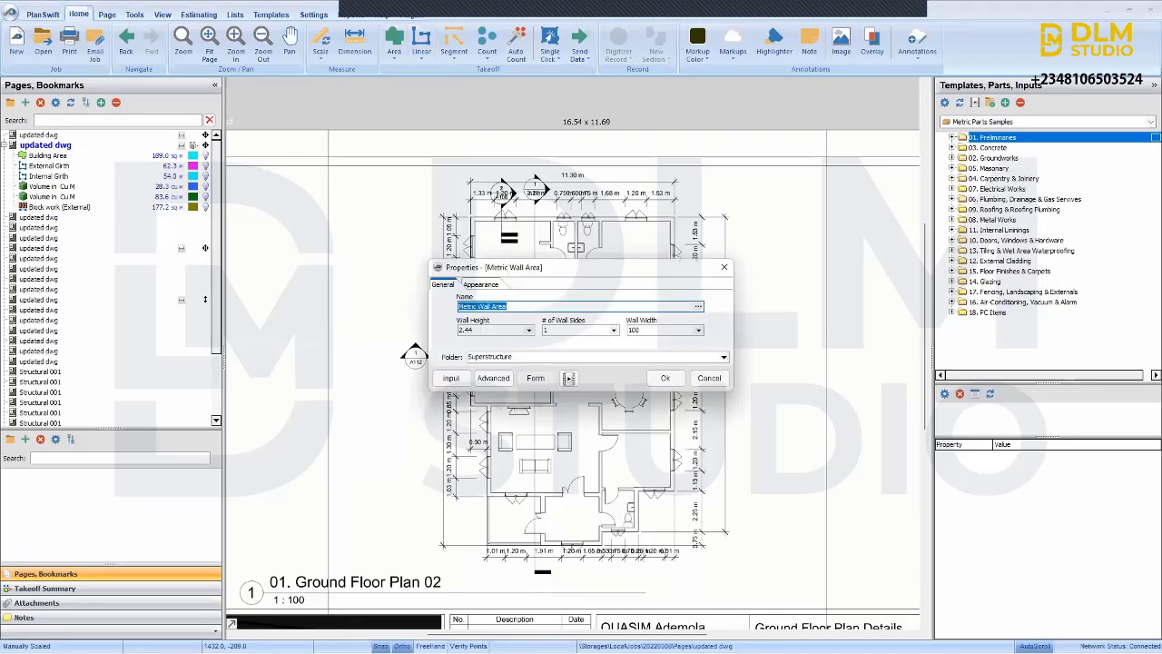
{"action": "type", "text": "Blockwork Internal"}
{"action": "left_click", "coordinate": [495, 329]}
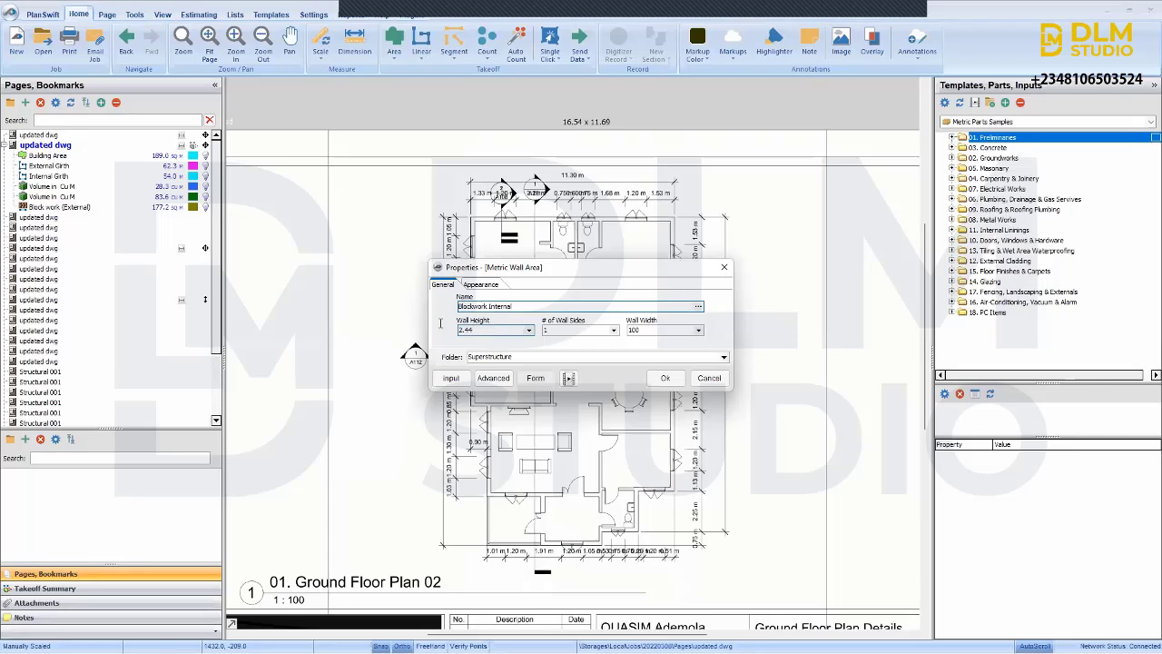
{"action": "type", "text": "3"}
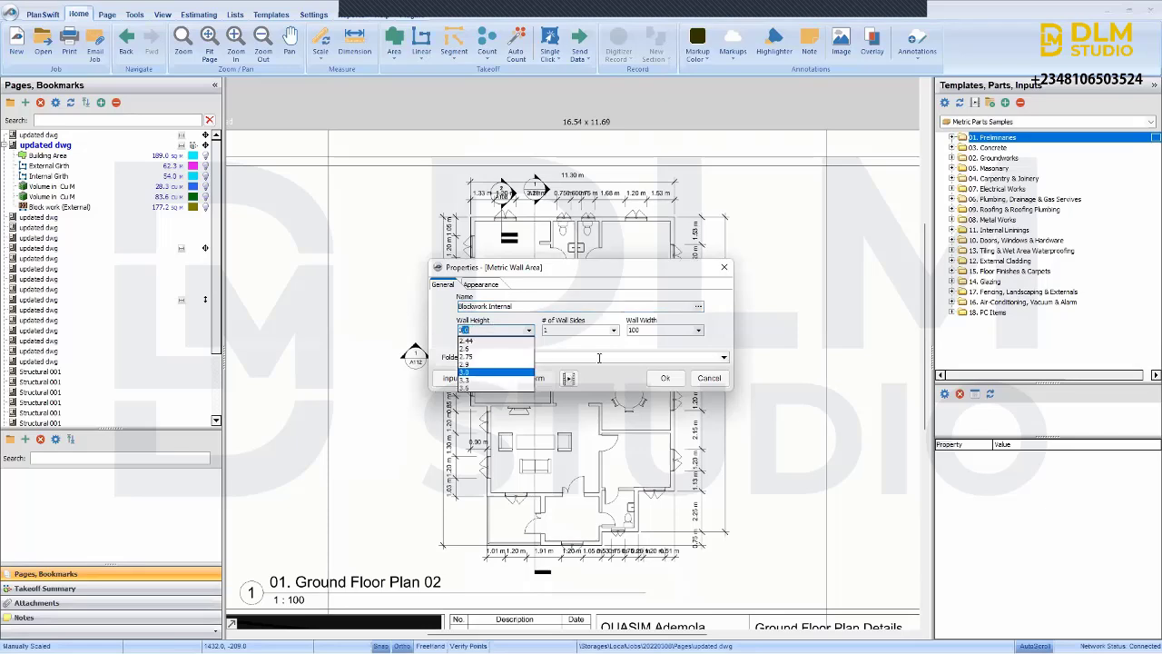
{"action": "left_click", "coordinate": [606, 344]}
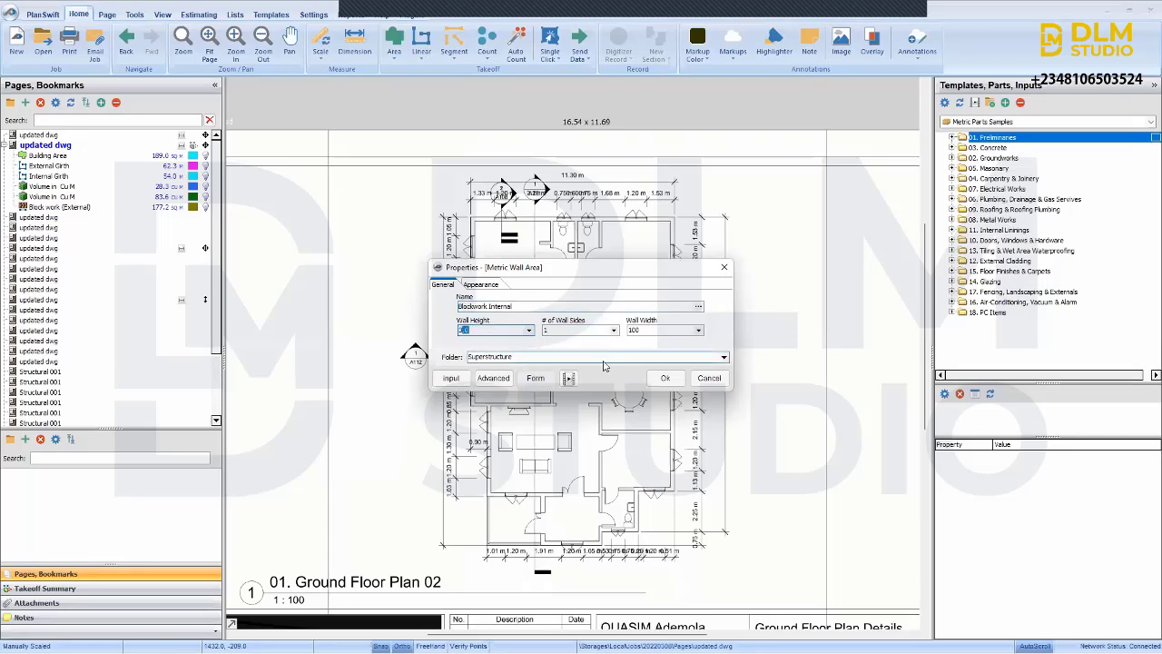
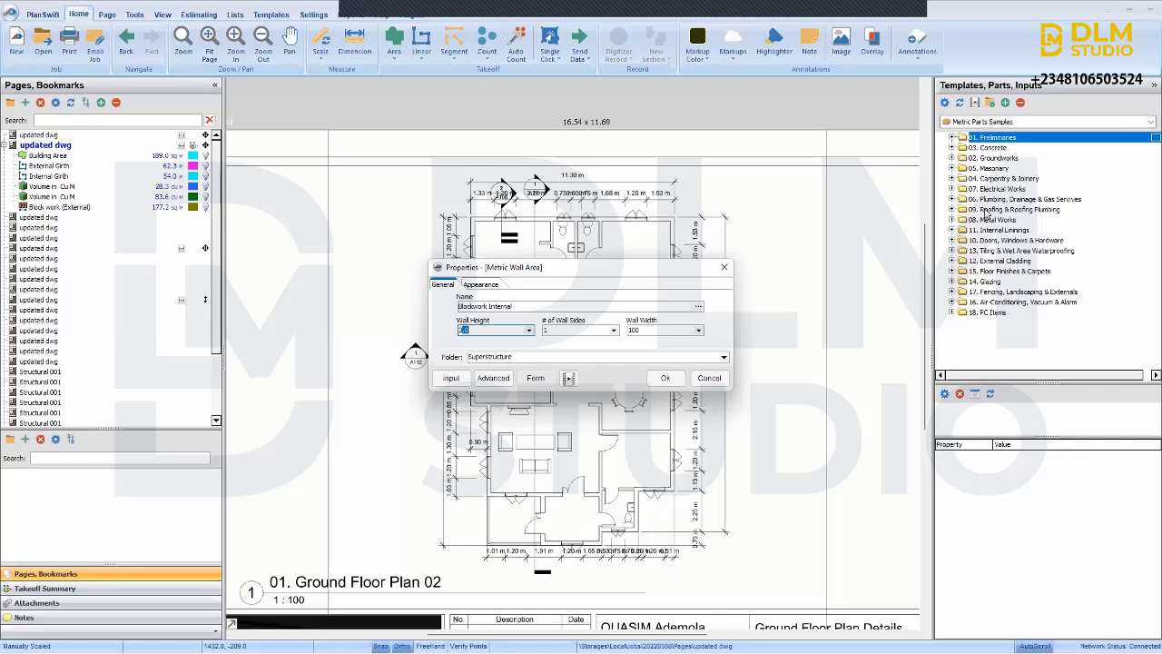
- Set the internal wall takeoff's width to 150 and begin recording it in the Superstructure folder
{"action": "key", "text": "Tab"}
{"action": "key", "text": "Tab"}
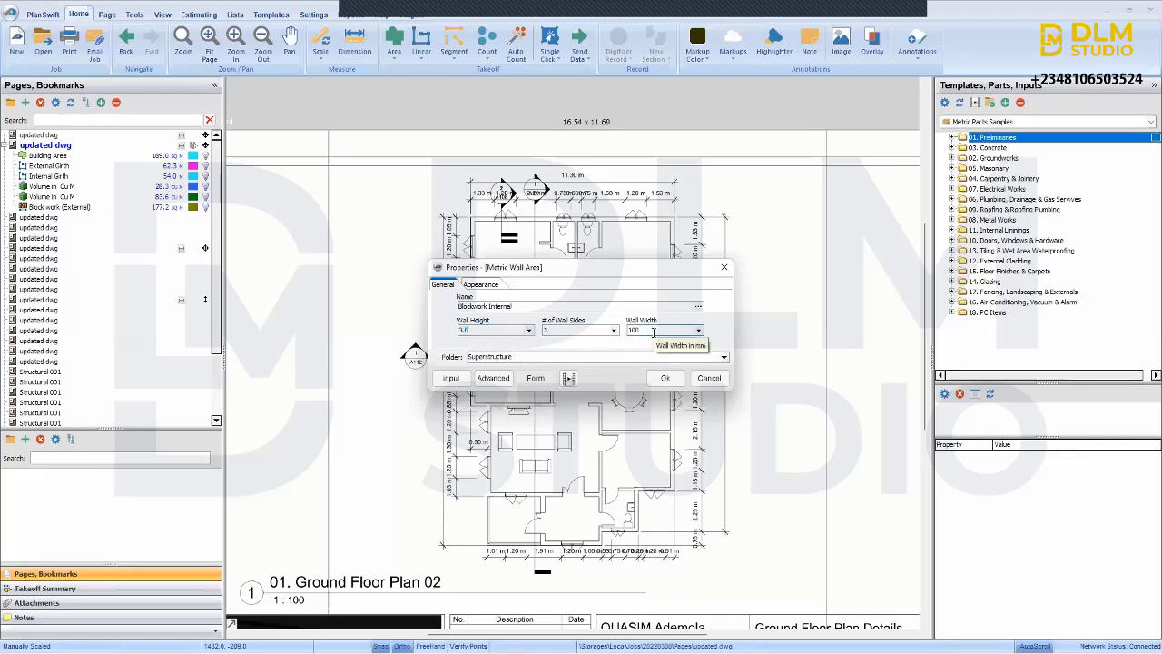
{"action": "left_click", "coordinate": [653, 332]}
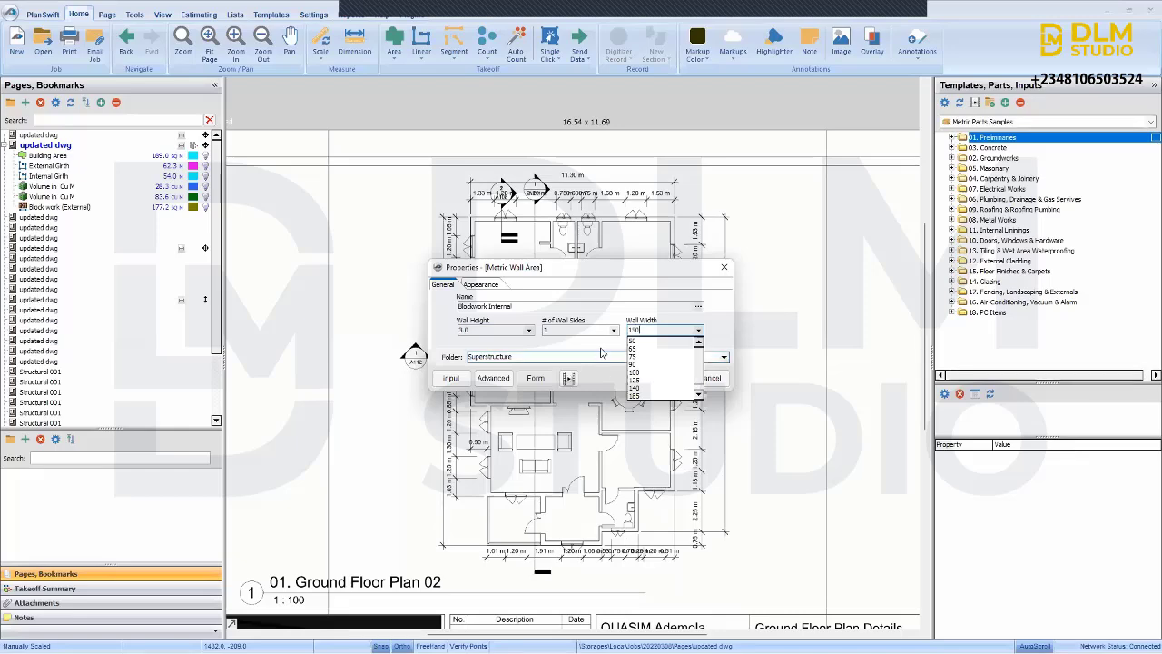
{"action": "left_click", "coordinate": [669, 382]}
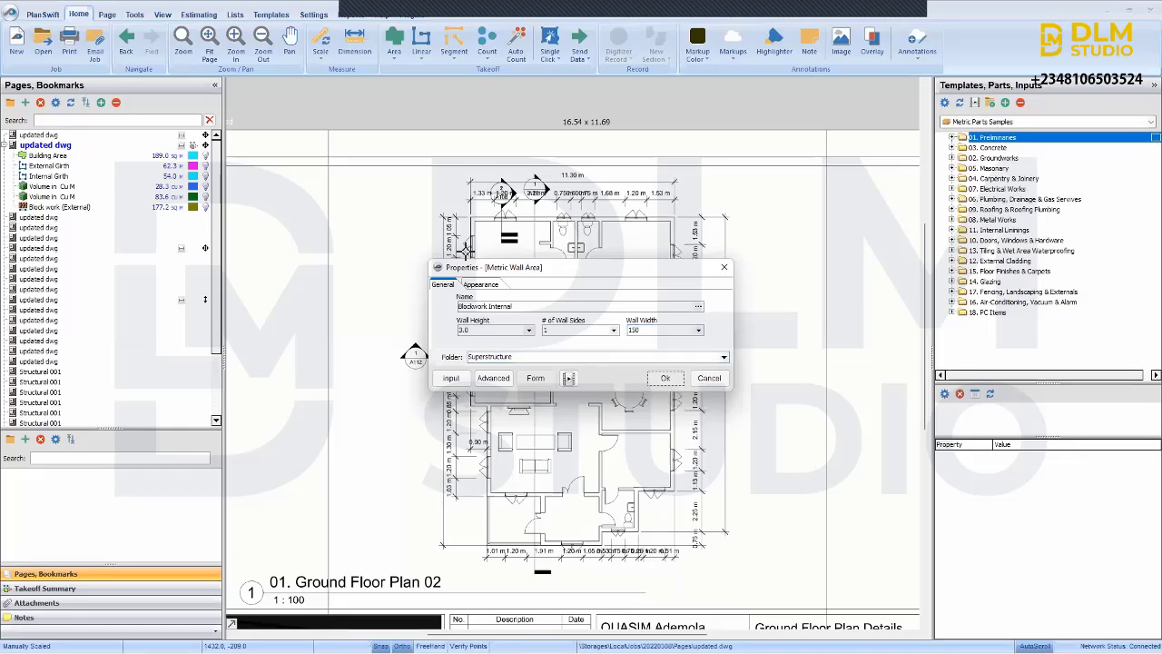
- Trace the internal block work from the top wall beside the left toilet about 10.1 m down to the living room wall
{"action": "scroll", "coordinate": [547, 224], "scroll_direction": "up", "scroll_amount": 2}
{"action": "scroll", "coordinate": [553, 223], "scroll_direction": "up", "scroll_amount": 3}
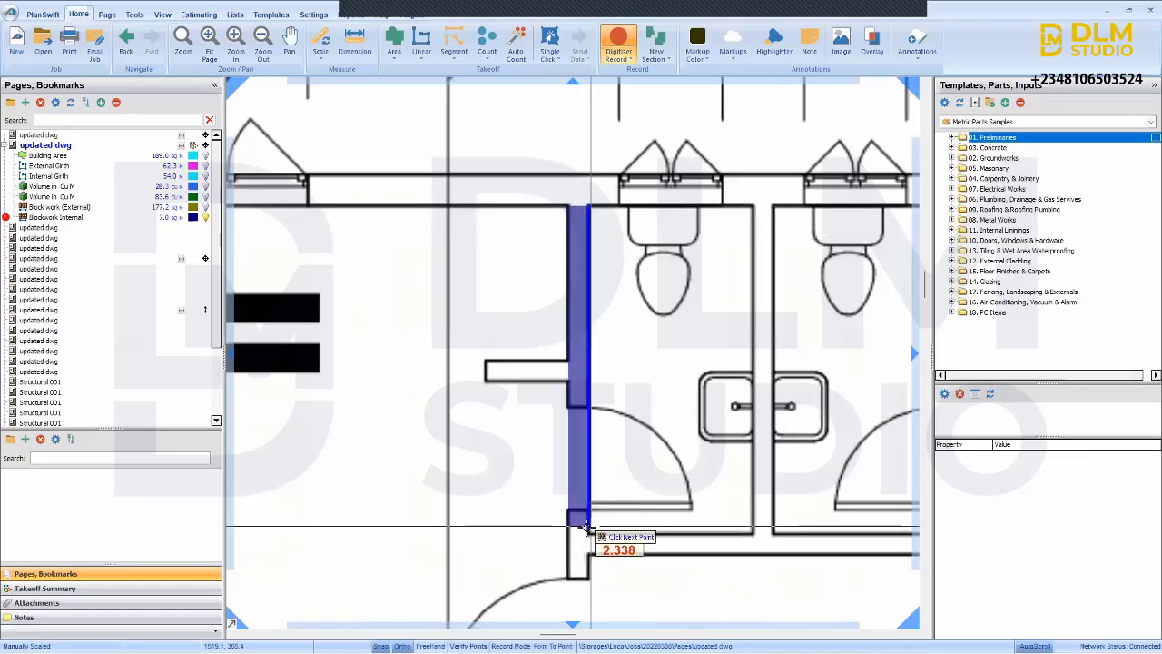
{"action": "scroll", "coordinate": [590, 531], "scroll_direction": "down", "scroll_amount": 4}
{"action": "scroll", "coordinate": [589, 574], "scroll_direction": "up", "scroll_amount": 2}
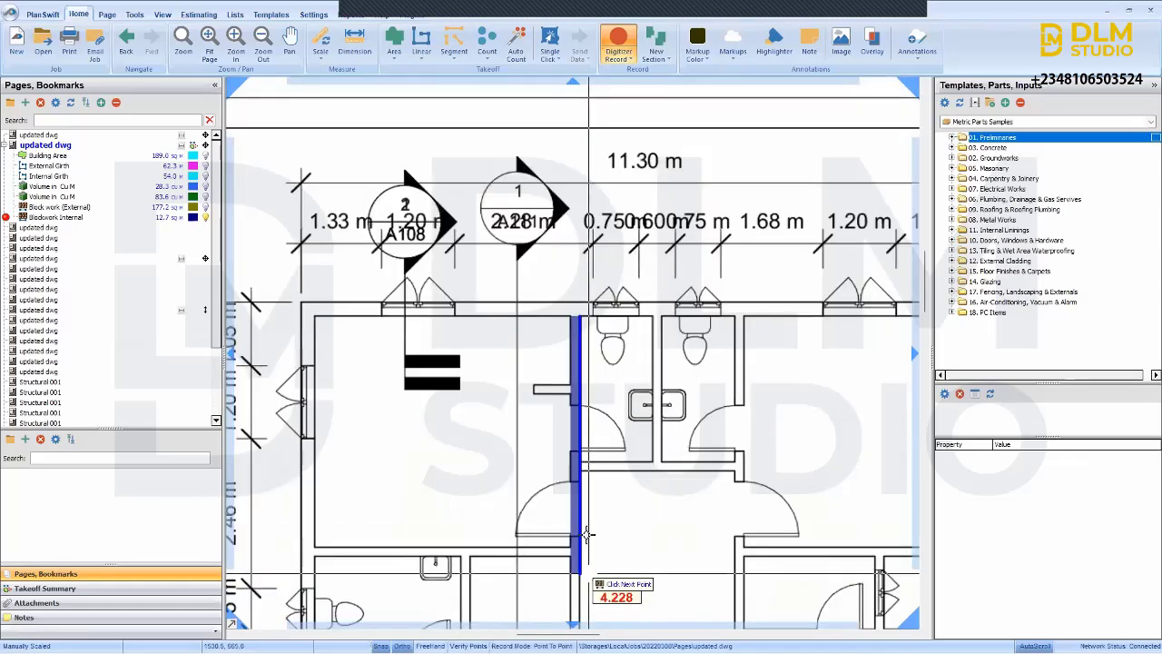
{"action": "left_click_drag", "start_coordinate": [586, 535], "coordinate": [612, 314]}
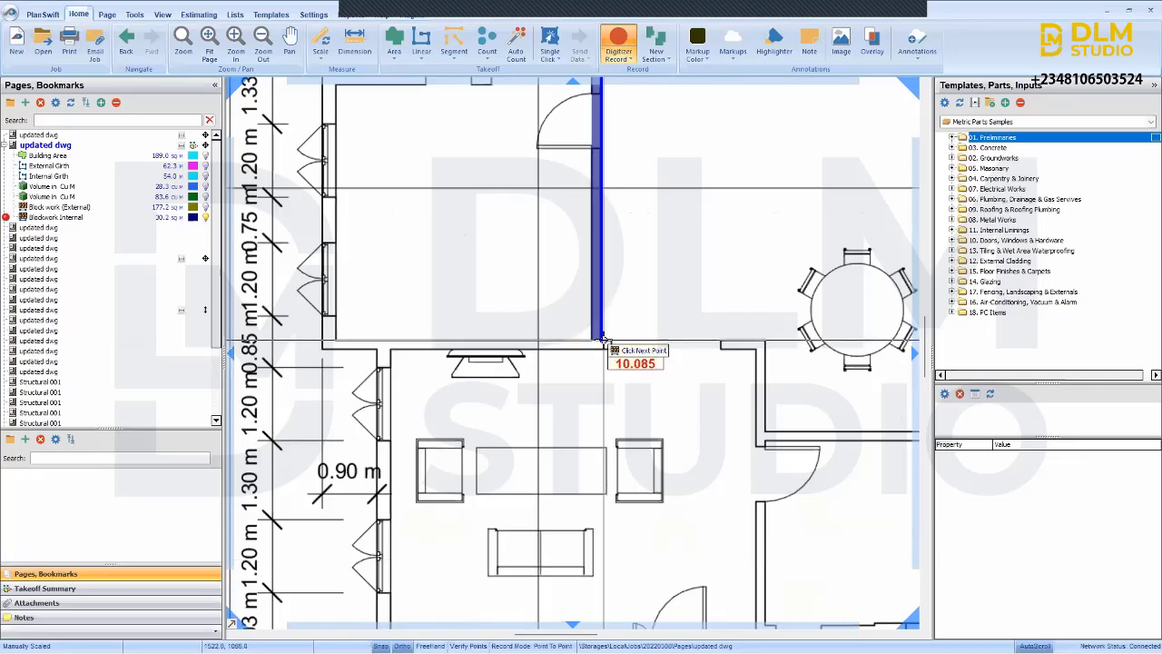
{"action": "left_click", "coordinate": [601, 343]}
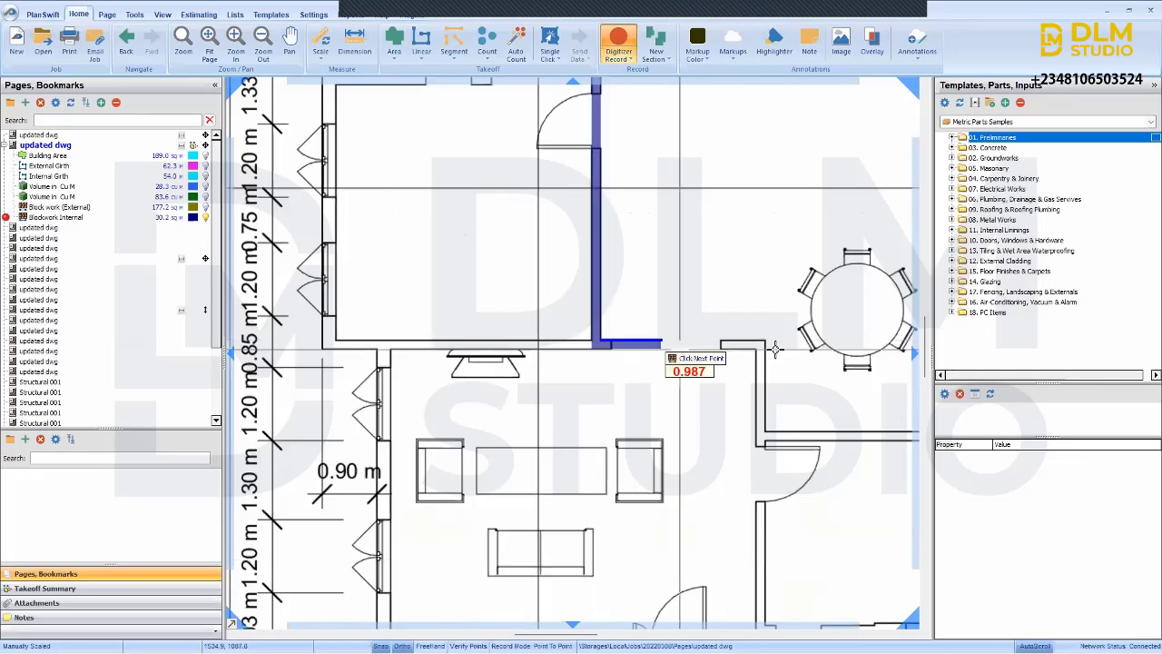
- Trace the internal block work around the living room's upper right corner and about 4.95 m down its right wall
{"action": "left_click", "coordinate": [767, 431]}
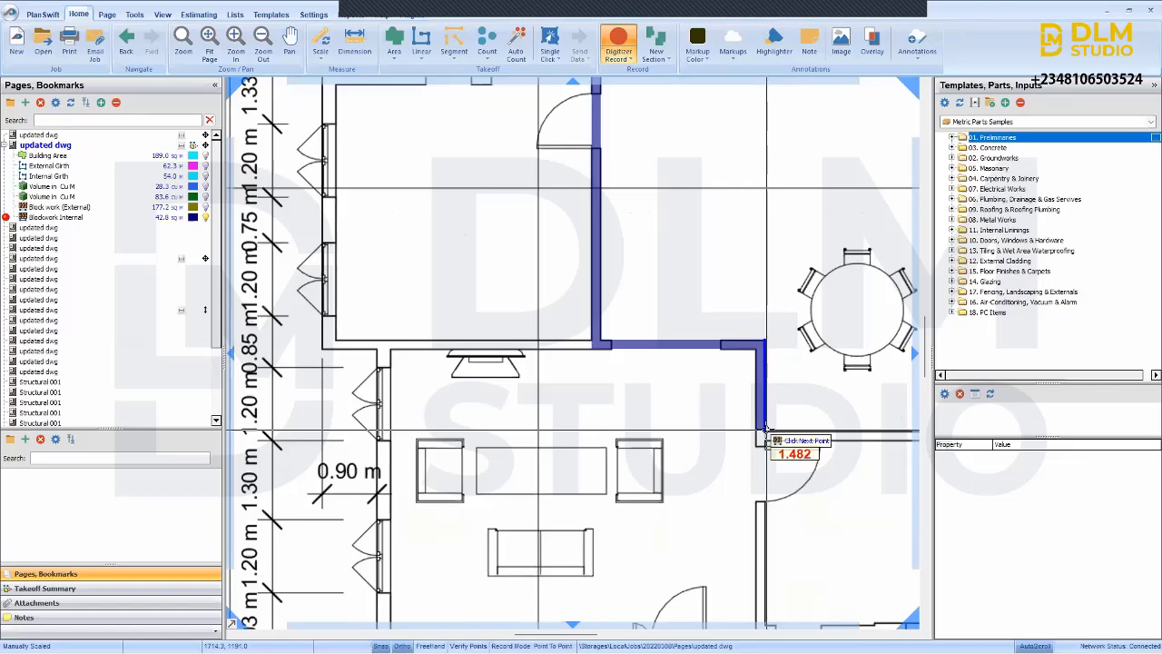
{"action": "scroll", "coordinate": [767, 428], "scroll_direction": "down", "scroll_amount": 3}
{"action": "scroll", "coordinate": [772, 532], "scroll_direction": "up", "scroll_amount": 4}
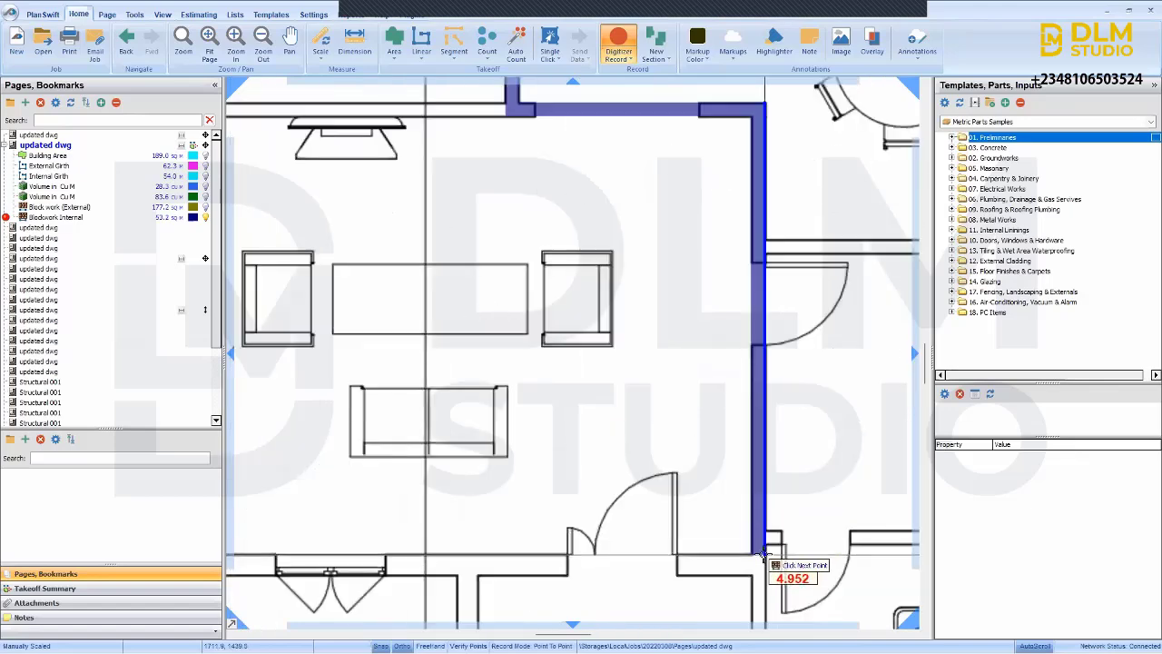
{"action": "left_click", "coordinate": [763, 556]}
- Trace the internal wall above the left bathroom from the outer wall across to the corridor wall
{"action": "scroll", "coordinate": [762, 556], "scroll_direction": "down", "scroll_amount": 4}
{"action": "scroll", "coordinate": [617, 223], "scroll_direction": "up", "scroll_amount": 5}
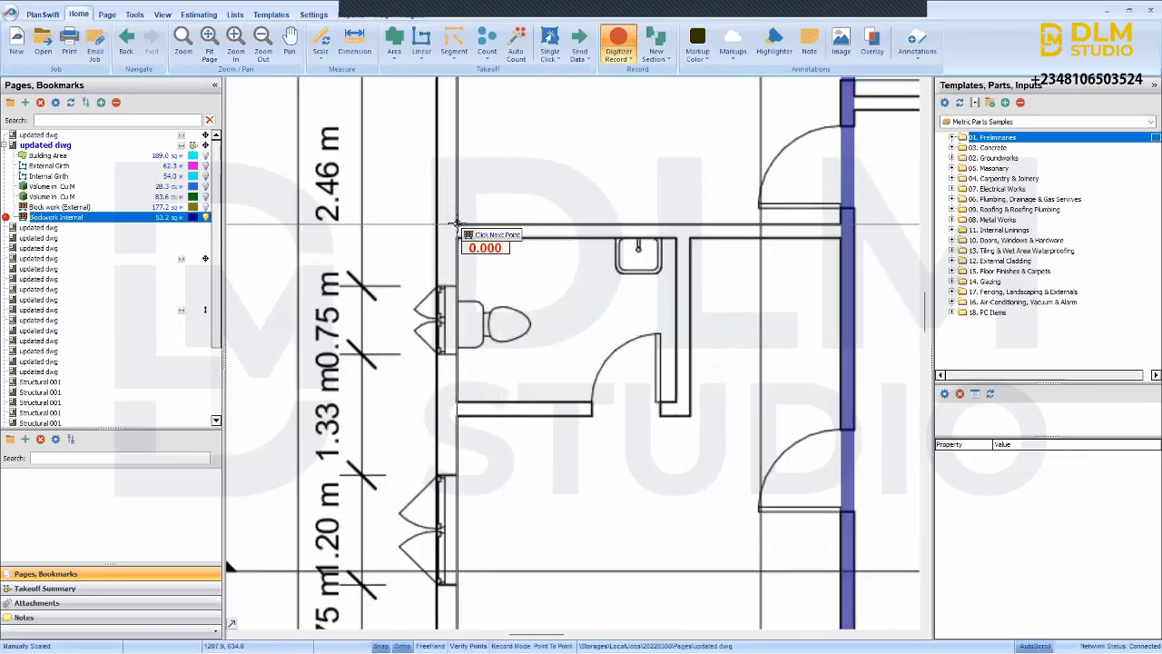
{"action": "left_click", "coordinate": [457, 223]}
{"action": "left_click", "coordinate": [840, 224]}
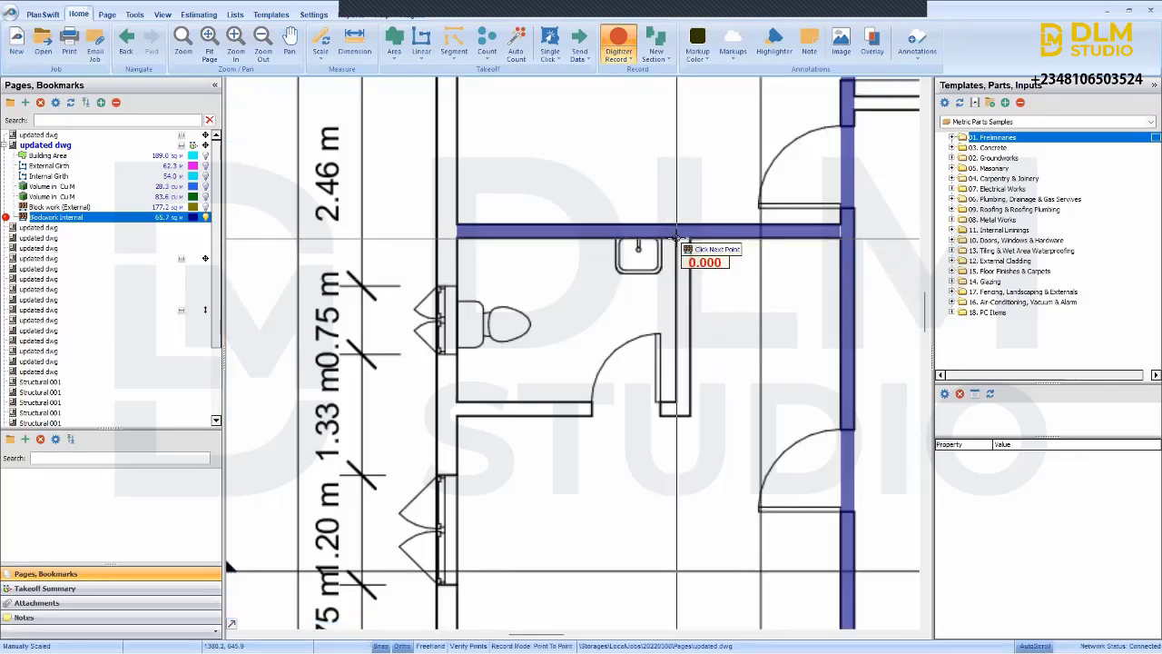
- Trace the left bathroom's right wall down and its lower wall back to the outer wall, across the door opening
{"action": "left_click", "coordinate": [677, 238]}
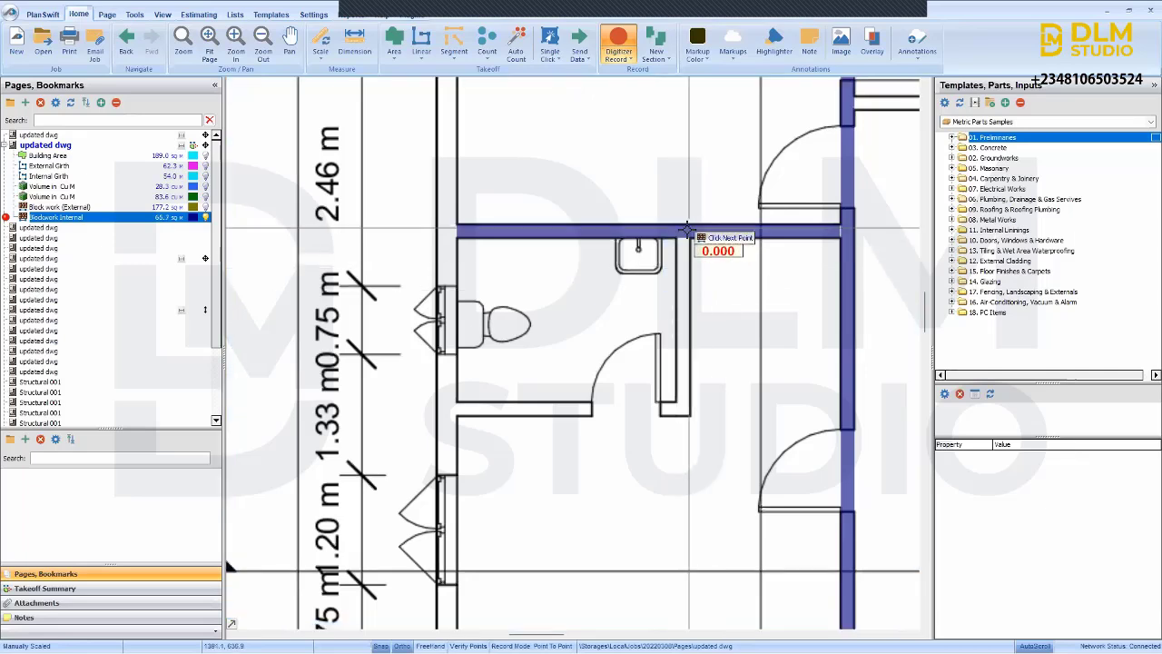
{"action": "scroll", "coordinate": [678, 239], "scroll_direction": "up", "scroll_amount": 2}
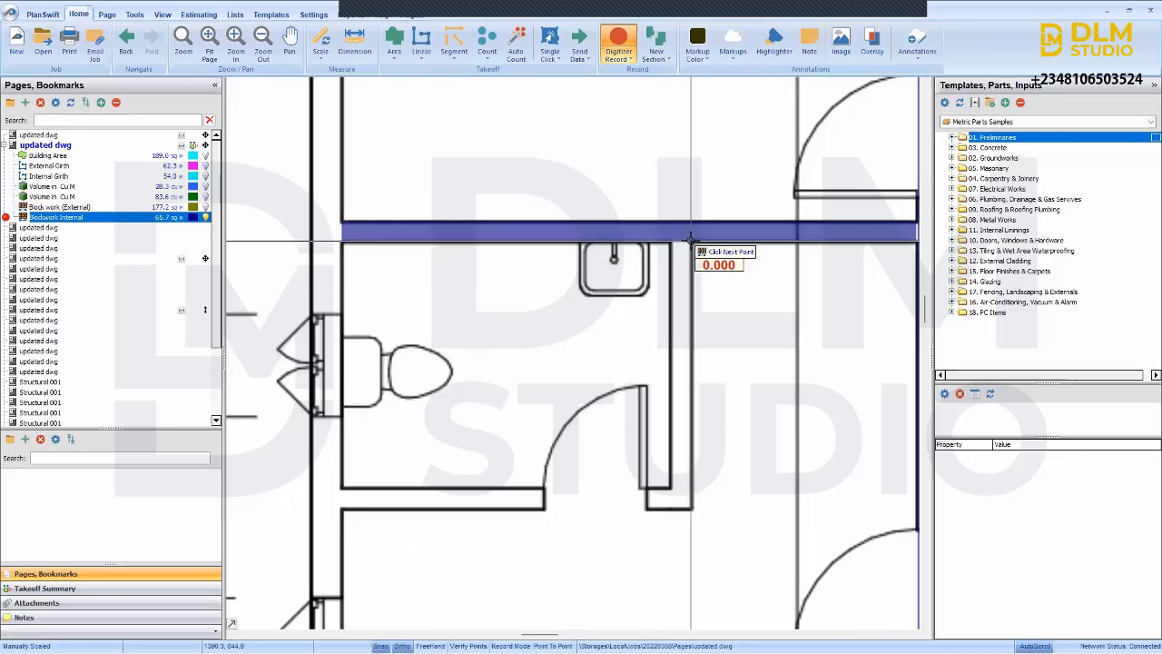
{"action": "left_click", "coordinate": [691, 509]}
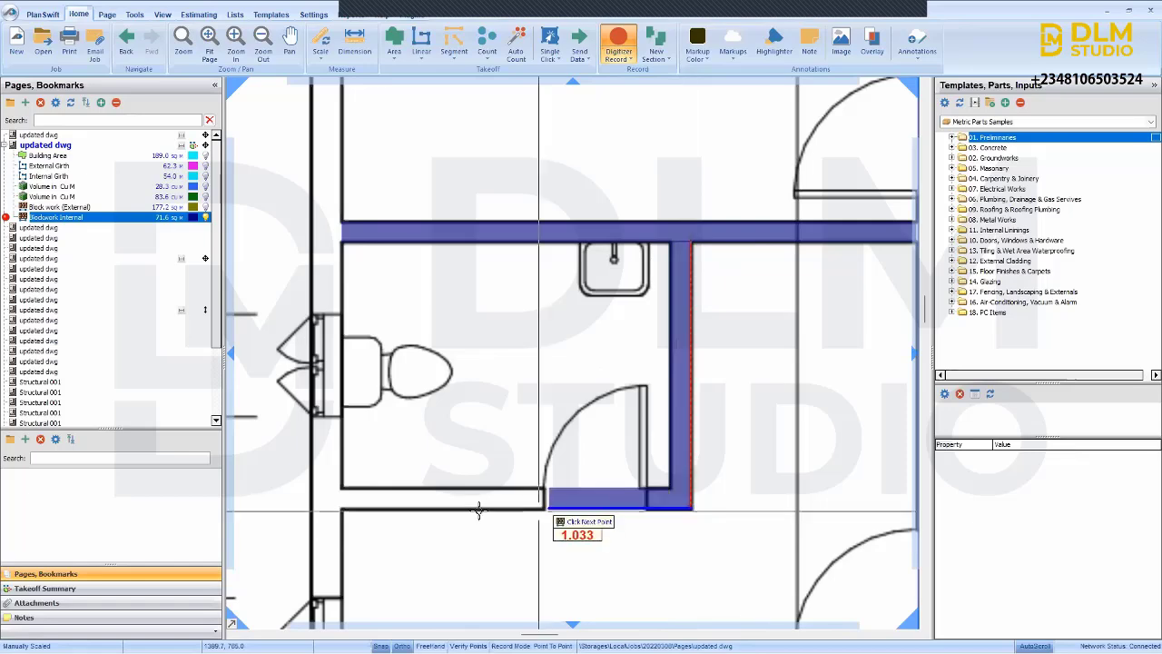
{"action": "left_click", "coordinate": [340, 509]}
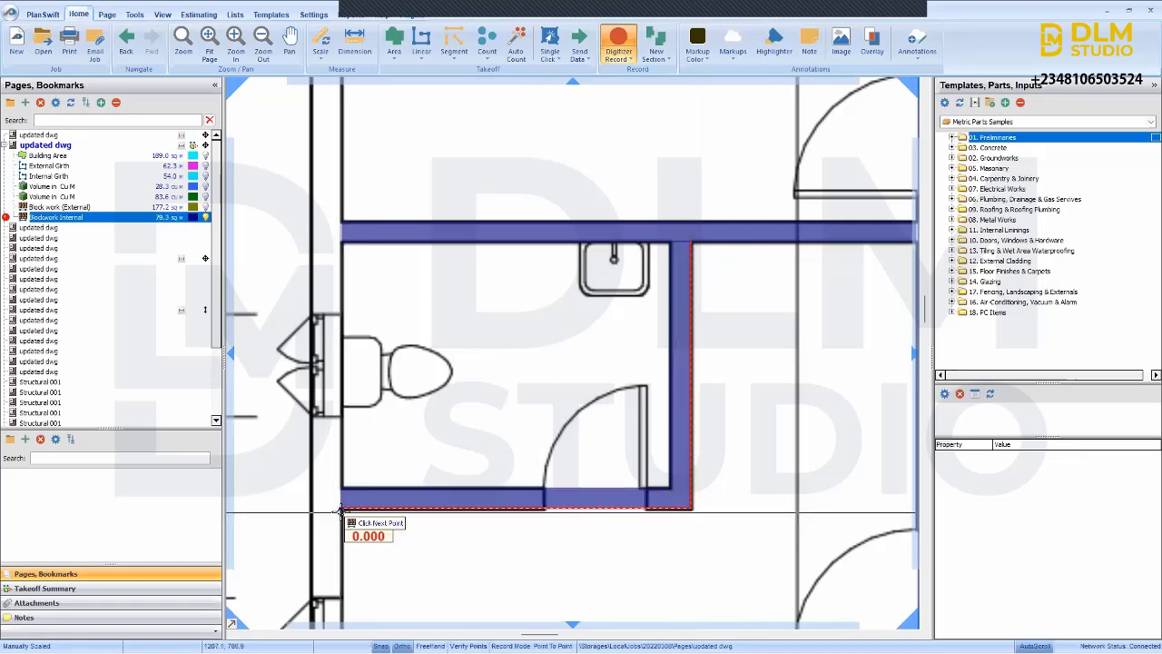
- Trace the partition between the two upper toilets from the top outer wall down to the toilets' lower wall
{"action": "scroll", "coordinate": [340, 510], "scroll_direction": "down", "scroll_amount": 3}
{"action": "scroll", "coordinate": [340, 510], "scroll_direction": "down", "scroll_amount": 2}
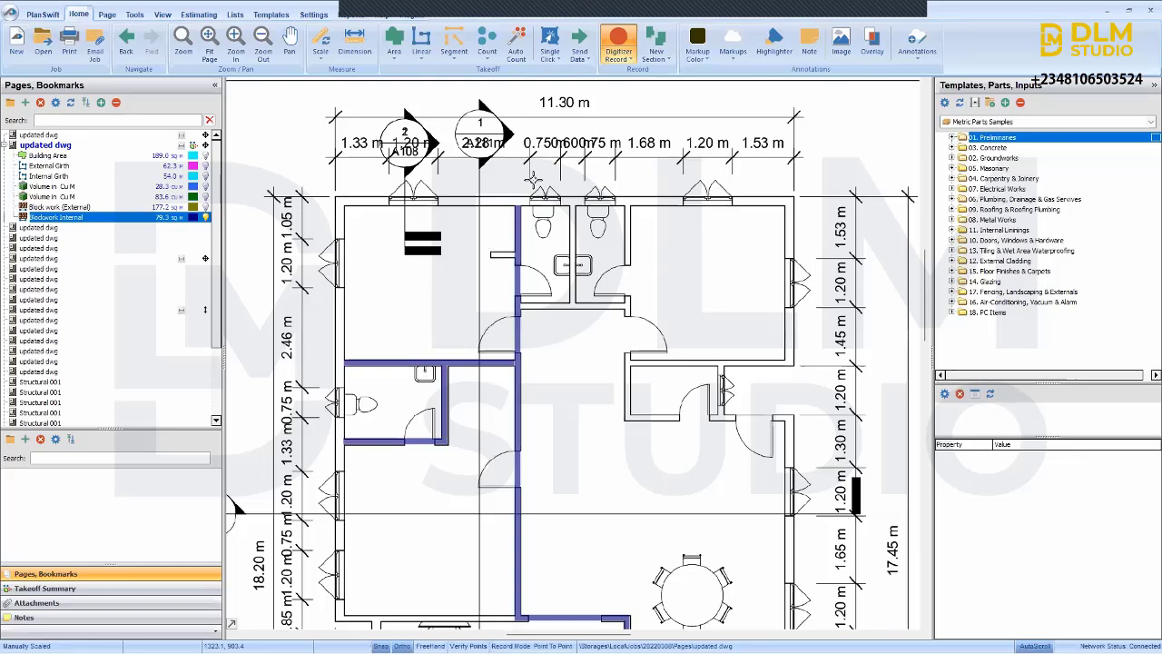
{"action": "scroll", "coordinate": [617, 256], "scroll_direction": "up", "scroll_amount": 5}
{"action": "left_click", "coordinate": [621, 251]}
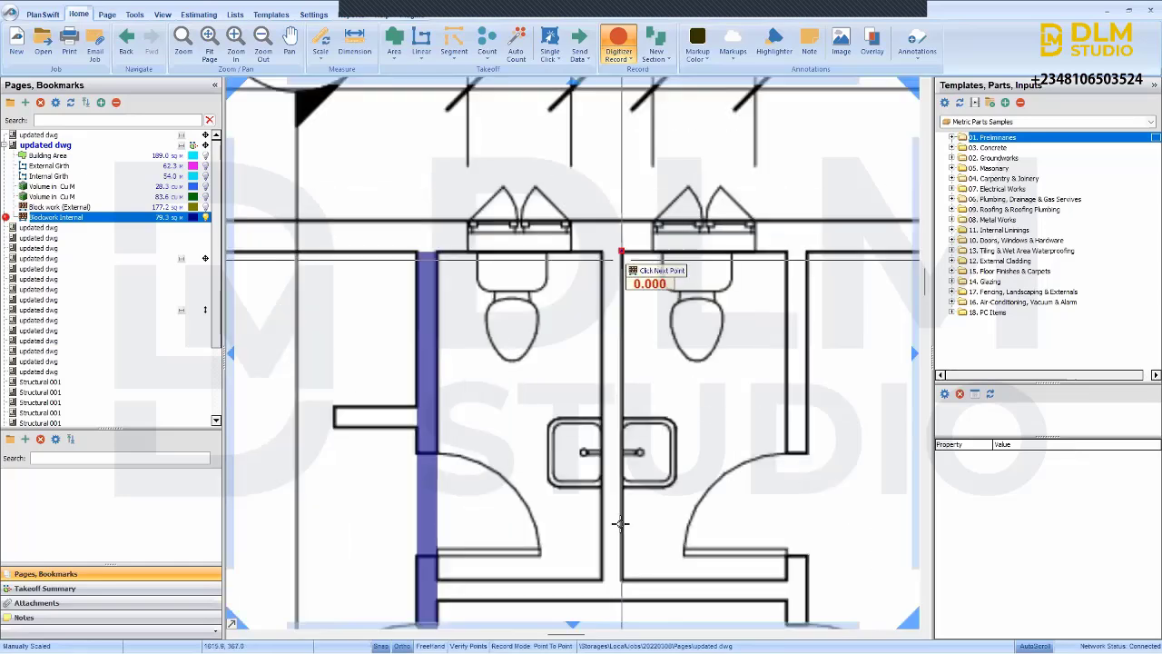
{"action": "left_click", "coordinate": [618, 579]}
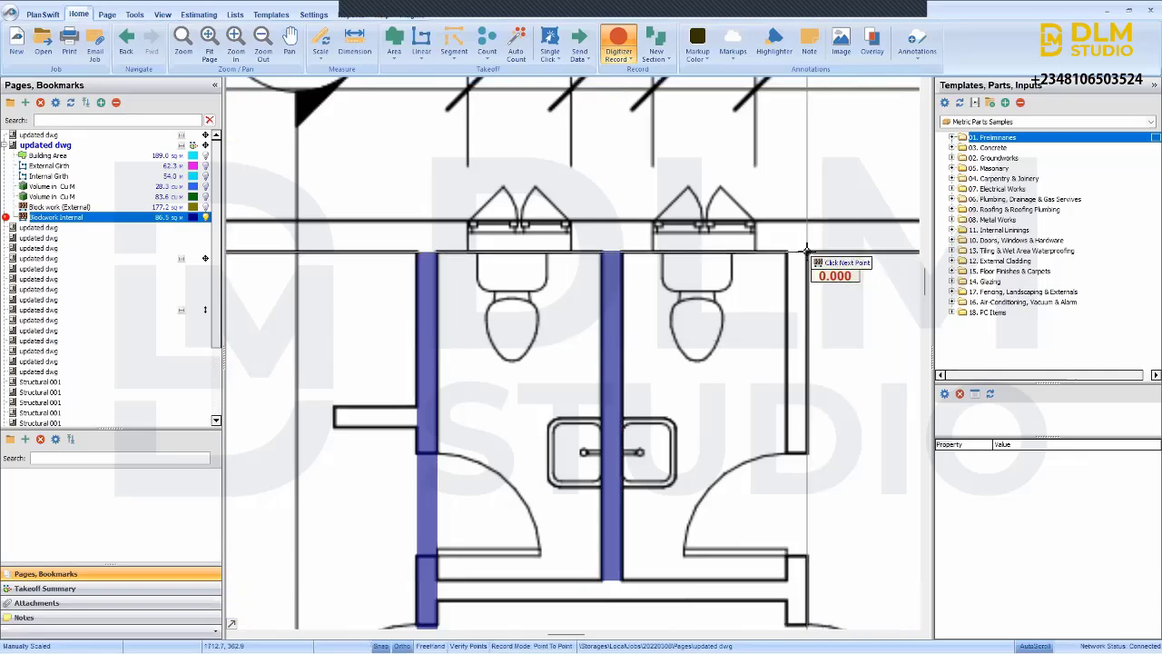
- Trace the right toilet's right wall from the top outer wall about 5.15 m down to the store's lower corner
{"action": "scroll", "coordinate": [814, 303], "scroll_direction": "down", "scroll_amount": 5}
{"action": "scroll", "coordinate": [804, 401], "scroll_direction": "up", "scroll_amount": 2}
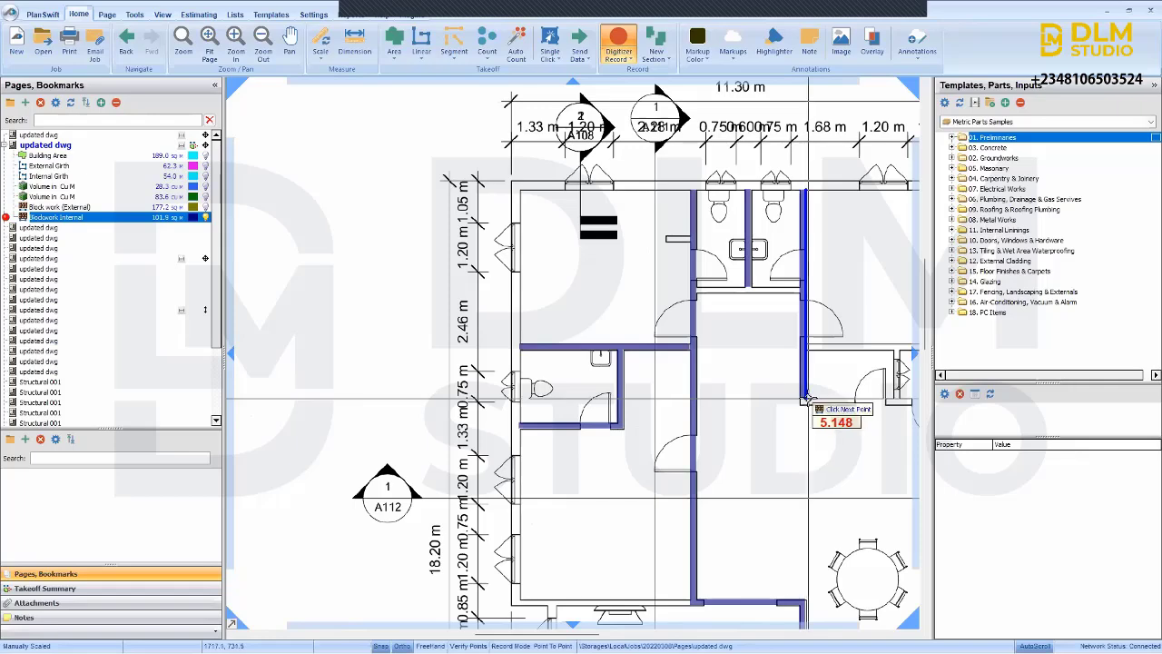
{"action": "scroll", "coordinate": [805, 401], "scroll_direction": "down", "scroll_amount": 2}
{"action": "left_click", "coordinate": [804, 401]}
- Try to trace the store's lower wall about 3.82 m across to the right outer wall
{"action": "scroll", "coordinate": [804, 409], "scroll_direction": "down", "scroll_amount": 1}
{"action": "scroll", "coordinate": [853, 375], "scroll_direction": "up", "scroll_amount": 4}
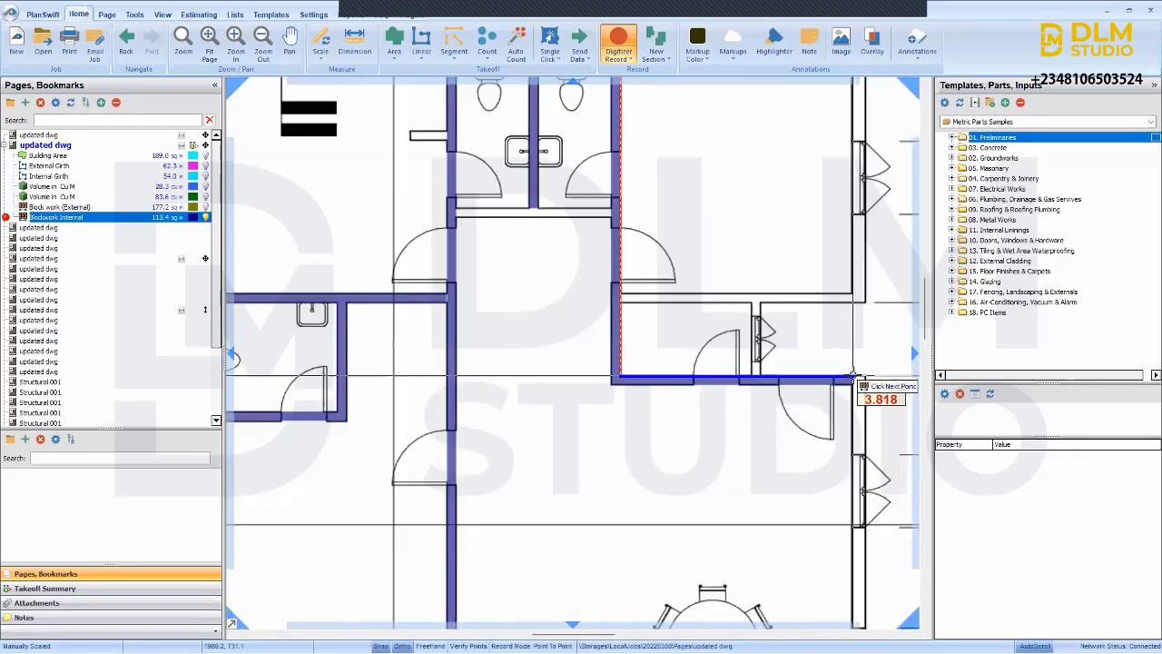
{"action": "left_click", "coordinate": [852, 375]}
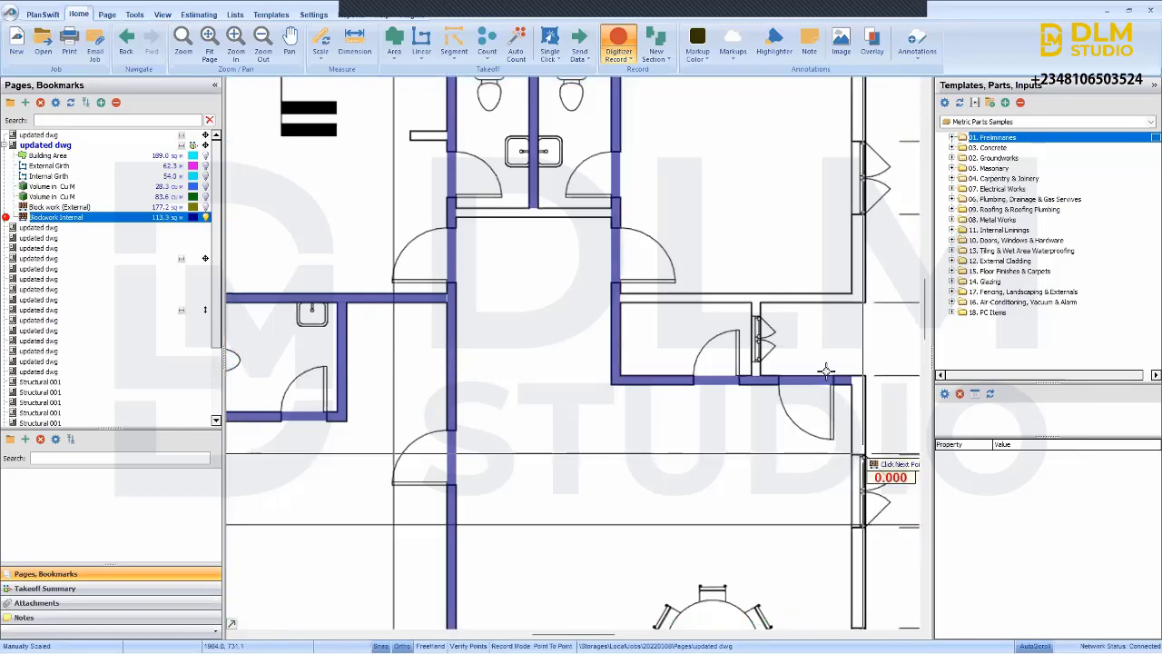
{"action": "scroll", "coordinate": [827, 371], "scroll_direction": "down", "scroll_amount": 2}
{"action": "scroll", "coordinate": [855, 353], "scroll_direction": "up", "scroll_amount": 2}
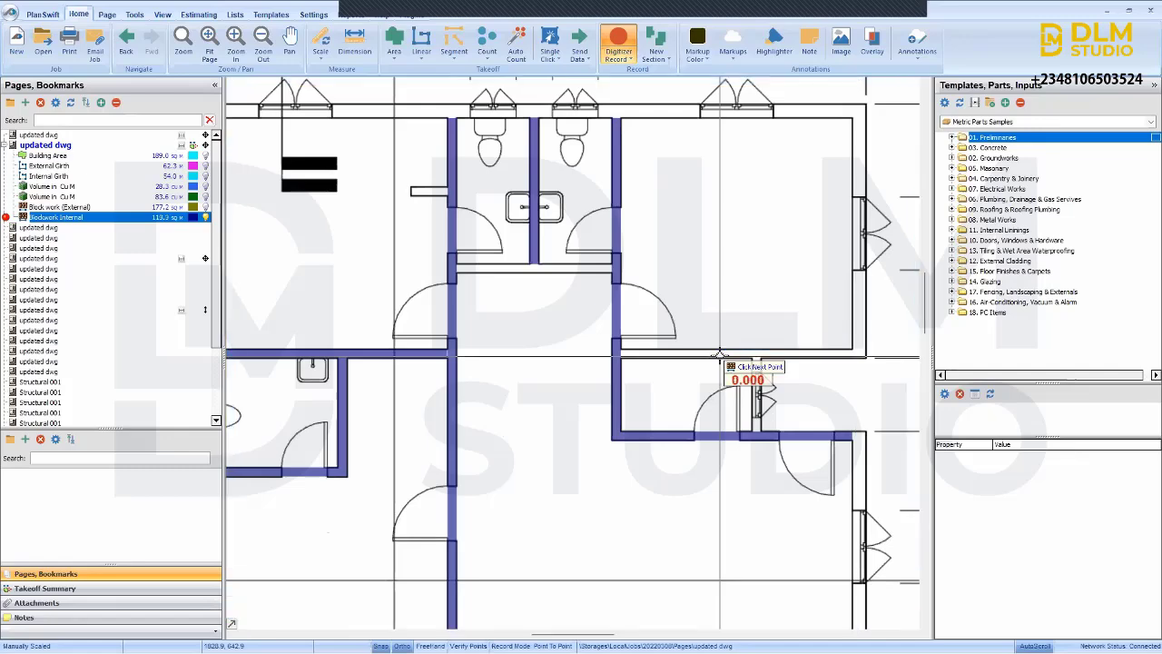
- Try to trace the store's upper wall from the corridor wall across to the right outer wall
{"action": "left_click", "coordinate": [617, 349]}
{"action": "scroll", "coordinate": [615, 346], "scroll_direction": "up", "scroll_amount": 2}
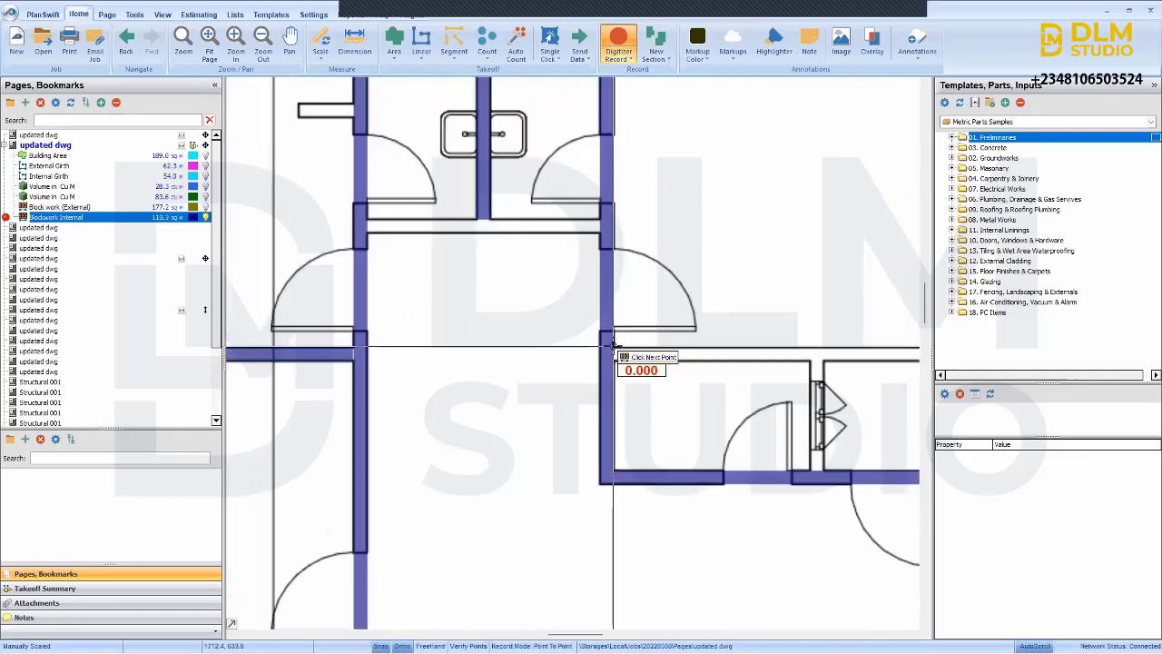
{"action": "scroll", "coordinate": [614, 346], "scroll_direction": "down", "scroll_amount": 2}
{"action": "scroll", "coordinate": [734, 356], "scroll_direction": "down", "scroll_amount": 1}
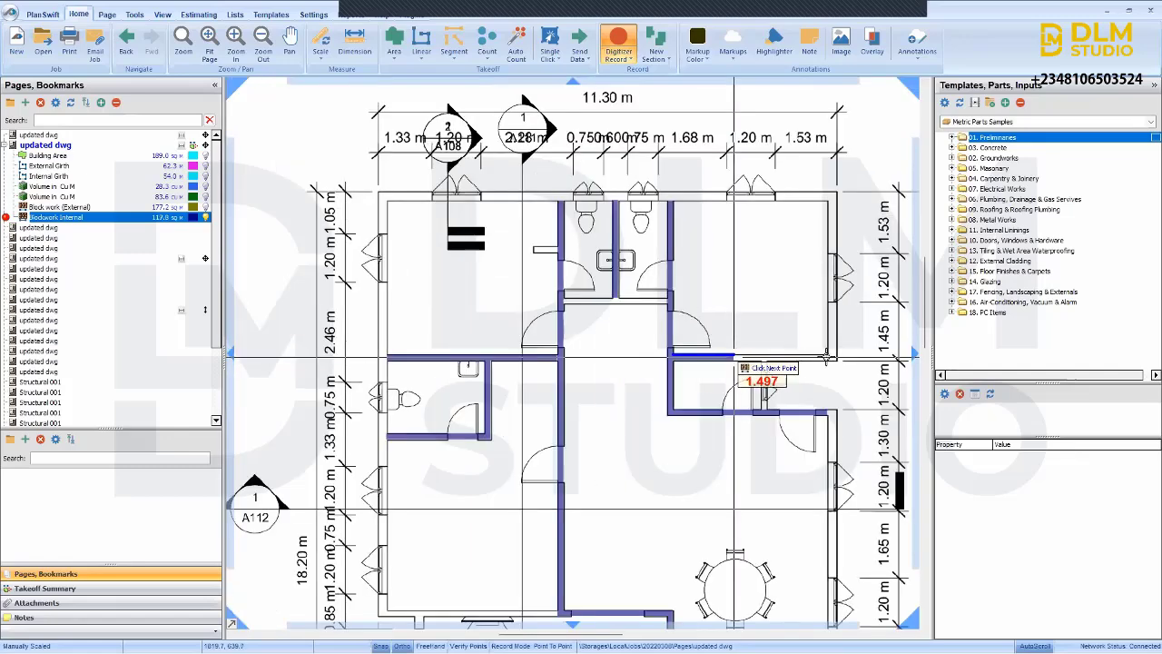
{"action": "left_click", "coordinate": [829, 355]}
- Start the store's right partition and undo the wall traces back to the corridor wall beside the store
{"action": "scroll", "coordinate": [759, 364], "scroll_direction": "up", "scroll_amount": 1}
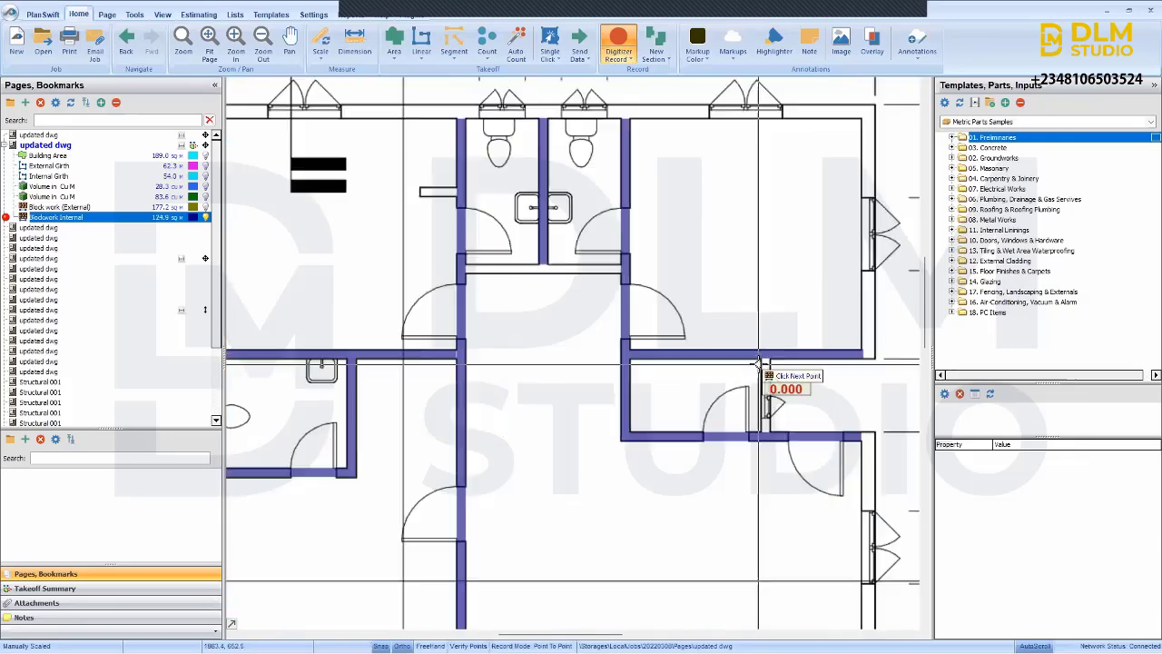
{"action": "scroll", "coordinate": [767, 354], "scroll_direction": "up", "scroll_amount": 2}
{"action": "left_click", "coordinate": [765, 347]}
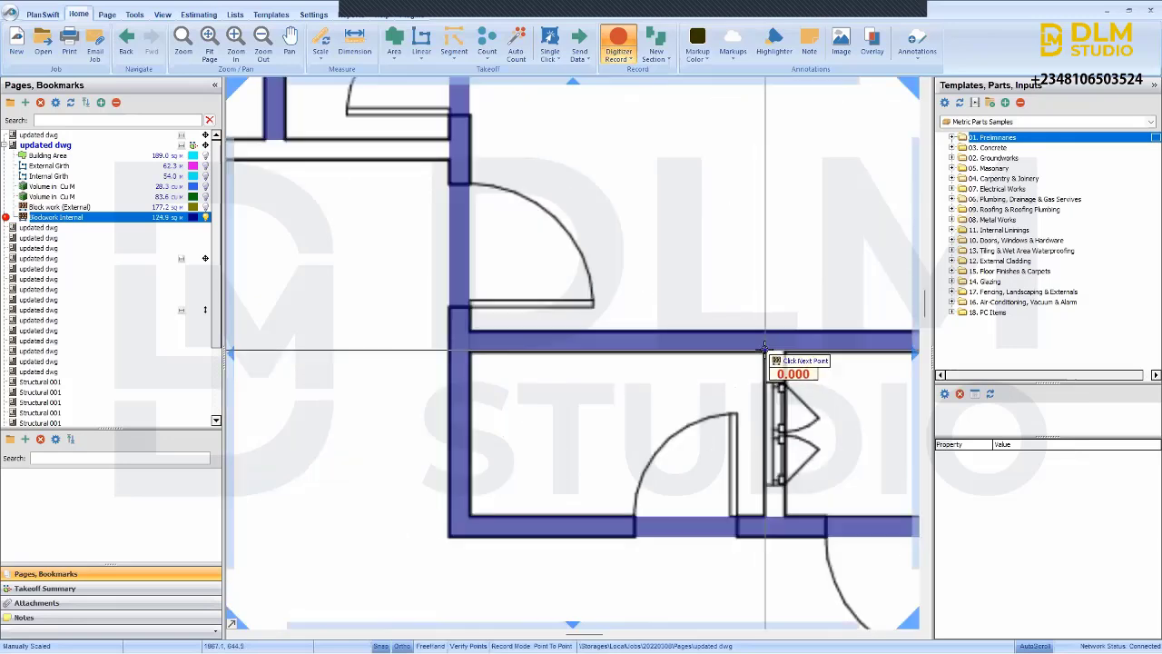
{"action": "key", "text": "ctrl+z"}
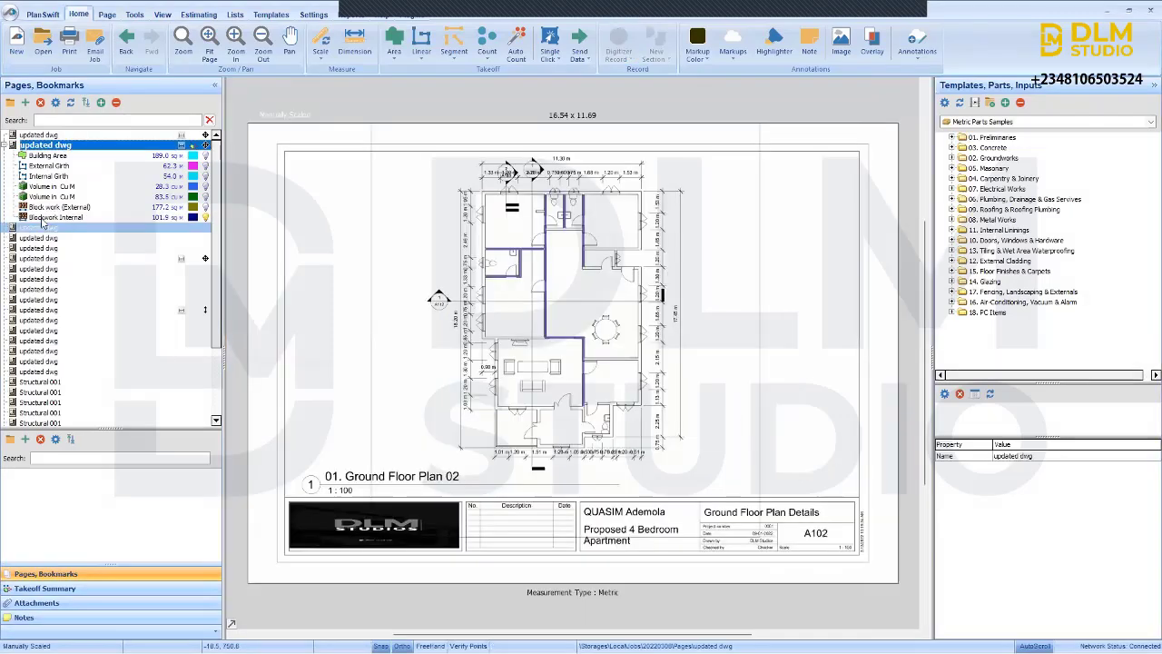
- Resume recording the Blockwork Internal takeoff at the corridor wall beside the store
{"action": "left_click", "coordinate": [85, 220]}
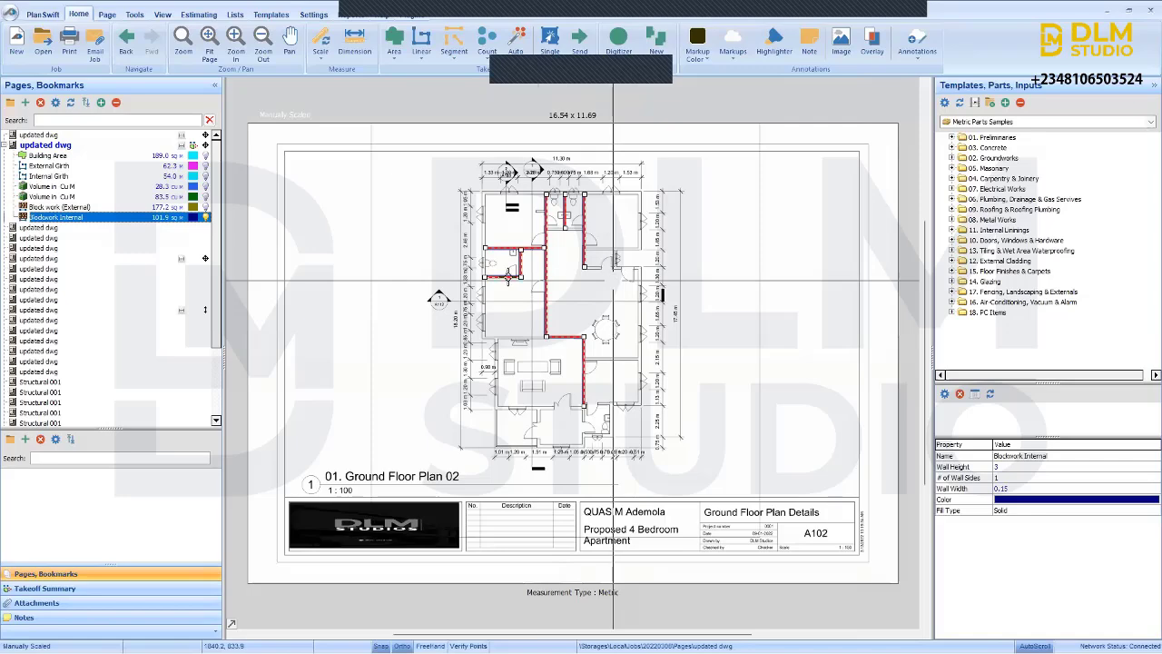
{"action": "left_click", "coordinate": [6, 220]}
{"action": "scroll", "coordinate": [623, 257], "scroll_direction": "up", "scroll_amount": 2}
{"action": "scroll", "coordinate": [413, 209], "scroll_direction": "up", "scroll_amount": 3}
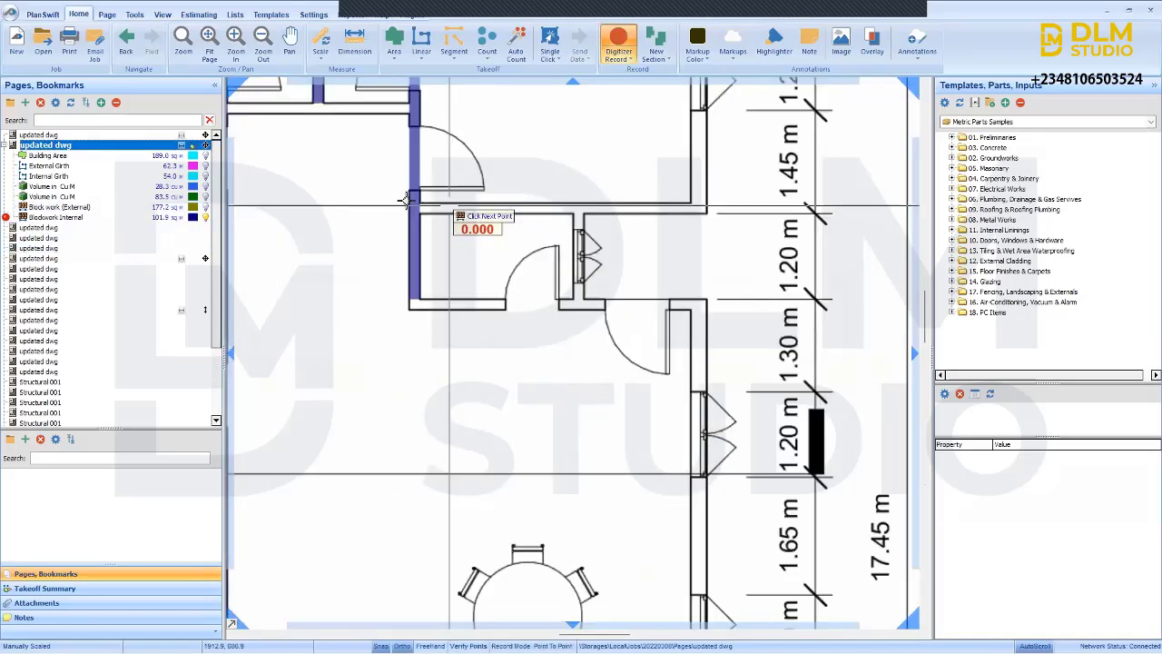
{"action": "scroll", "coordinate": [413, 365], "scroll_direction": "up", "scroll_amount": 1}
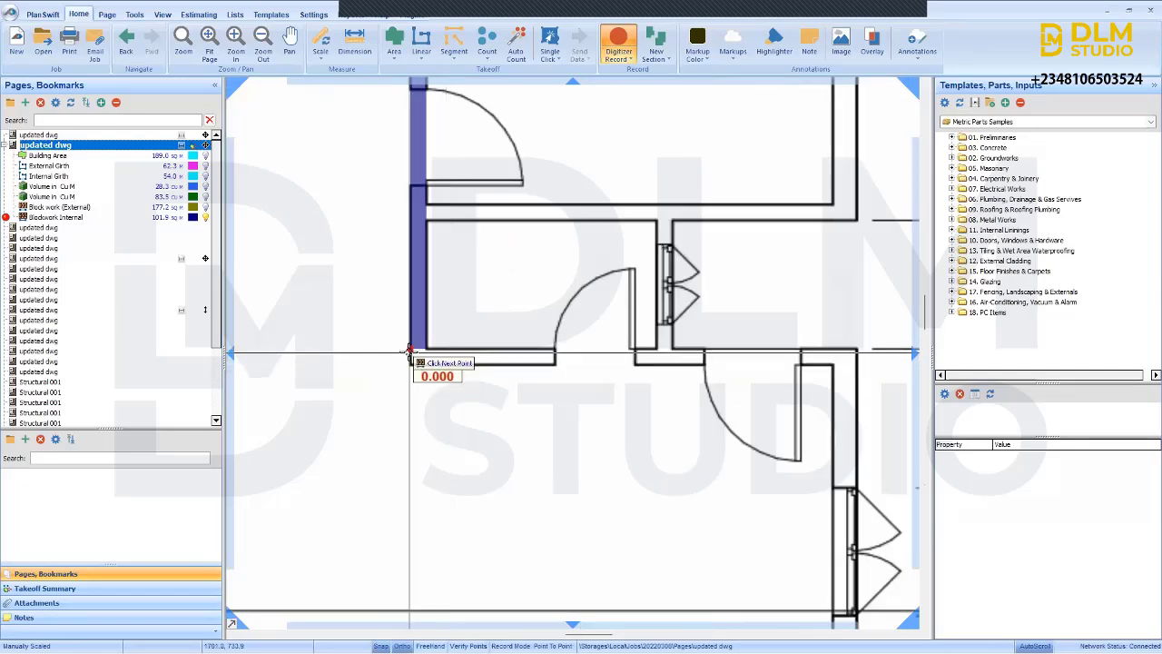
- Trace the store's lower wall, its right partition and its upper wall back to the corridor wall
{"action": "left_click", "coordinate": [410, 363]}
{"action": "scroll", "coordinate": [681, 371], "scroll_direction": "down", "scroll_amount": 3}
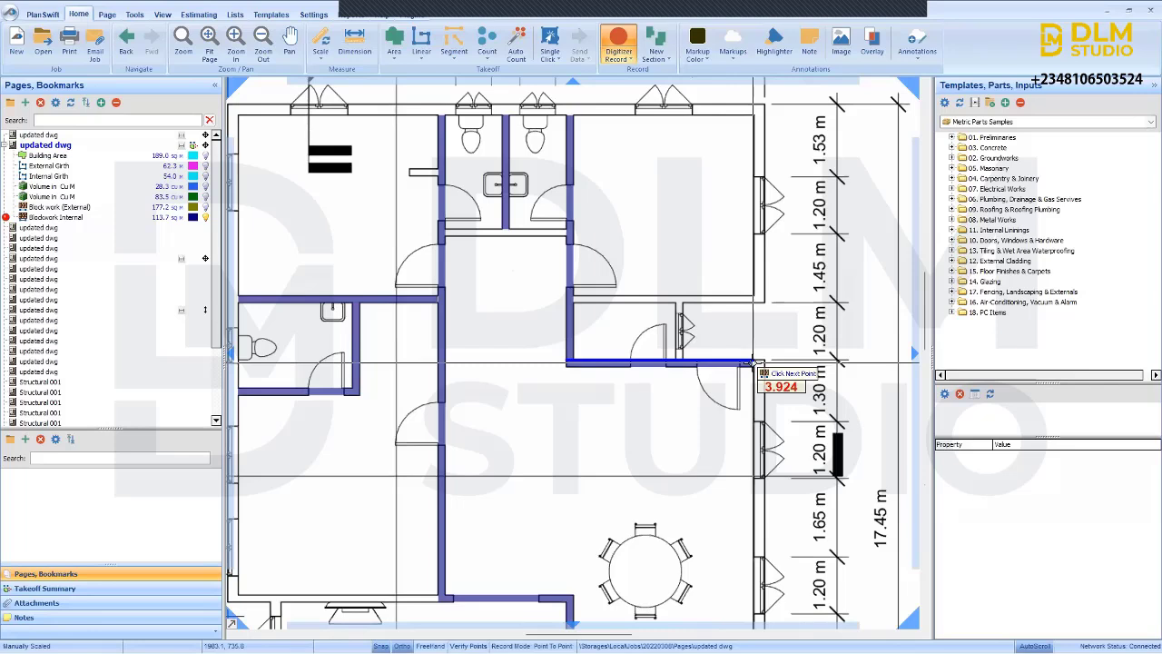
{"action": "left_click", "coordinate": [673, 302]}
{"action": "left_click", "coordinate": [674, 305]}
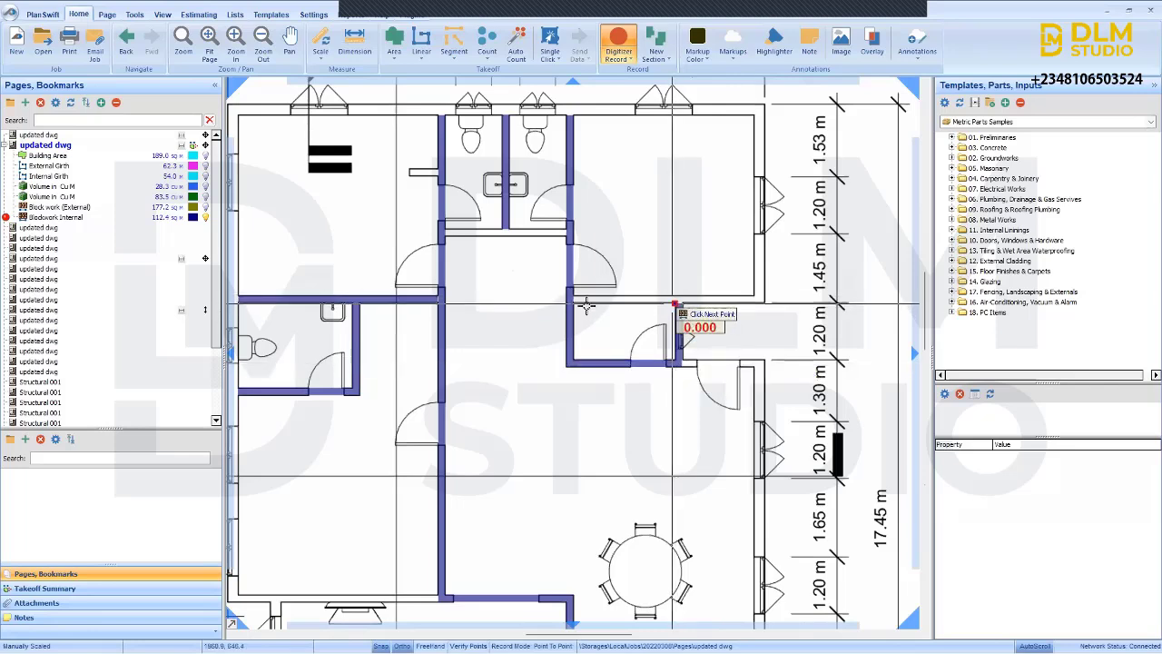
{"action": "double_click", "coordinate": [570, 298]}
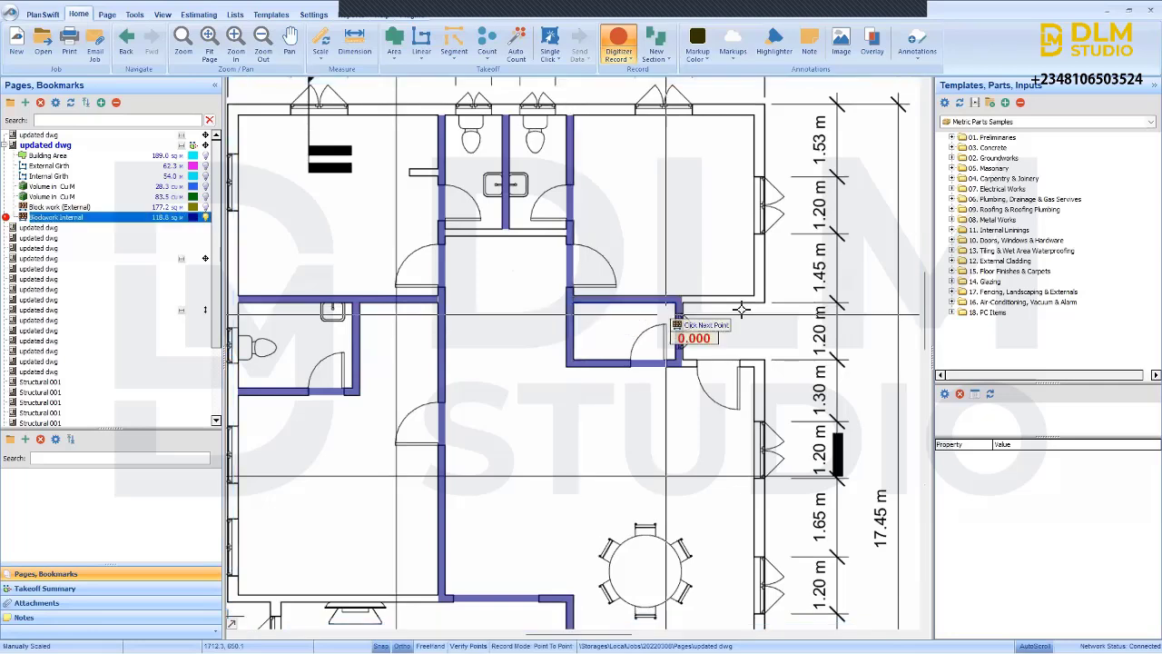
- Trace the upper wall to the right of the store about 1.52 m from the right outer wall to the partition
{"action": "left_click", "coordinate": [754, 302]}
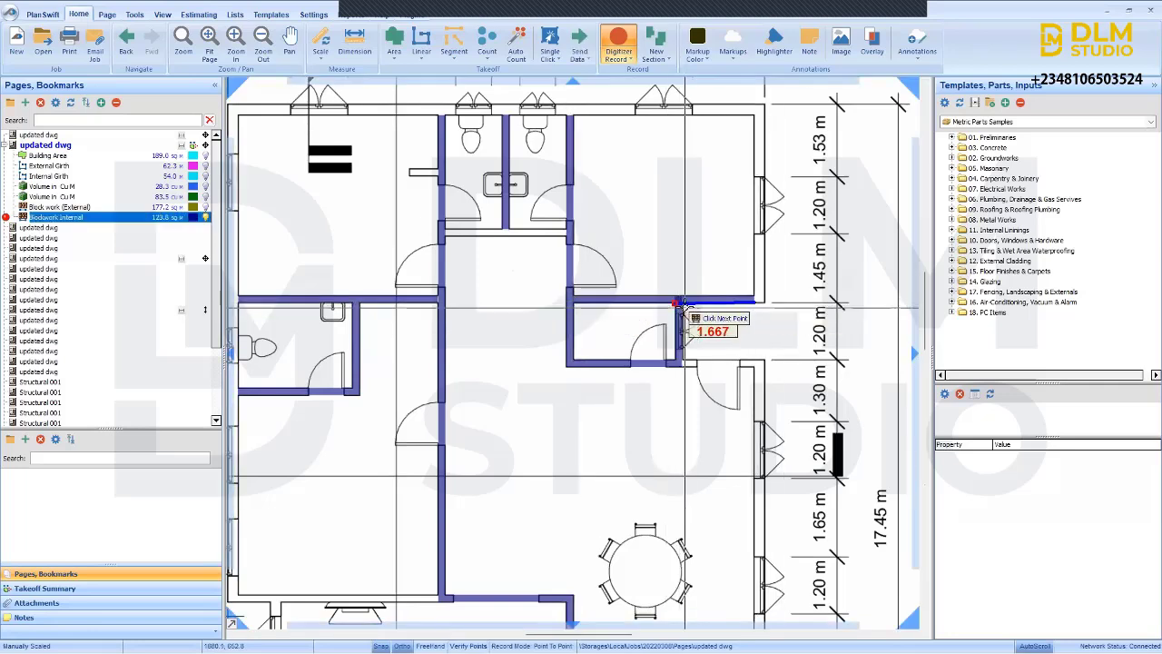
{"action": "scroll", "coordinate": [679, 304], "scroll_direction": "up", "scroll_amount": 3}
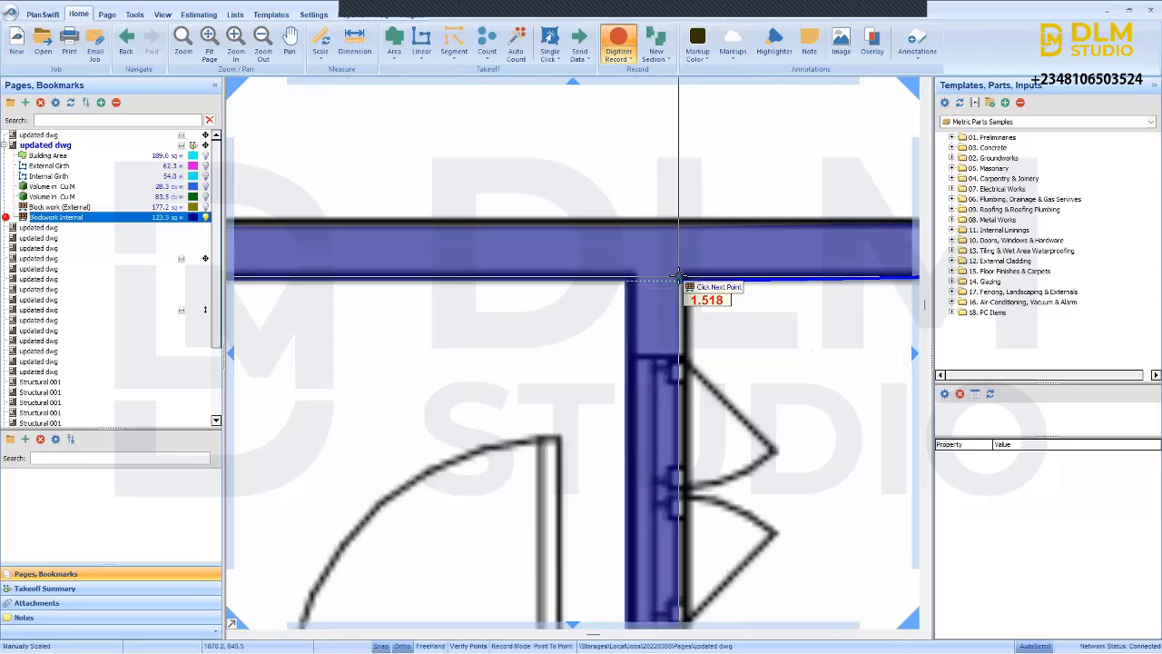
{"action": "left_click", "coordinate": [682, 276]}
- Trace the door wall from the right outer wall back to the store partition's lower corner
{"action": "scroll", "coordinate": [682, 276], "scroll_direction": "down", "scroll_amount": 6}
{"action": "scroll", "coordinate": [760, 442], "scroll_direction": "up", "scroll_amount": 3}
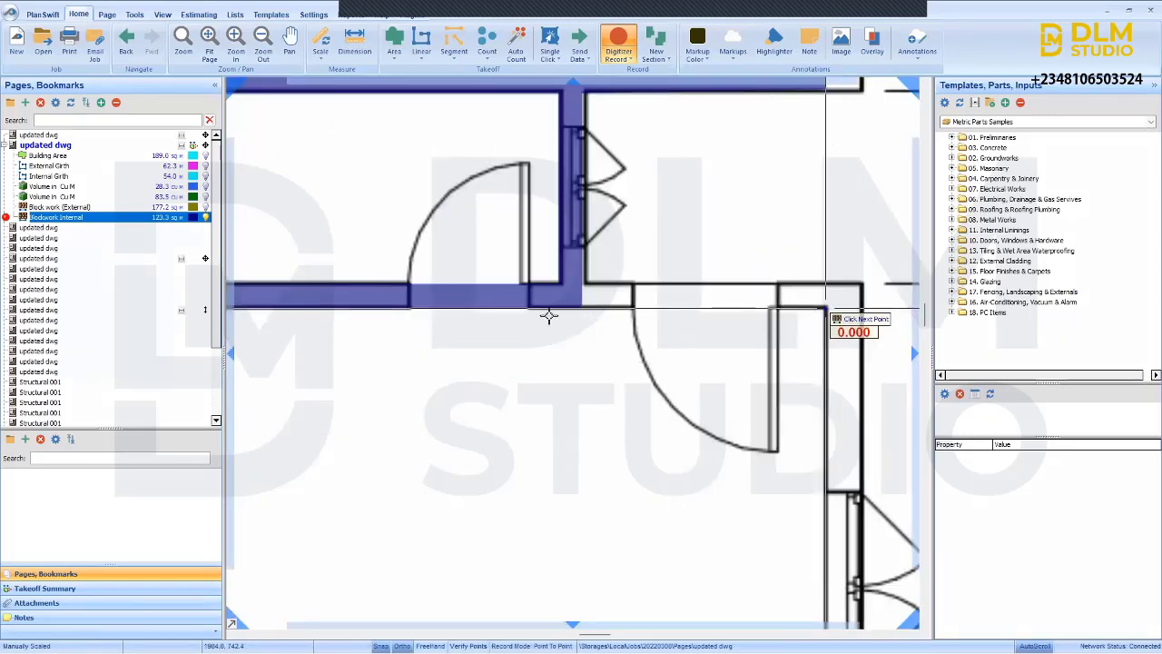
{"action": "left_click", "coordinate": [582, 310]}
- Trace the wall below the dining area from the right outer wall to the living room's right wall
{"action": "scroll", "coordinate": [582, 309], "scroll_direction": "down", "scroll_amount": 5}
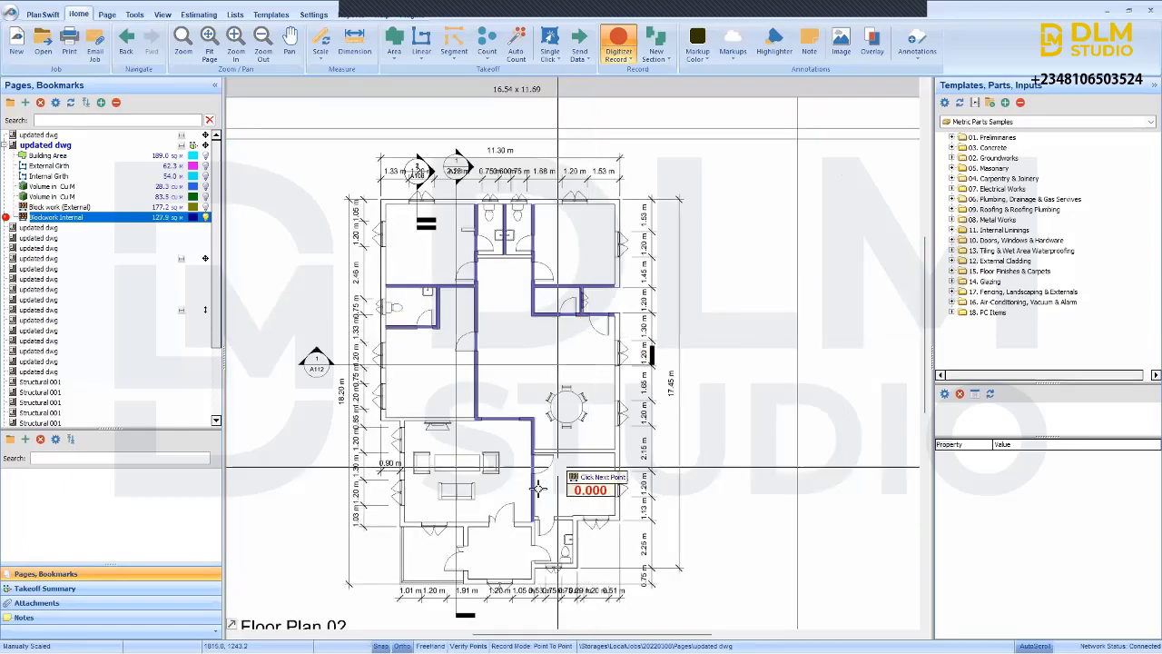
{"action": "scroll", "coordinate": [563, 458], "scroll_direction": "up", "scroll_amount": 4}
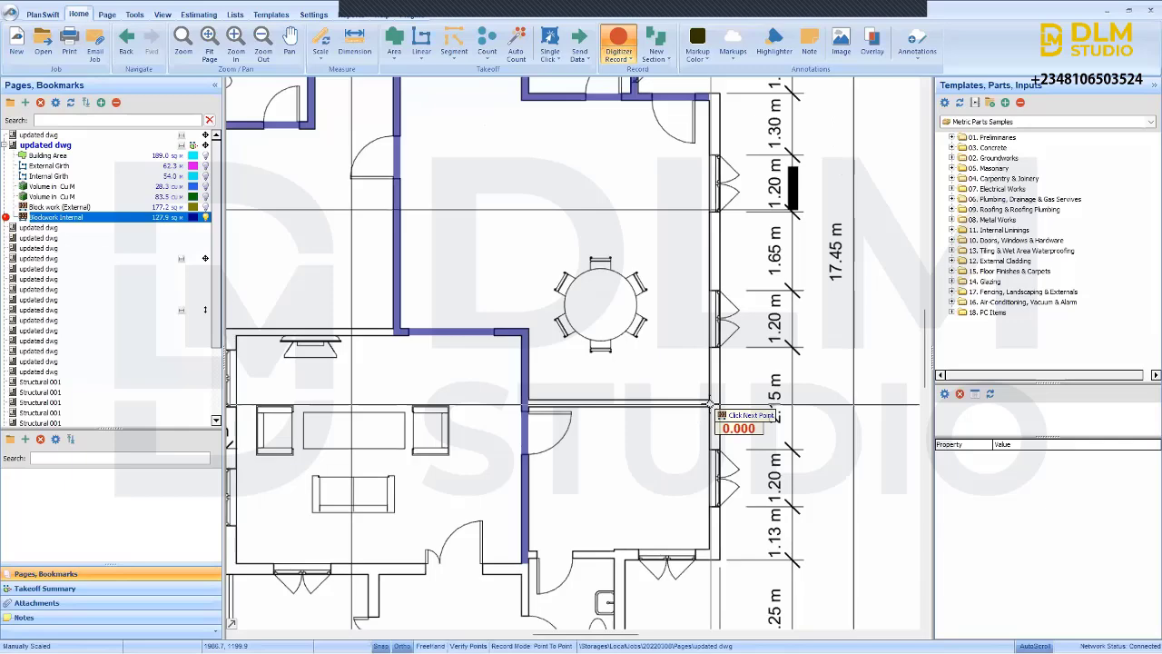
{"action": "scroll", "coordinate": [711, 404], "scroll_direction": "up", "scroll_amount": 2}
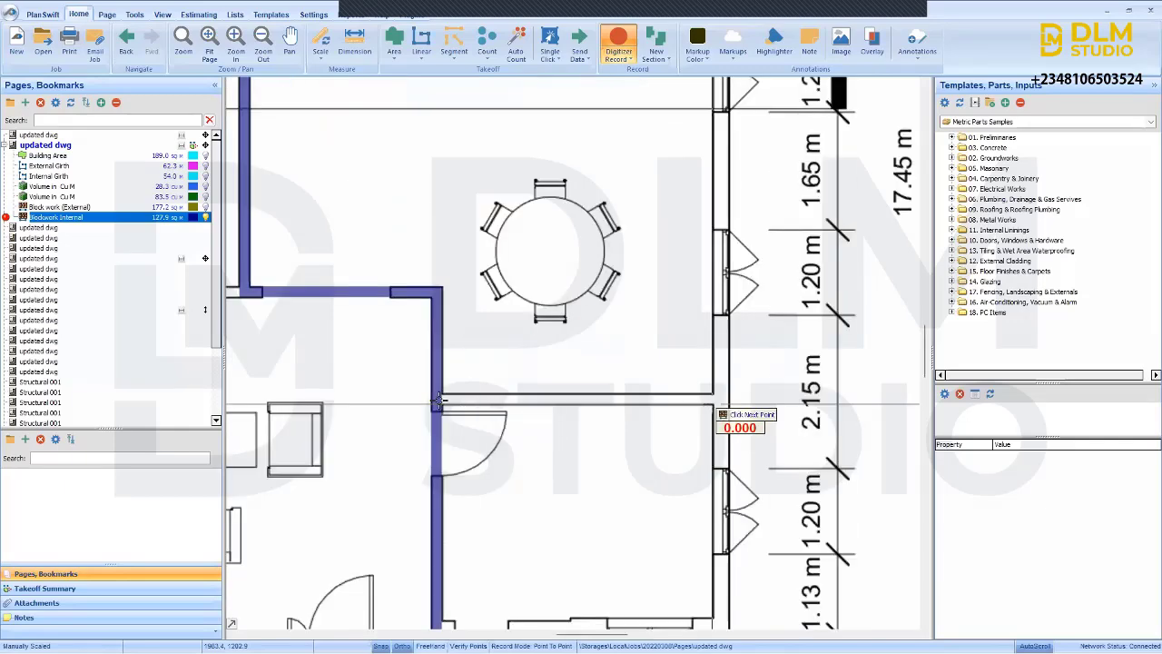
{"action": "scroll", "coordinate": [438, 402], "scroll_direction": "down", "scroll_amount": 3}
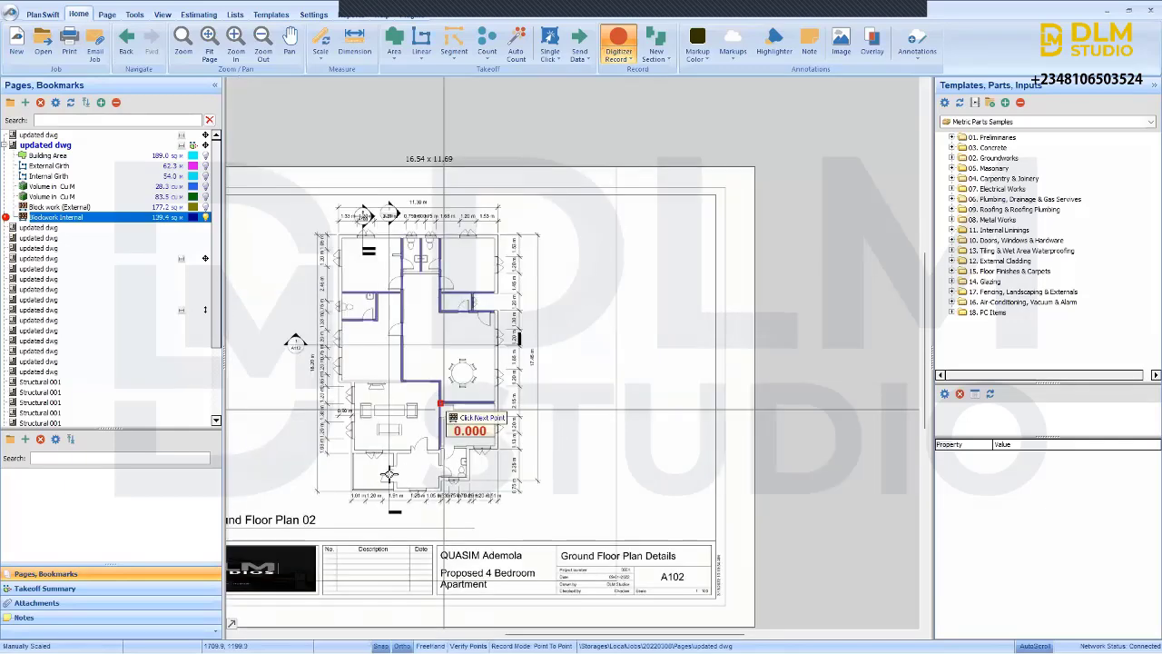
- Trace the toilet's upper wall about 1.78 m from the outer wall's corner to the living room's right wall
{"action": "scroll", "coordinate": [383, 476], "scroll_direction": "up", "scroll_amount": 2}
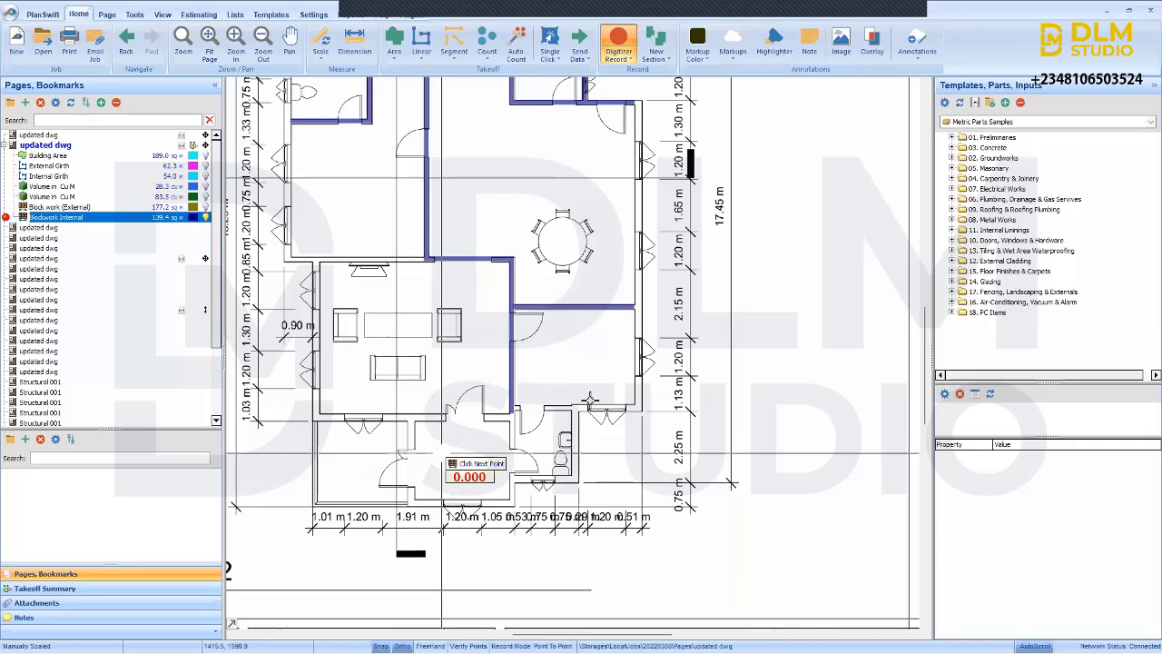
{"action": "scroll", "coordinate": [589, 402], "scroll_direction": "up", "scroll_amount": 2}
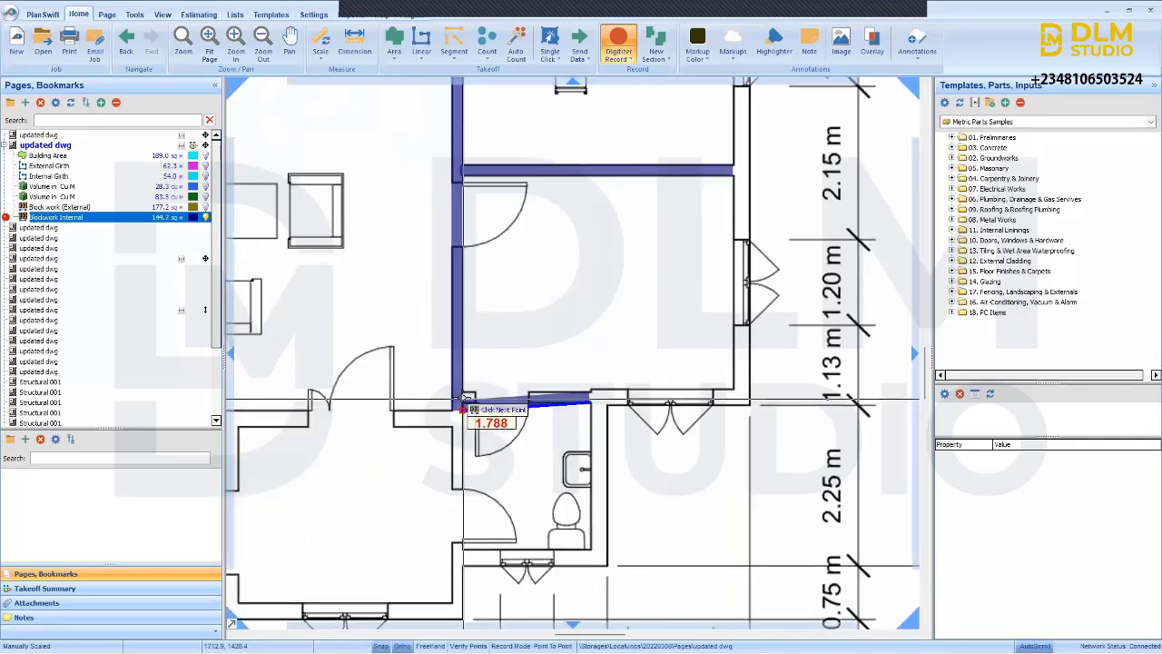
{"action": "scroll", "coordinate": [463, 382], "scroll_direction": "up", "scroll_amount": 2}
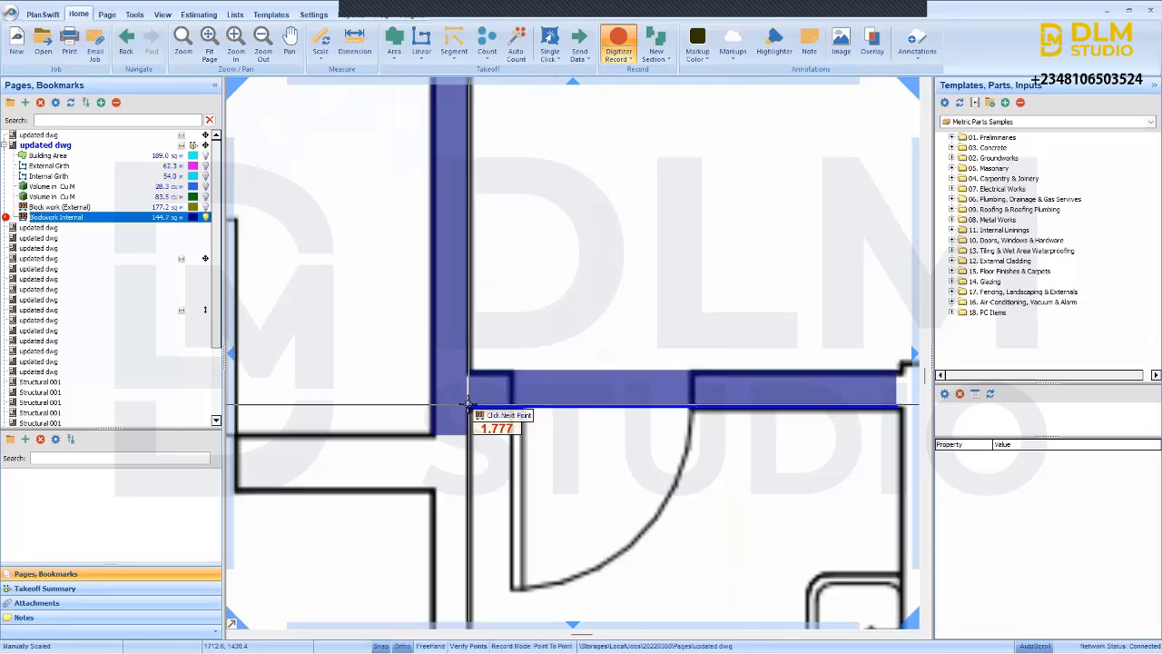
{"action": "left_click", "coordinate": [466, 405]}
- Trace the living room's upper wall from the corridor wall to the left outer wall
{"action": "scroll", "coordinate": [466, 406], "scroll_direction": "down", "scroll_amount": 3}
{"action": "scroll", "coordinate": [337, 293], "scroll_direction": "down", "scroll_amount": 1}
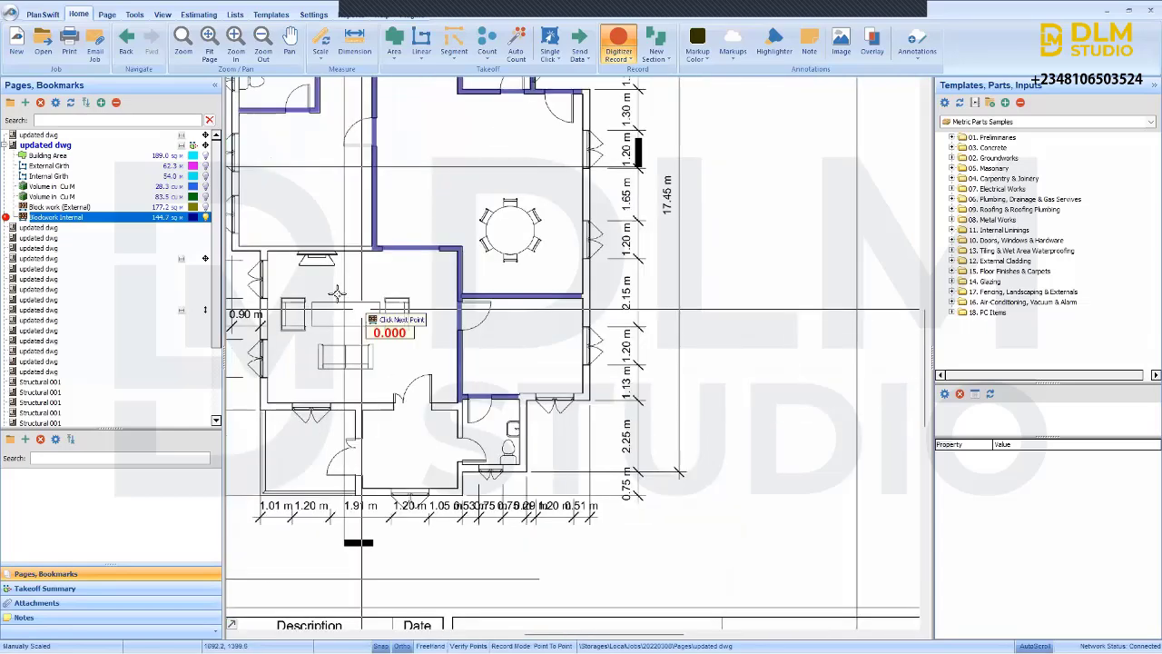
{"action": "left_click_drag", "start_coordinate": [337, 293], "coordinate": [443, 362]}
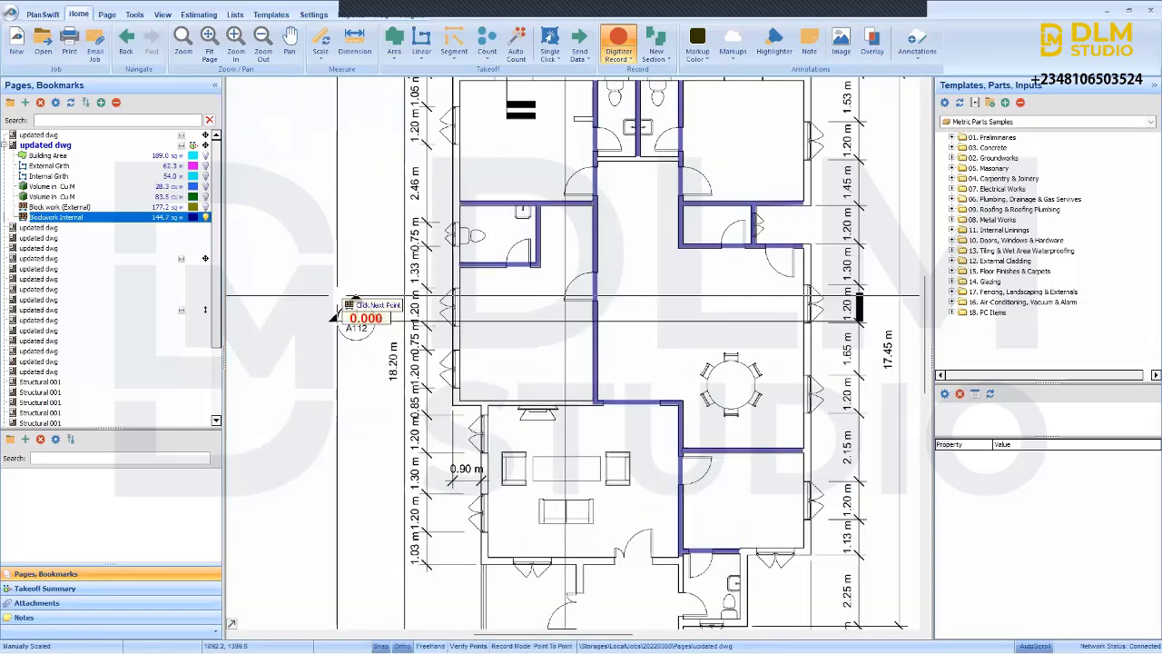
{"action": "scroll", "coordinate": [337, 311], "scroll_direction": "up", "scroll_amount": 5}
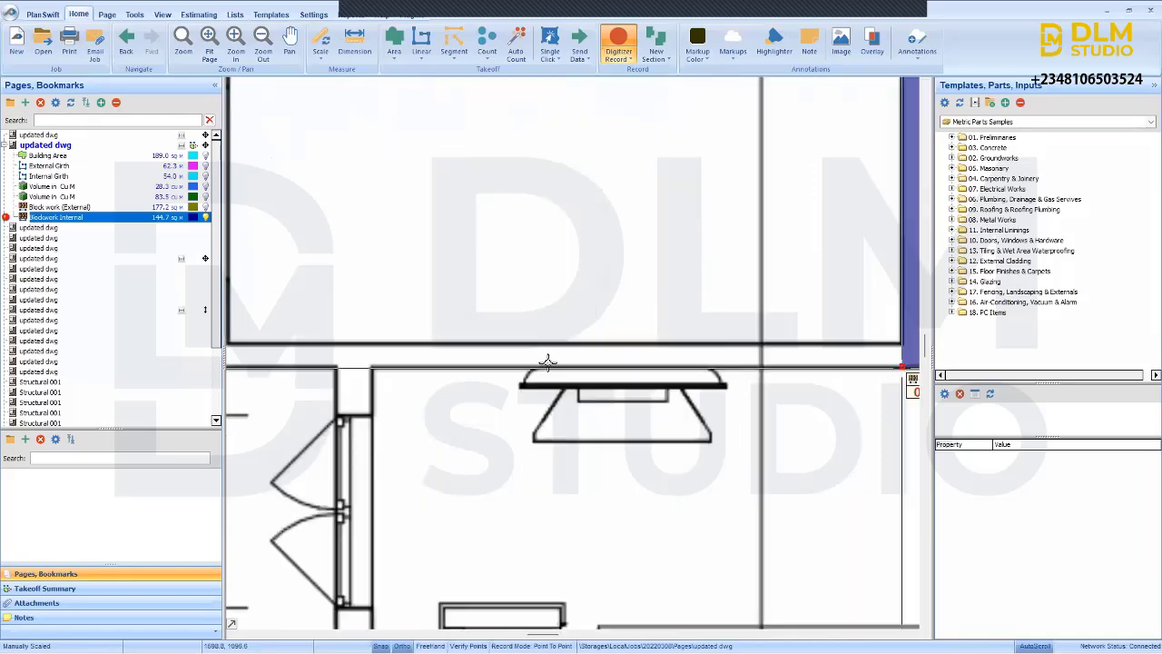
{"action": "left_click", "coordinate": [371, 368]}
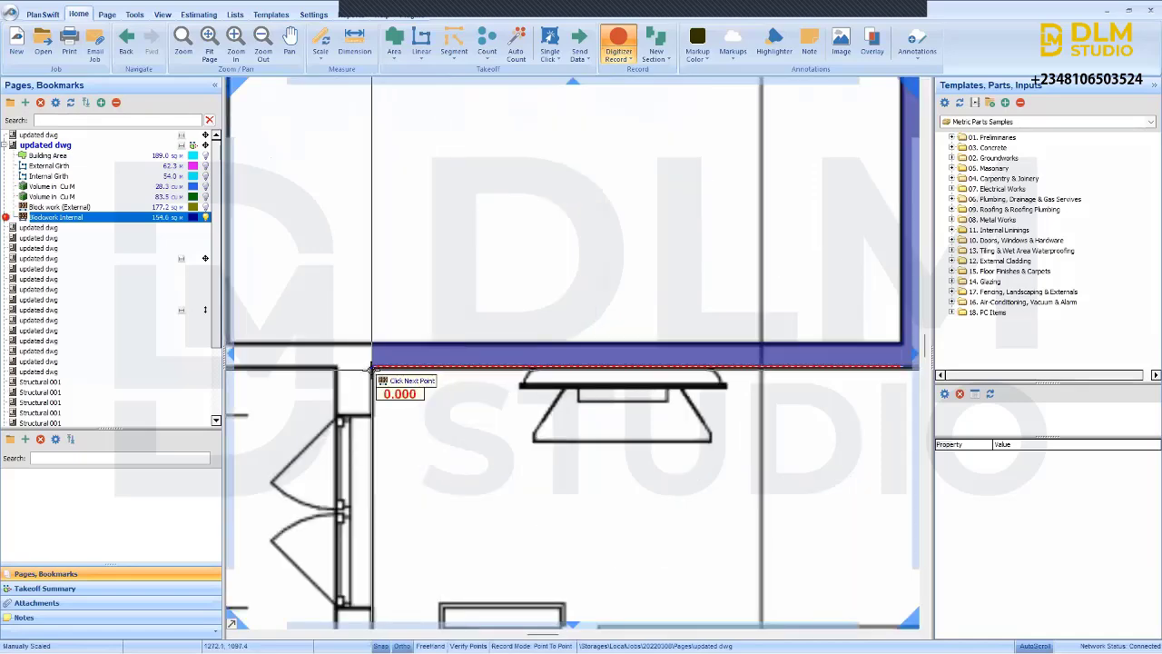
- Trace the wall between the two upper toilets and the corridor, plus the short stub wall in the upper-left bedroom
{"action": "scroll", "coordinate": [382, 377], "scroll_direction": "down", "scroll_amount": 6}
{"action": "scroll", "coordinate": [529, 242], "scroll_direction": "up", "scroll_amount": 5}
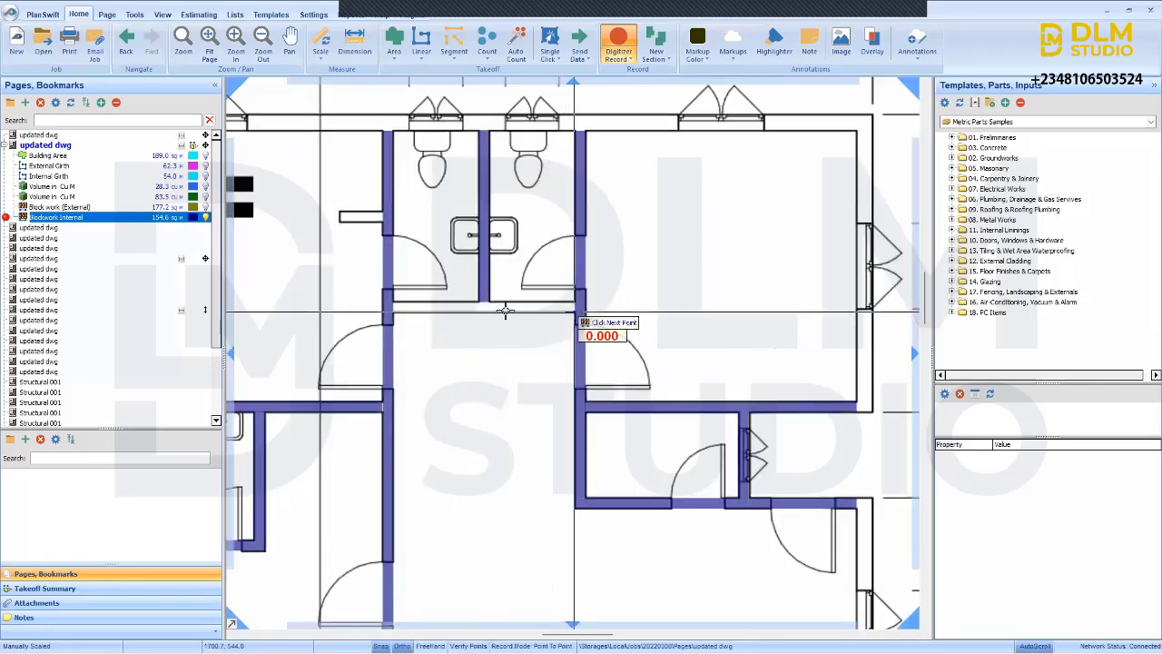
{"action": "left_click", "coordinate": [394, 307]}
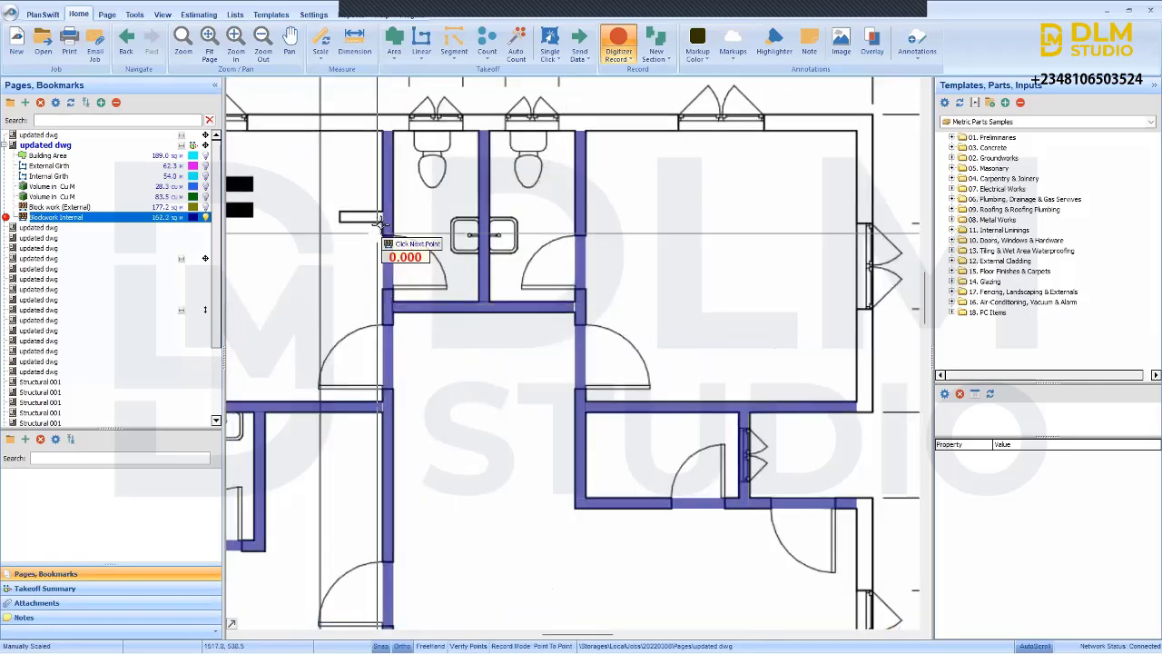
{"action": "left_click", "coordinate": [339, 219]}
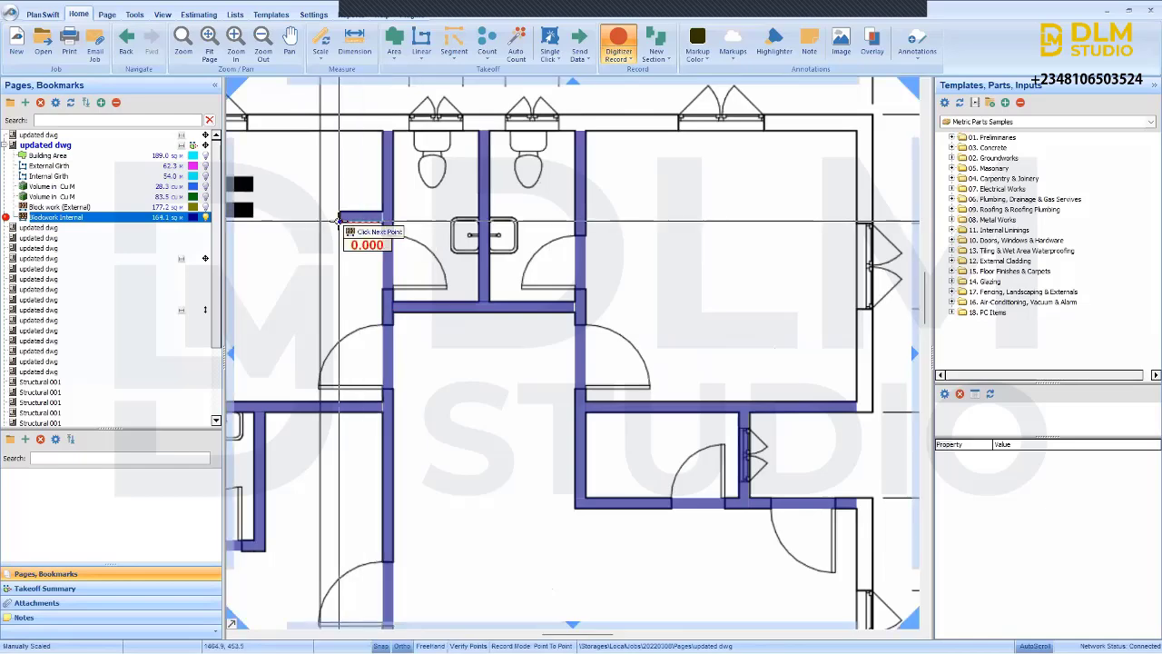
- Trace the wall between the entrance lobby and the lower toilet about 1.72 m up to the living room's lower wall
{"action": "scroll", "coordinate": [340, 219], "scroll_direction": "down", "scroll_amount": 3}
{"action": "scroll", "coordinate": [500, 457], "scroll_direction": "down", "scroll_amount": 2}
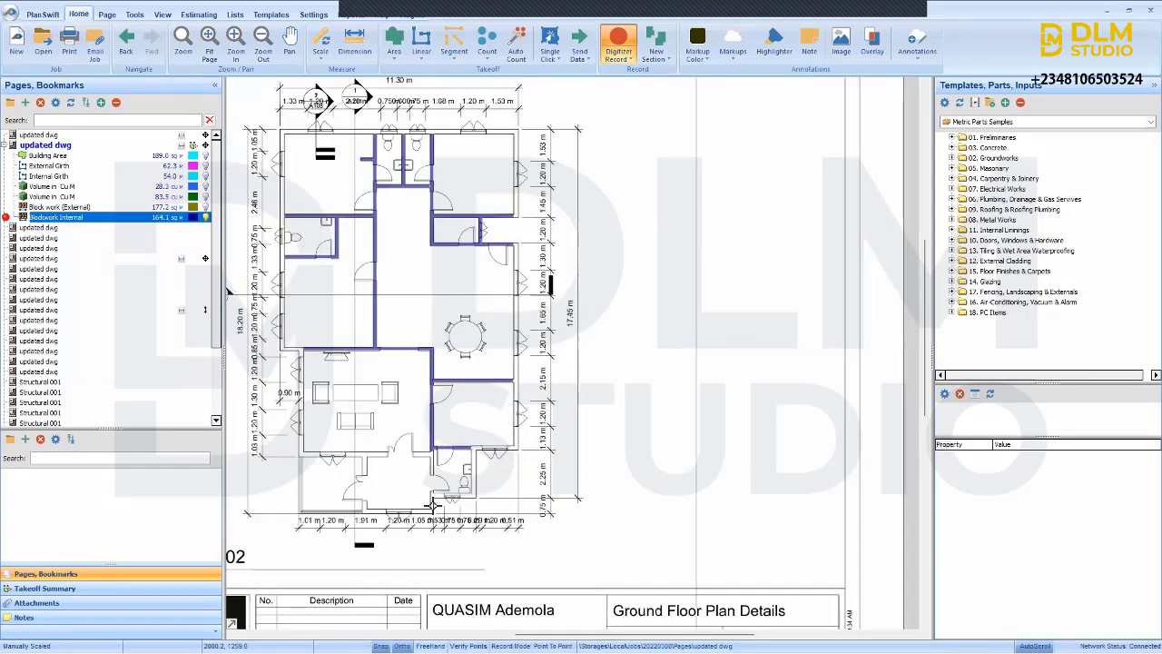
{"action": "scroll", "coordinate": [436, 495], "scroll_direction": "up", "scroll_amount": 3}
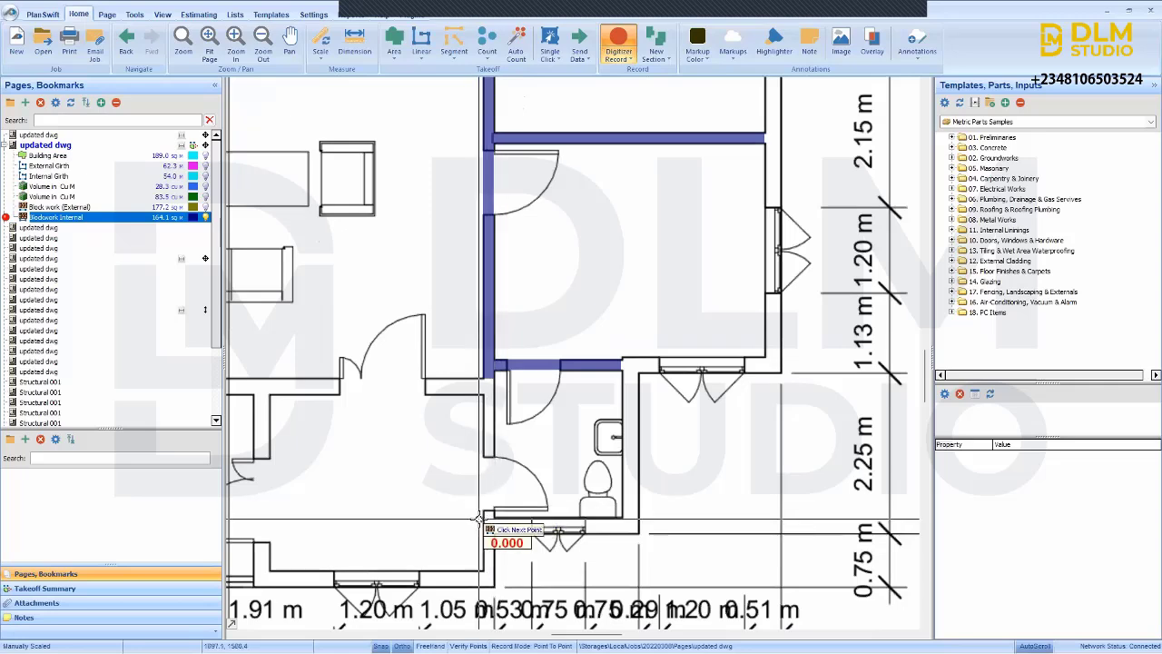
{"action": "left_click", "coordinate": [479, 520]}
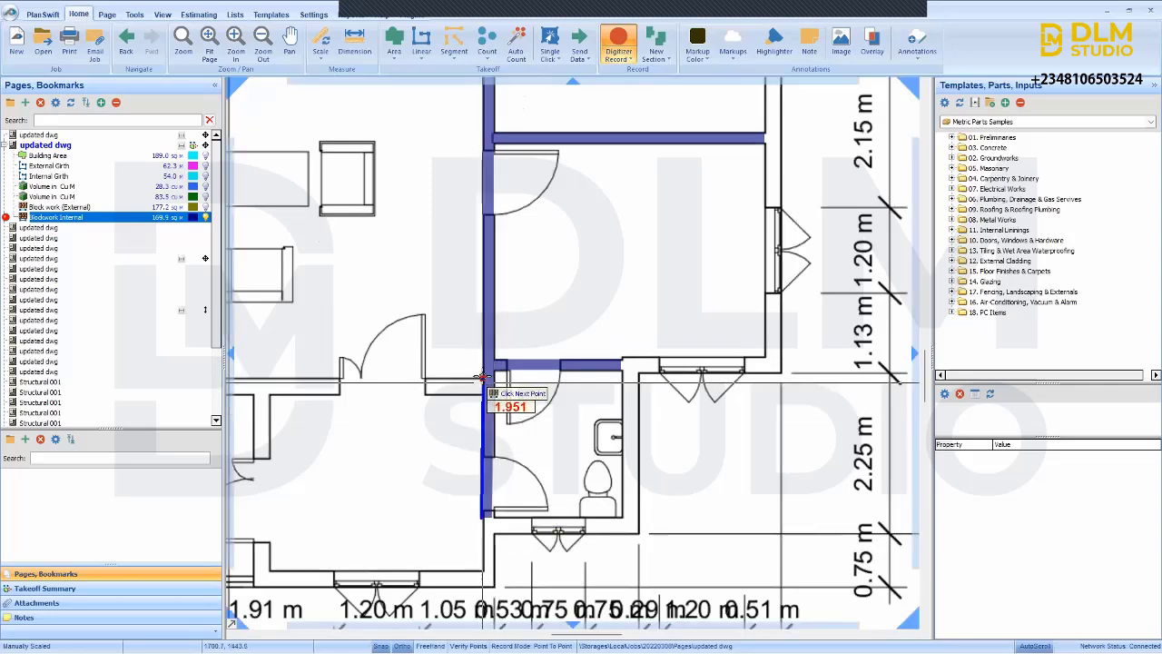
{"action": "scroll", "coordinate": [482, 393], "scroll_direction": "up", "scroll_amount": 3}
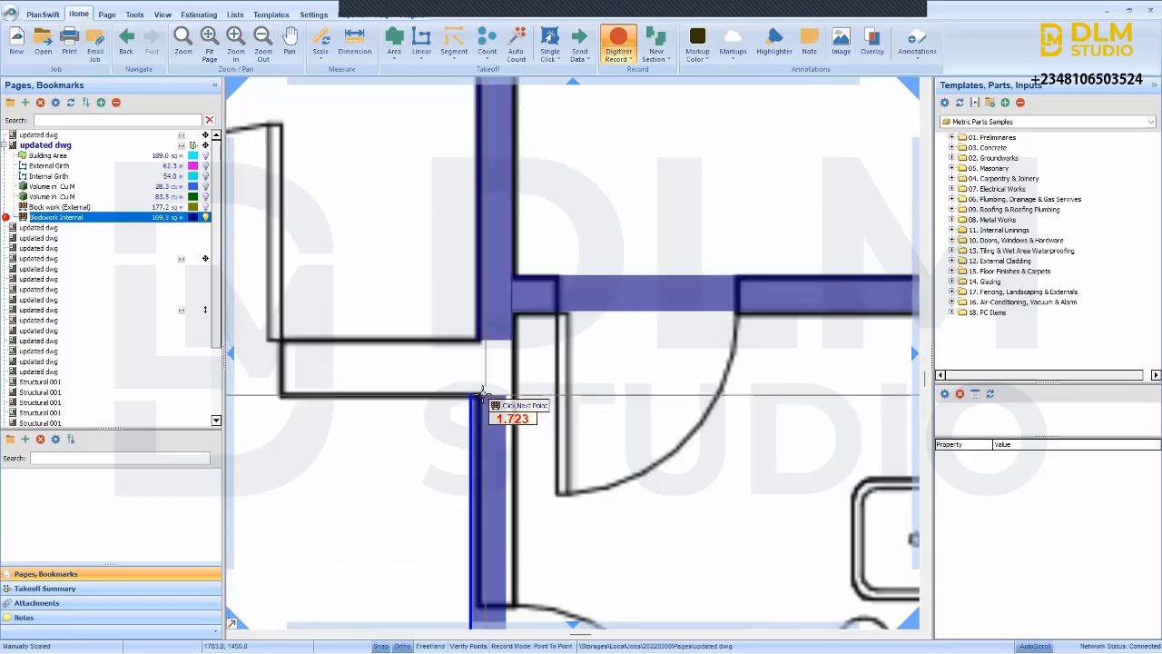
{"action": "left_click", "coordinate": [482, 393]}
{"action": "scroll", "coordinate": [479, 396], "scroll_direction": "down", "scroll_amount": 2}
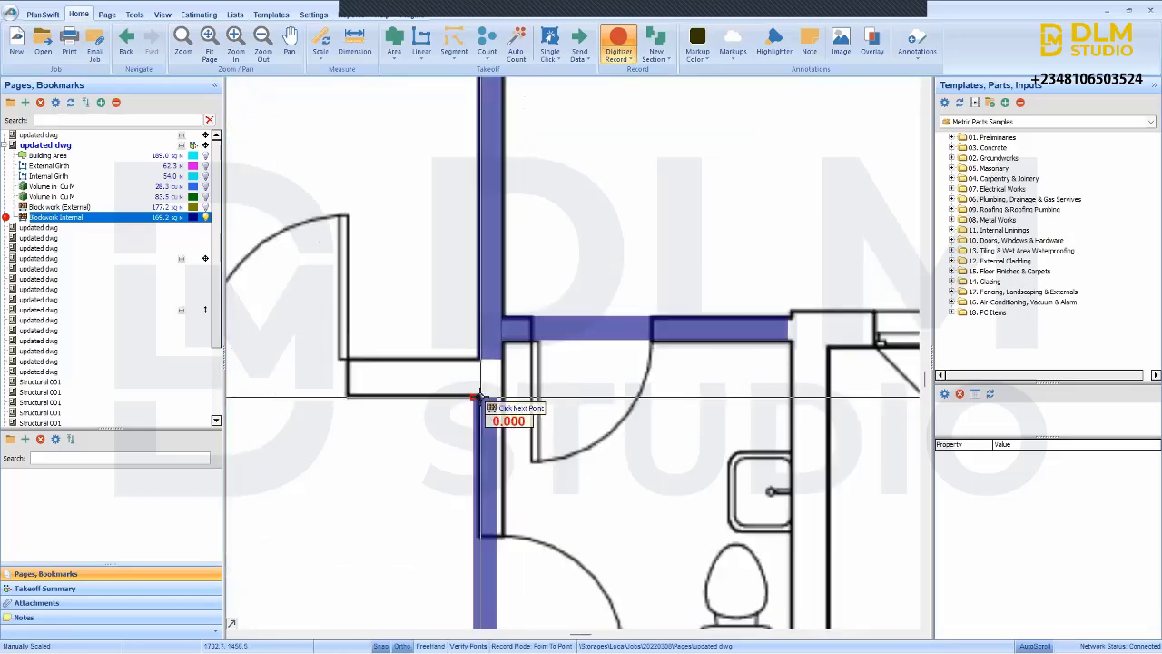
- Stop recording the internal block work and display the external block work together with it on the plan
{"action": "scroll", "coordinate": [480, 396], "scroll_direction": "down", "scroll_amount": 3}
{"action": "scroll", "coordinate": [527, 499], "scroll_direction": "down", "scroll_amount": 1}
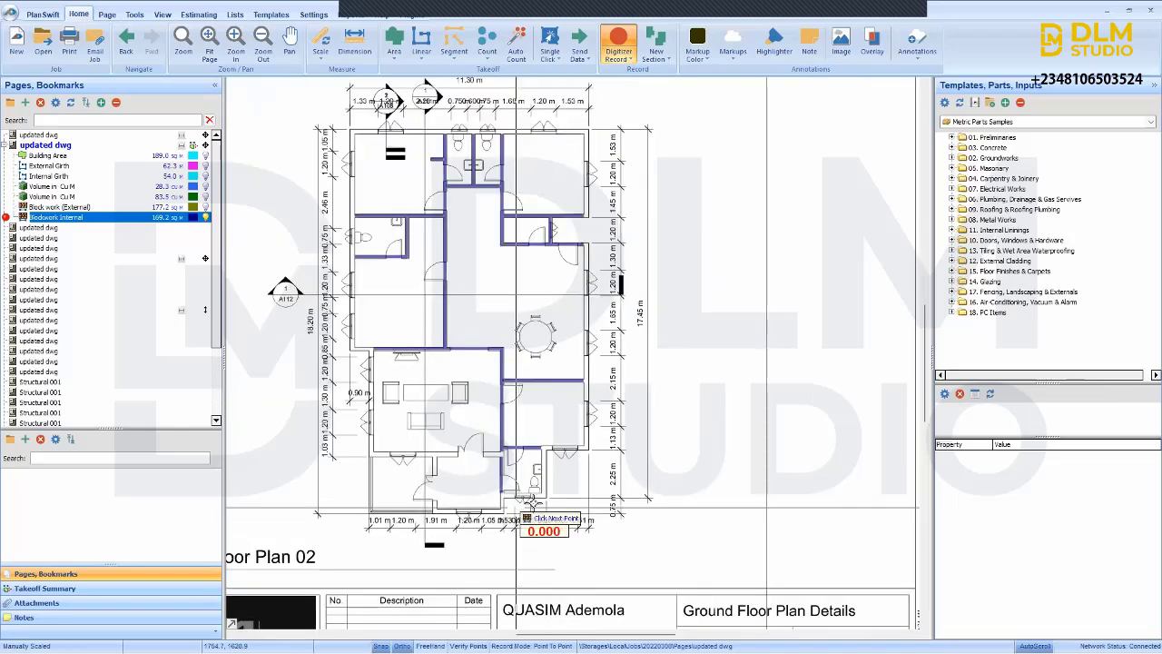
{"action": "scroll", "coordinate": [533, 503], "scroll_direction": "down", "scroll_amount": 3}
{"action": "scroll", "coordinate": [635, 434], "scroll_direction": "up", "scroll_amount": 1}
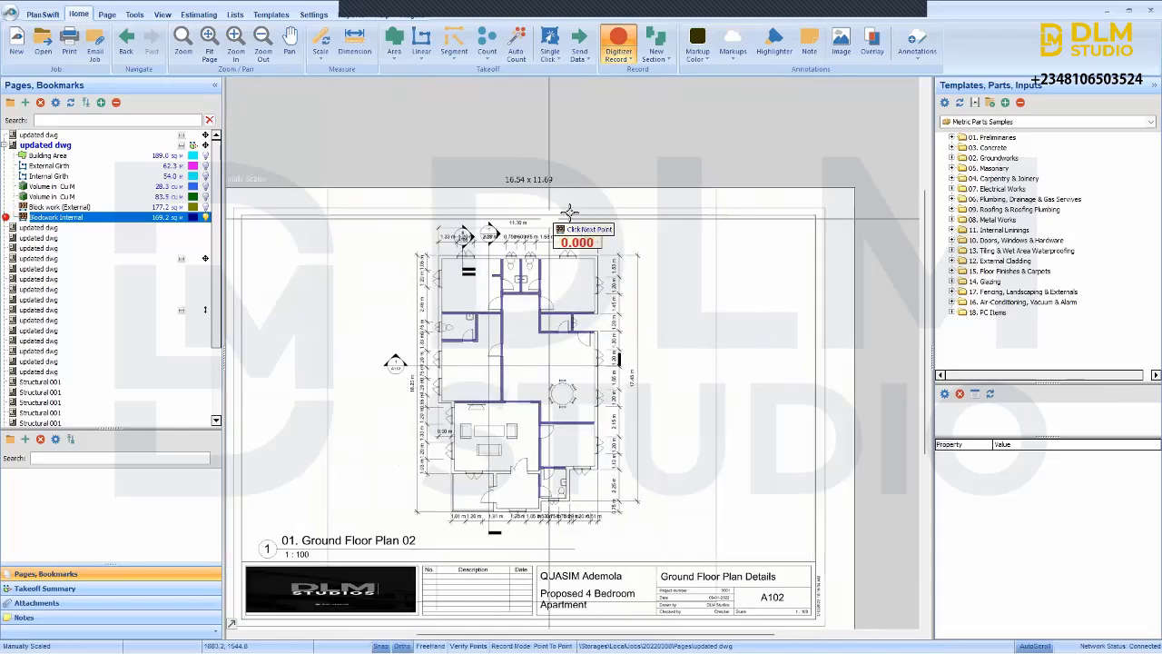
{"action": "right_click", "coordinate": [543, 371]}
{"action": "left_click", "coordinate": [563, 396]}
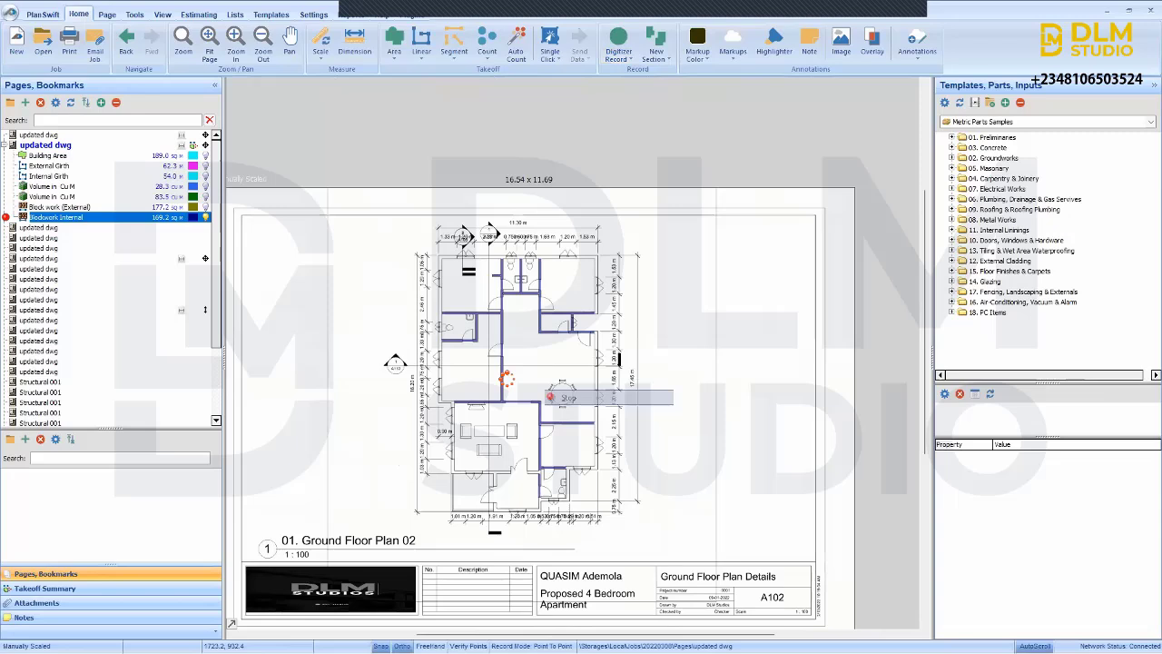
{"action": "left_click", "coordinate": [206, 209]}
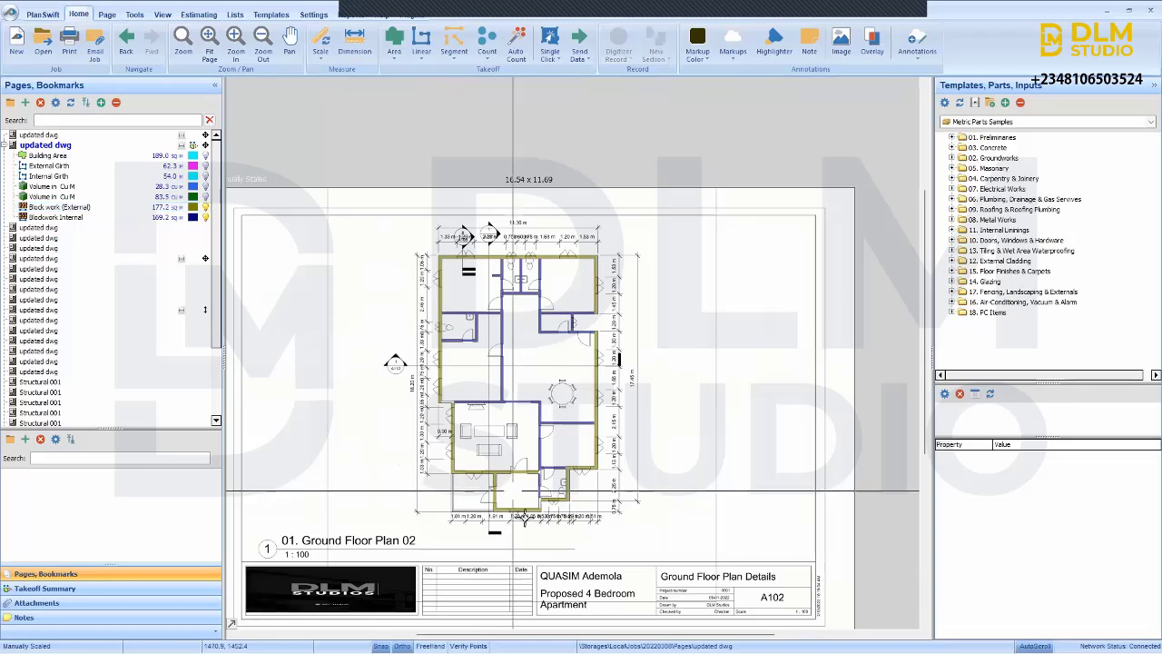
{"action": "scroll", "coordinate": [604, 475], "scroll_direction": "up", "scroll_amount": 5}
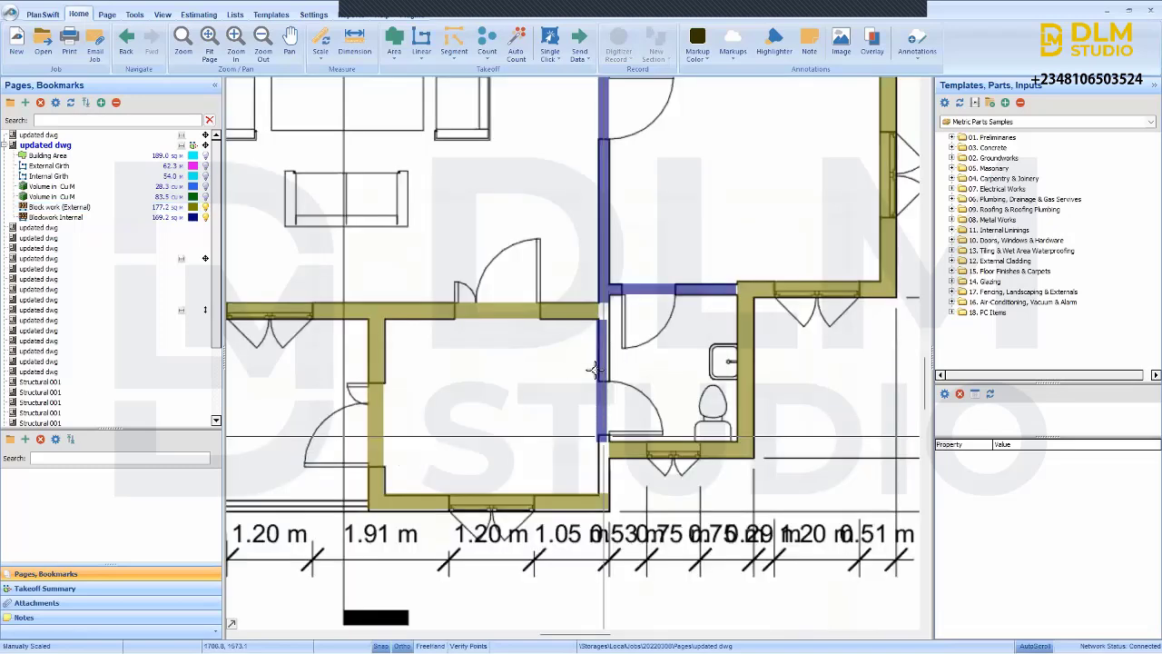
- Resume the internal block work takeoff, trace the missing lower part of the entrance lobby's right wall, and end the recording
{"action": "double_click", "coordinate": [13, 215]}
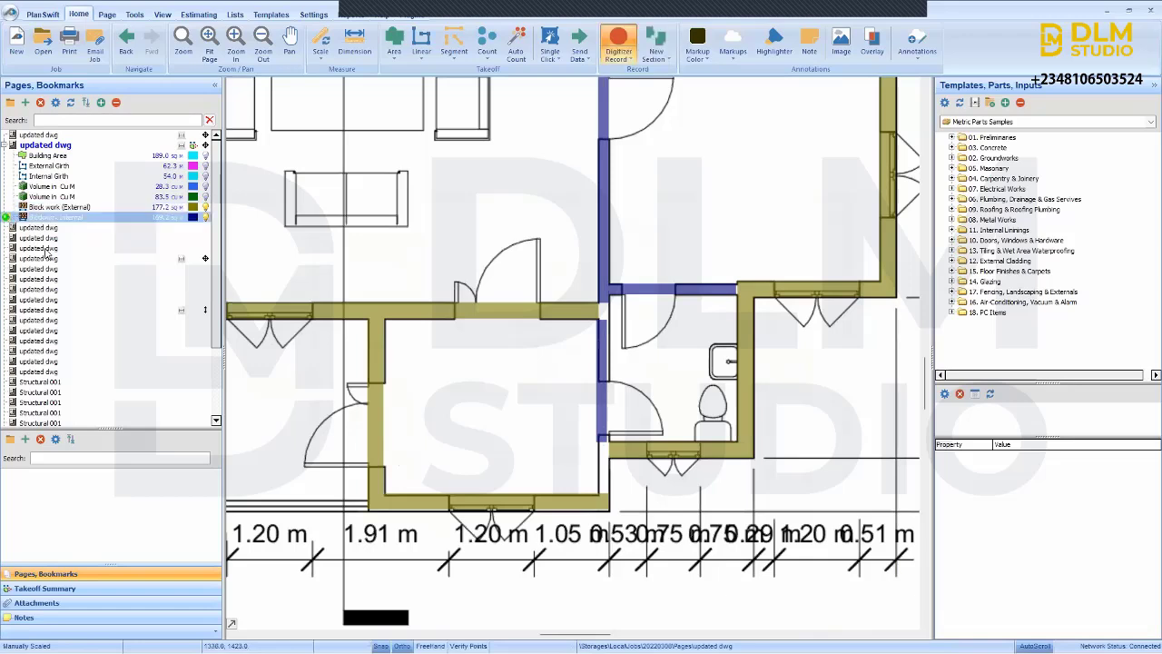
{"action": "scroll", "coordinate": [574, 499], "scroll_direction": "up", "scroll_amount": 3}
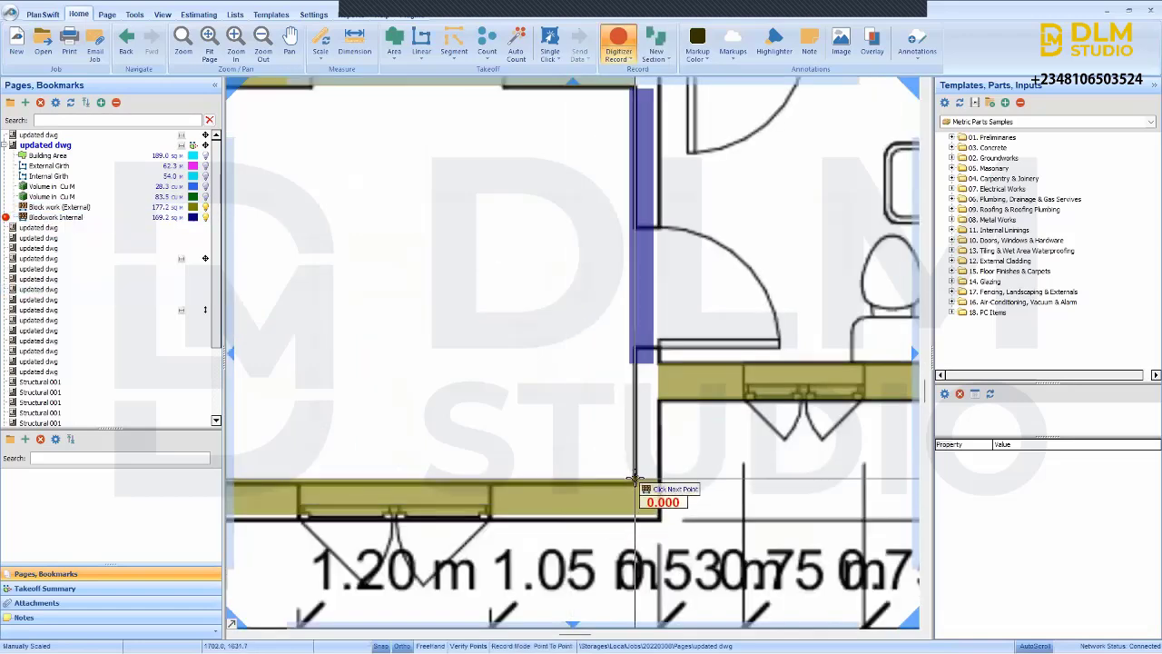
{"action": "left_click", "coordinate": [635, 483]}
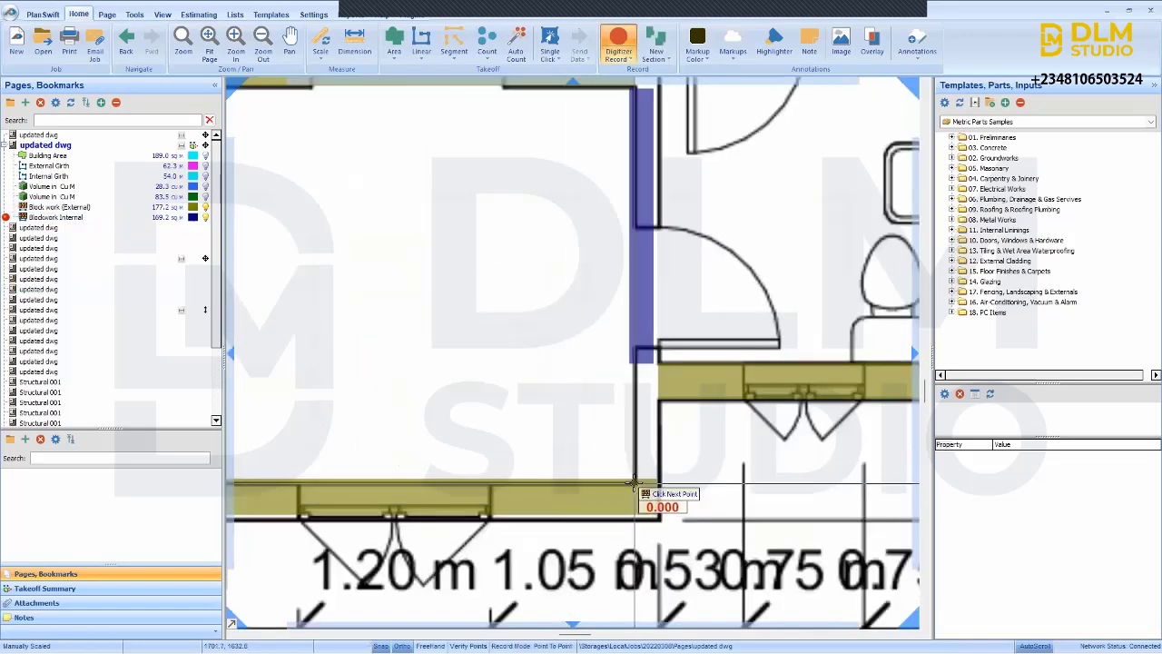
{"action": "left_click", "coordinate": [636, 401]}
{"action": "scroll", "coordinate": [505, 381], "scroll_direction": "down", "scroll_amount": 3}
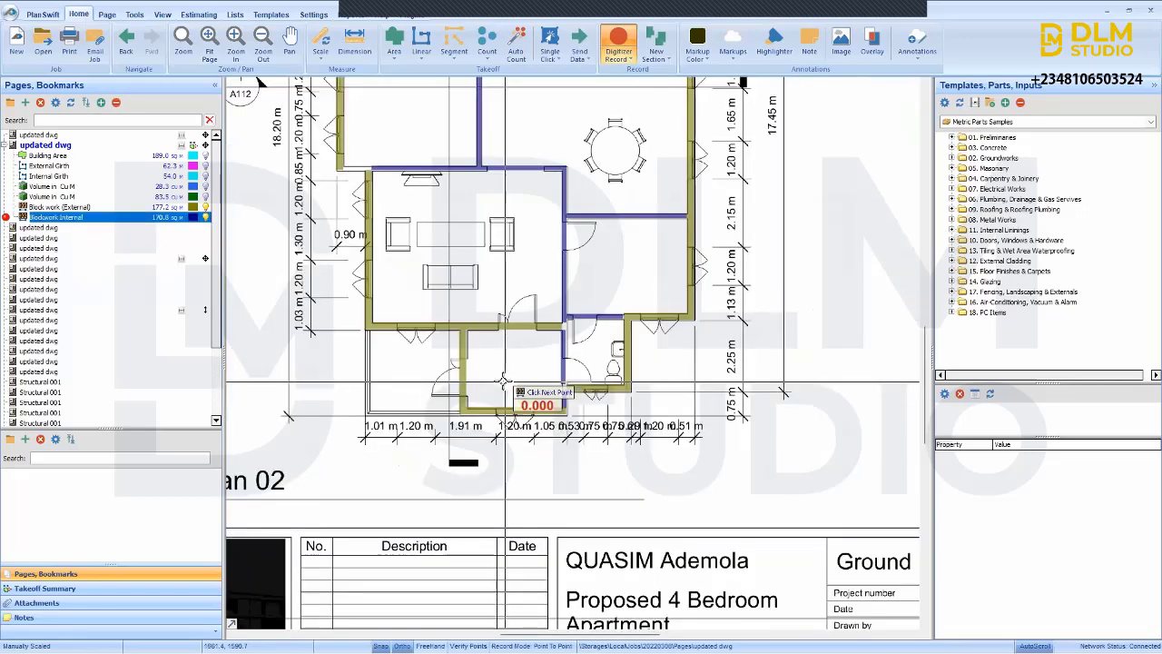
{"action": "key", "text": "Escape"}
{"action": "key", "text": "Escape"}
- Hide the external and internal block work takeoffs on the ground floor plan
{"action": "scroll", "coordinate": [523, 402], "scroll_direction": "down", "scroll_amount": 3}
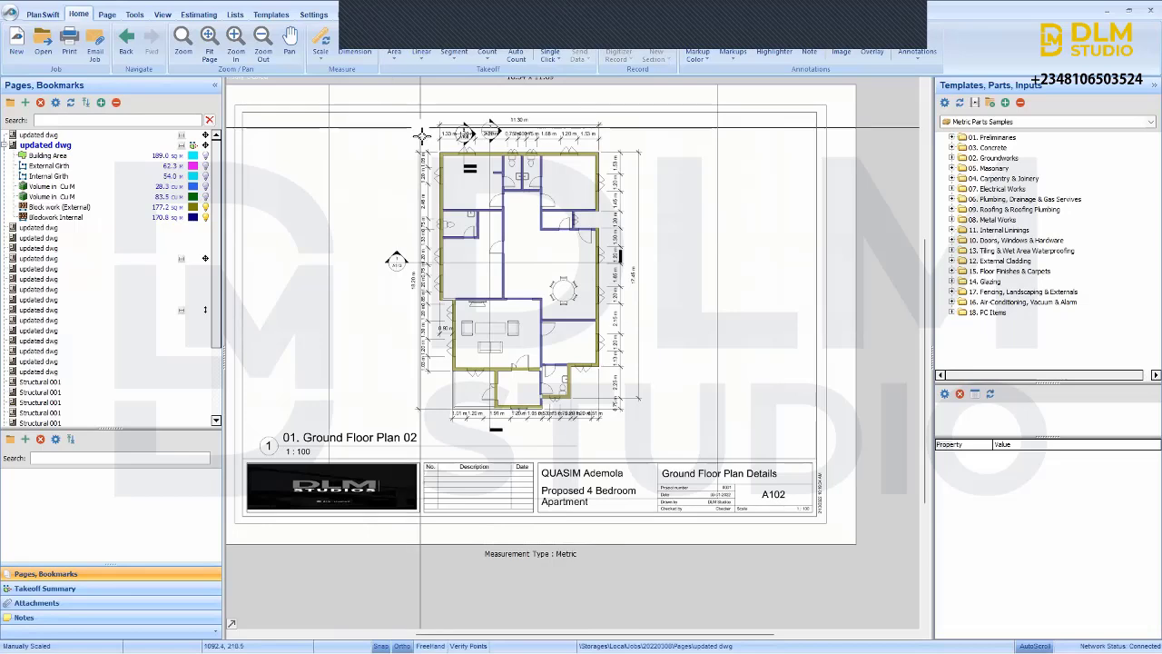
{"action": "left_click_drag", "start_coordinate": [423, 141], "coordinate": [453, 219]}
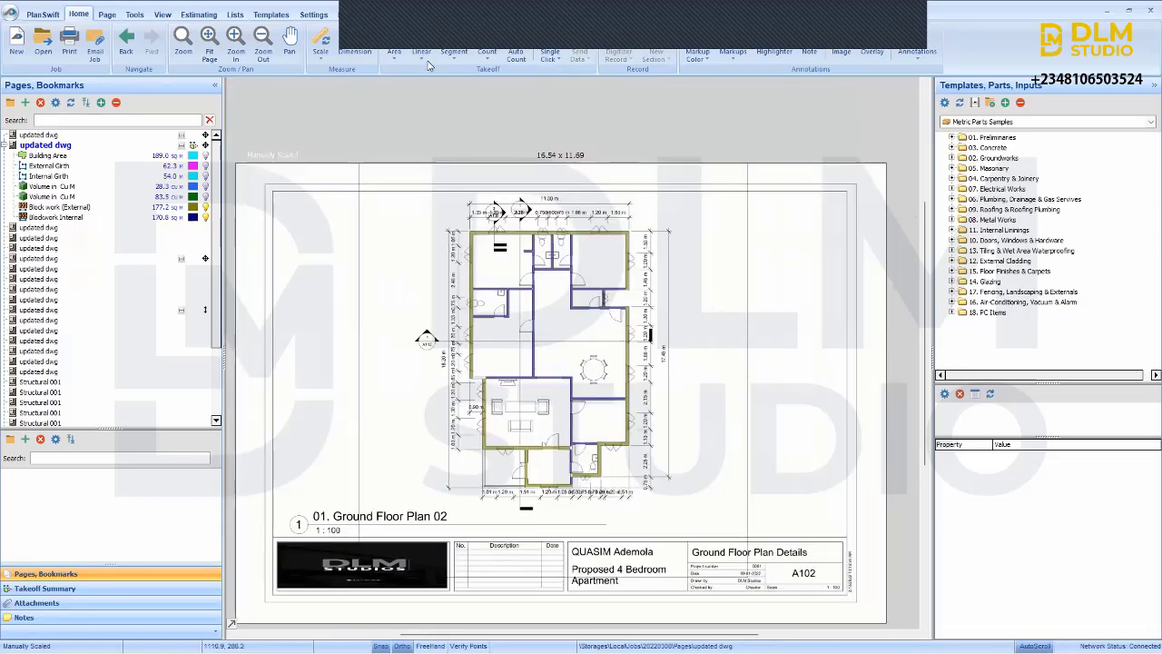
{"action": "left_click", "coordinate": [429, 63]}
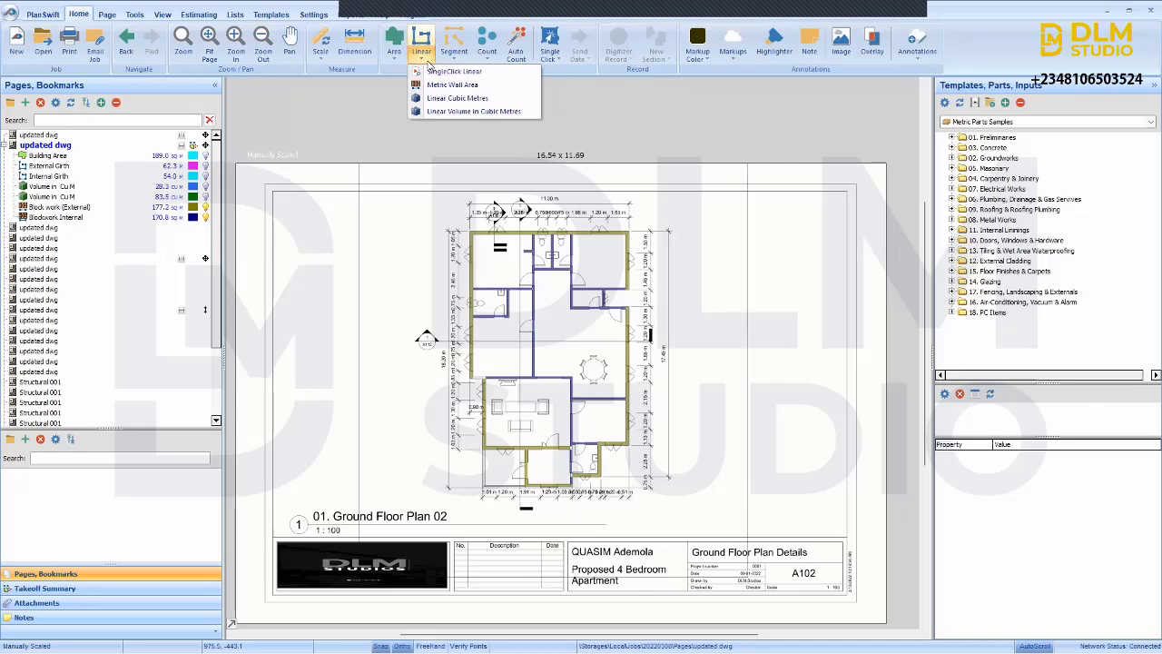
{"action": "left_click", "coordinate": [206, 208]}
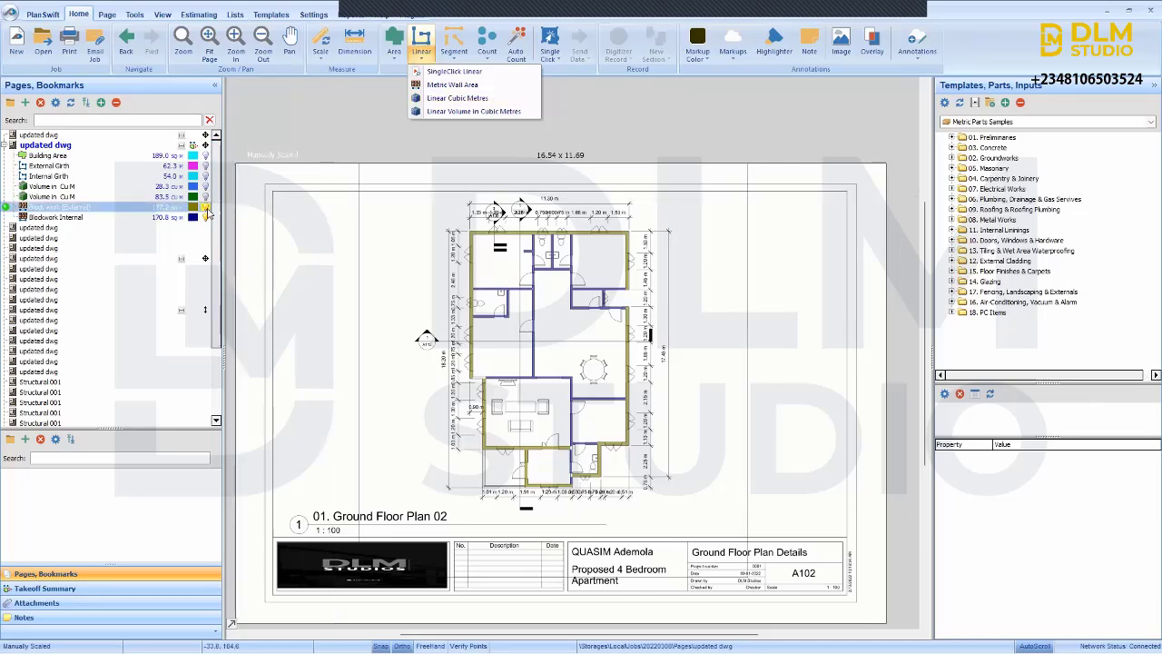
{"action": "left_click", "coordinate": [206, 218]}
- Set up a Linear Volume in Cubic Metres takeoff named Trench Excavation, .675 m wide and 1.2 m deep
{"action": "left_click", "coordinate": [421, 57]}
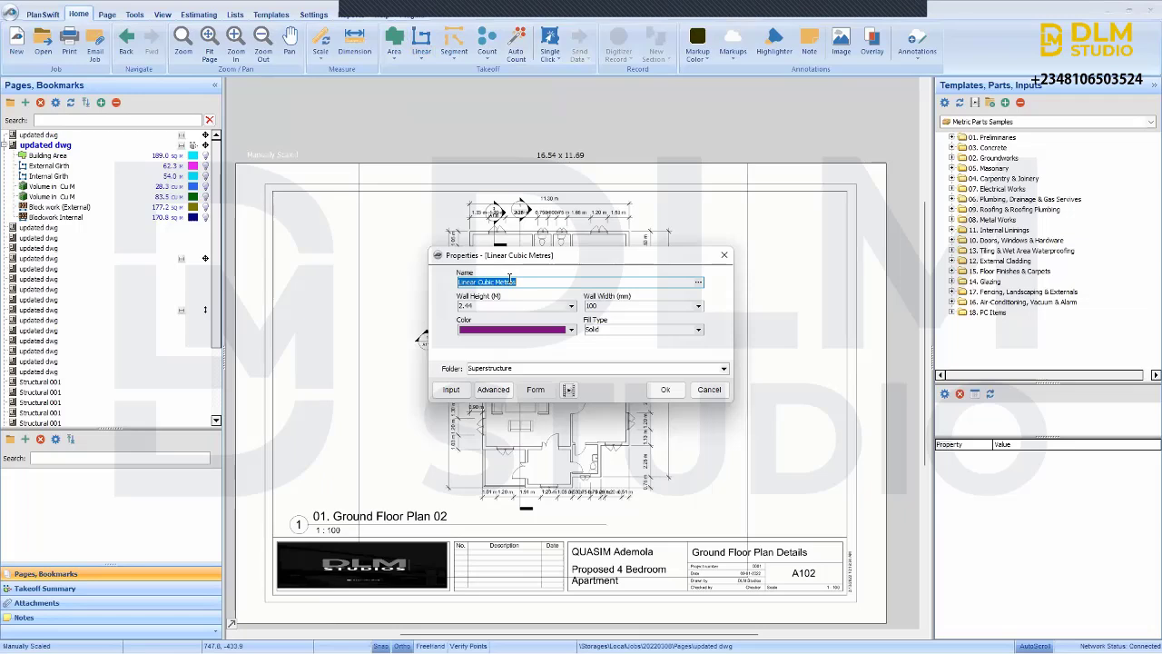
{"action": "left_click", "coordinate": [724, 256]}
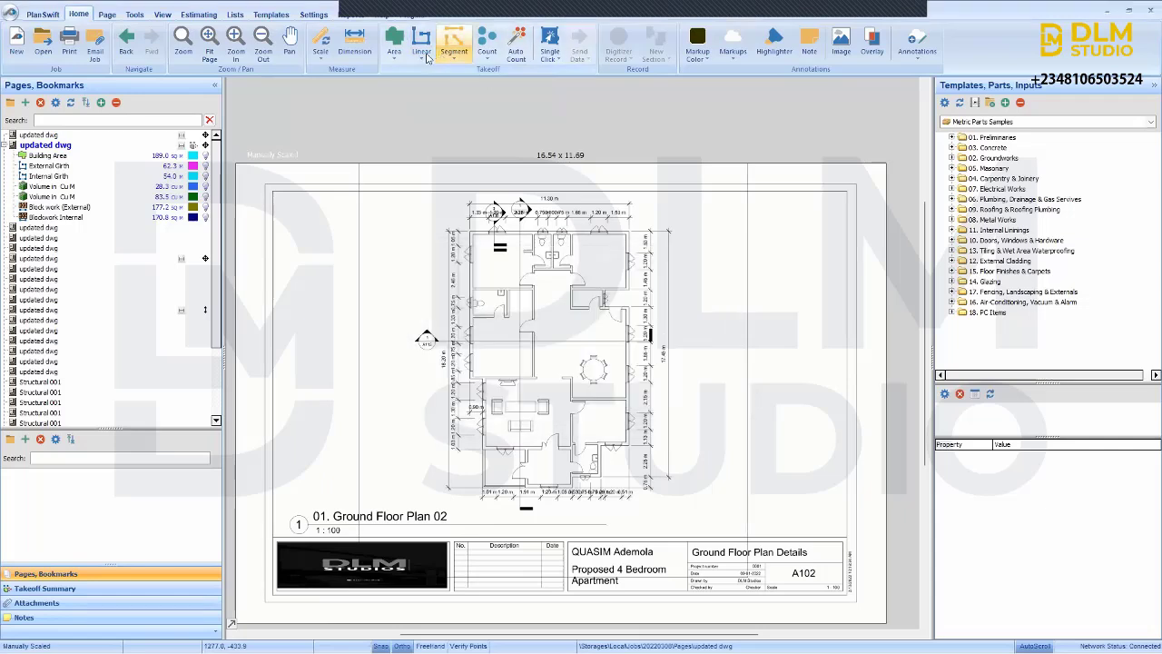
{"action": "left_click", "coordinate": [426, 58]}
{"action": "left_click", "coordinate": [440, 115]}
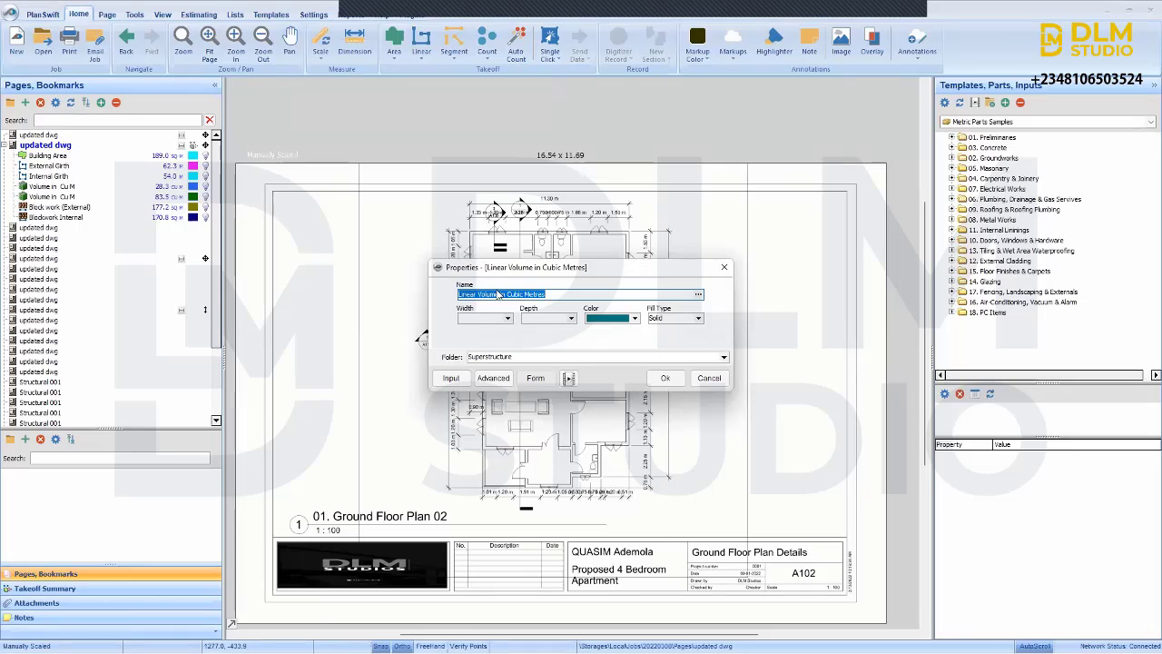
{"action": "type", "text": "Trench Excavation"}
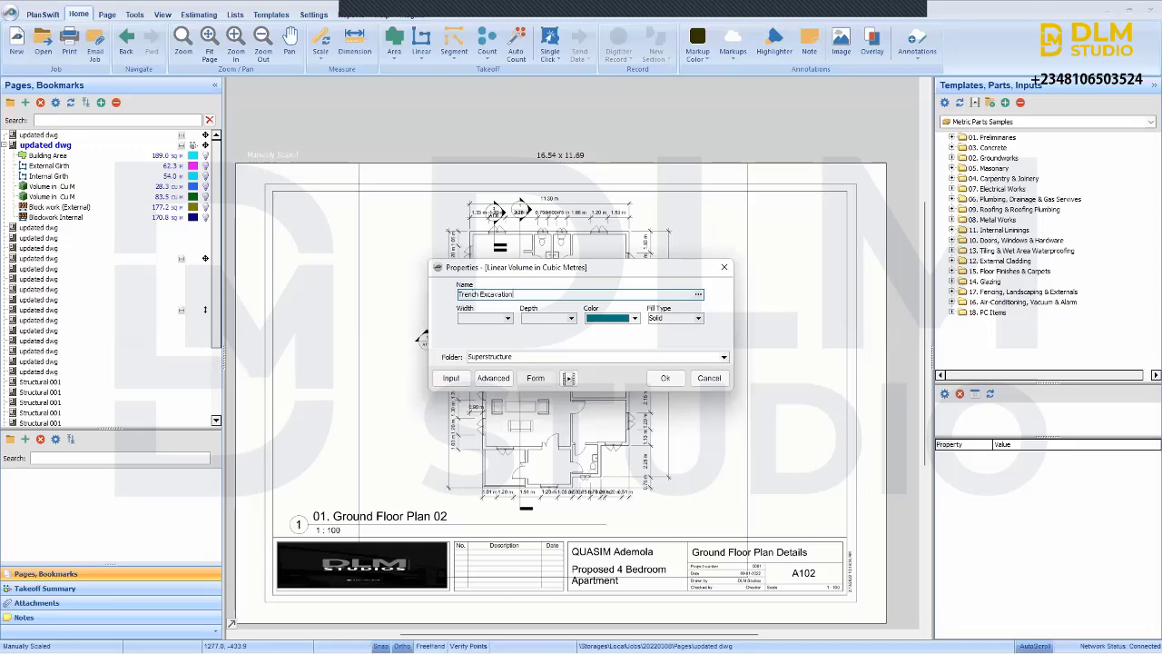
{"action": "left_click", "coordinate": [474, 318]}
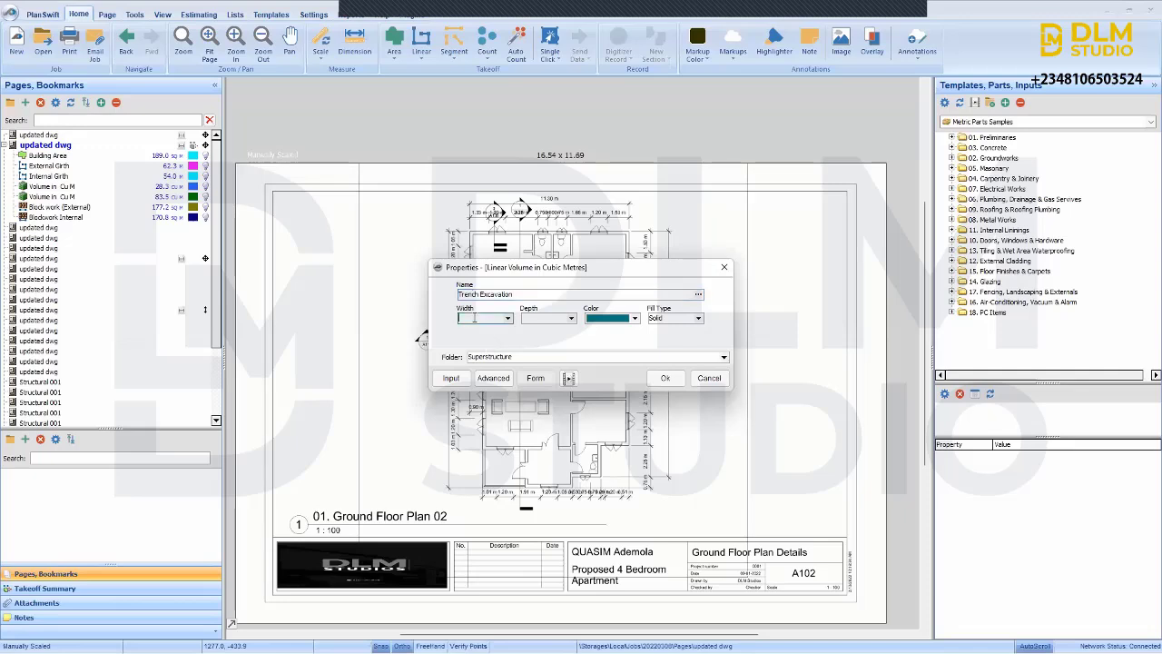
{"action": "type", "text": ".675"}
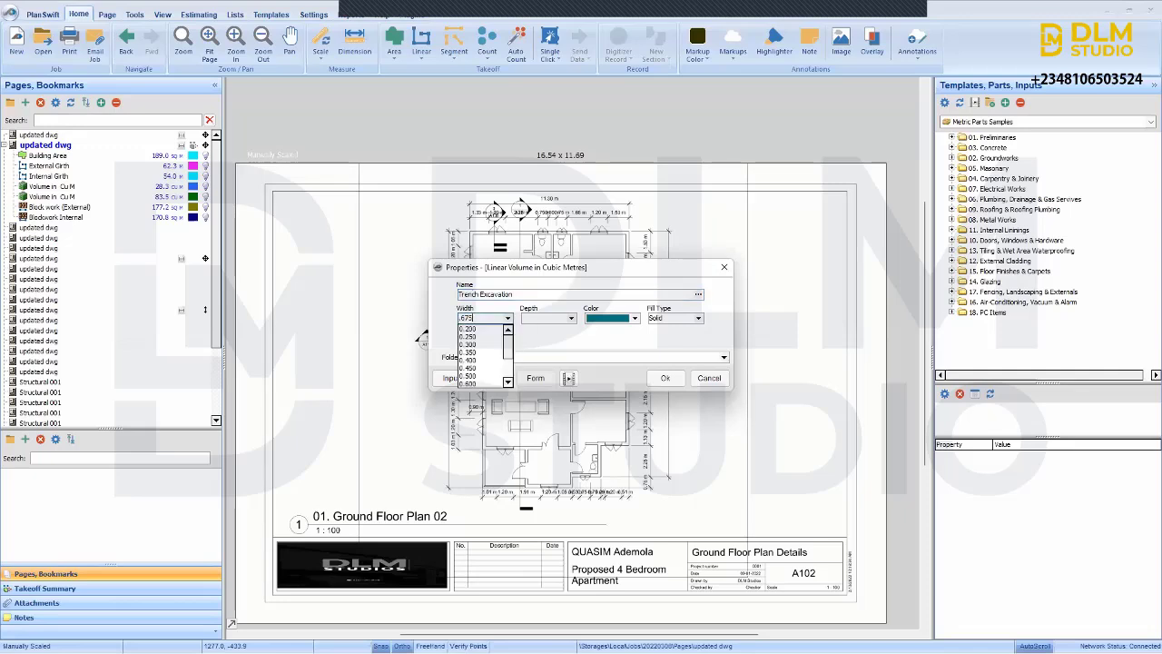
{"action": "left_click", "coordinate": [536, 318]}
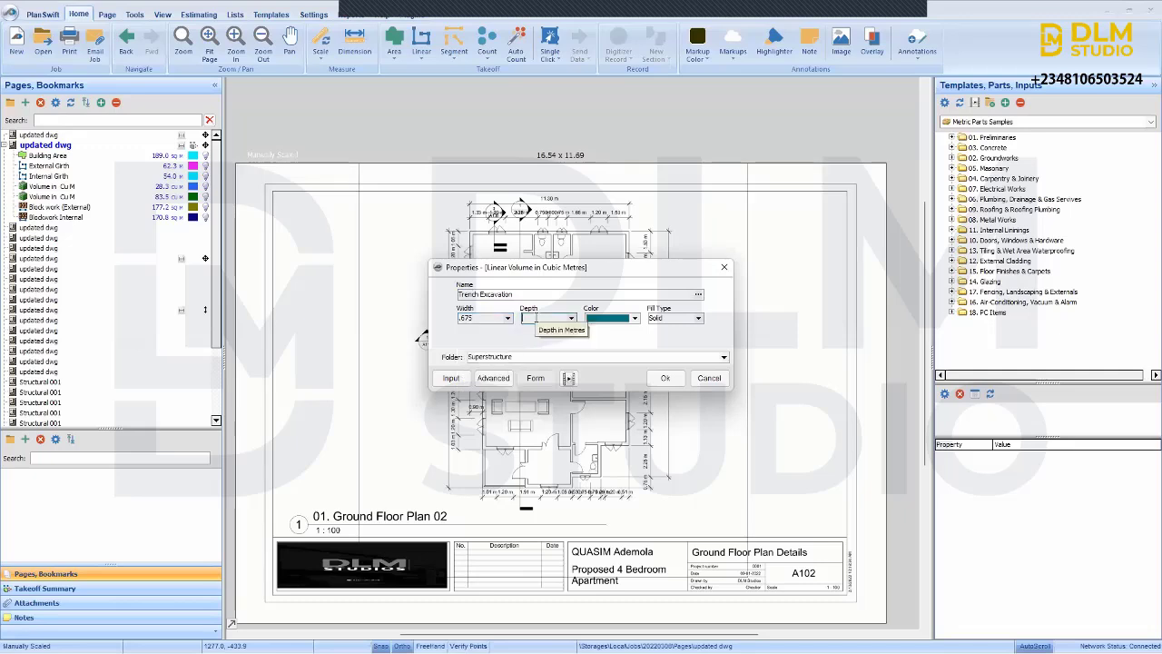
{"action": "type", "text": "1.2"}
- Assign the trench excavation takeoff to the Substructure folder and start recording it
{"action": "left_click", "coordinate": [653, 338]}
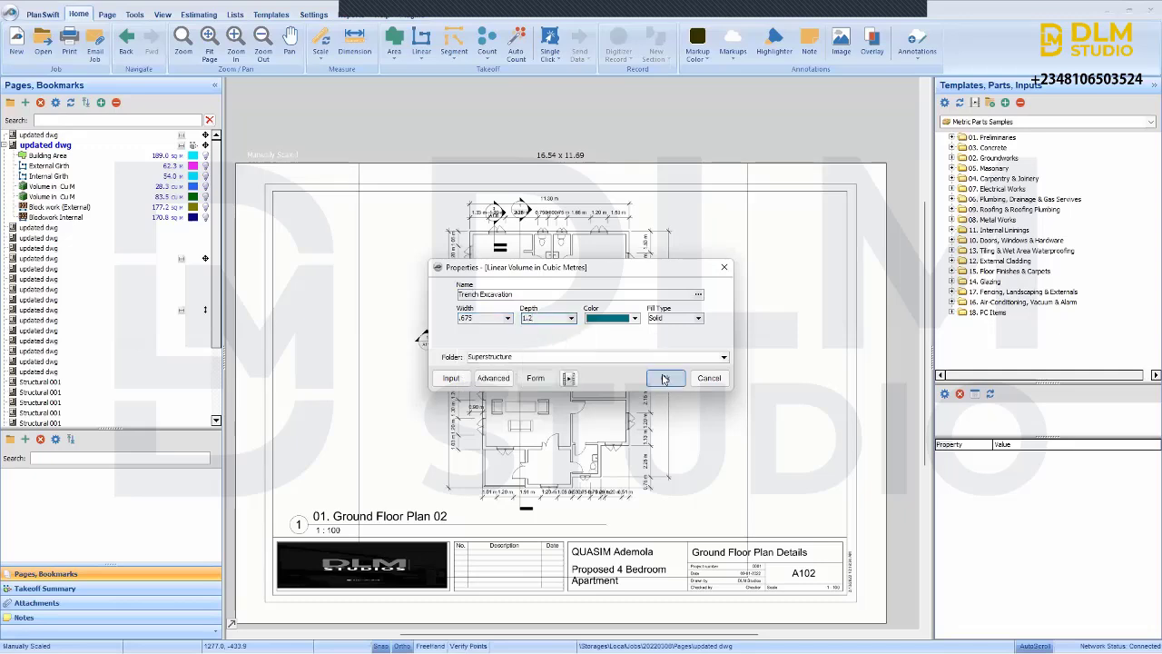
{"action": "left_click", "coordinate": [687, 356]}
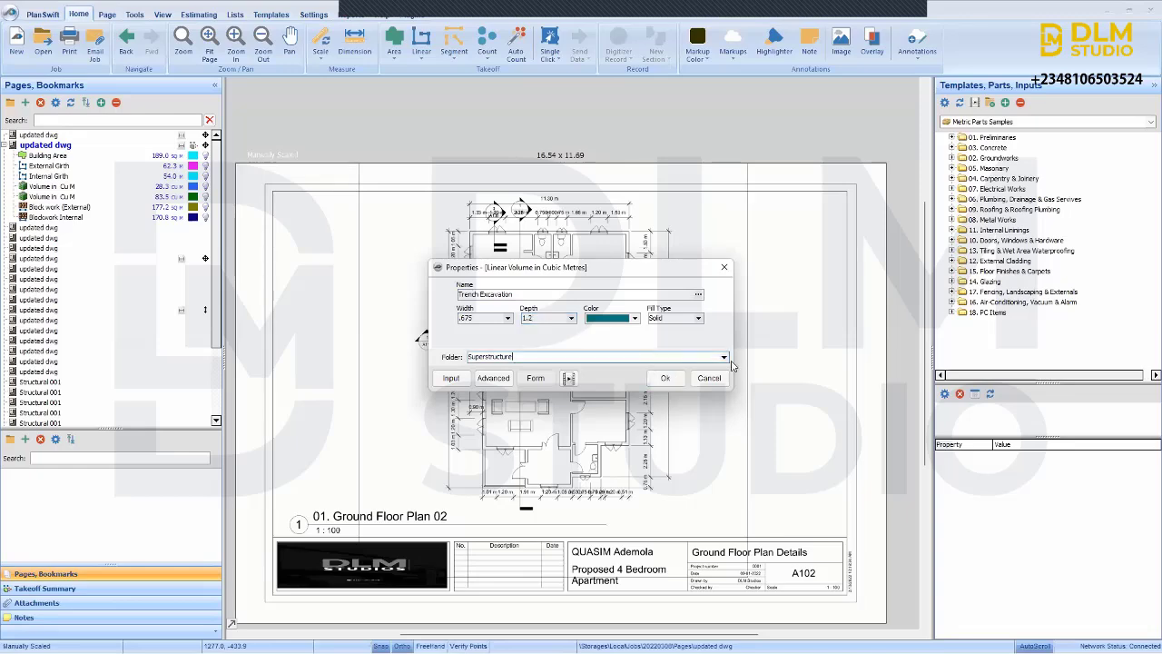
{"action": "left_click", "coordinate": [723, 357]}
{"action": "left_click", "coordinate": [661, 378]}
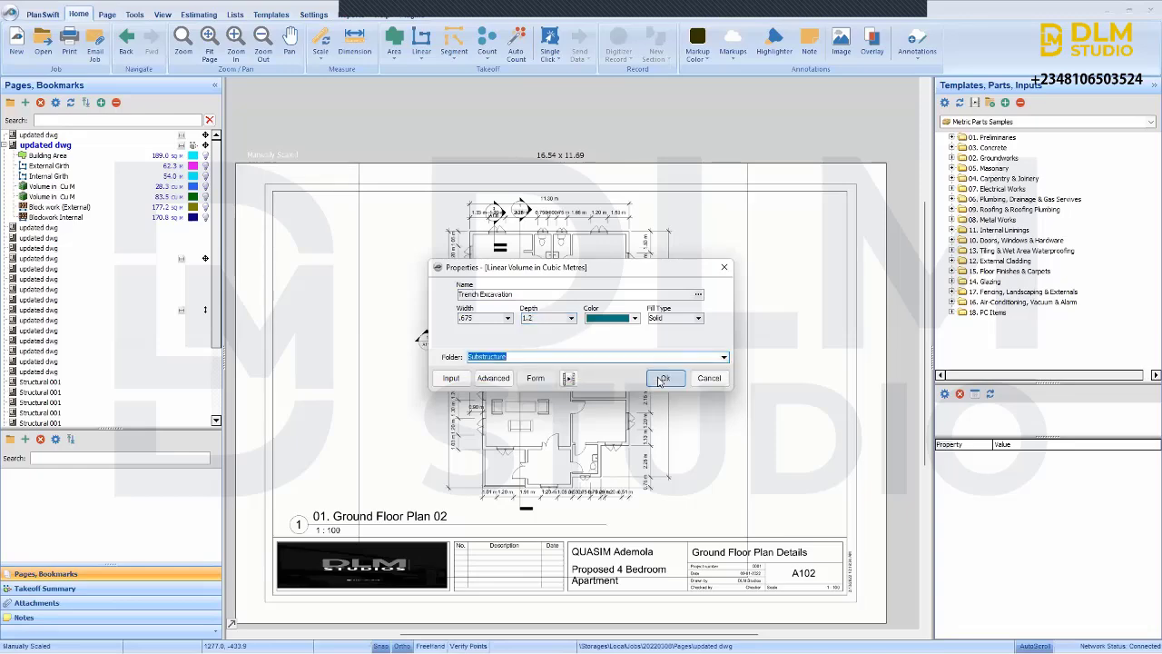
{"action": "left_click", "coordinate": [662, 378]}
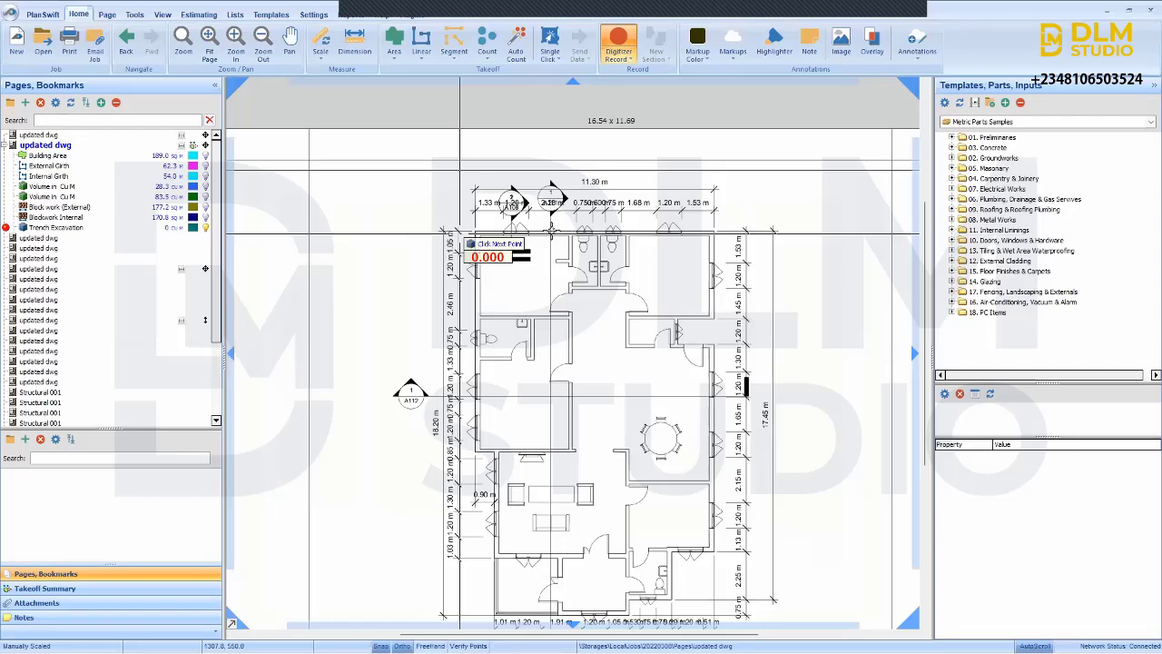
- Trace the trench about 11.29 m along the upper external wall, down the right side and around the recess beside the small upper-right room
{"action": "scroll", "coordinate": [461, 234], "scroll_direction": "up", "scroll_amount": 3}
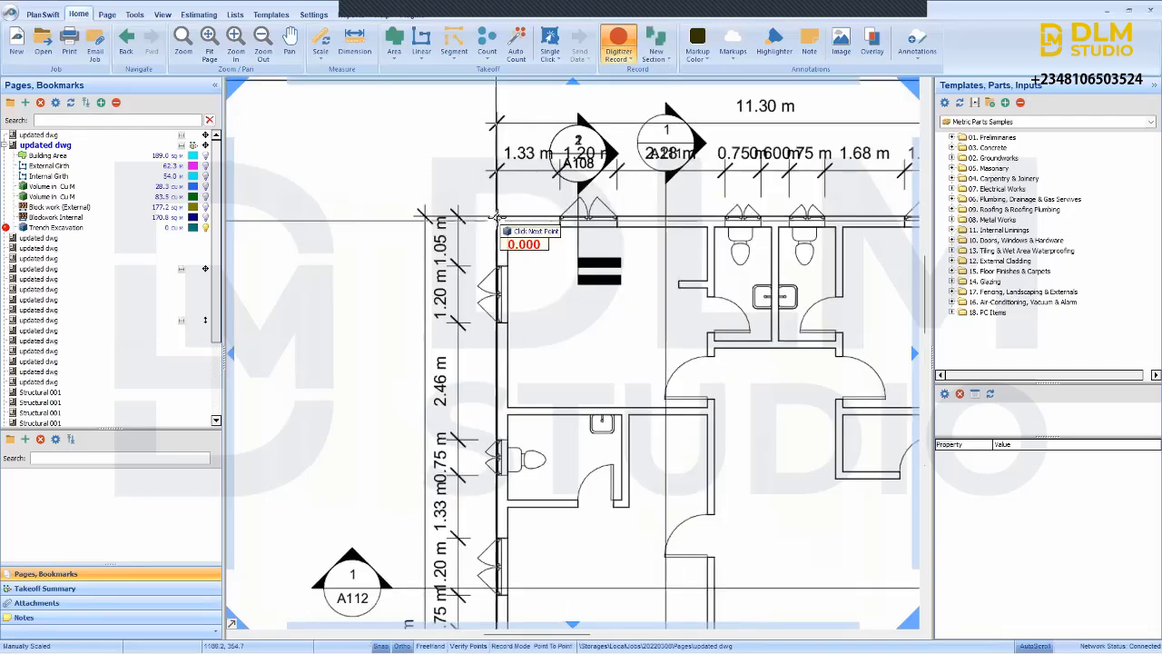
{"action": "left_click", "coordinate": [498, 218]}
{"action": "scroll", "coordinate": [688, 237], "scroll_direction": "down", "scroll_amount": 1}
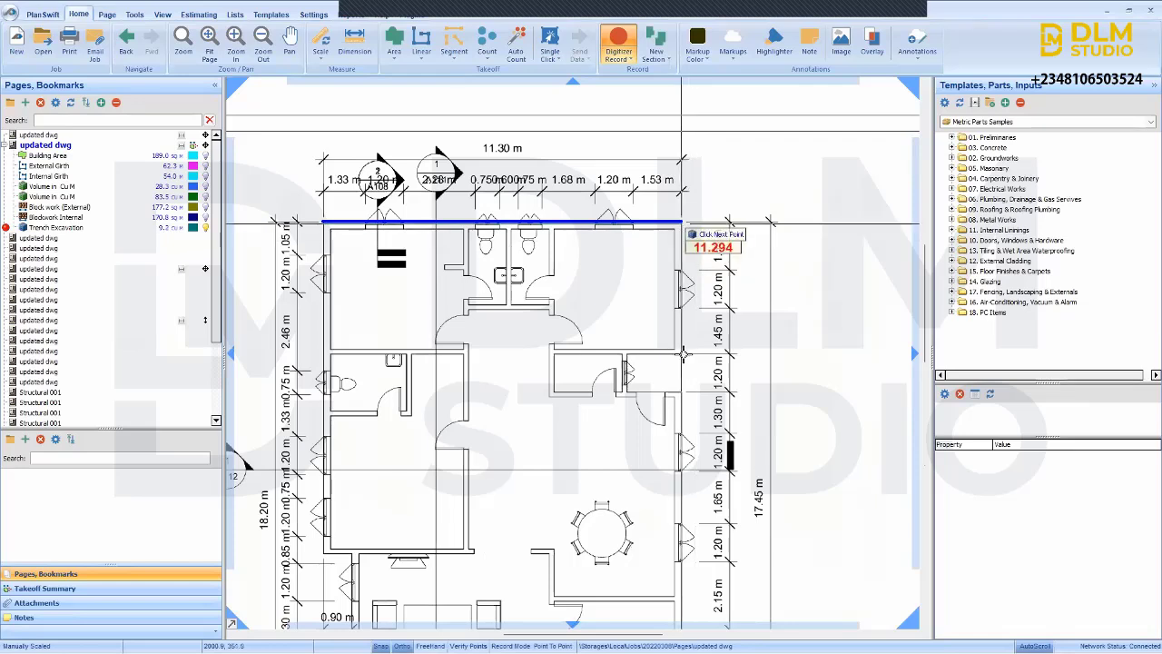
{"action": "left_click", "coordinate": [626, 353]}
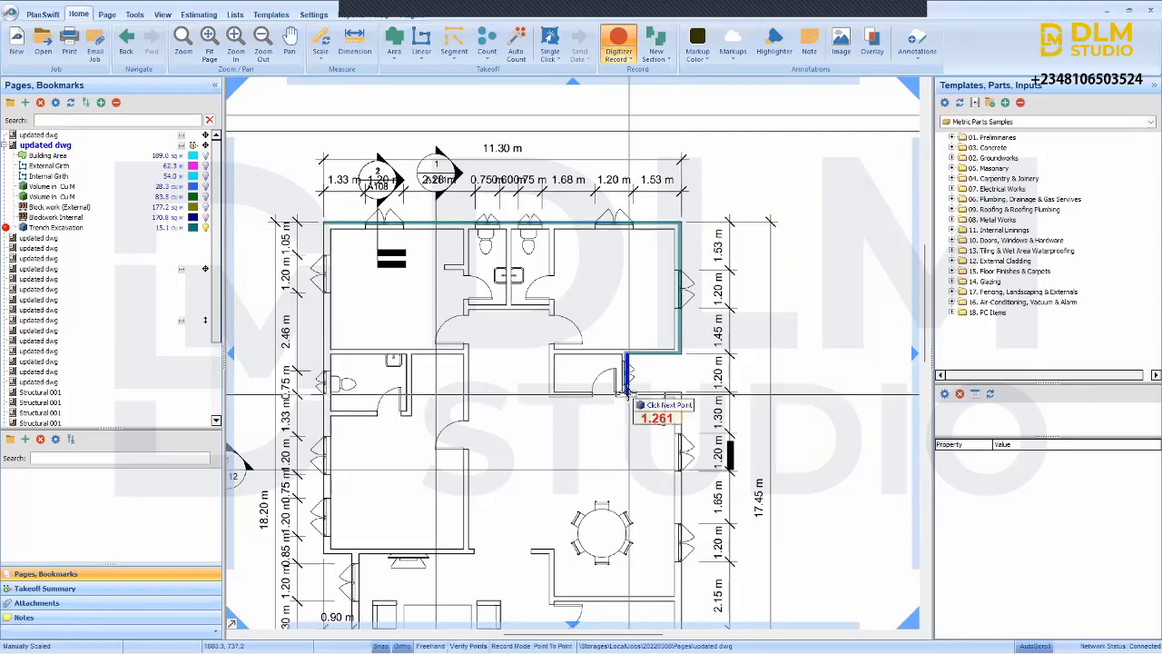
{"action": "left_click", "coordinate": [627, 391]}
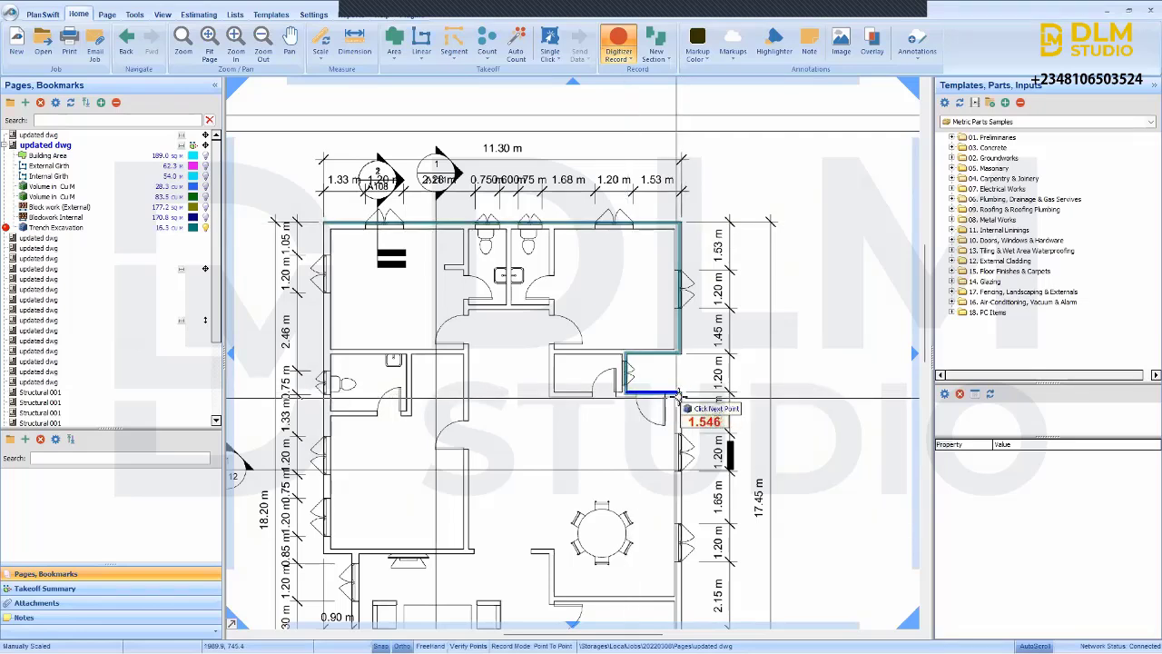
{"action": "left_click", "coordinate": [678, 396]}
- Continue the trench about 9.84 m down the right external wall, in to the lower toilet, and about 2.2 m down its outer wall
{"action": "scroll", "coordinate": [676, 399], "scroll_direction": "down", "scroll_amount": 2}
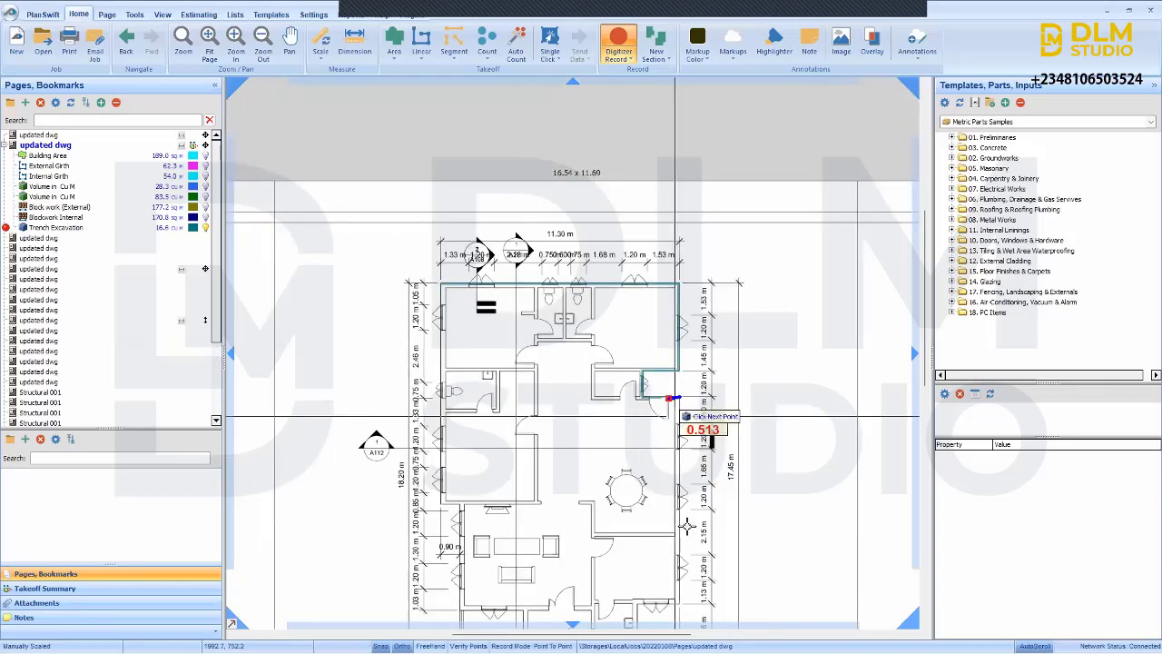
{"action": "scroll", "coordinate": [677, 541], "scroll_direction": "up", "scroll_amount": 3}
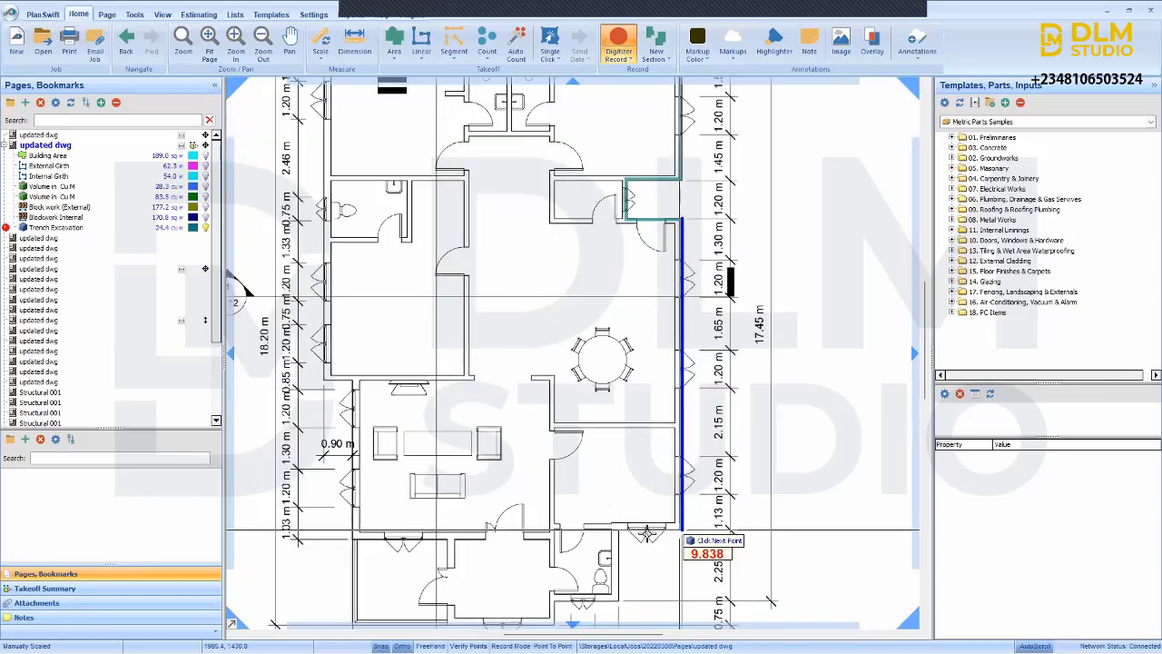
{"action": "left_click", "coordinate": [620, 527]}
{"action": "left_click", "coordinate": [619, 528]}
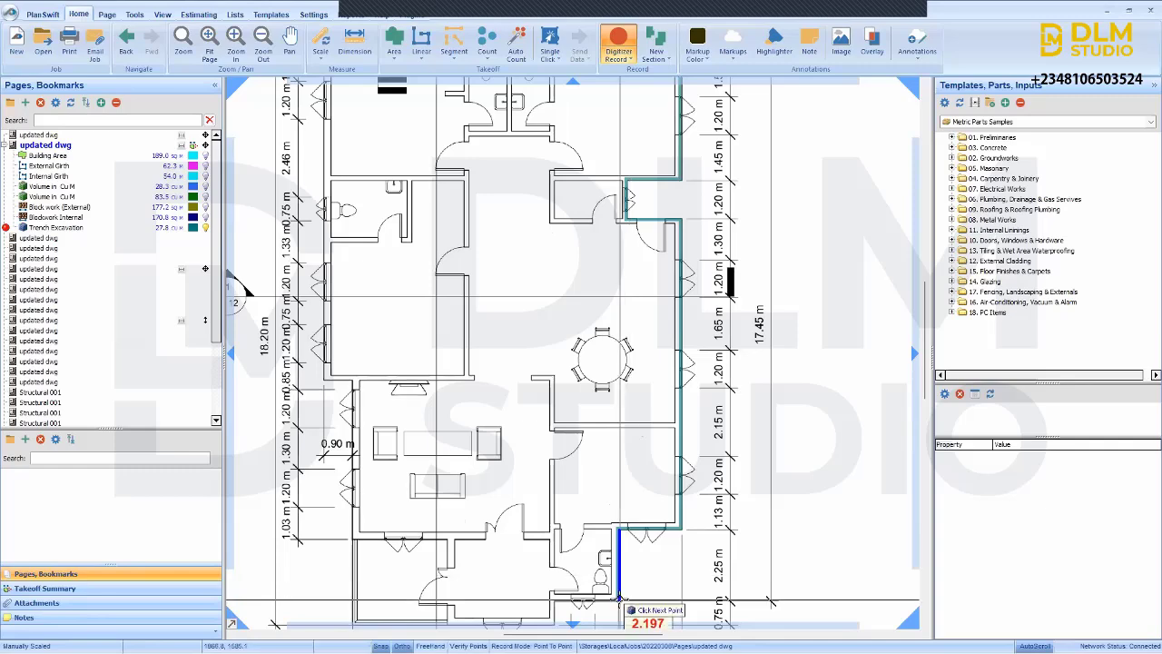
{"action": "left_click", "coordinate": [619, 599]}
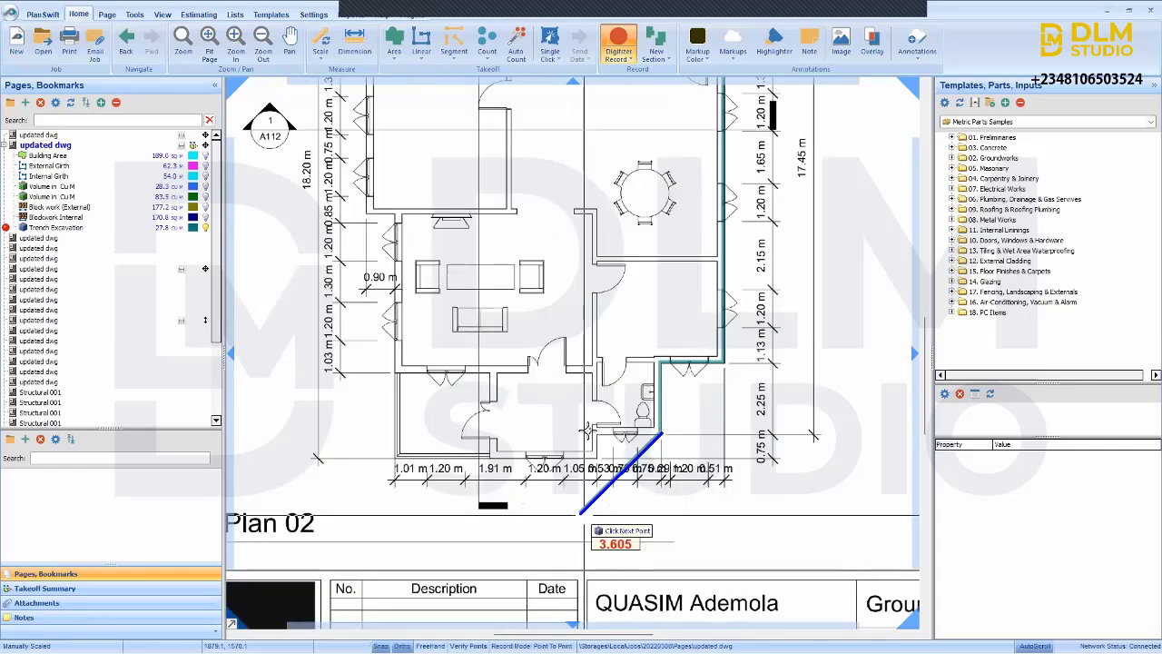
- Continue the trench along the lower toilet's bottom wall, around the entrance lobby's lower side and up its left wall to the living room
{"action": "left_click", "coordinate": [595, 434]}
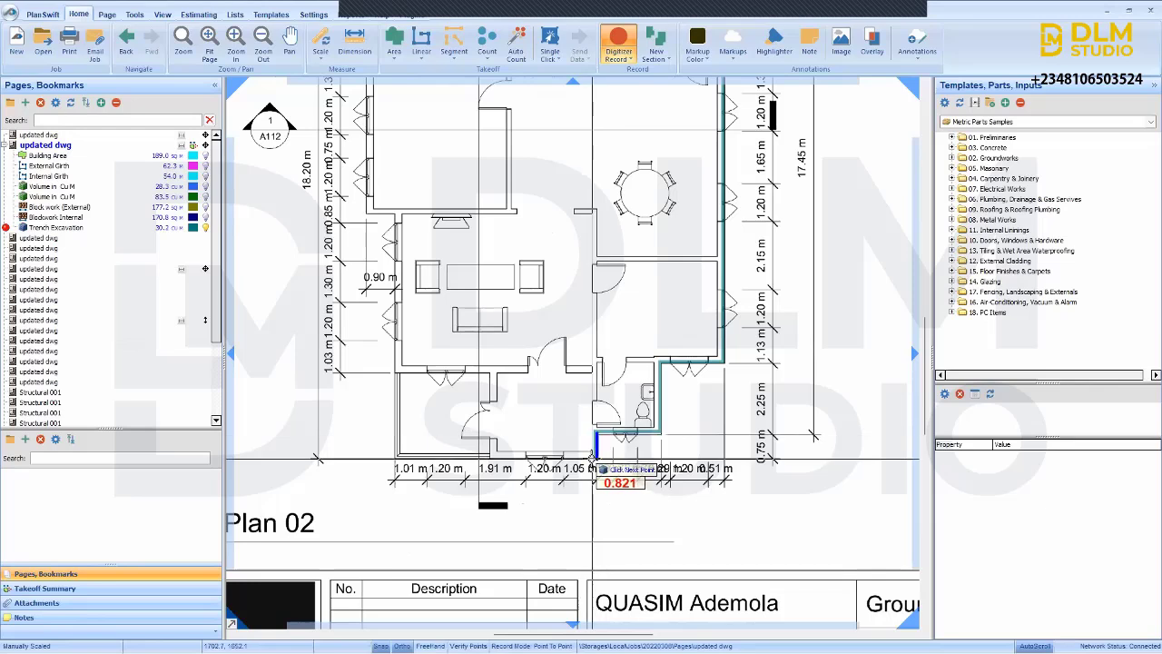
{"action": "left_click", "coordinate": [593, 457]}
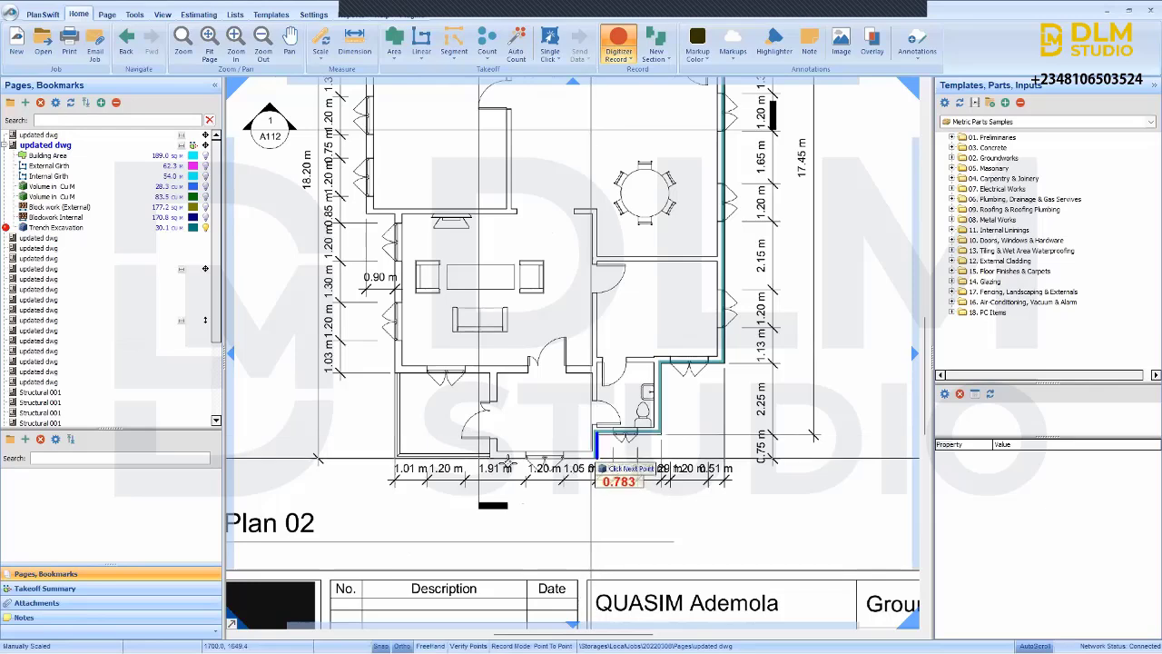
{"action": "left_click", "coordinate": [490, 457]}
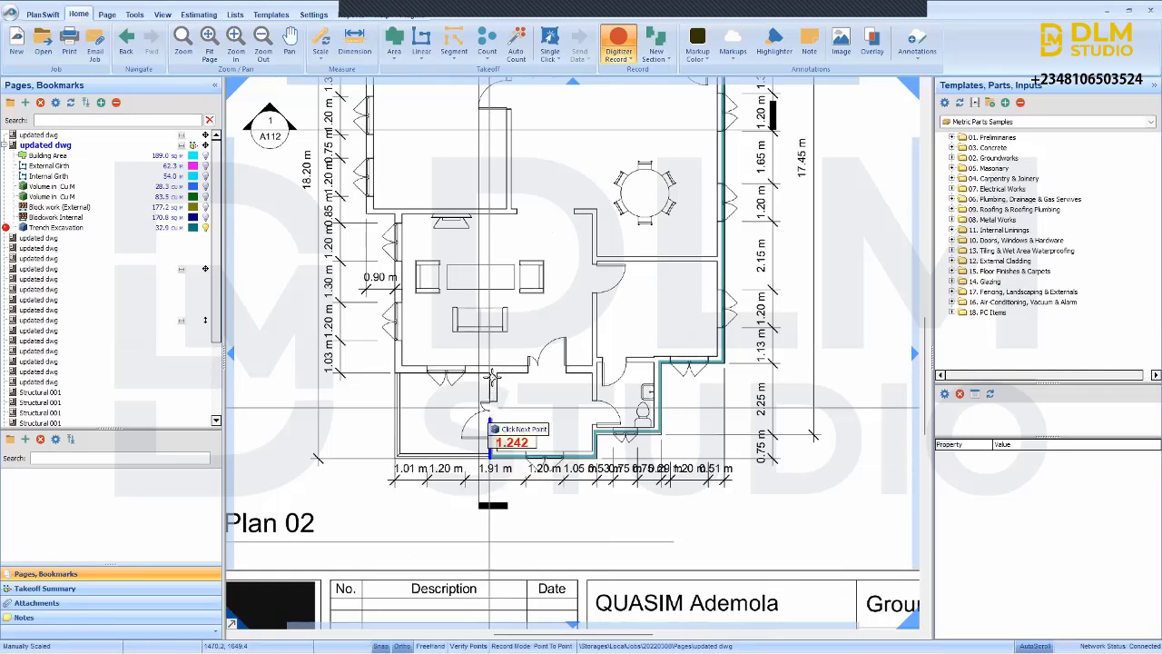
{"action": "left_click", "coordinate": [490, 372]}
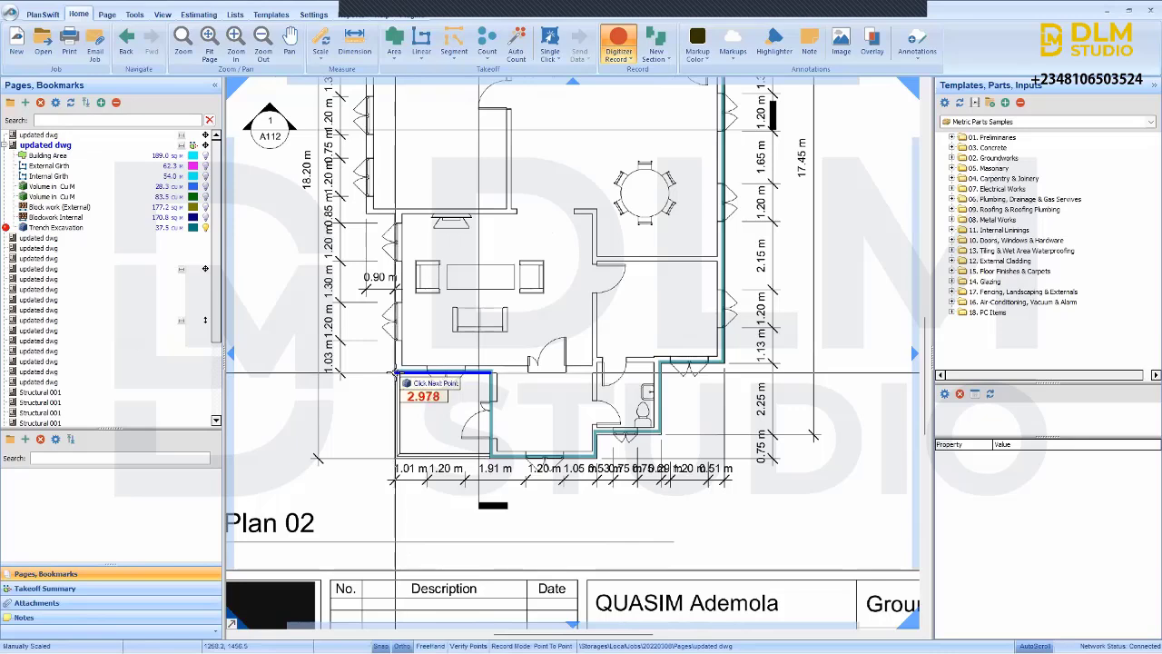
- Trace the trench about 2.98 m along the living room's lower wall, up its left wall and out to the left external wall
{"action": "left_click", "coordinate": [393, 373]}
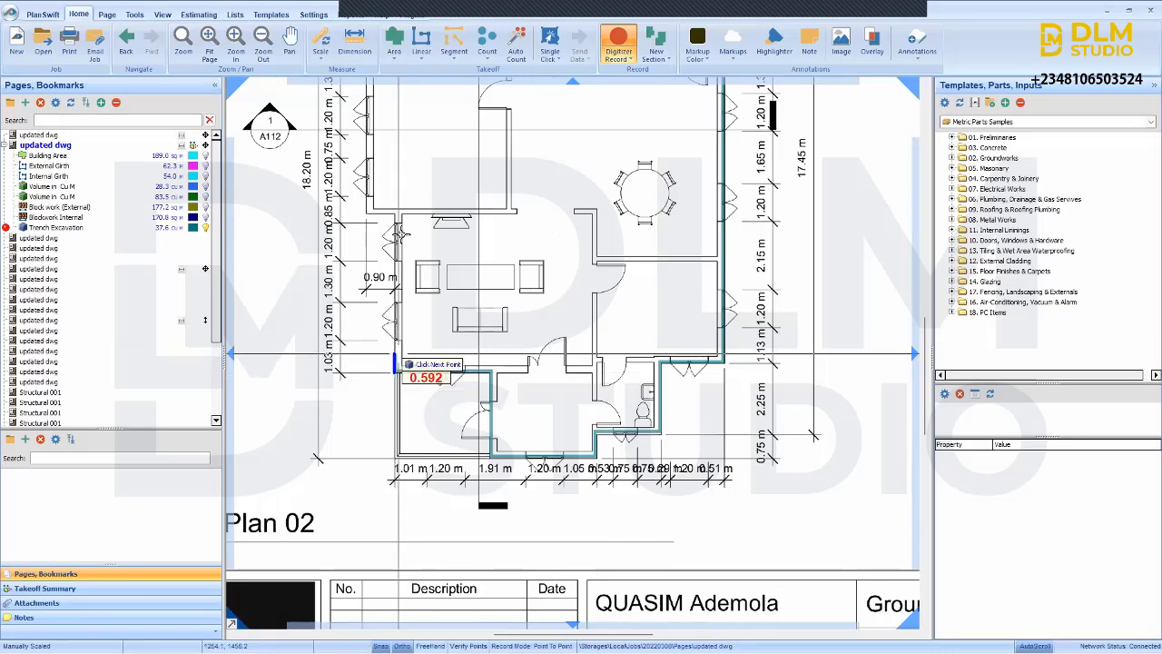
{"action": "left_click", "coordinate": [393, 218]}
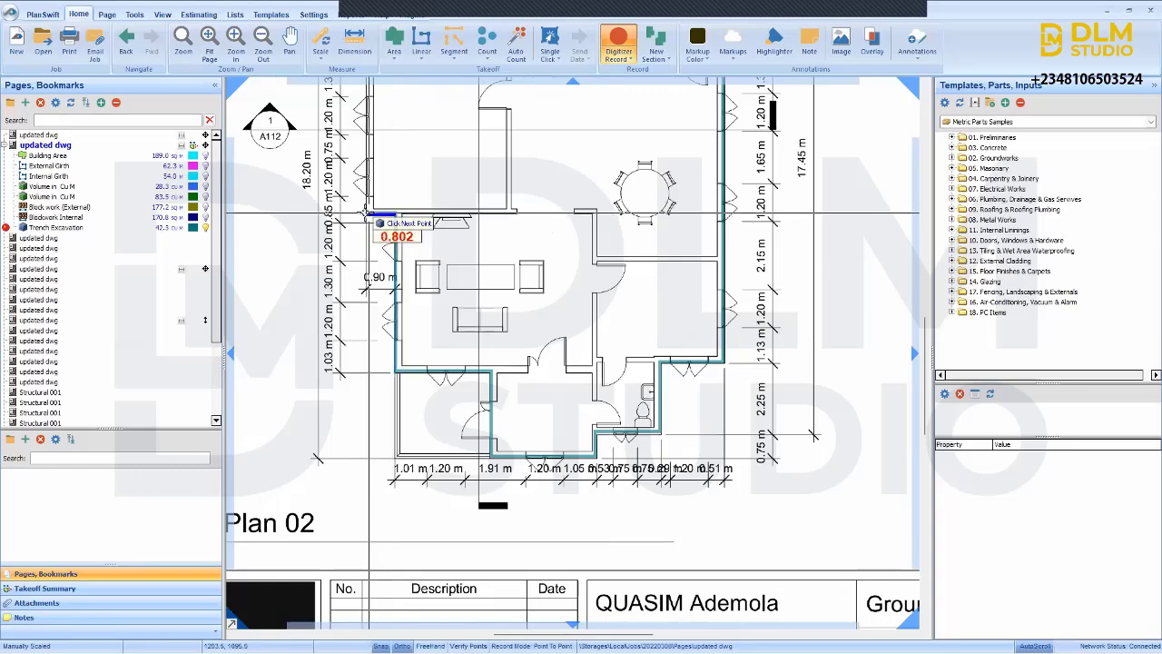
{"action": "left_click", "coordinate": [369, 218]}
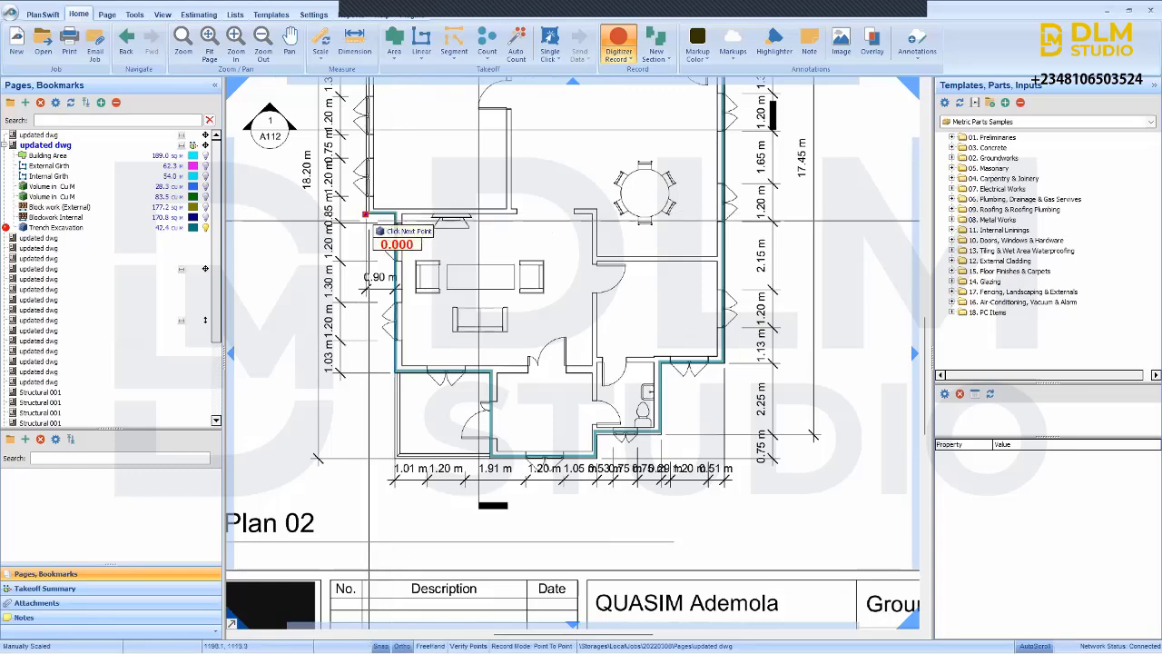
- Trace the trench up the left external wall and close it at the building's upper-left corner
{"action": "scroll", "coordinate": [435, 265], "scroll_direction": "up", "scroll_amount": 3}
{"action": "scroll", "coordinate": [402, 363], "scroll_direction": "up", "scroll_amount": 3}
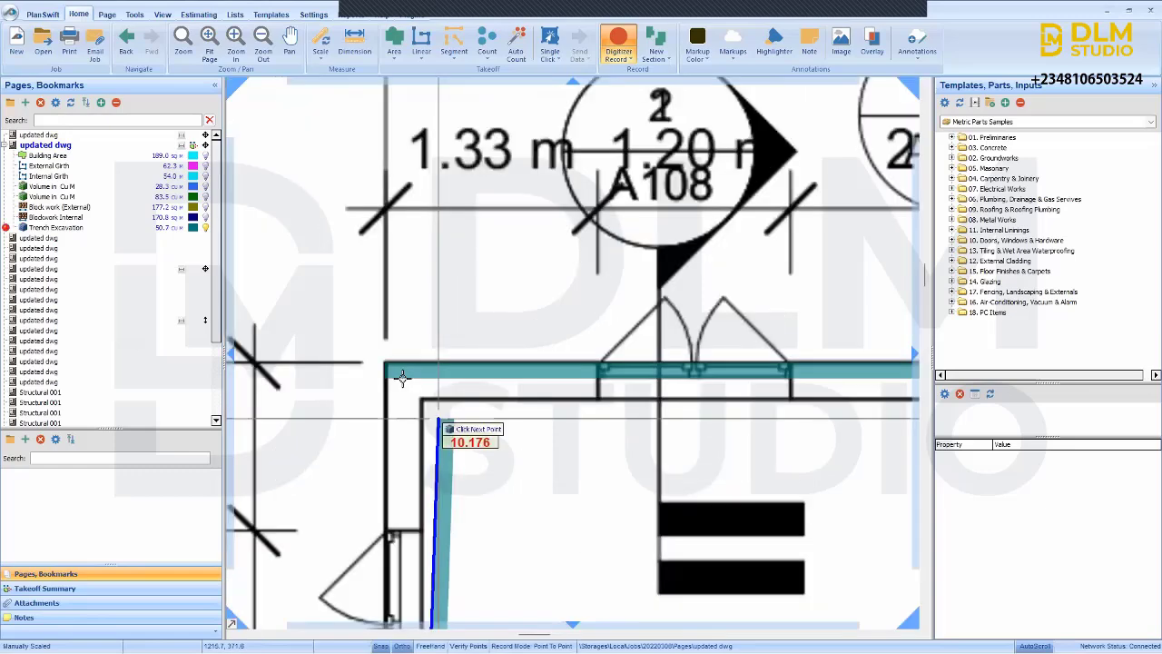
{"action": "scroll", "coordinate": [354, 352], "scroll_direction": "up", "scroll_amount": 2}
{"action": "left_click", "coordinate": [354, 352]}
{"action": "scroll", "coordinate": [381, 363], "scroll_direction": "down", "scroll_amount": 1}
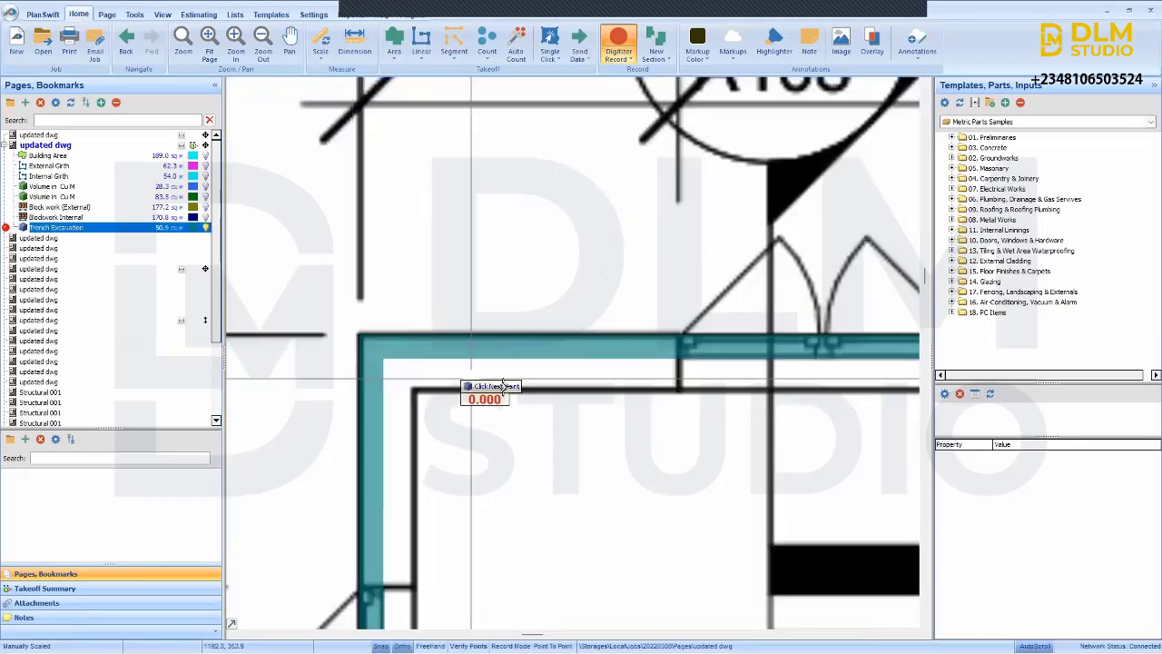
- Stop recording the trench excavation and hide its takeoff on the ground floor plan
{"action": "scroll", "coordinate": [509, 417], "scroll_direction": "down", "scroll_amount": 1}
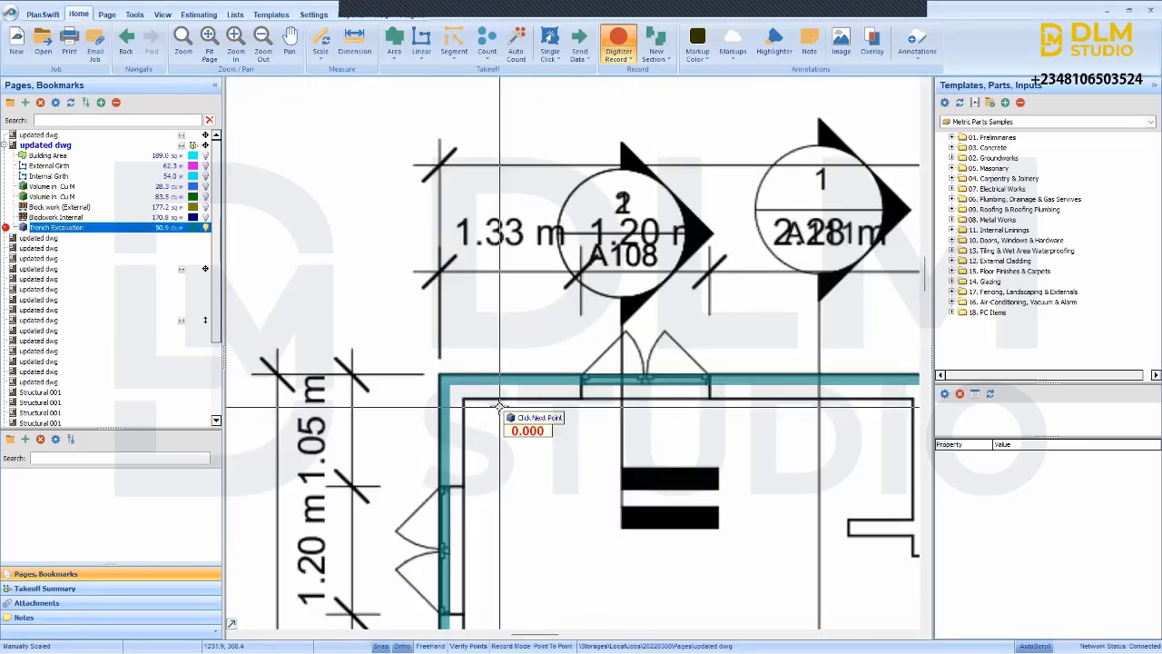
{"action": "right_click", "coordinate": [514, 470]}
{"action": "left_click", "coordinate": [535, 502]}
{"action": "left_click", "coordinate": [157, 230]}
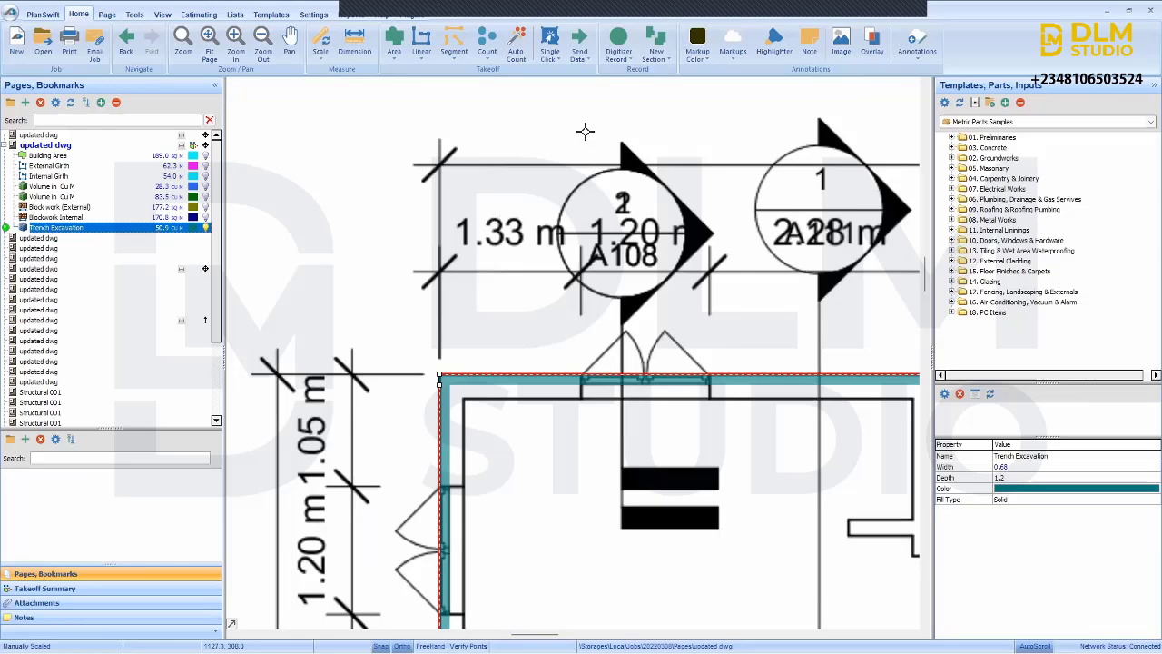
{"action": "left_click", "coordinate": [633, 461]}
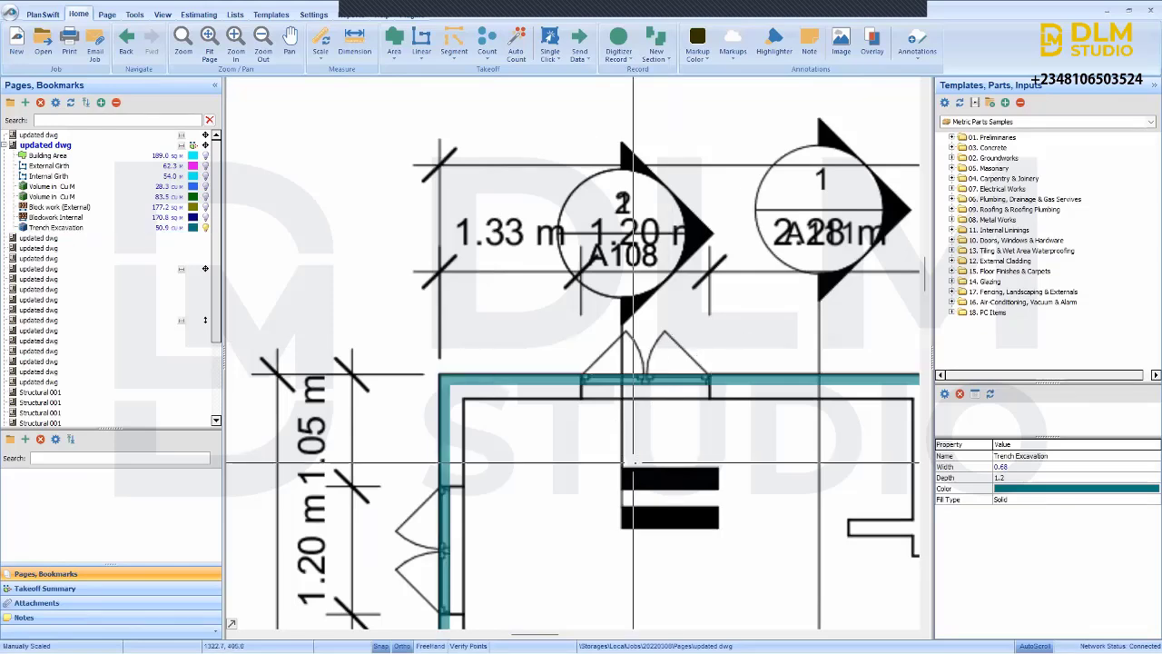
{"action": "left_click", "coordinate": [208, 229]}
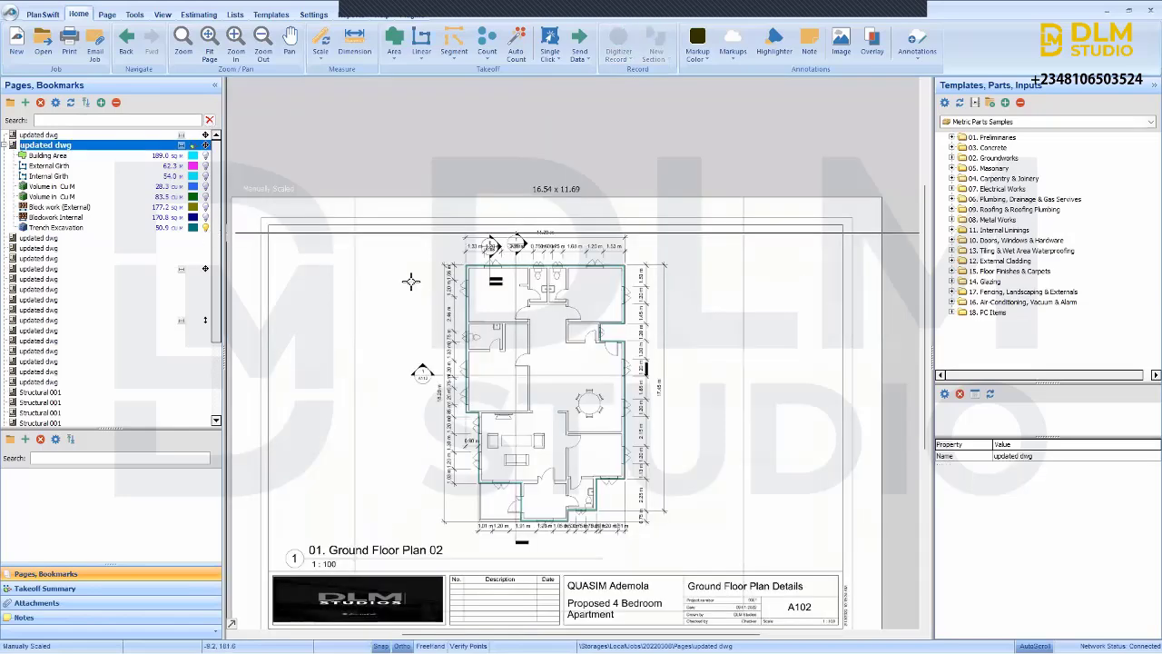
- Create a scaled circle count takeoff named win 1.2 in the Substructure folder
{"action": "scroll", "coordinate": [563, 286], "scroll_direction": "up", "scroll_amount": 2}
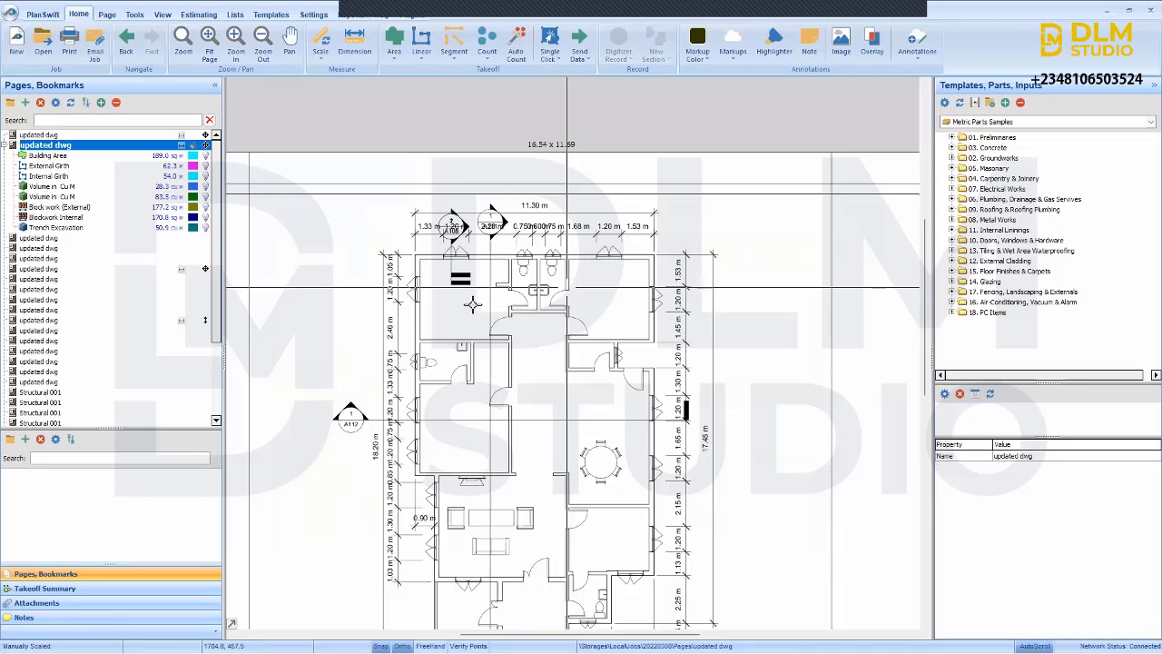
{"action": "scroll", "coordinate": [471, 273], "scroll_direction": "up", "scroll_amount": 2}
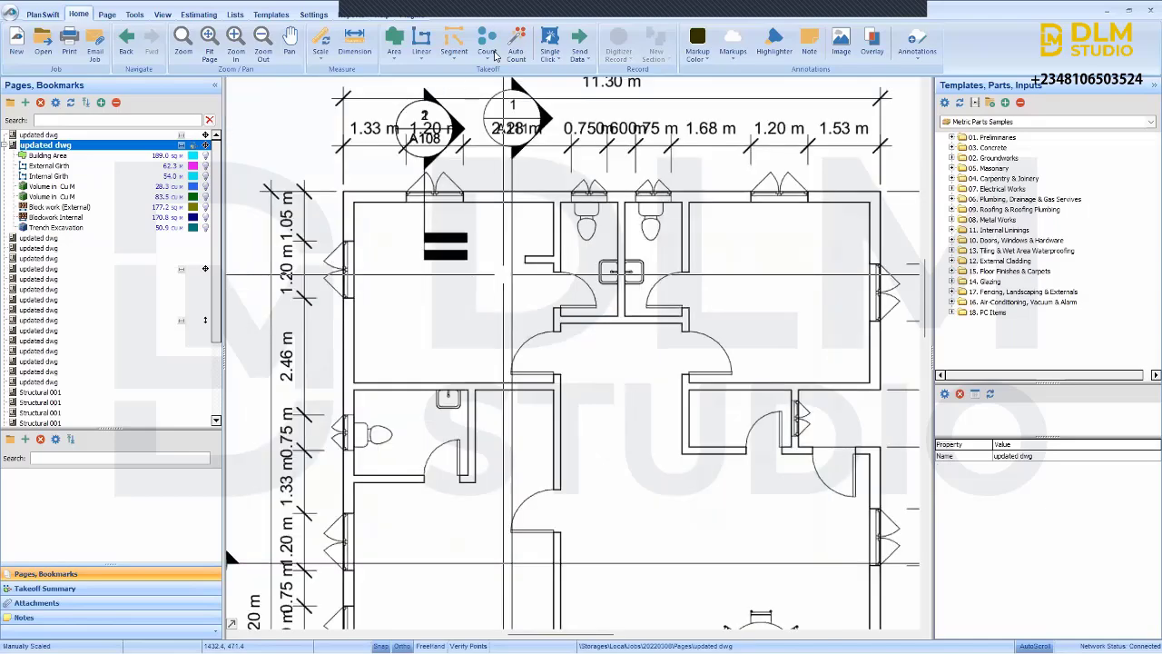
{"action": "left_click", "coordinate": [492, 57]}
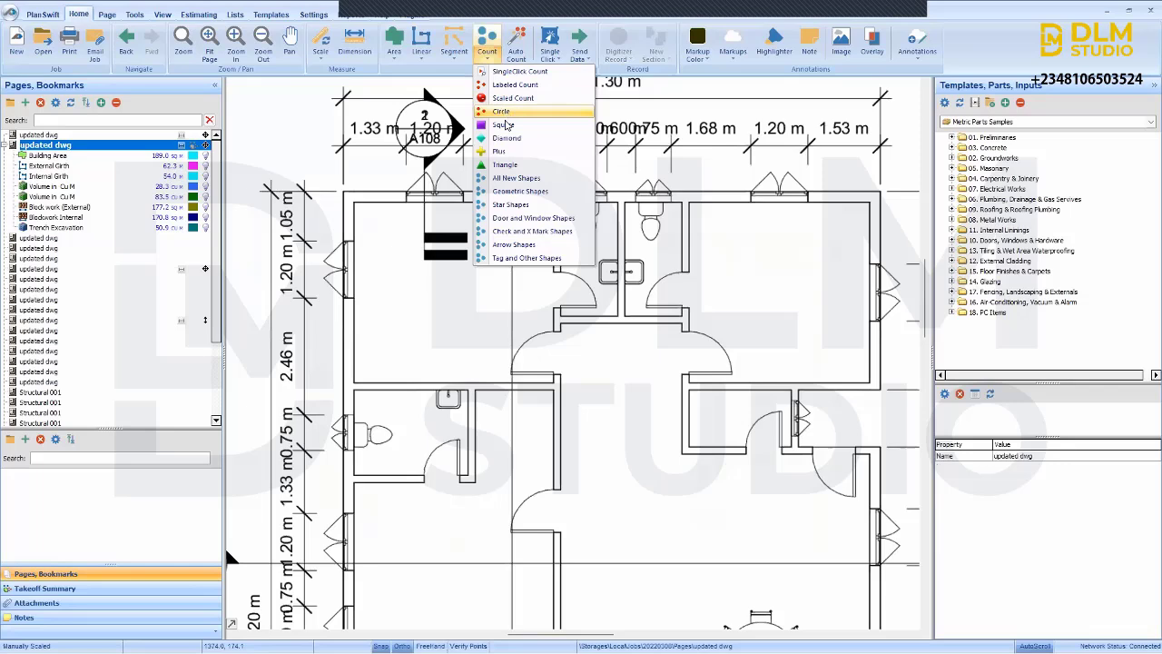
{"action": "left_click", "coordinate": [504, 113]}
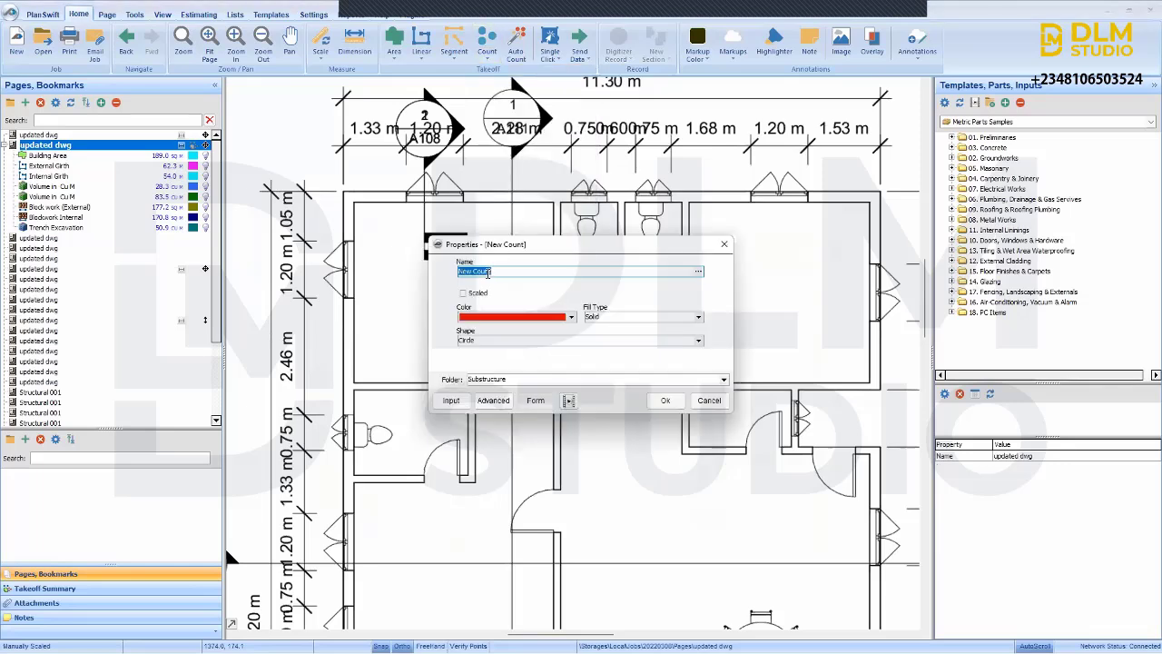
{"action": "type", "text": "W"}
{"action": "type", "text": "in 1.2"}
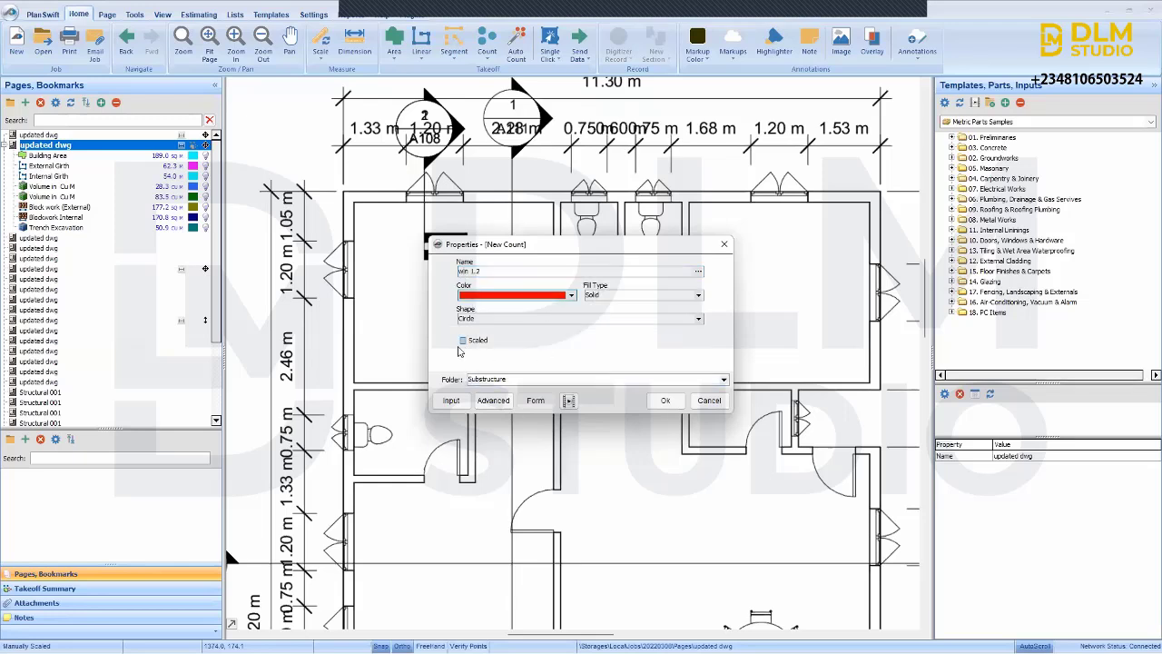
{"action": "left_click", "coordinate": [463, 341]}
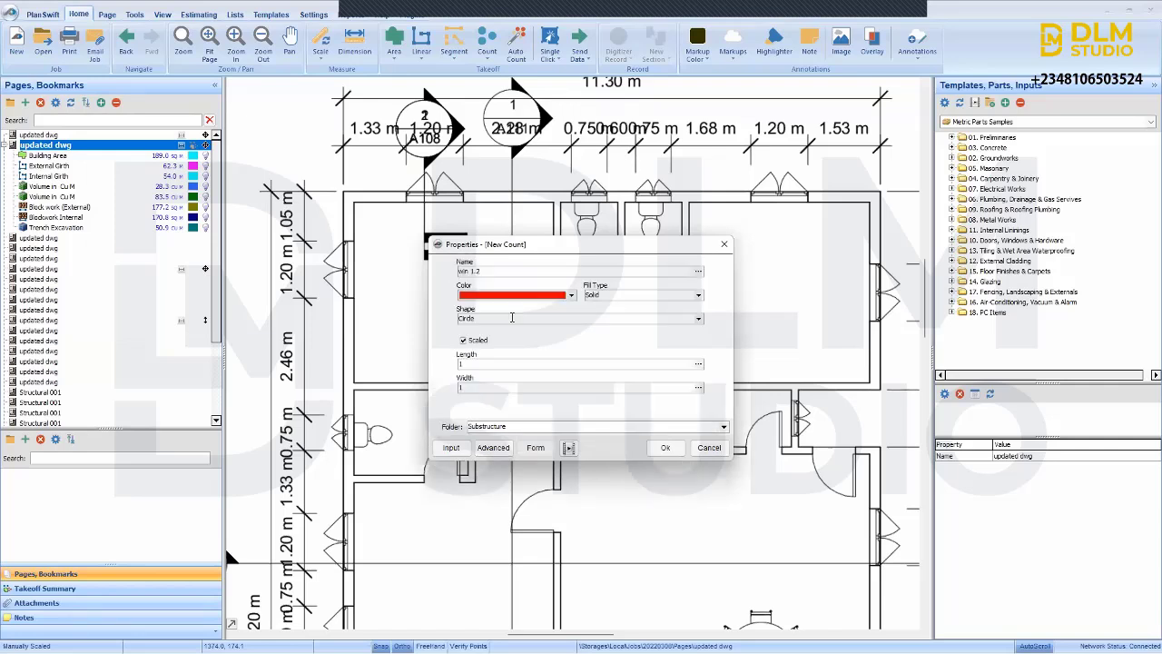
{"action": "left_click", "coordinate": [664, 447]}
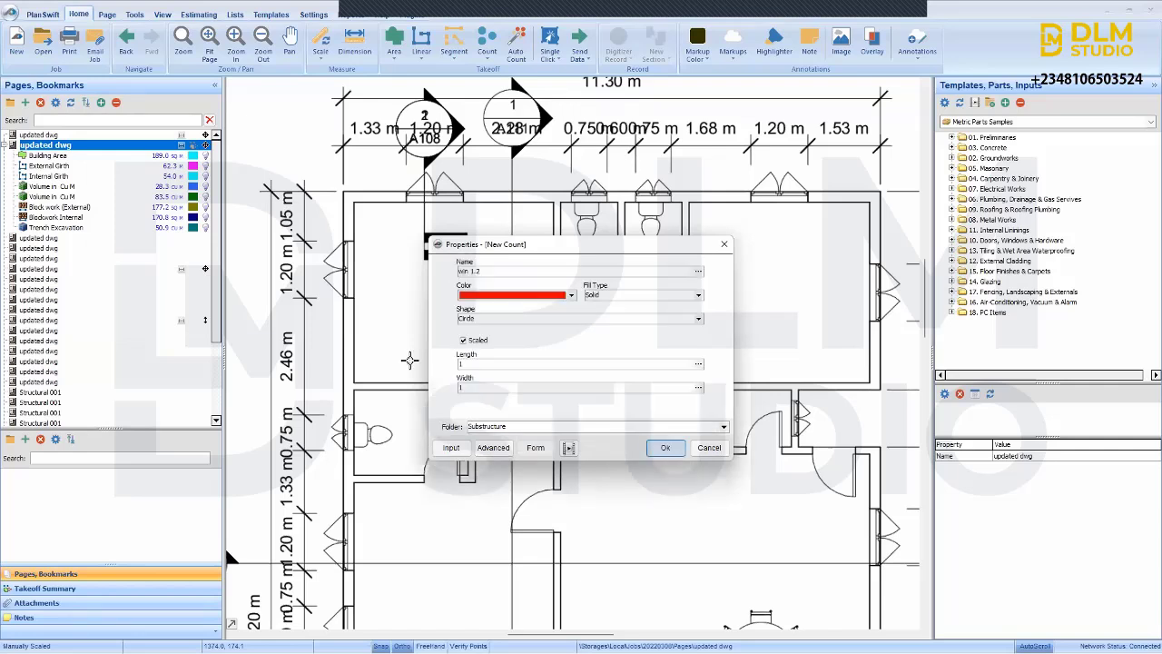
- Mark the 1.20 m windows on the upper-left room's left wall, along the top wall and down the right external wall
{"action": "left_click", "coordinate": [351, 272]}
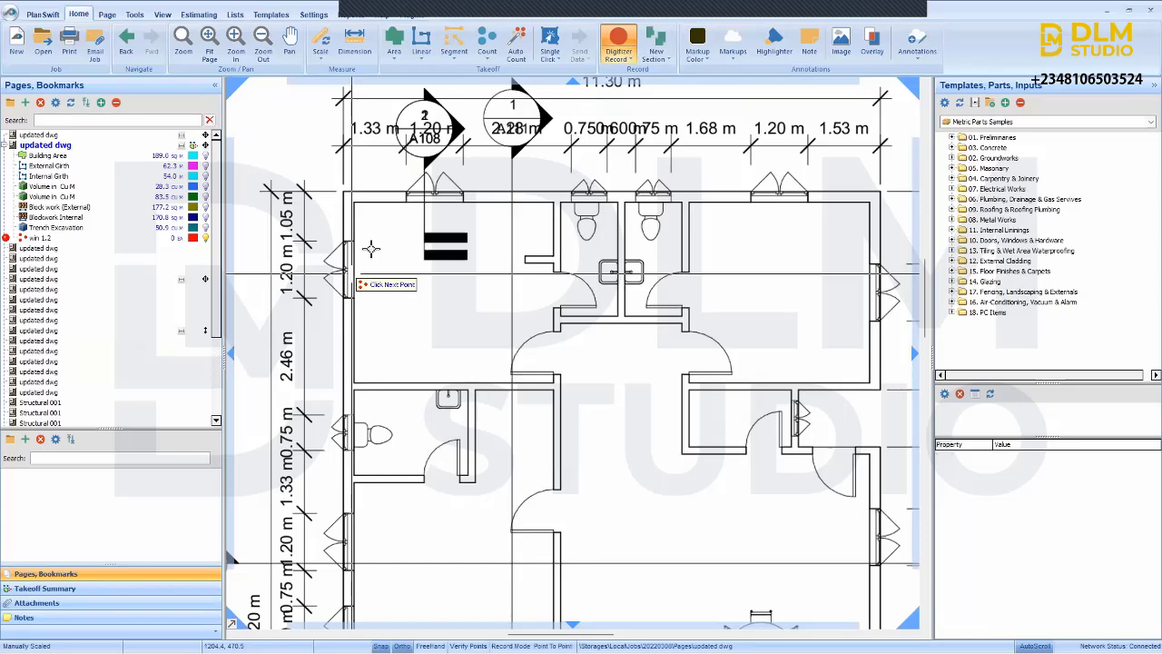
{"action": "left_click", "coordinate": [438, 194]}
{"action": "scroll", "coordinate": [481, 208], "scroll_direction": "down", "scroll_amount": 1}
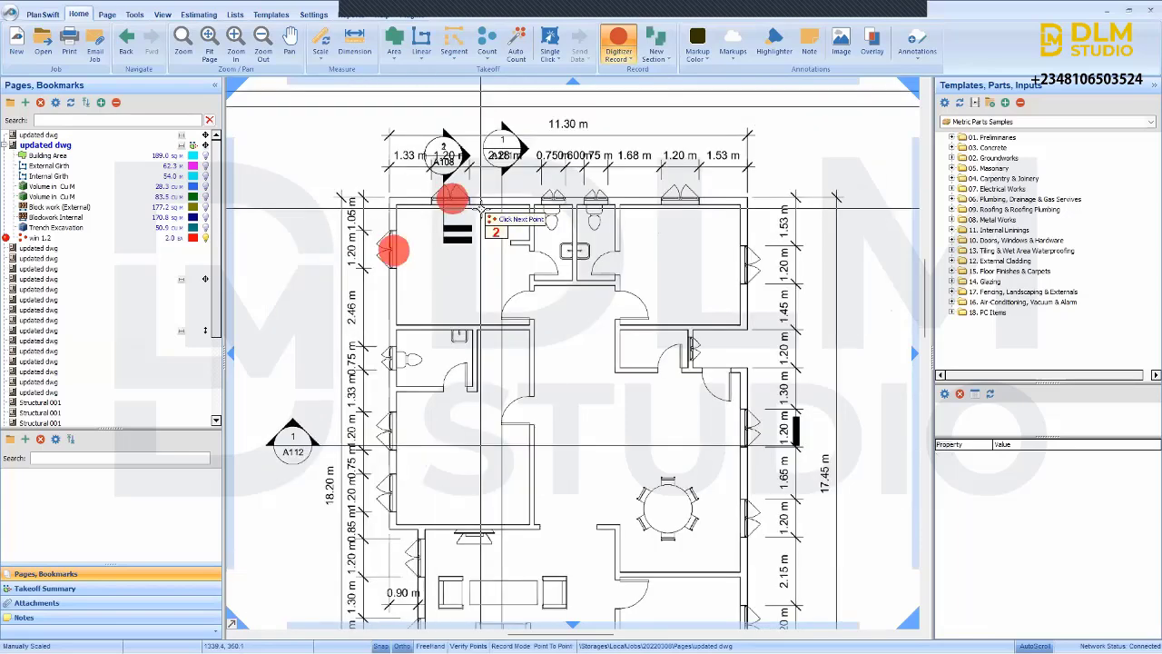
{"action": "scroll", "coordinate": [569, 203], "scroll_direction": "down", "scroll_amount": 1}
{"action": "left_click", "coordinate": [569, 202]}
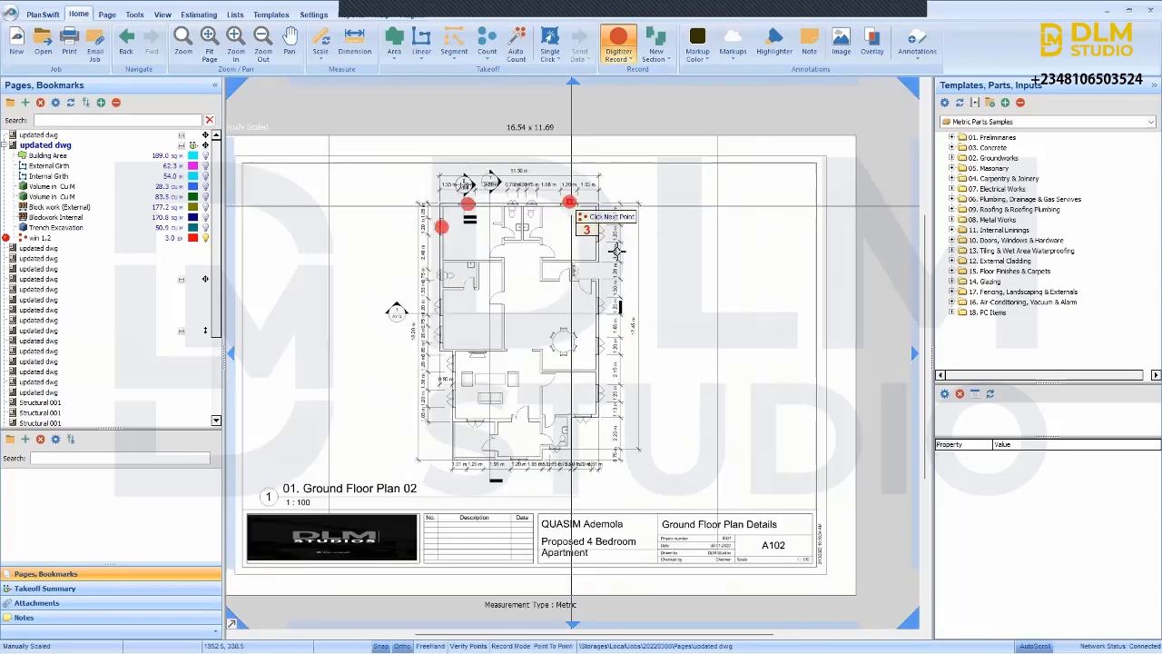
{"action": "left_click", "coordinate": [600, 232]}
{"action": "left_click", "coordinate": [600, 306]}
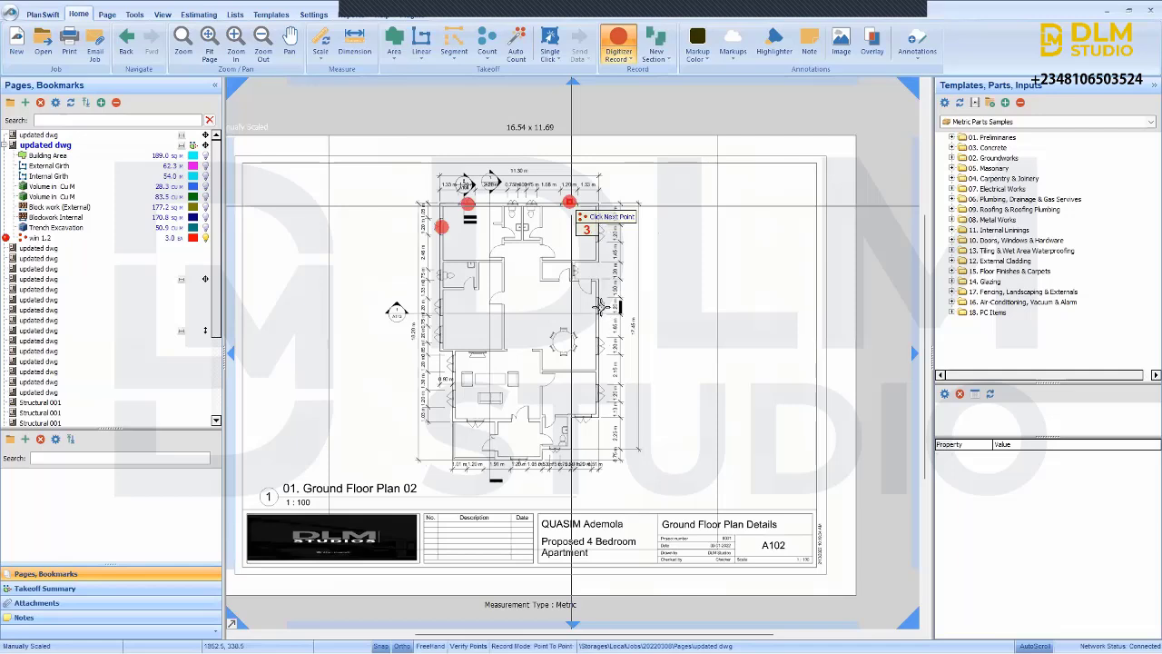
{"action": "left_click", "coordinate": [599, 347]}
{"action": "left_click", "coordinate": [599, 392]}
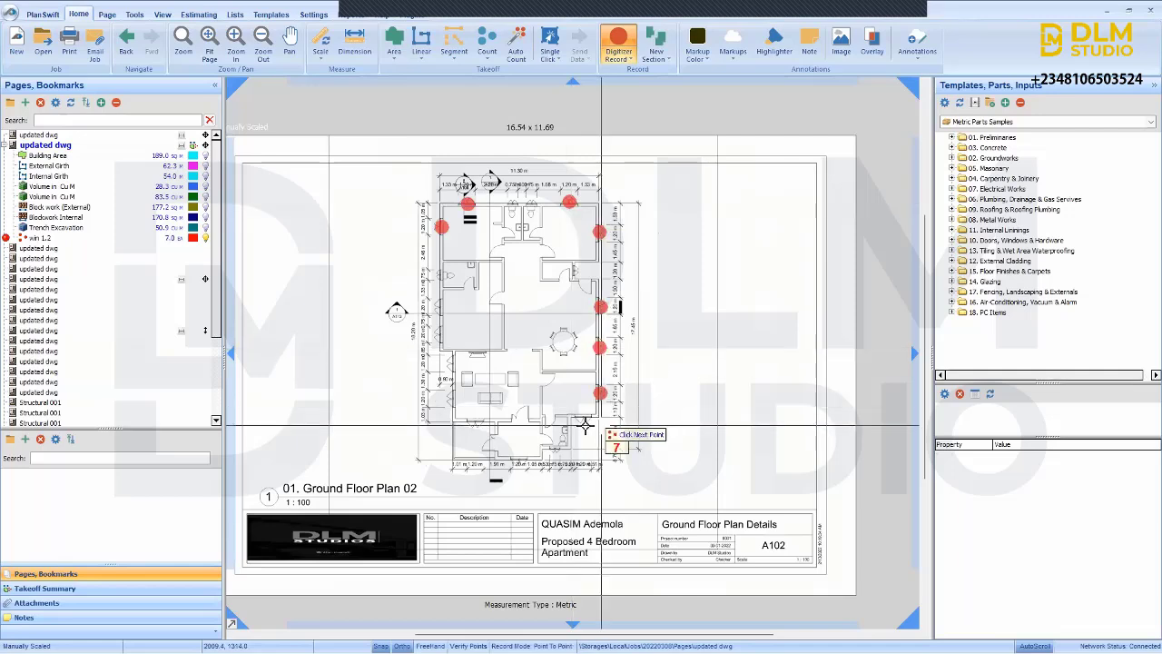
- Mark the remaining 1.20 m windows along the lower walls and up the left external wall, and end the count
{"action": "left_click", "coordinate": [586, 416]}
{"action": "left_click", "coordinate": [516, 459]}
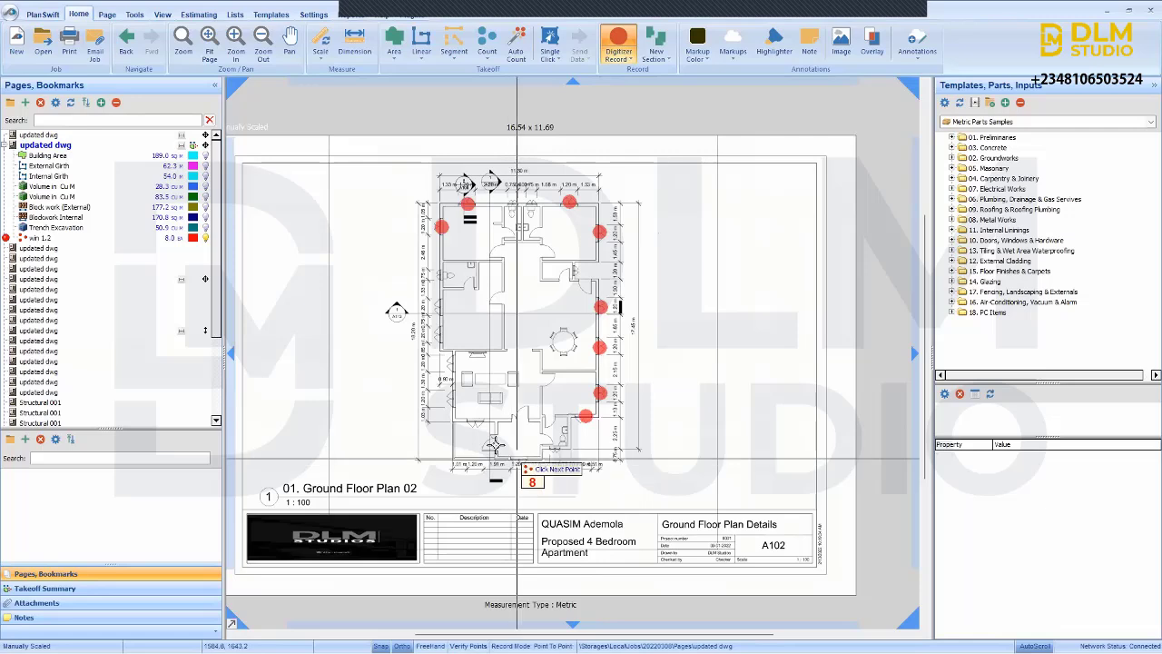
{"action": "left_click", "coordinate": [478, 419]}
{"action": "left_click", "coordinate": [452, 396]}
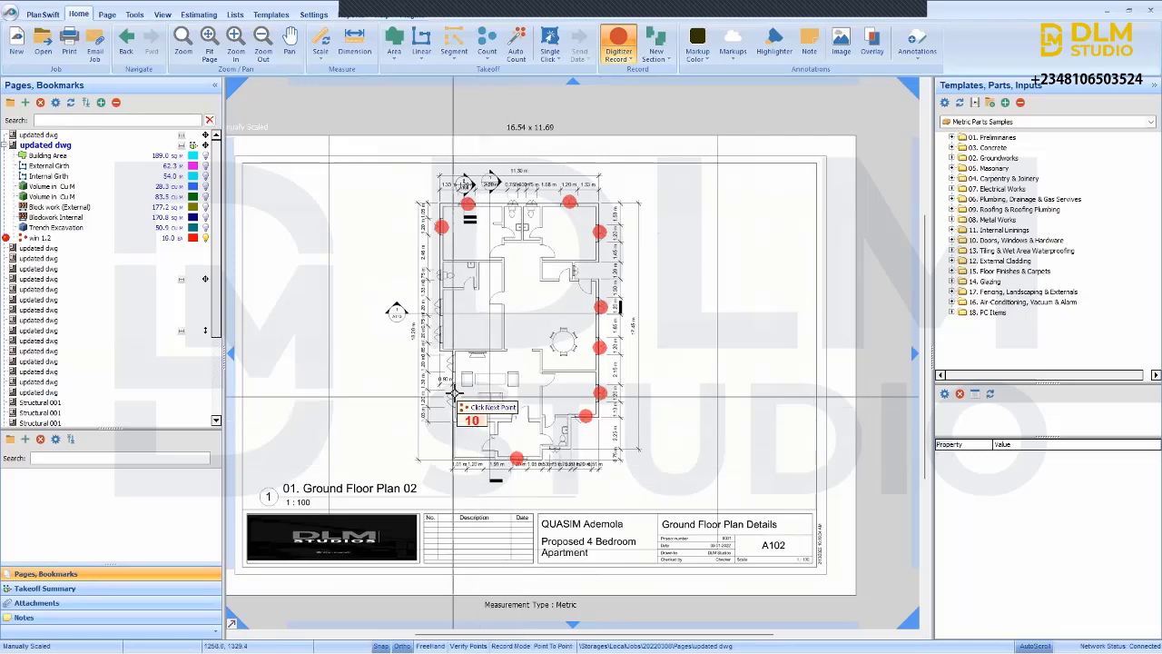
{"action": "left_click", "coordinate": [453, 362]}
{"action": "left_click", "coordinate": [439, 333]}
{"action": "left_click", "coordinate": [439, 305]}
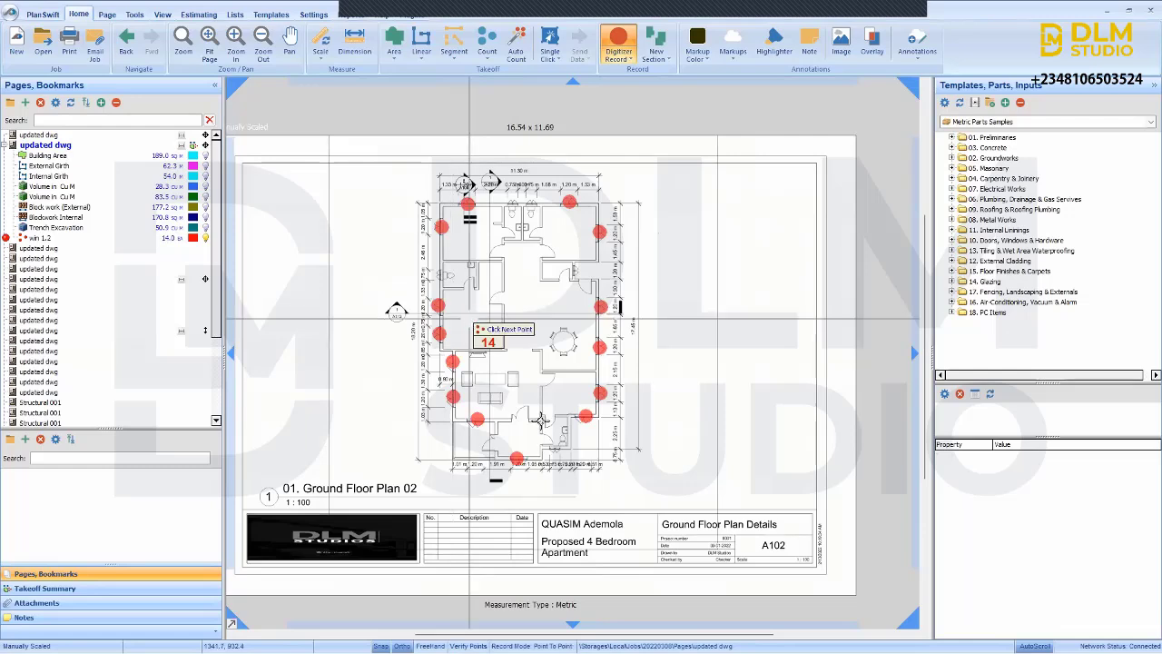
{"action": "key", "text": "Escape"}
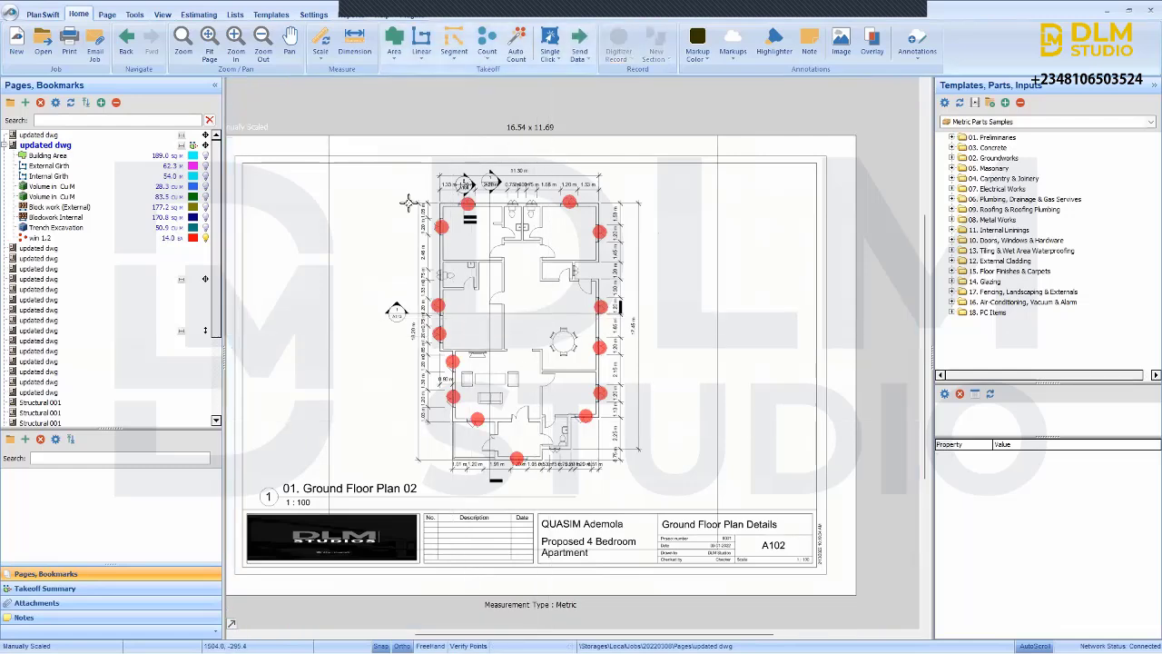
- Create a circle count takeoff named win 750 in the Substructure folder
{"action": "left_click", "coordinate": [487, 40]}
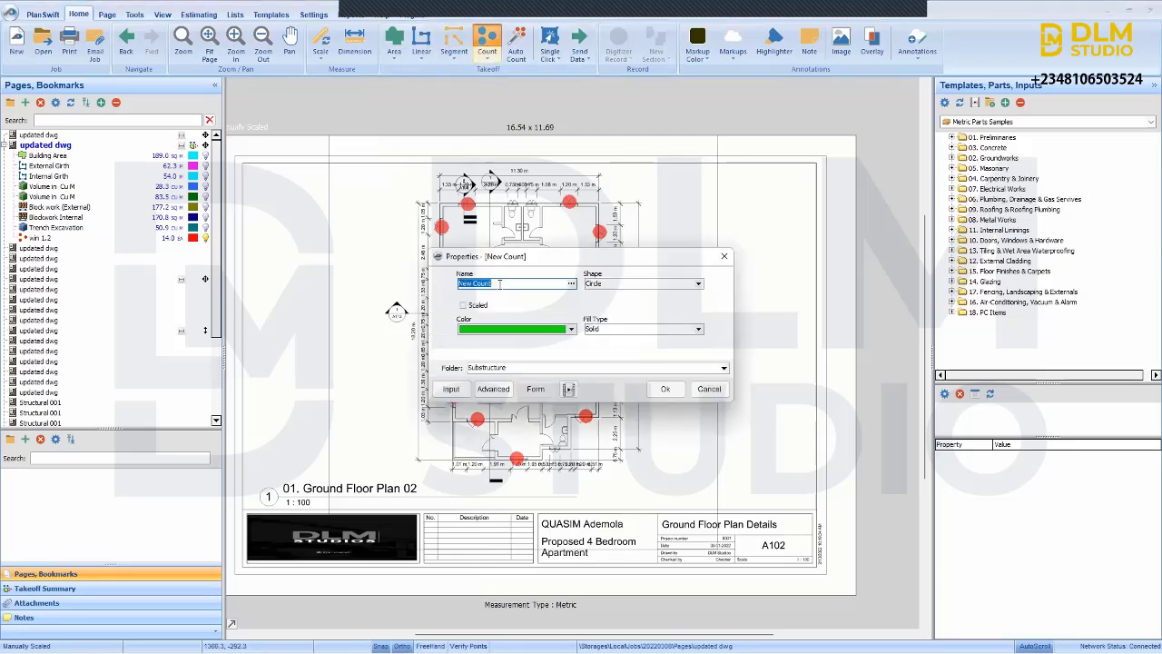
{"action": "type", "text": "win 750"}
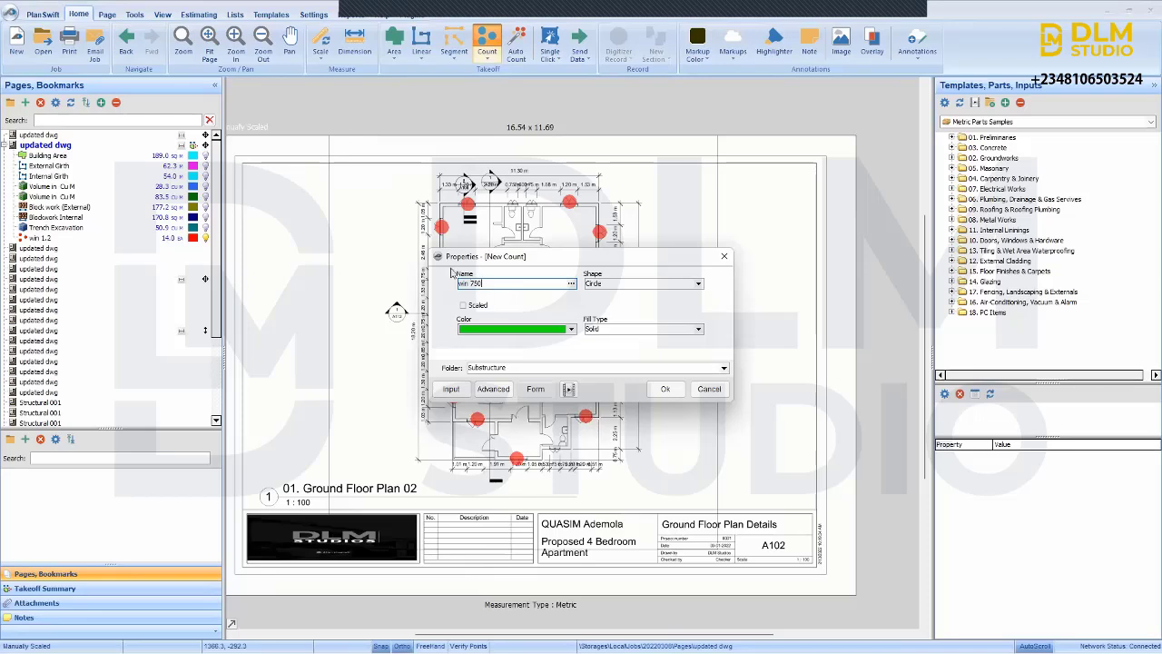
{"action": "left_click", "coordinate": [661, 388]}
- Mark the five small windows at the left toilet, the two top toilets, the right-hand store and the lower toilet, and end the count
{"action": "left_click", "coordinate": [442, 273]}
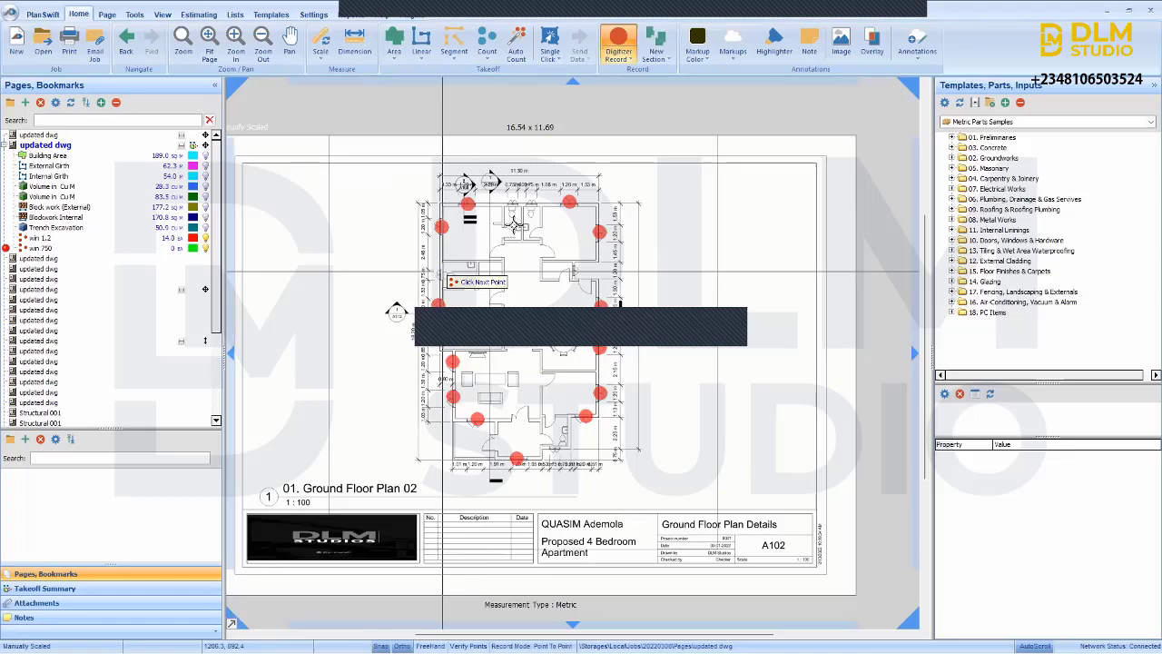
{"action": "left_click", "coordinate": [531, 203]}
{"action": "left_click", "coordinate": [514, 203]}
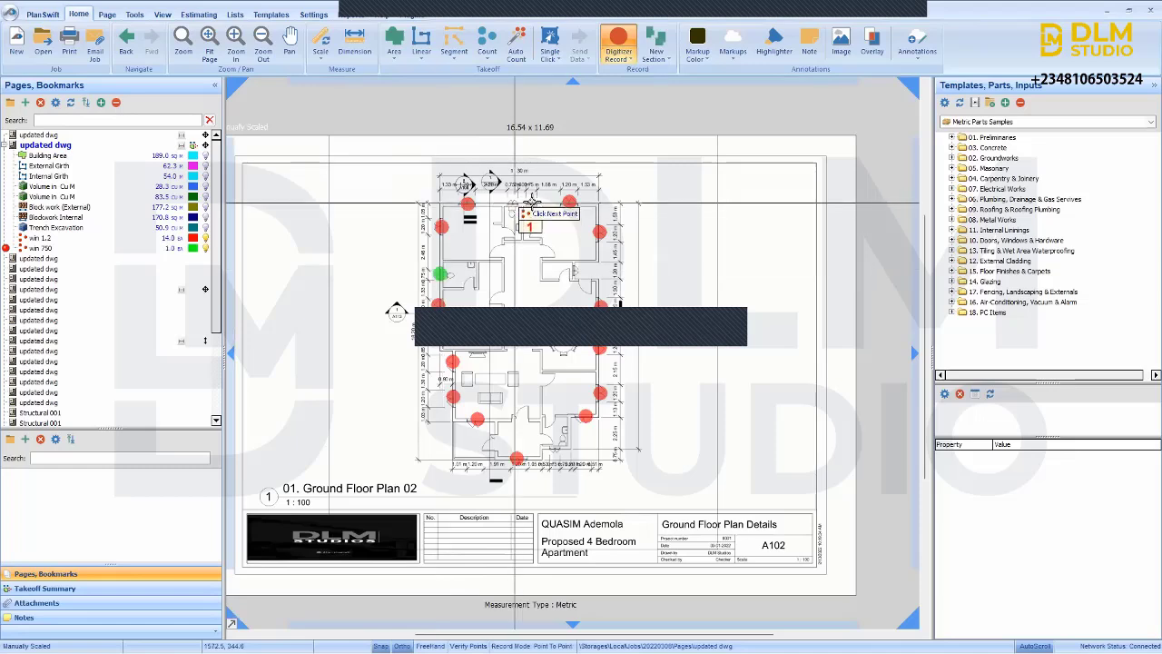
{"action": "left_click", "coordinate": [573, 269]}
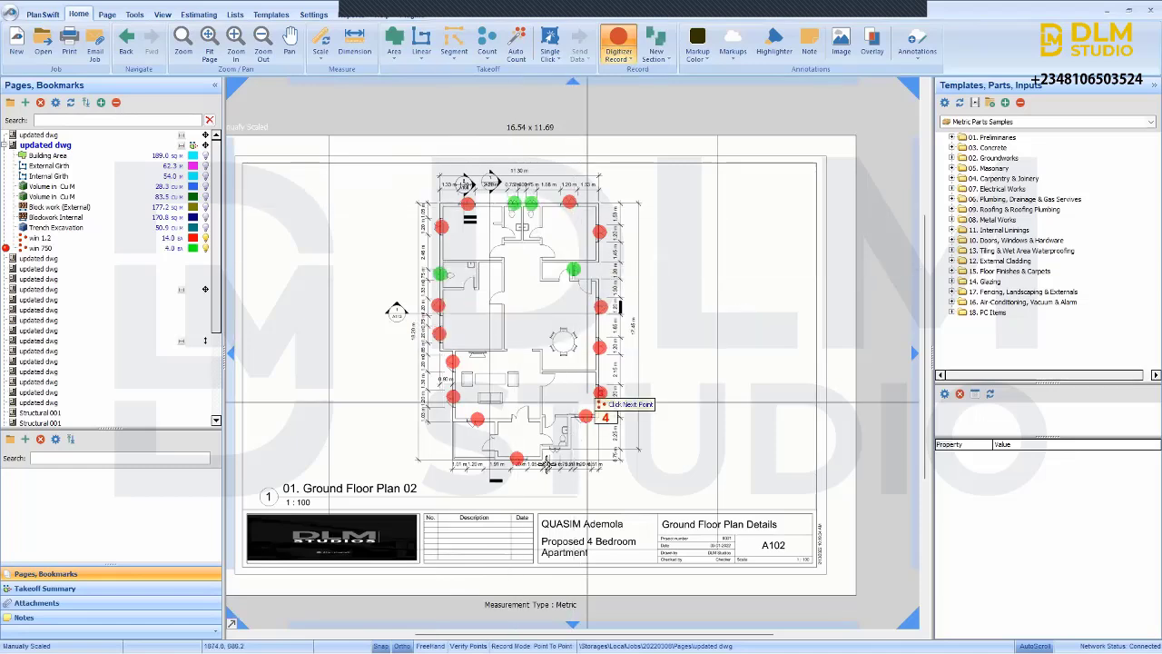
{"action": "left_click", "coordinate": [553, 447]}
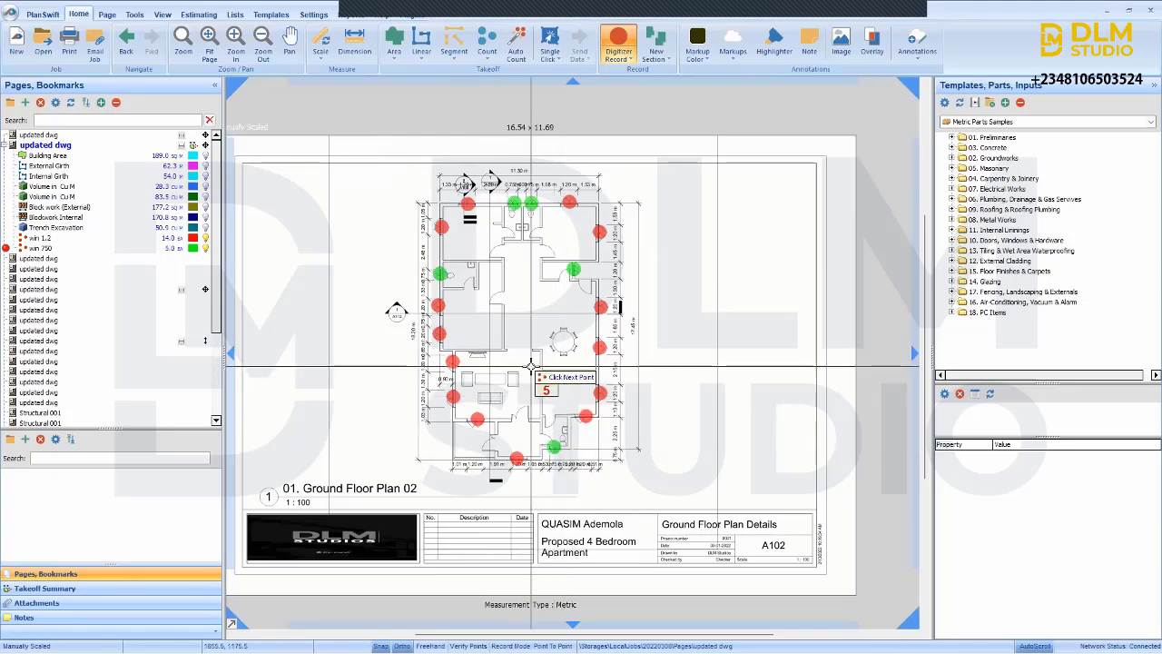
{"action": "key", "text": "Escape"}
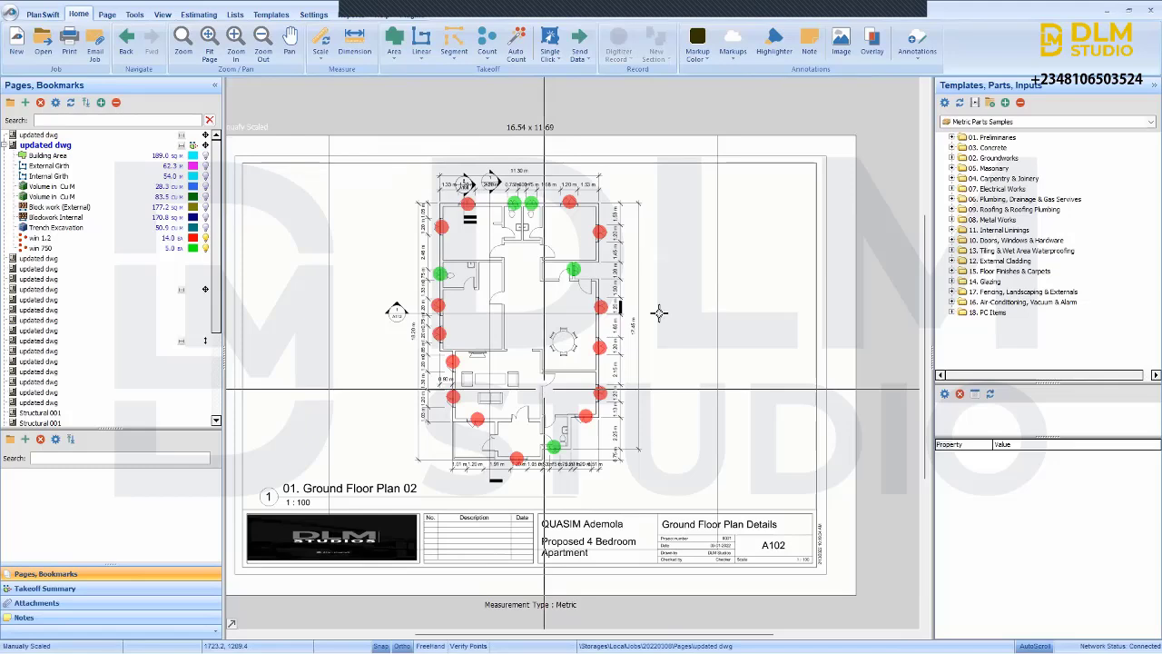
{"action": "scroll", "coordinate": [562, 279], "scroll_direction": "up", "scroll_amount": 5}
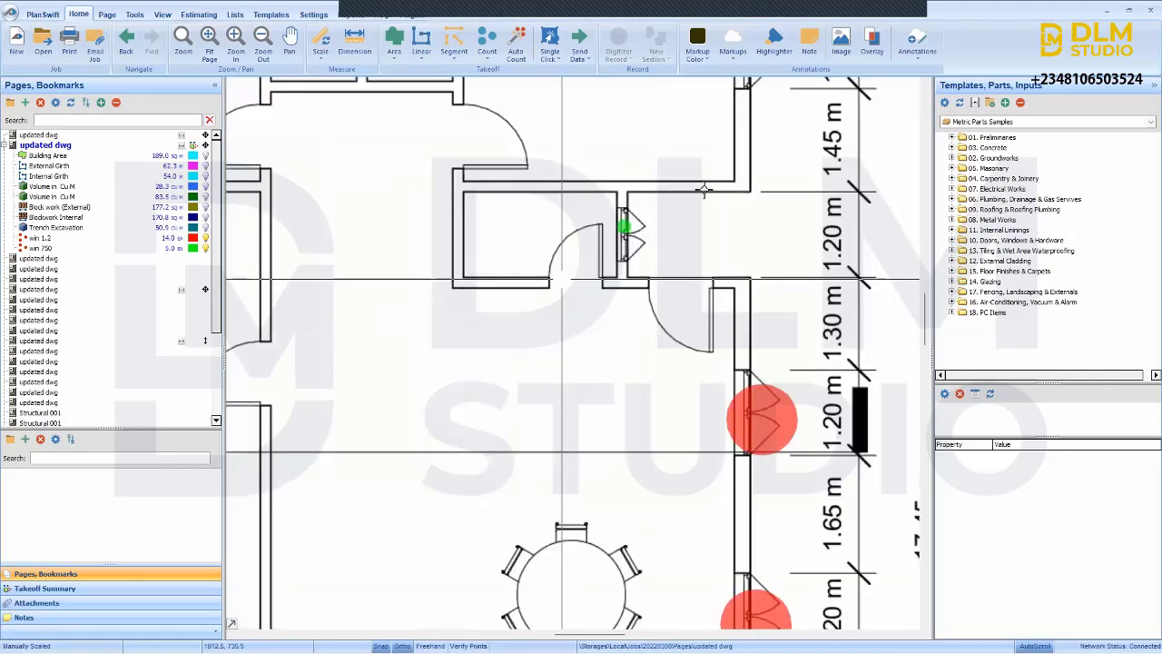
{"action": "scroll", "coordinate": [677, 222], "scroll_direction": "up", "scroll_amount": 3}
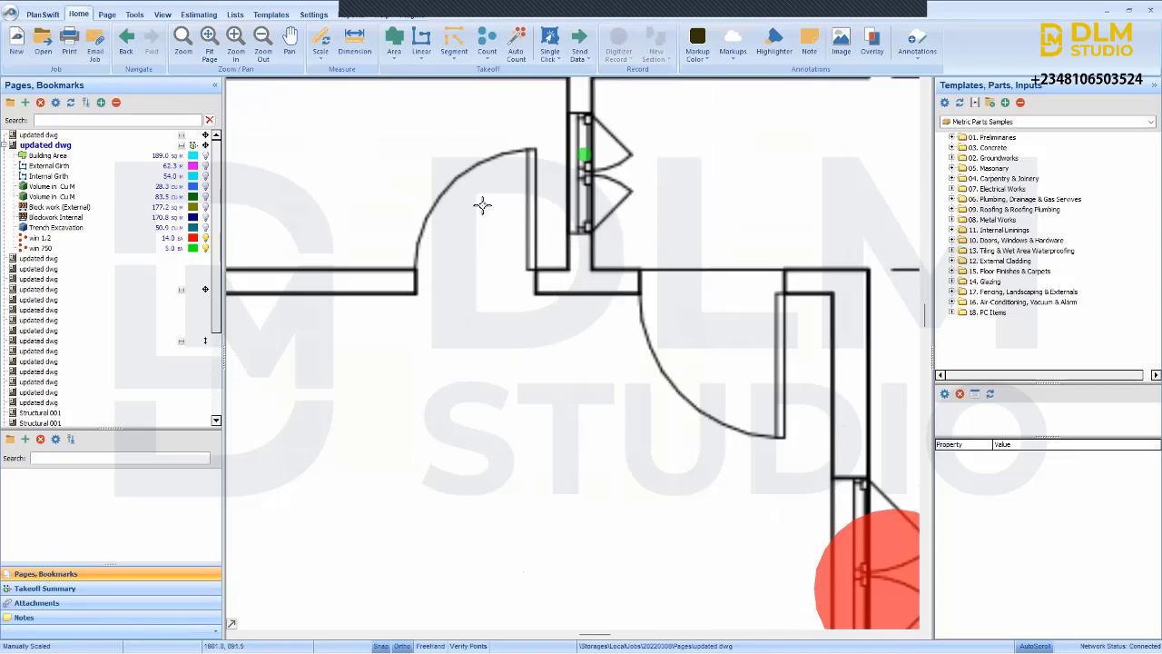
{"action": "left_click_drag", "start_coordinate": [456, 97], "coordinate": [322, 36]}
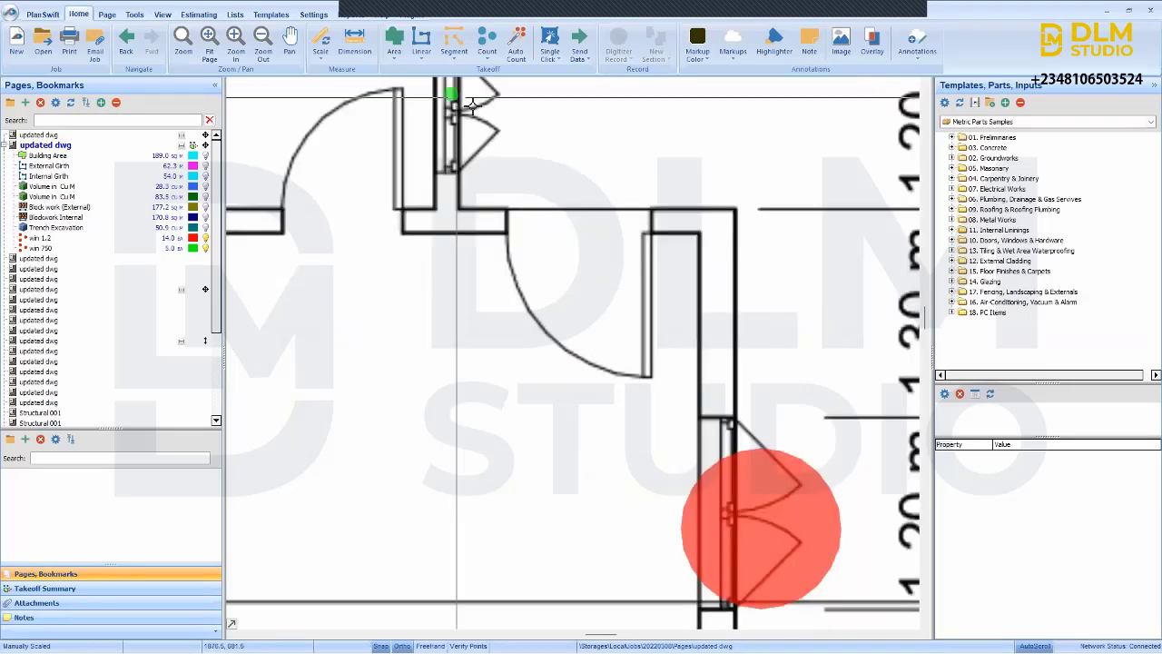
{"action": "scroll", "coordinate": [472, 104], "scroll_direction": "up", "scroll_amount": 2}
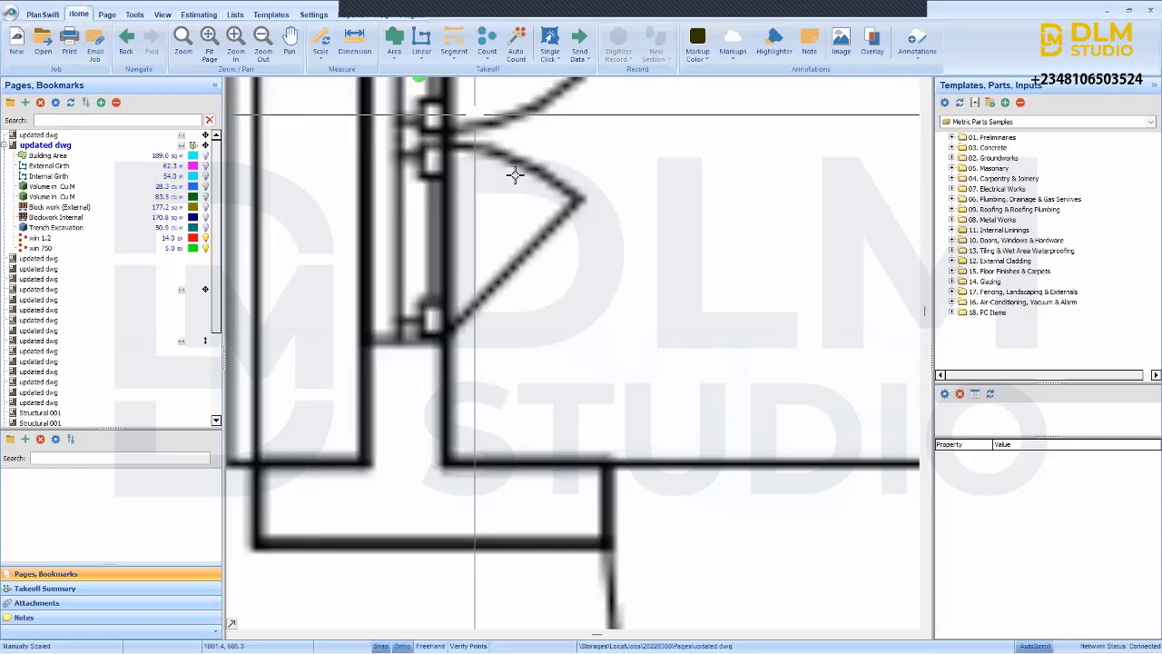
{"action": "scroll", "coordinate": [495, 165], "scroll_direction": "down", "scroll_amount": 5}
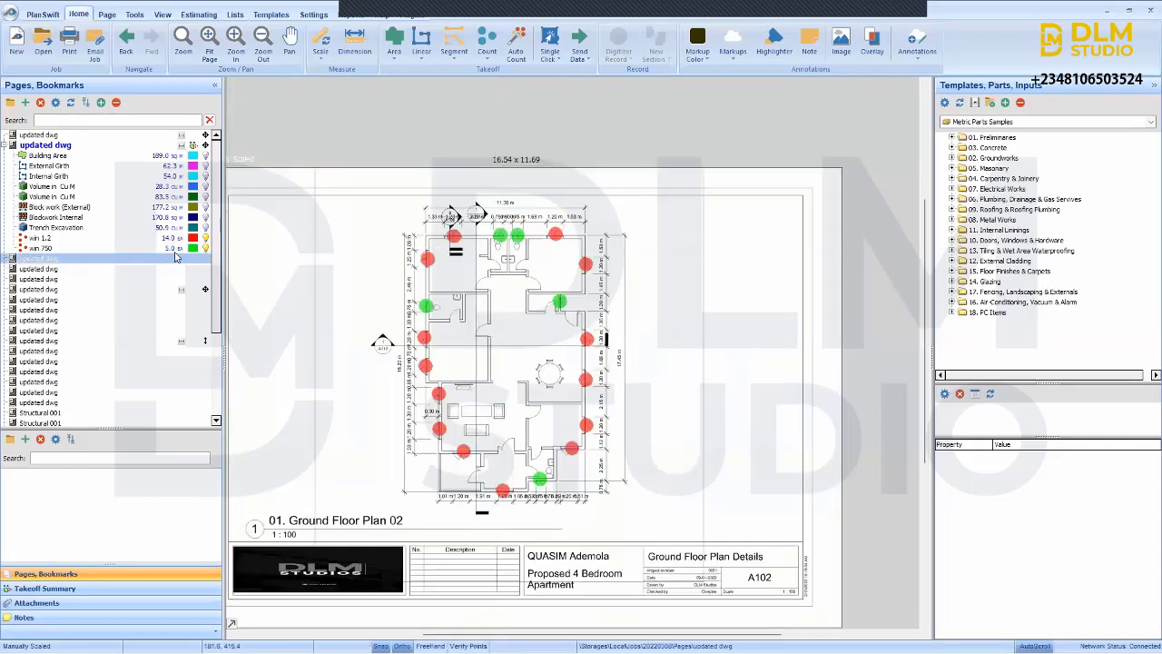
- Hide the win 1.2, win 750 and Trench Excavation takeoffs on the ground floor plan
{"action": "left_click", "coordinate": [206, 239]}
{"action": "left_click", "coordinate": [205, 248]}
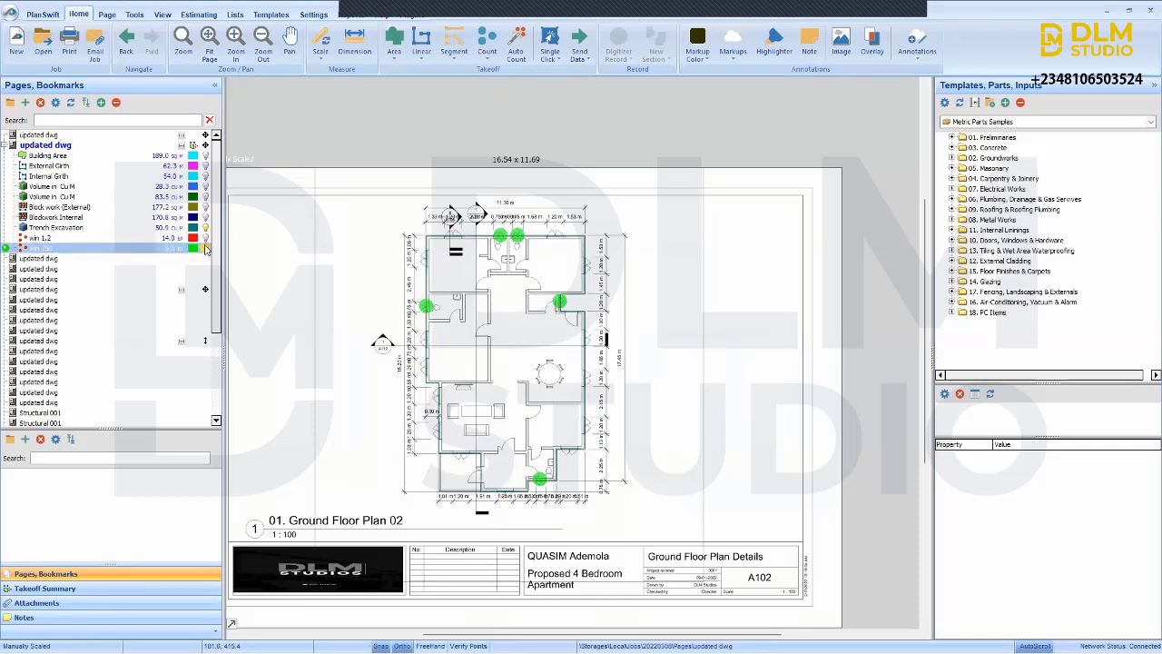
{"action": "left_click", "coordinate": [205, 228]}
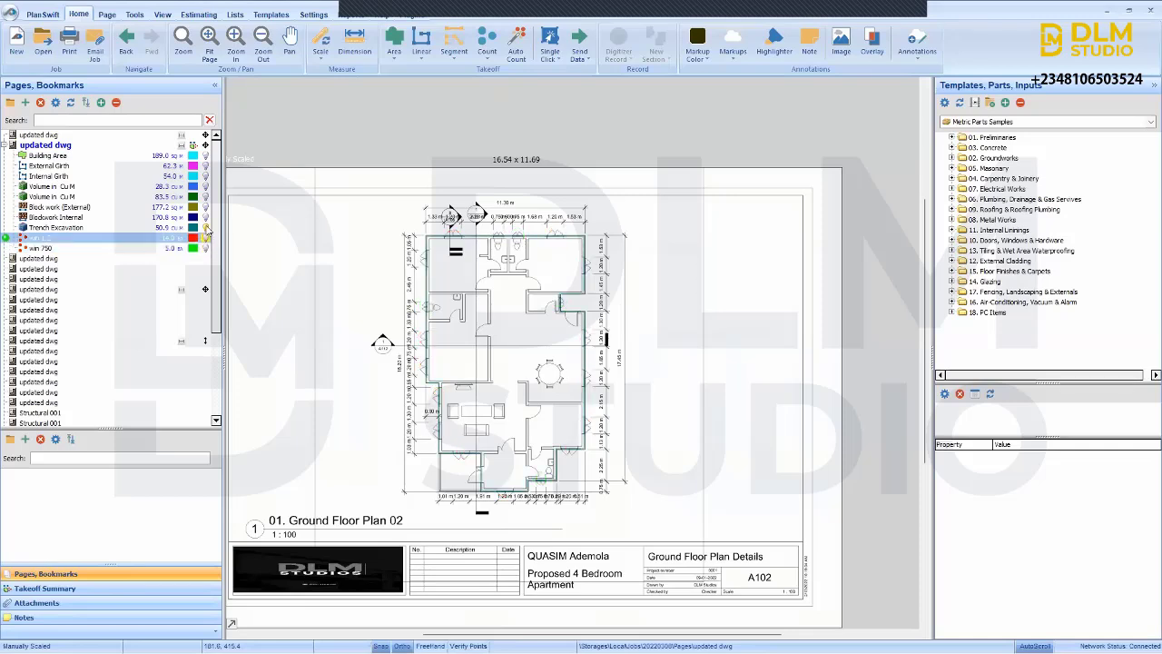
{"action": "left_click", "coordinate": [281, 246]}
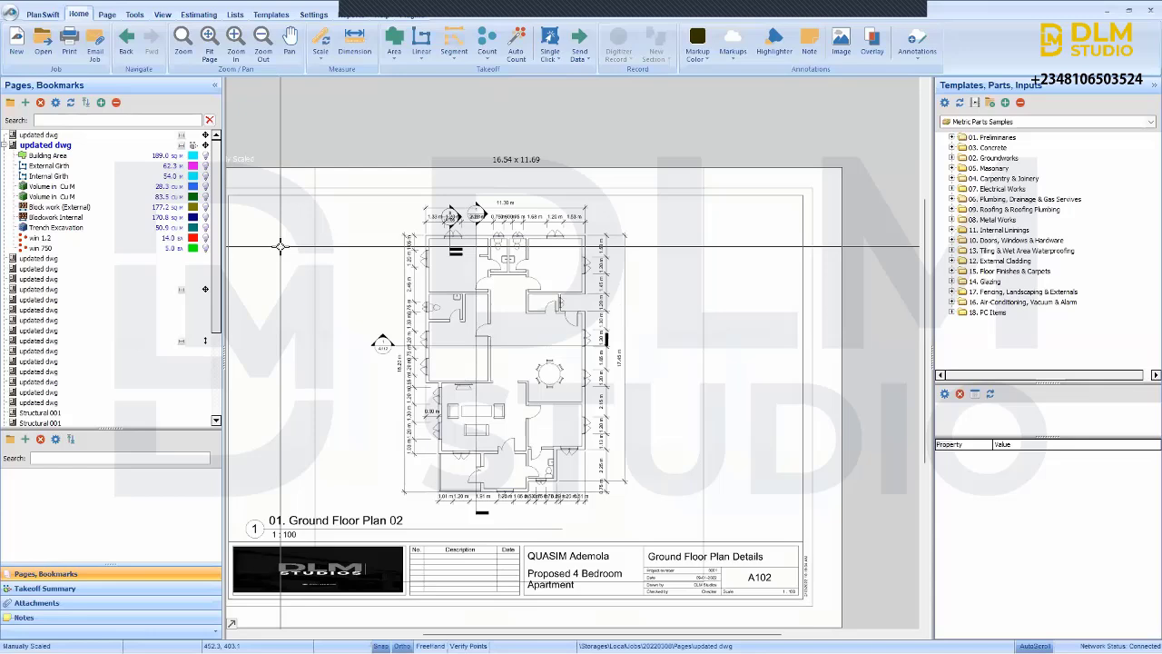
- Collapse the takeoff list of Ground Floor Plan 02 and open the A101 Ground Floor Plan page, fitted to the view
{"action": "left_click", "coordinate": [23, 157]}
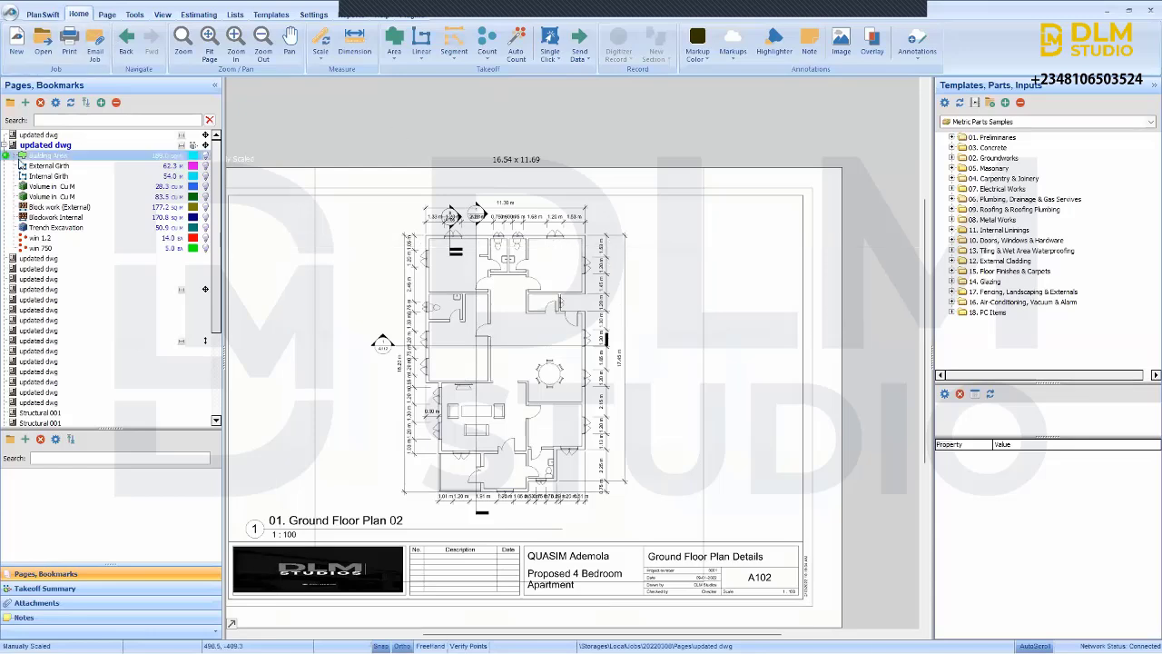
{"action": "left_click", "coordinate": [5, 147]}
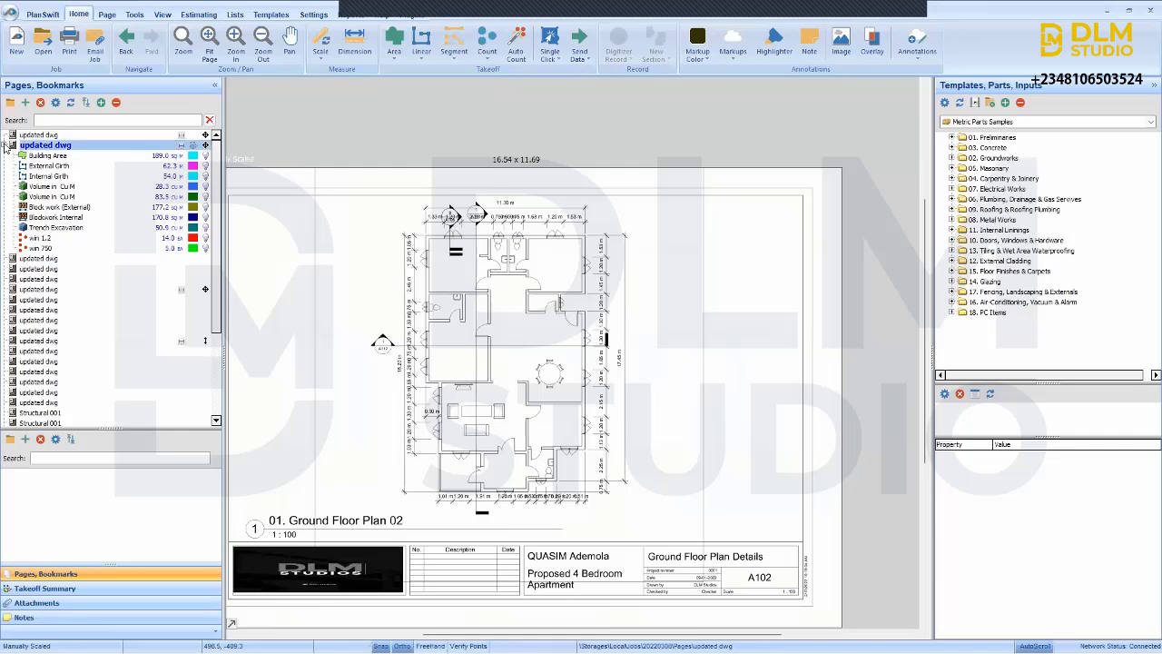
{"action": "left_click", "coordinate": [28, 136]}
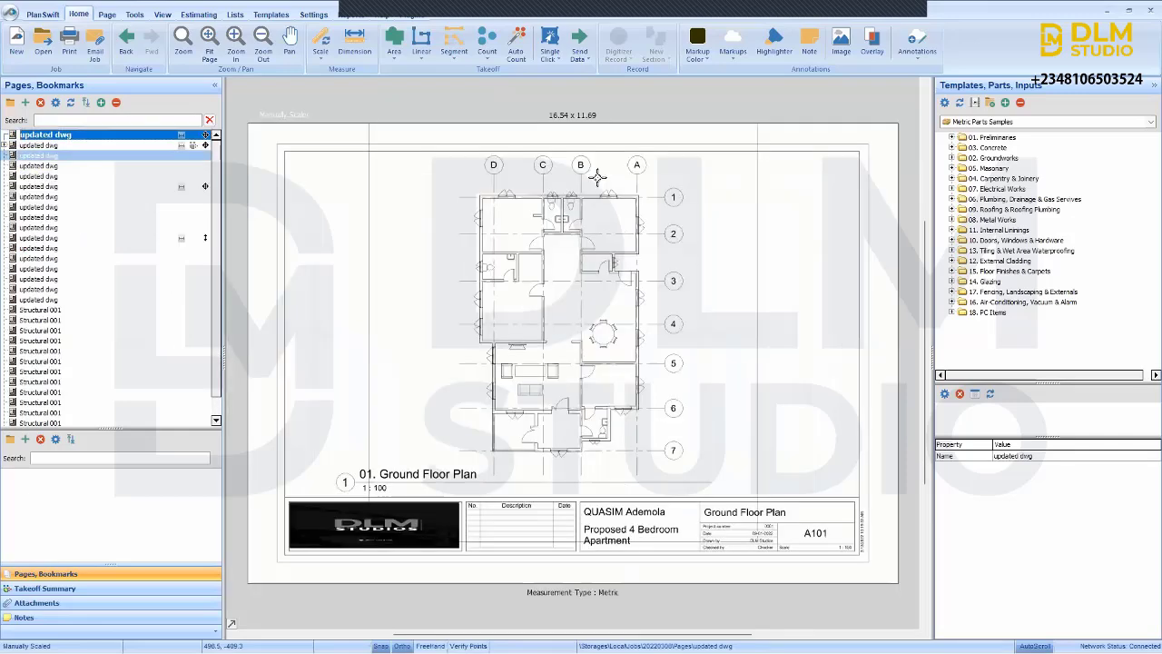
{"action": "scroll", "coordinate": [612, 170], "scroll_direction": "up", "scroll_amount": 3}
{"action": "left_click", "coordinate": [216, 54]}
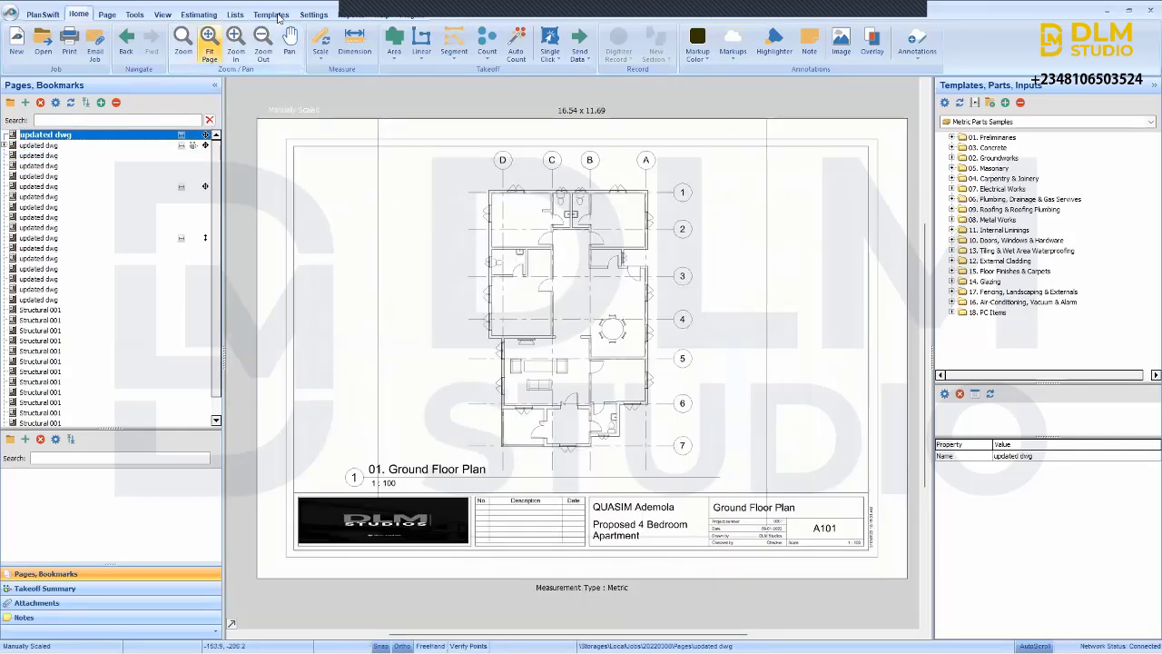
- Open the estimating view and expand the Substructure and Superstructure folders to list their takeoff items
{"action": "left_click", "coordinate": [203, 15]}
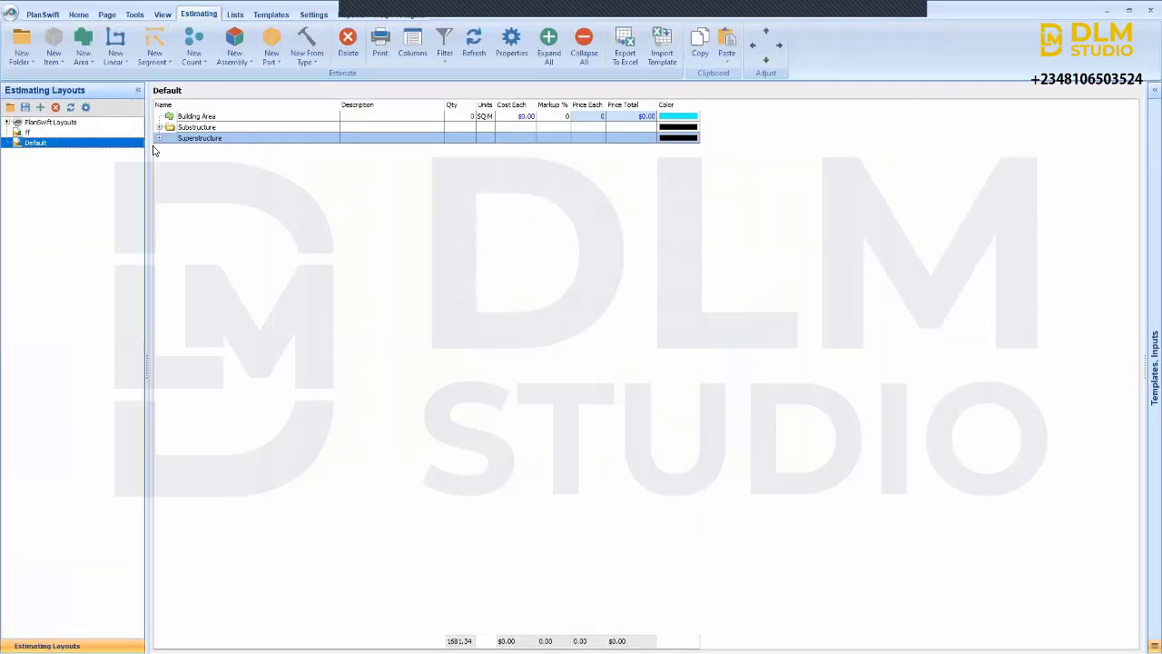
{"action": "left_click", "coordinate": [160, 129]}
{"action": "left_click", "coordinate": [160, 128]}
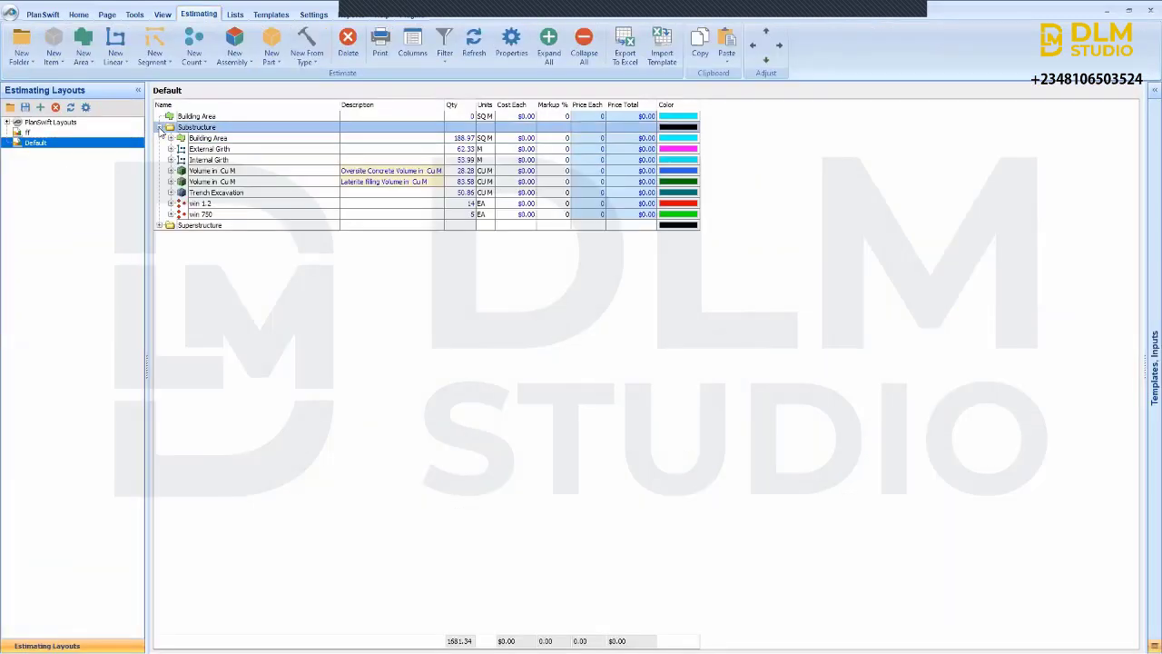
{"action": "left_click", "coordinate": [581, 149]}
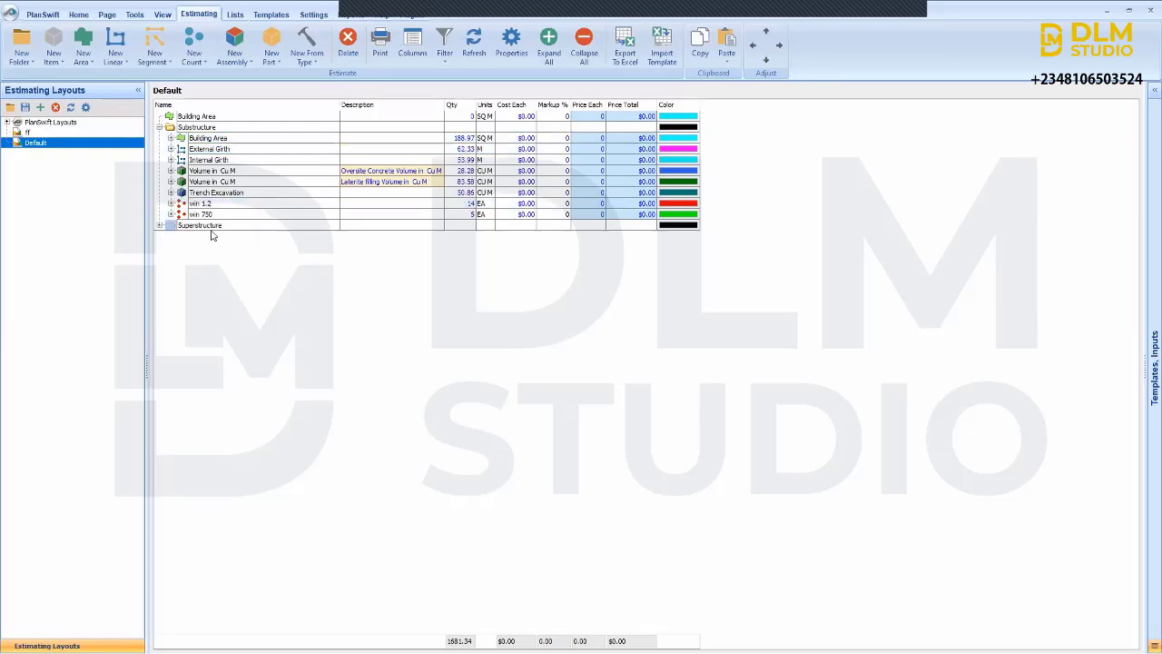
{"action": "left_click", "coordinate": [159, 225]}
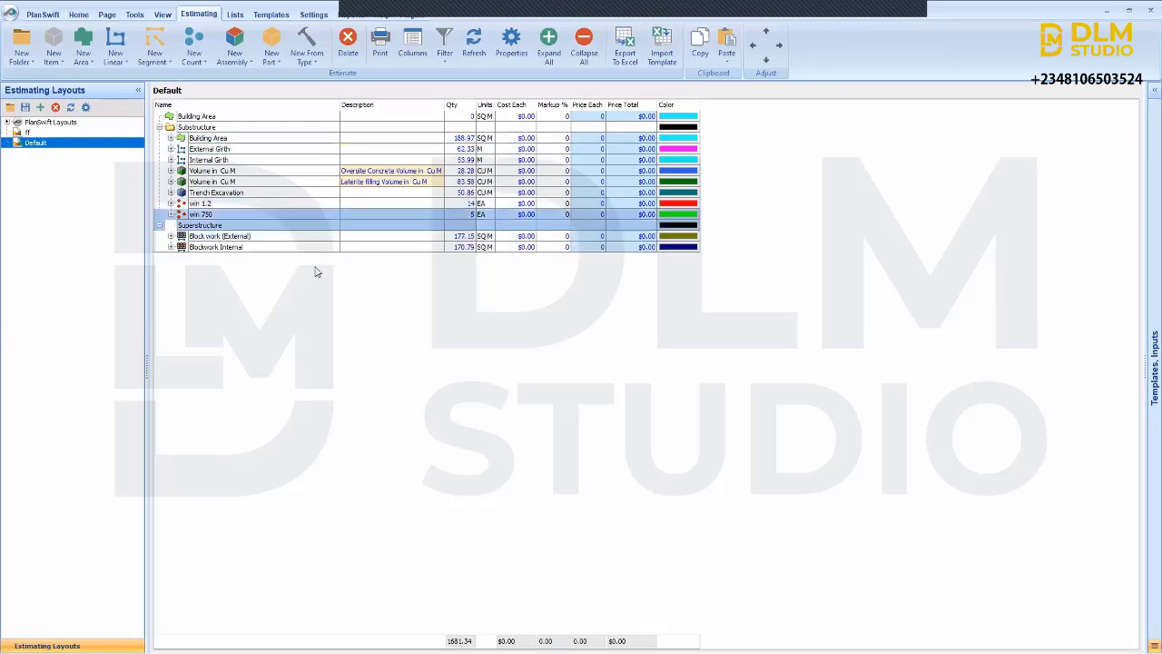
- Set the unit cost of both the external and internal blockwork items in Superstructure to 4200
{"action": "left_click", "coordinate": [525, 240]}
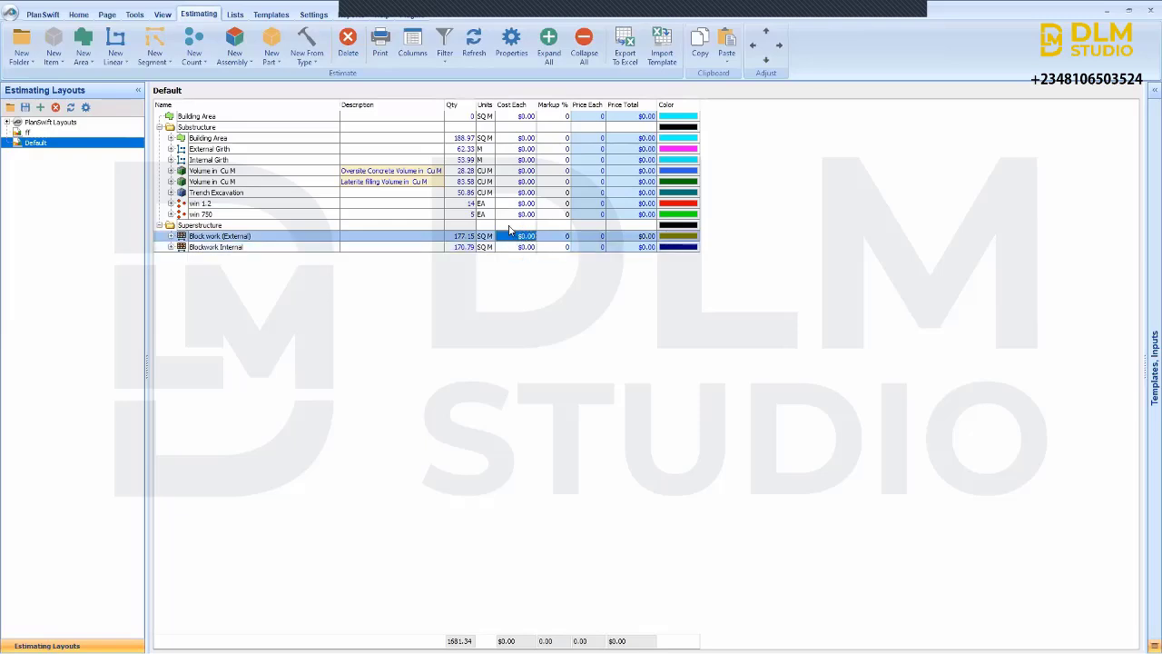
{"action": "type", "text": "4200"}
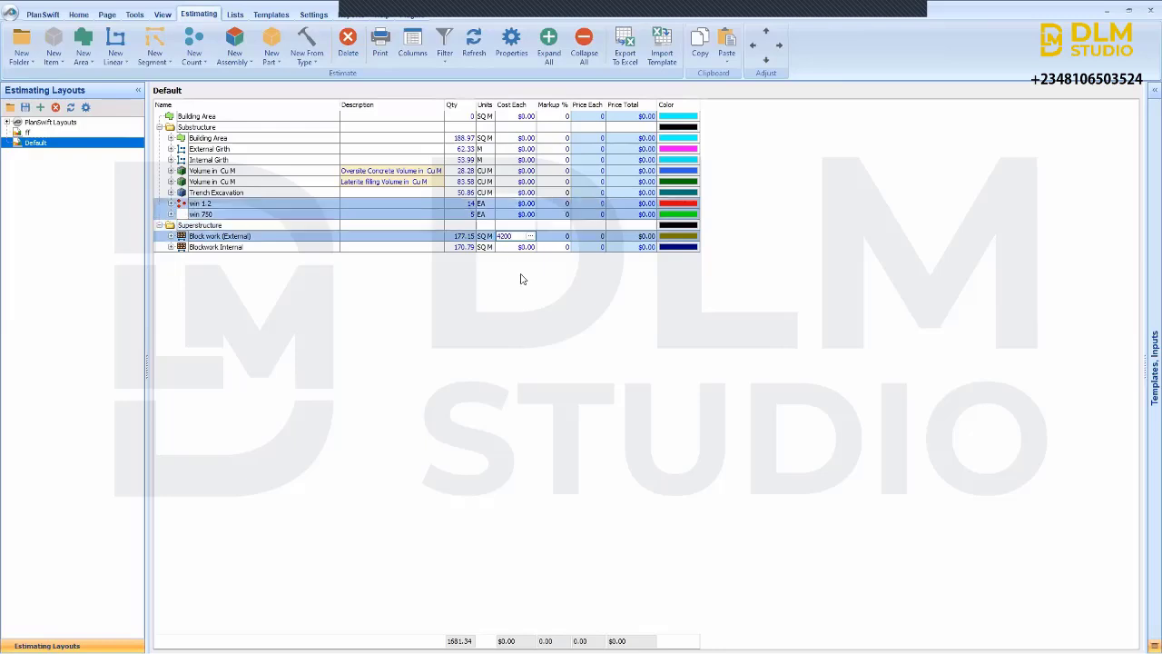
{"action": "left_click", "coordinate": [511, 247]}
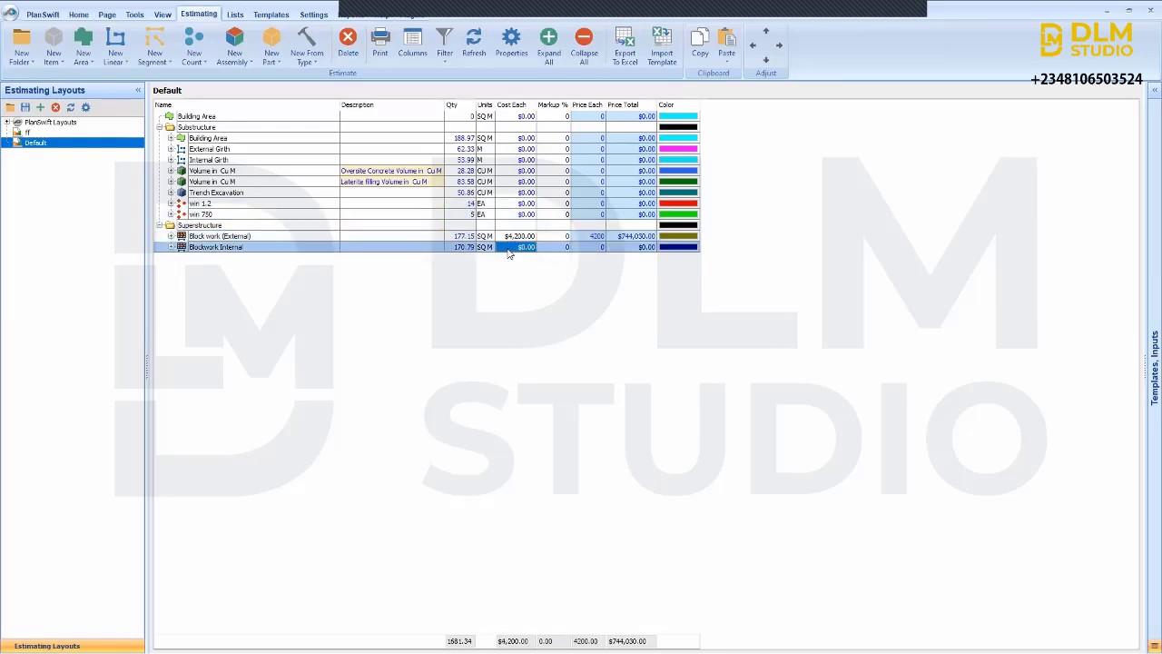
{"action": "type", "text": "4,20"}
{"action": "type", "text": "00"}
- Set the markup of both the external and internal blockwork items to 25%
{"action": "left_click", "coordinate": [549, 238]}
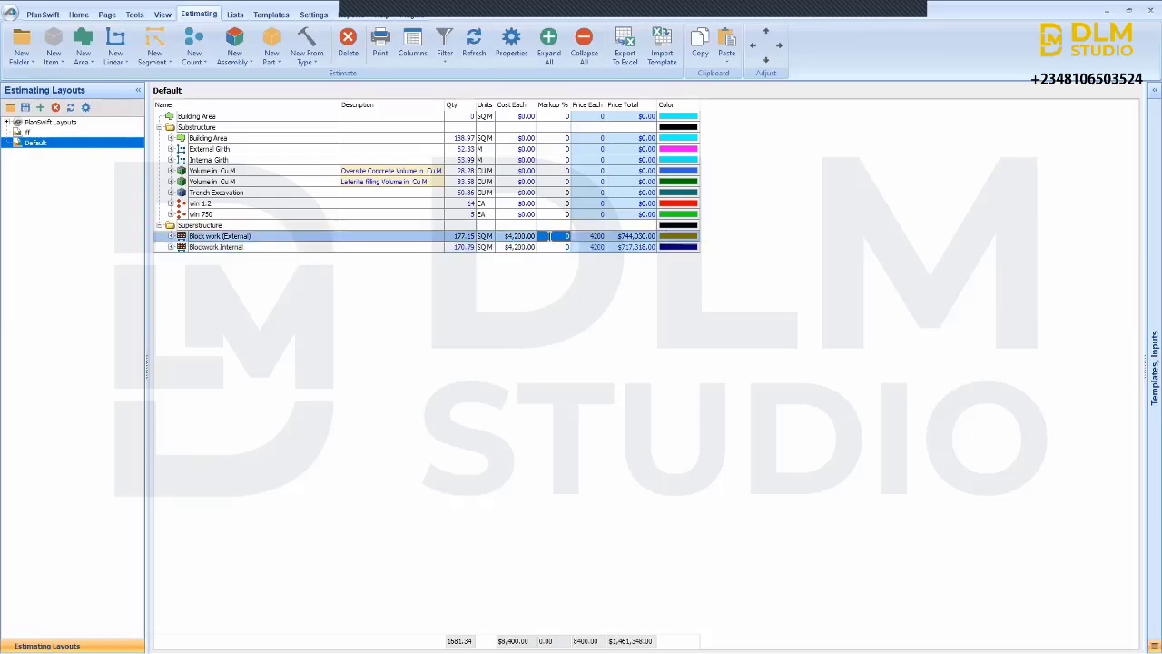
{"action": "type", "text": "25"}
{"action": "left_click", "coordinate": [550, 247]}
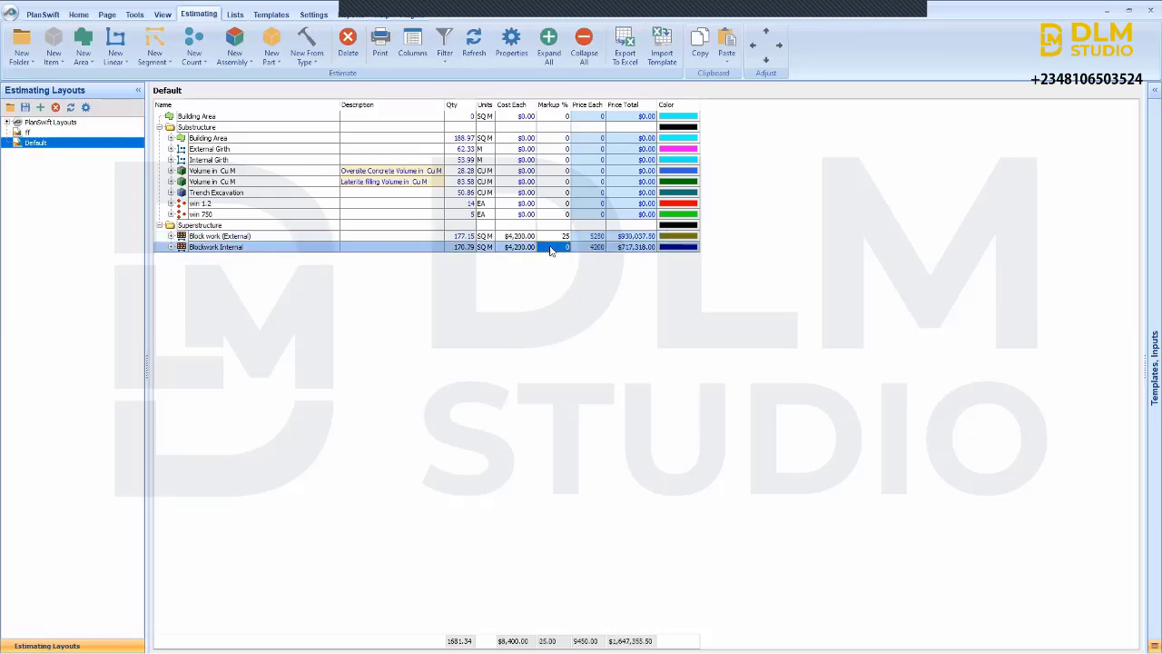
{"action": "type", "text": "25"}
{"action": "key", "text": "Return"}
- In Substructure, set the unit cost of Building Area to 250 and of the external and internal girths to 1100 each
{"action": "left_click", "coordinate": [515, 140]}
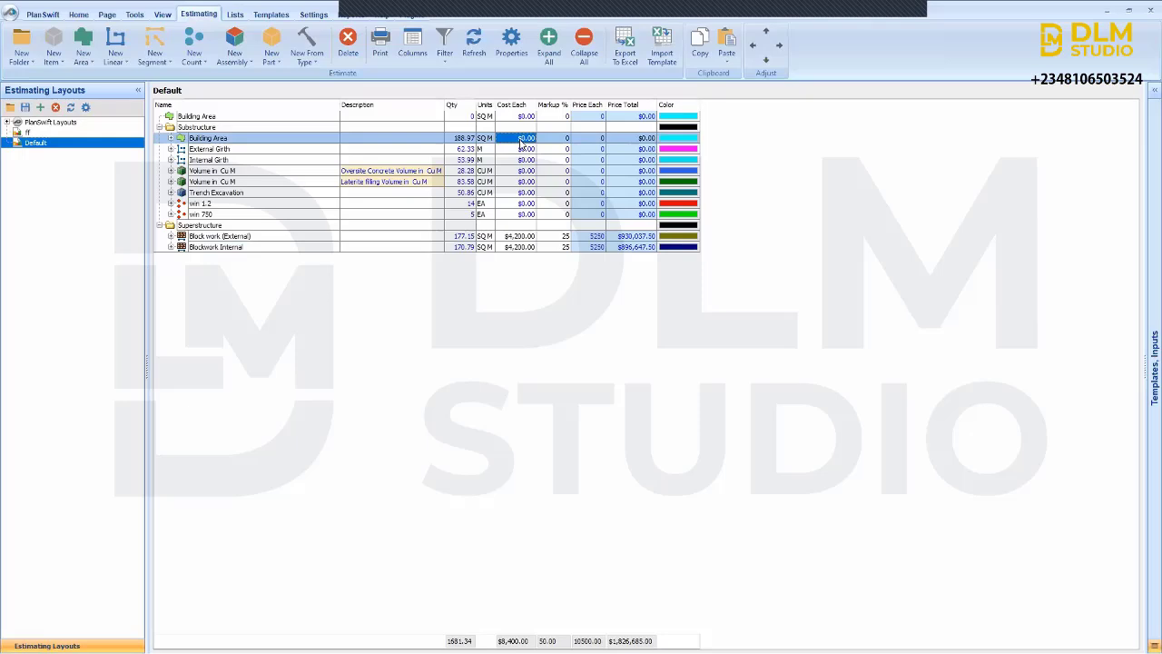
{"action": "type", "text": "250"}
{"action": "left_click", "coordinate": [524, 151]}
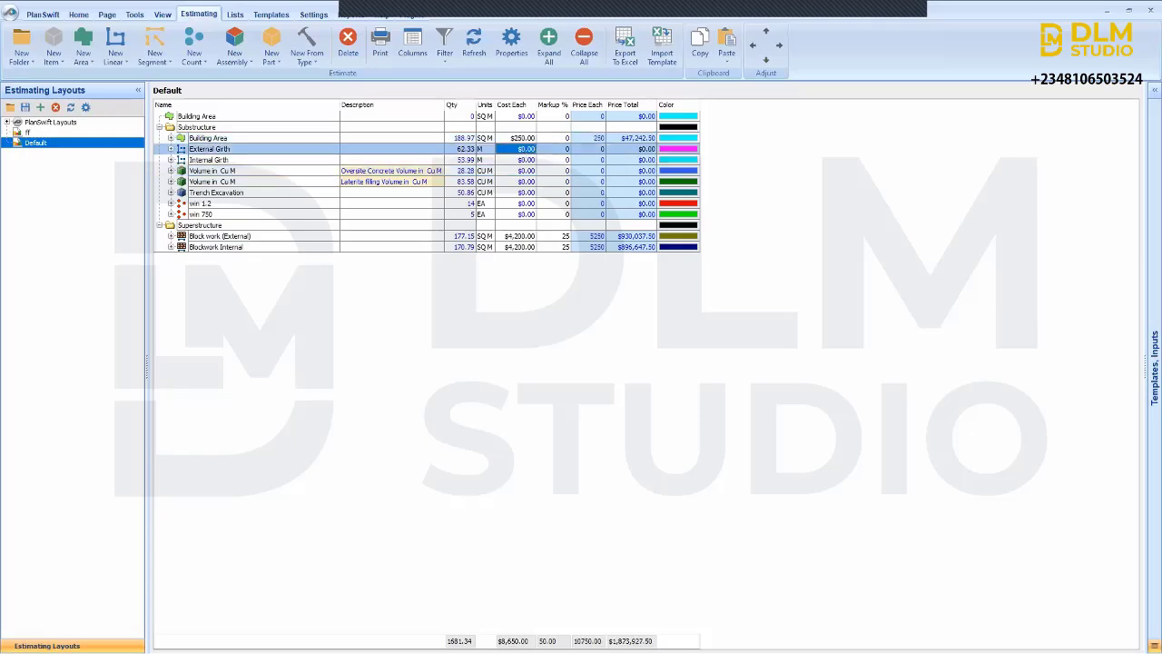
{"action": "type", "text": "1100"}
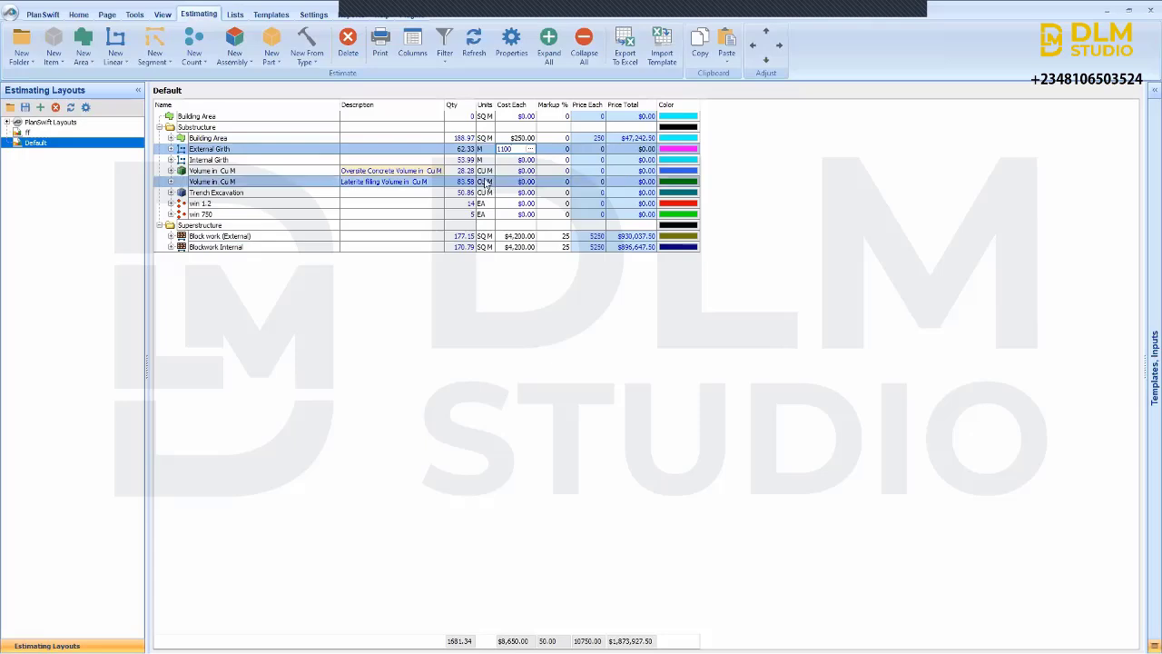
{"action": "left_click", "coordinate": [507, 162]}
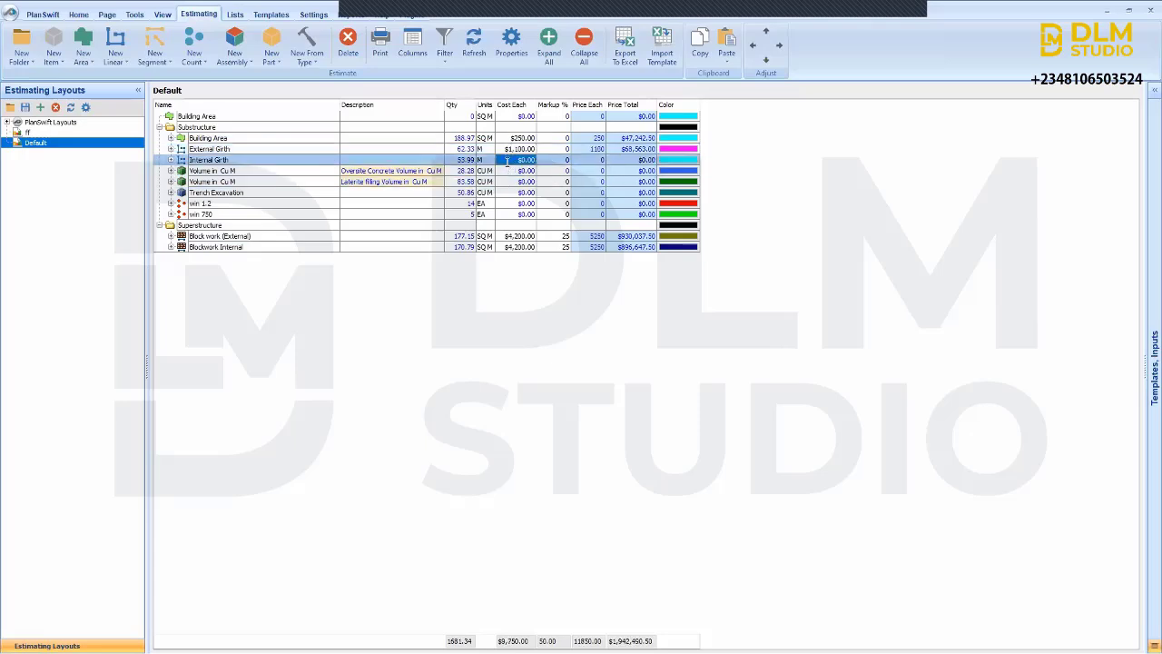
{"action": "type", "text": "1100"}
- Set the unit cost of the oversite concrete volume to 55,000 and of the laterite filling volume to 5500
{"action": "left_click", "coordinate": [530, 172]}
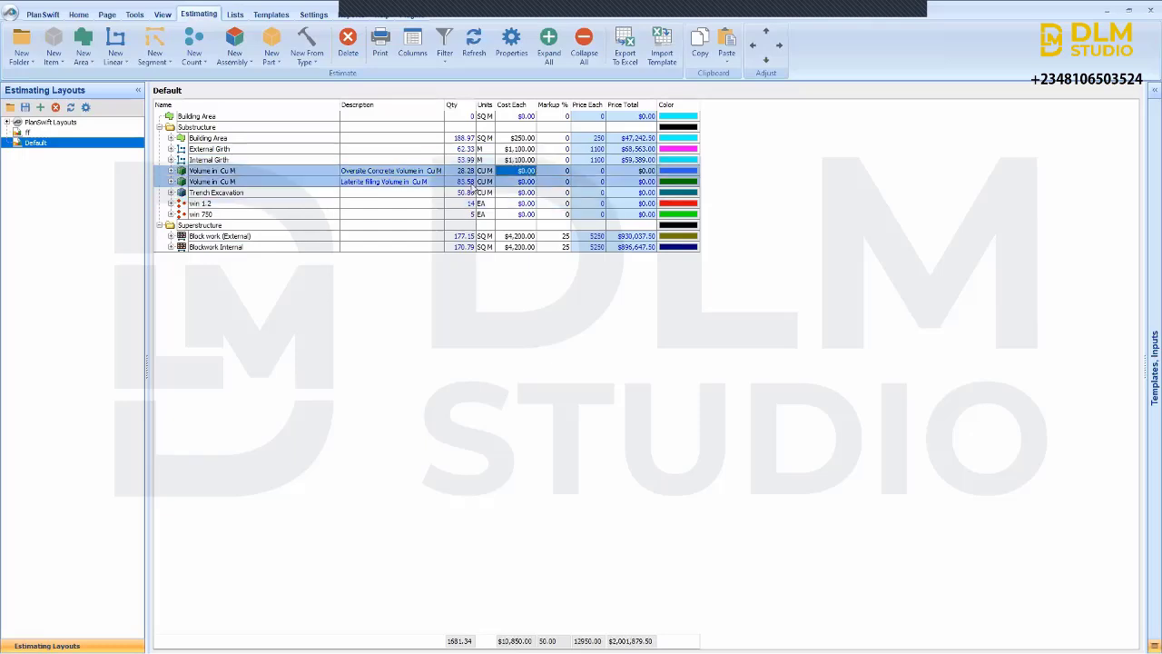
{"action": "type", "text": "55,000"}
{"action": "key", "text": "Return"}
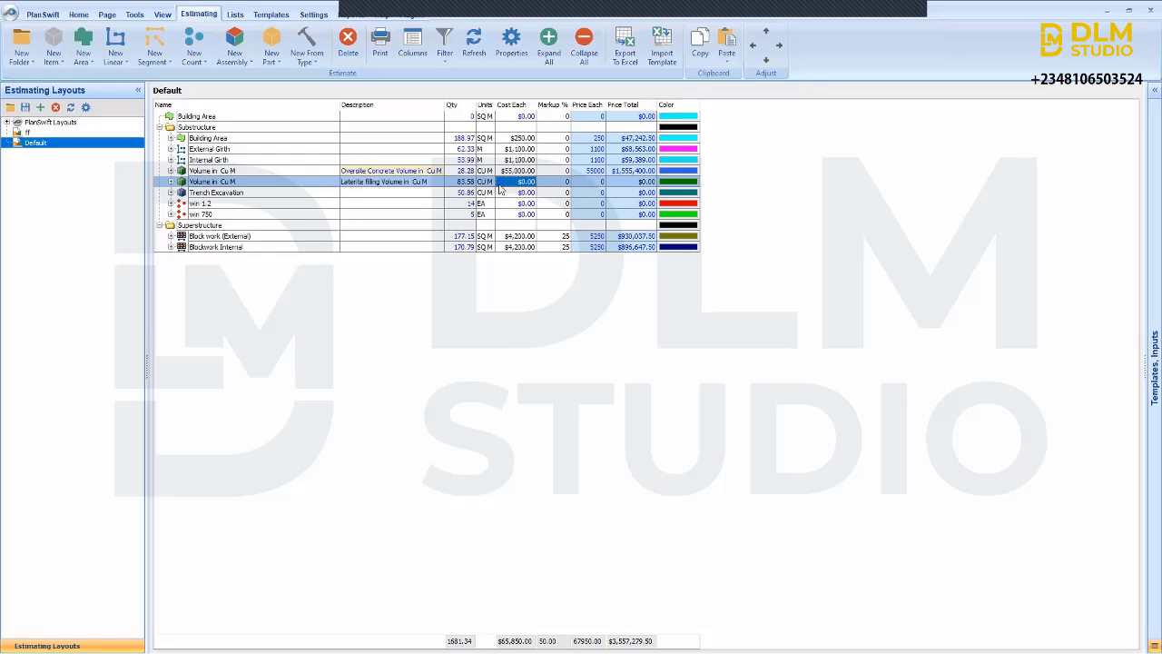
{"action": "type", "text": "5500"}
- Set the markup of the Substructure's Building Area, external girth and internal girth to 25% each
{"action": "left_click", "coordinate": [555, 138]}
{"action": "type", "text": "25"}
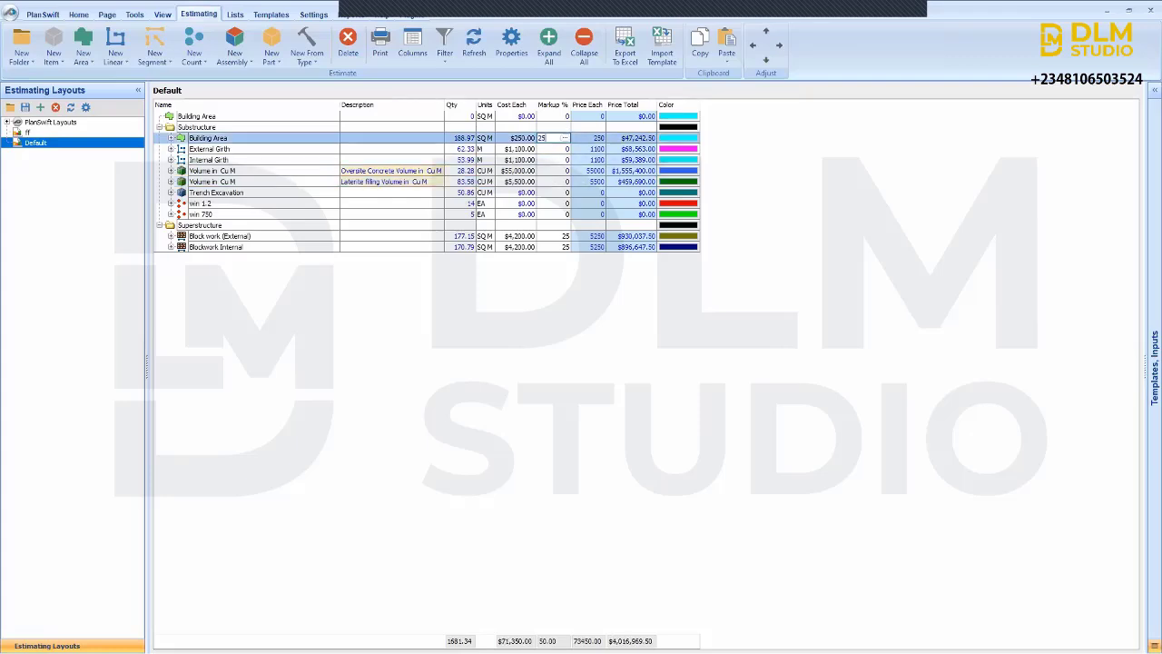
{"action": "key", "text": "Return"}
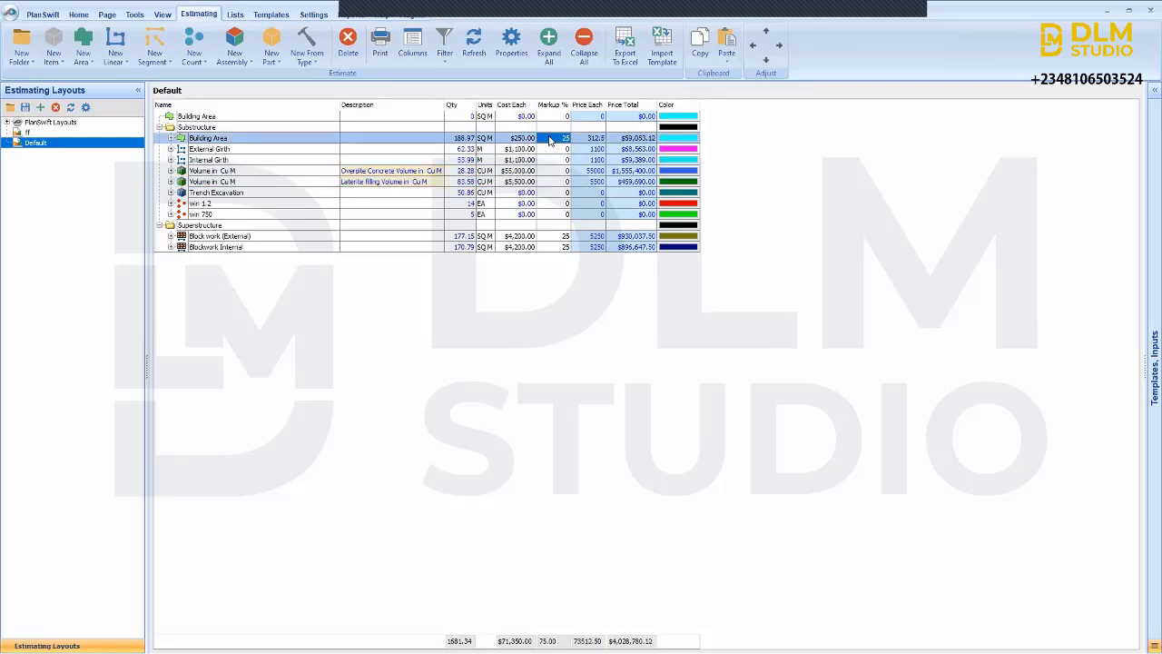
{"action": "left_click", "coordinate": [572, 149]}
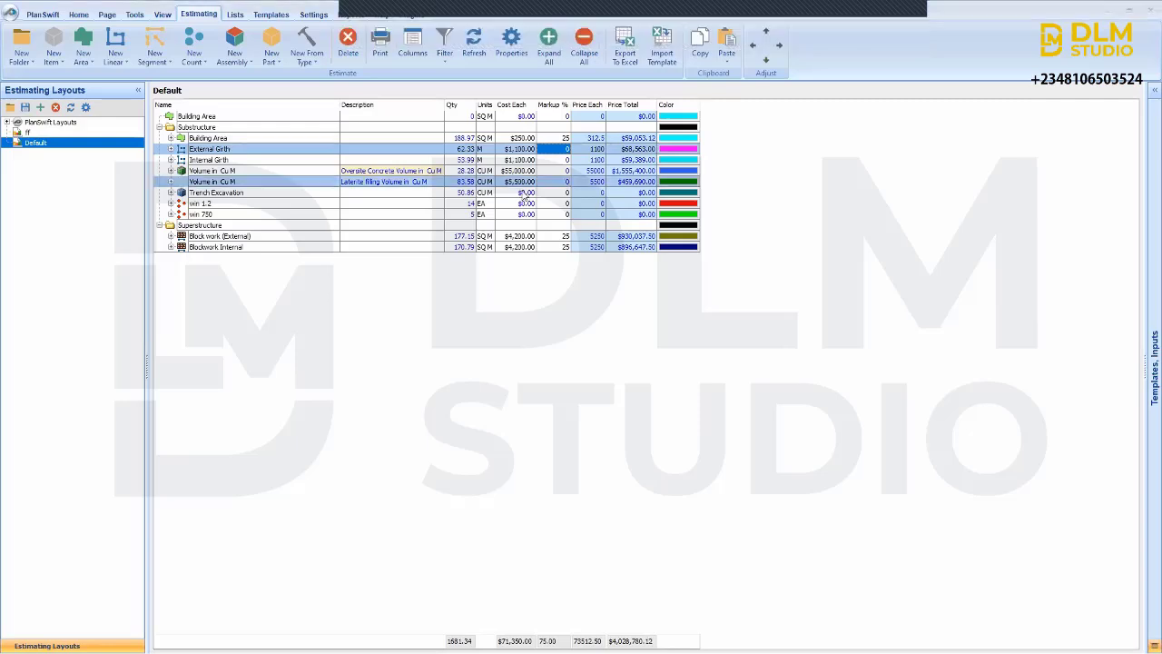
{"action": "left_click", "coordinate": [560, 149]}
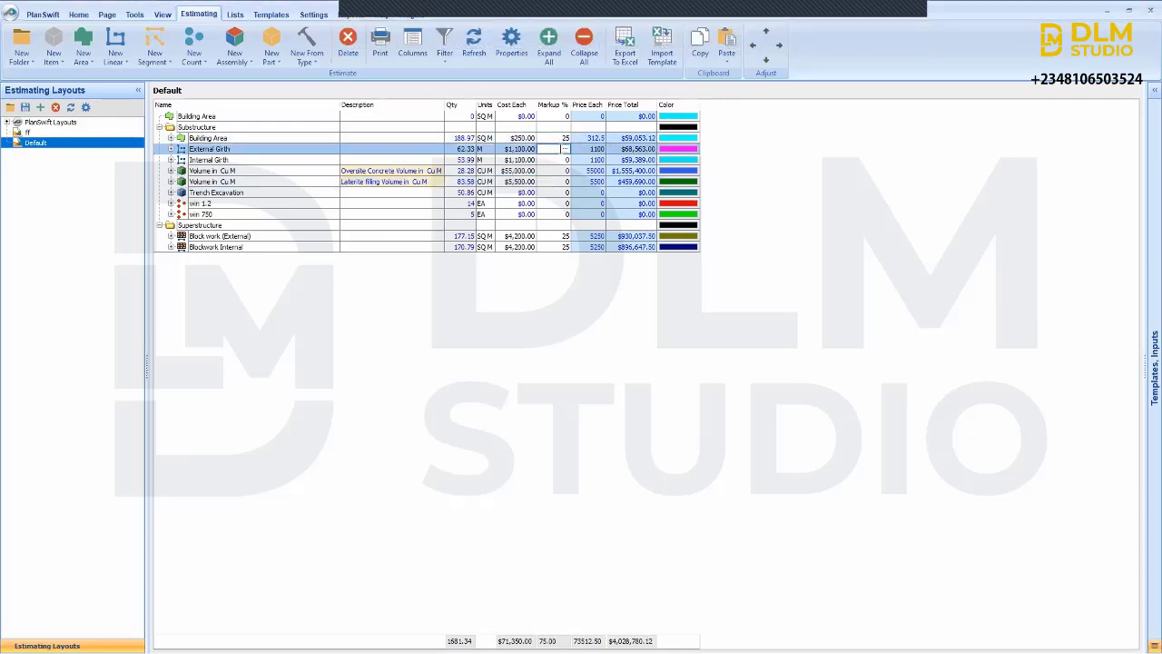
{"action": "type", "text": "25"}
{"action": "left_click", "coordinate": [560, 160]}
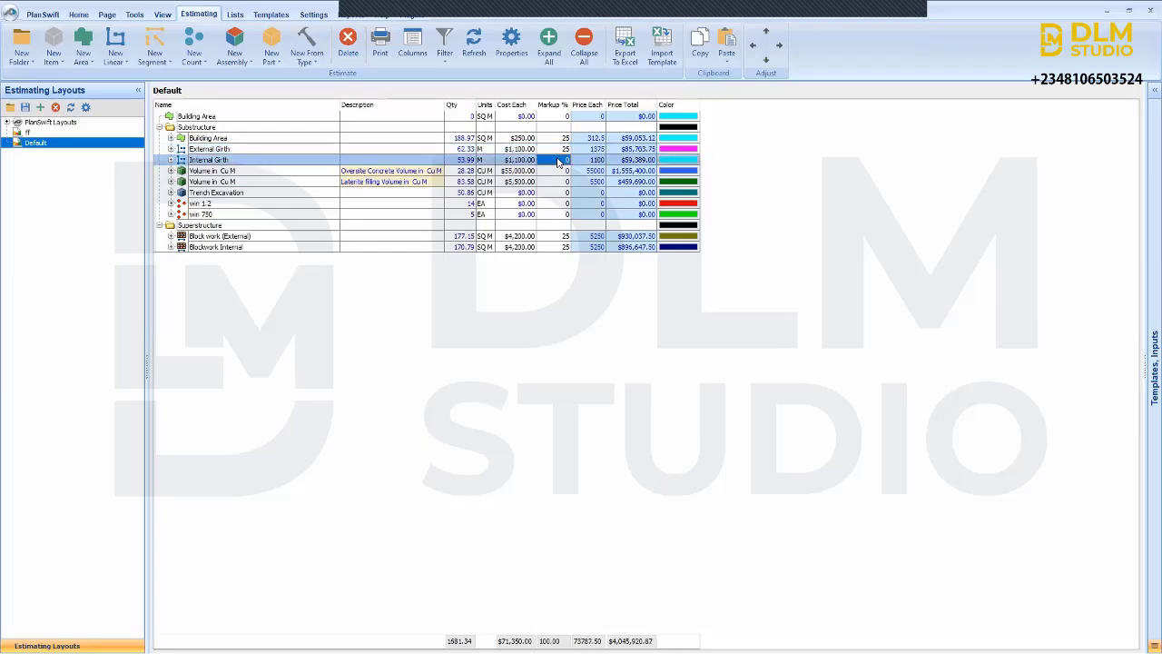
{"action": "left_click", "coordinate": [559, 160]}
{"action": "type", "text": "25"}
- Set the markup of the oversite concrete and laterite filling volumes to 25% each
{"action": "left_click", "coordinate": [560, 172]}
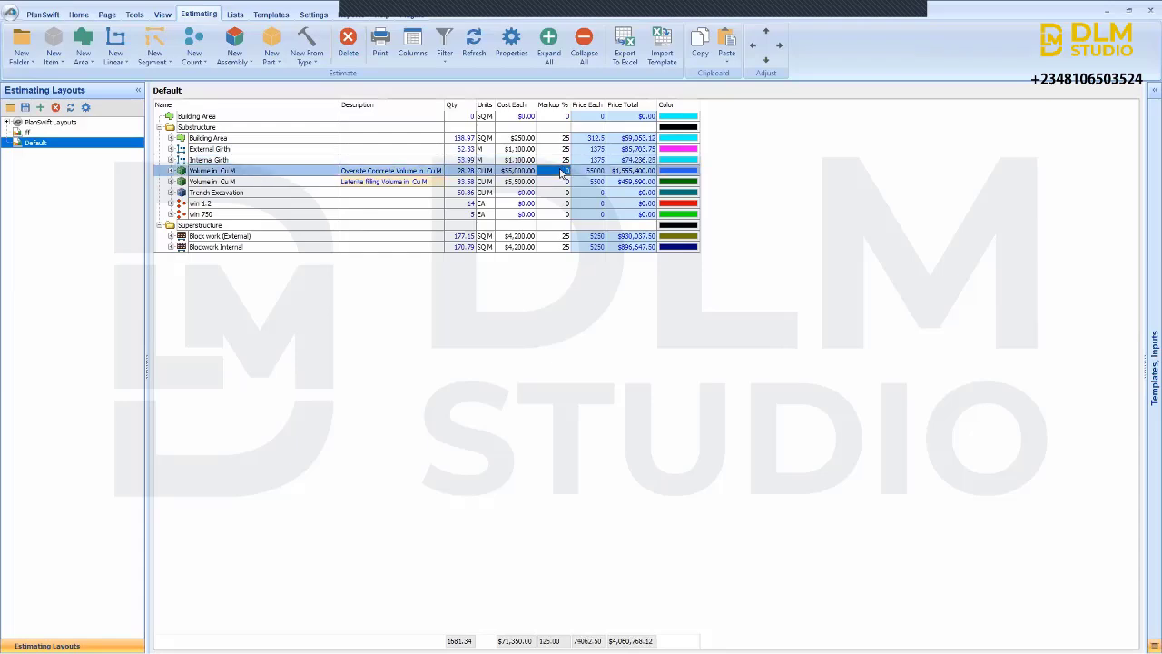
{"action": "left_click", "coordinate": [561, 171]}
{"action": "type", "text": "25"}
{"action": "left_click", "coordinate": [557, 182]}
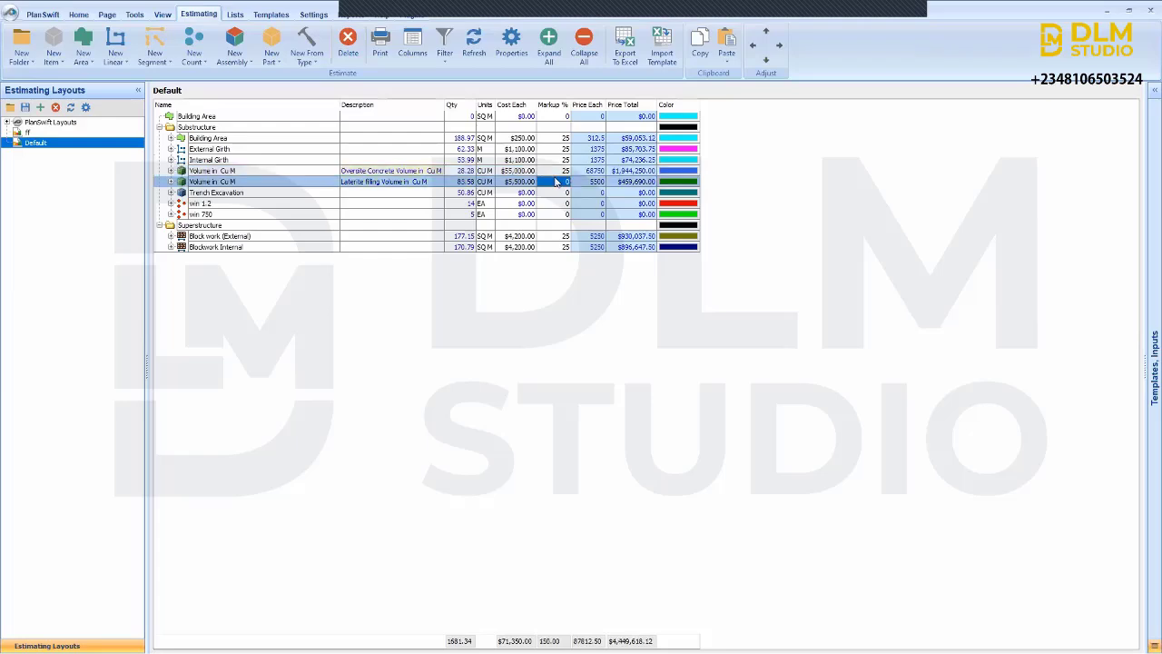
{"action": "type", "text": "25"}
{"action": "left_click", "coordinate": [560, 192]}
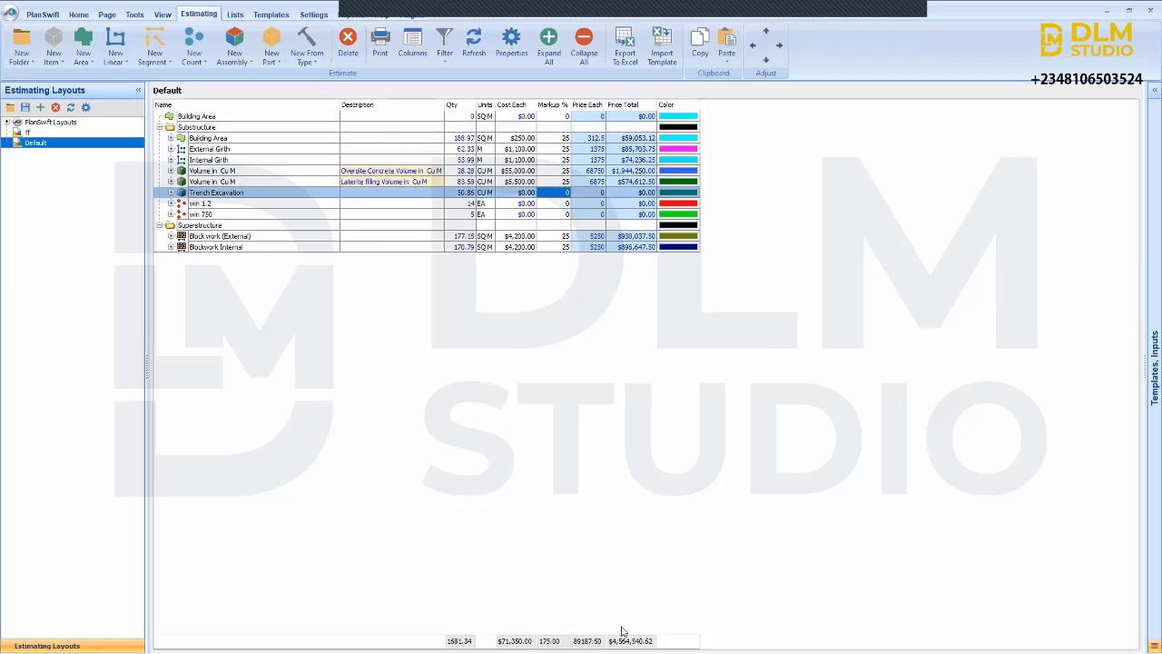
- Set the unit cost of Trench Excavation to 1100
{"action": "left_click_drag", "start_coordinate": [501, 161], "coordinate": [497, 152]}
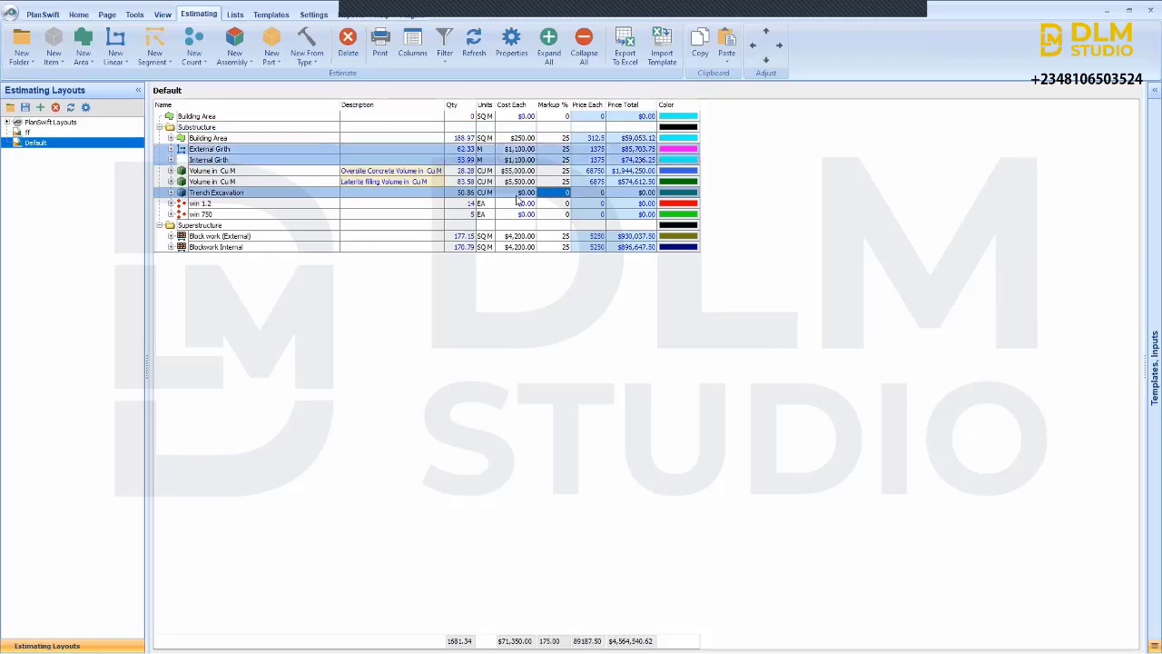
{"action": "left_click", "coordinate": [516, 194]}
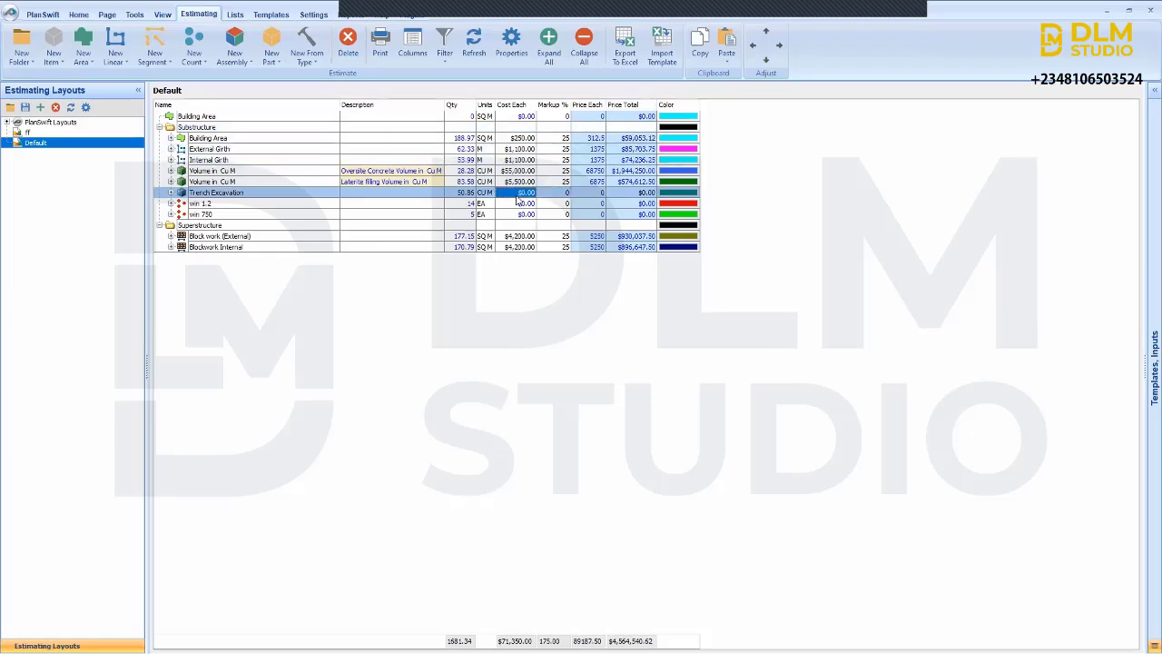
{"action": "type", "text": "1100"}
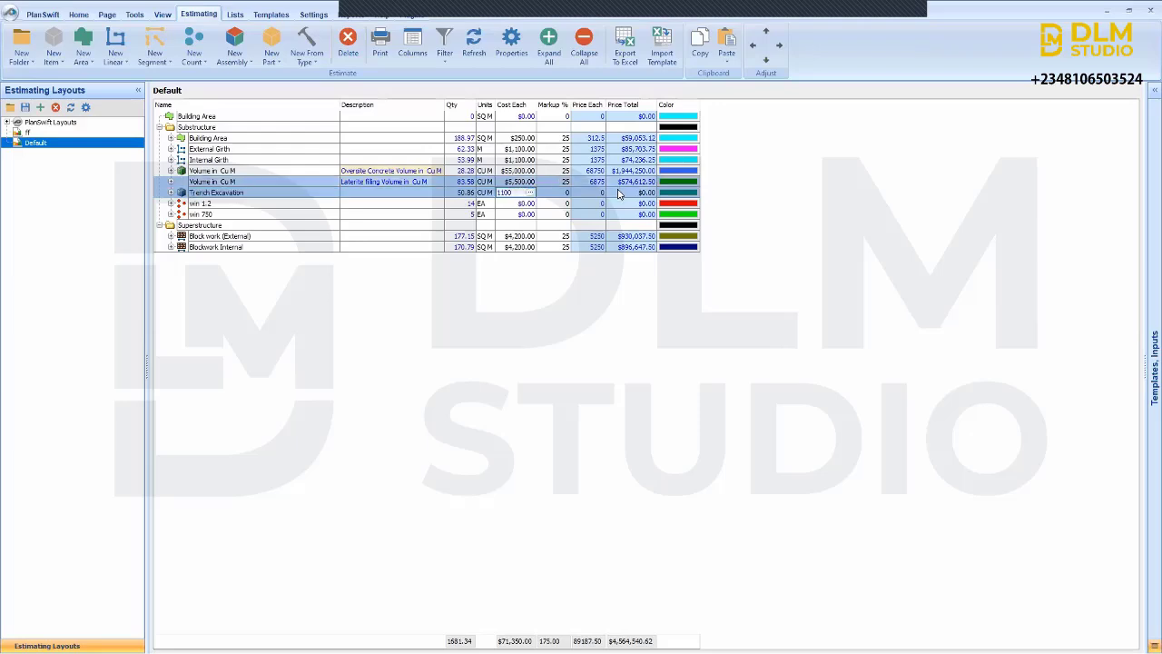
{"action": "key", "text": "Return"}
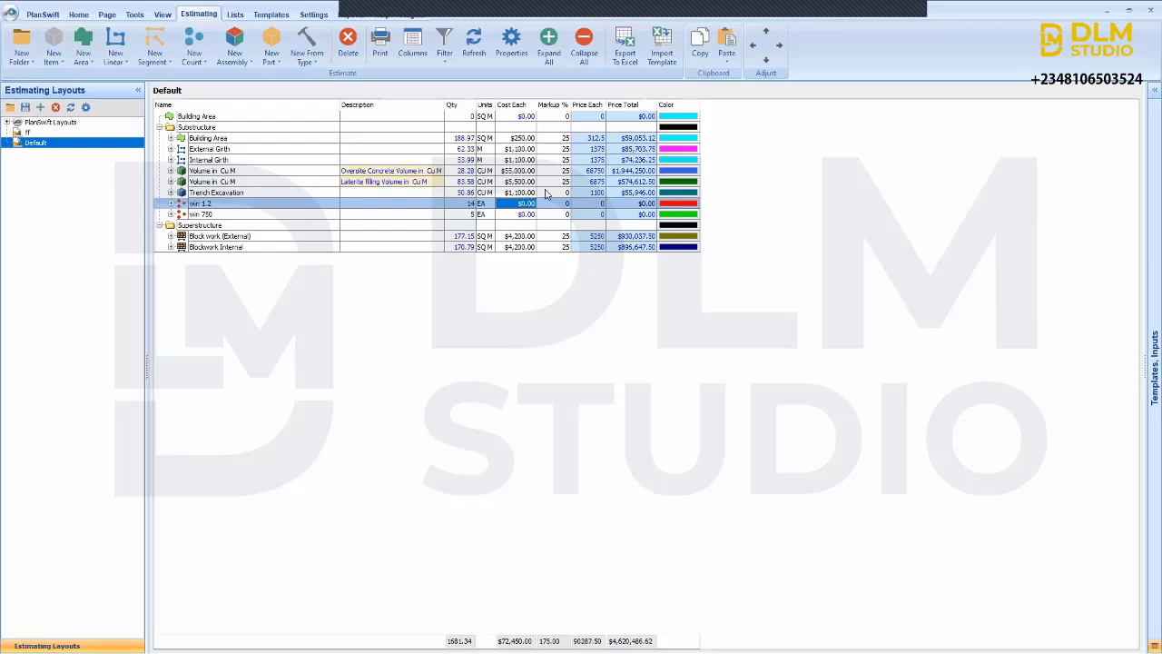
- Set the unit cost of win 1.2 to 28000 and of win 750 to 25000
{"action": "left_click_drag", "start_coordinate": [519, 202], "coordinate": [516, 197]}
{"action": "type", "text": "5000"}
{"action": "left_click_drag", "start_coordinate": [516, 204], "coordinate": [482, 215]}
{"action": "type", "text": "28000"}
{"action": "key", "text": "Return"}
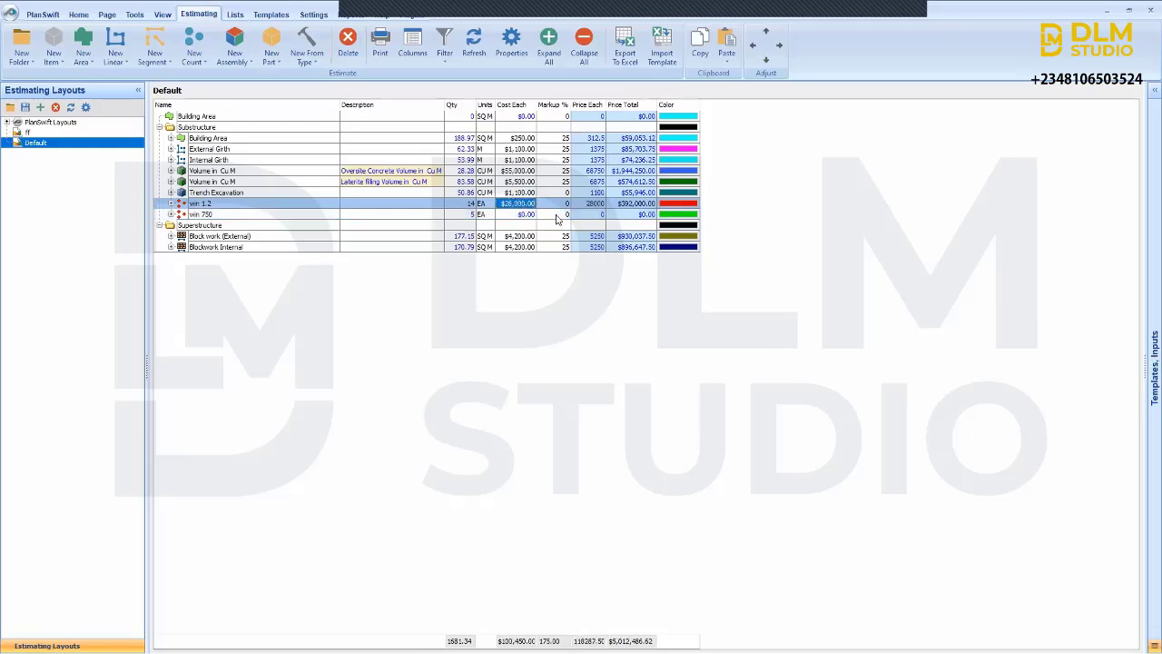
{"action": "left_click", "coordinate": [523, 214]}
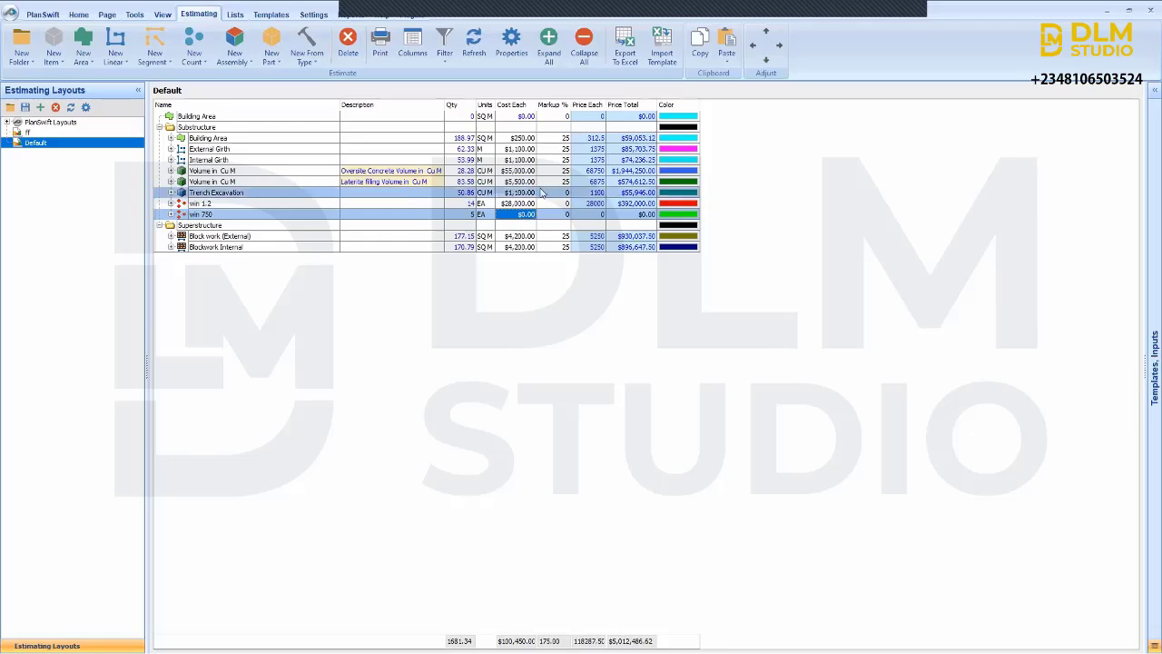
{"action": "type", "text": "25000"}
{"action": "key", "text": "Return"}
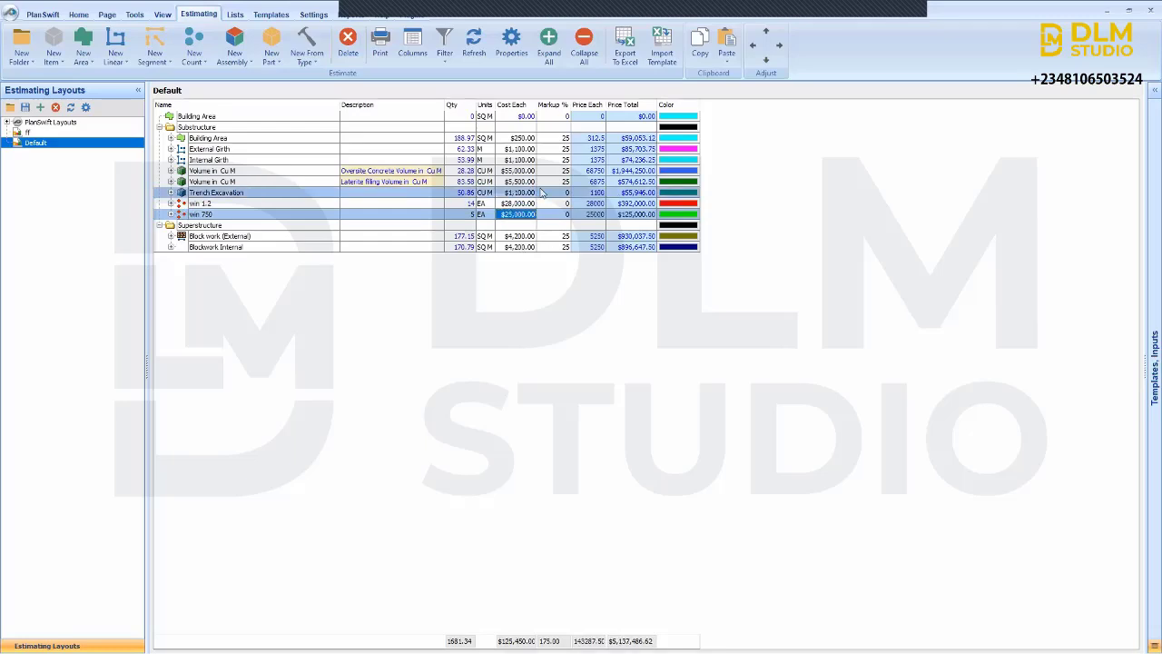
- Set the markup of Trench Excavation, win 1.2 and win 750 to 25% each
{"action": "left_click", "coordinate": [556, 192]}
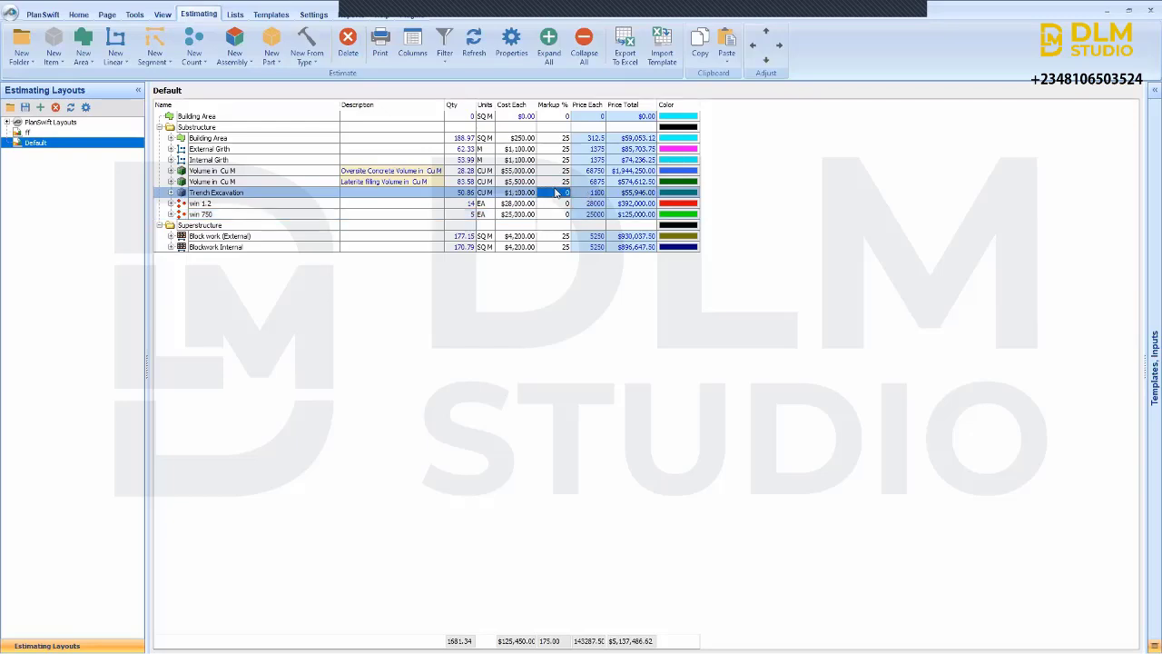
{"action": "type", "text": "25"}
{"action": "left_click", "coordinate": [557, 204]}
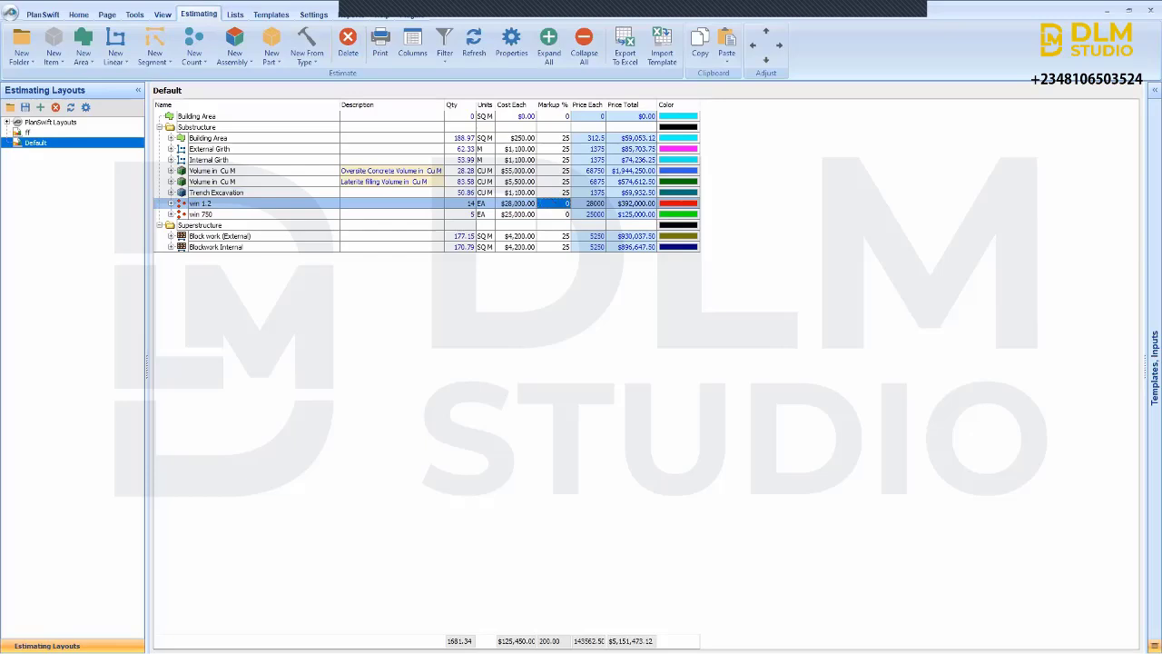
{"action": "type", "text": "25"}
{"action": "left_click", "coordinate": [553, 214]}
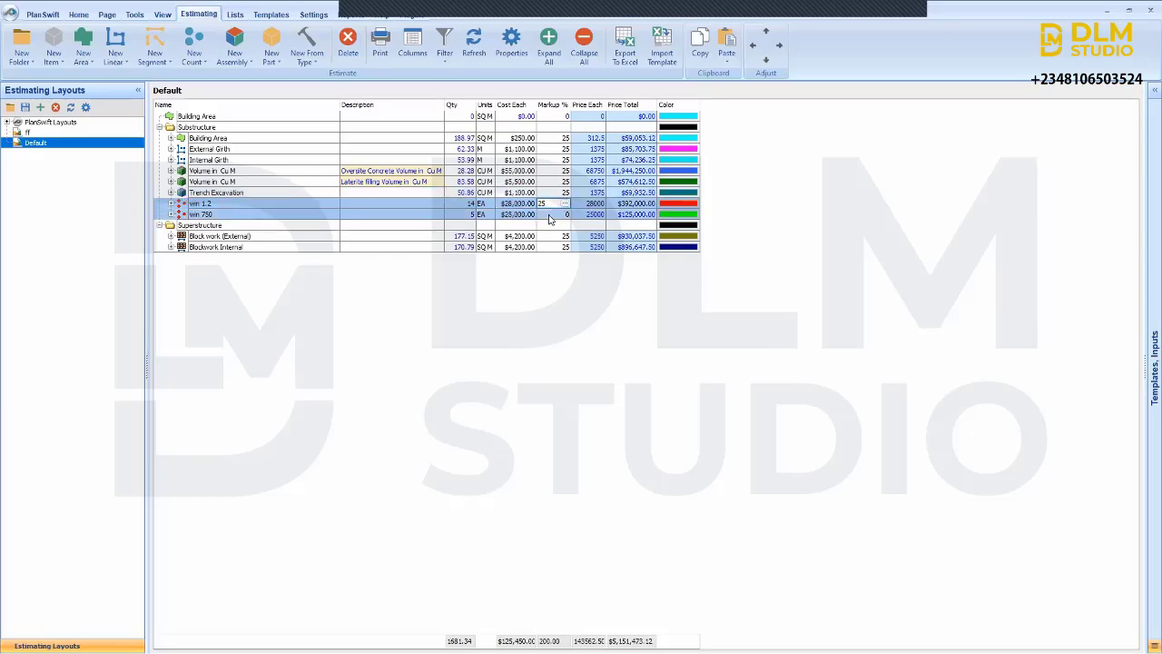
{"action": "type", "text": "25"}
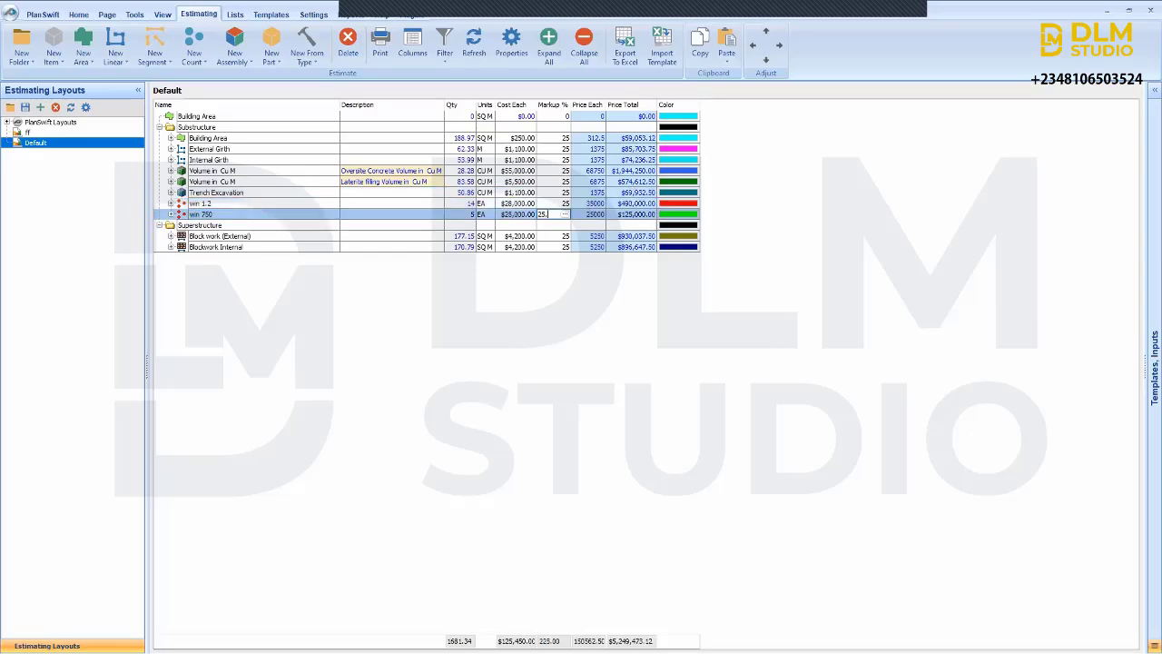
{"action": "type", "text": "."}
{"action": "key", "text": "Return"}
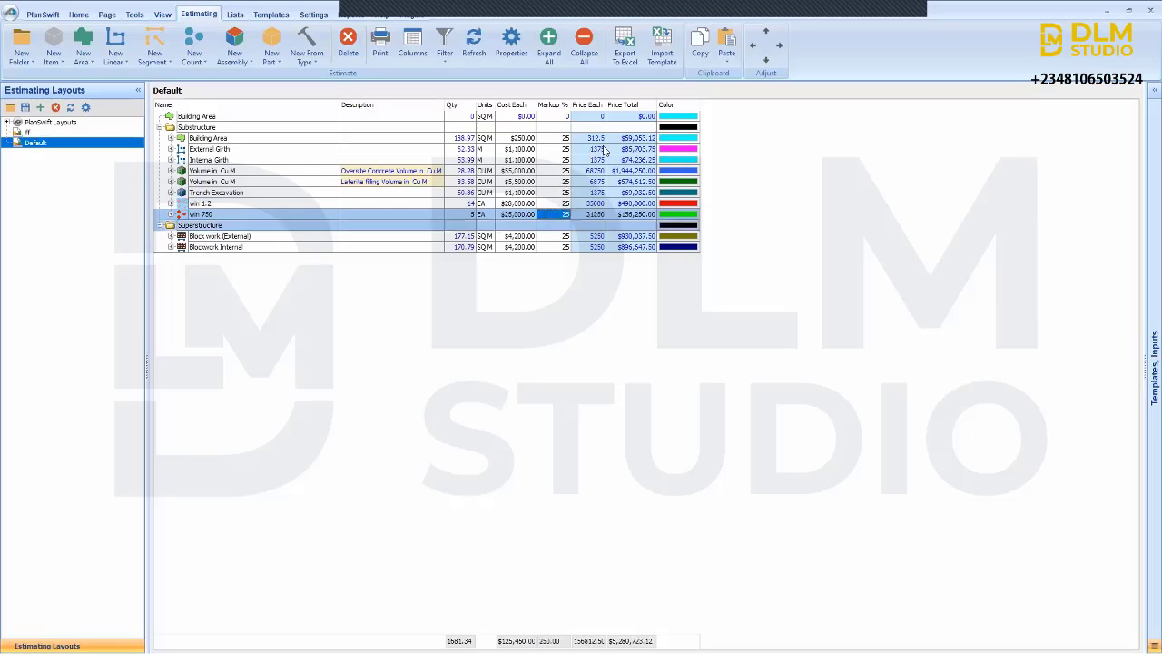